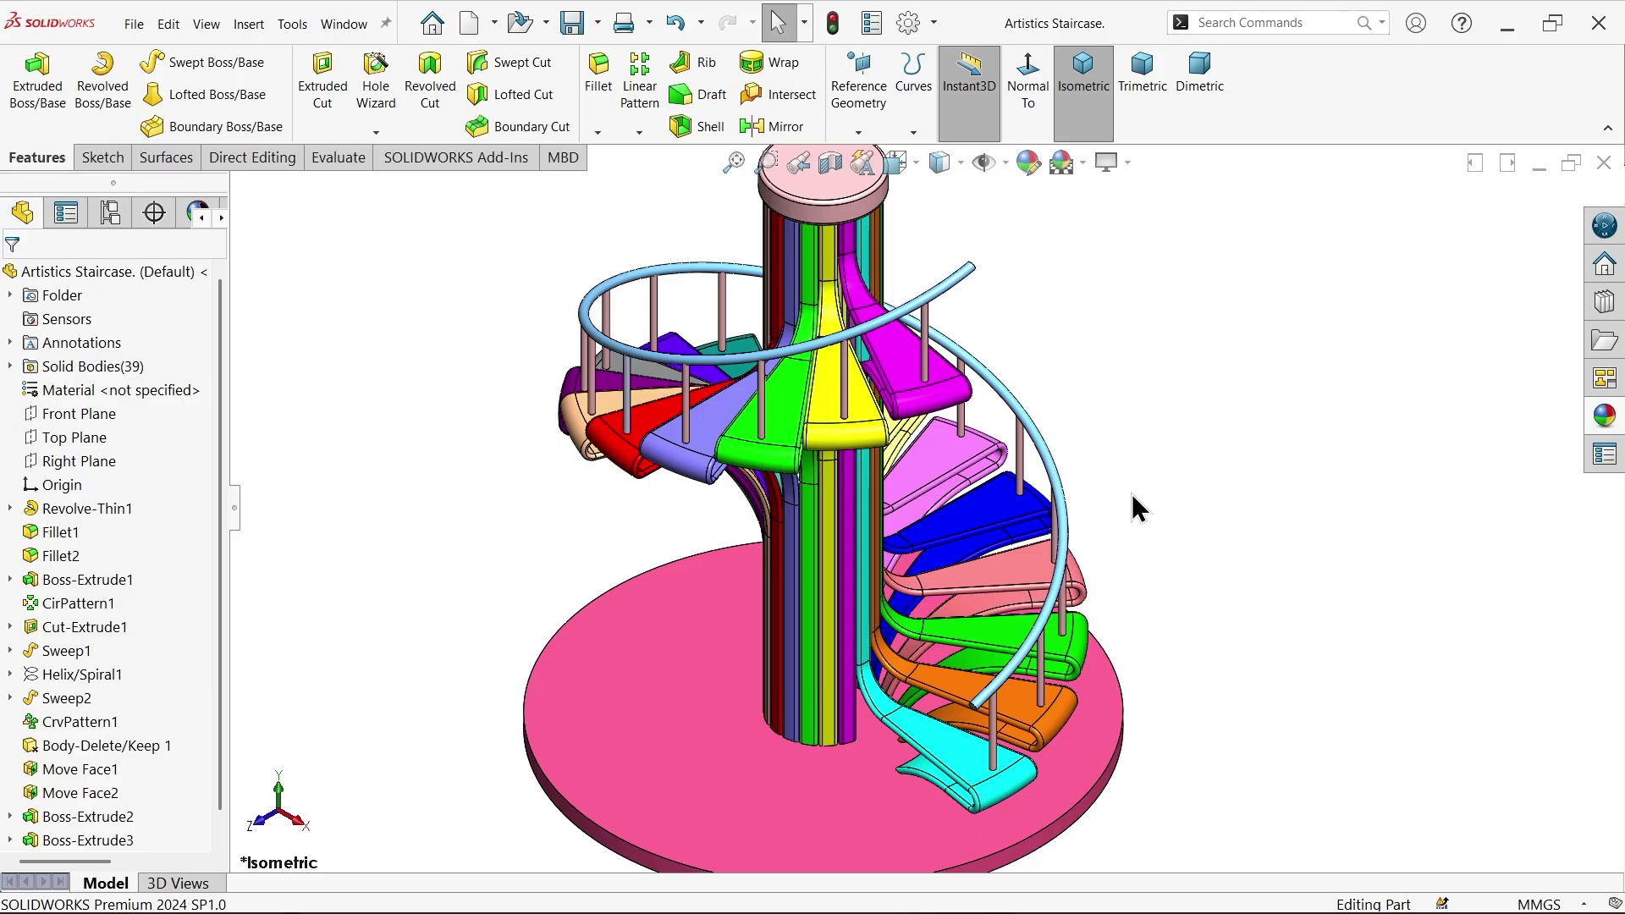
Orbit the finished spiral staircase model to a tilted view
middle_drag(1134, 505, 998, 562)
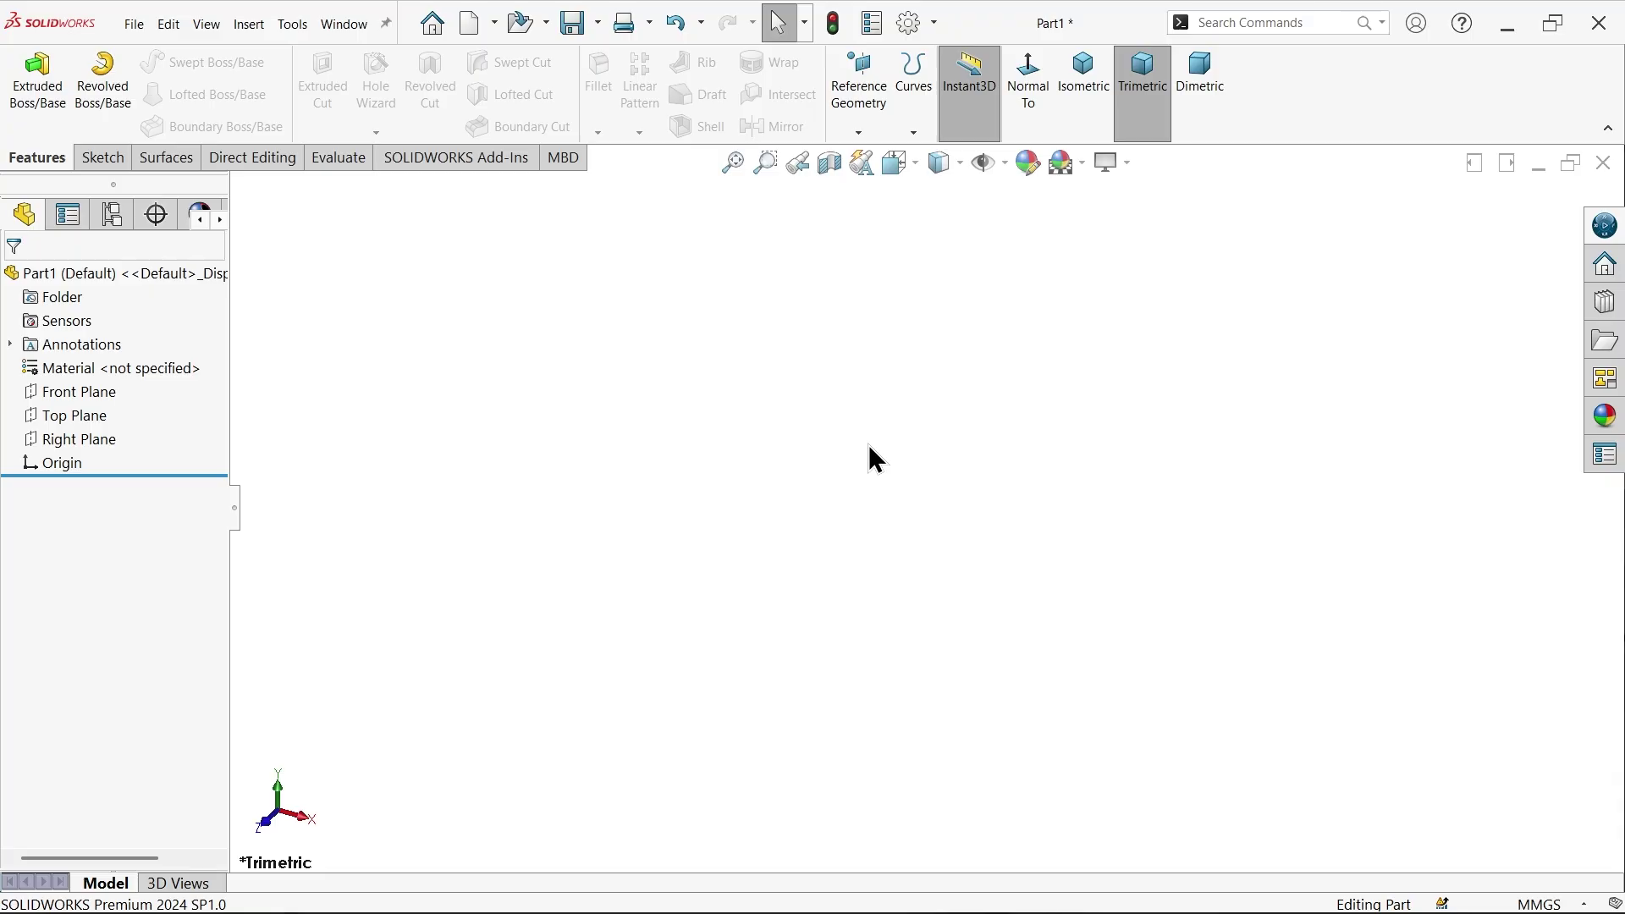
On the Front Plane, draw the tall vertical line, short horizontal base and short vertical step
click(108, 396)
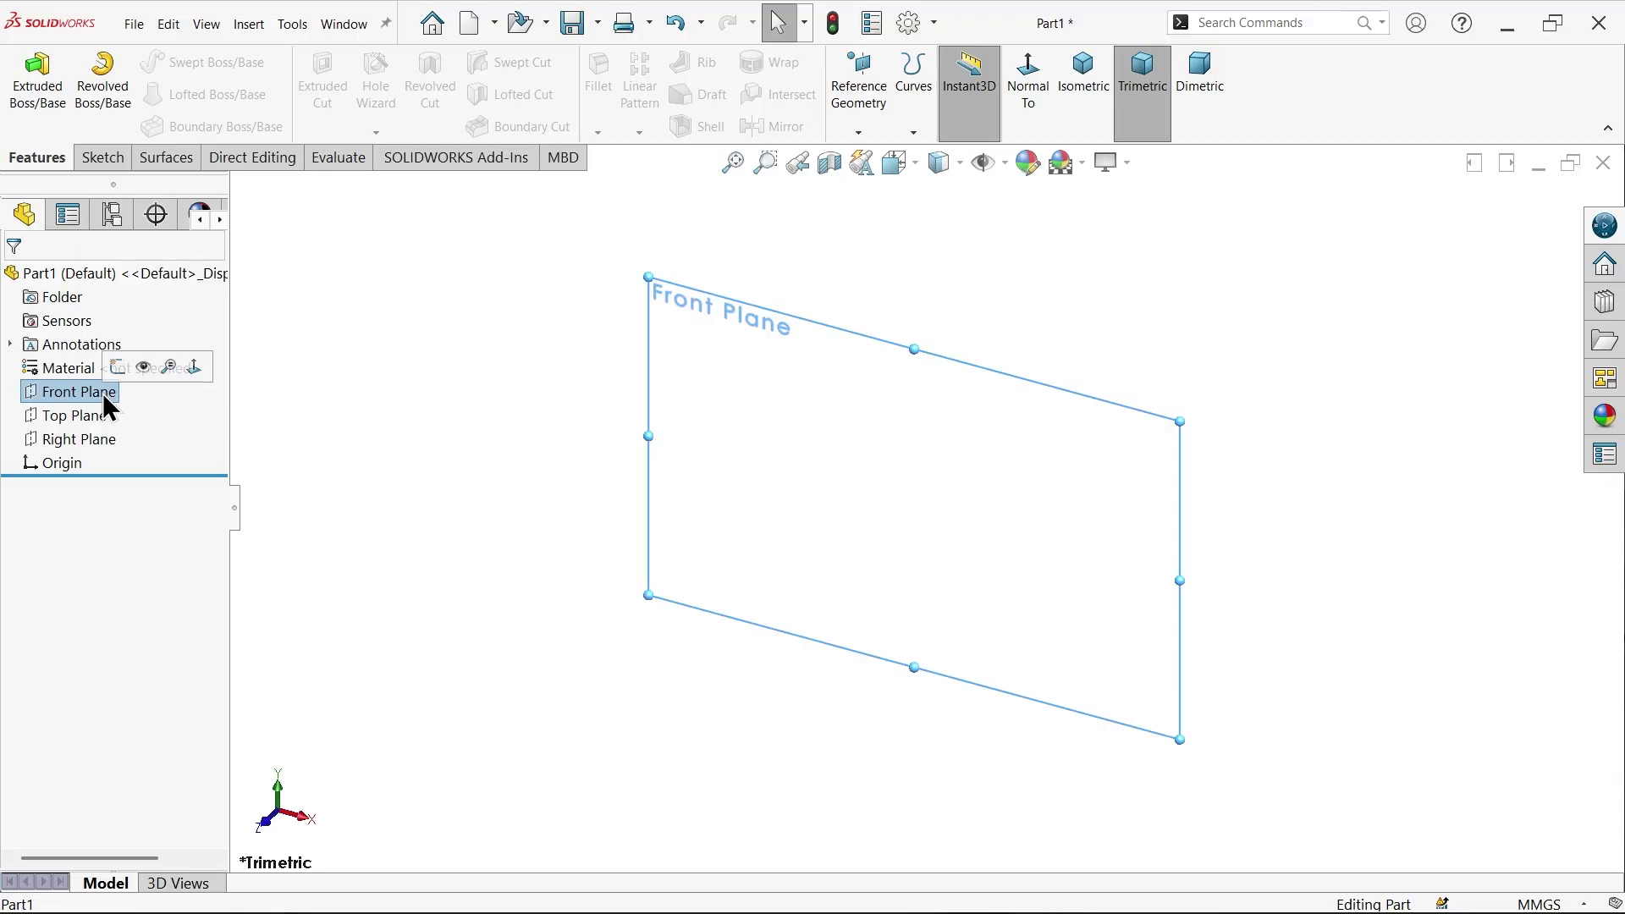
click(119, 369)
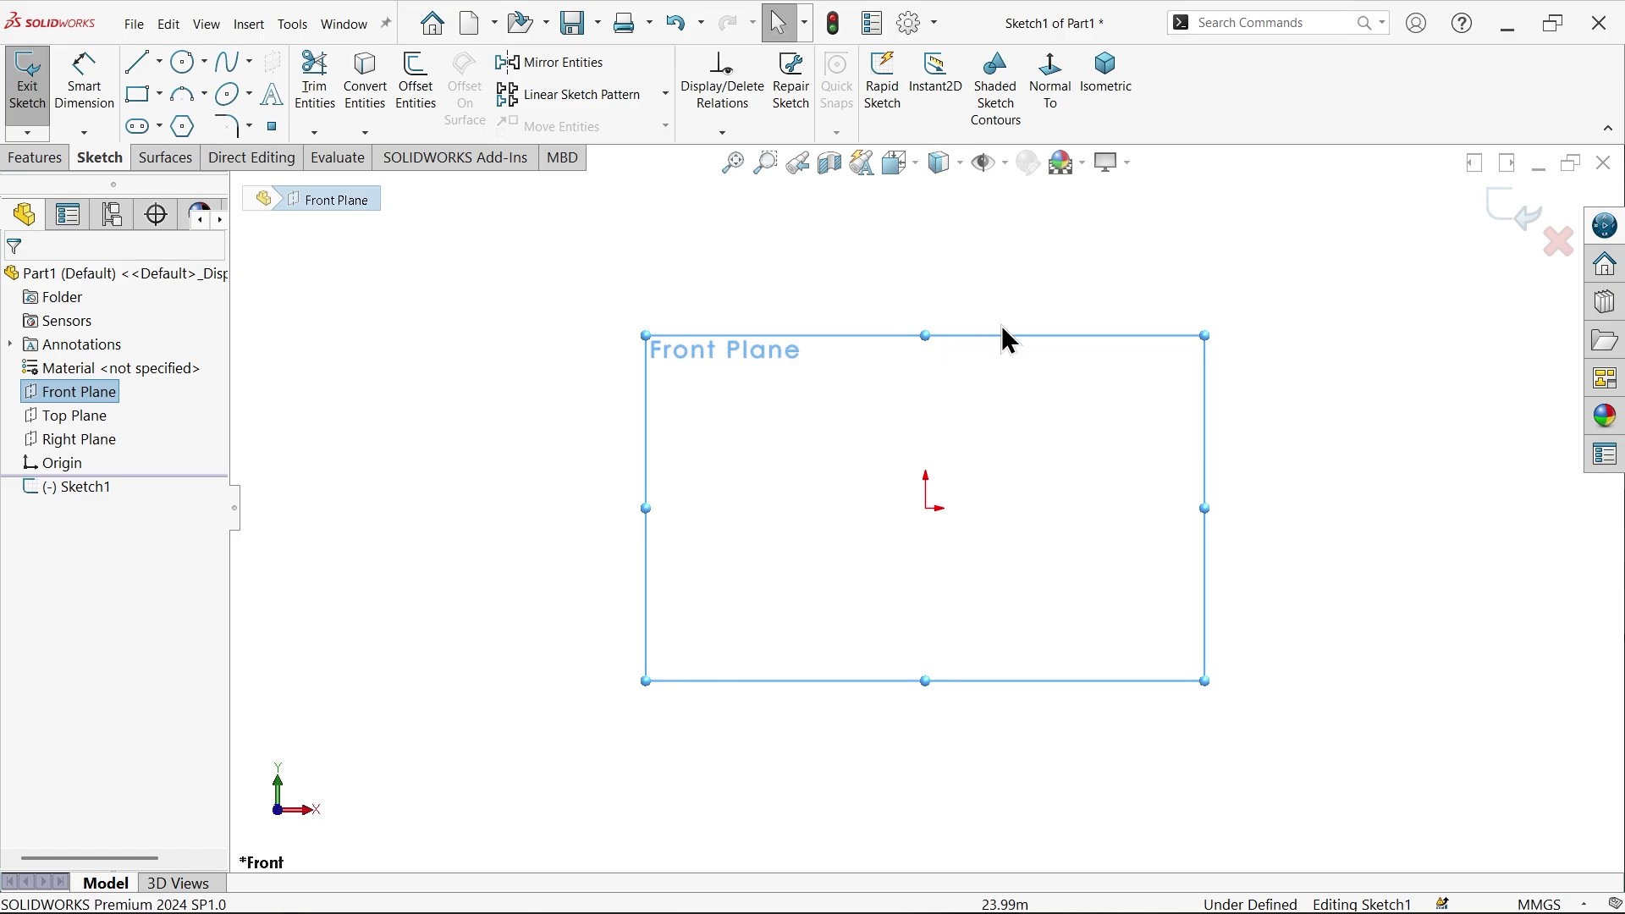
click(144, 68)
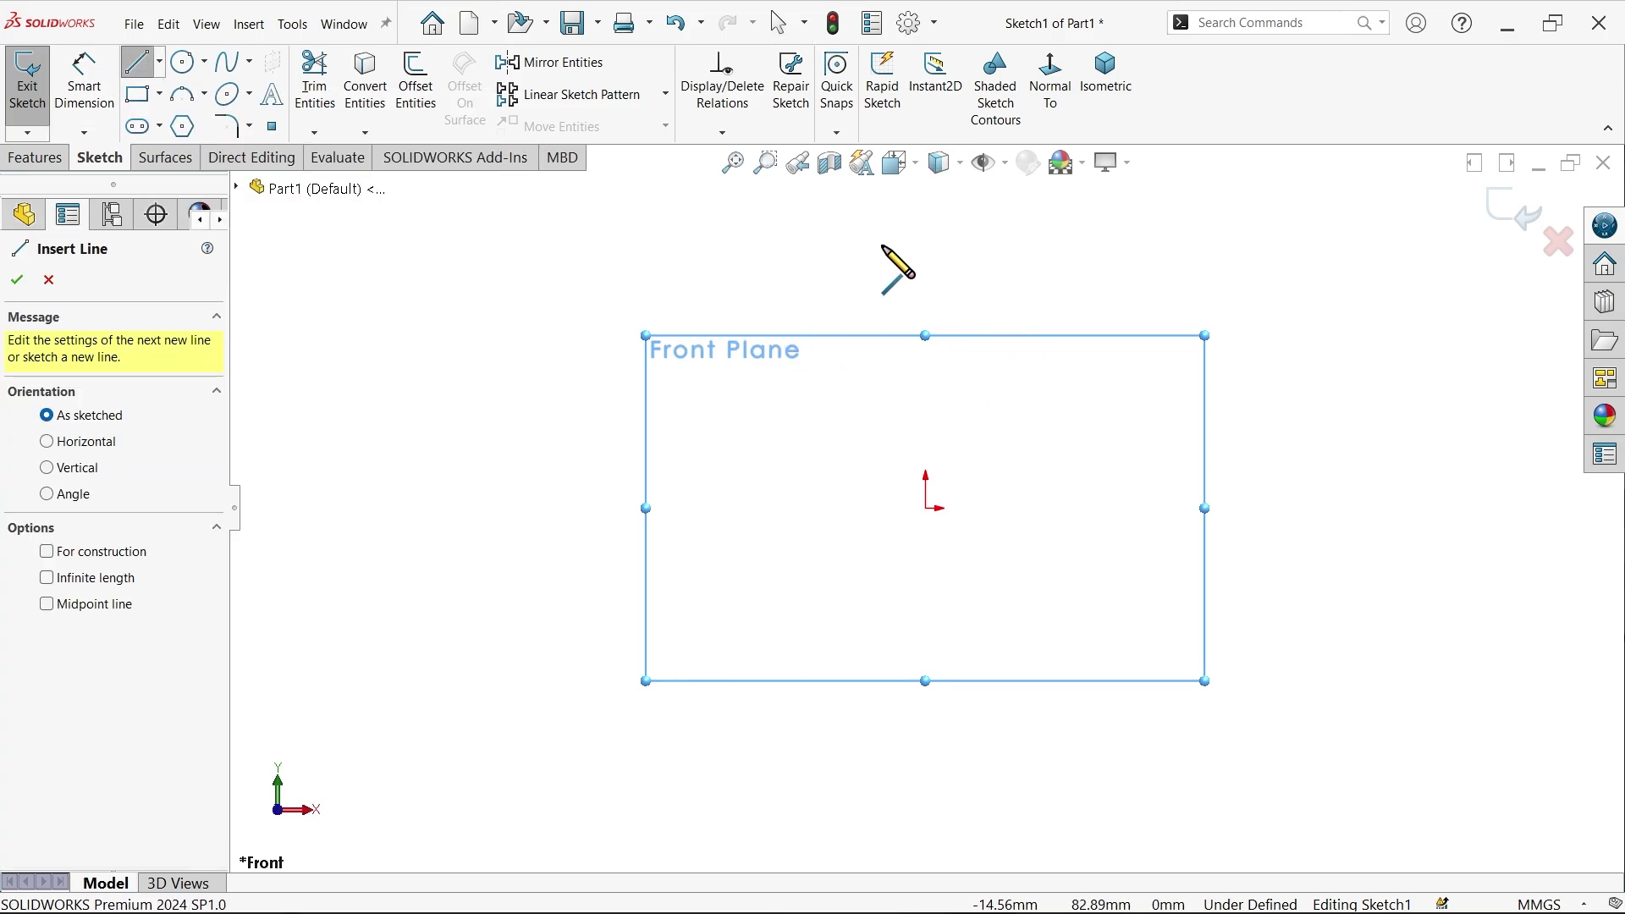
click(925, 208)
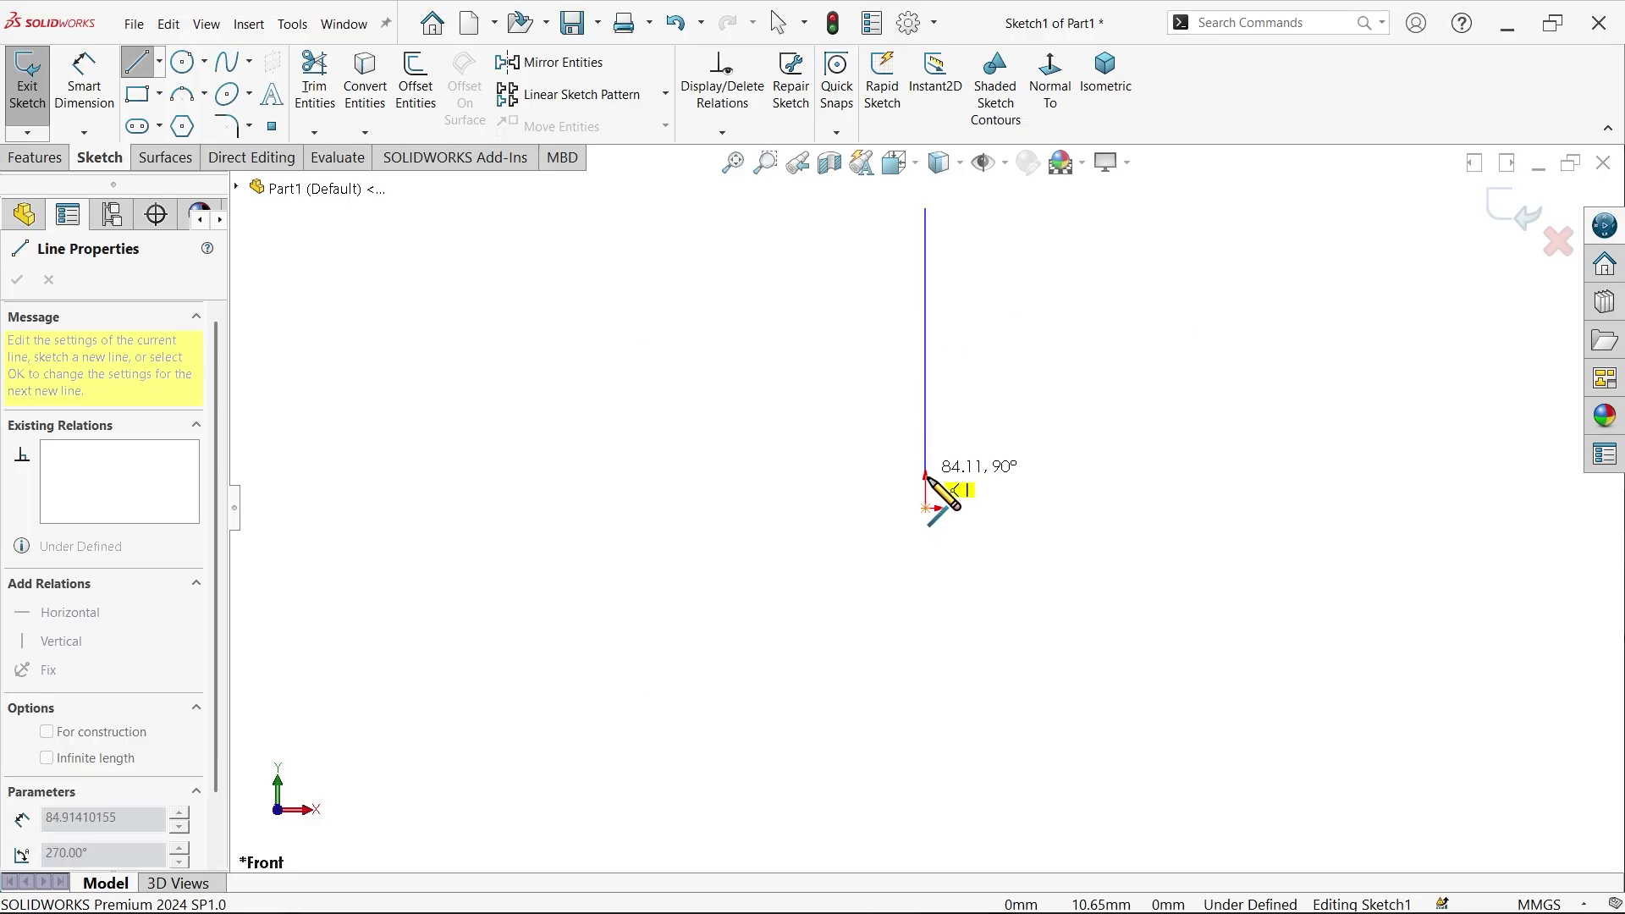
click(925, 509)
scroll(986, 525, down, 3)
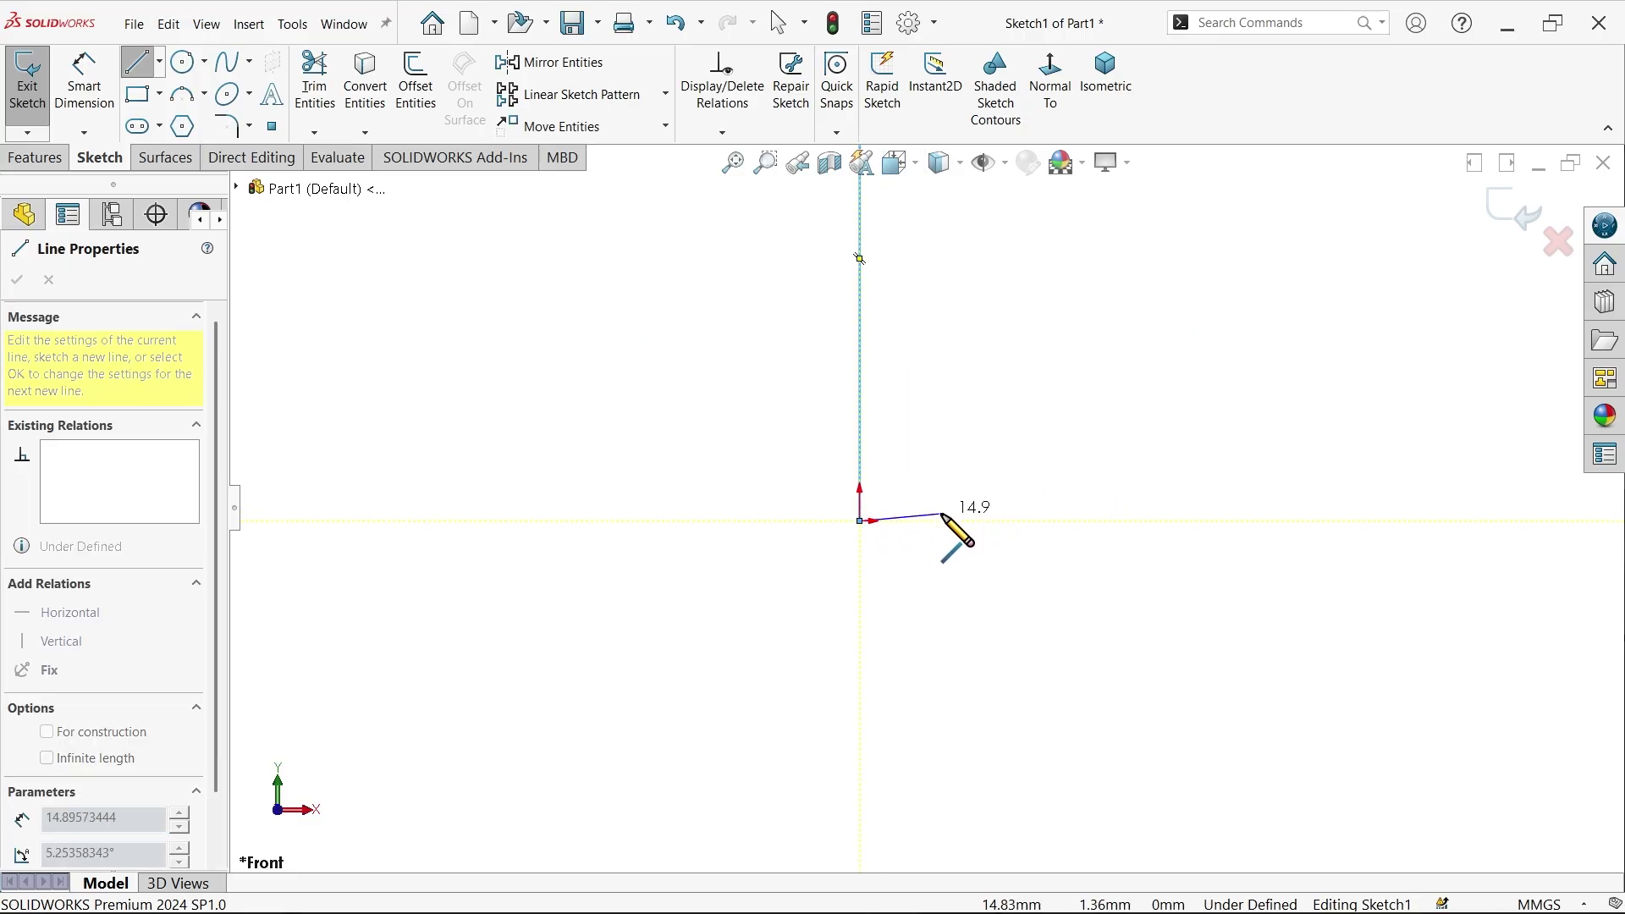
click(946, 521)
click(947, 486)
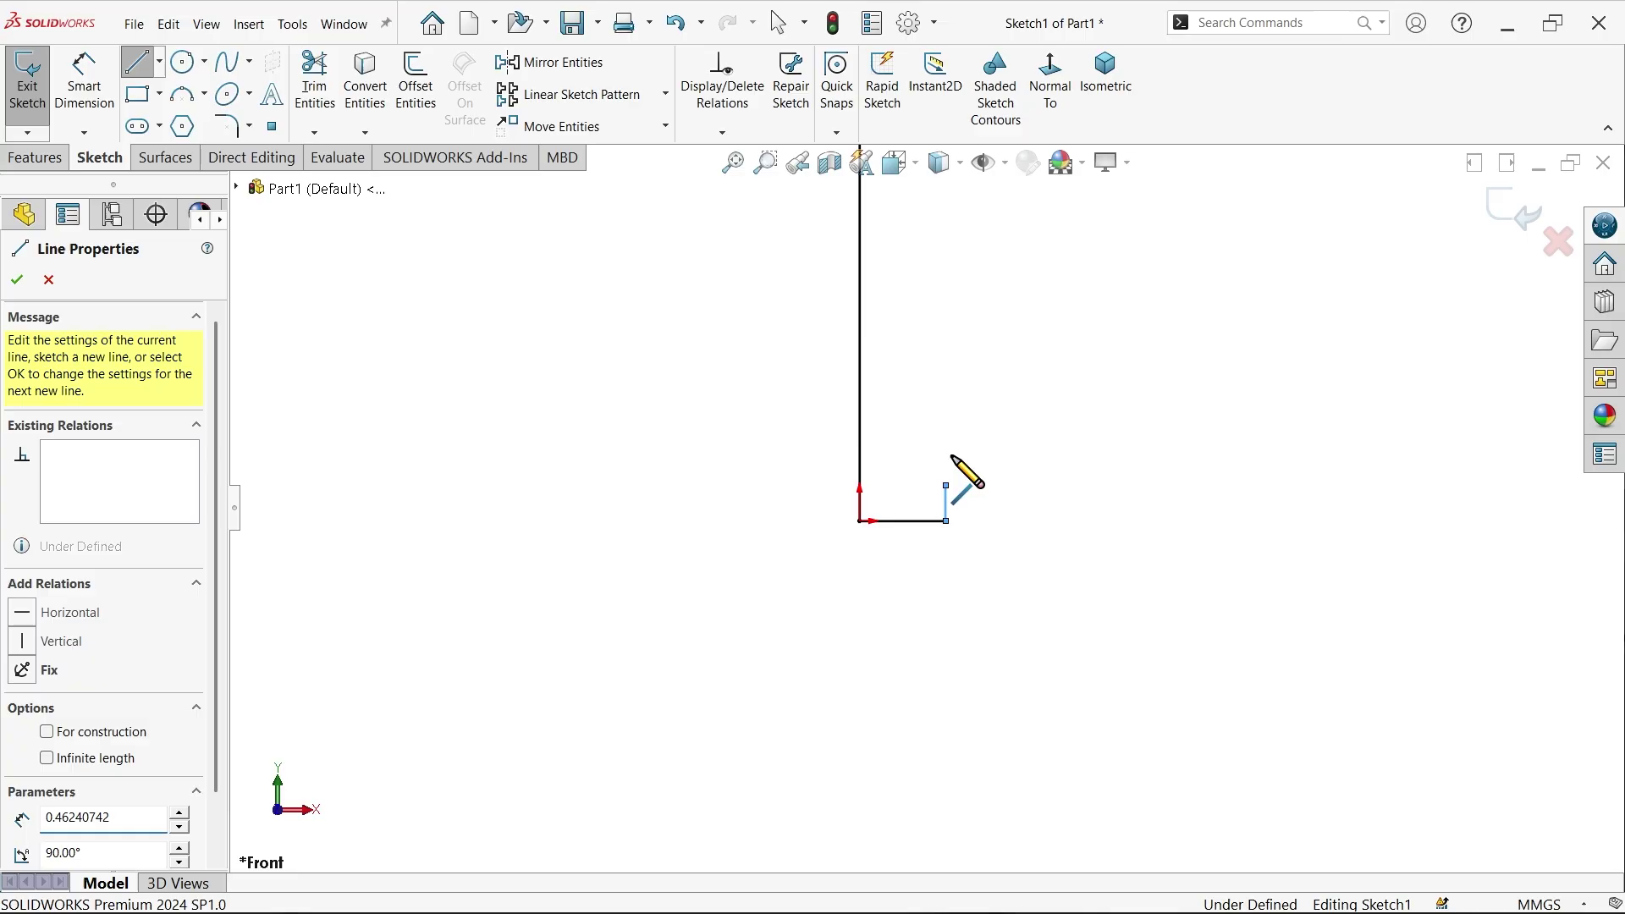
Continue with the large quarter arc, short horizontal, rounded nose arc and lines back to the top
scroll(961, 424, down, 1)
scroll(961, 420, down, 1)
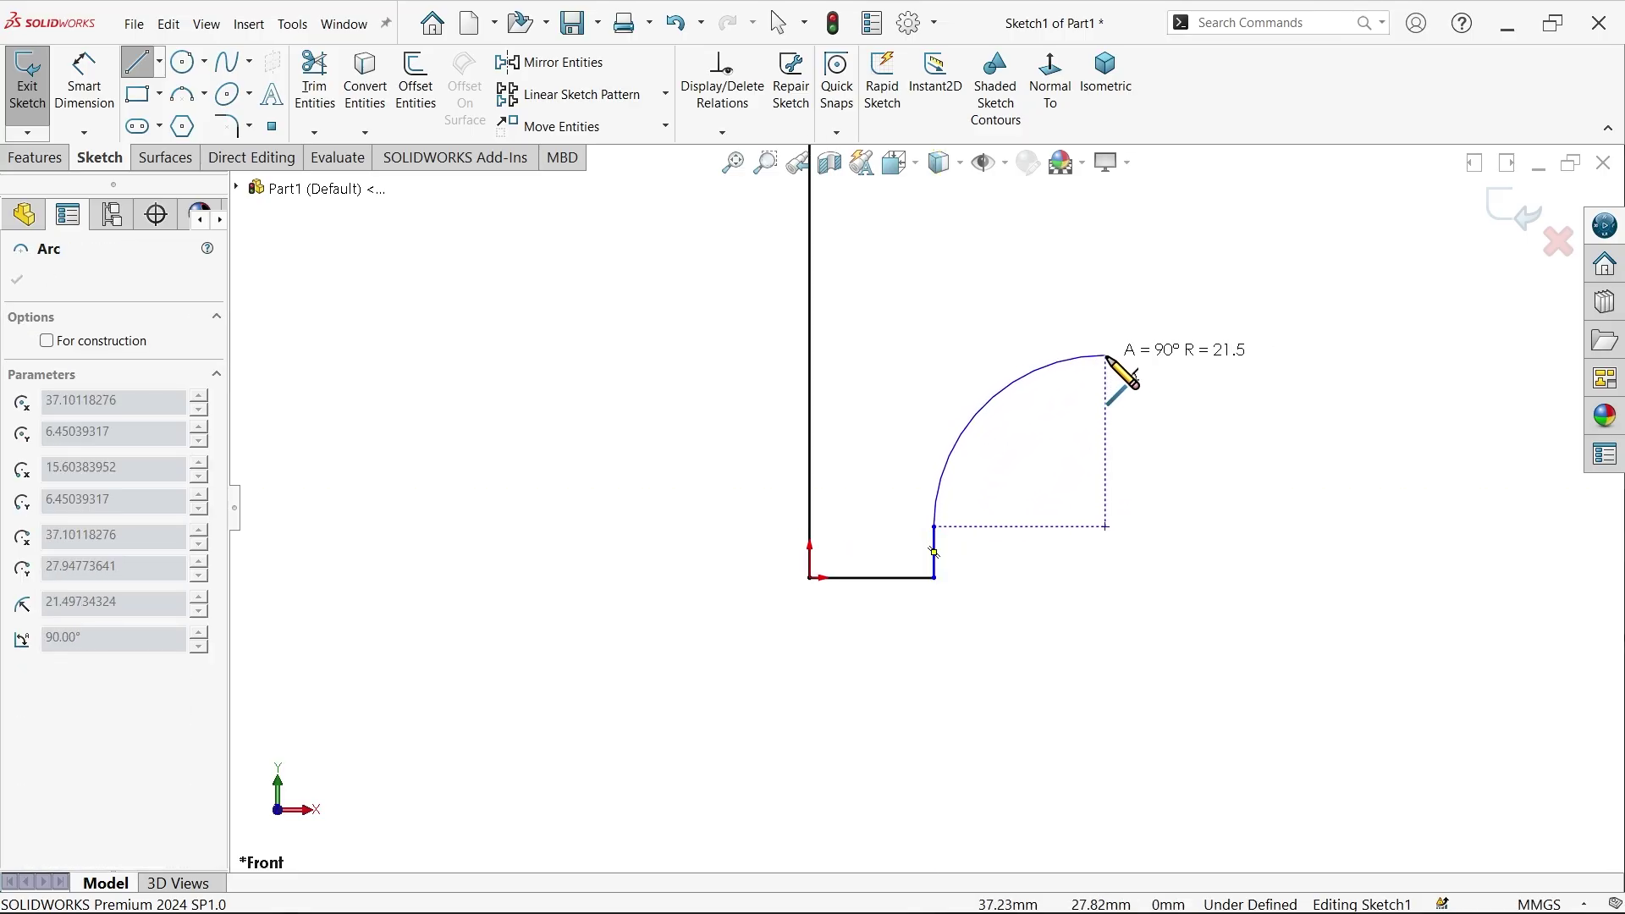
click(1105, 356)
click(1144, 355)
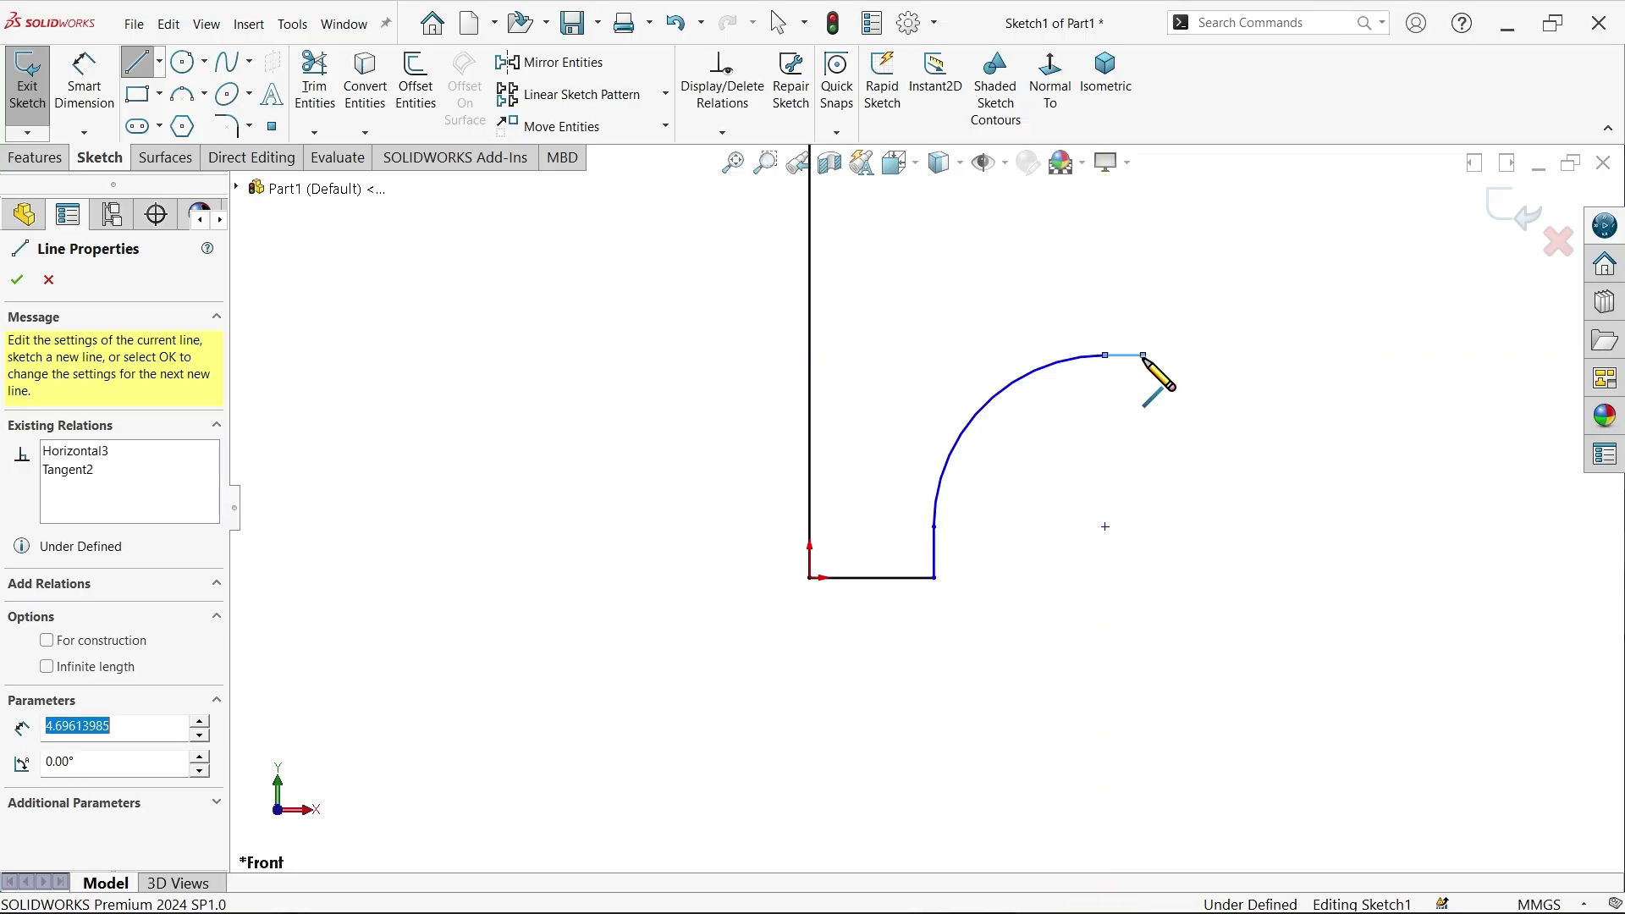
scroll(1144, 355, down, 2)
scroll(1131, 344, down, 2)
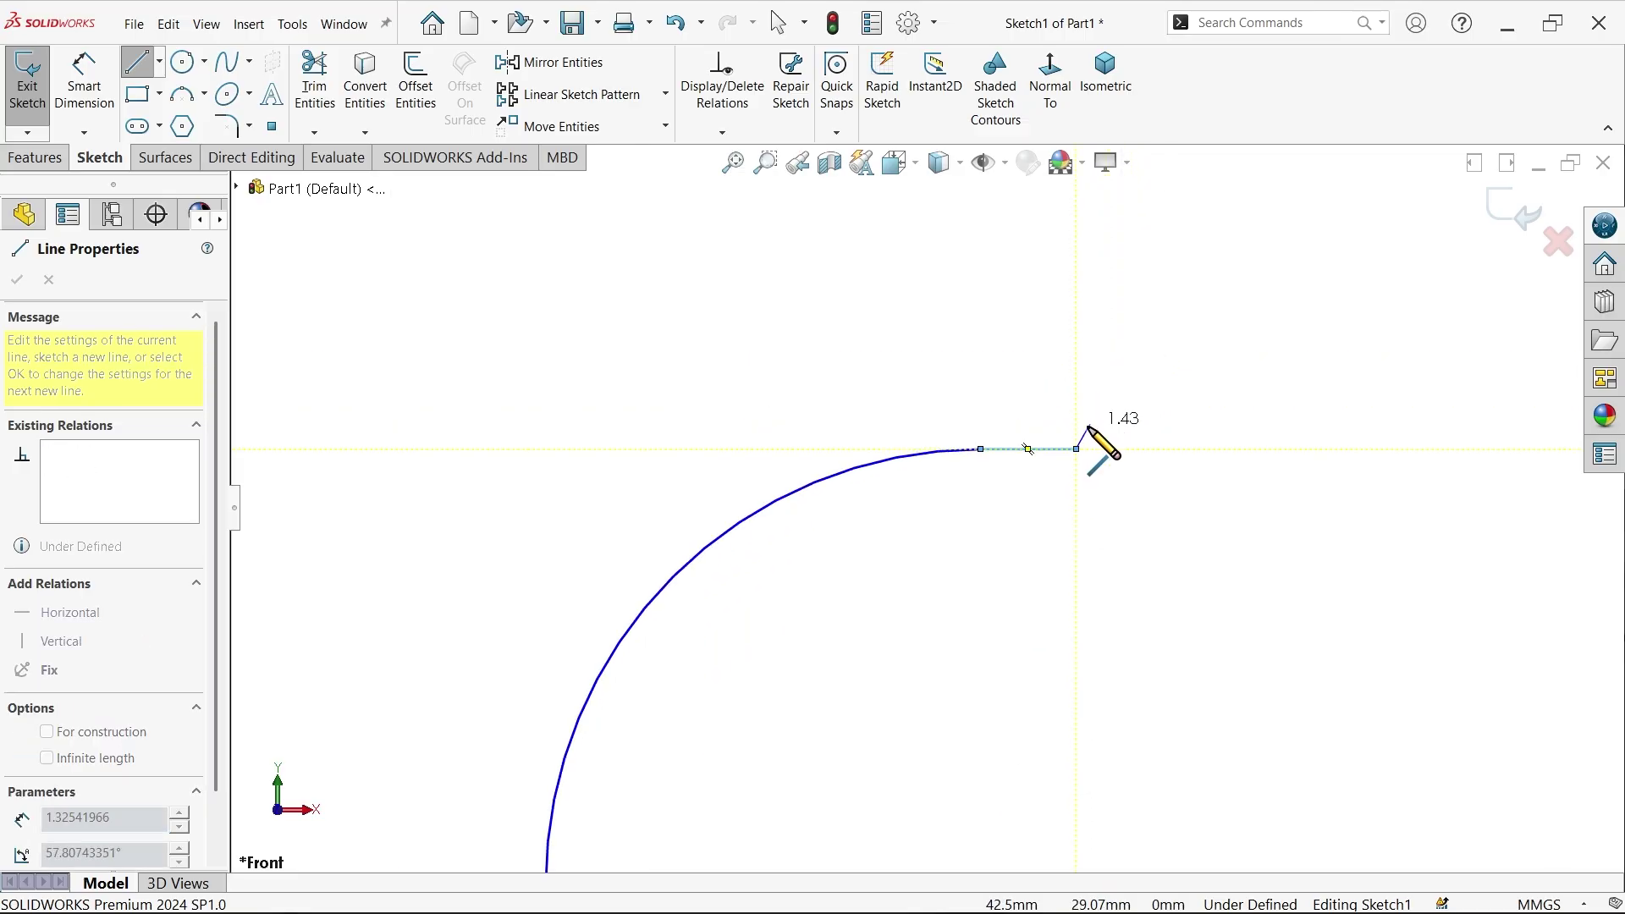
click(1075, 334)
scroll(969, 352, up, 3)
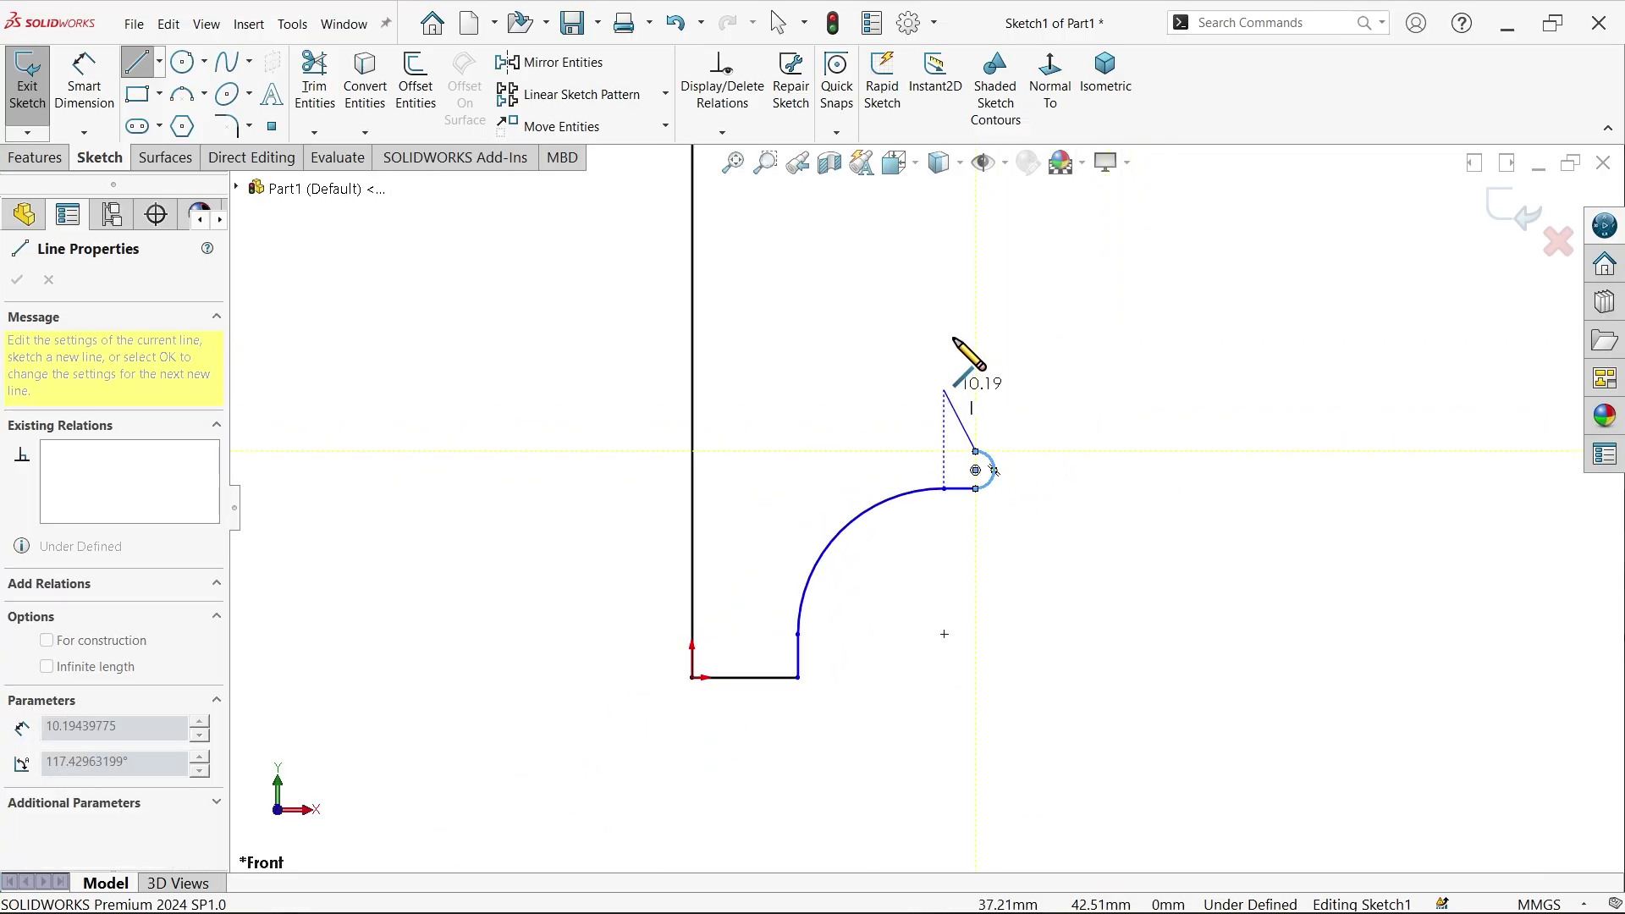
click(796, 452)
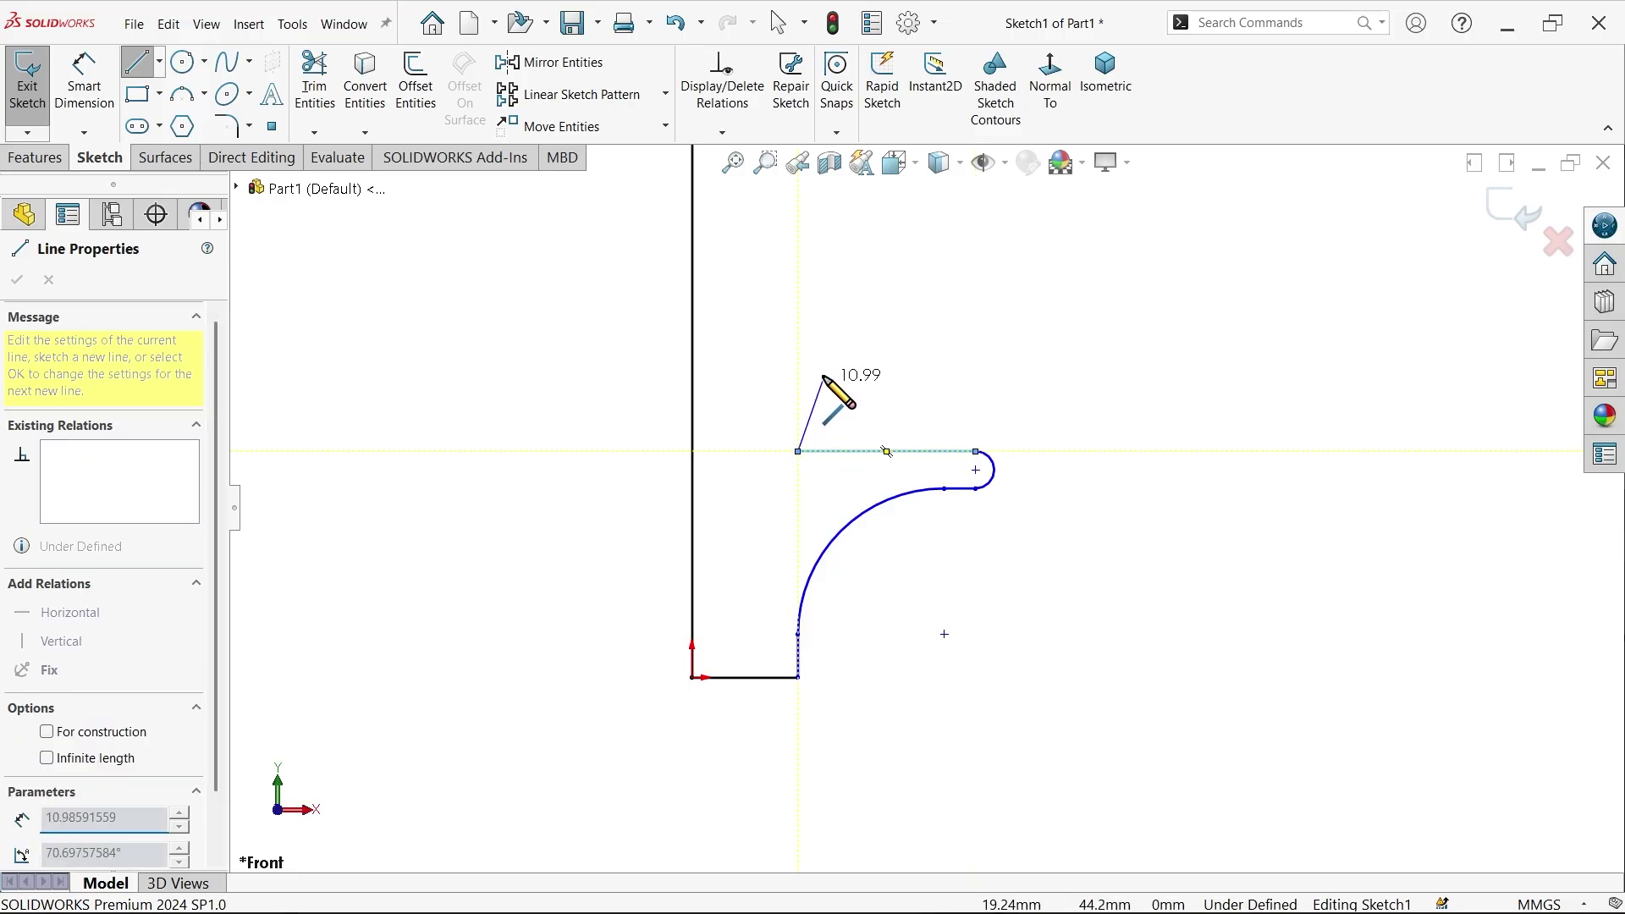
scroll(922, 508, up, 2)
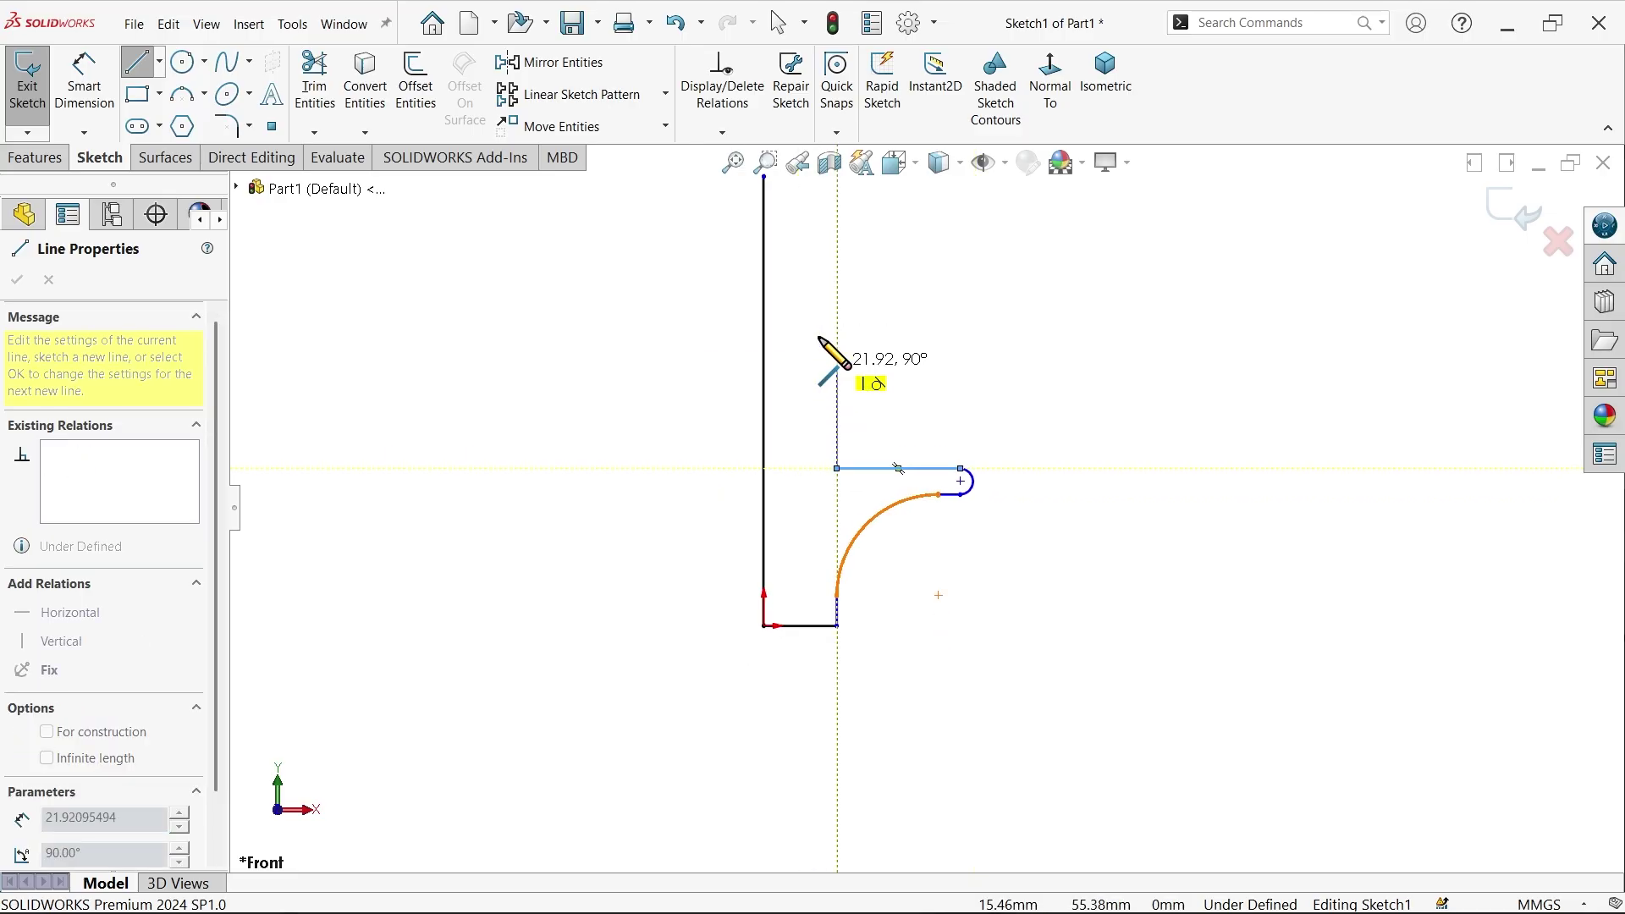
click(838, 178)
Convert the left vertical line and bottom horizontal line into construction geometry
key(Escape)
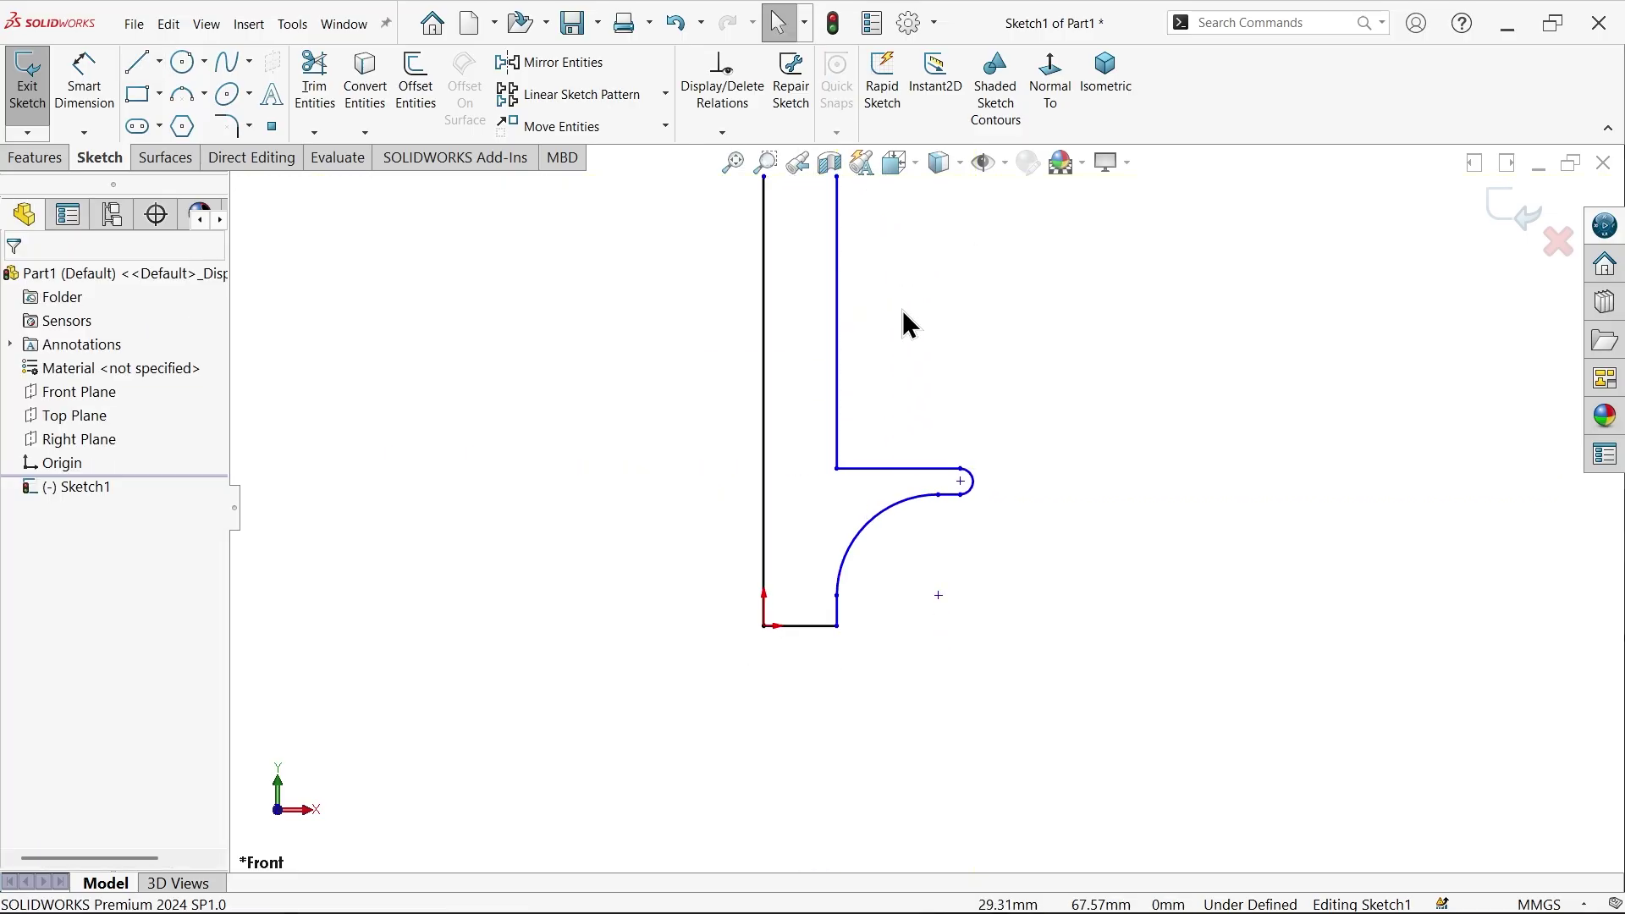
scroll(906, 287, down, 1)
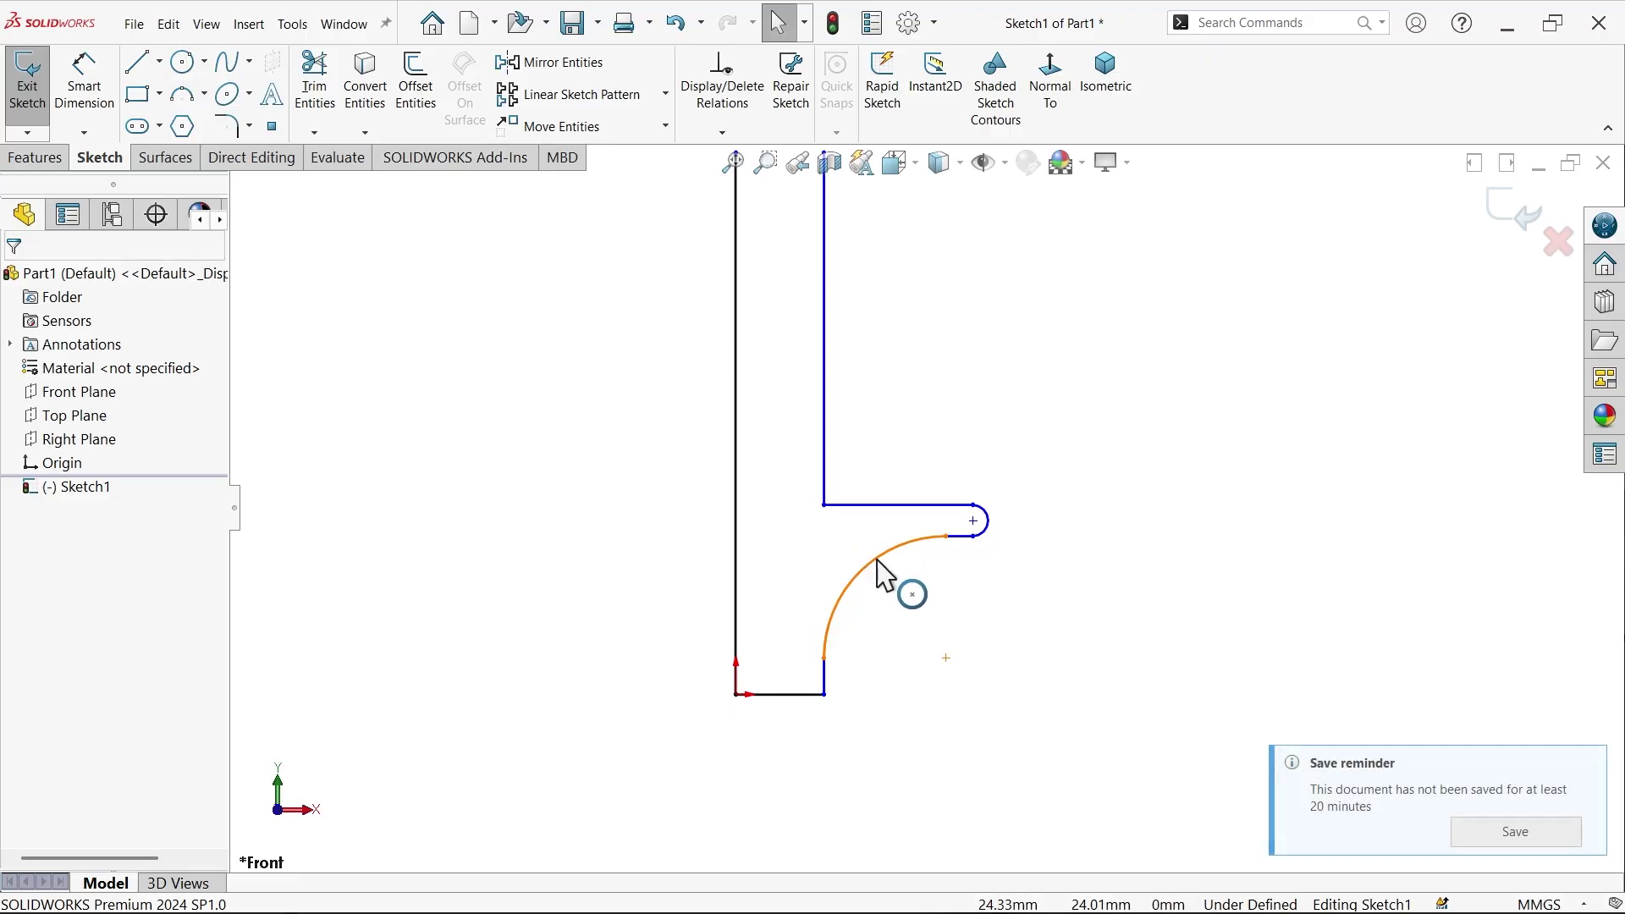
click(1590, 763)
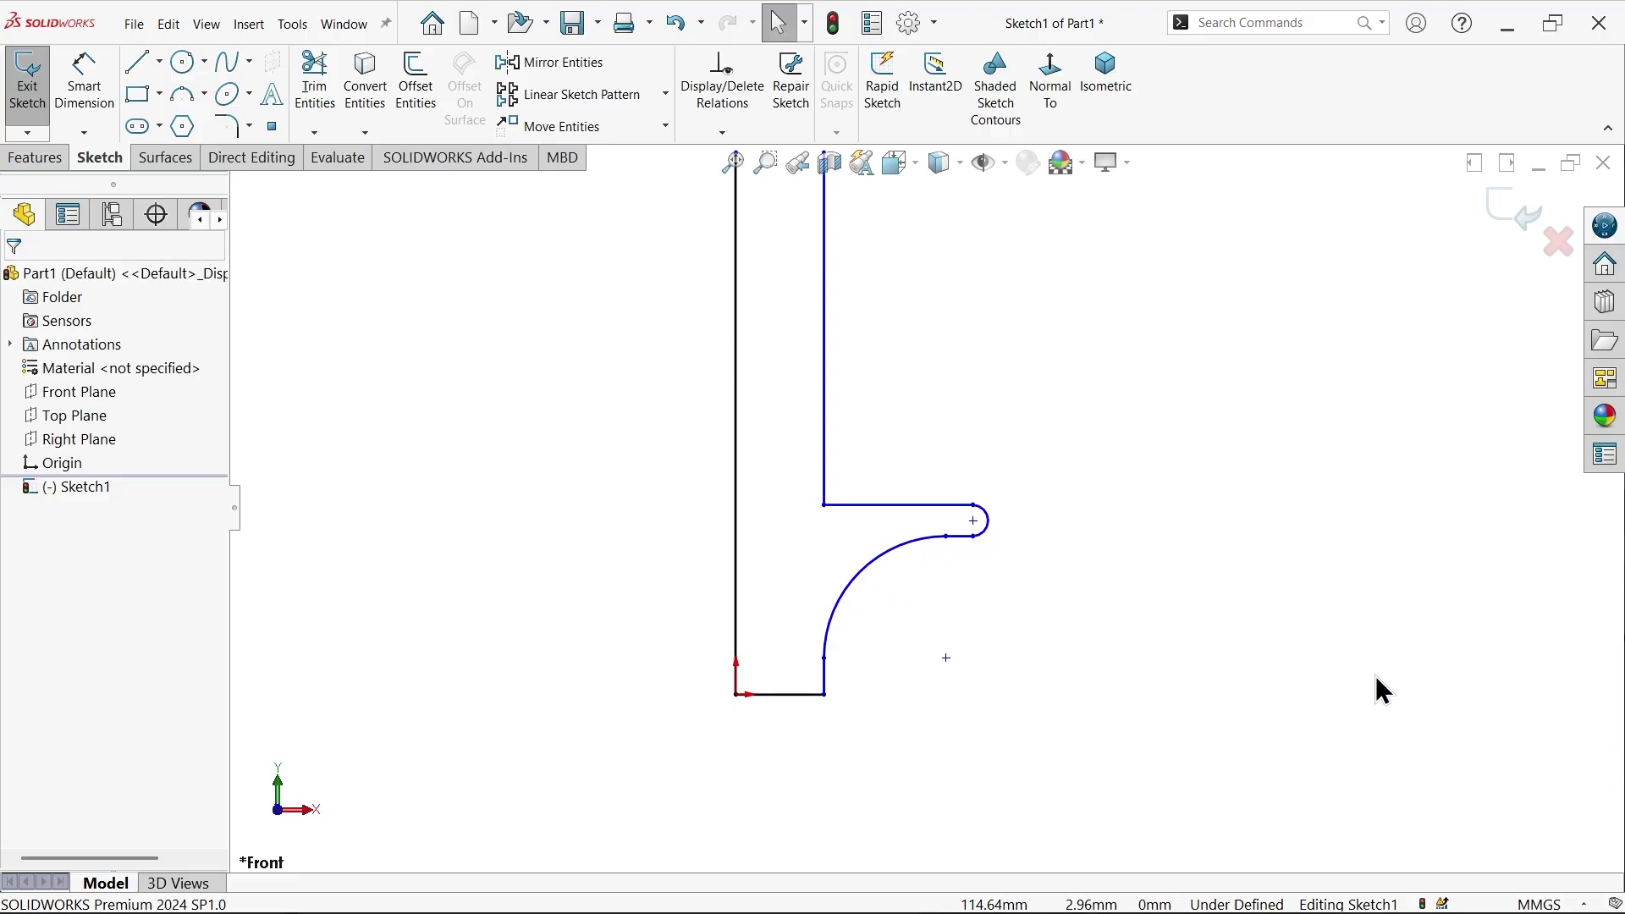
click(735, 583)
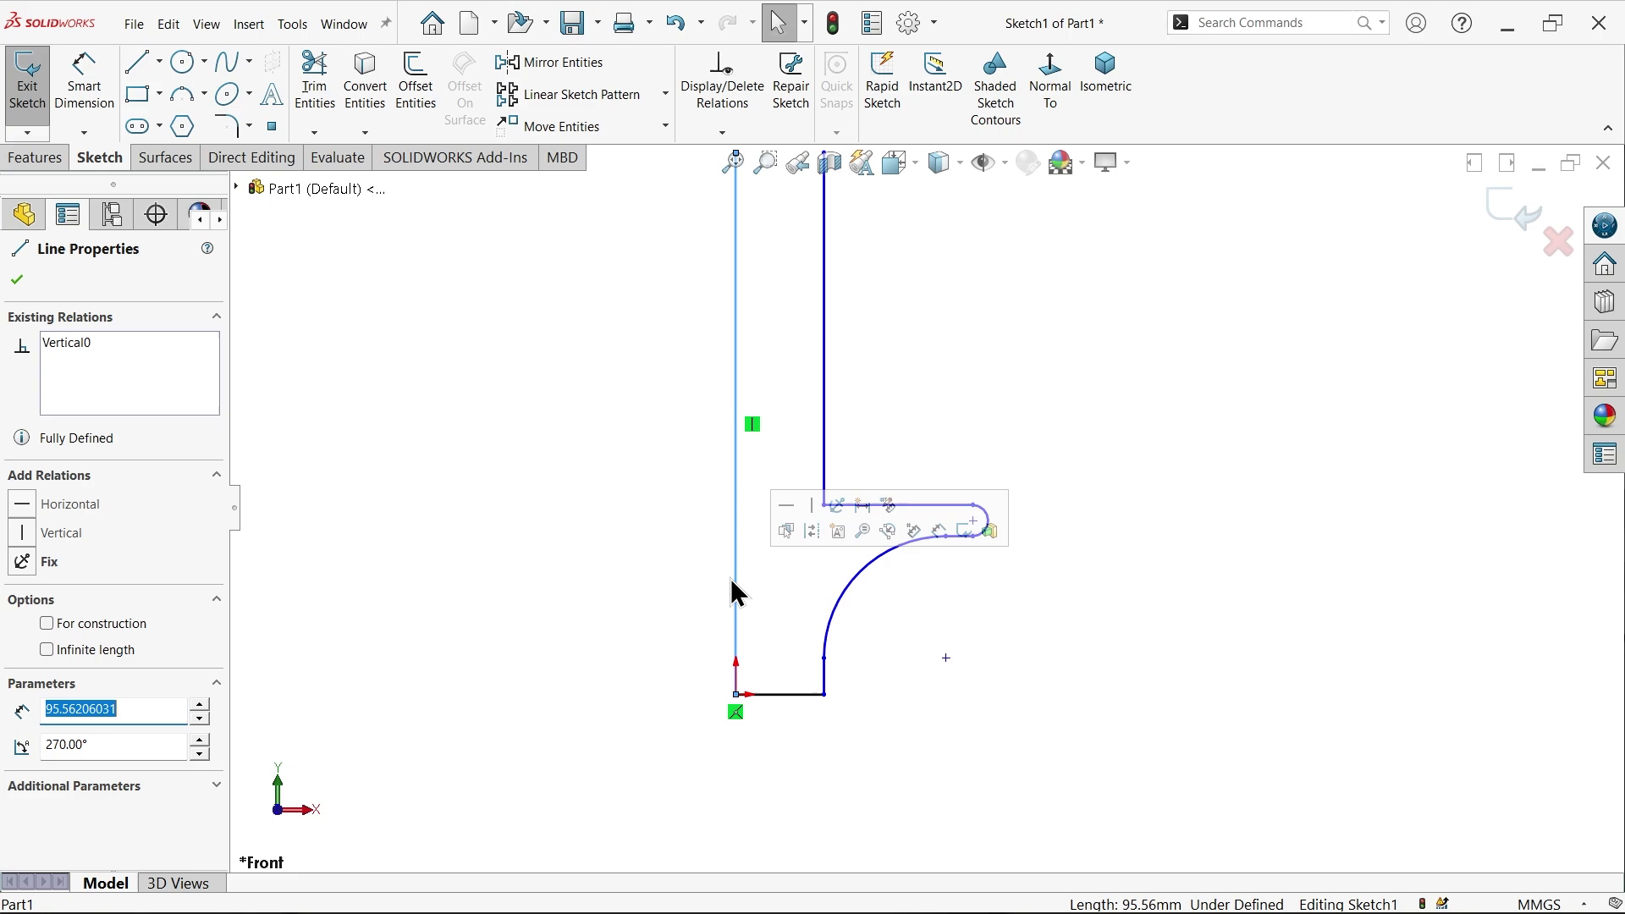
ctrl+click(795, 694)
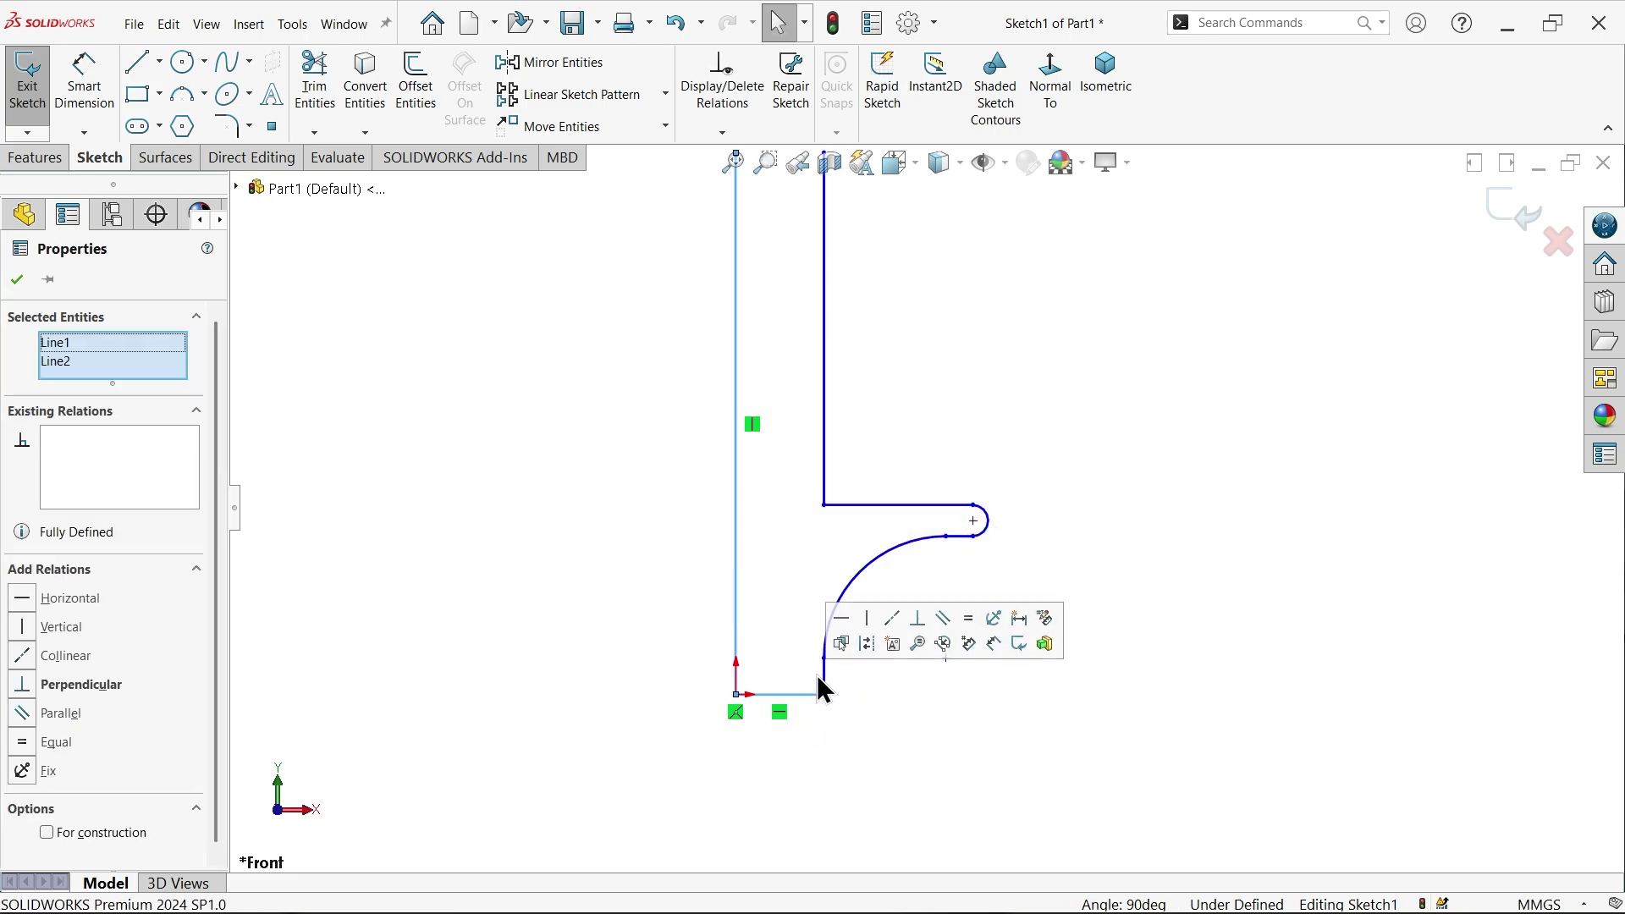
click(867, 644)
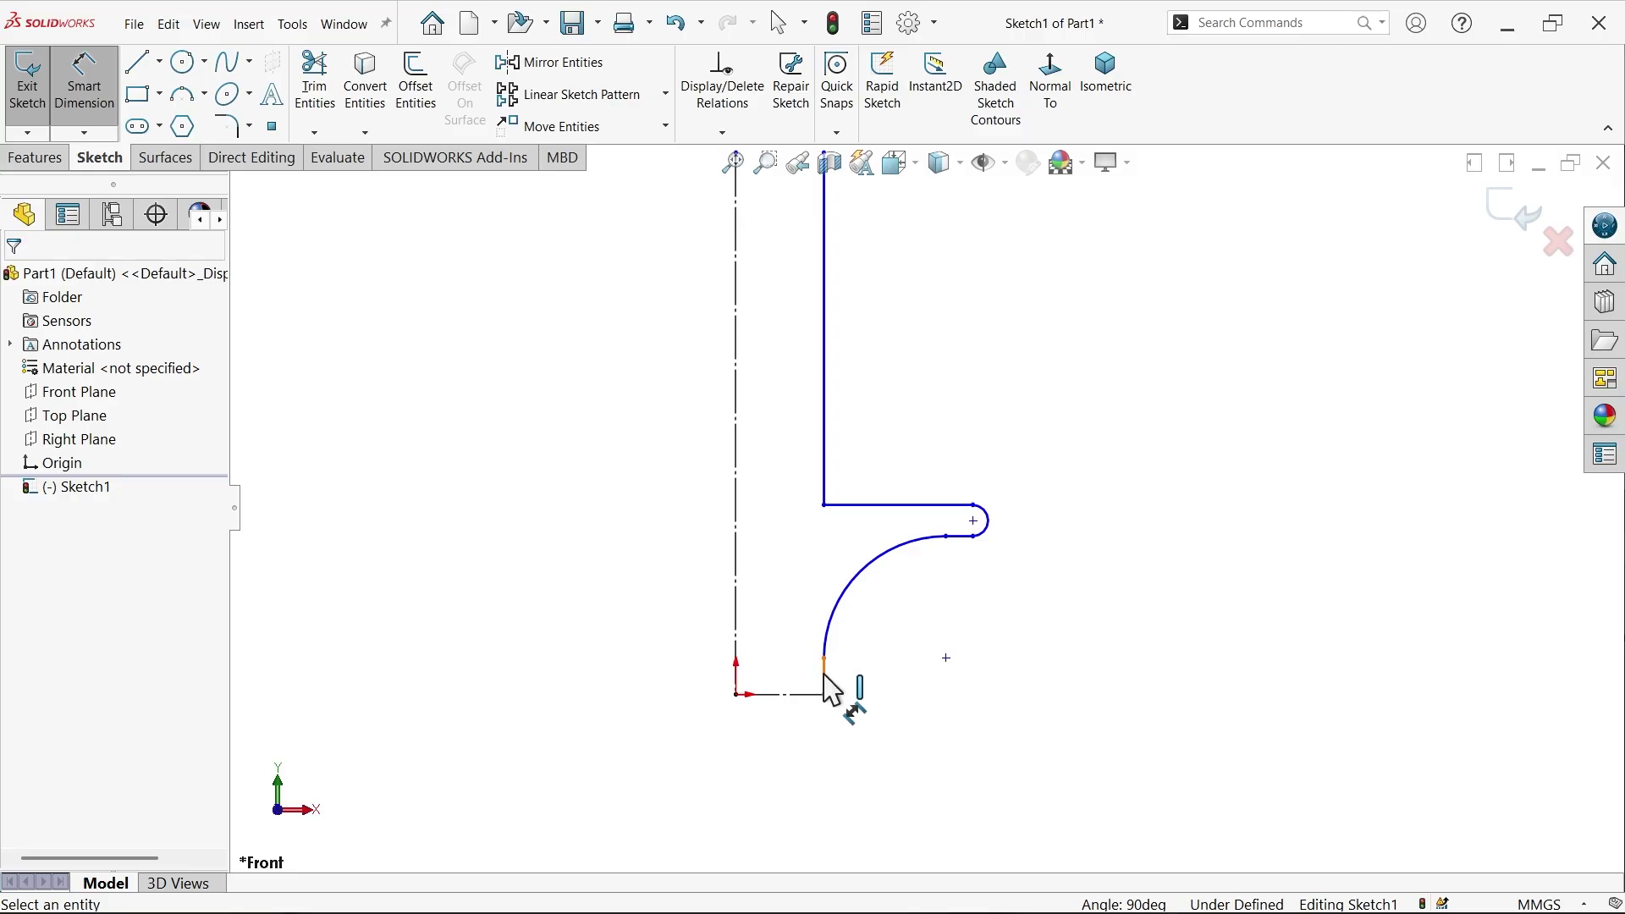
Dimension the profile width to 600 mm and the short vertical line to 100 mm
click(735, 669)
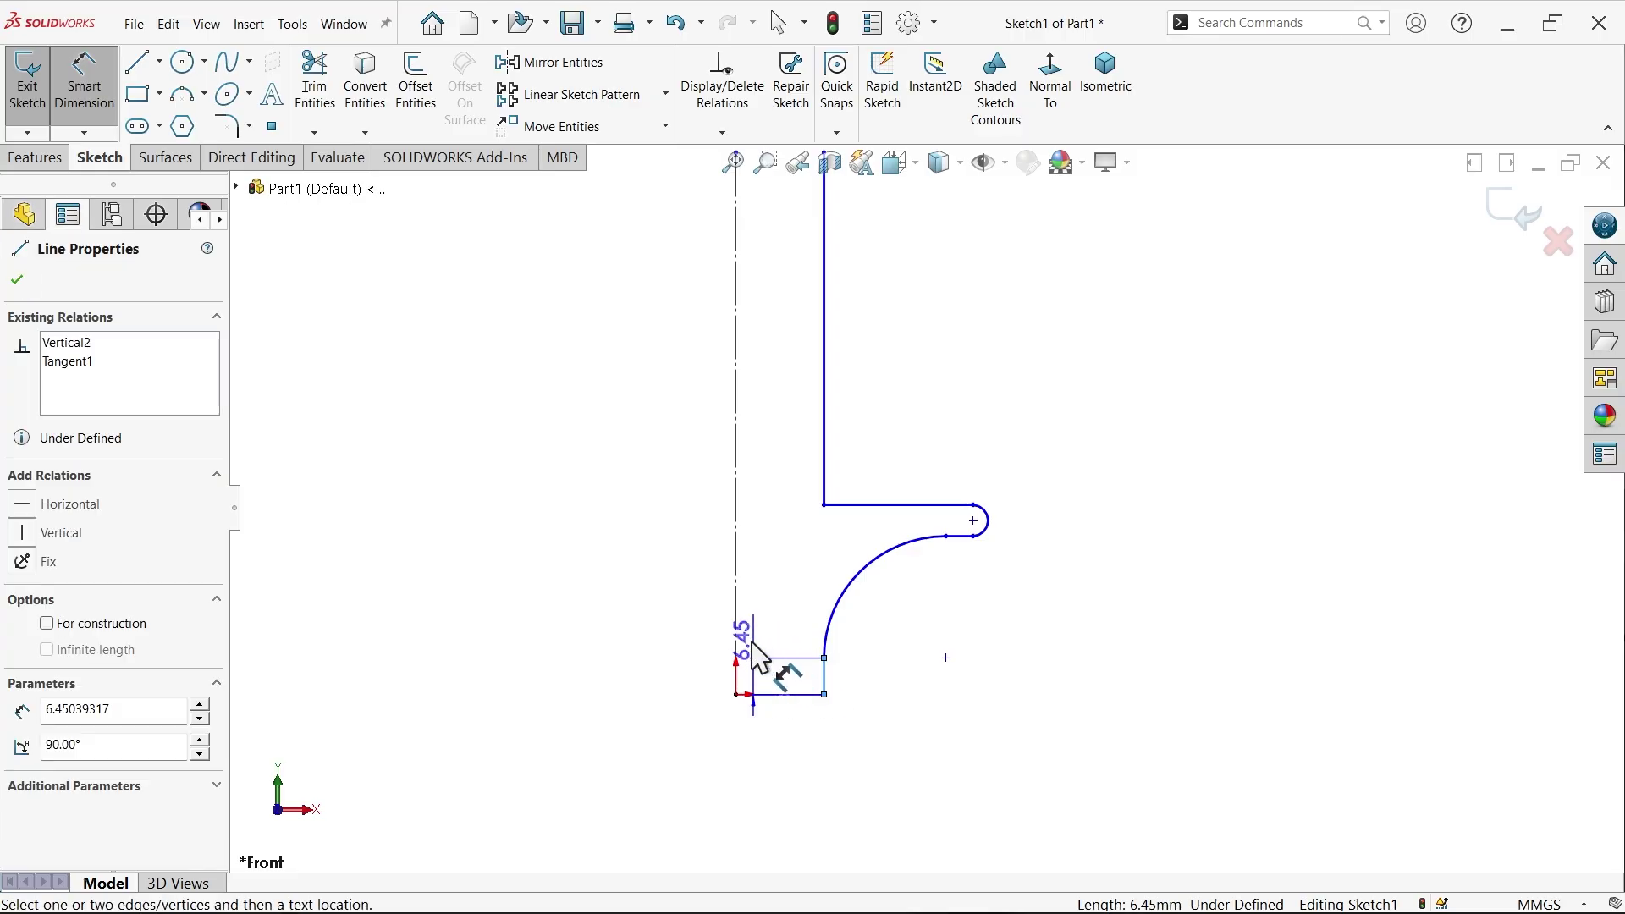
click(732, 746)
text(600)
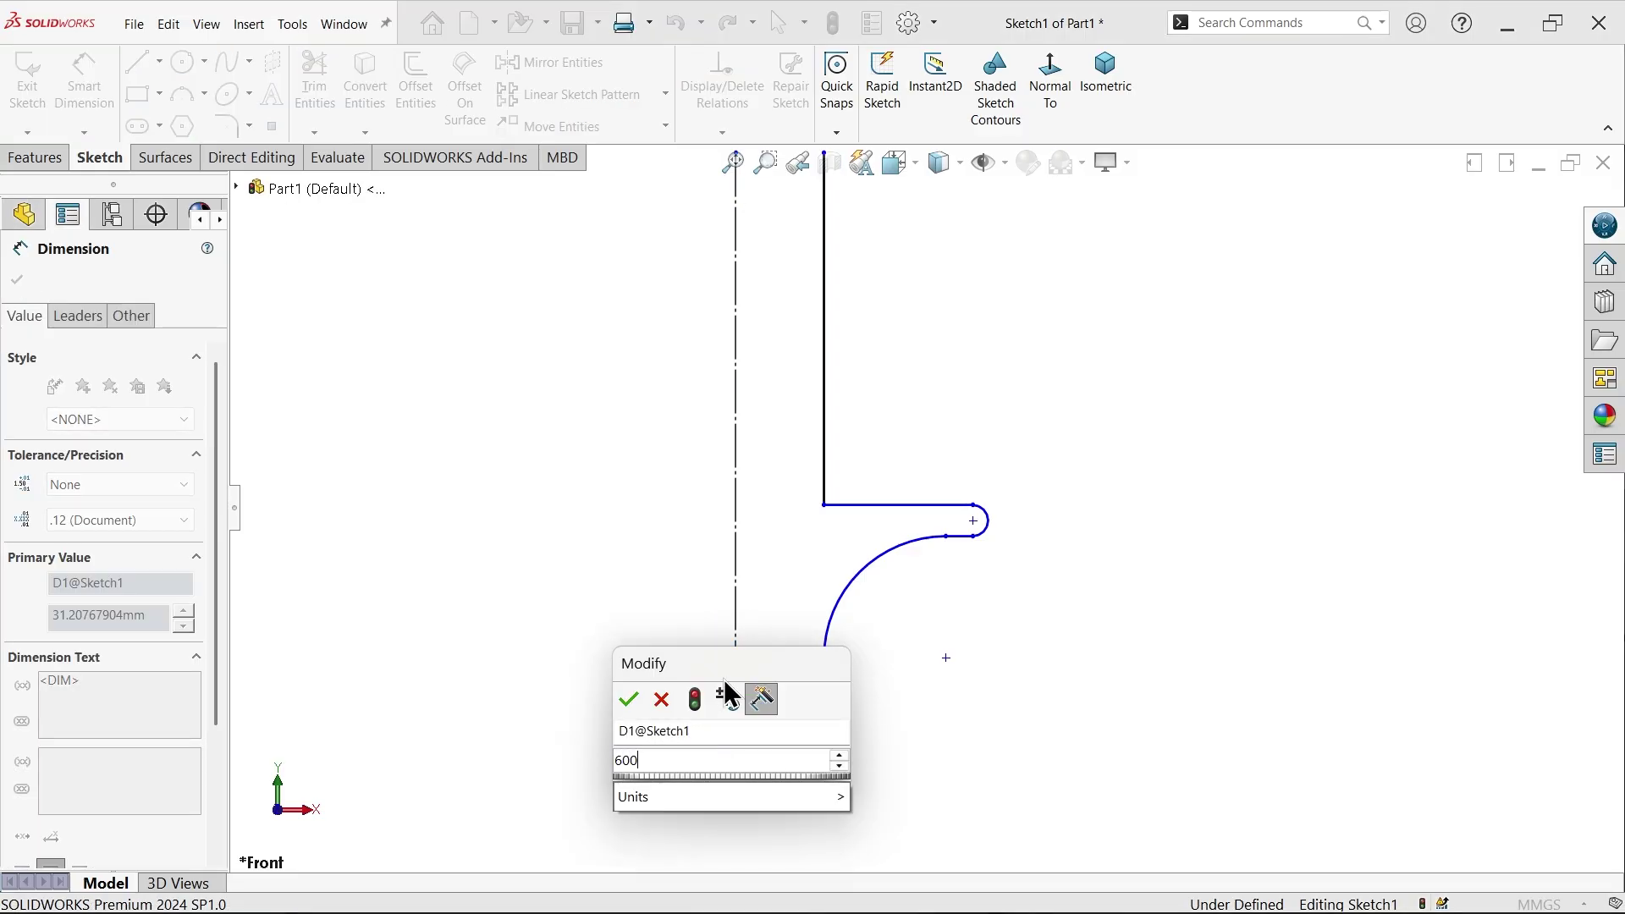
key(Return)
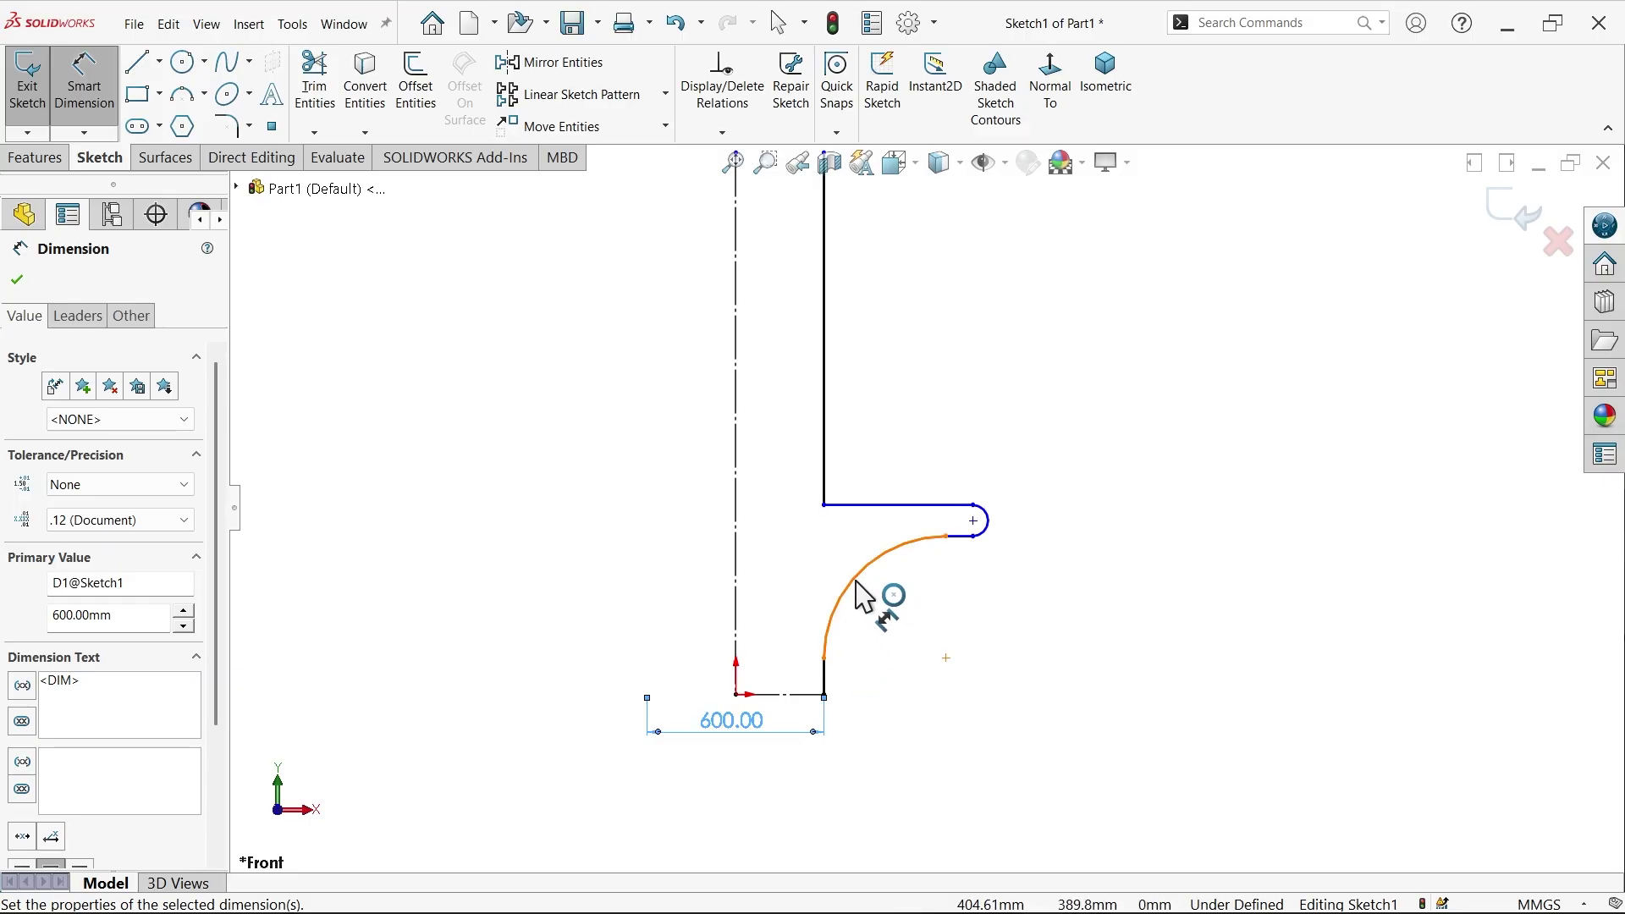
click(829, 681)
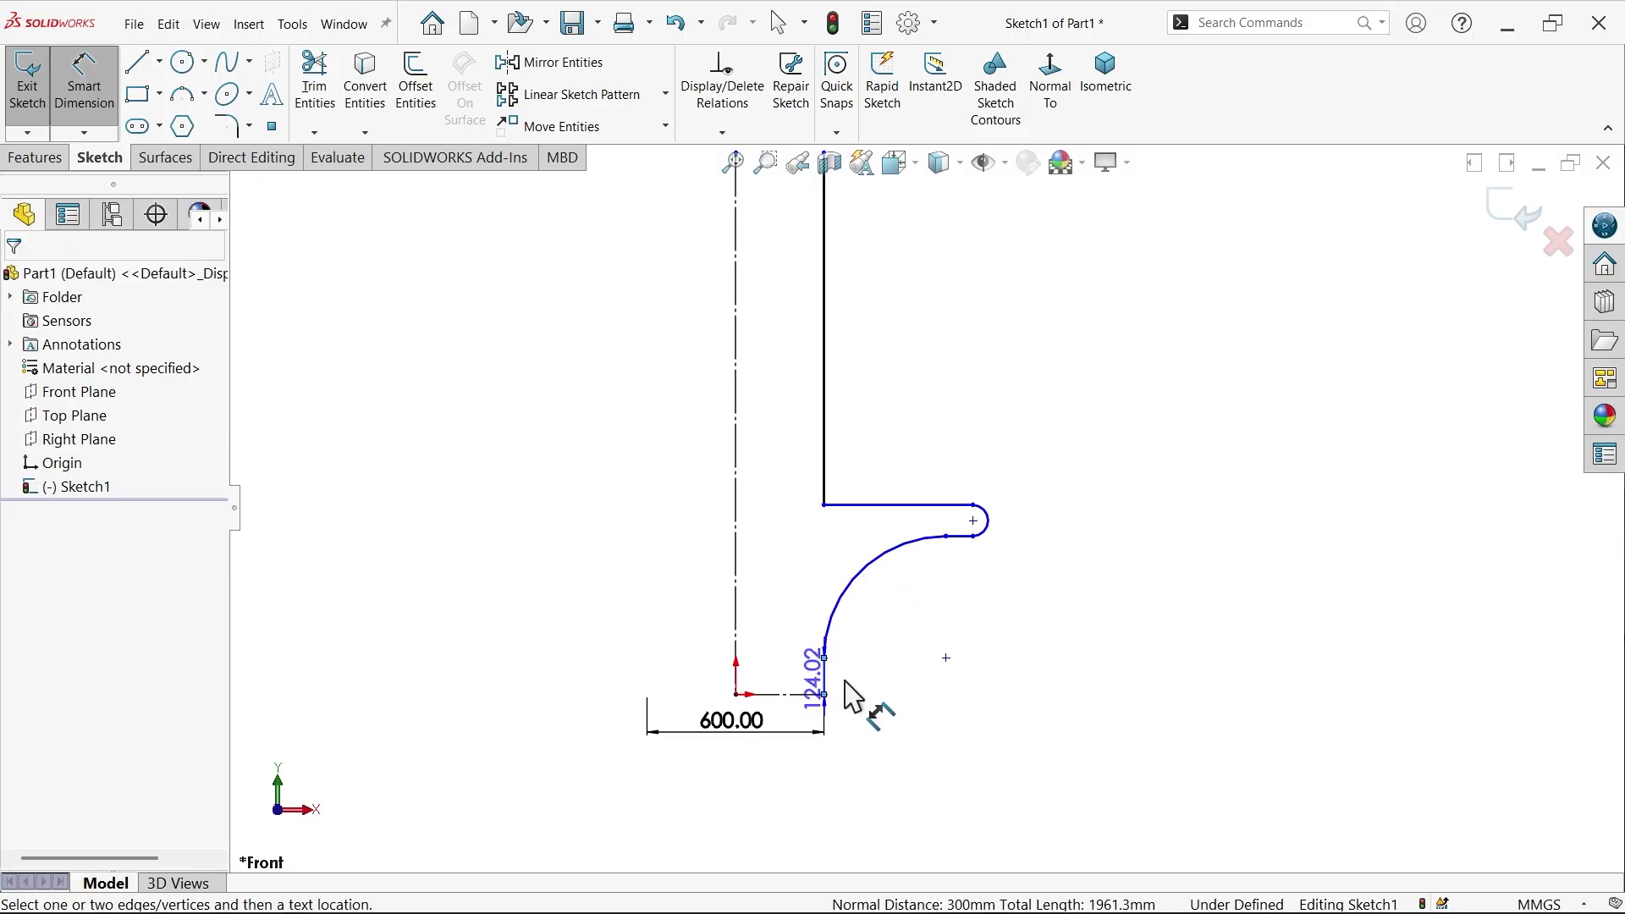
click(901, 690)
text(100)
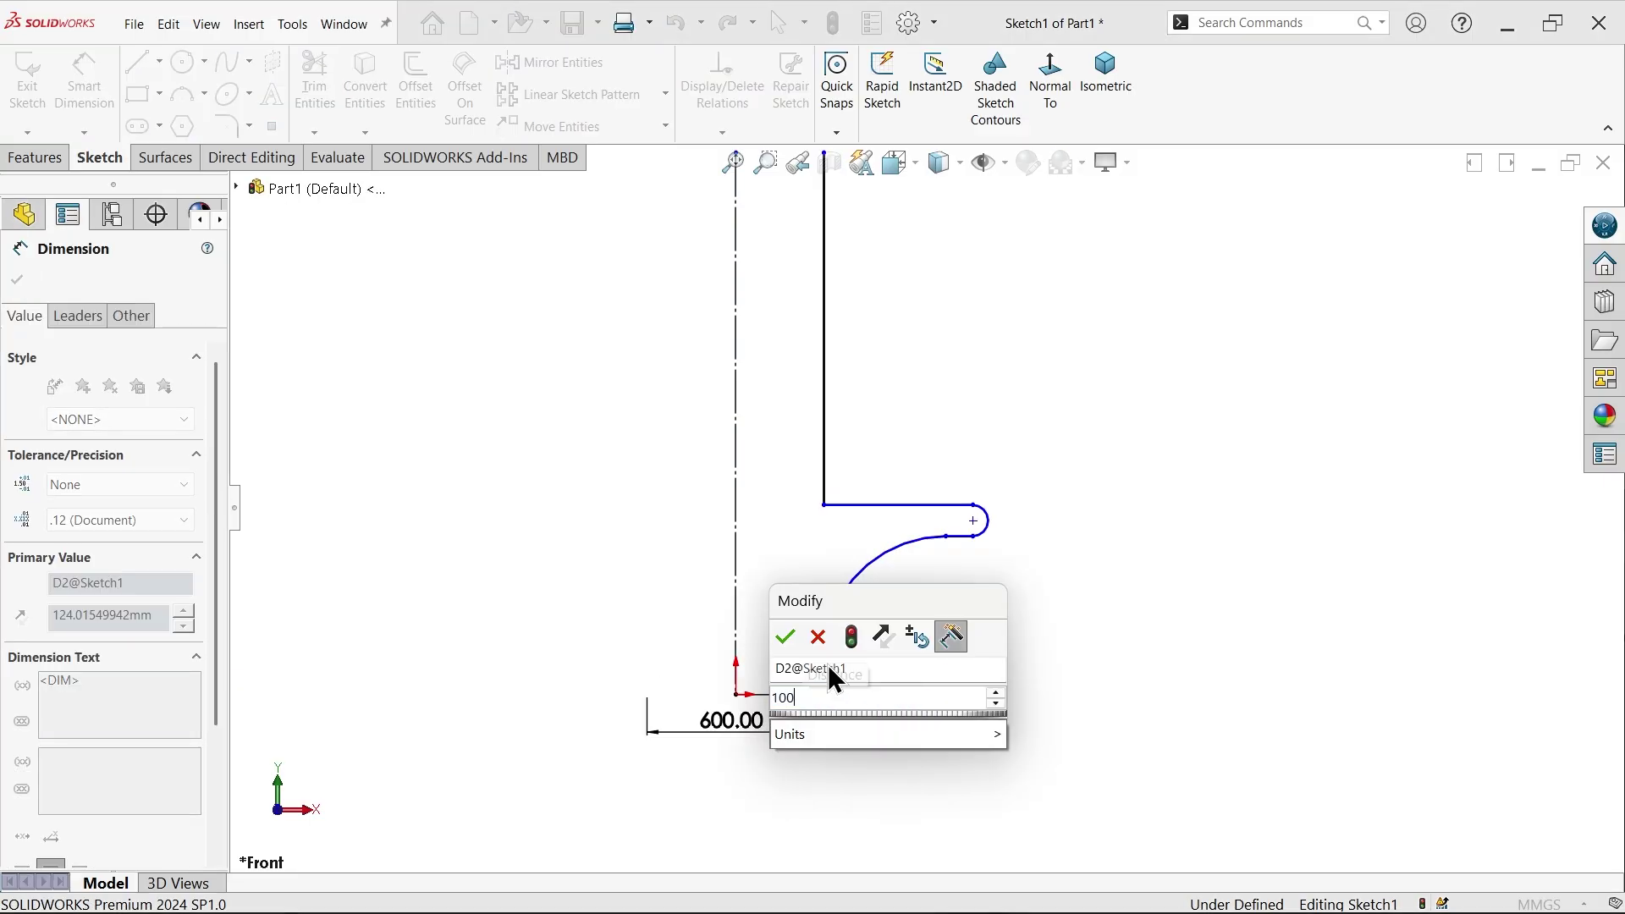
click(796, 645)
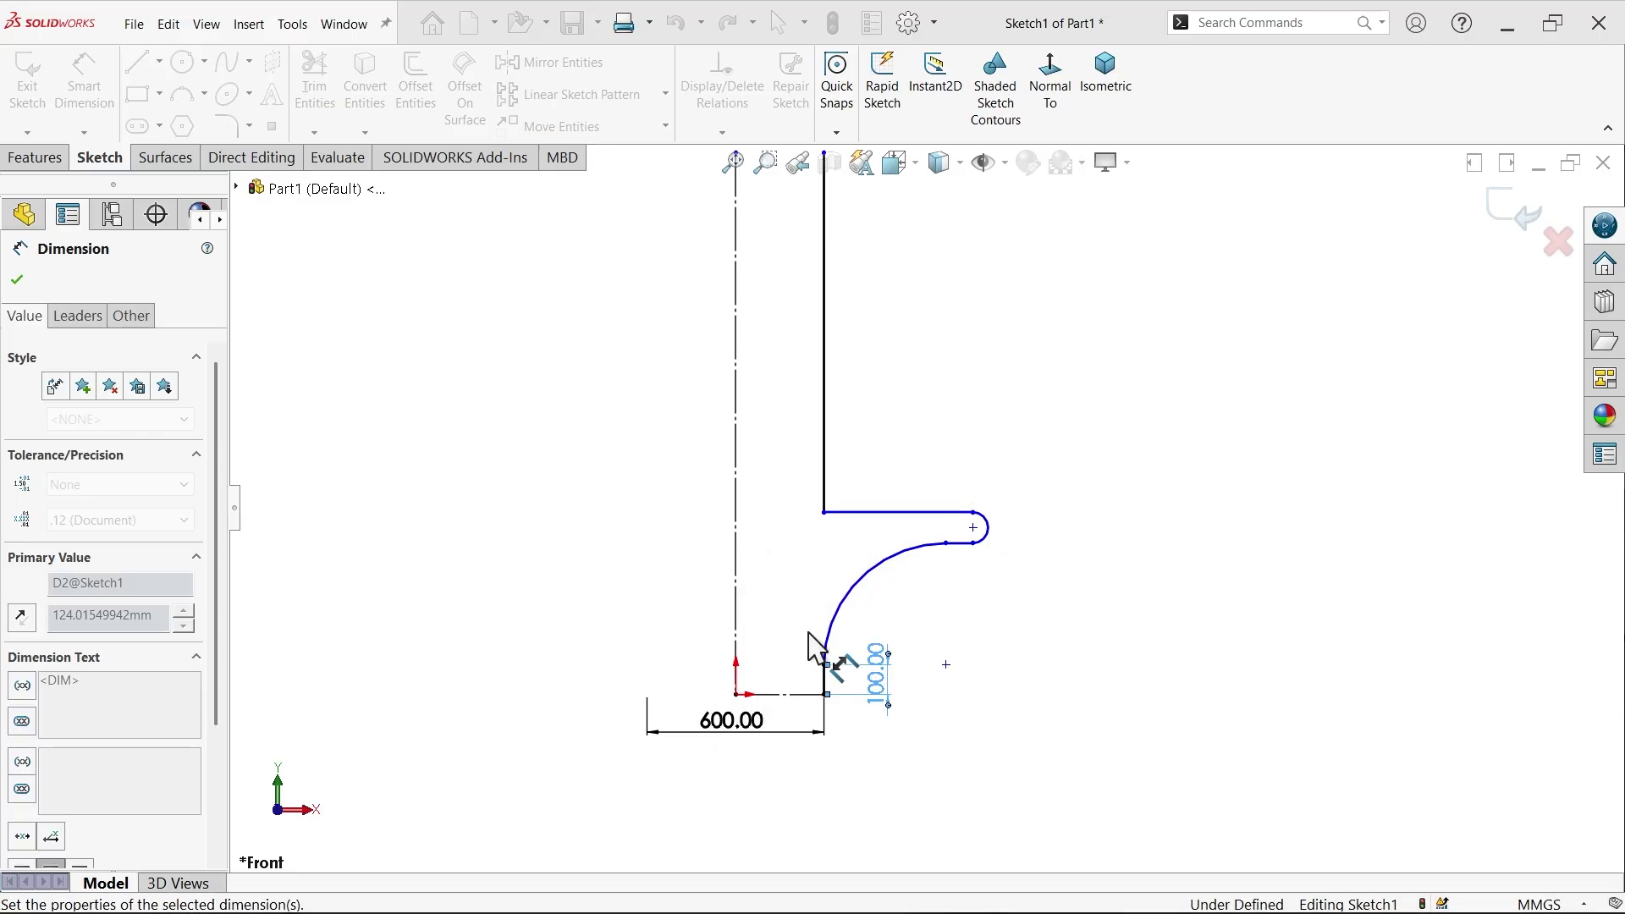
Dimension the large arc to R750 and the small end arc to R75
click(884, 588)
click(900, 609)
text(1)
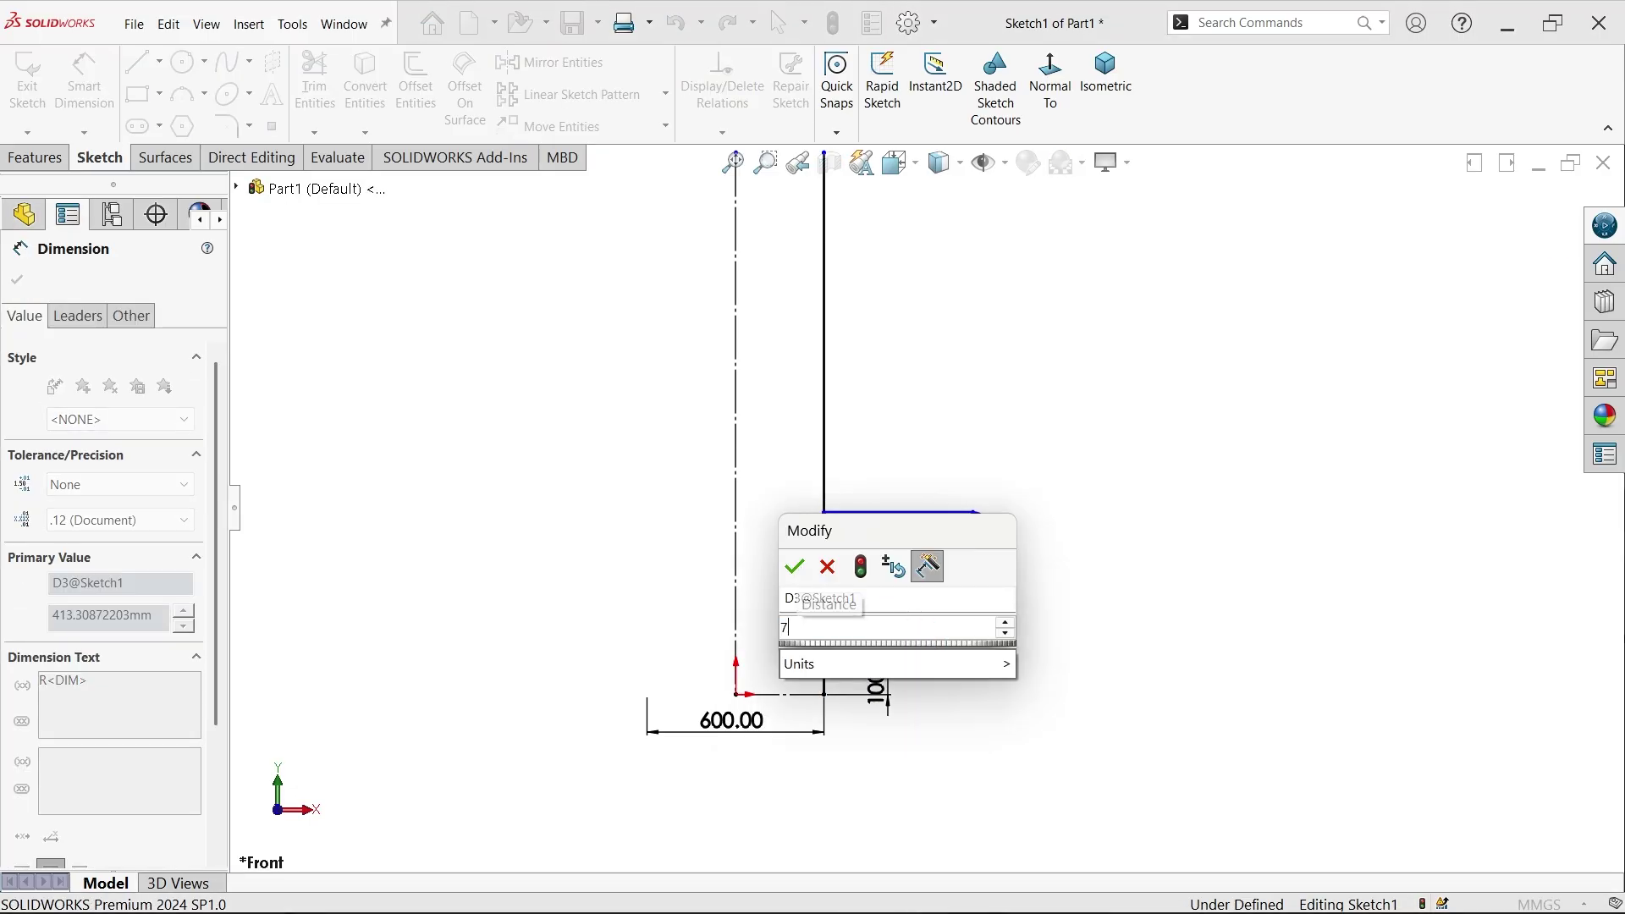
key(Return)
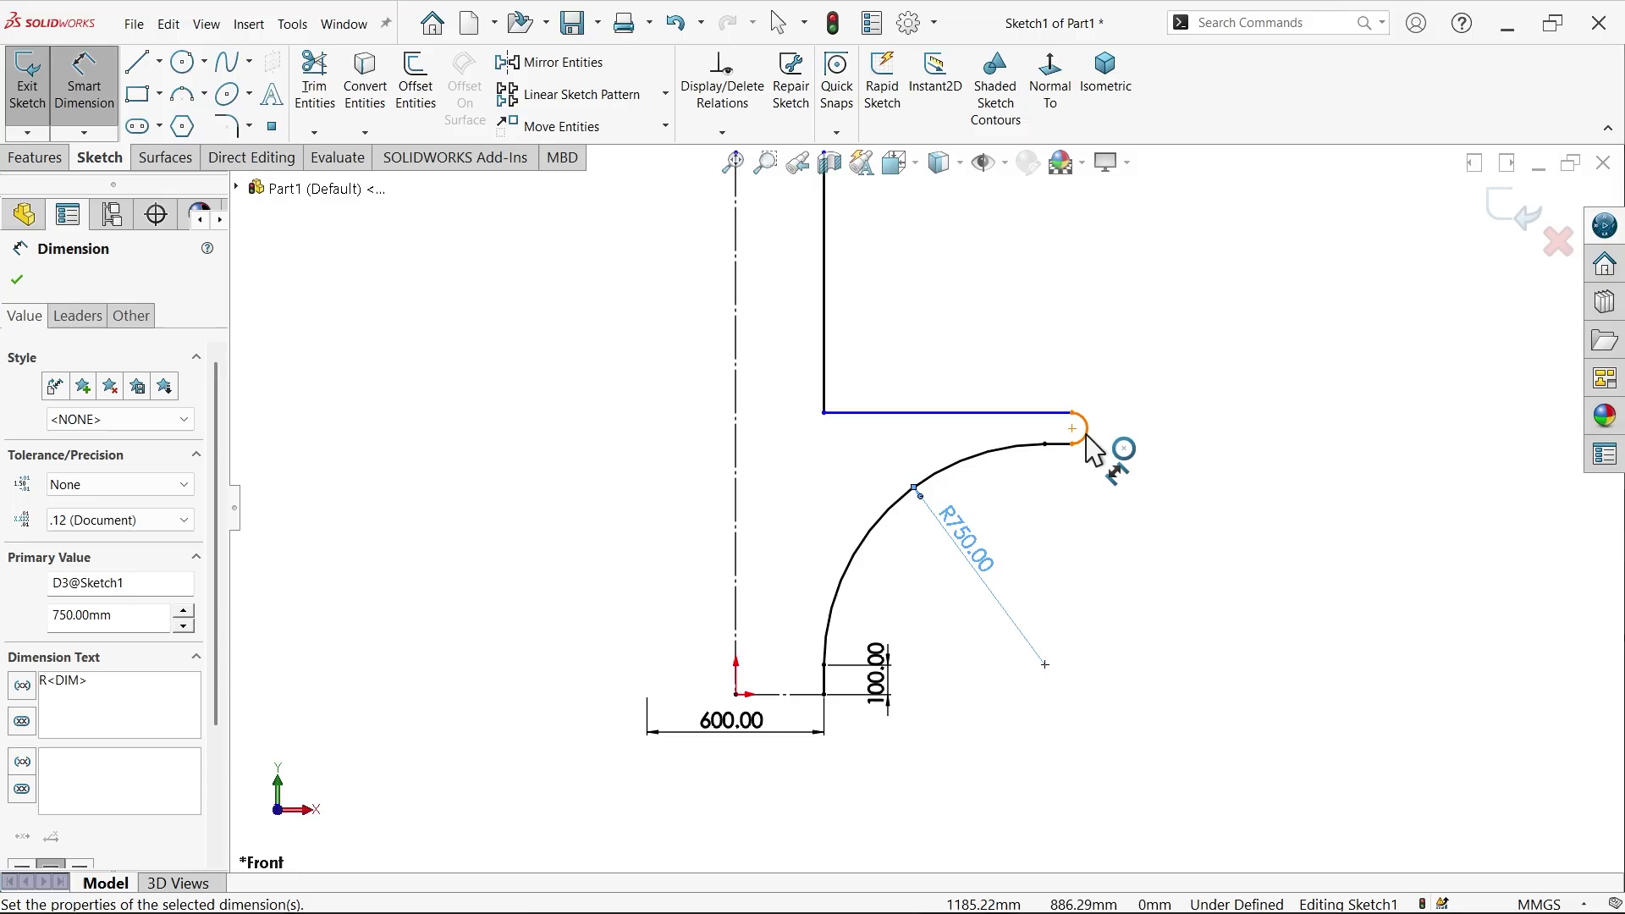
click(1082, 430)
click(1134, 391)
text(75)
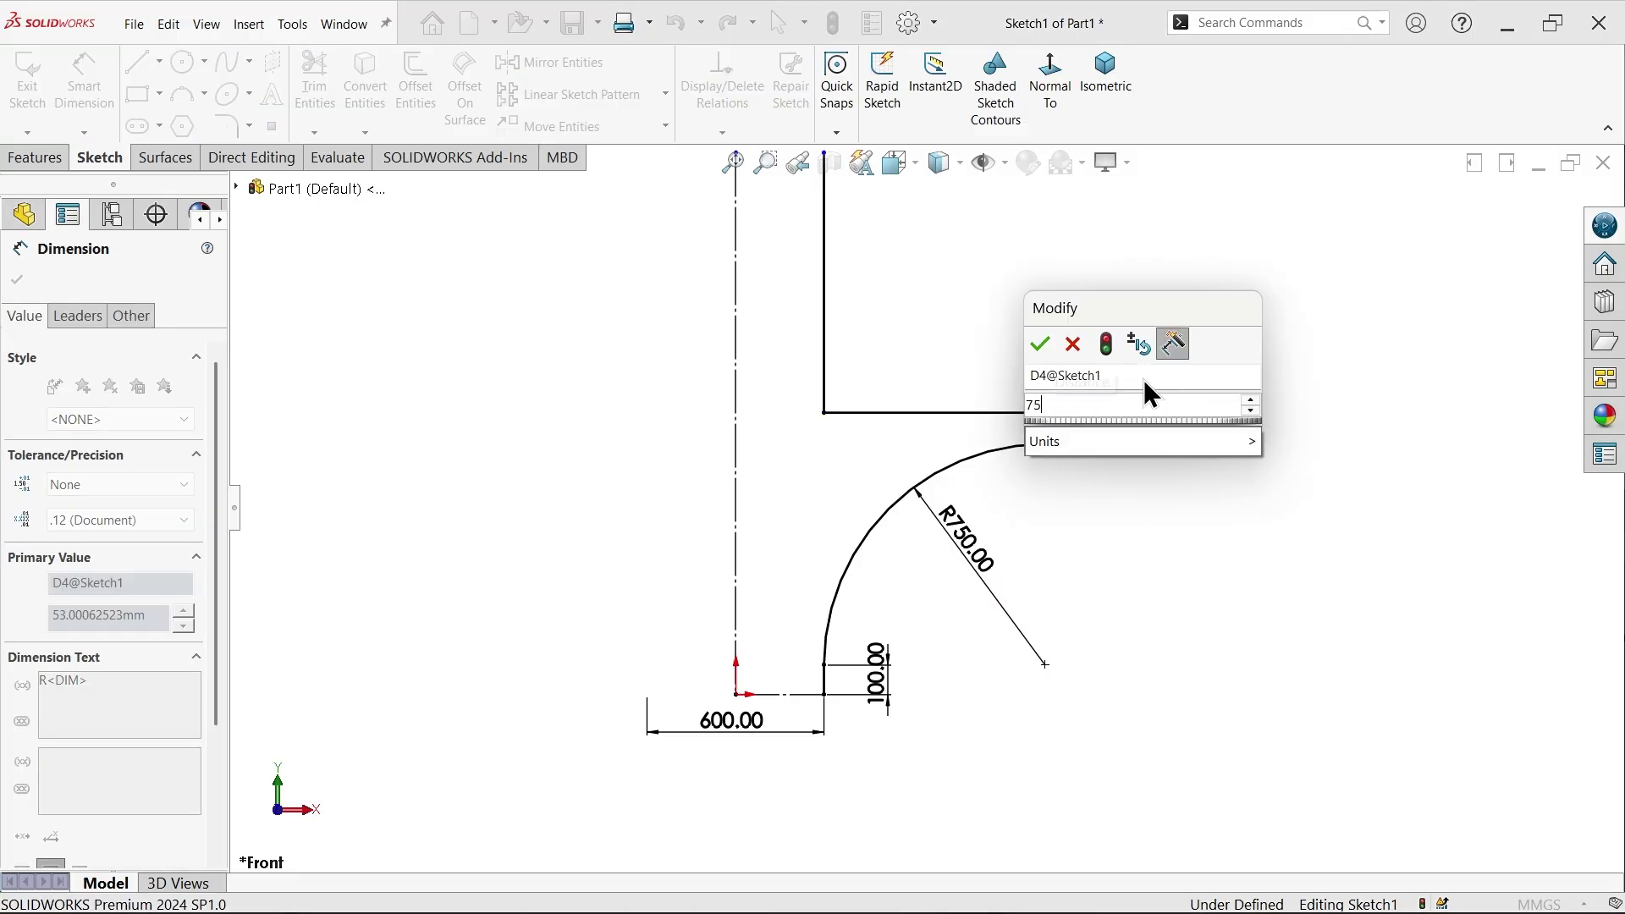
key(Return)
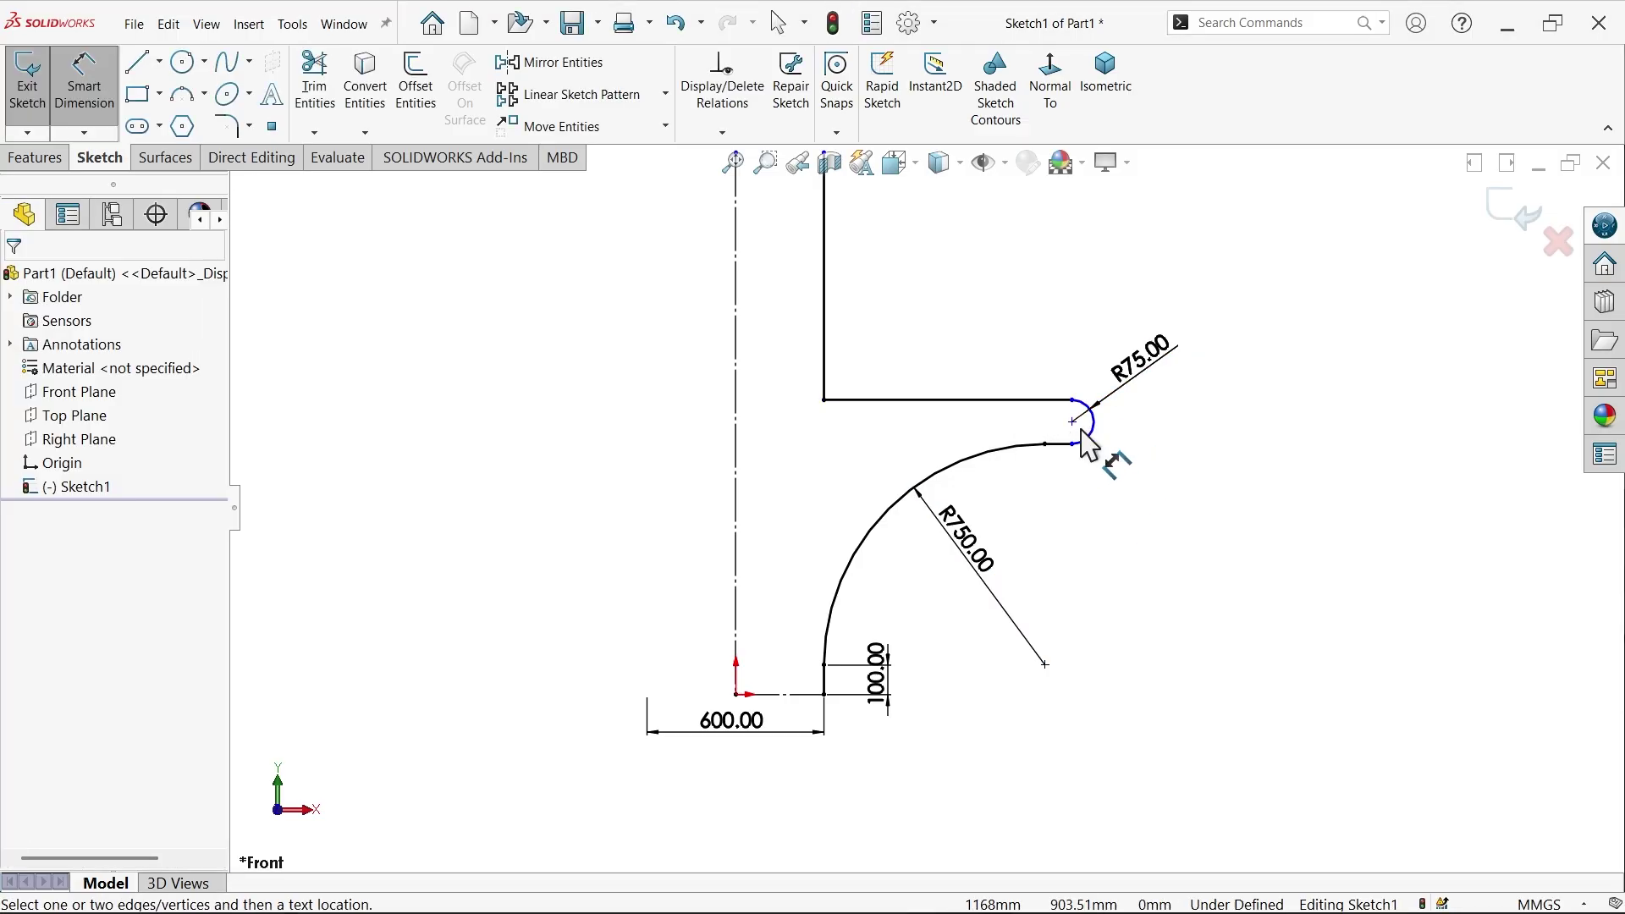
Set the small arc centre 1250 mm from the centreline and the tall vertical line to 3000 mm
click(1073, 422)
click(736, 465)
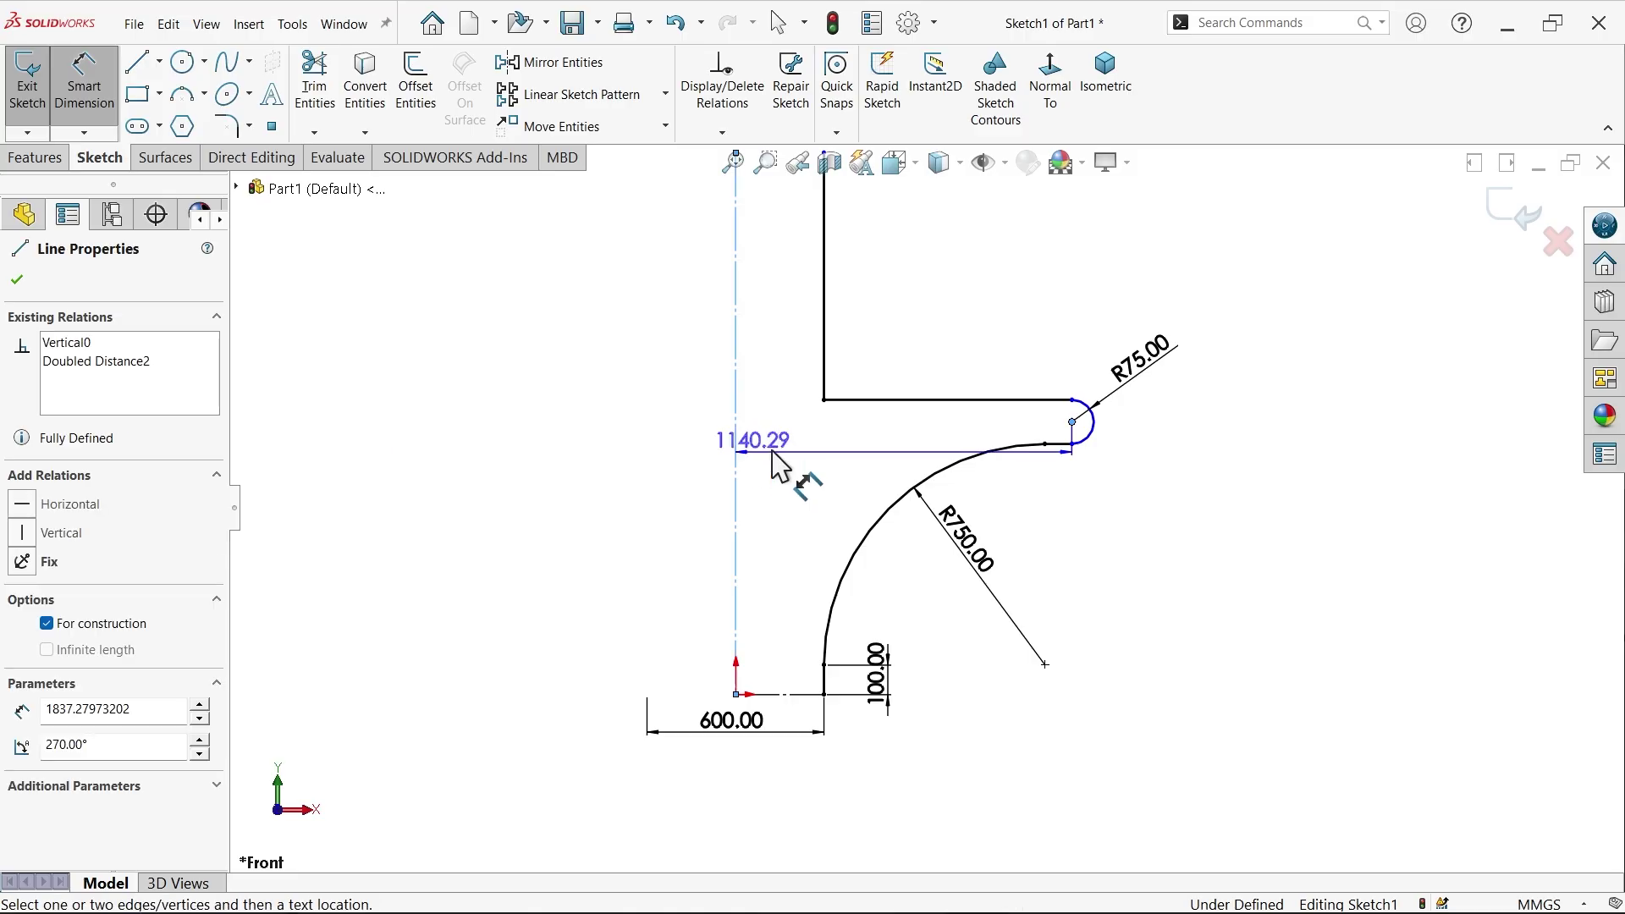
click(855, 453)
text(1250)
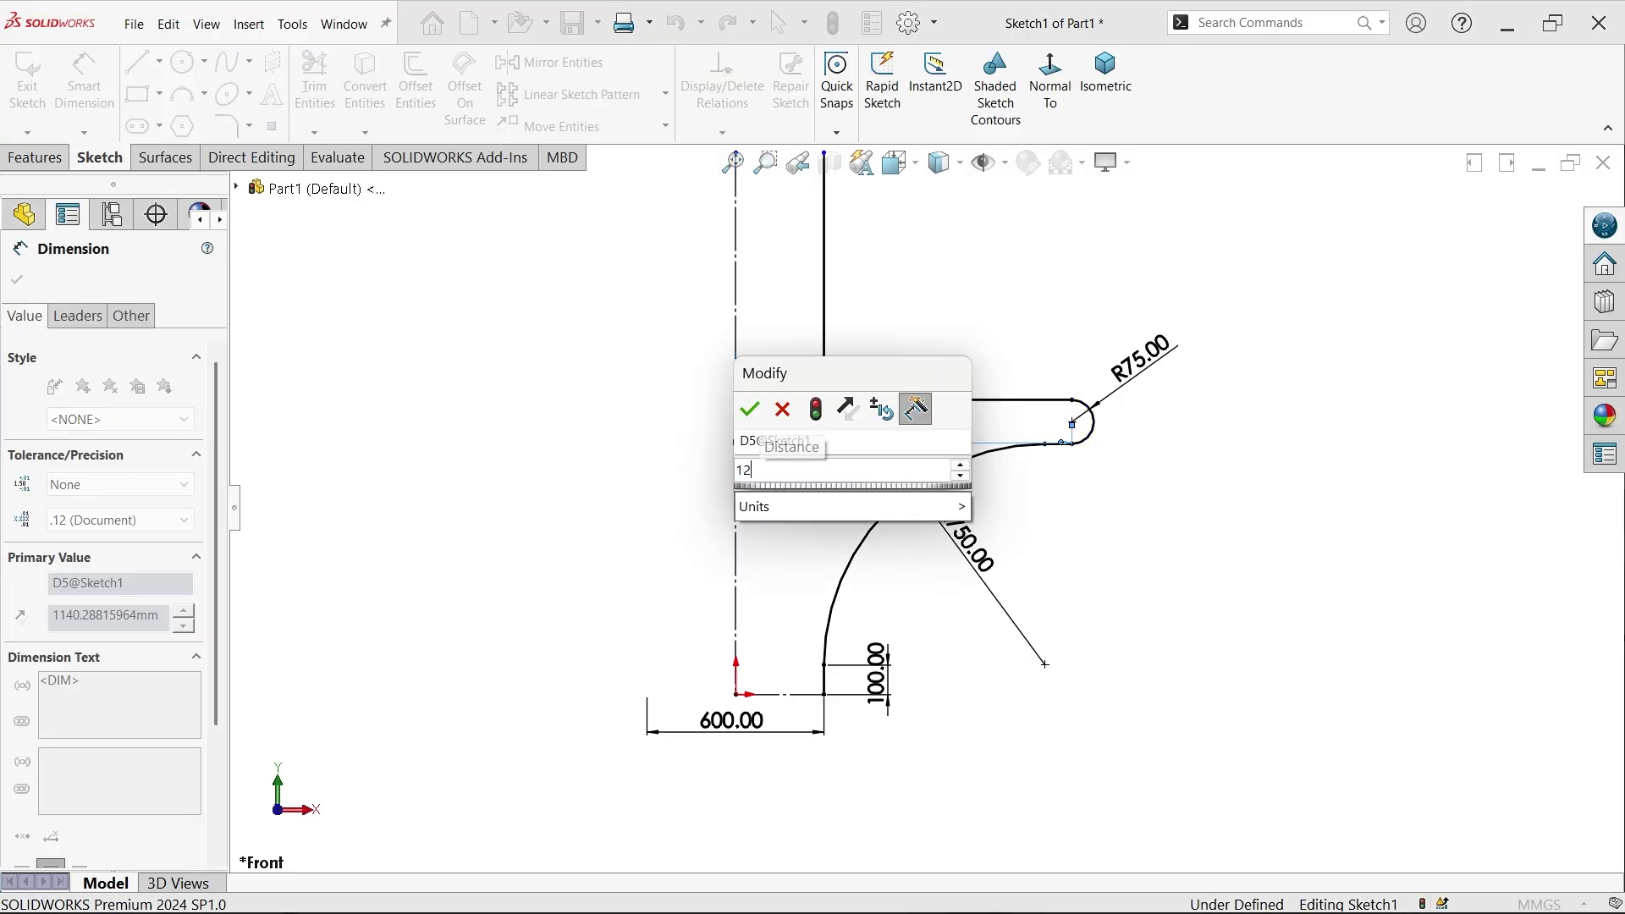
click(753, 413)
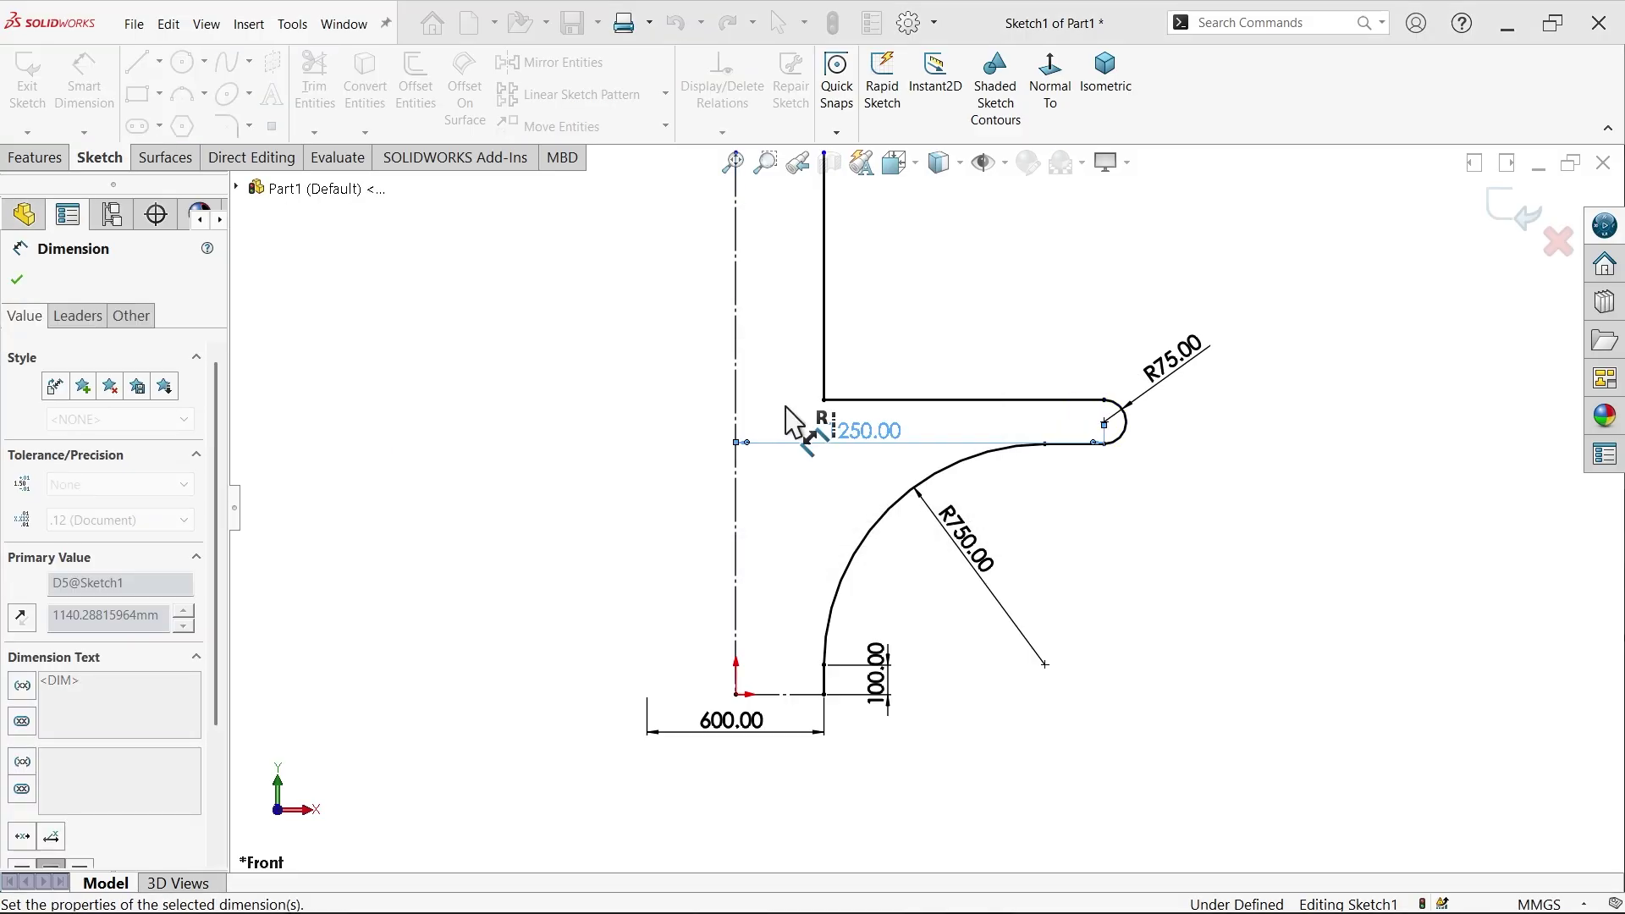
click(825, 336)
scroll(825, 336, up, 5)
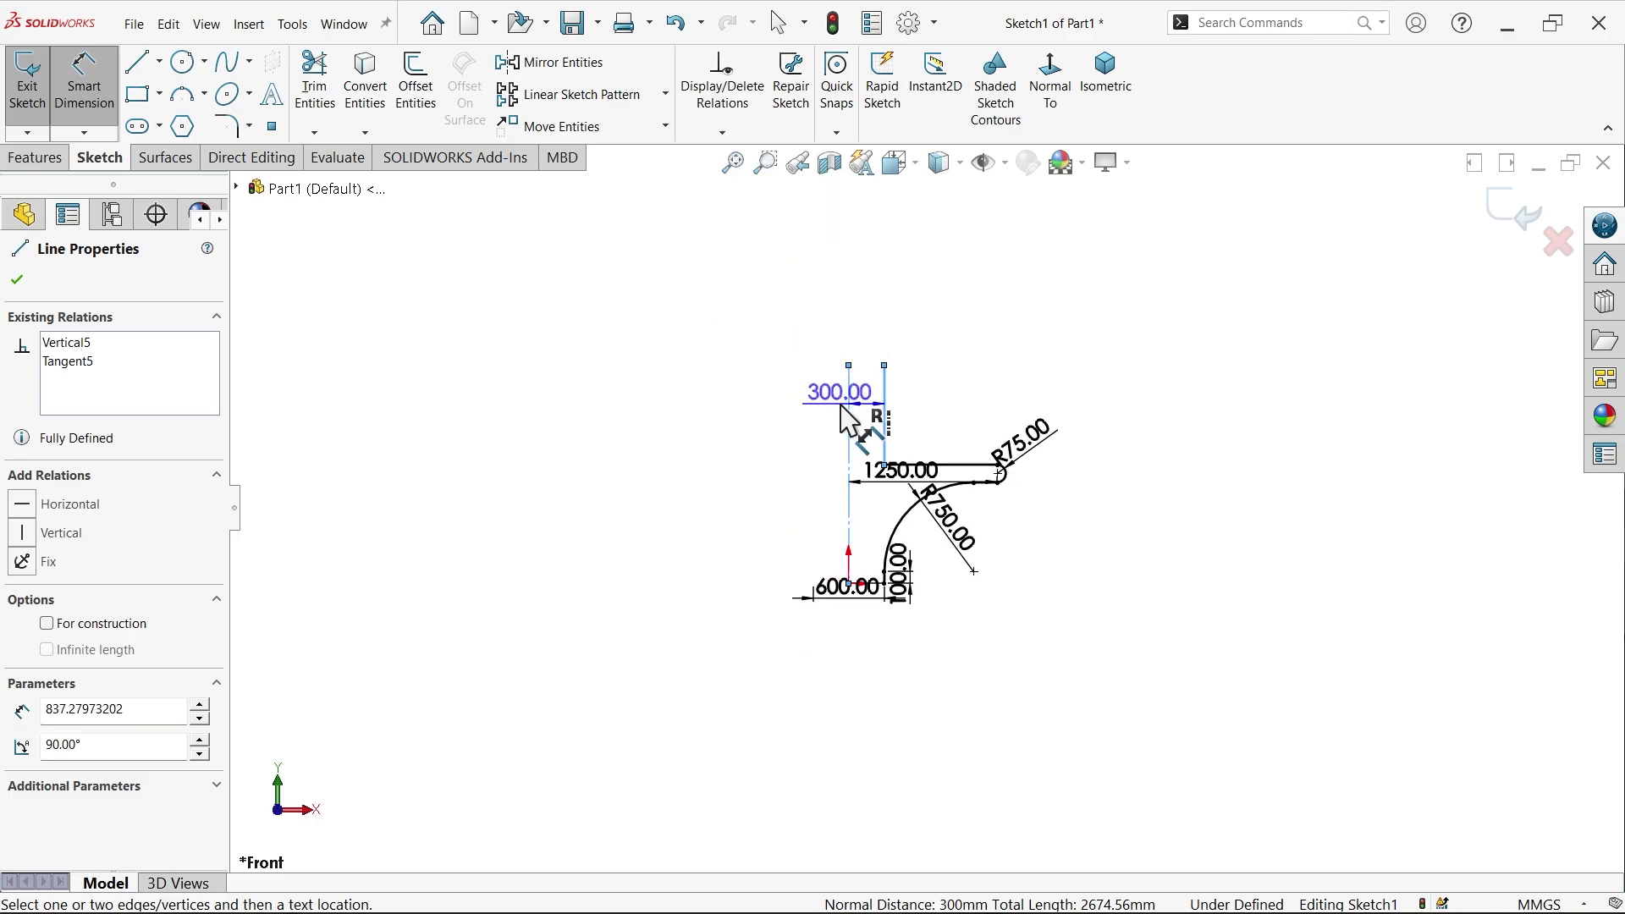
click(736, 372)
scroll(844, 434, down, 4)
click(795, 419)
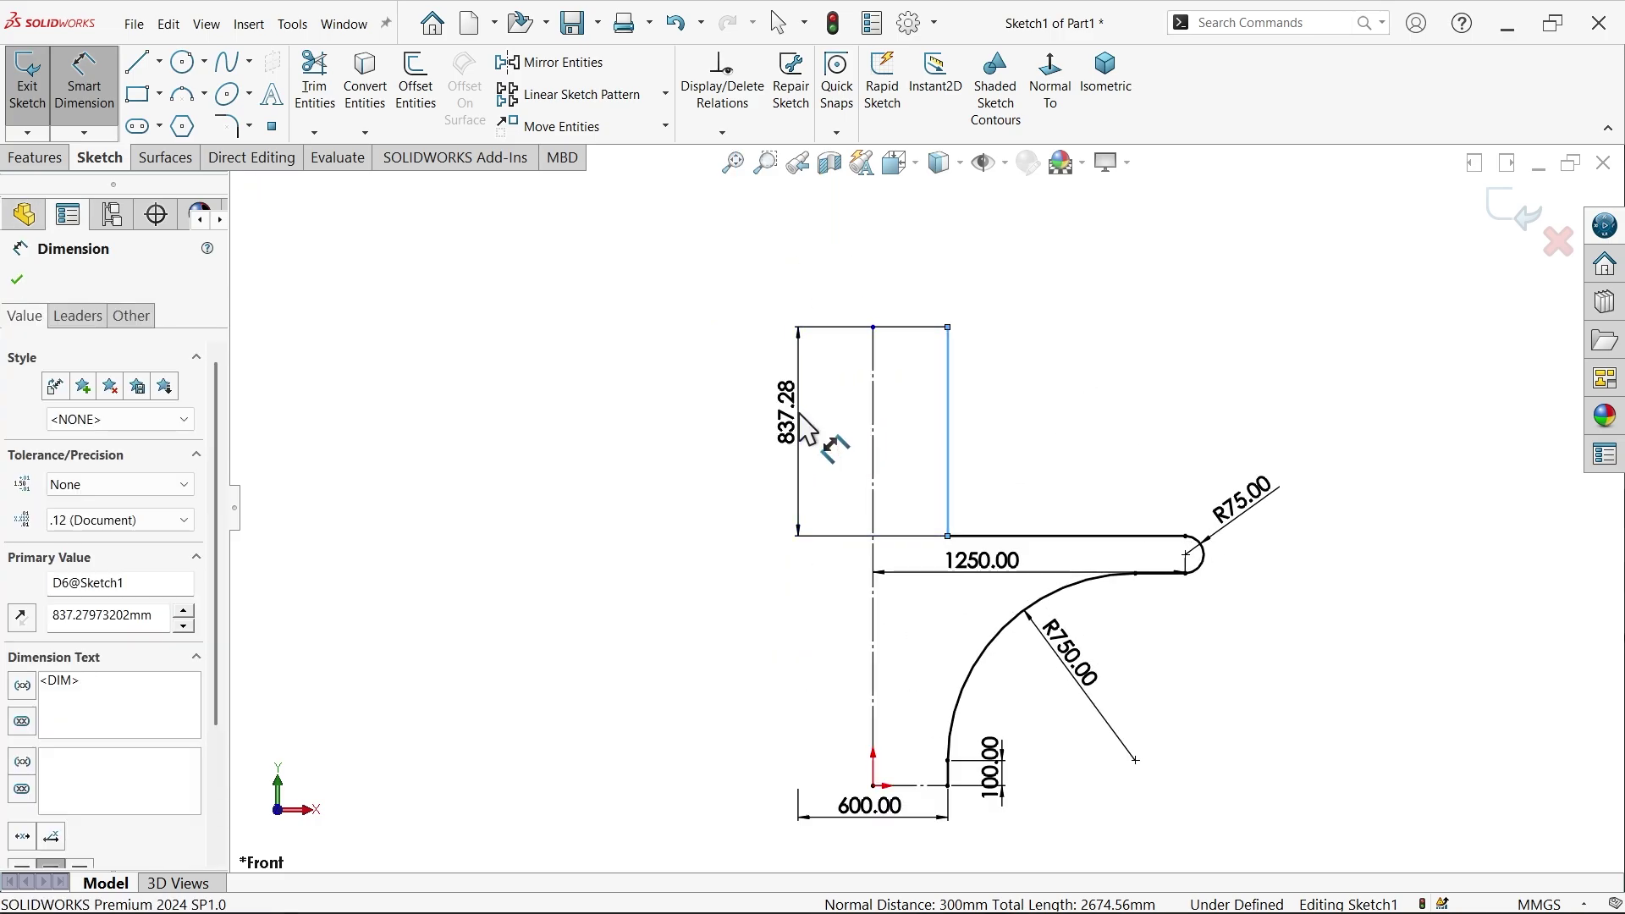
text(3000)
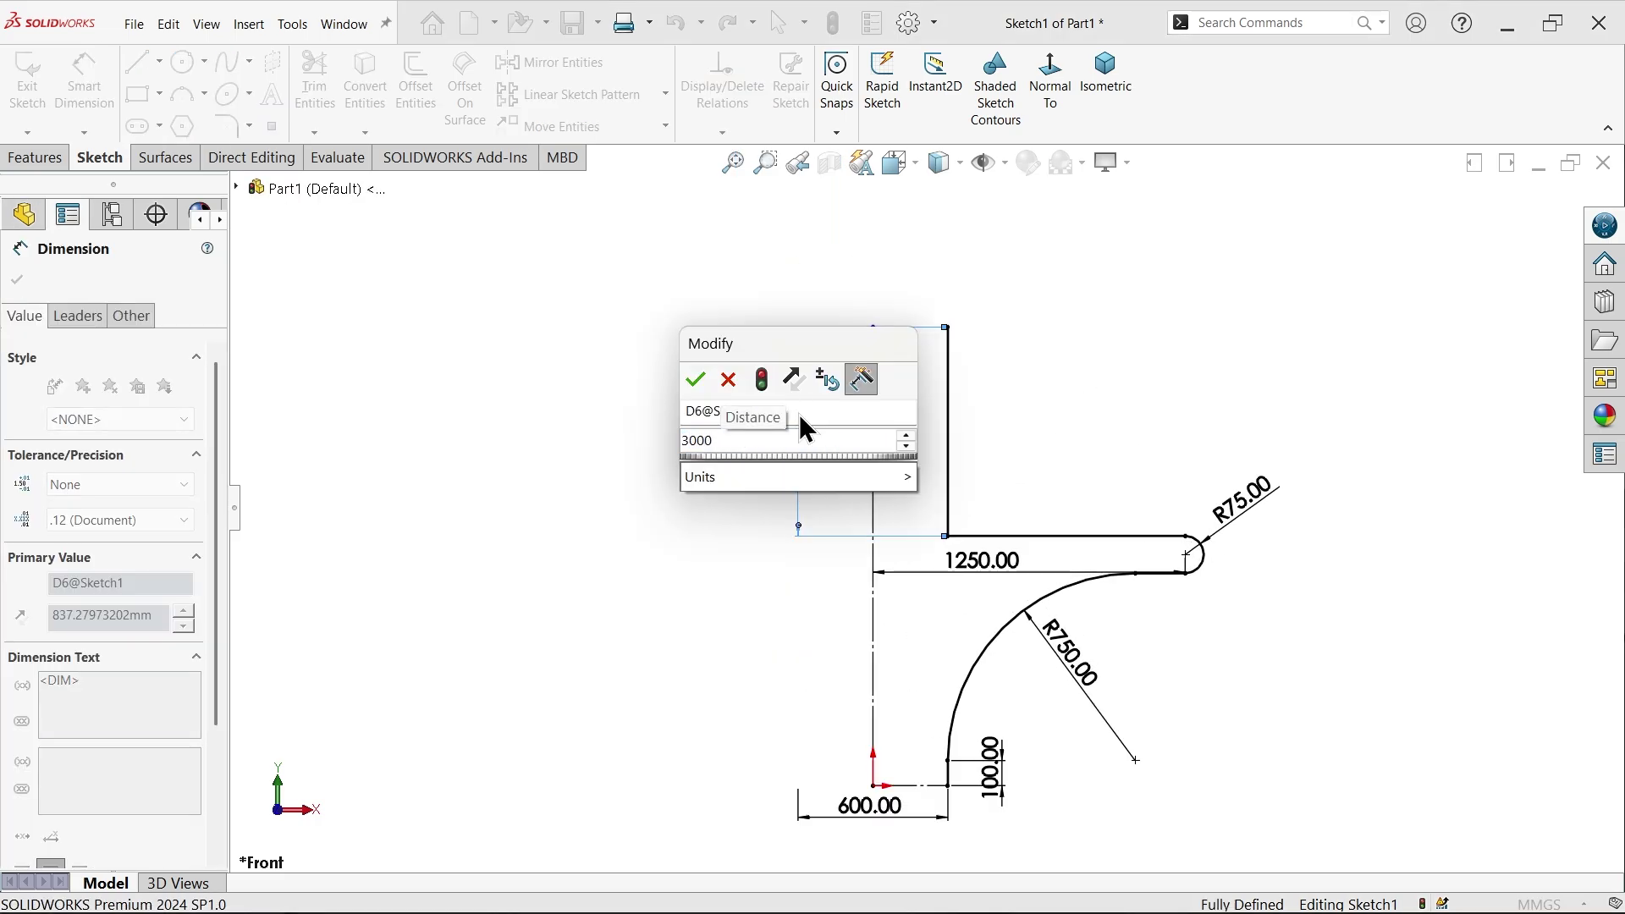
key(Return)
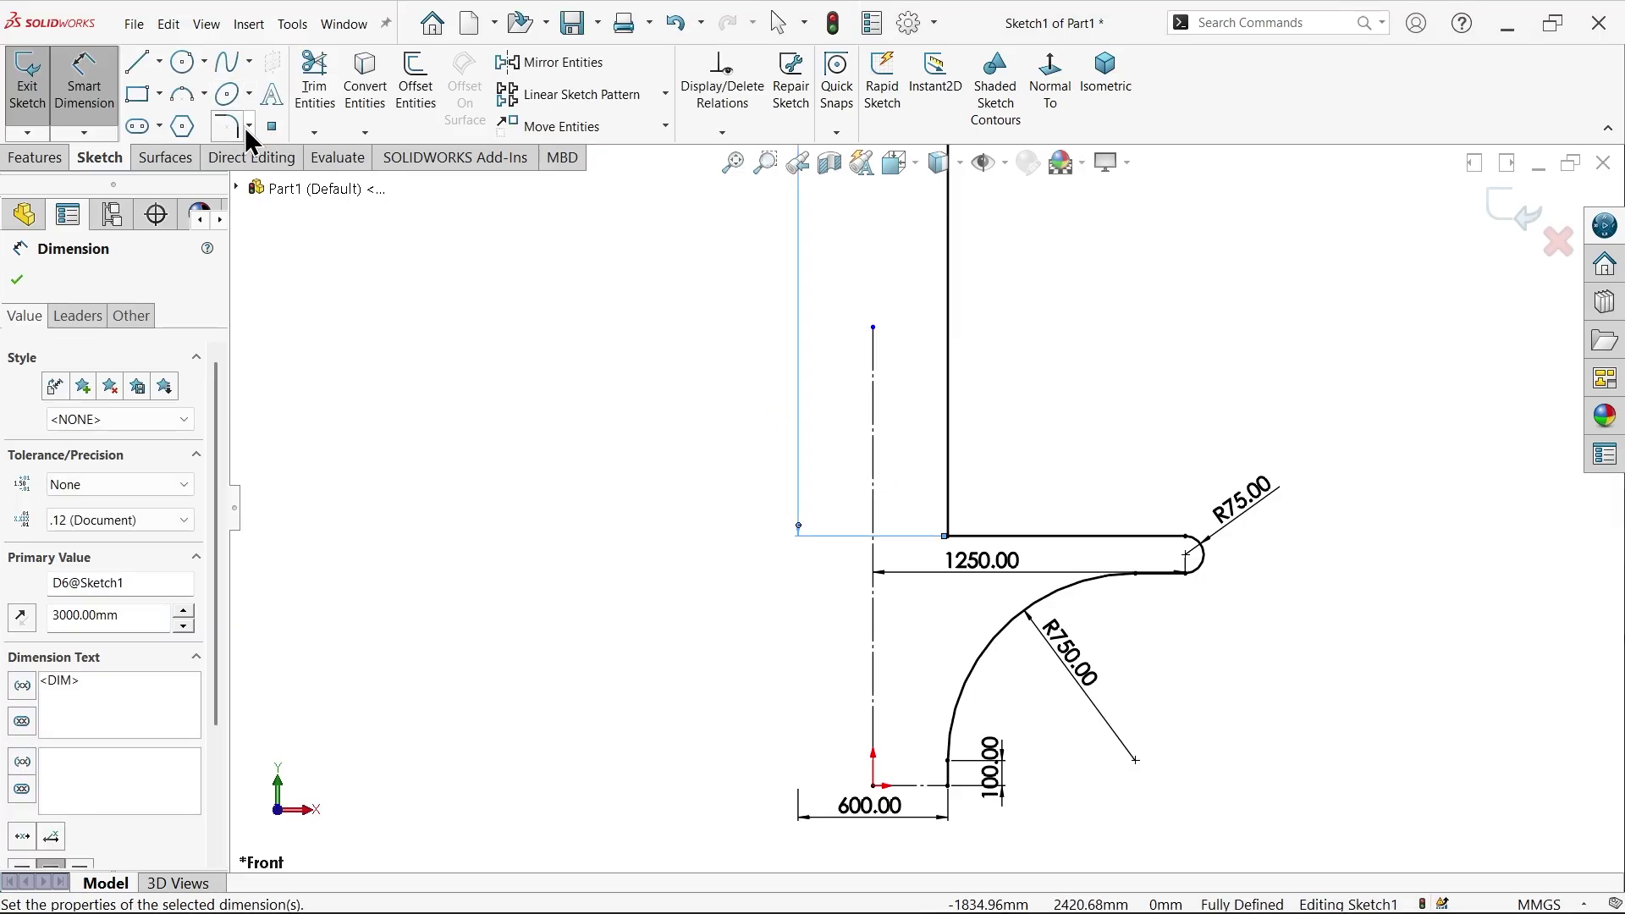
Add an R200 sketch fillet at the corner between the tall vertical line and horizontal run
click(248, 127)
click(246, 154)
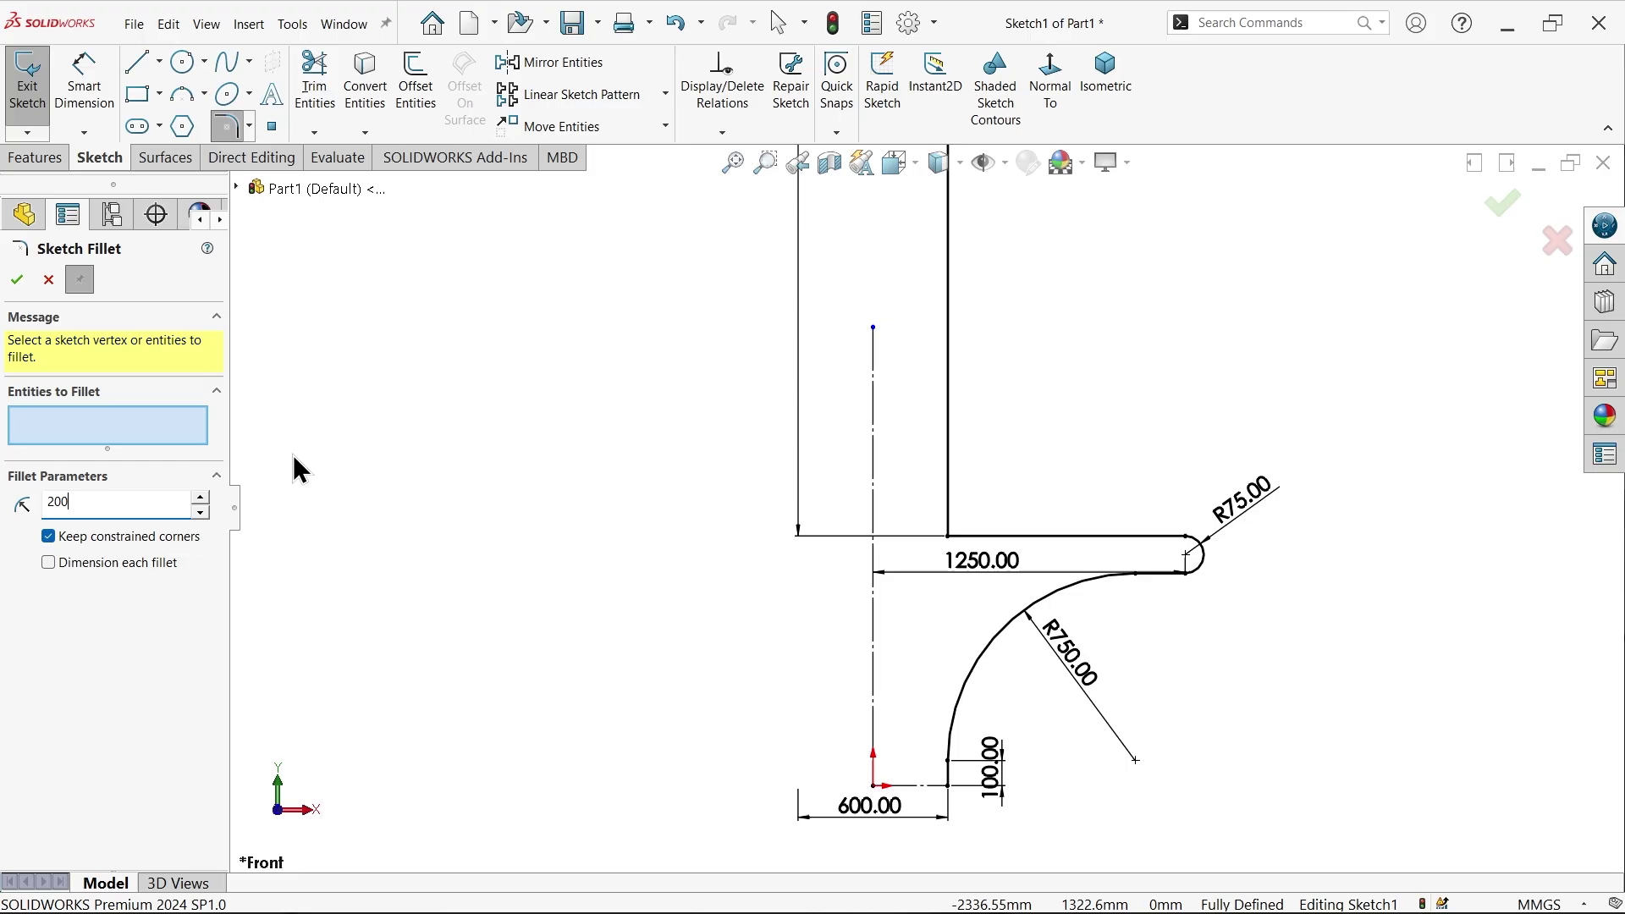
click(948, 536)
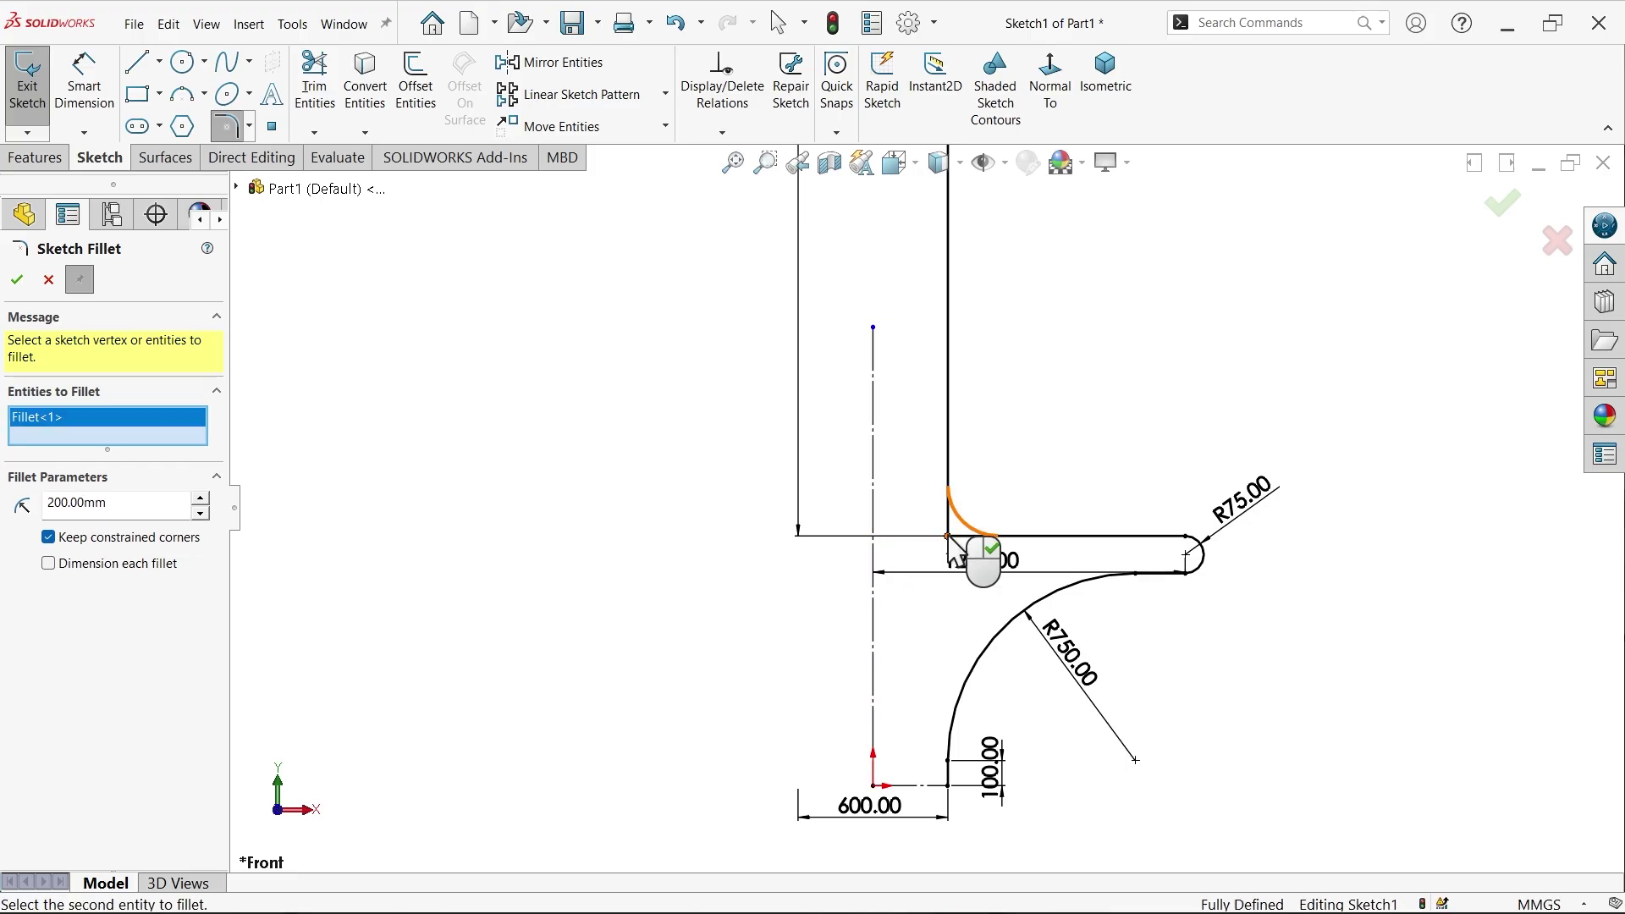
click(16, 280)
click(49, 280)
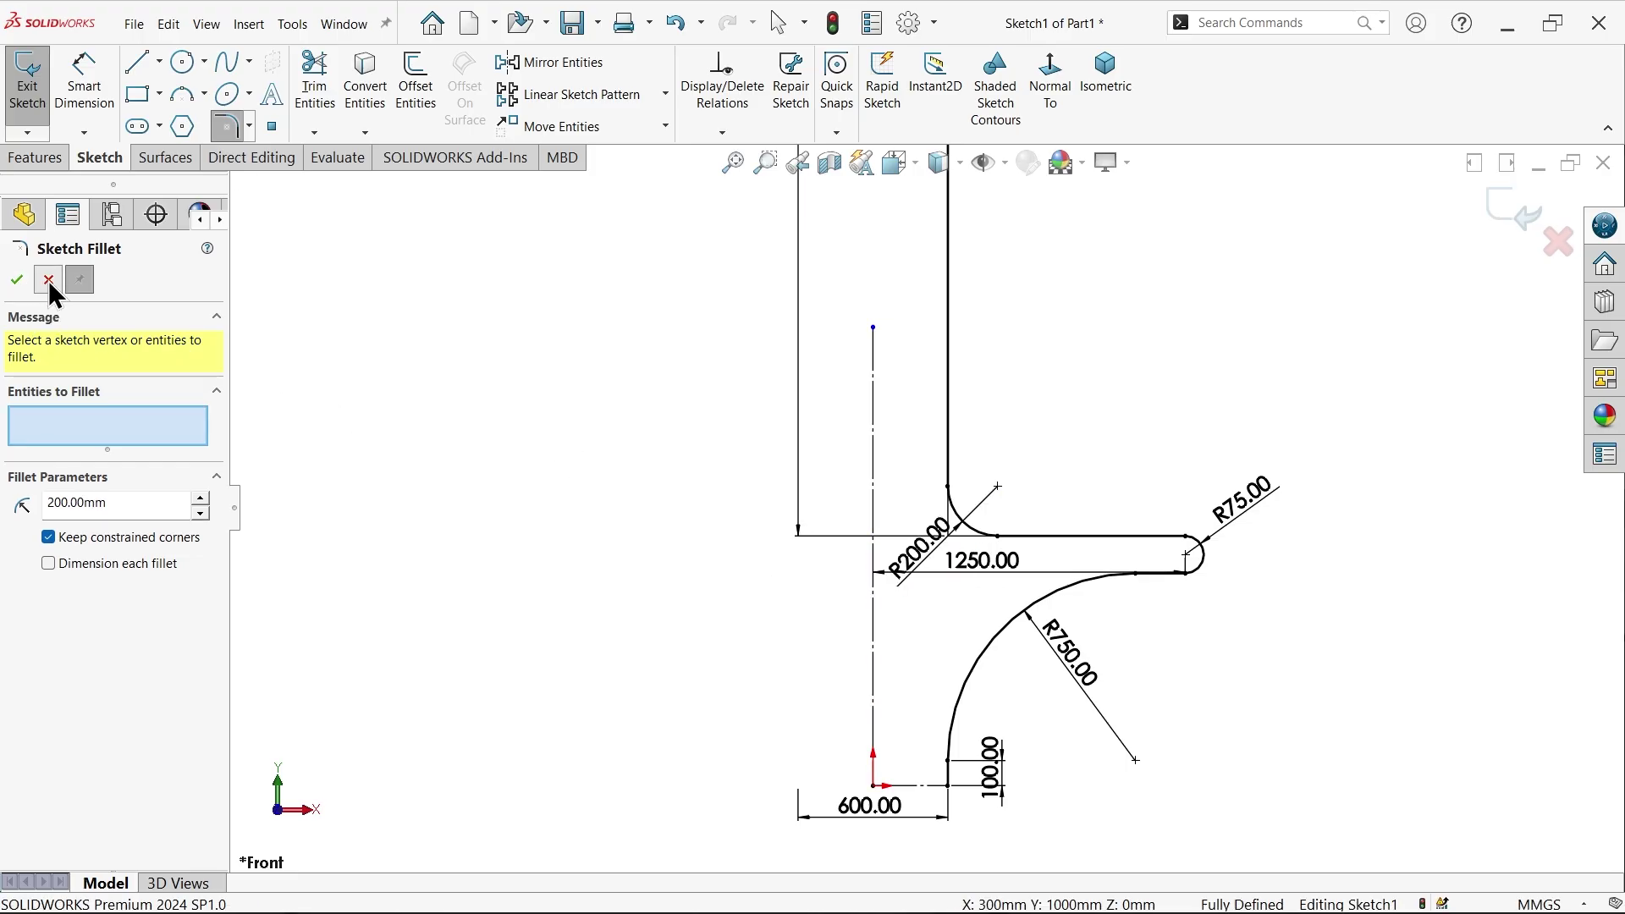
scroll(979, 435, up, 4)
scroll(956, 380, down, 3)
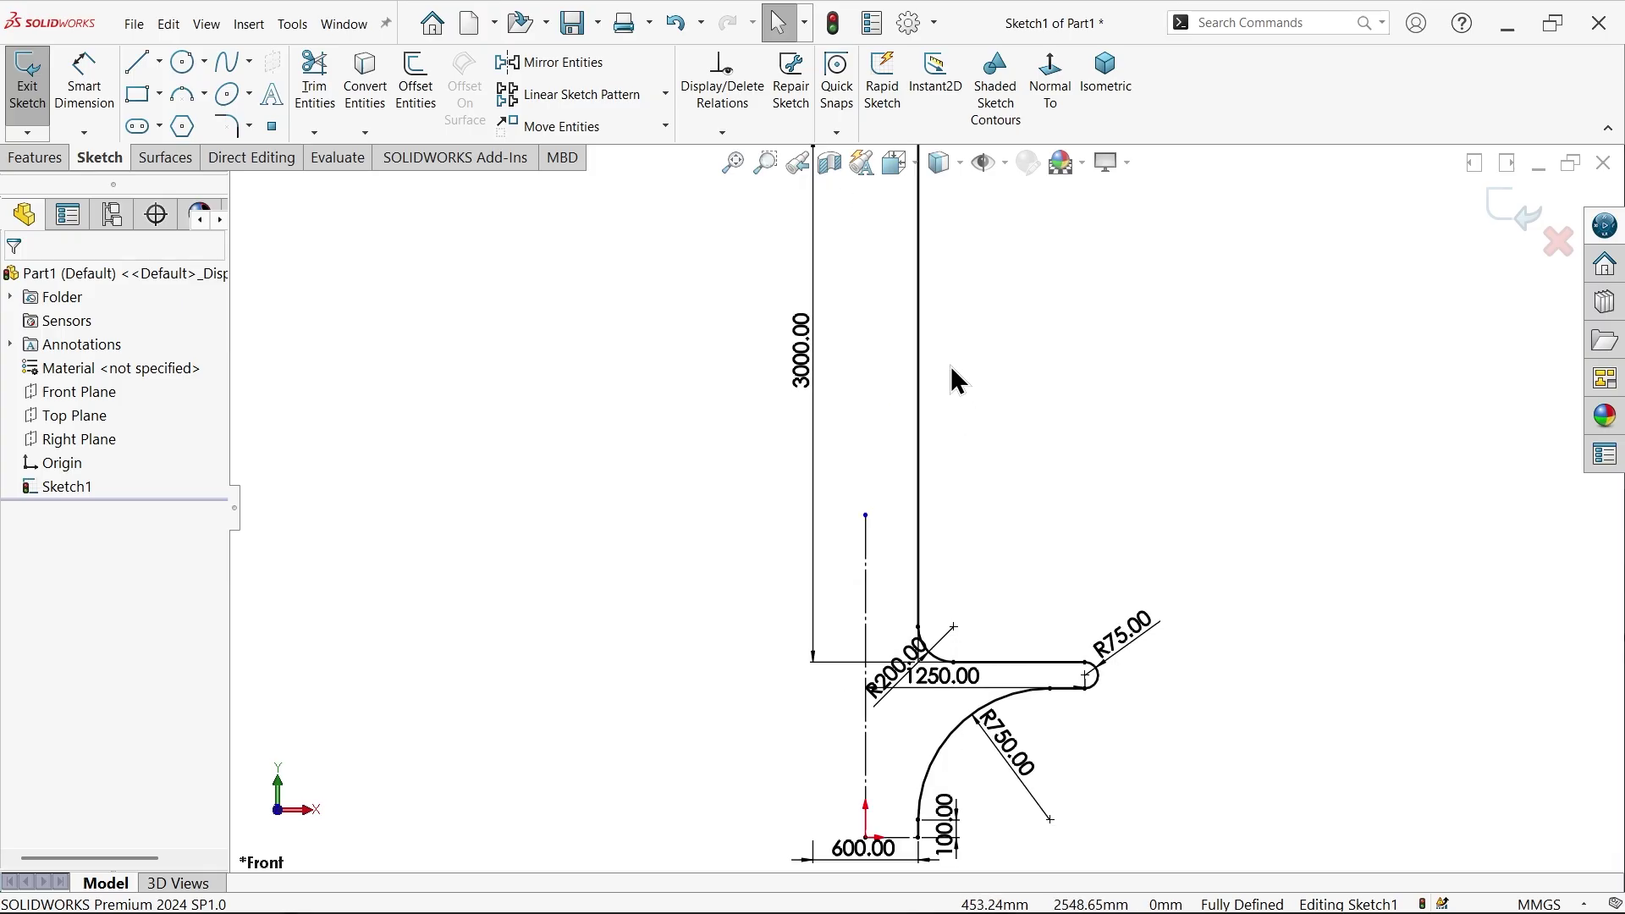
click(864, 516)
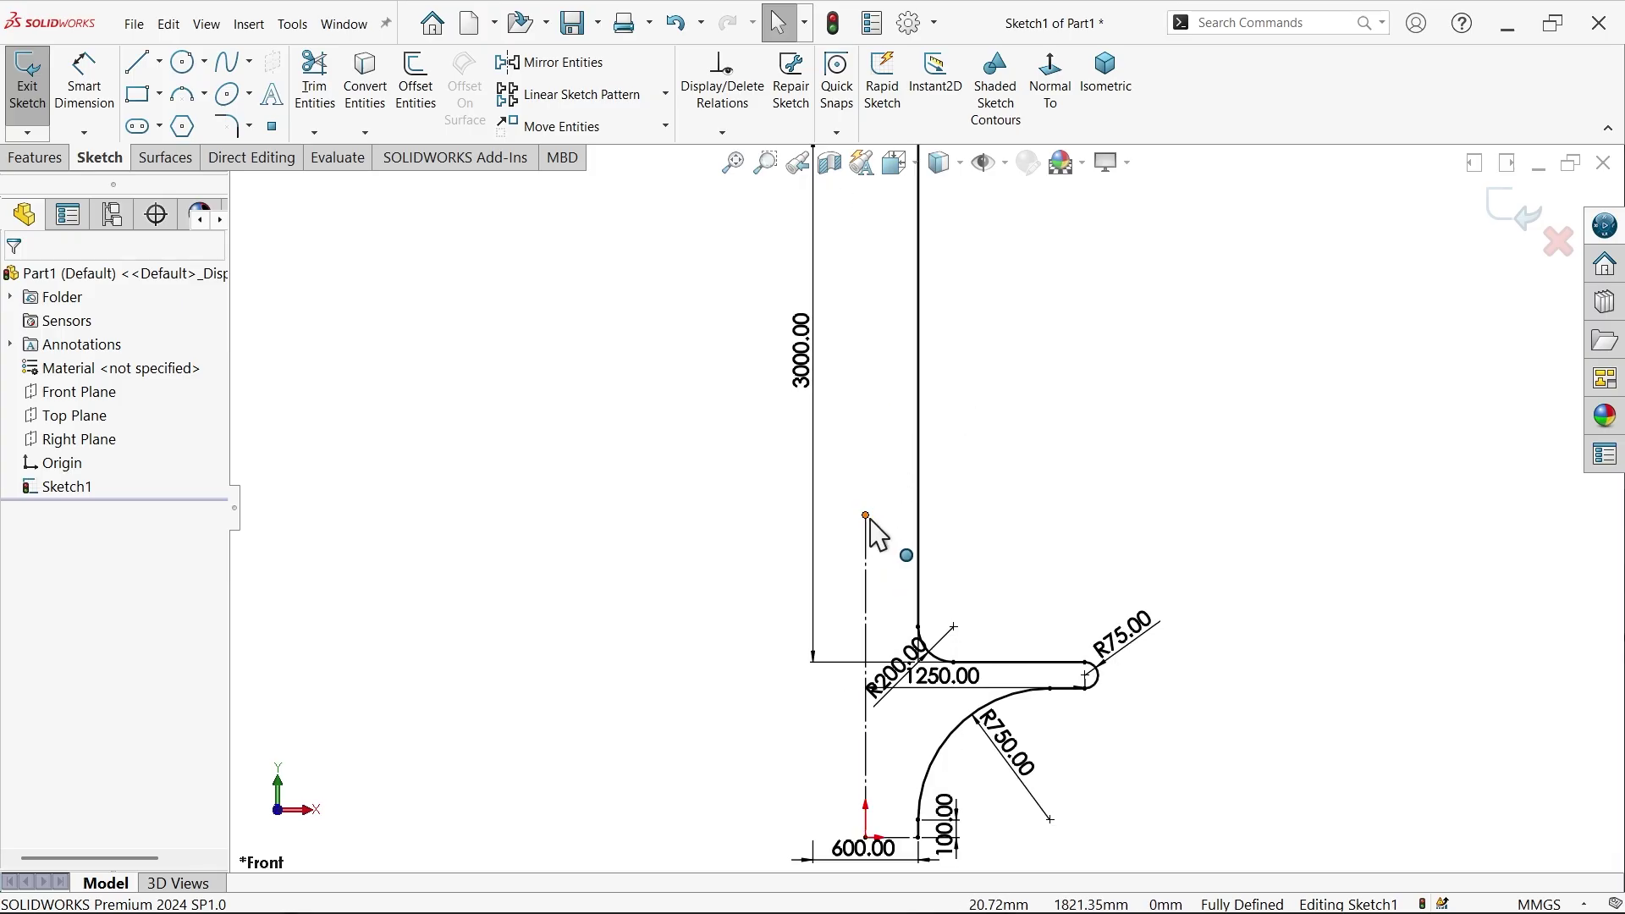
Extend the centerline upward and revolve the open sketch about it by 19°
drag(870, 520, 866, 212)
click(47, 158)
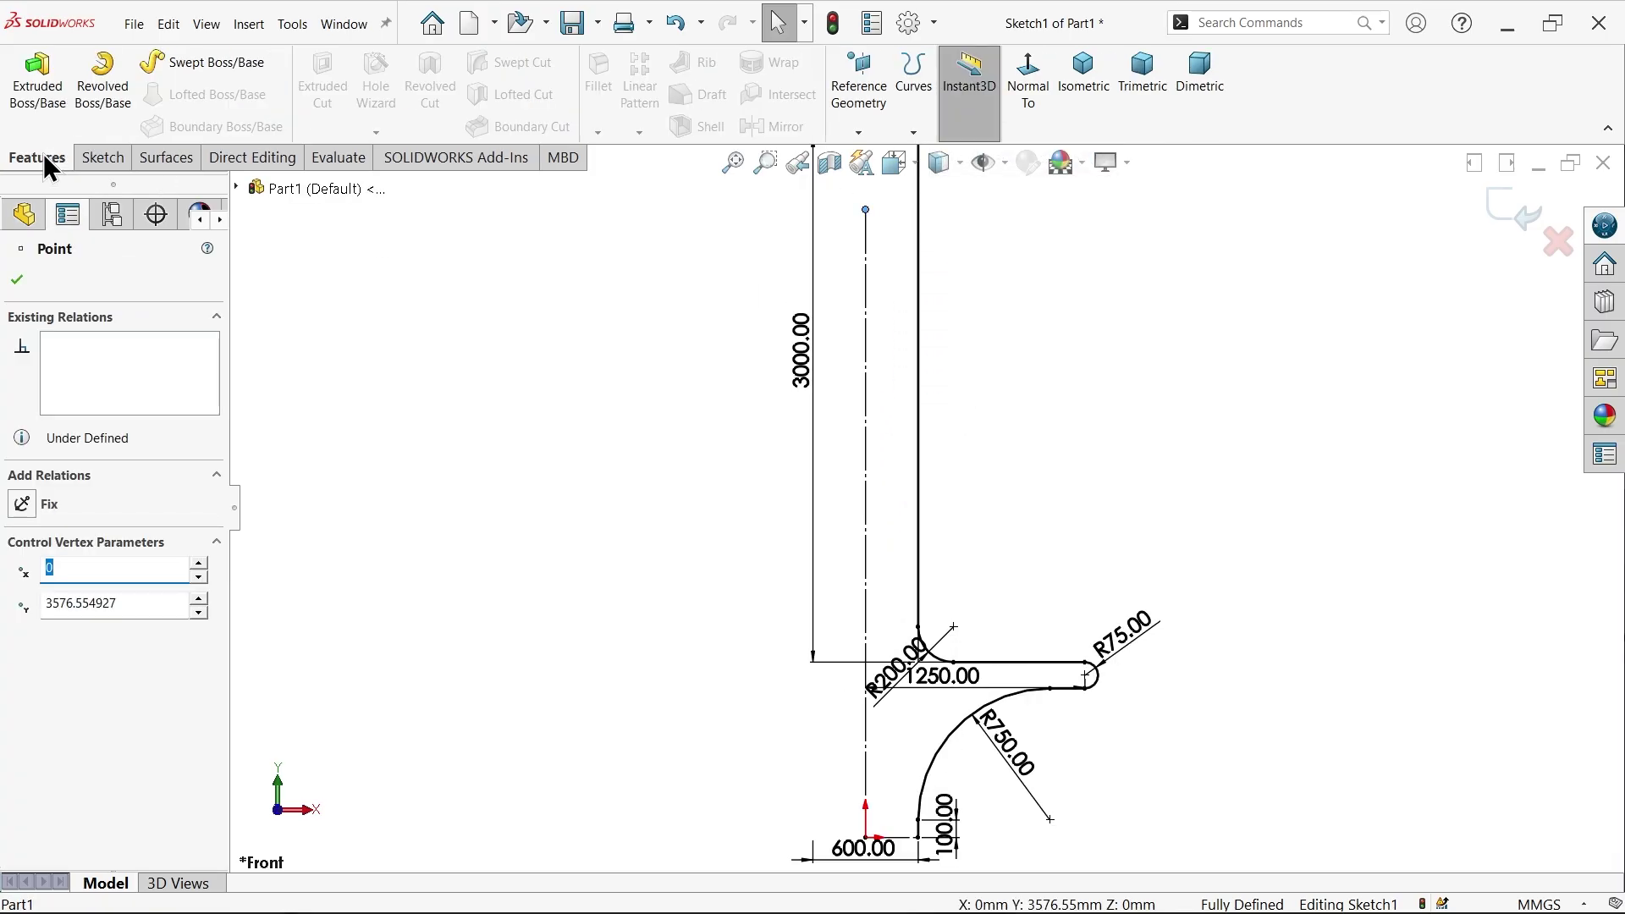
click(115, 79)
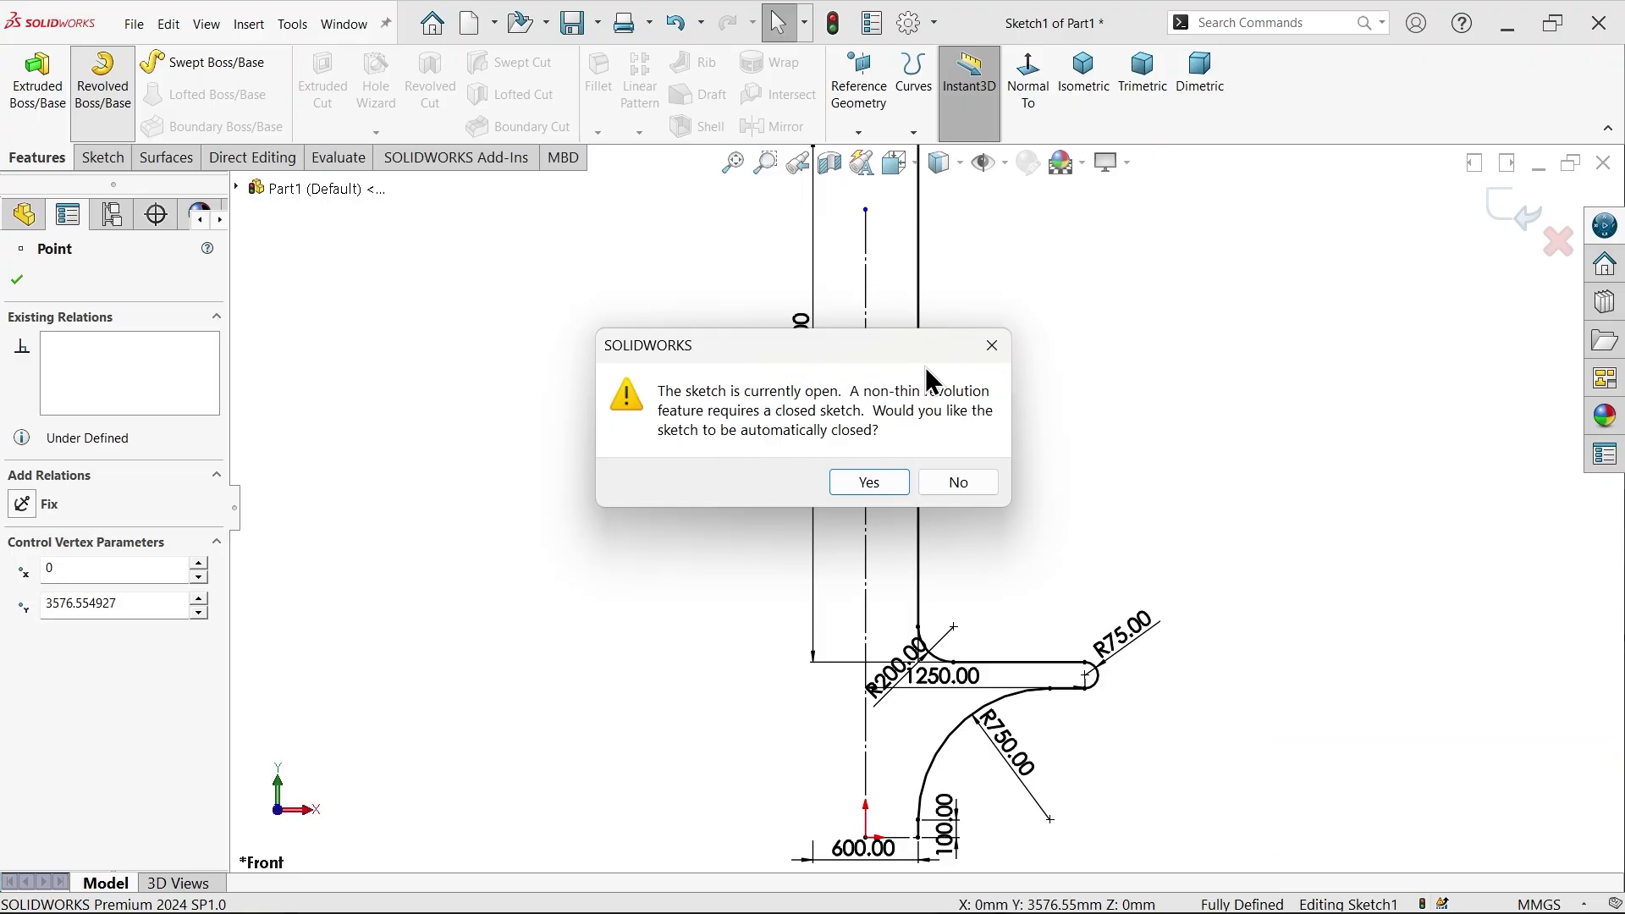
click(959, 486)
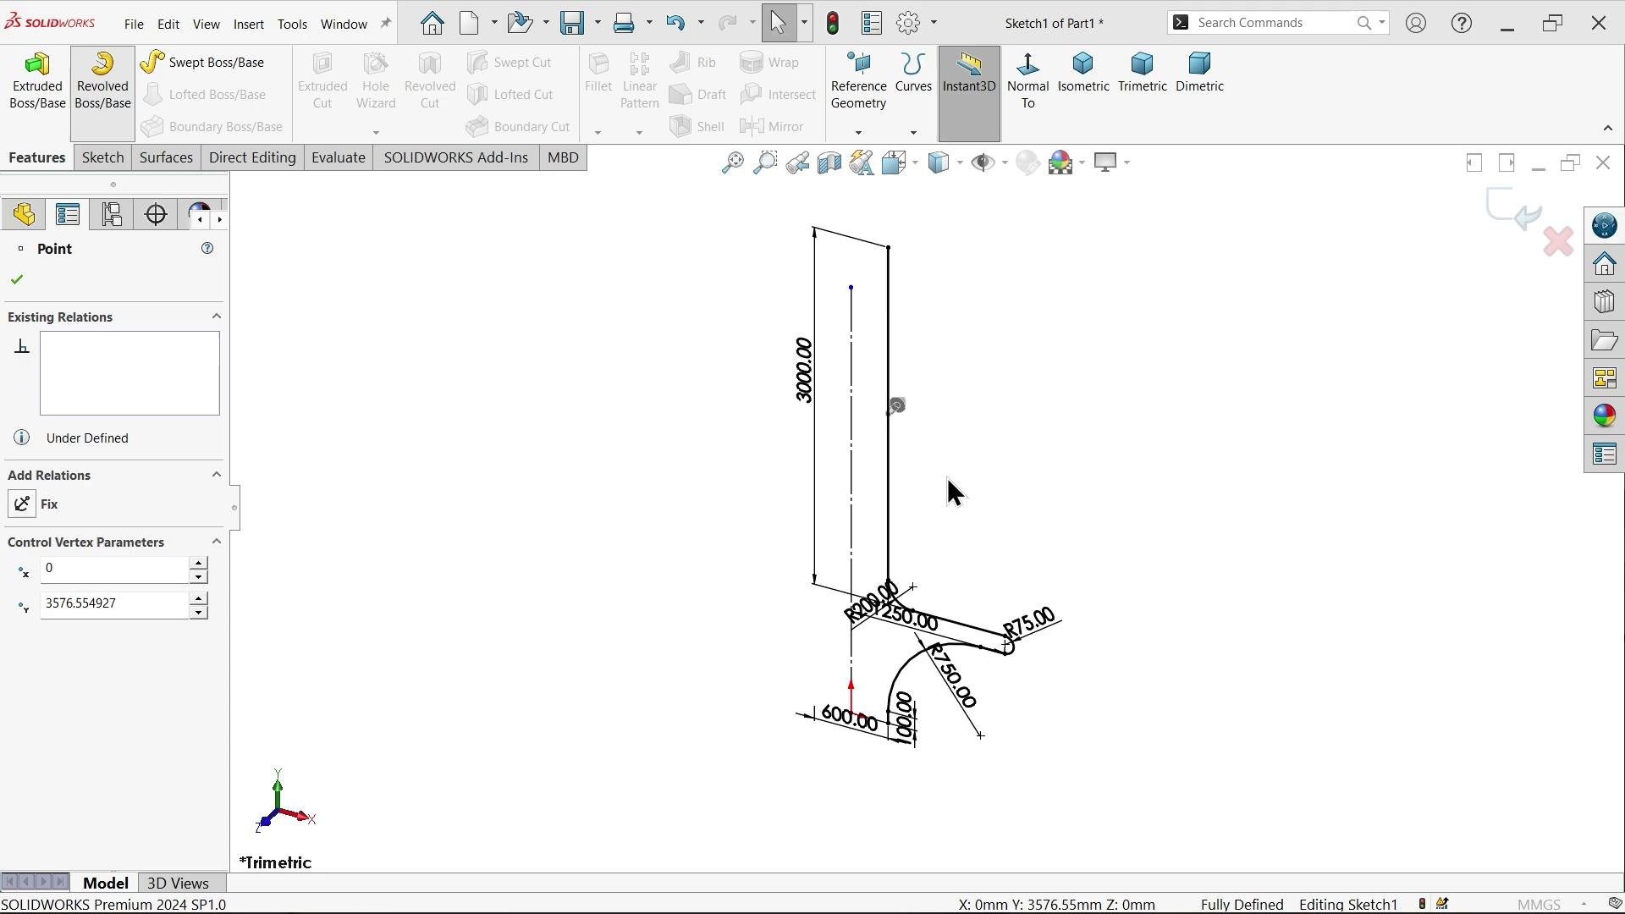
click(853, 498)
scroll(900, 508, down, 1)
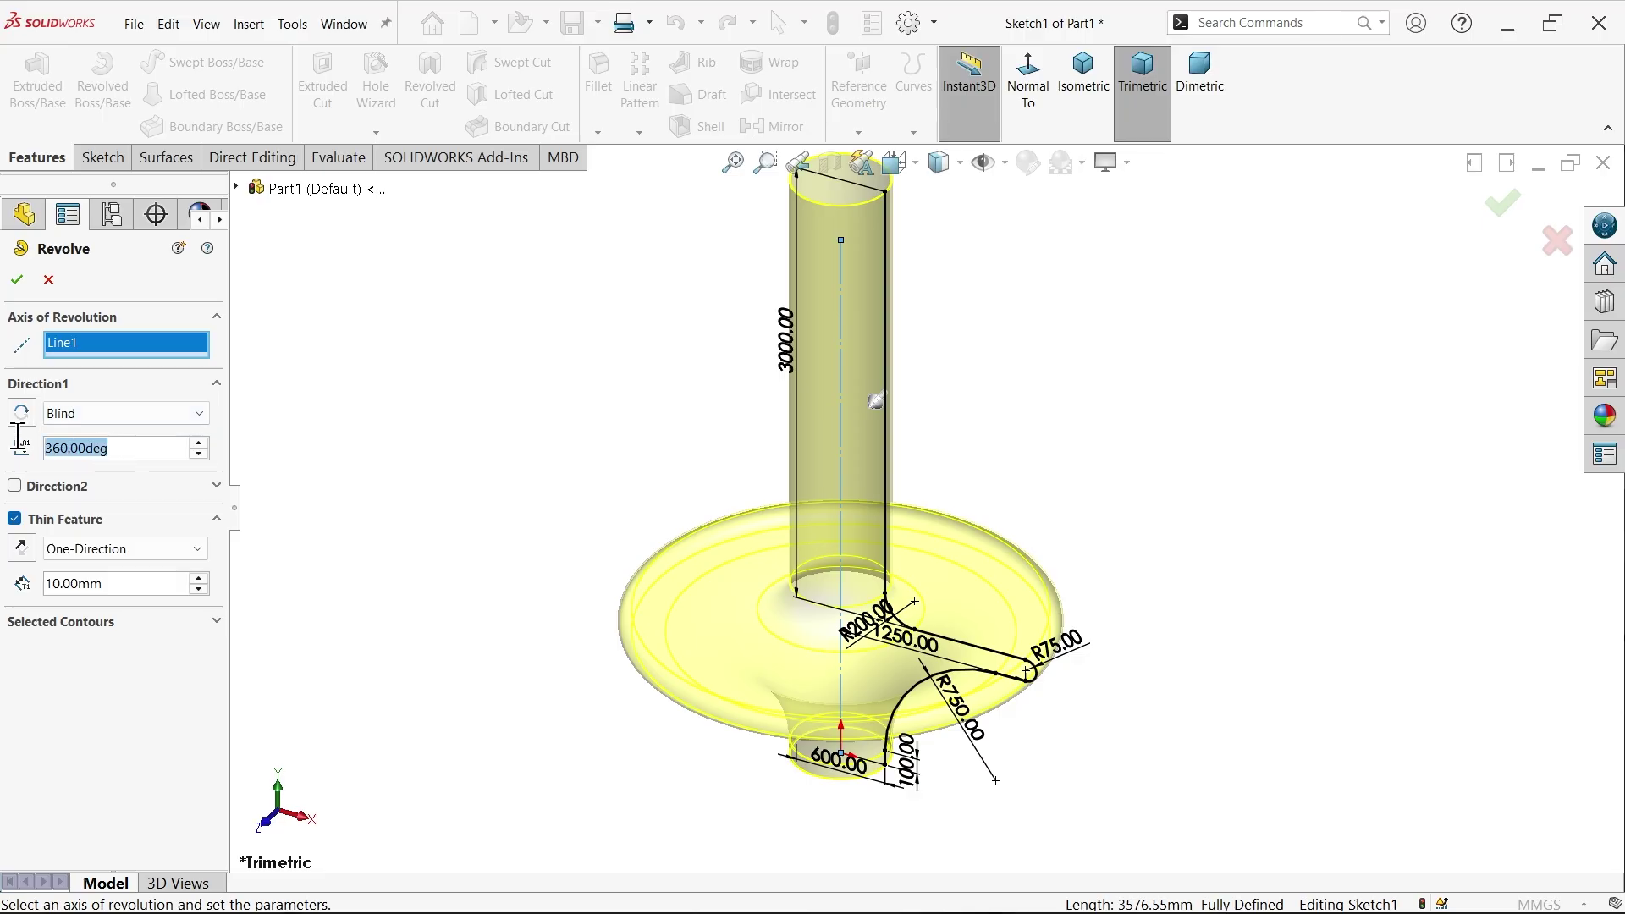
text(19)
key(Return)
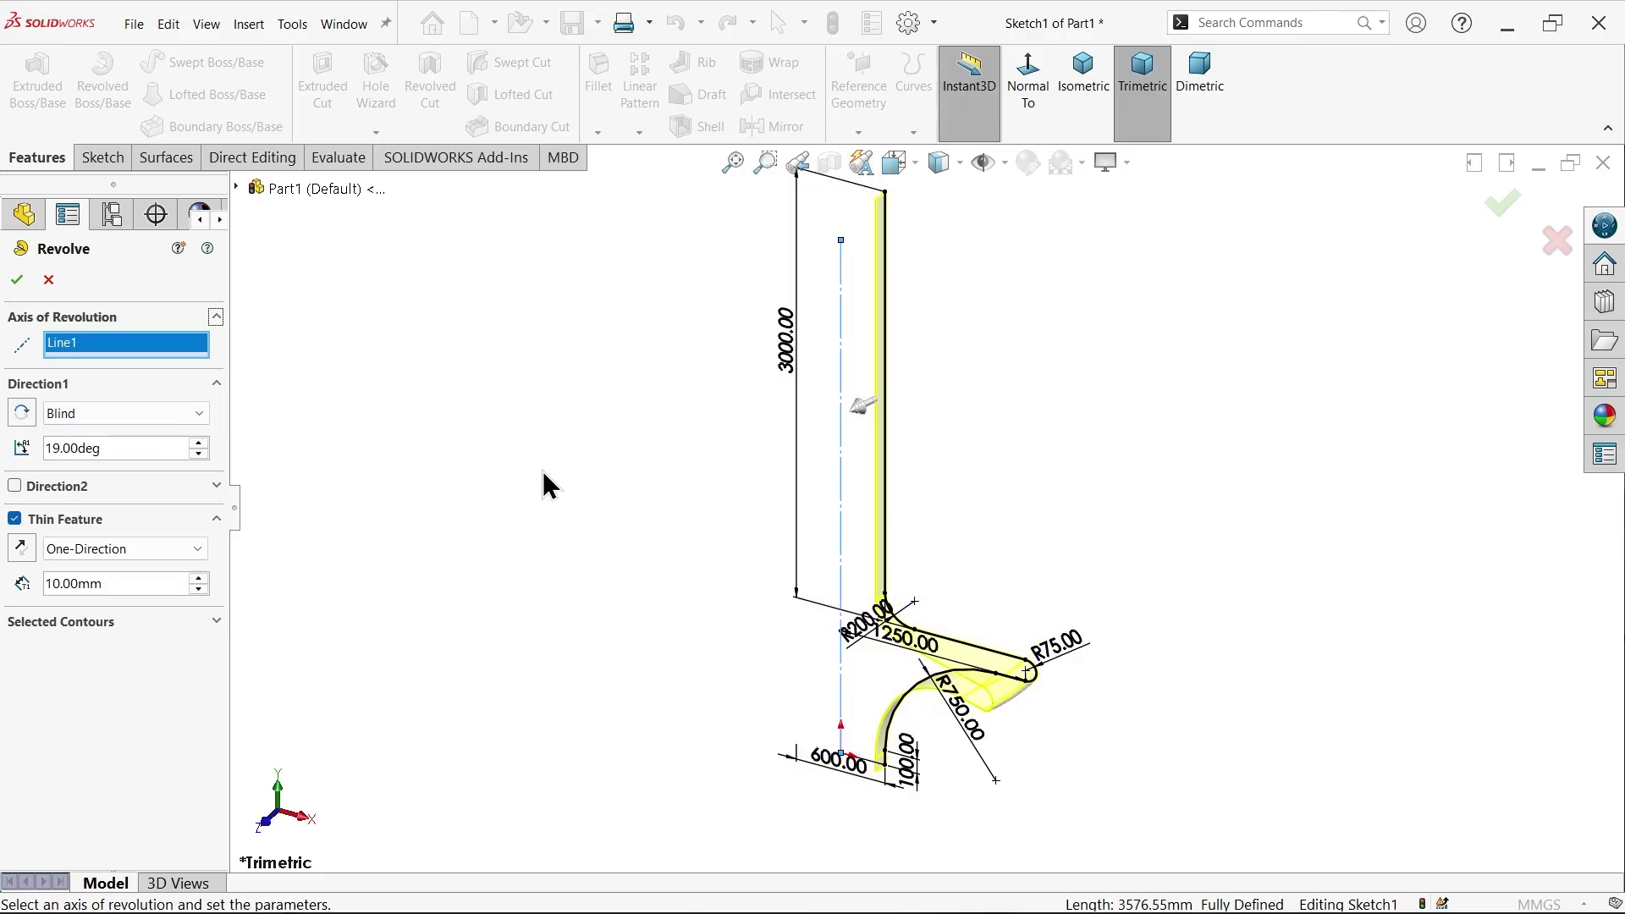
Make the revolve Mid Plane with a 35 mm thin wall flipped to the other side
click(139, 415)
click(63, 501)
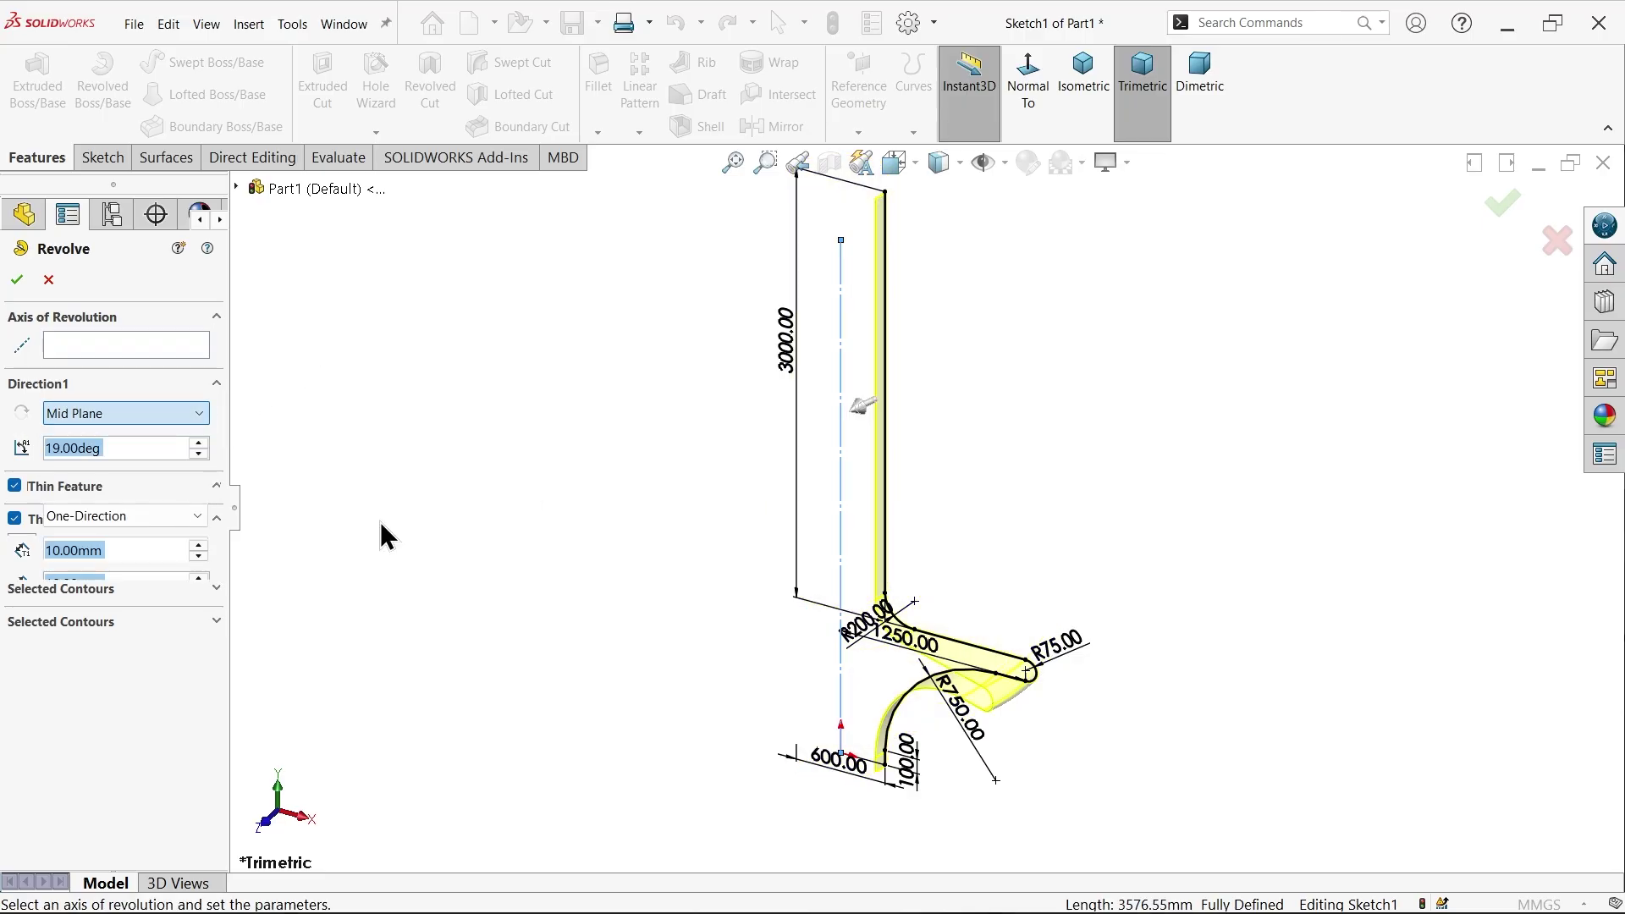
scroll(1019, 608, down, 3)
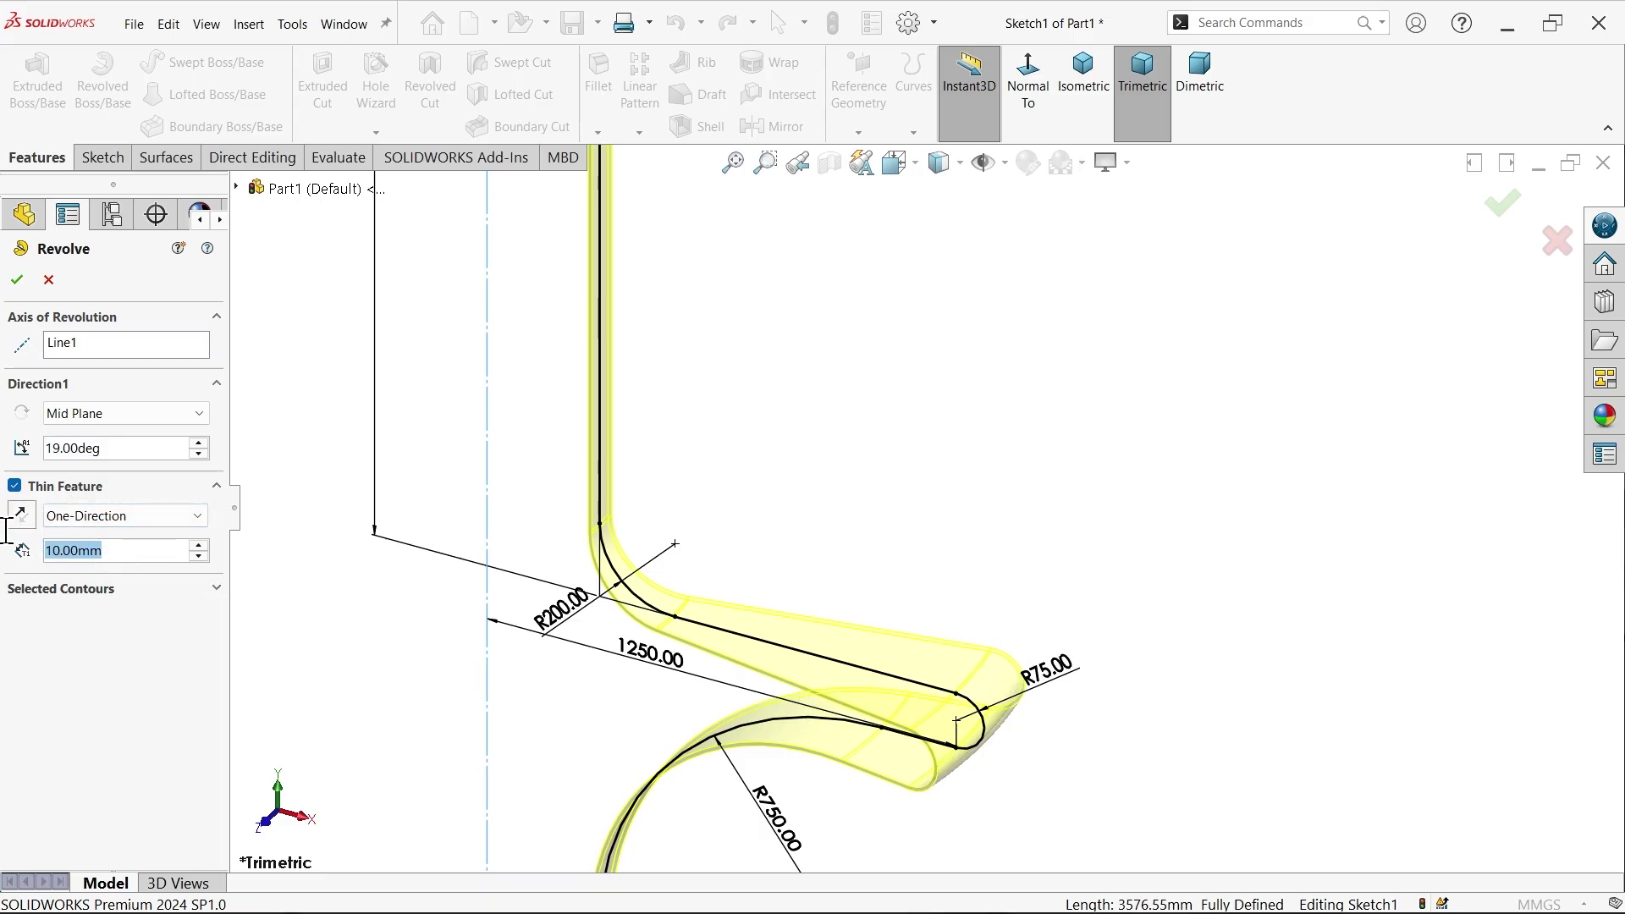
text(35)
key(Return)
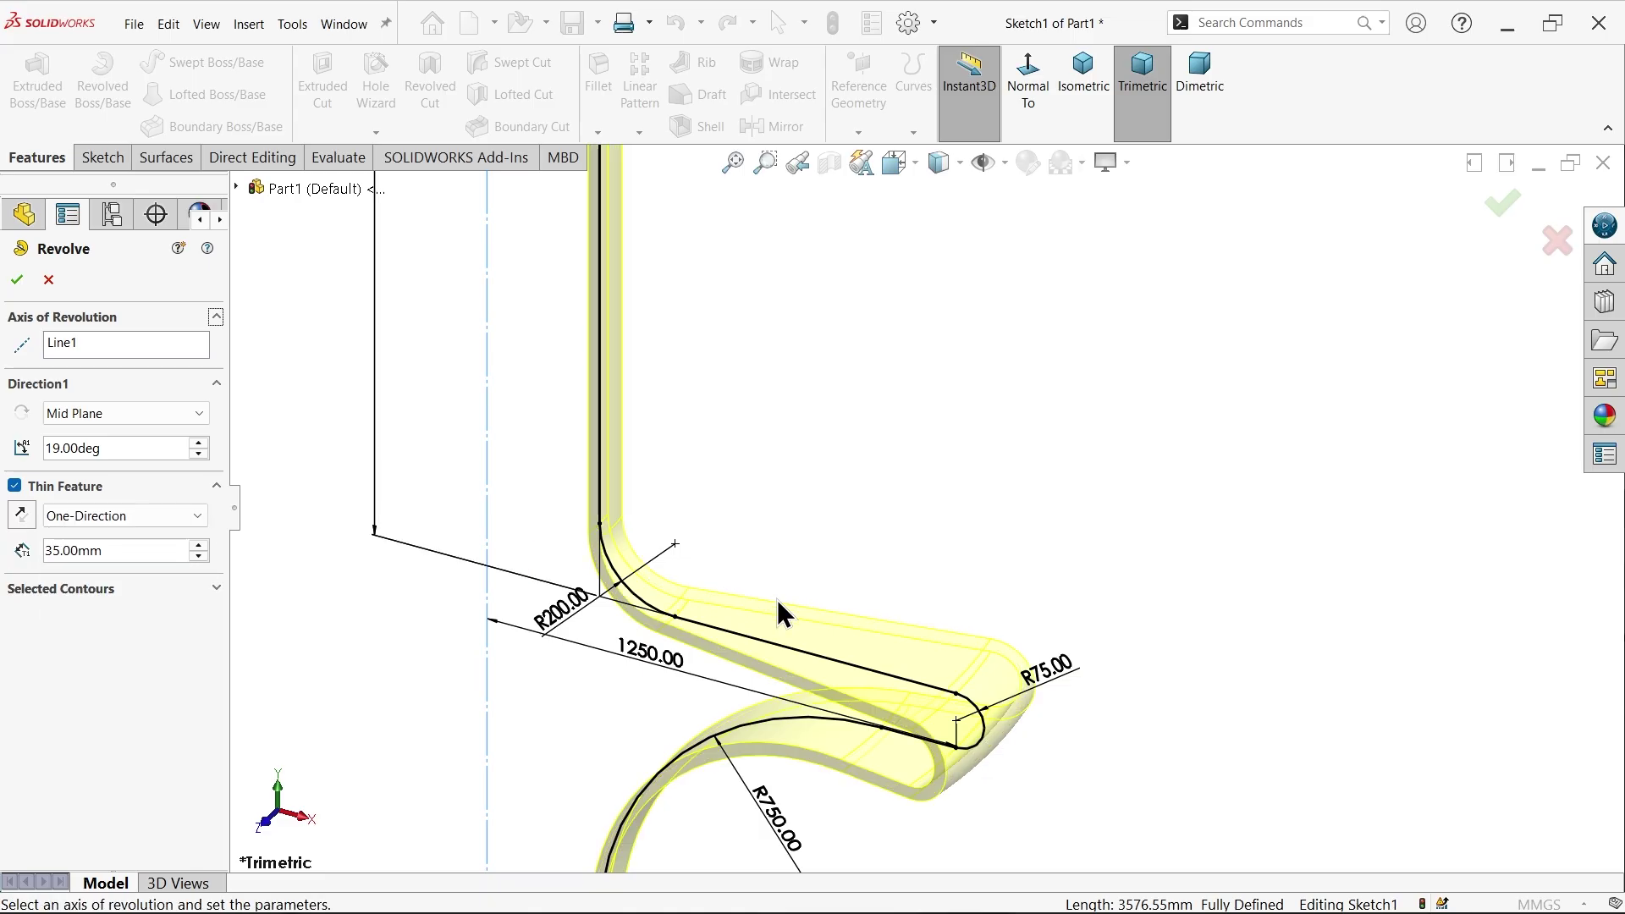
key(f)
scroll(832, 745, down, 10)
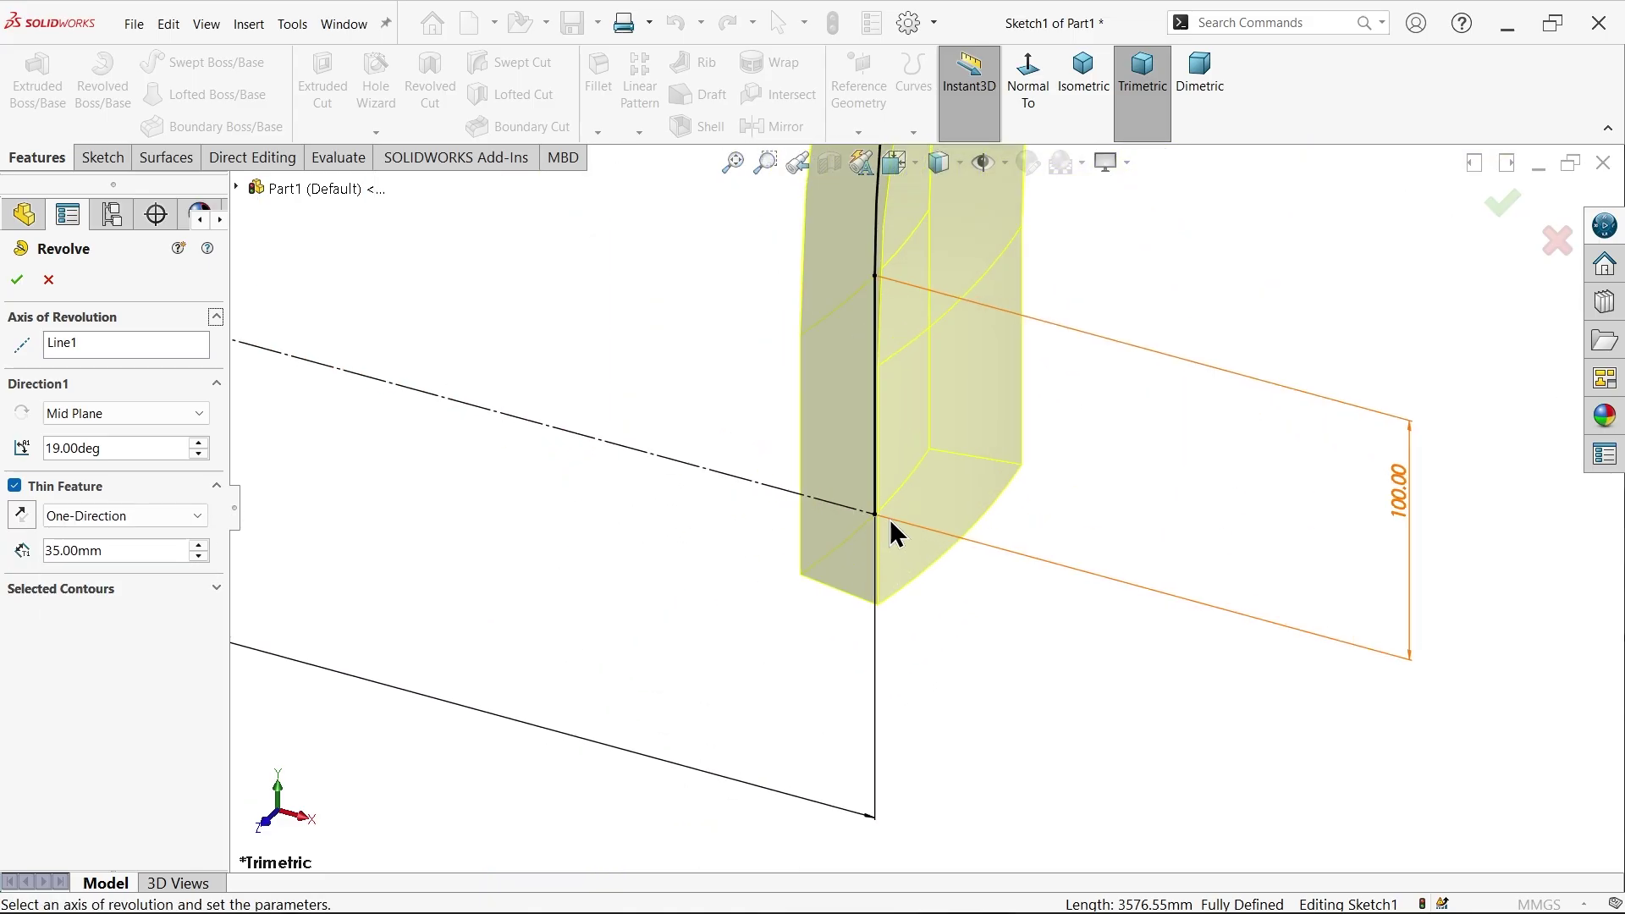
click(17, 522)
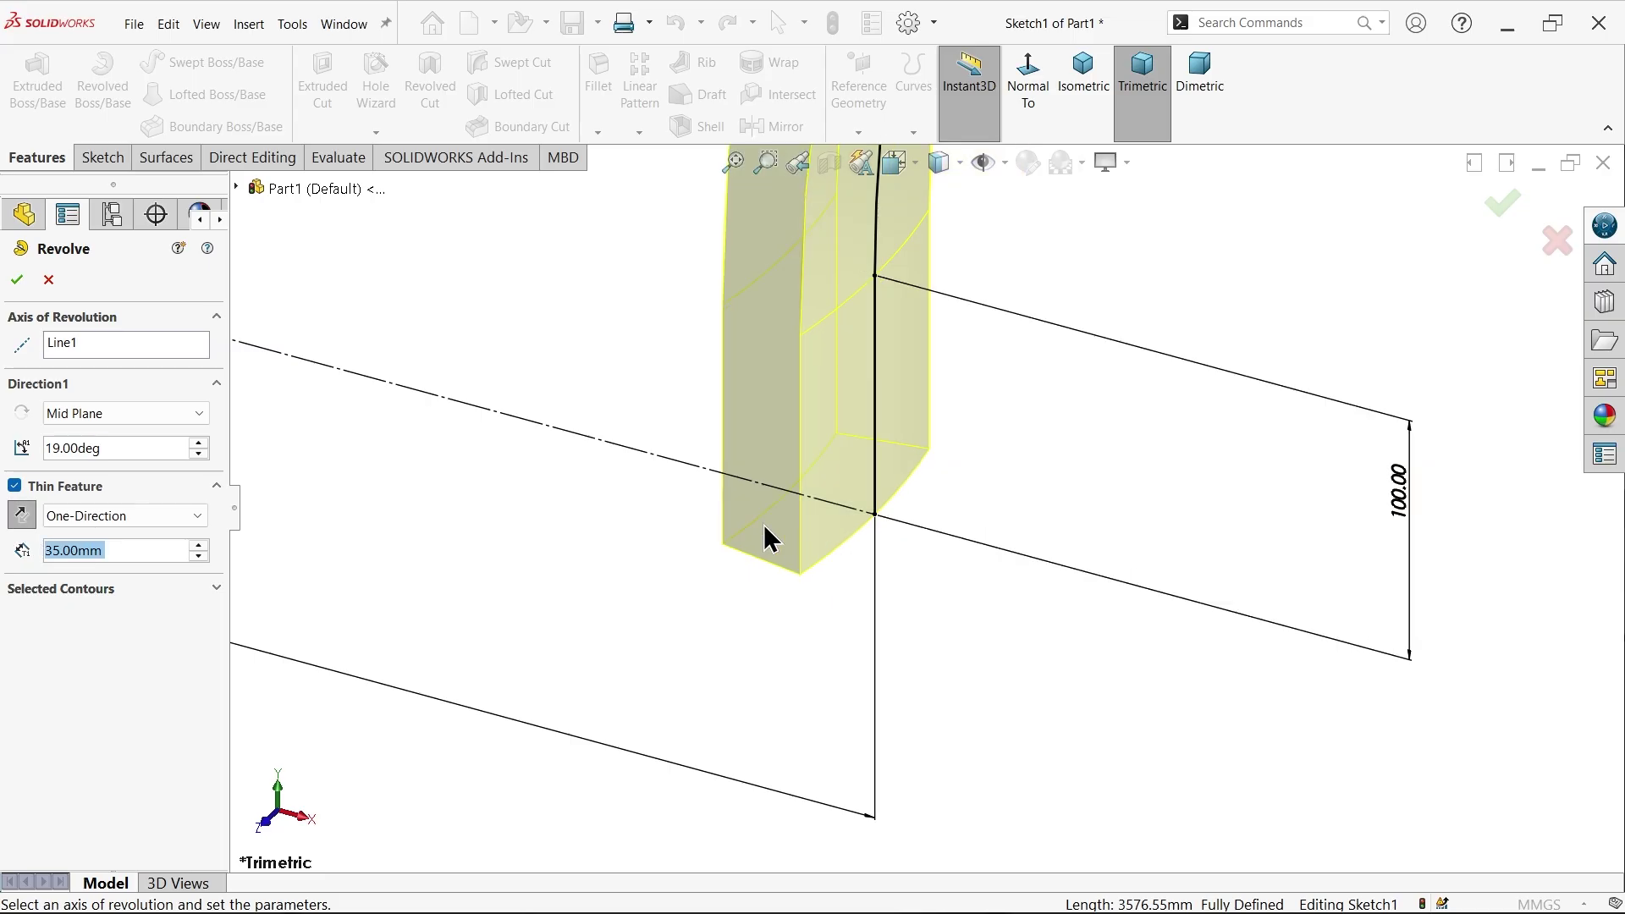
Accept the thin revolve, switch to isometric view and toggle RealView Graphics
click(19, 282)
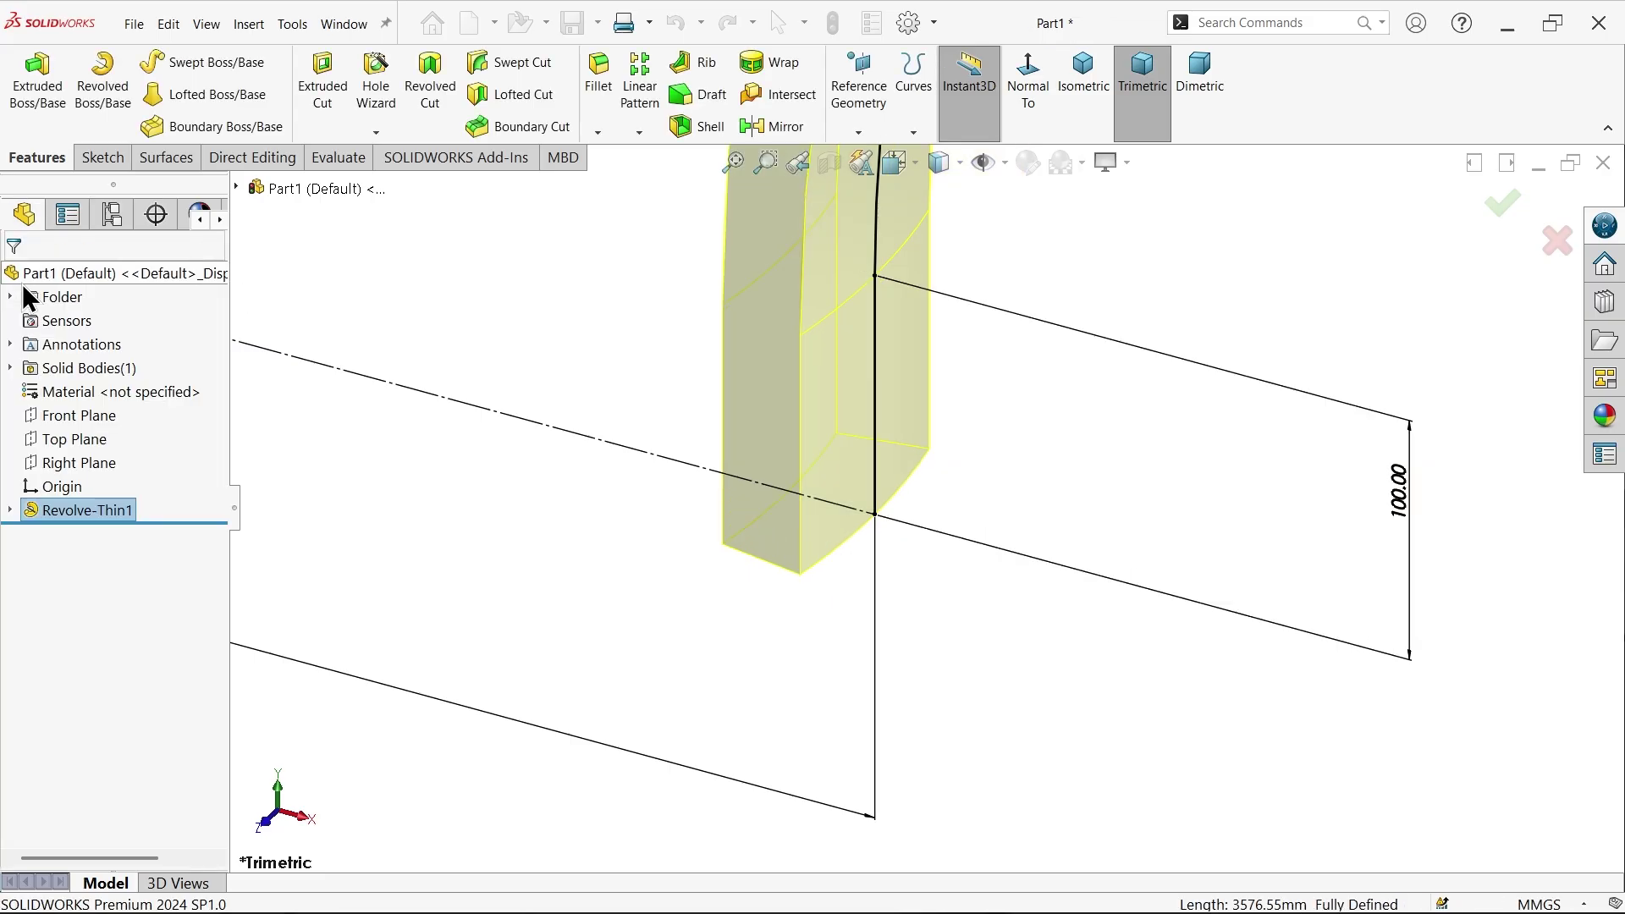
click(1092, 93)
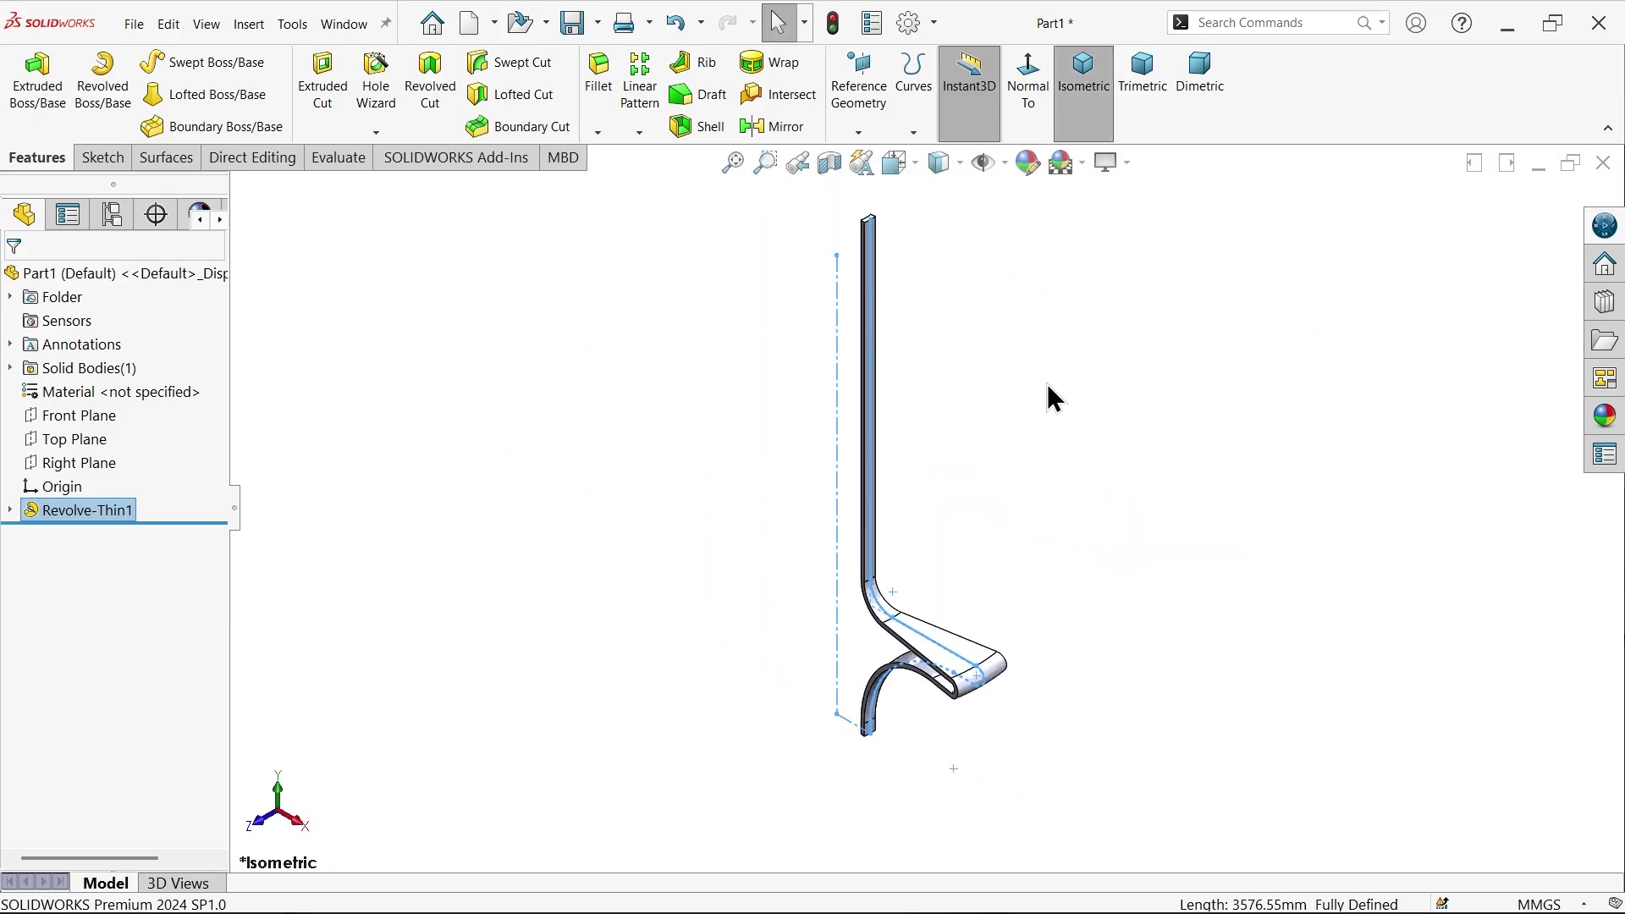
click(1128, 164)
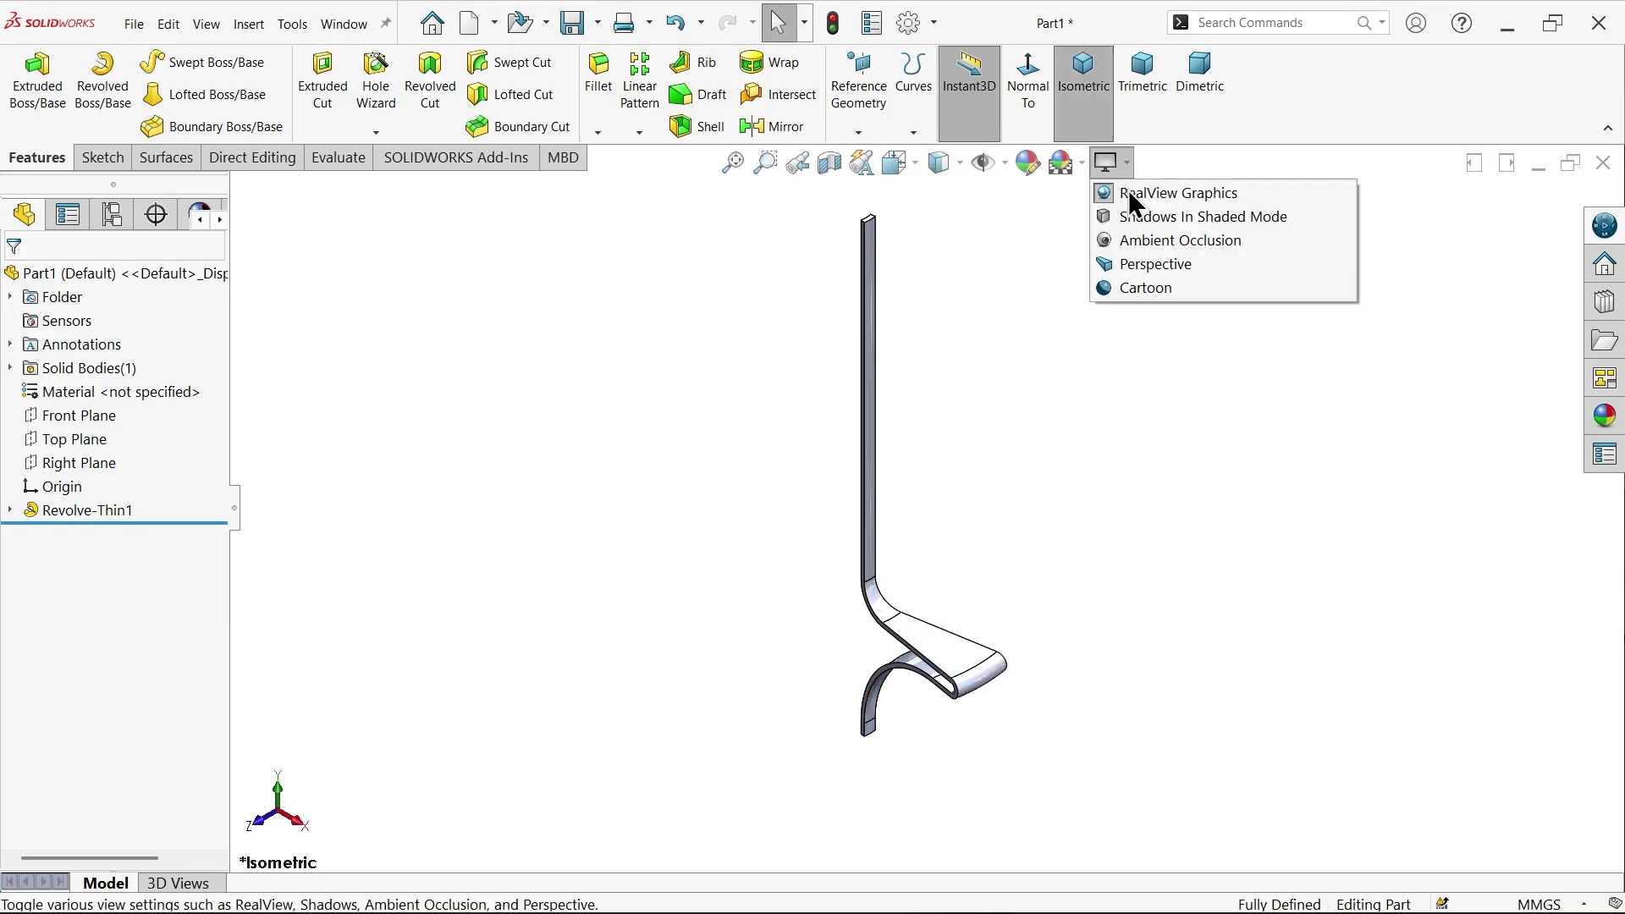
click(1130, 194)
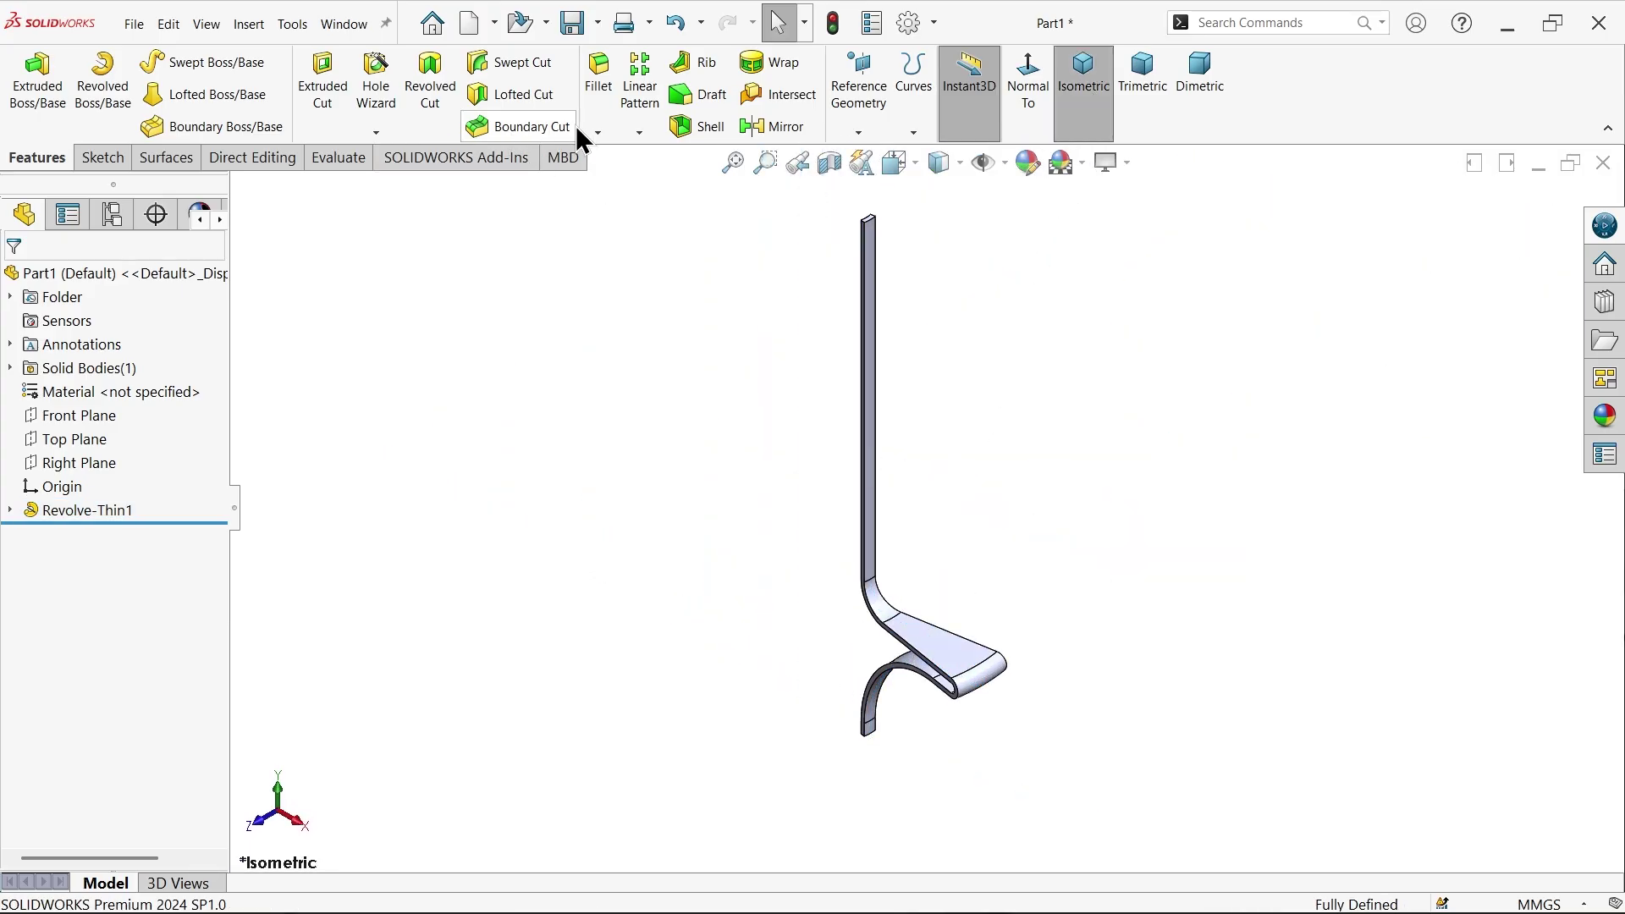
Apply a full round fillet using the lower face, thin edge face and narrow end face
click(597, 98)
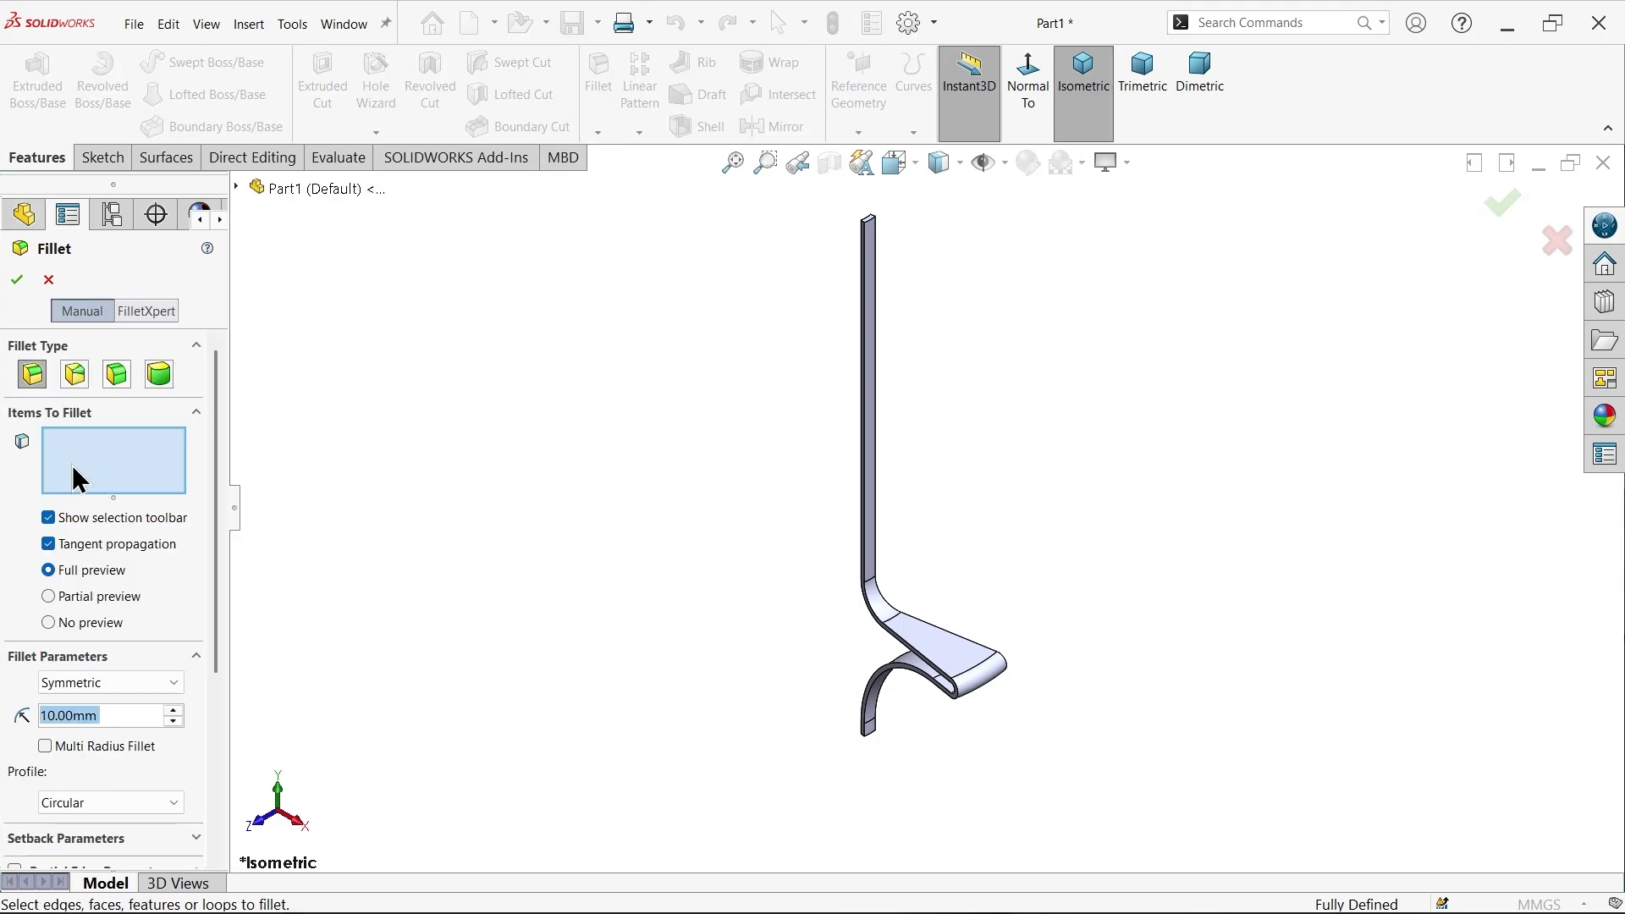
click(168, 383)
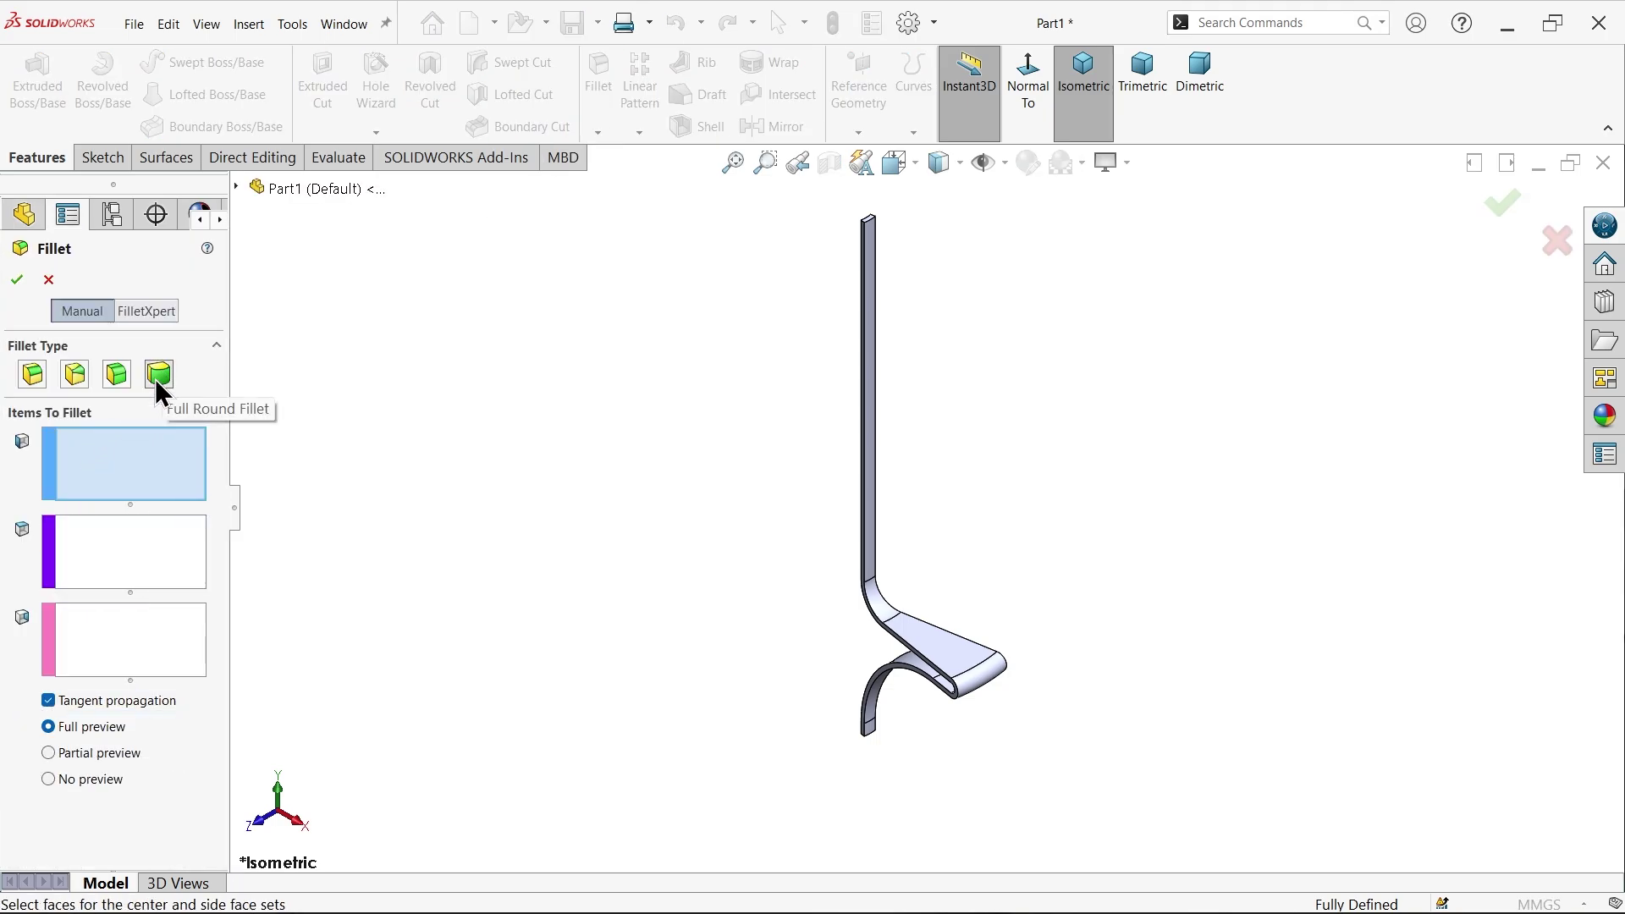
scroll(910, 747, up, 8)
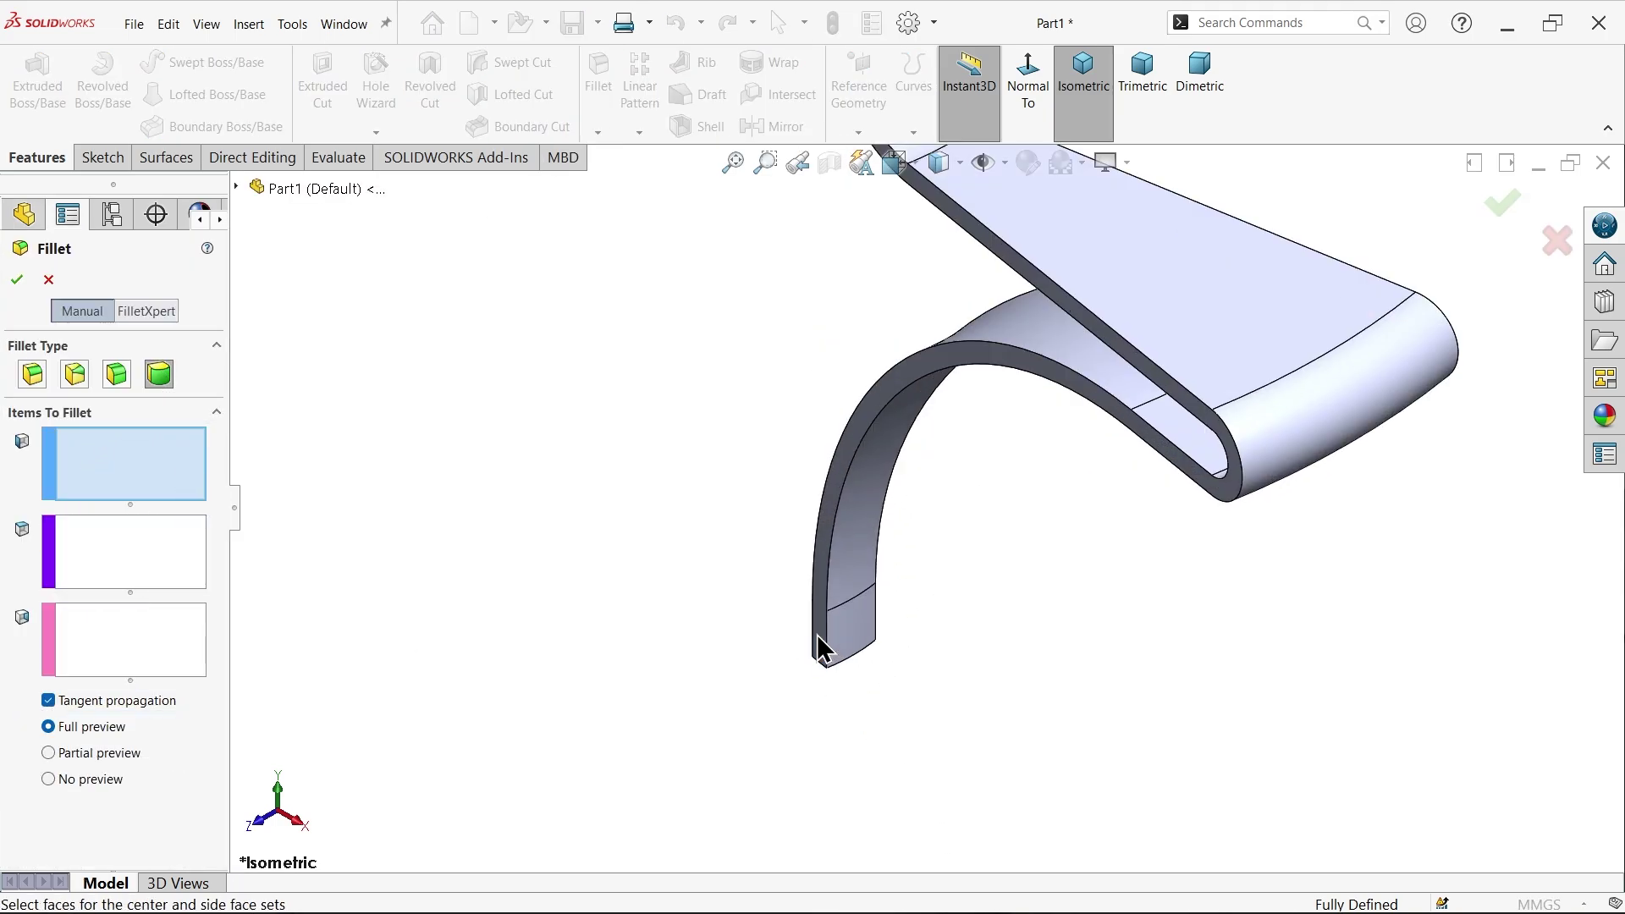
click(856, 635)
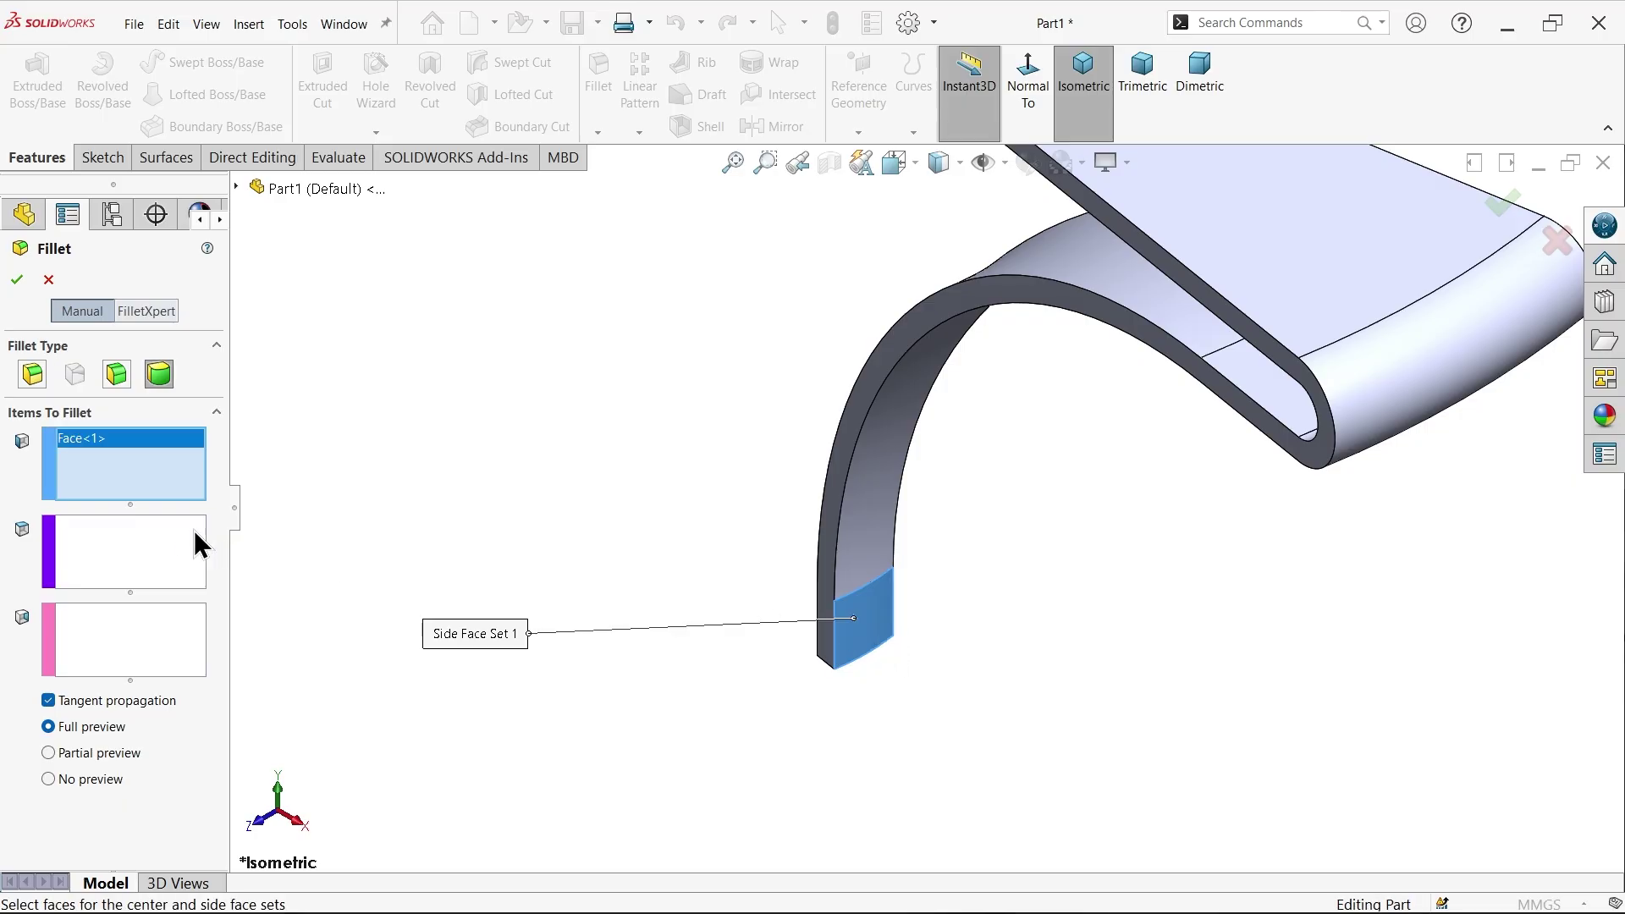
click(137, 558)
click(827, 653)
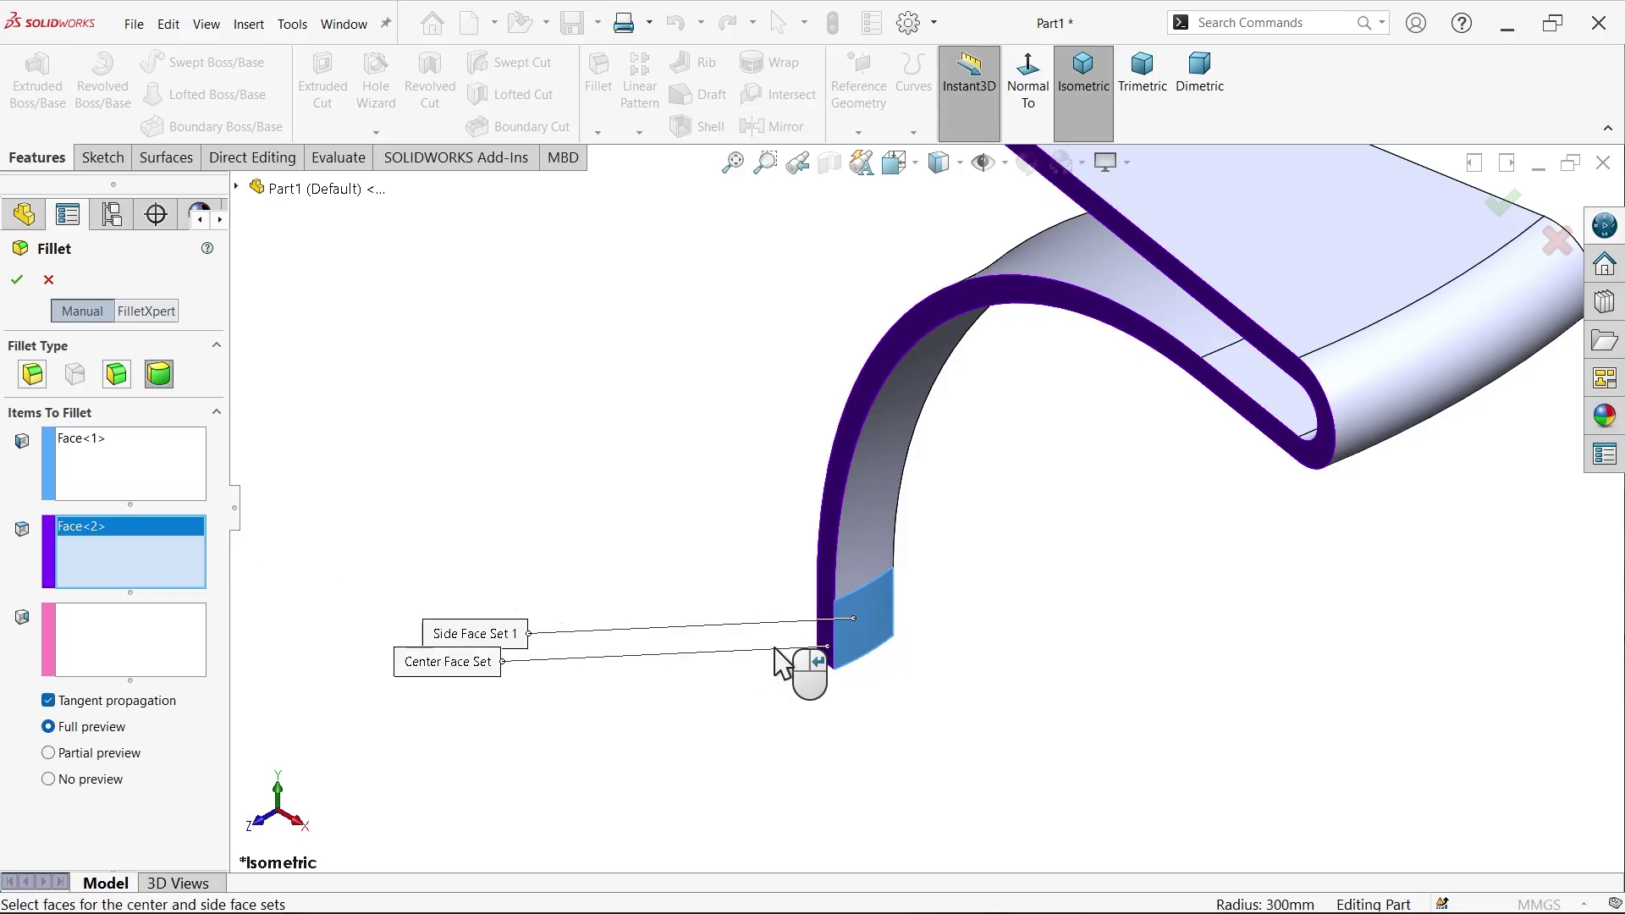
click(167, 660)
middle_drag(693, 645, 711, 617)
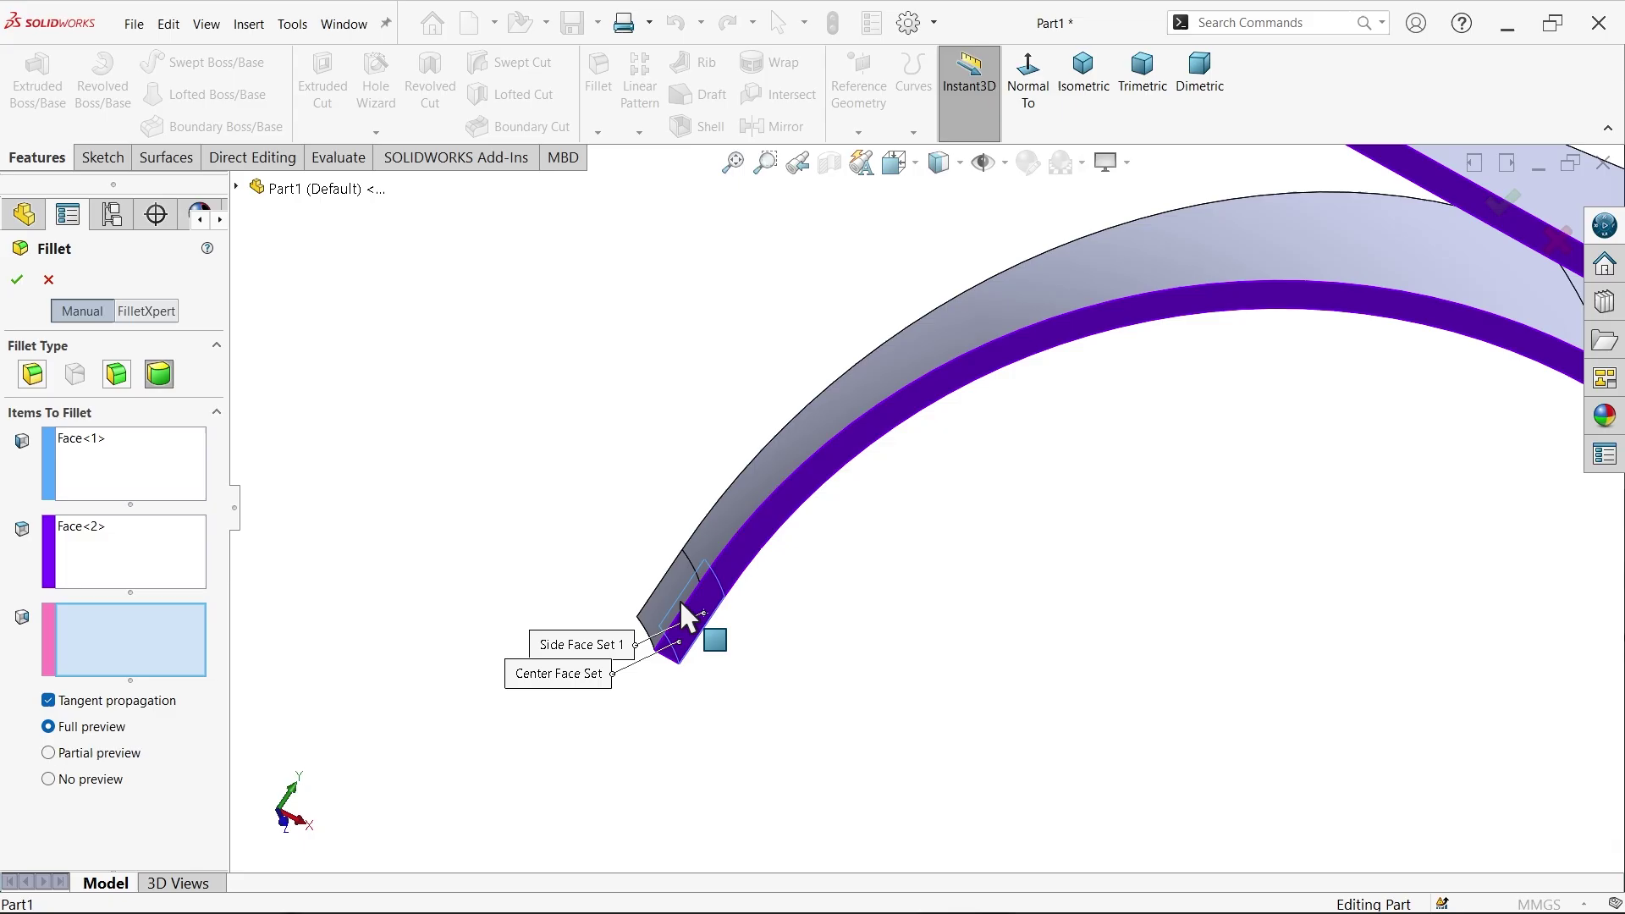
click(687, 618)
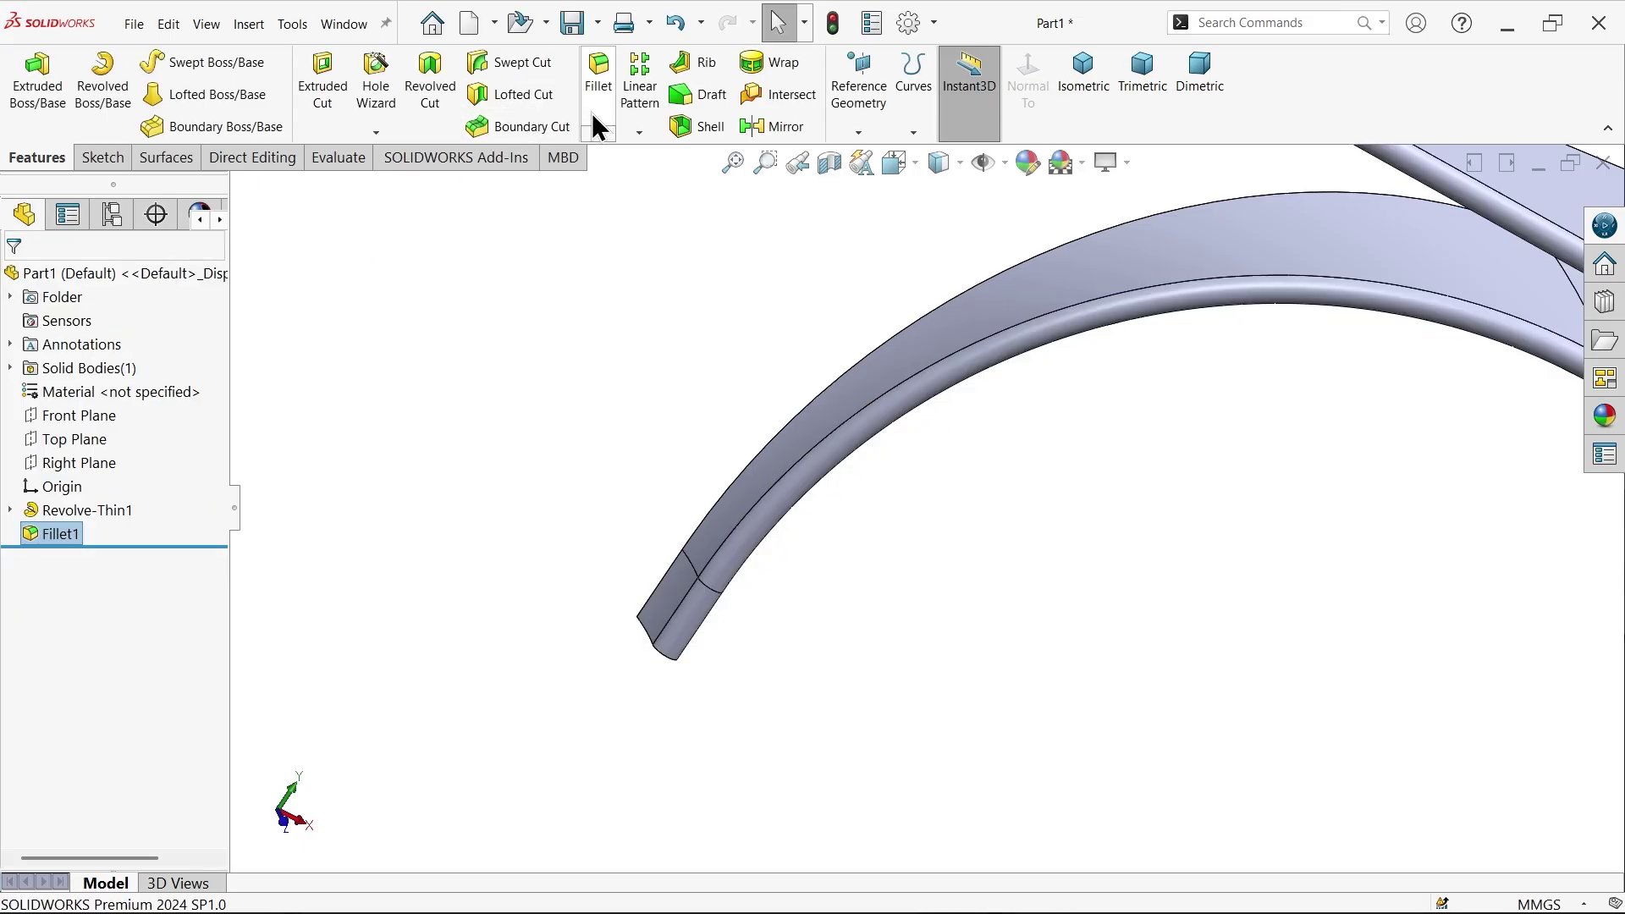
Set up a constant 17.5 mm (35/2) fillet on the two edges at the tread's end
click(604, 98)
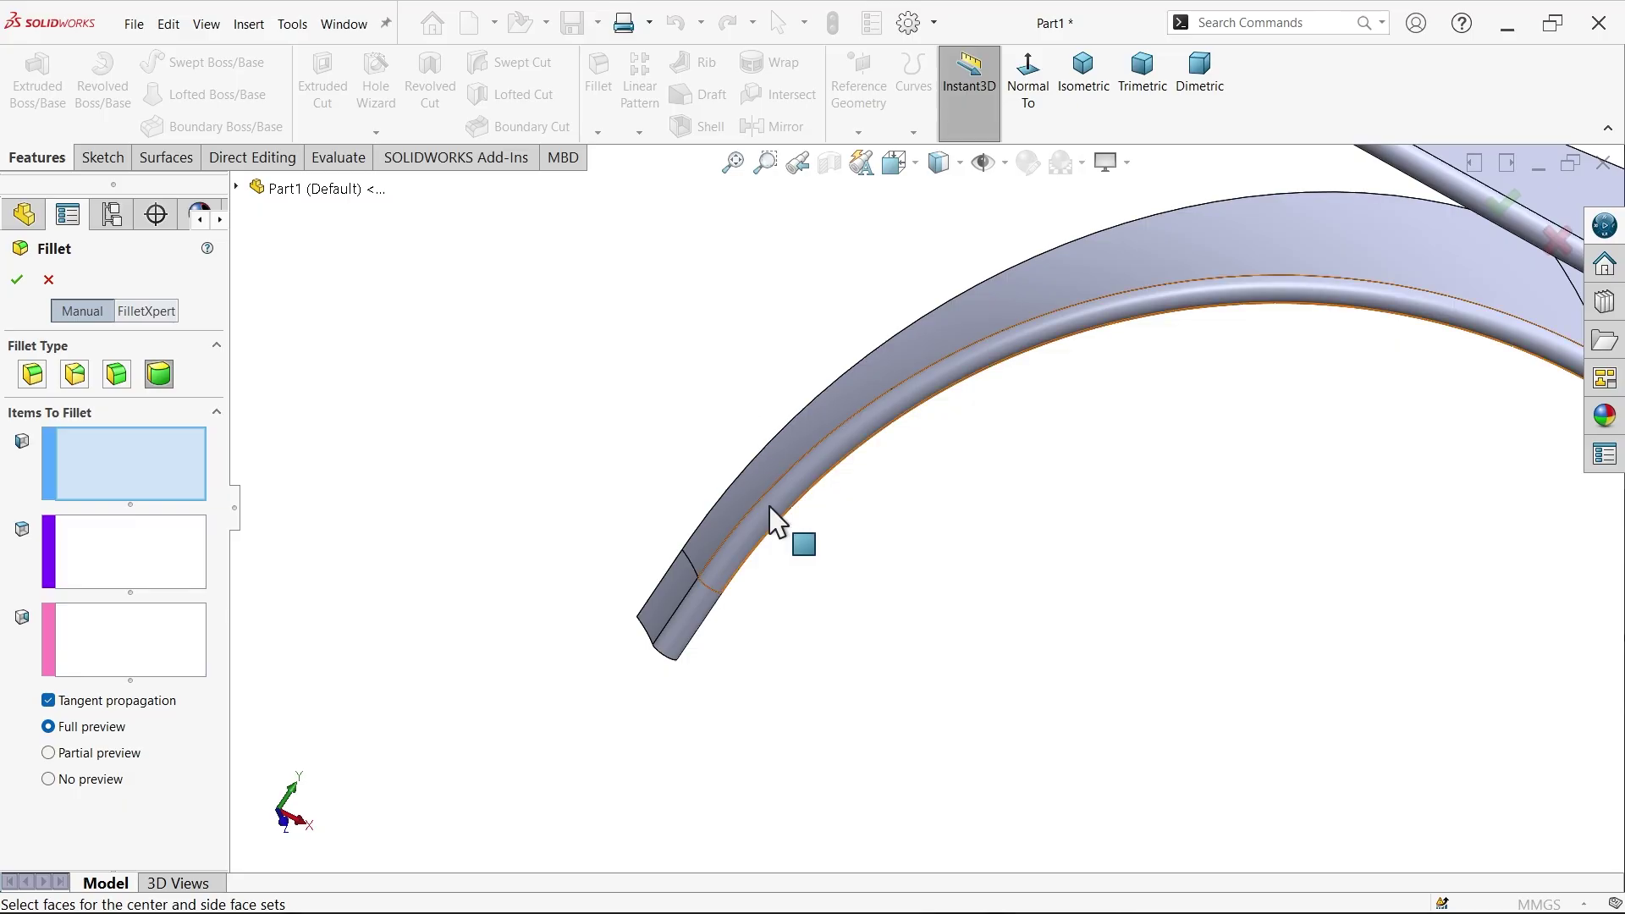
click(33, 374)
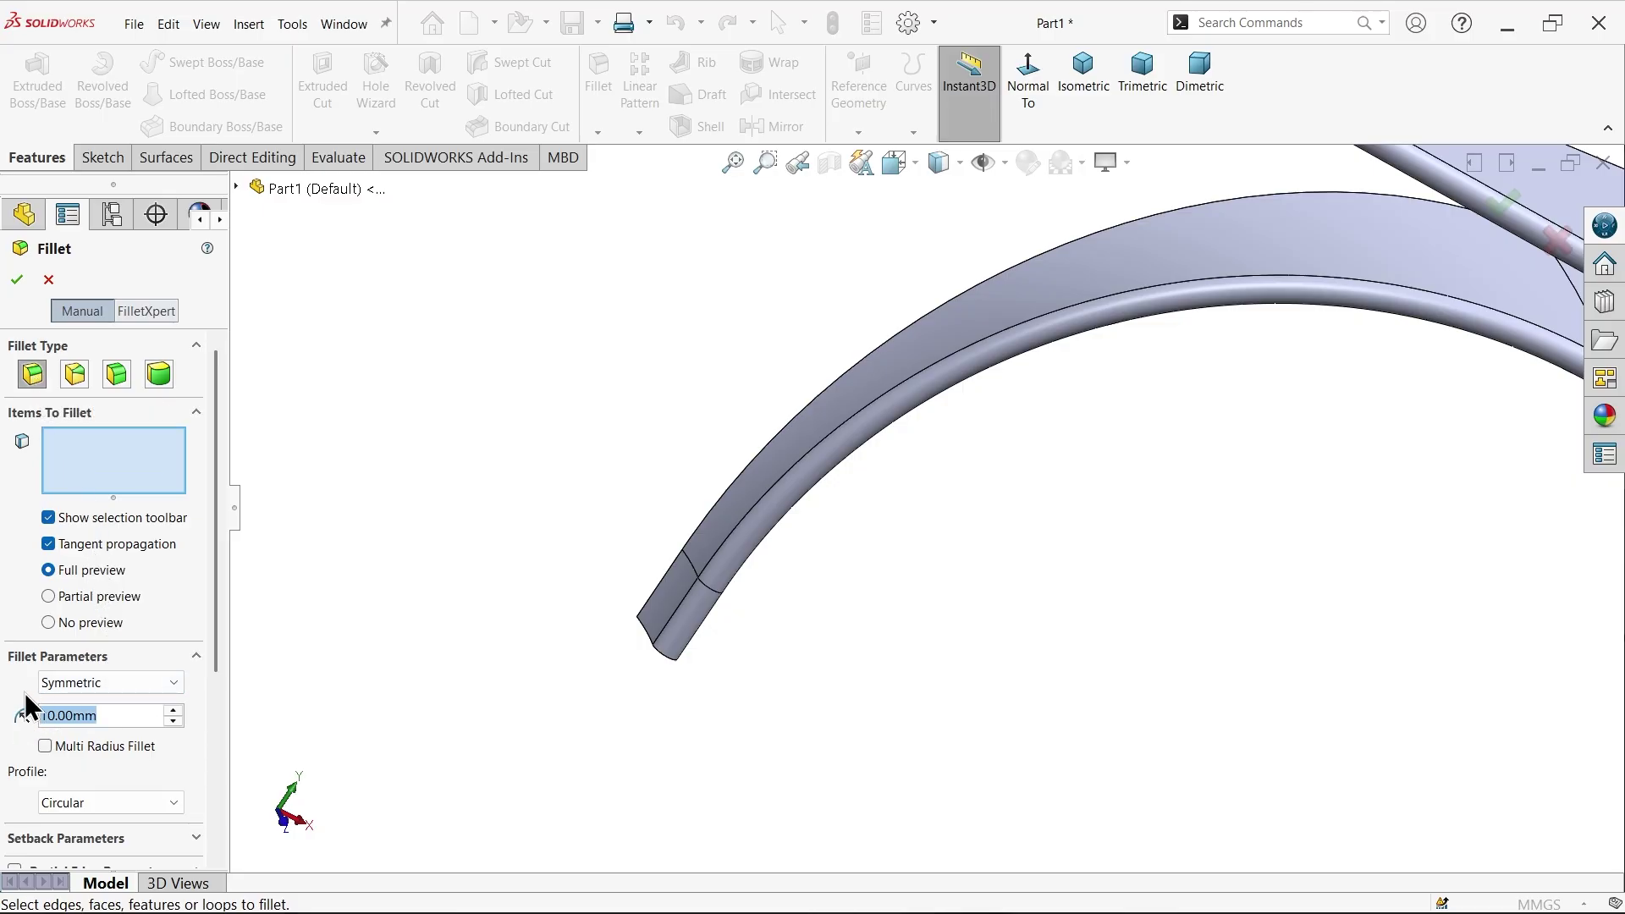
text(35/2)
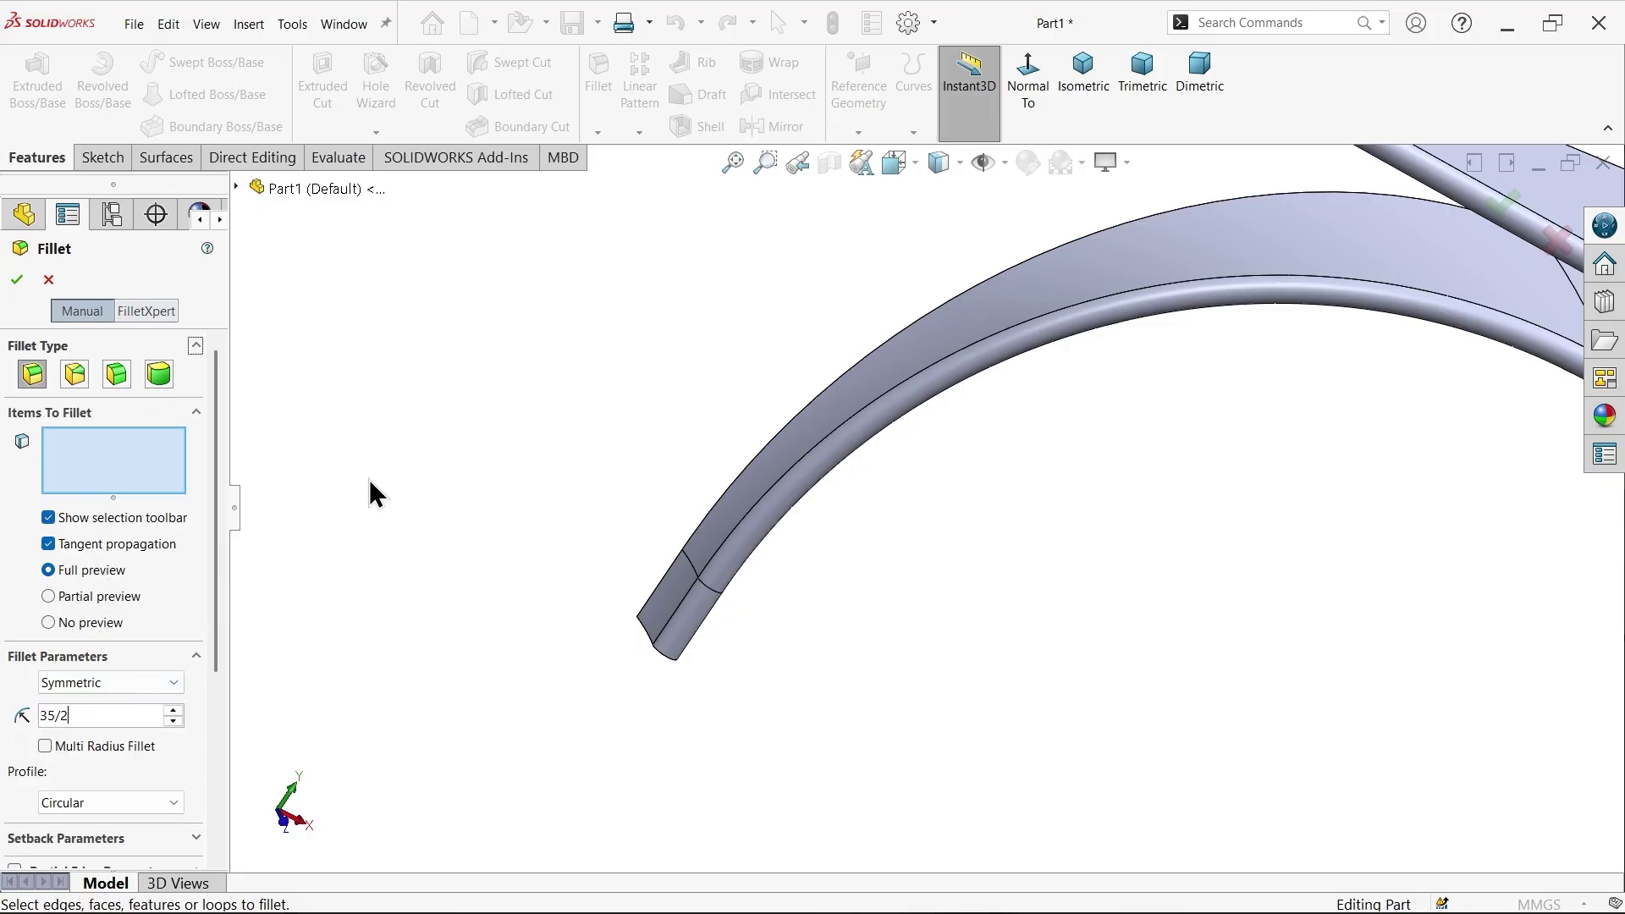
key(Return)
scroll(850, 590, up, 2)
middle_drag(838, 587, 791, 597)
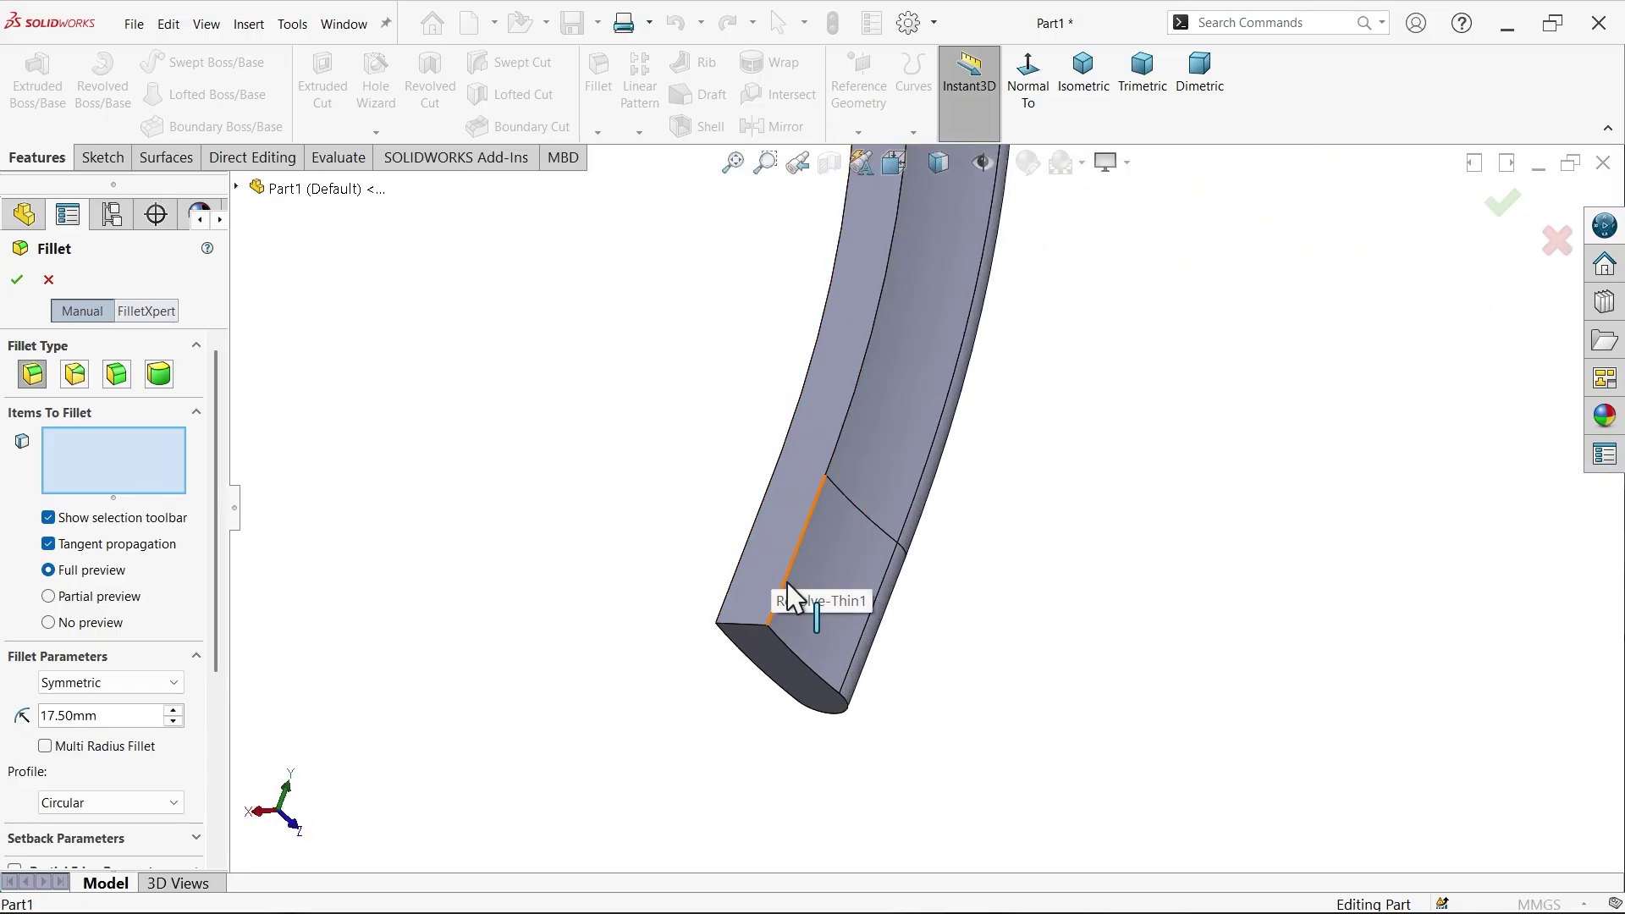
click(789, 594)
click(734, 595)
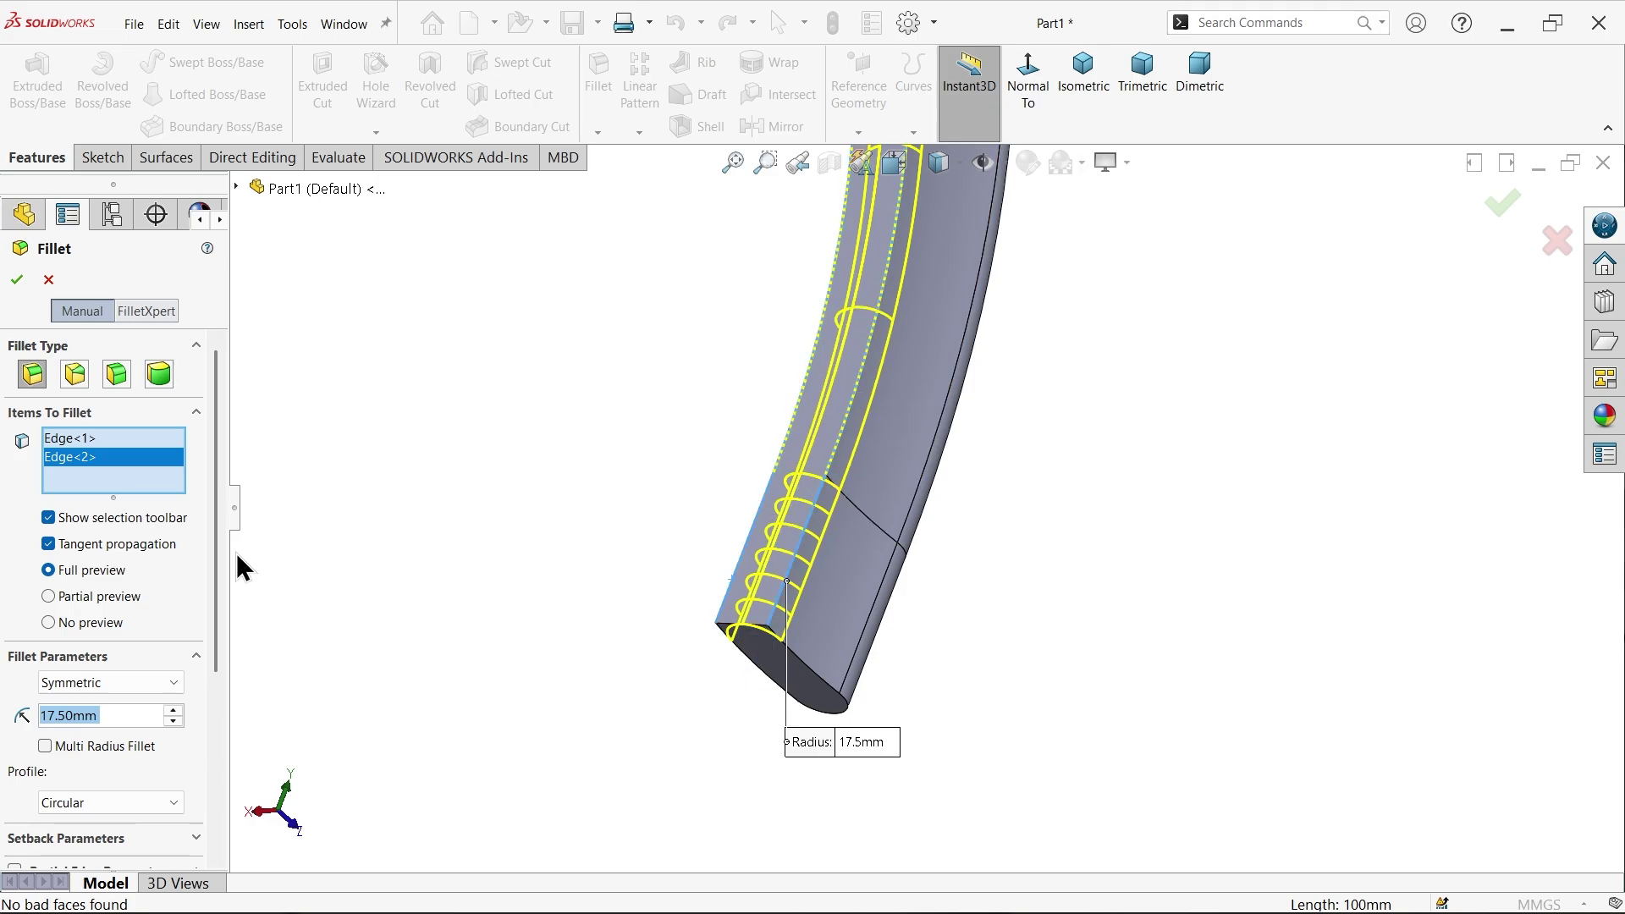
Enable Round corners in the fillet options, accept the fillet and inspect it
drag(218, 570, 200, 857)
click(137, 825)
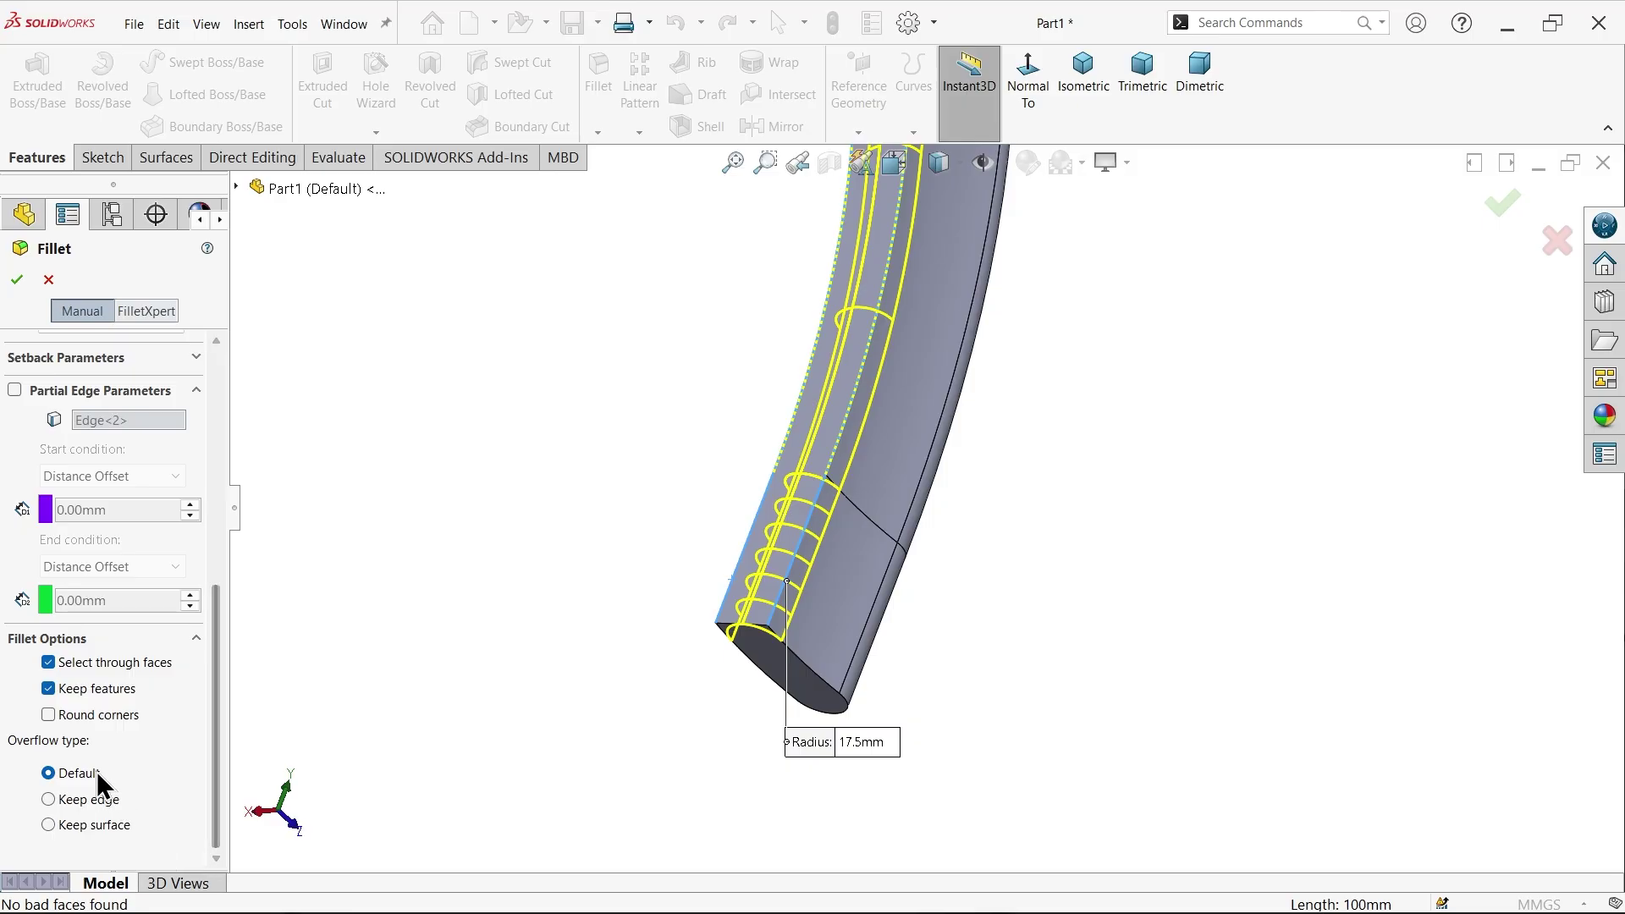
click(84, 718)
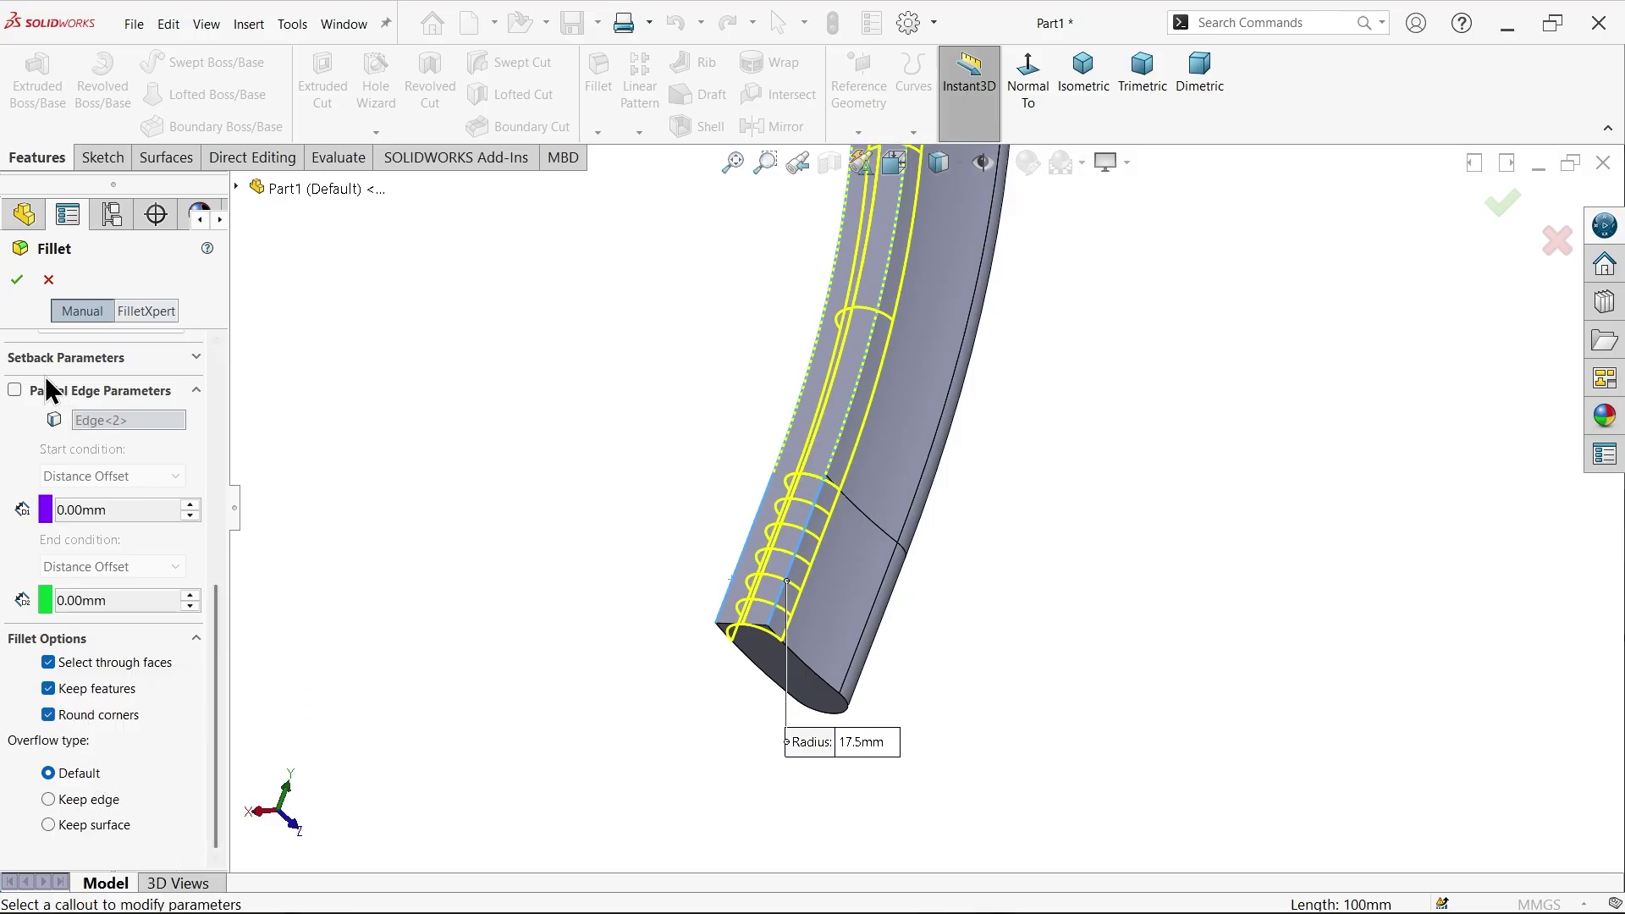
click(17, 279)
middle_drag(696, 595, 656, 355)
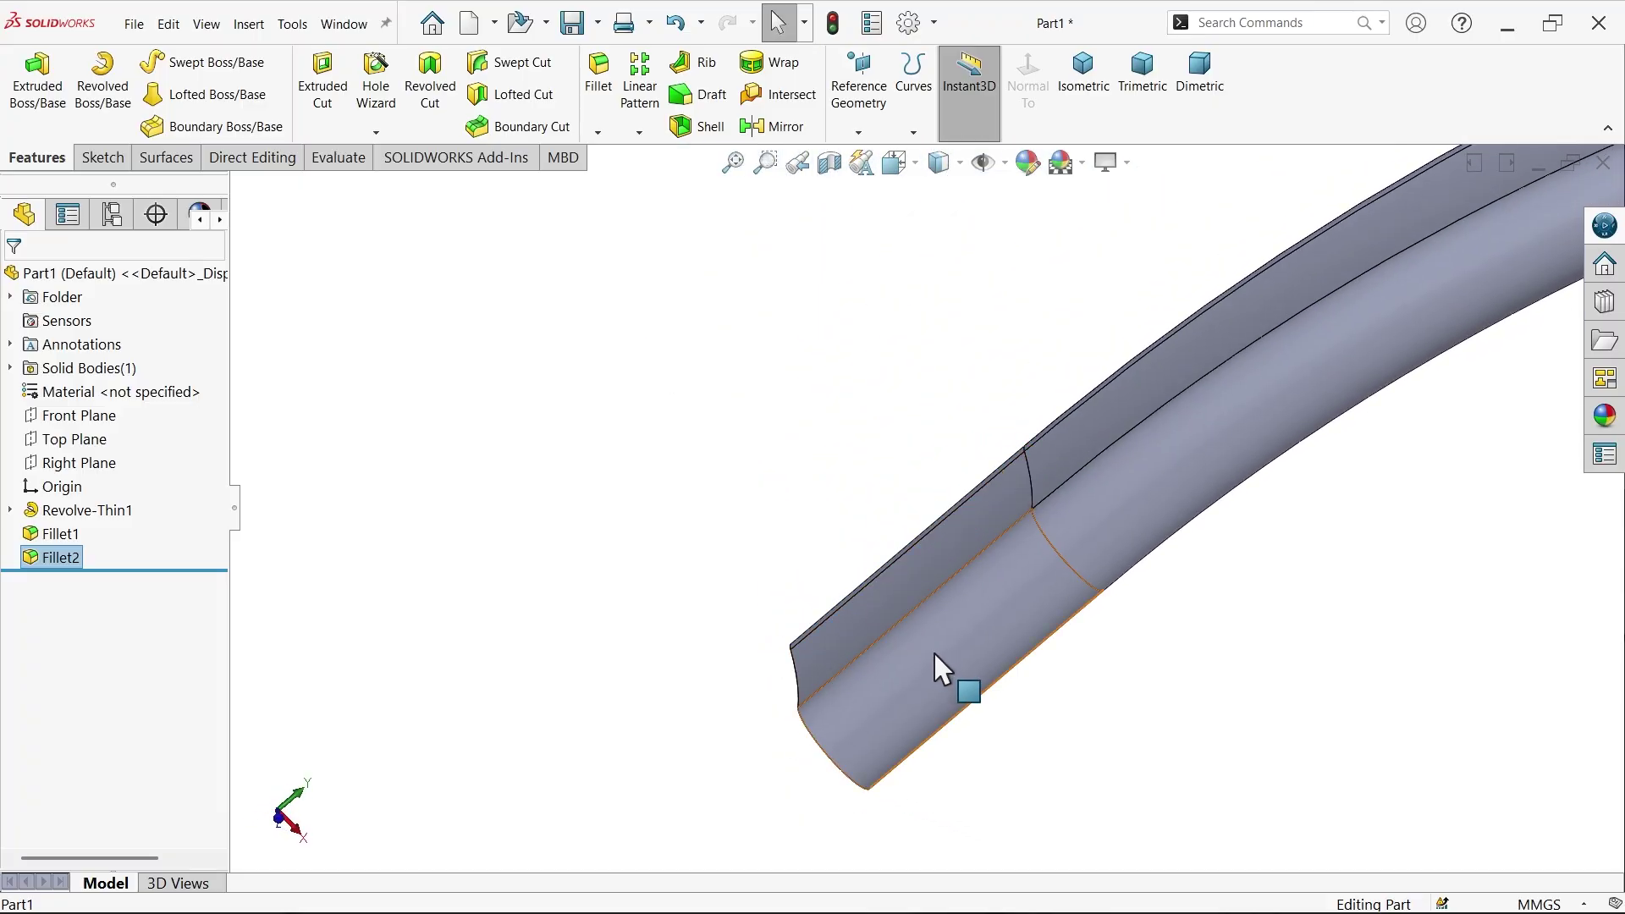
On the Top Plane, sketch a circle centred on the origin around the tread
click(1099, 107)
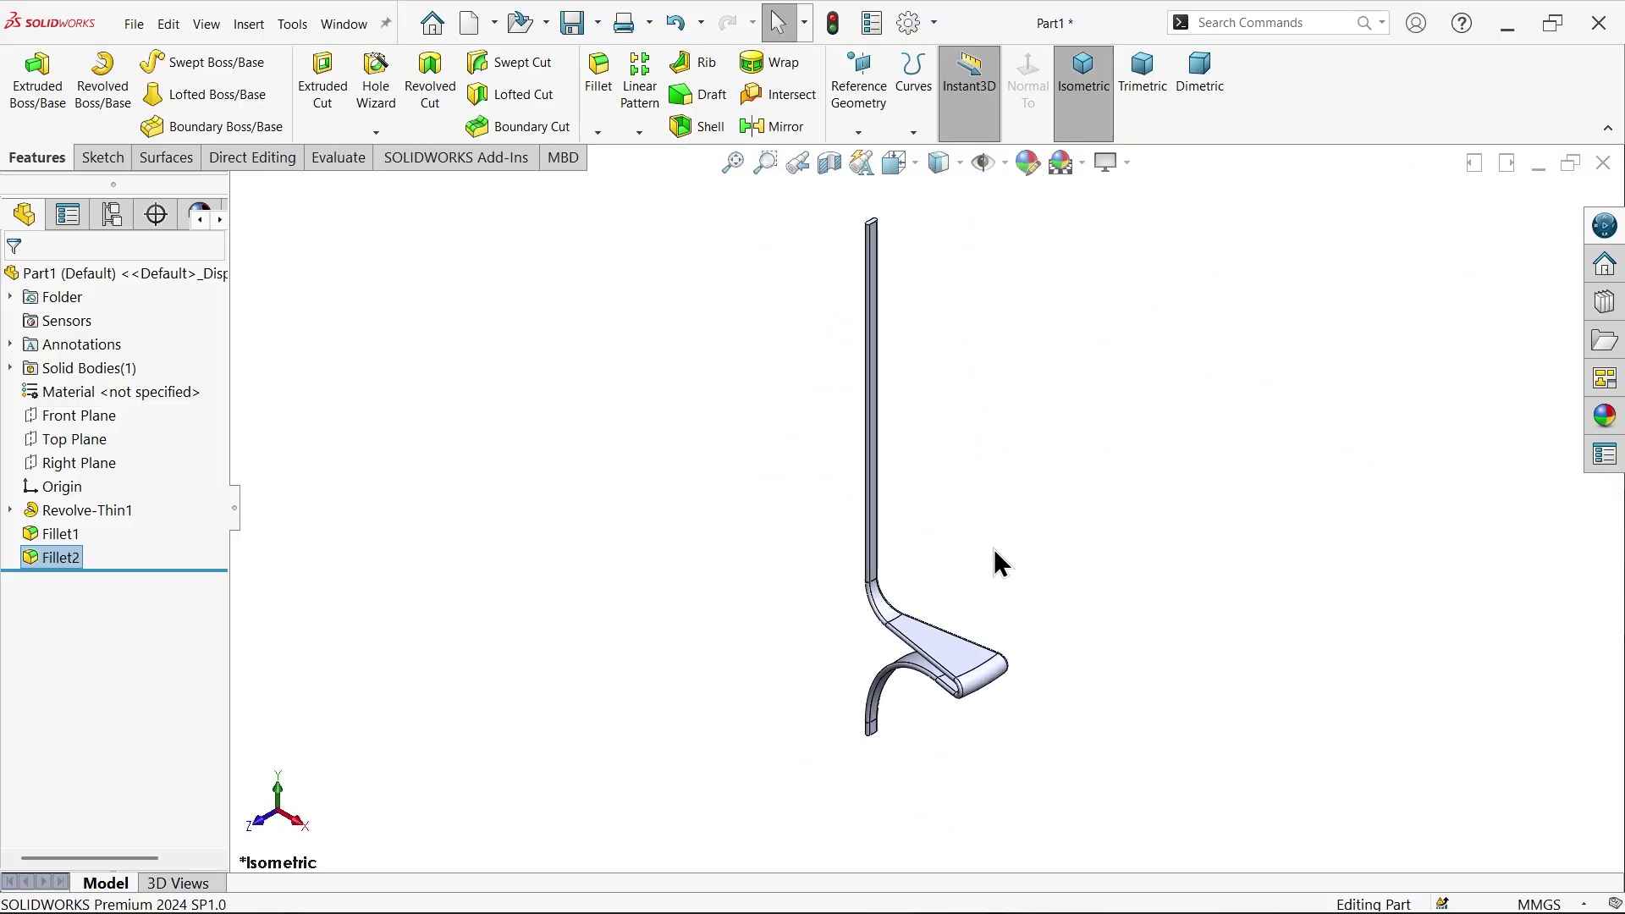
click(70, 442)
click(83, 417)
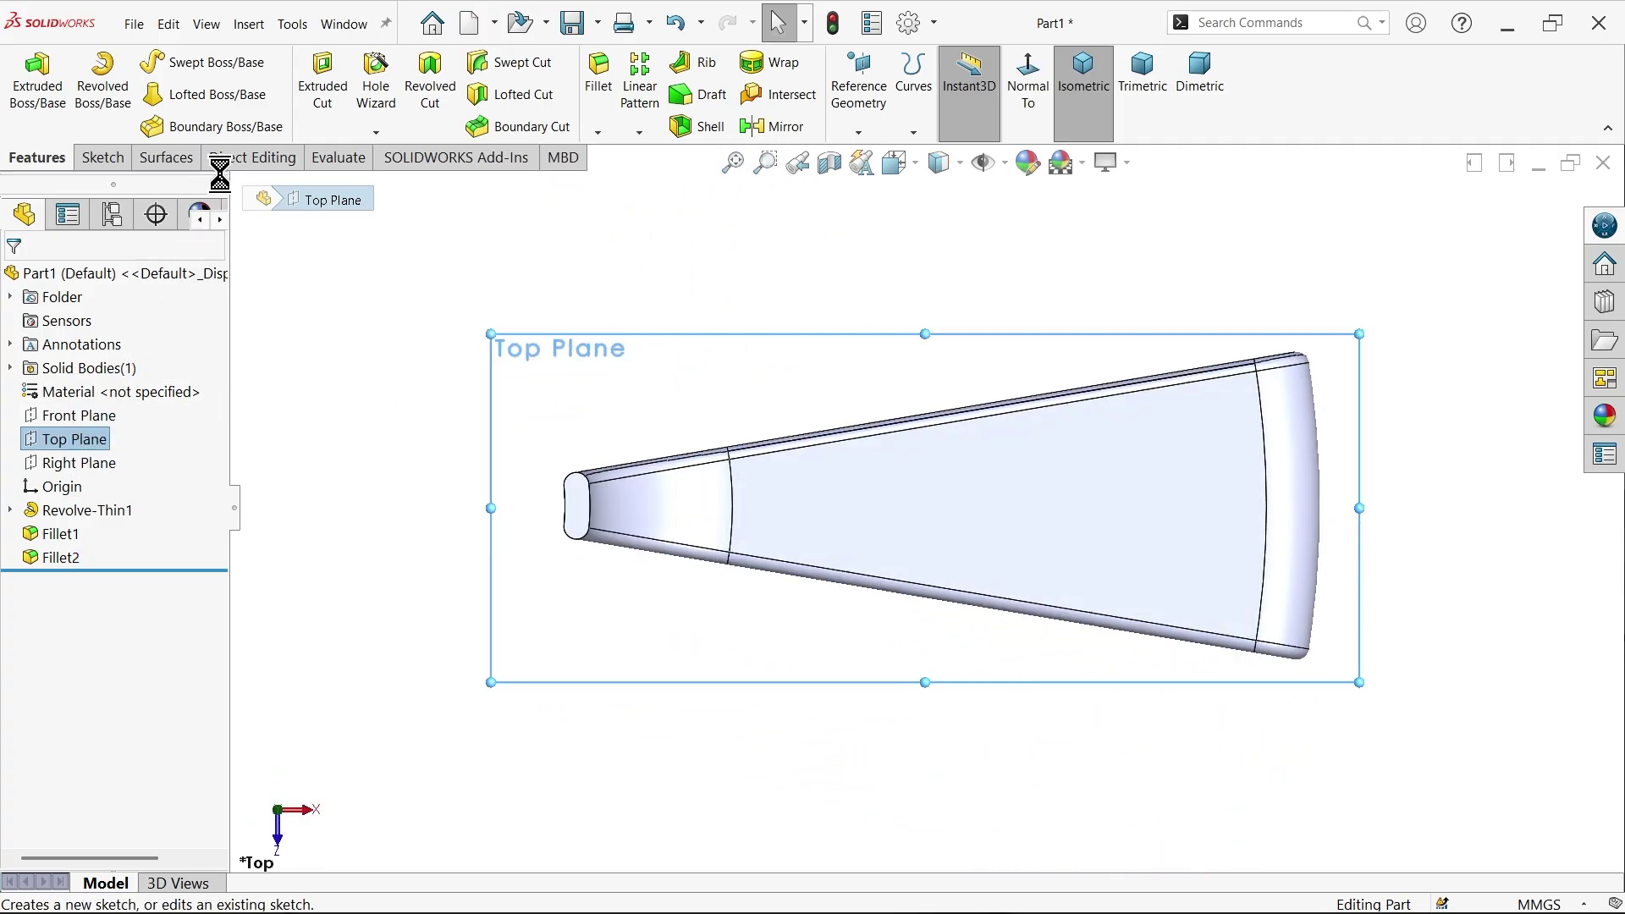
click(185, 68)
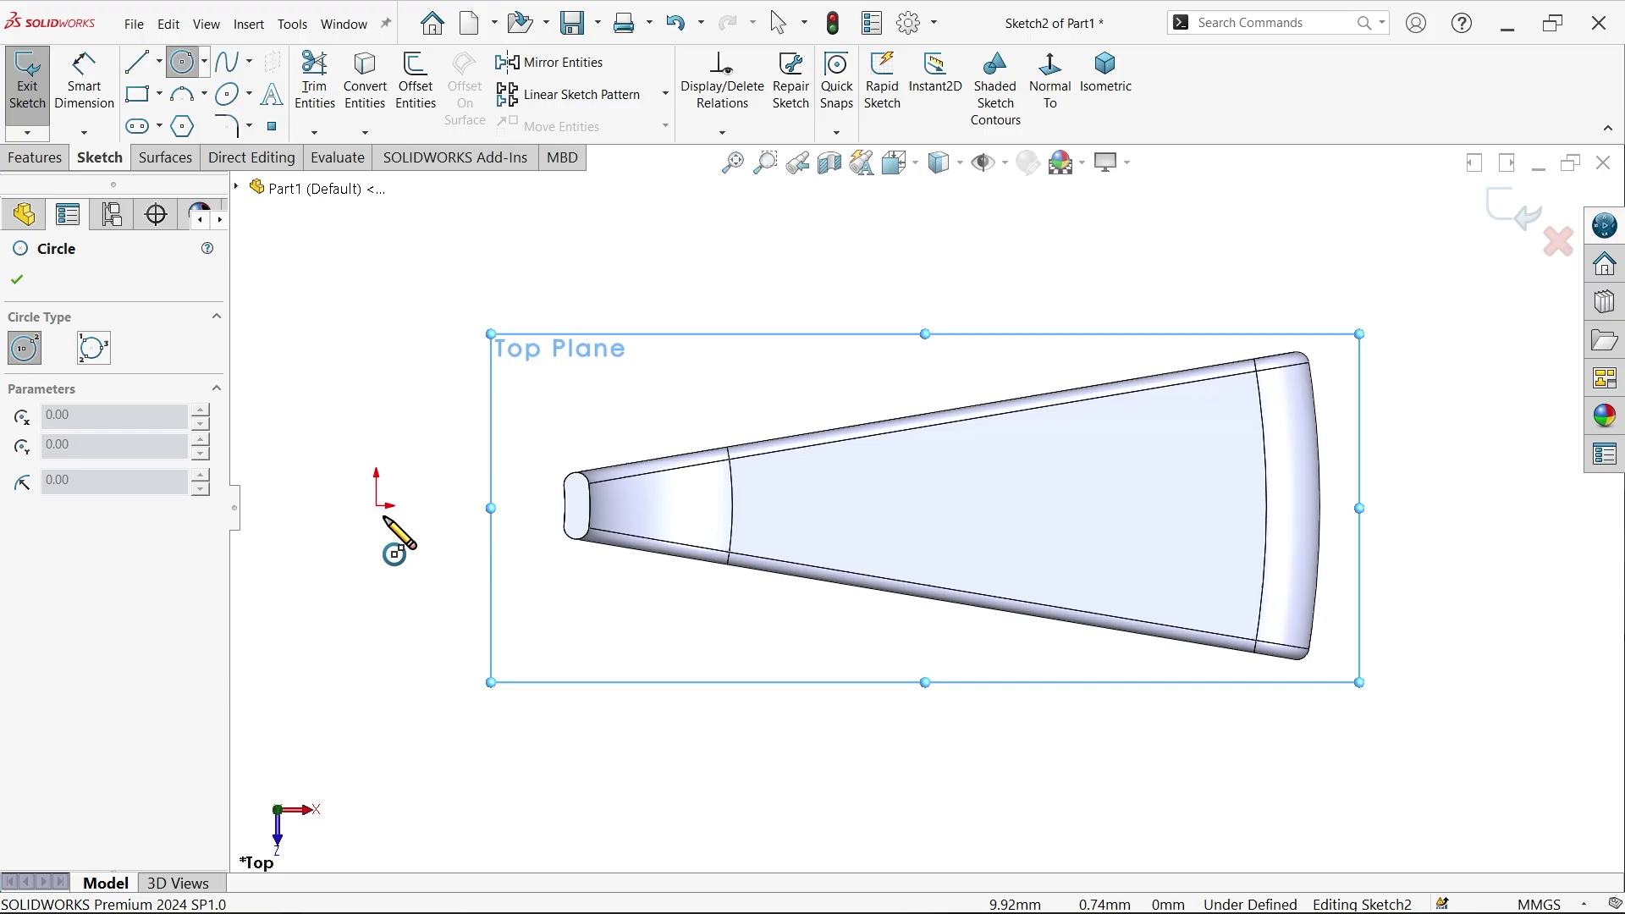
click(377, 505)
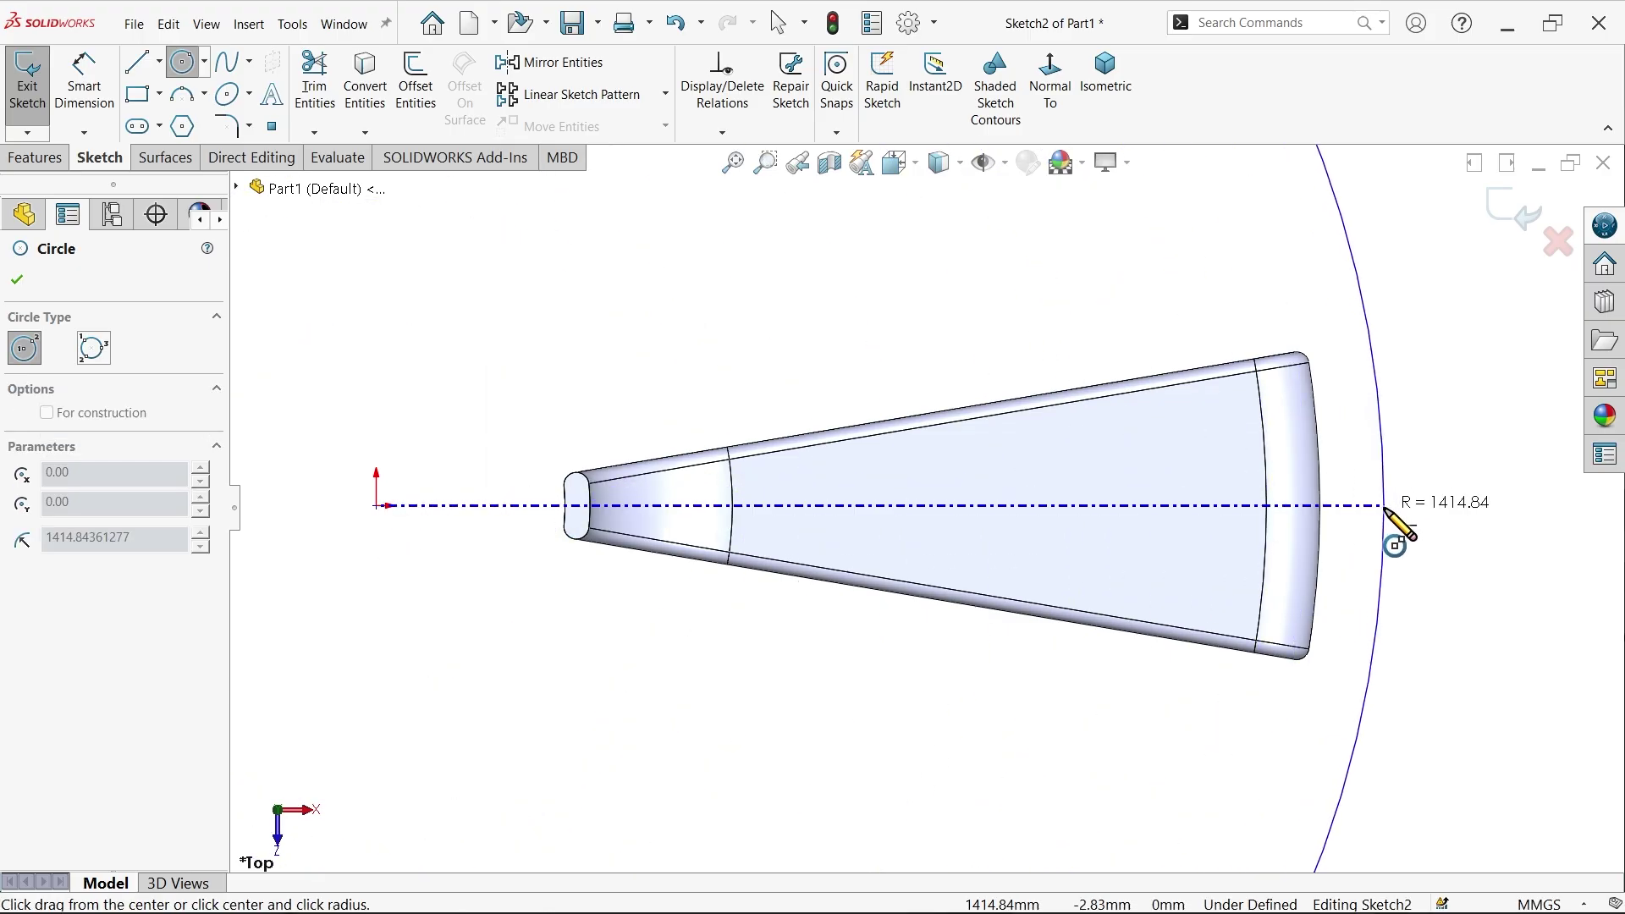
click(1392, 527)
Dimension the circle to Ø2500 mm and exit the sketch
click(83, 80)
key(z)
key(z)
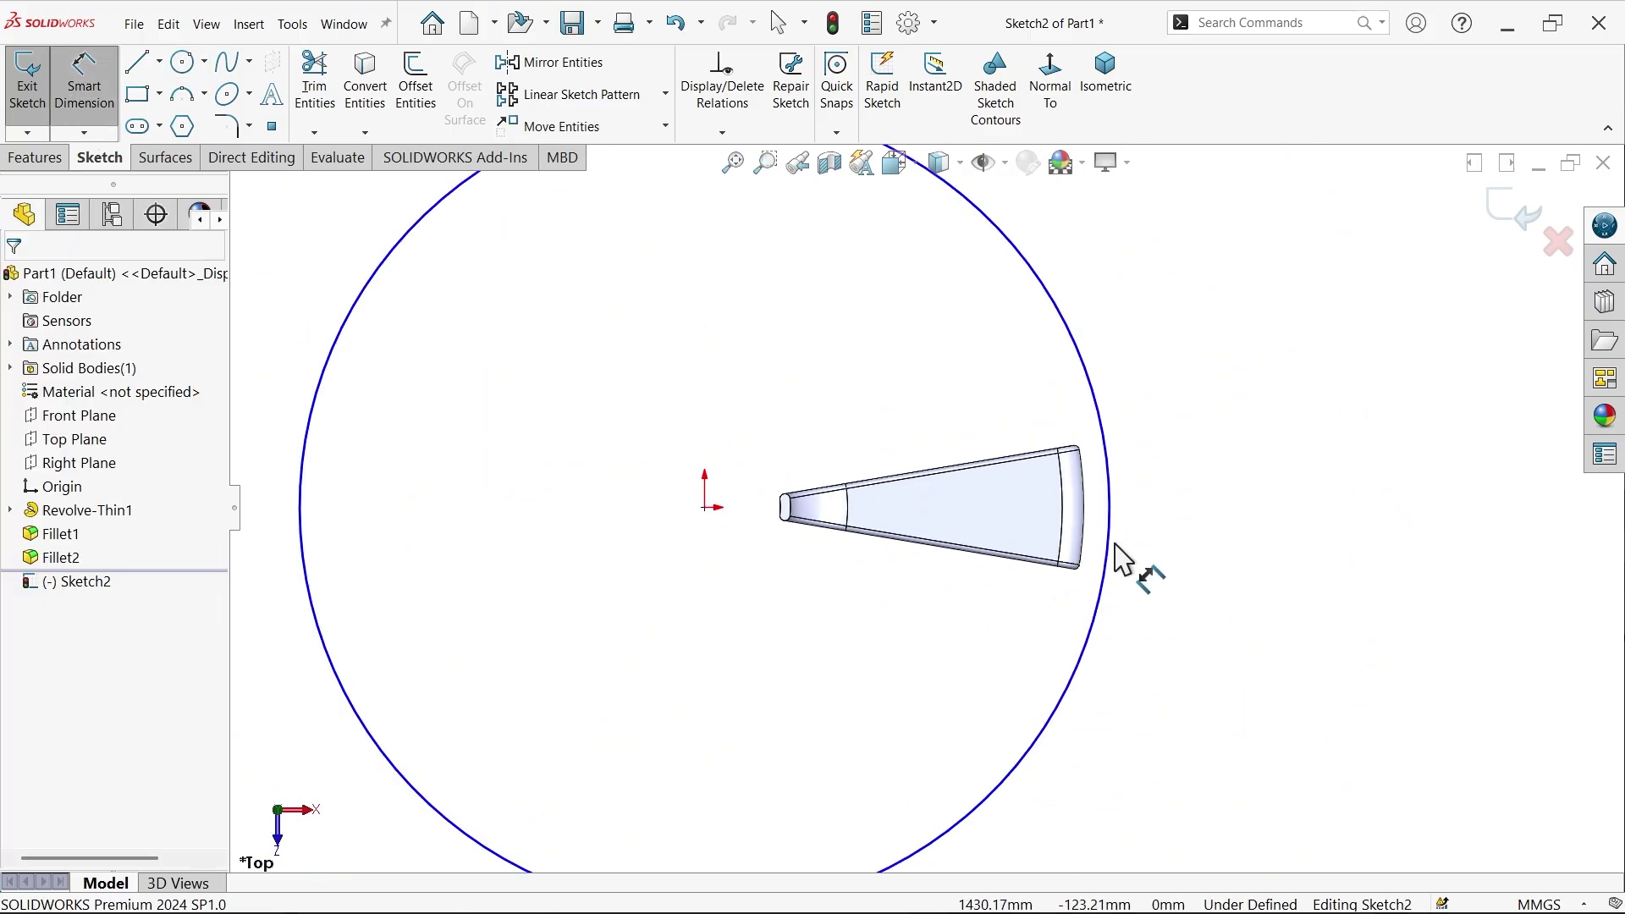
click(1112, 546)
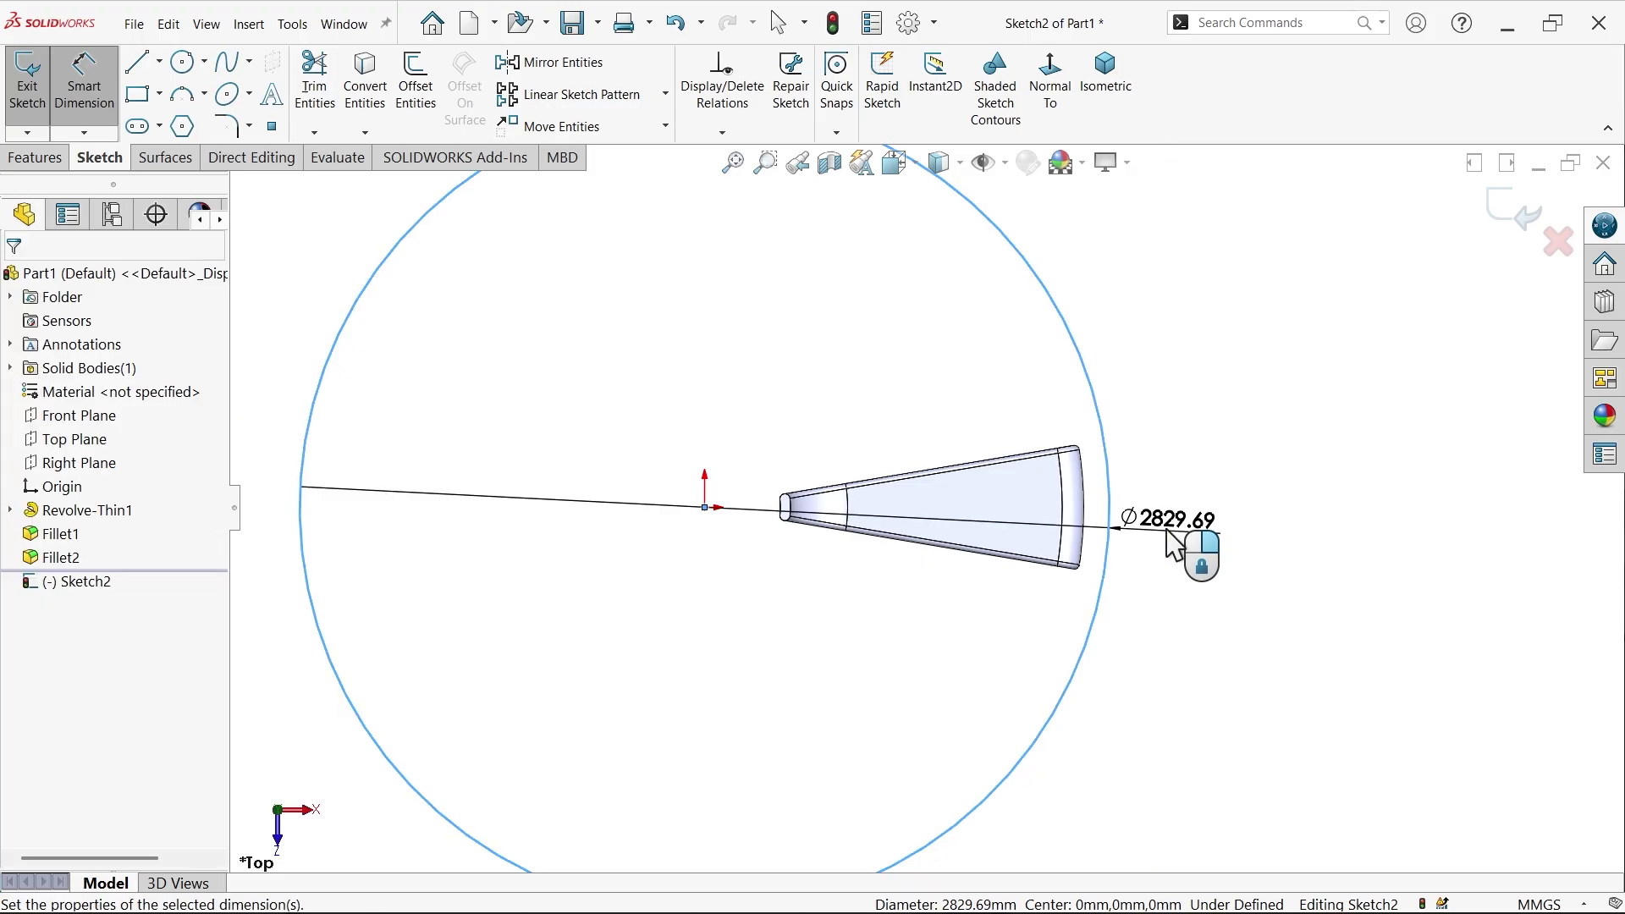
click(1197, 544)
text(2500)
click(1063, 498)
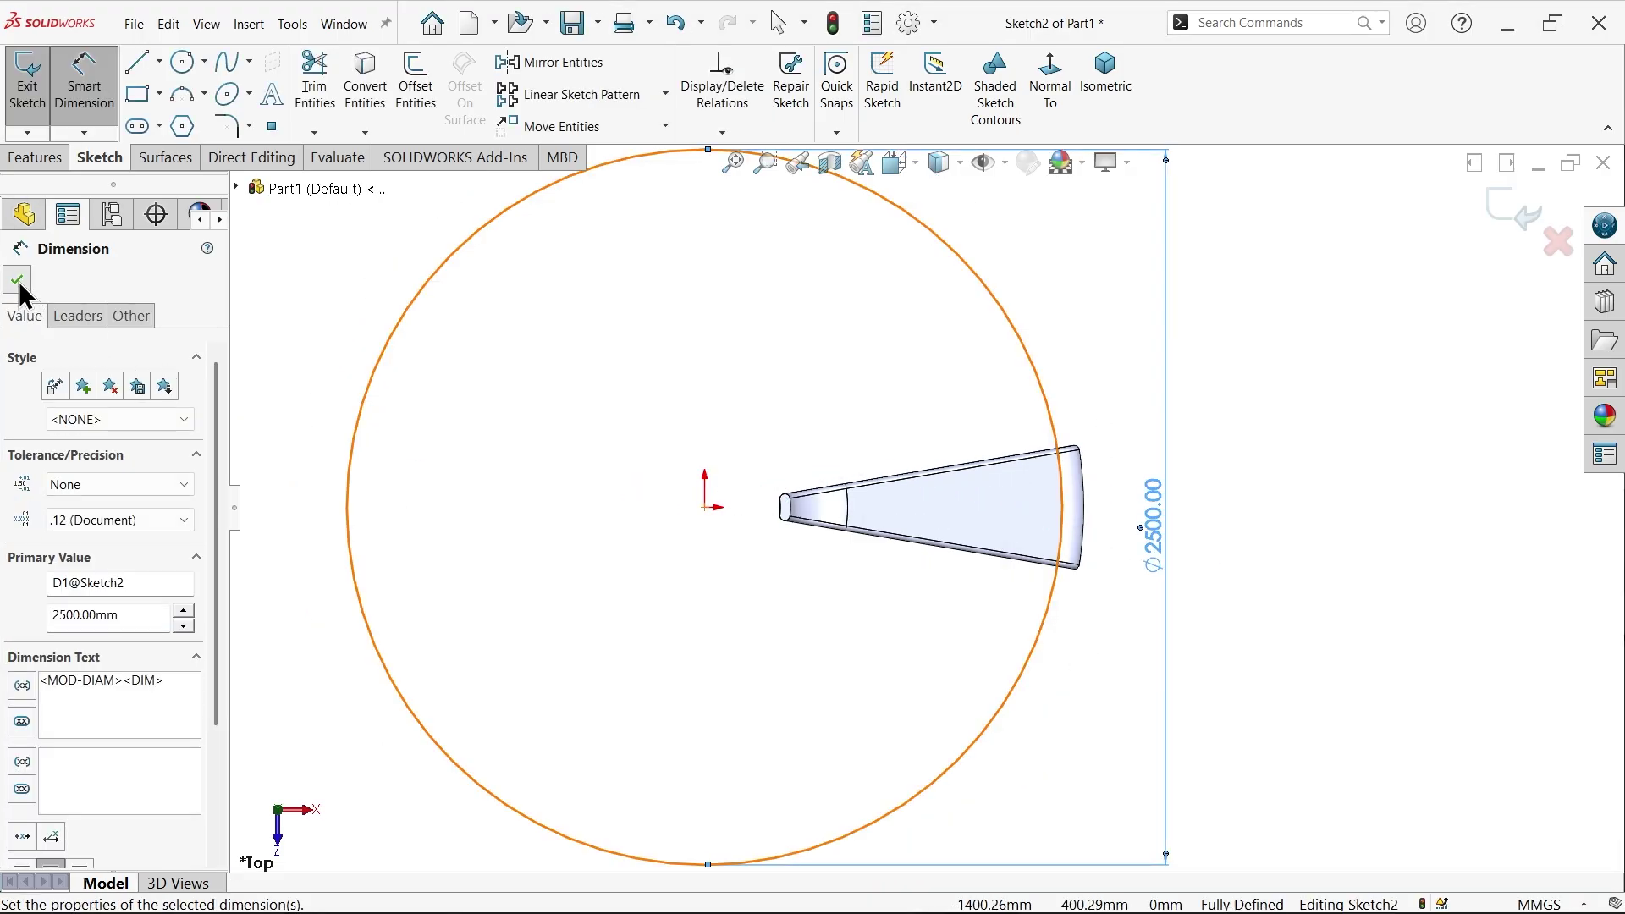
click(18, 282)
click(35, 157)
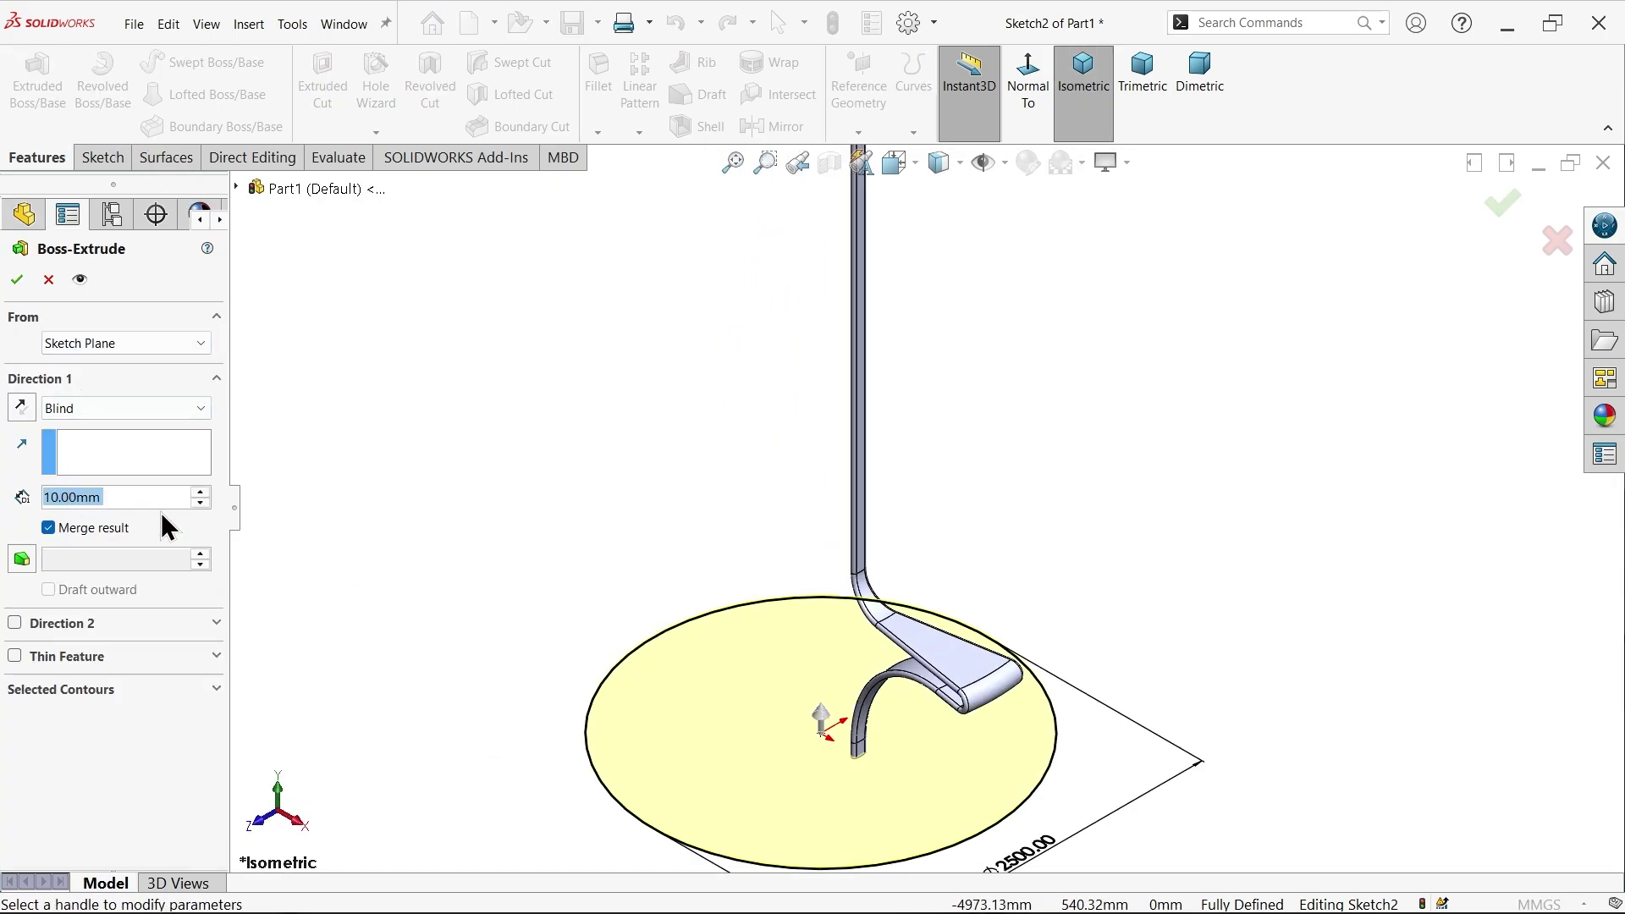
Extrude the Ø2500 circle 100 mm in the reversed, downward direction and fit the view
text(100)
key(Return)
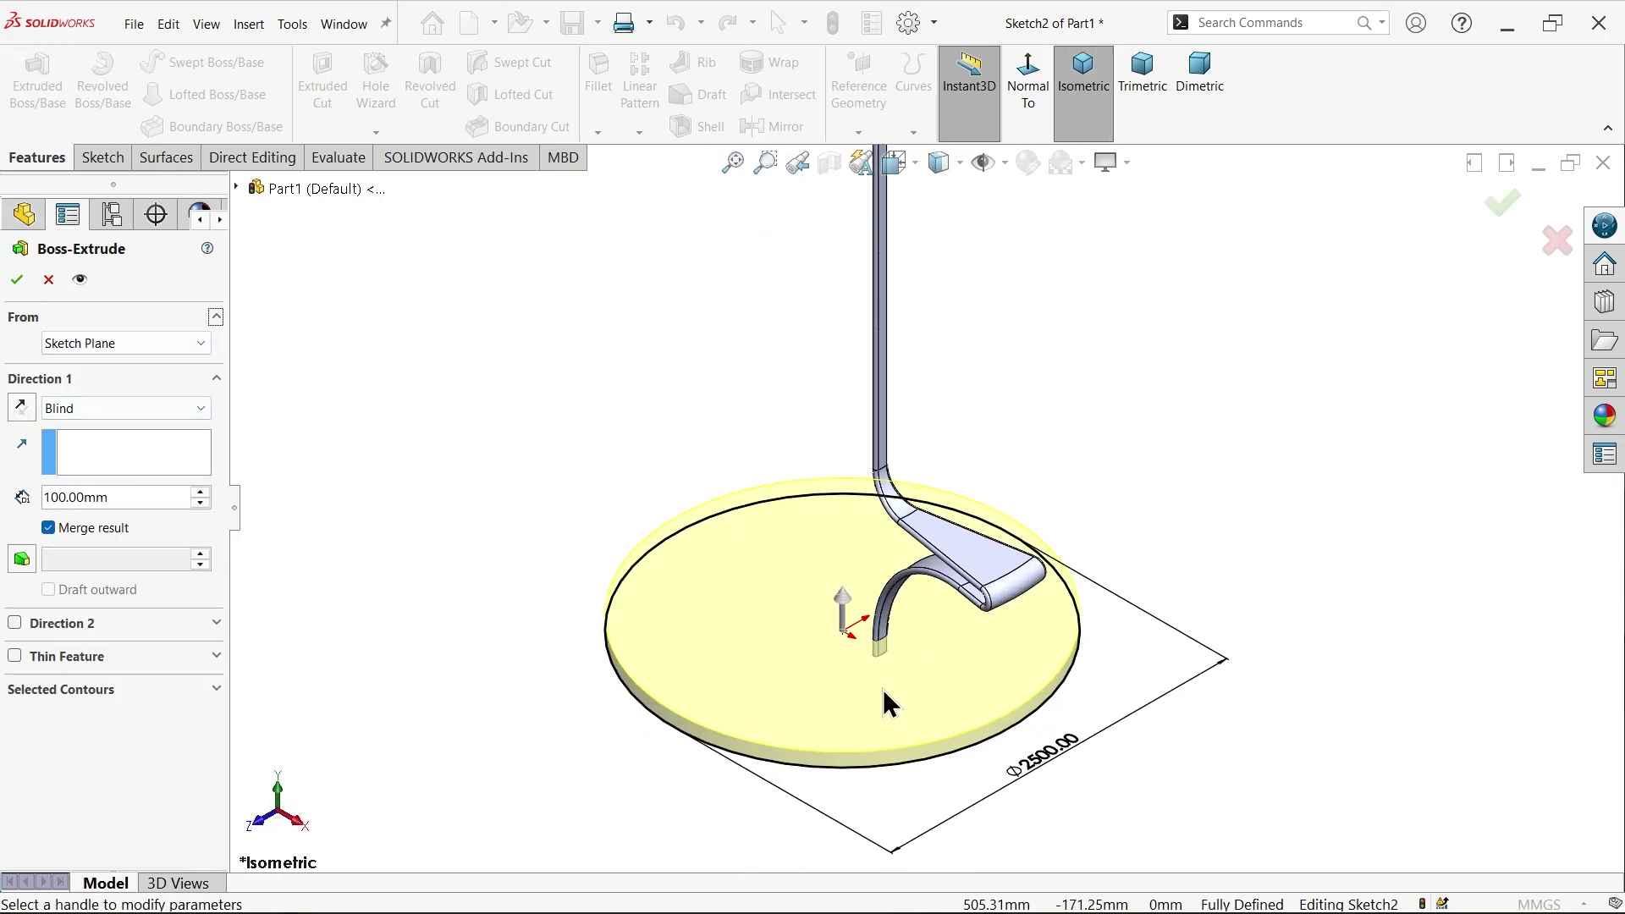
scroll(876, 592, down, 8)
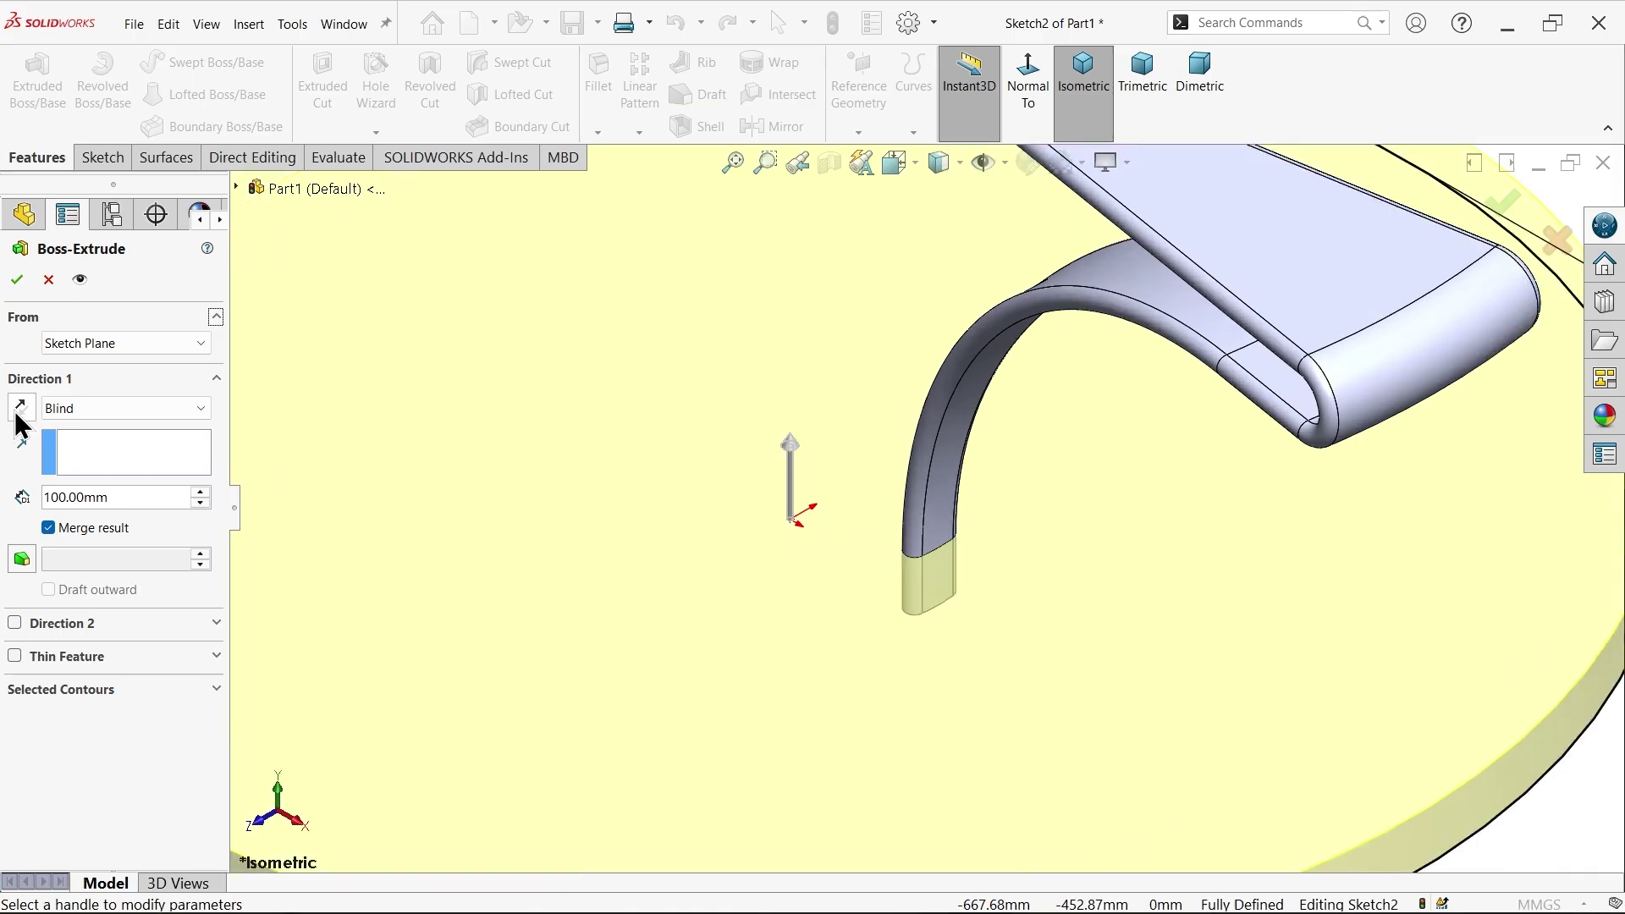
click(21, 406)
click(16, 281)
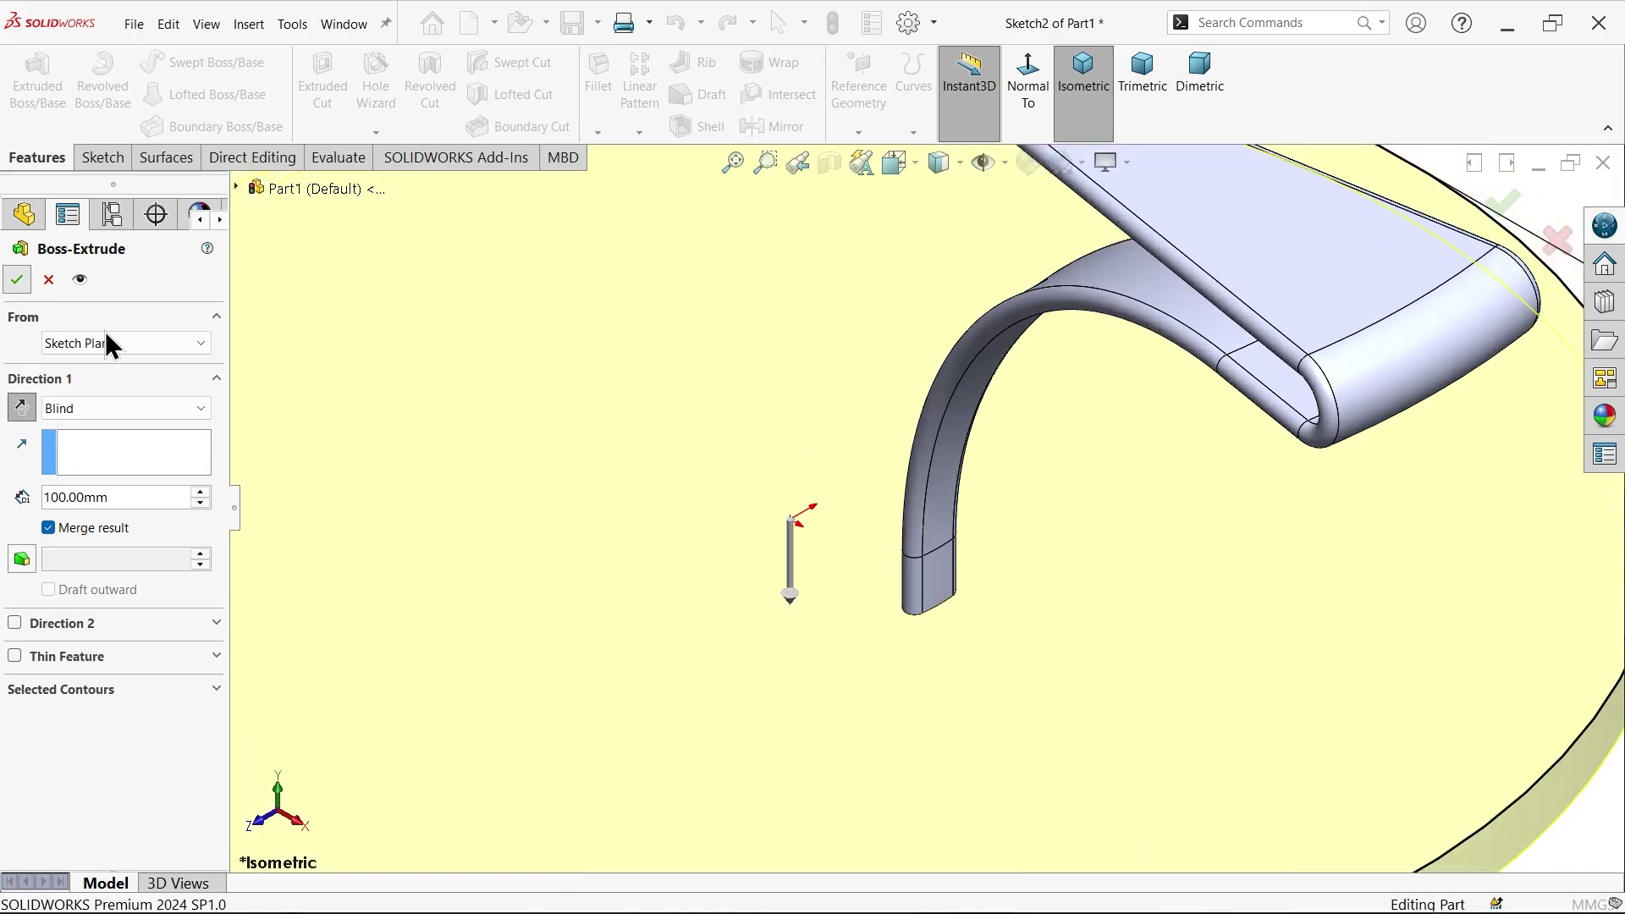
key(f)
click(768, 211)
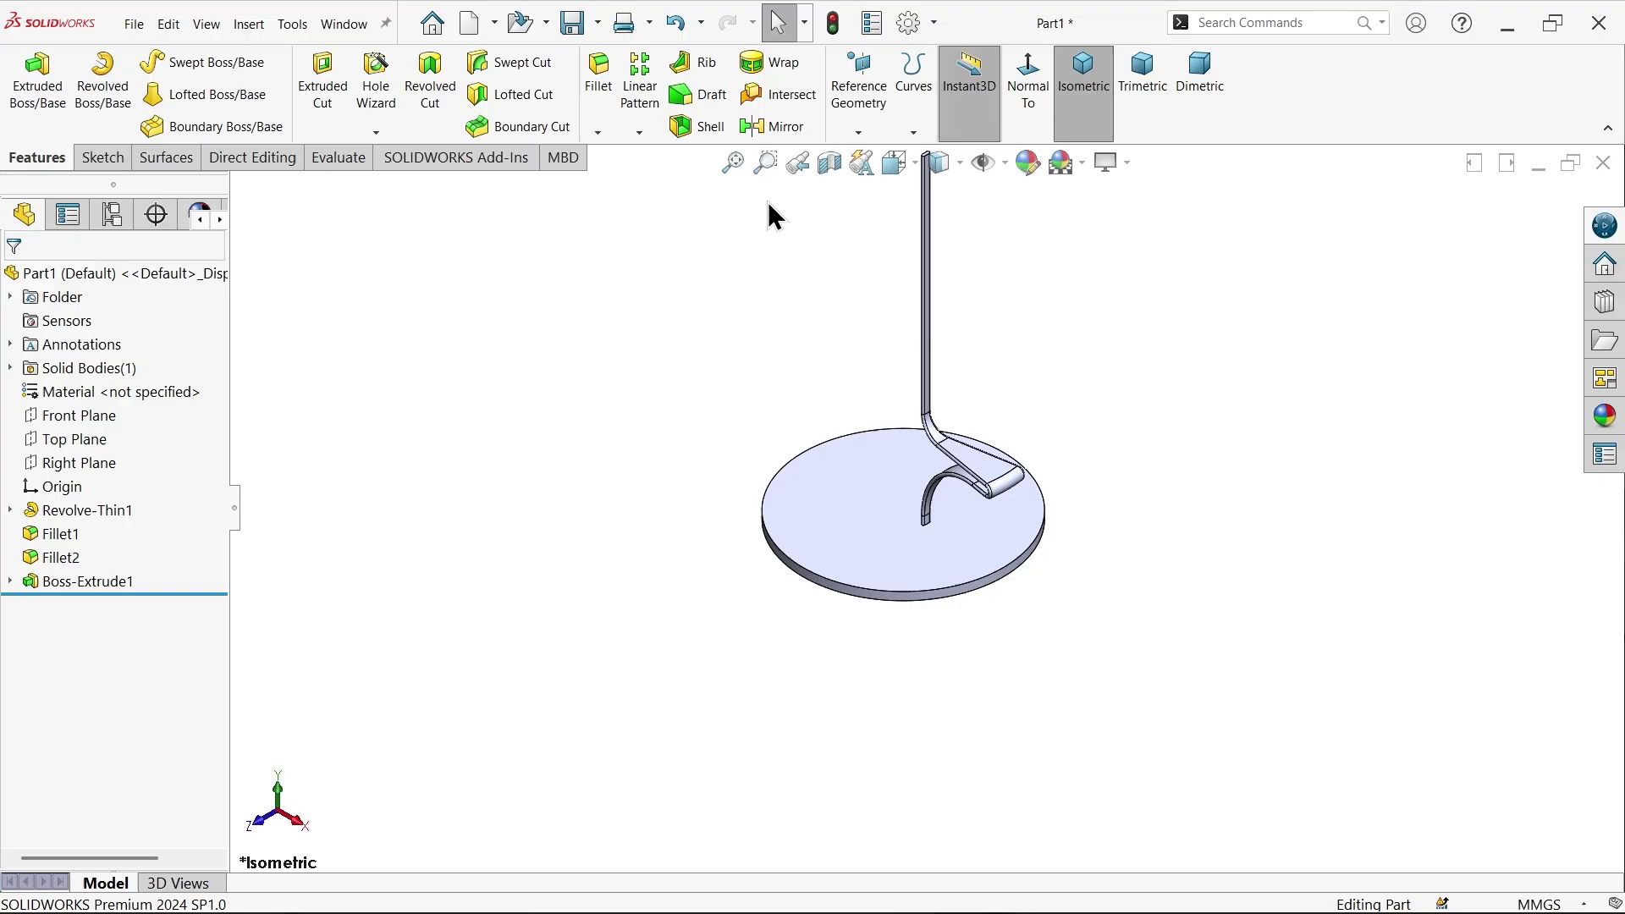
scroll(882, 267, down, 2)
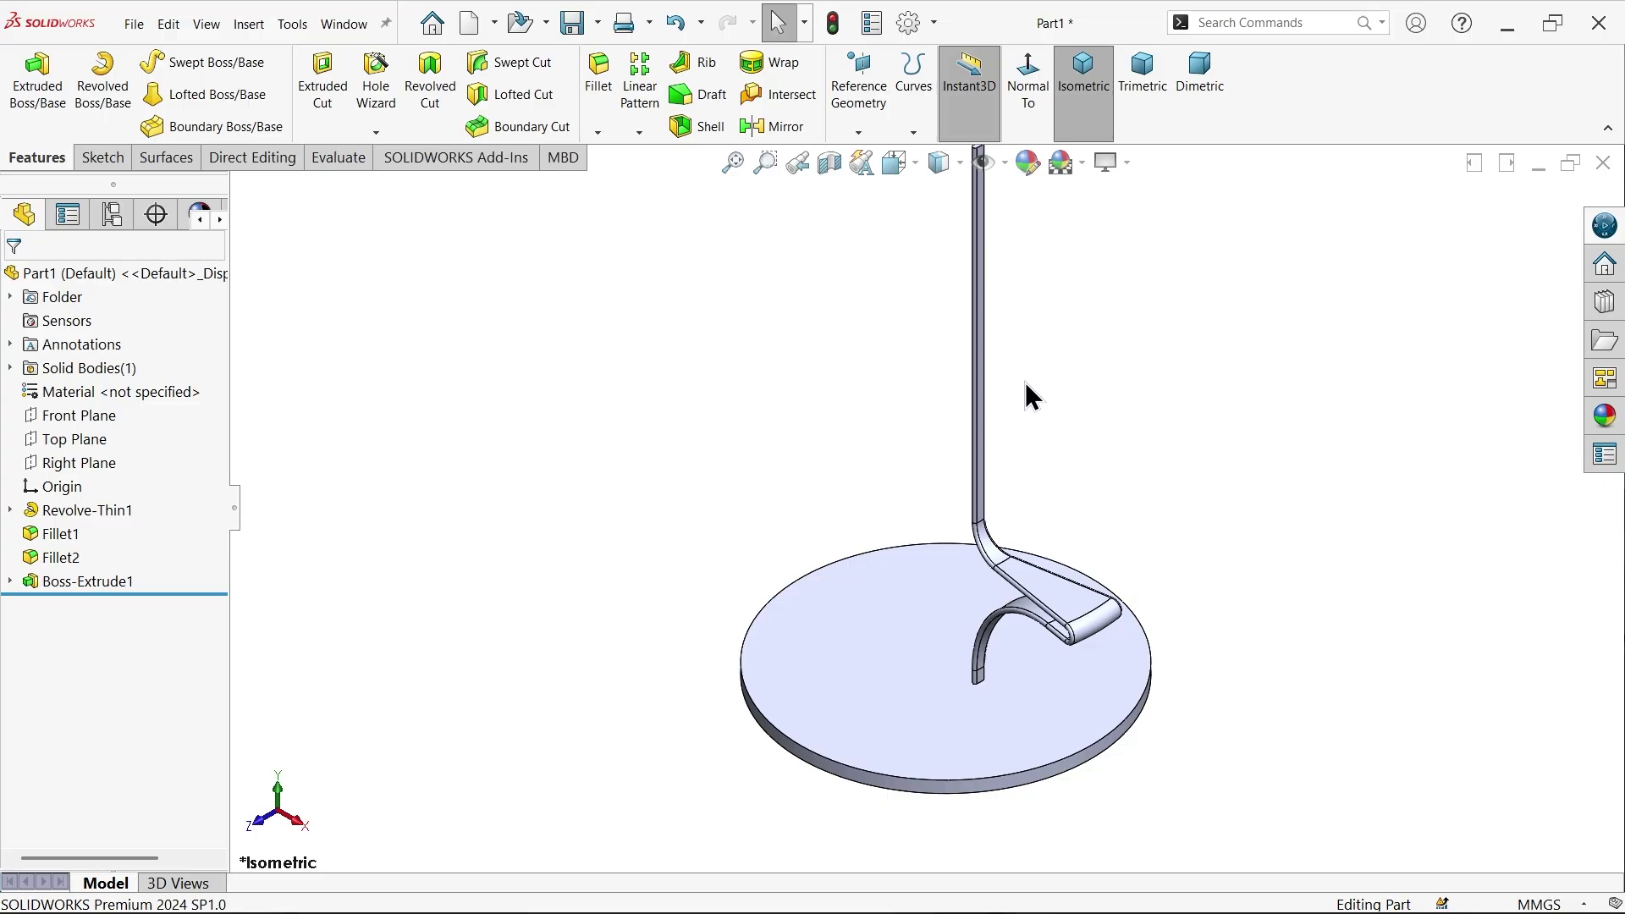
Start a circular pattern around the disc's circular edge with 20° spacing
click(640, 134)
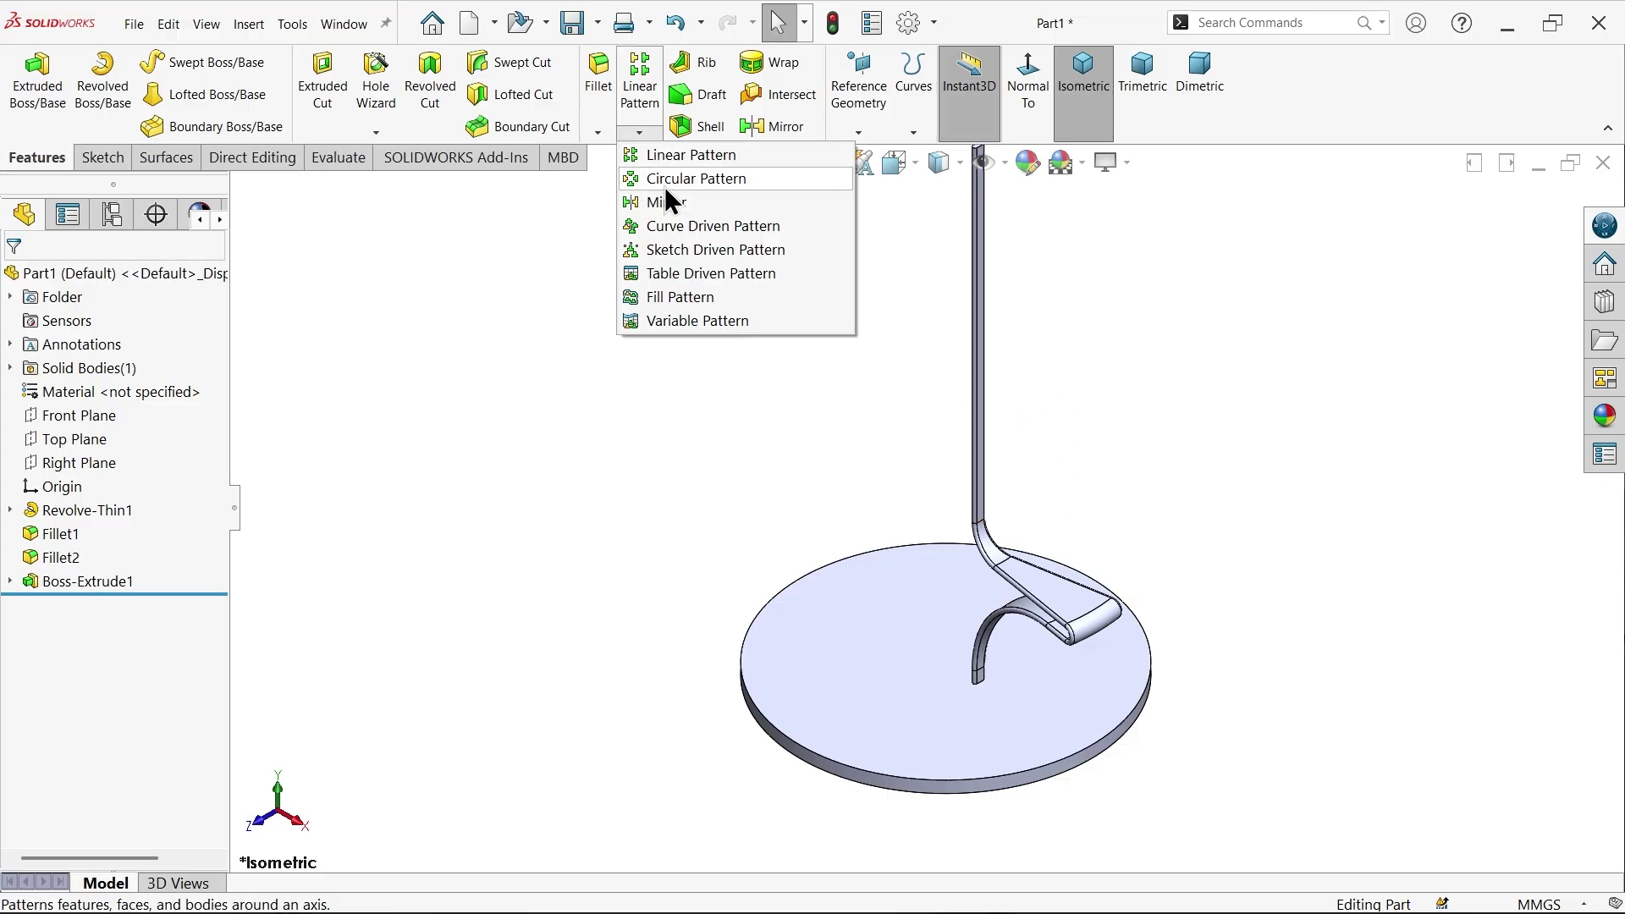
click(668, 186)
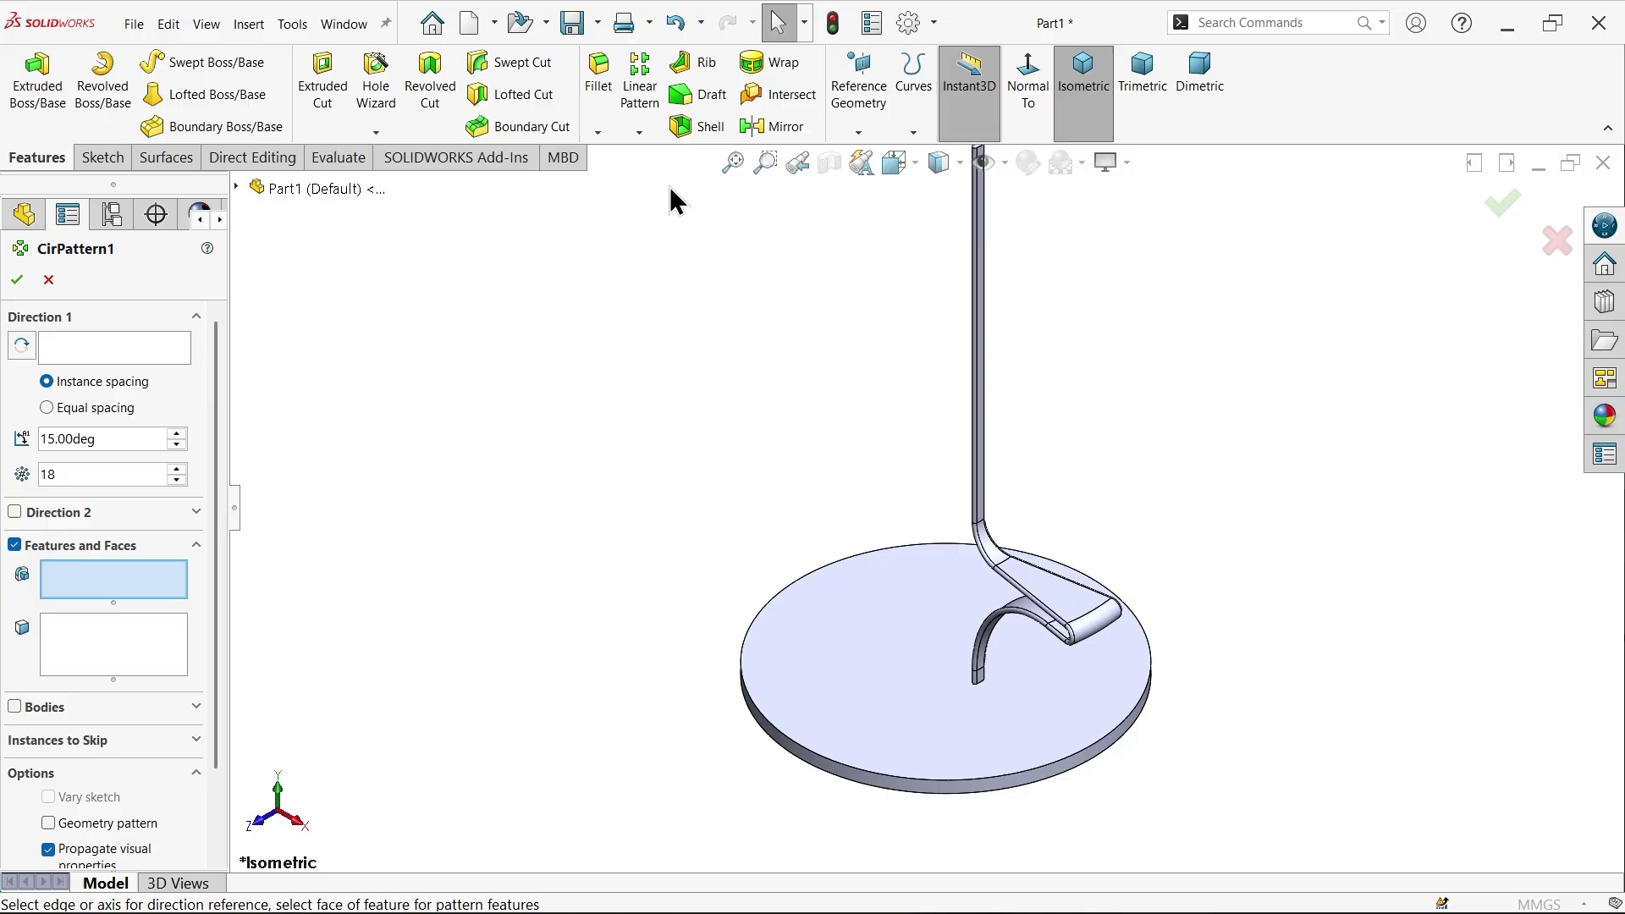
click(85, 353)
scroll(939, 719, down, 2)
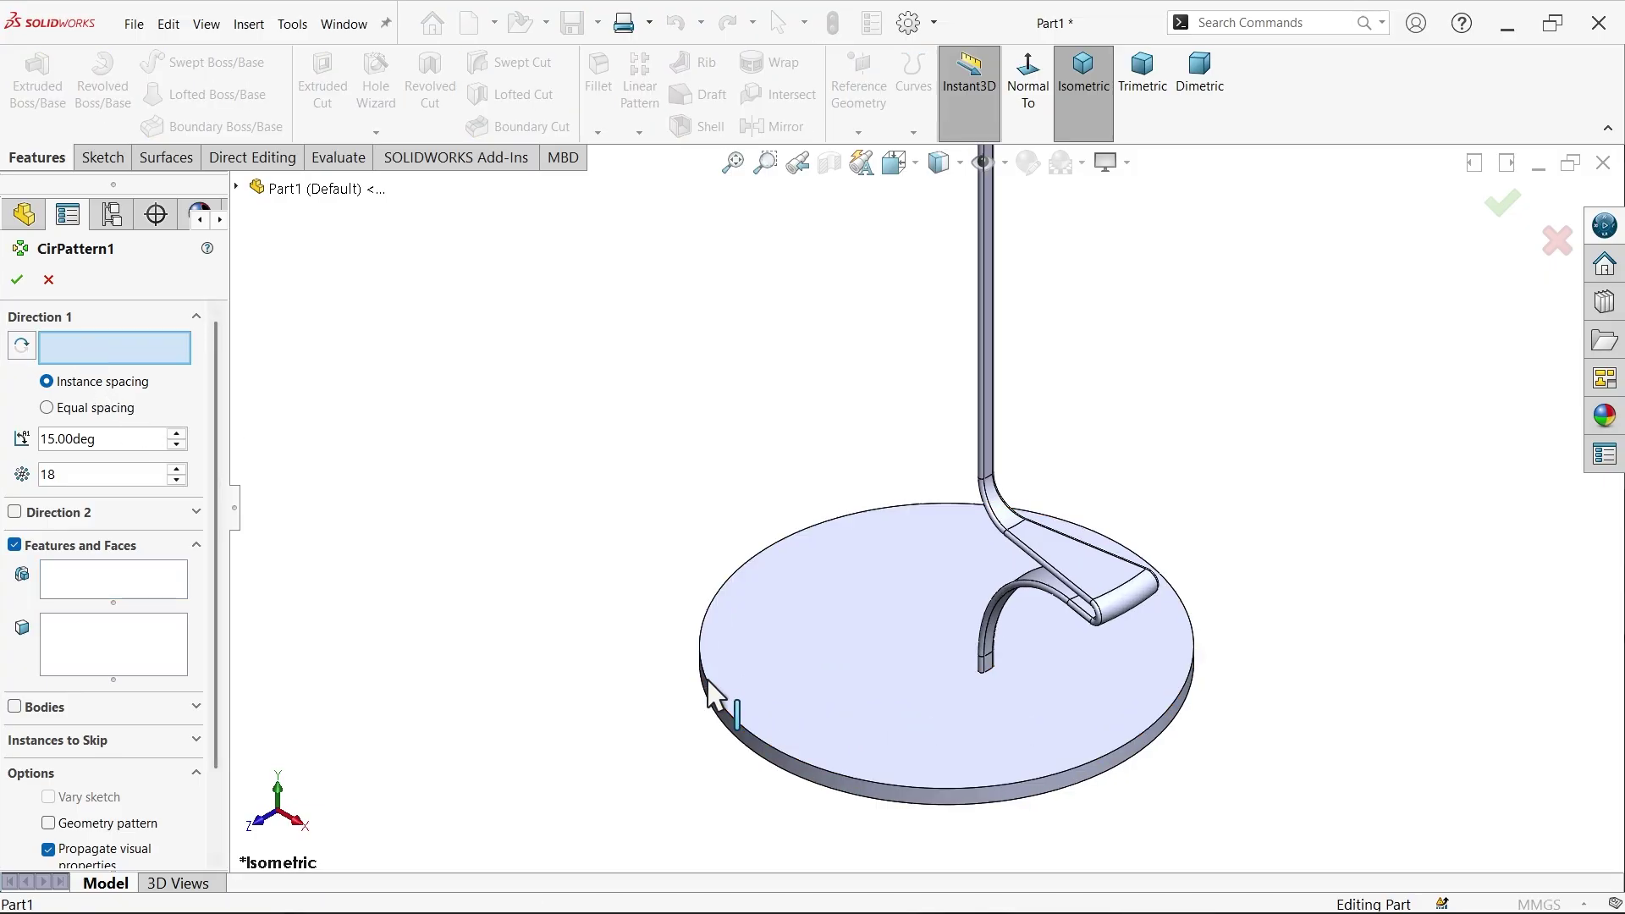
click(707, 681)
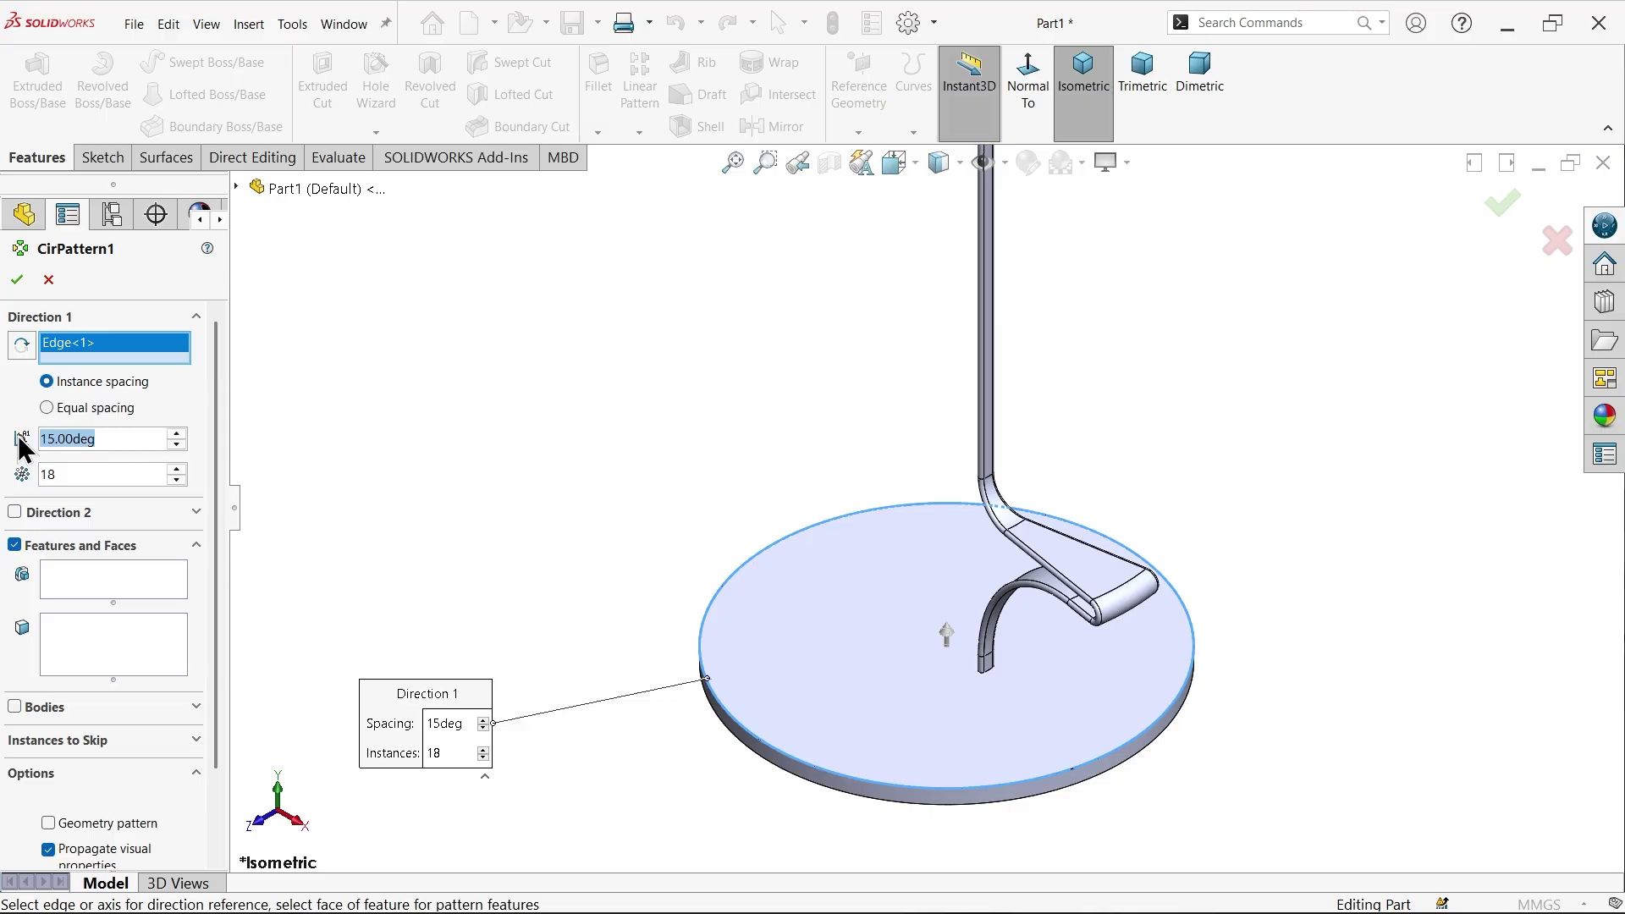
text(20)
key(Return)
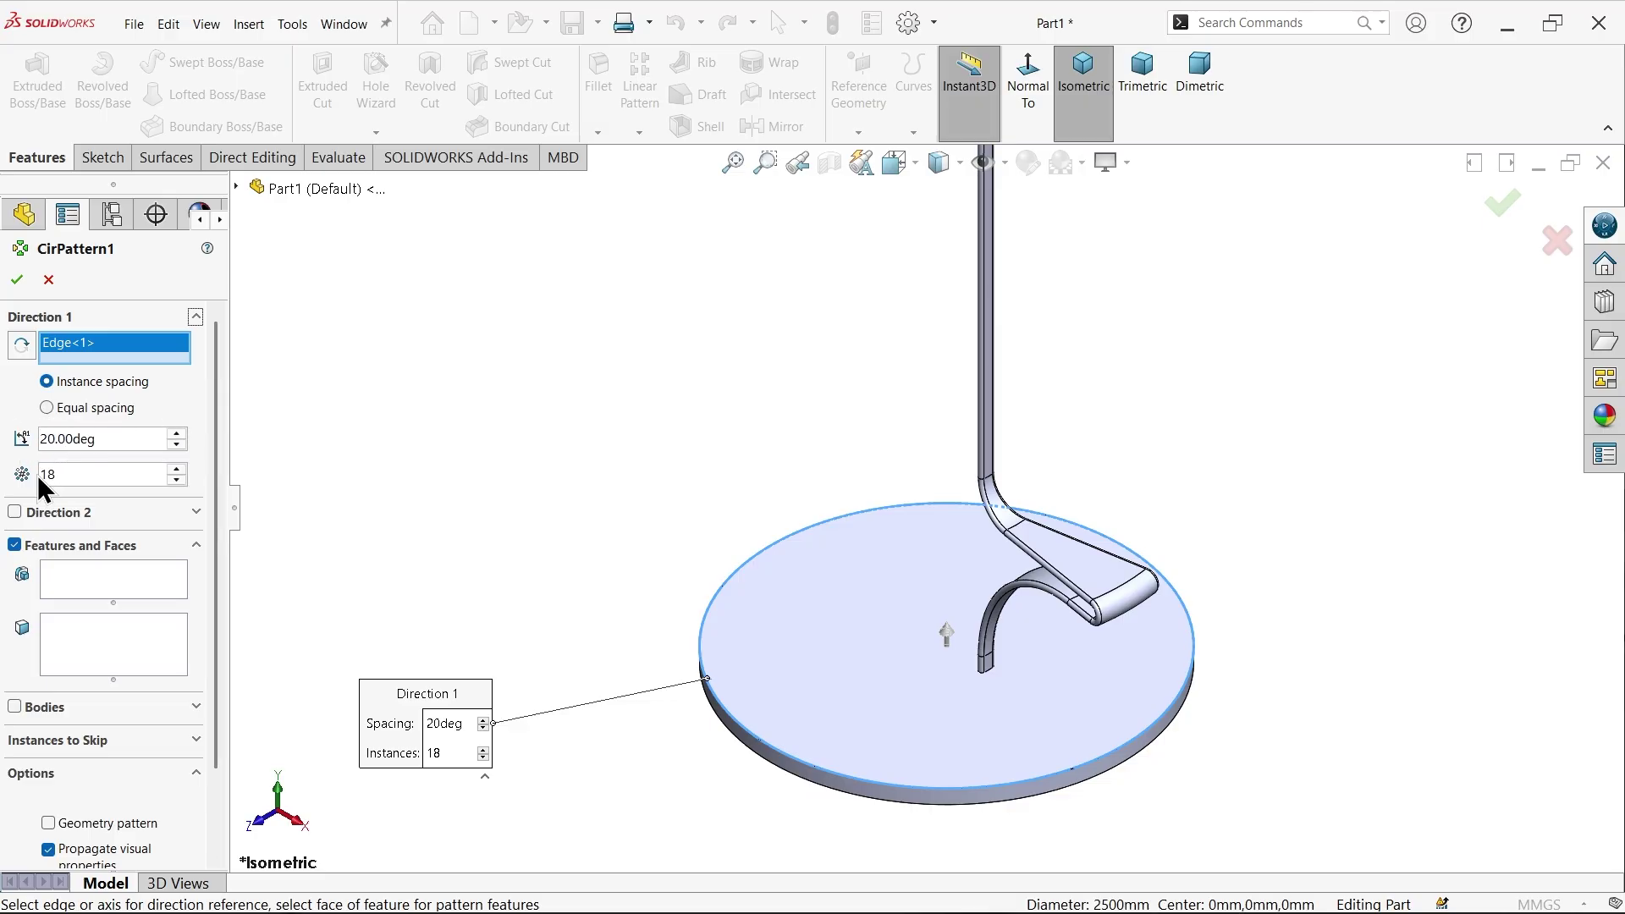
Add Revolve-Thin1, Fillet1 and Fillet2 as the features to pattern
click(65, 584)
scroll(1125, 616, down, 4)
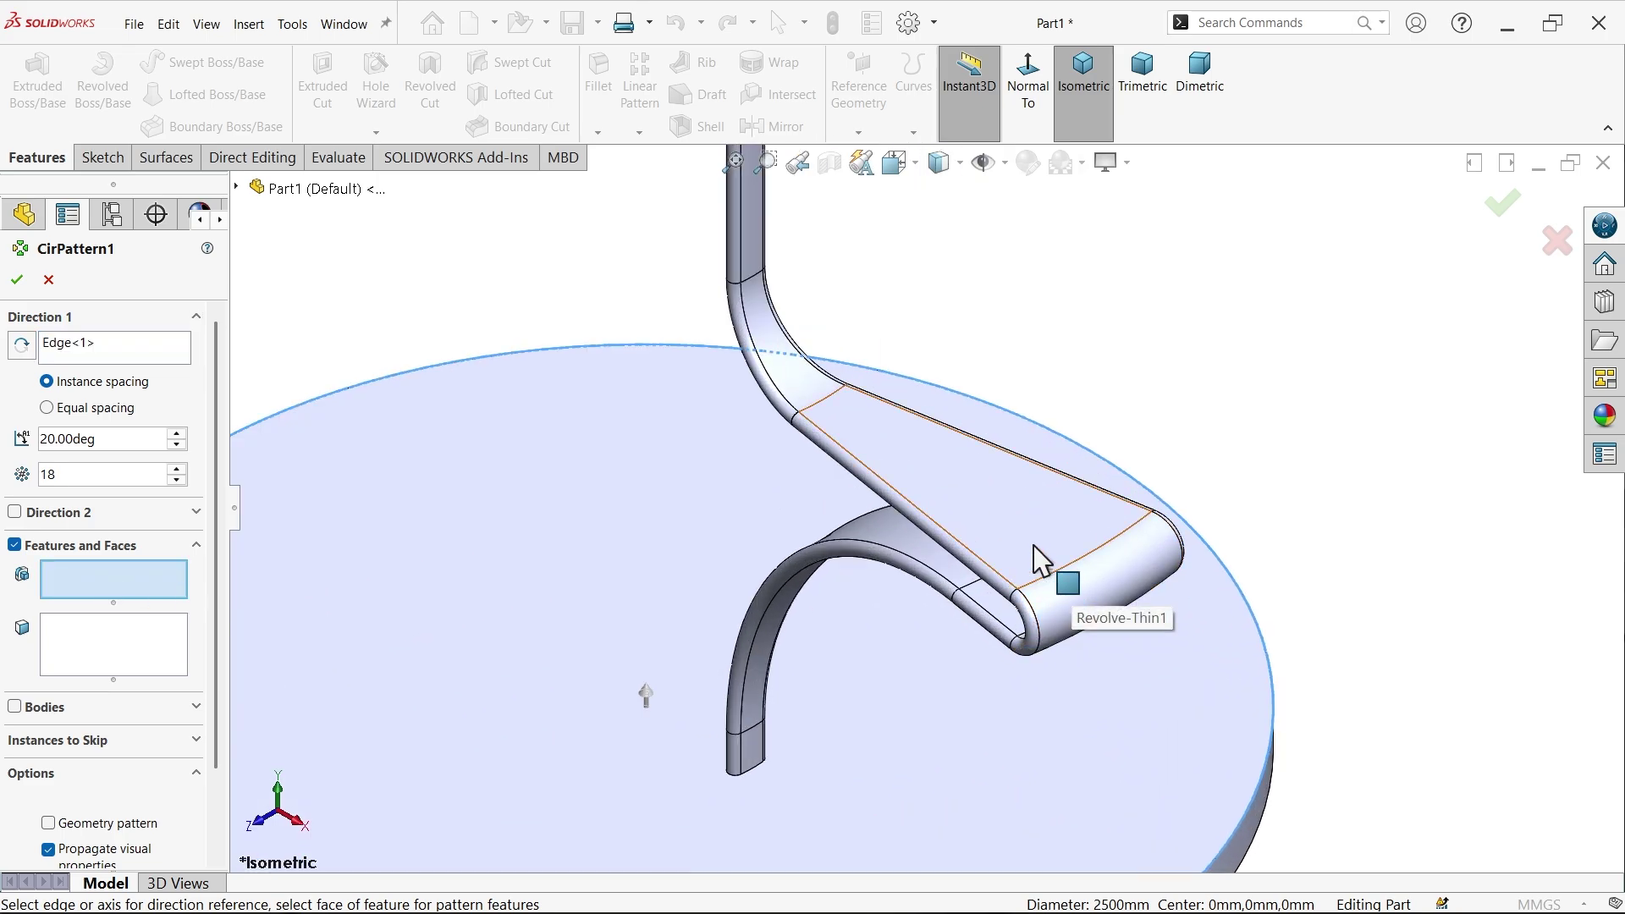
click(1042, 560)
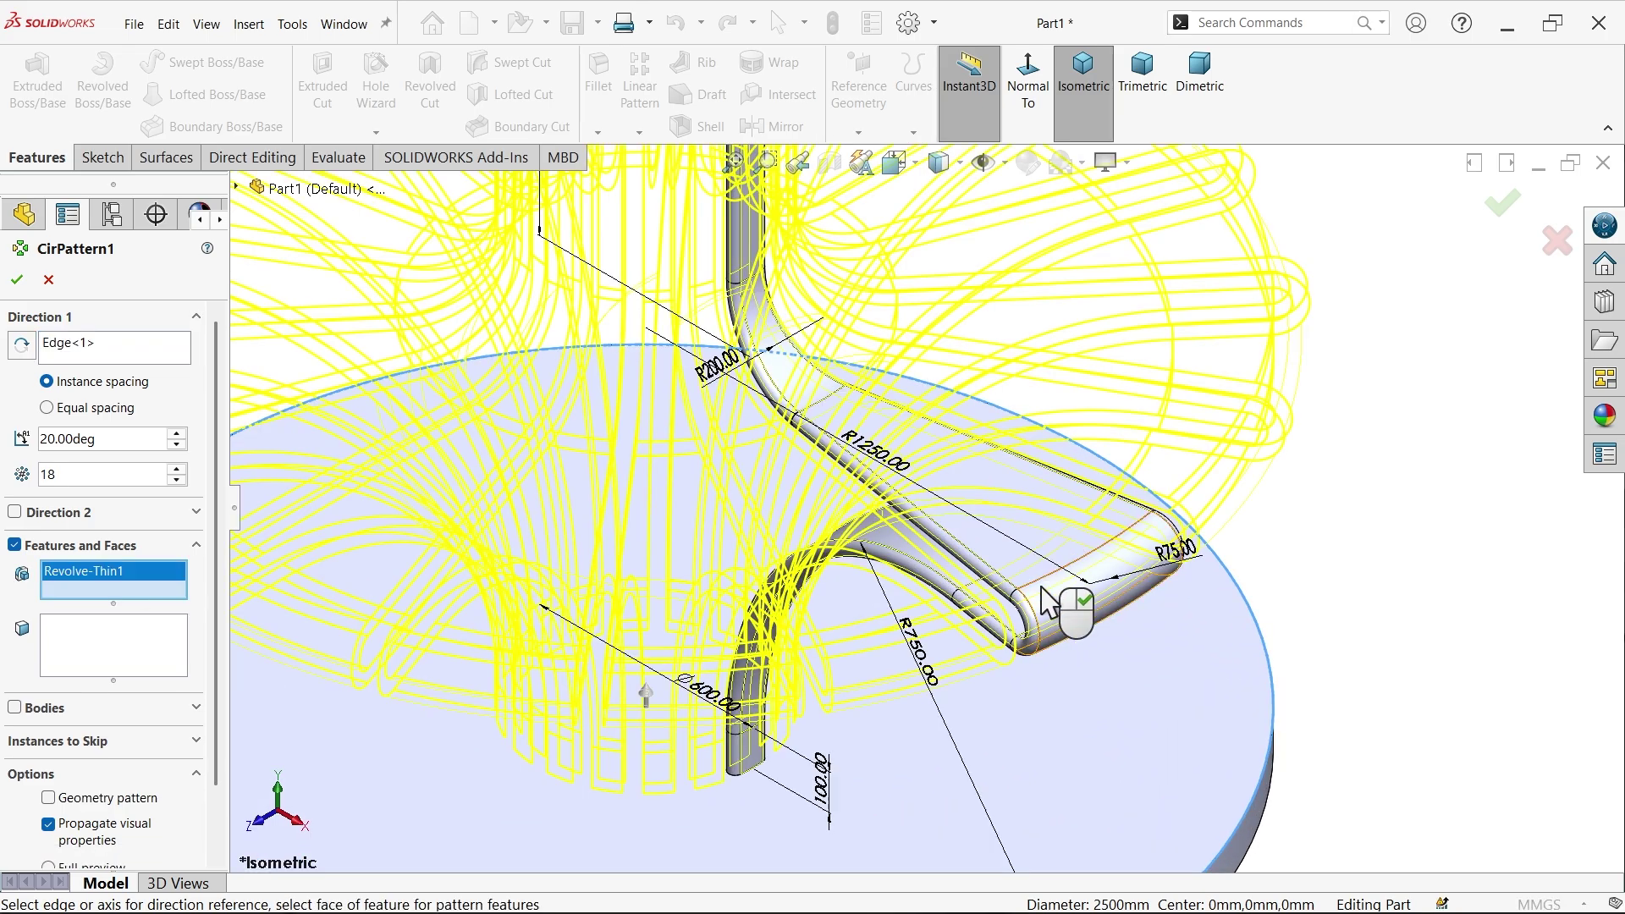
scroll(1015, 647, down, 3)
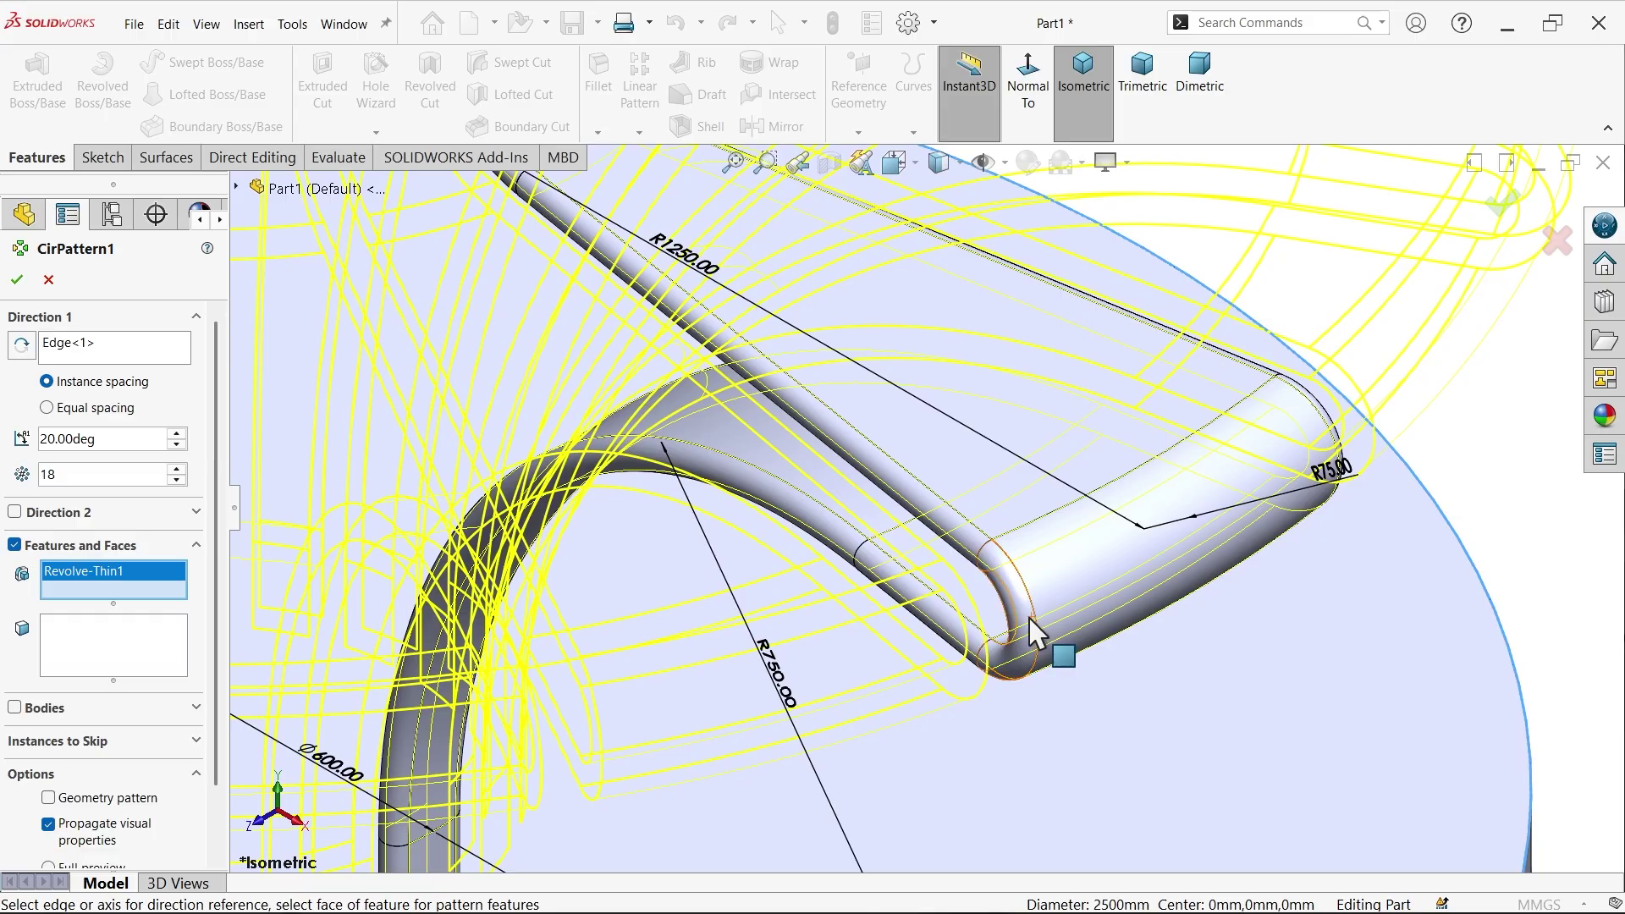
click(1034, 631)
scroll(1034, 630, up, 5)
middle_drag(1124, 499, 745, 542)
scroll(745, 542, down, 5)
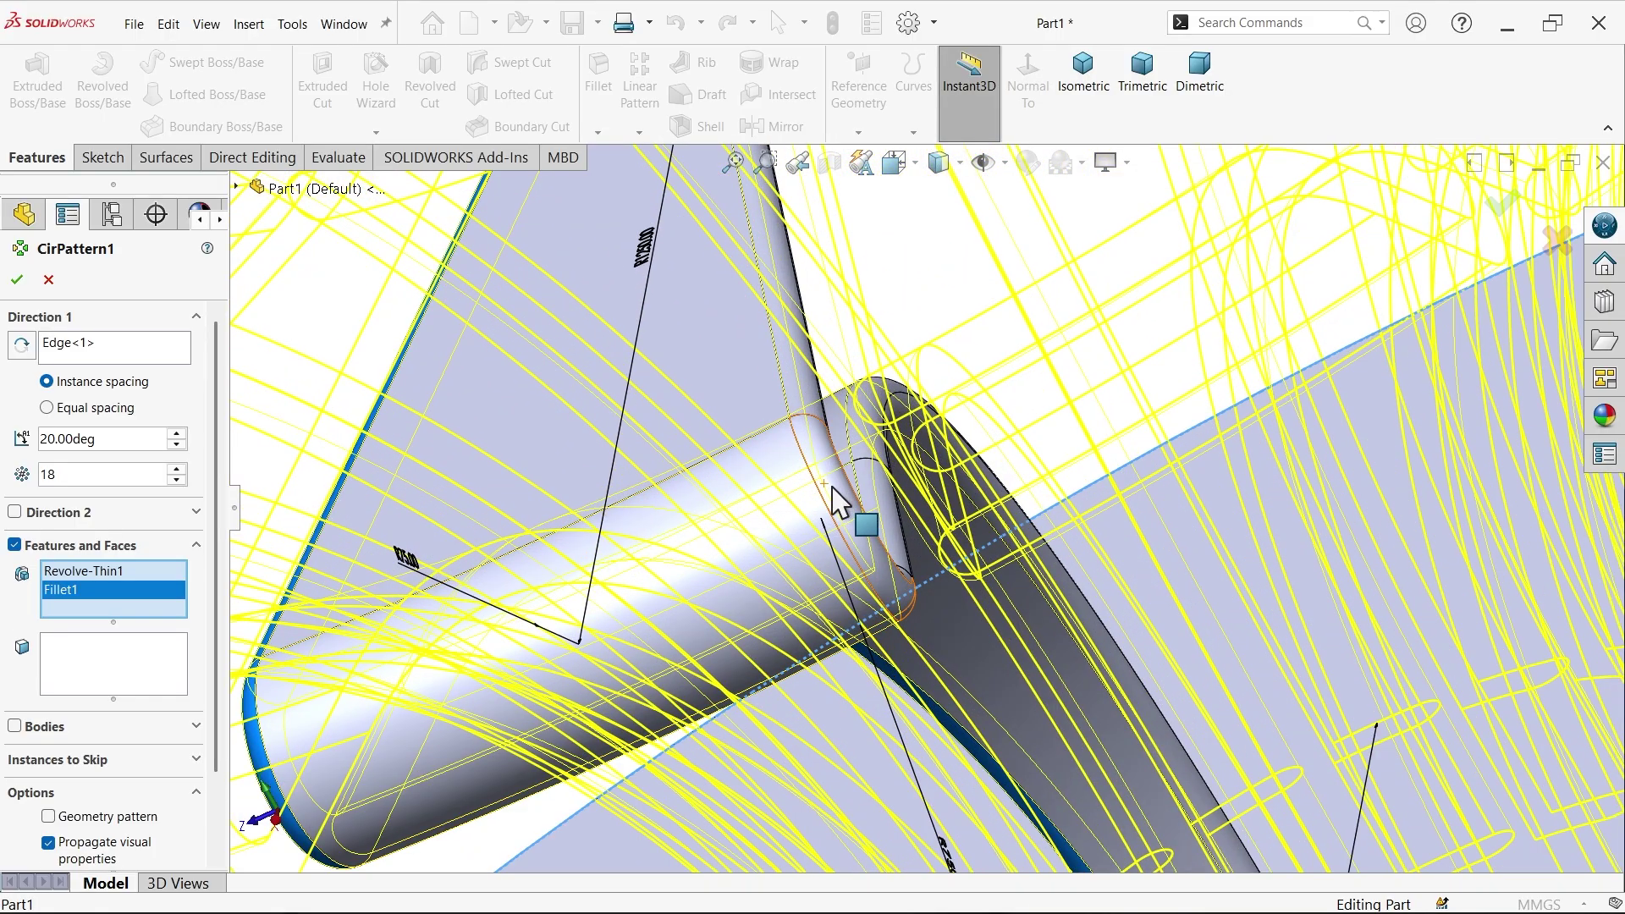
click(838, 501)
click(1095, 67)
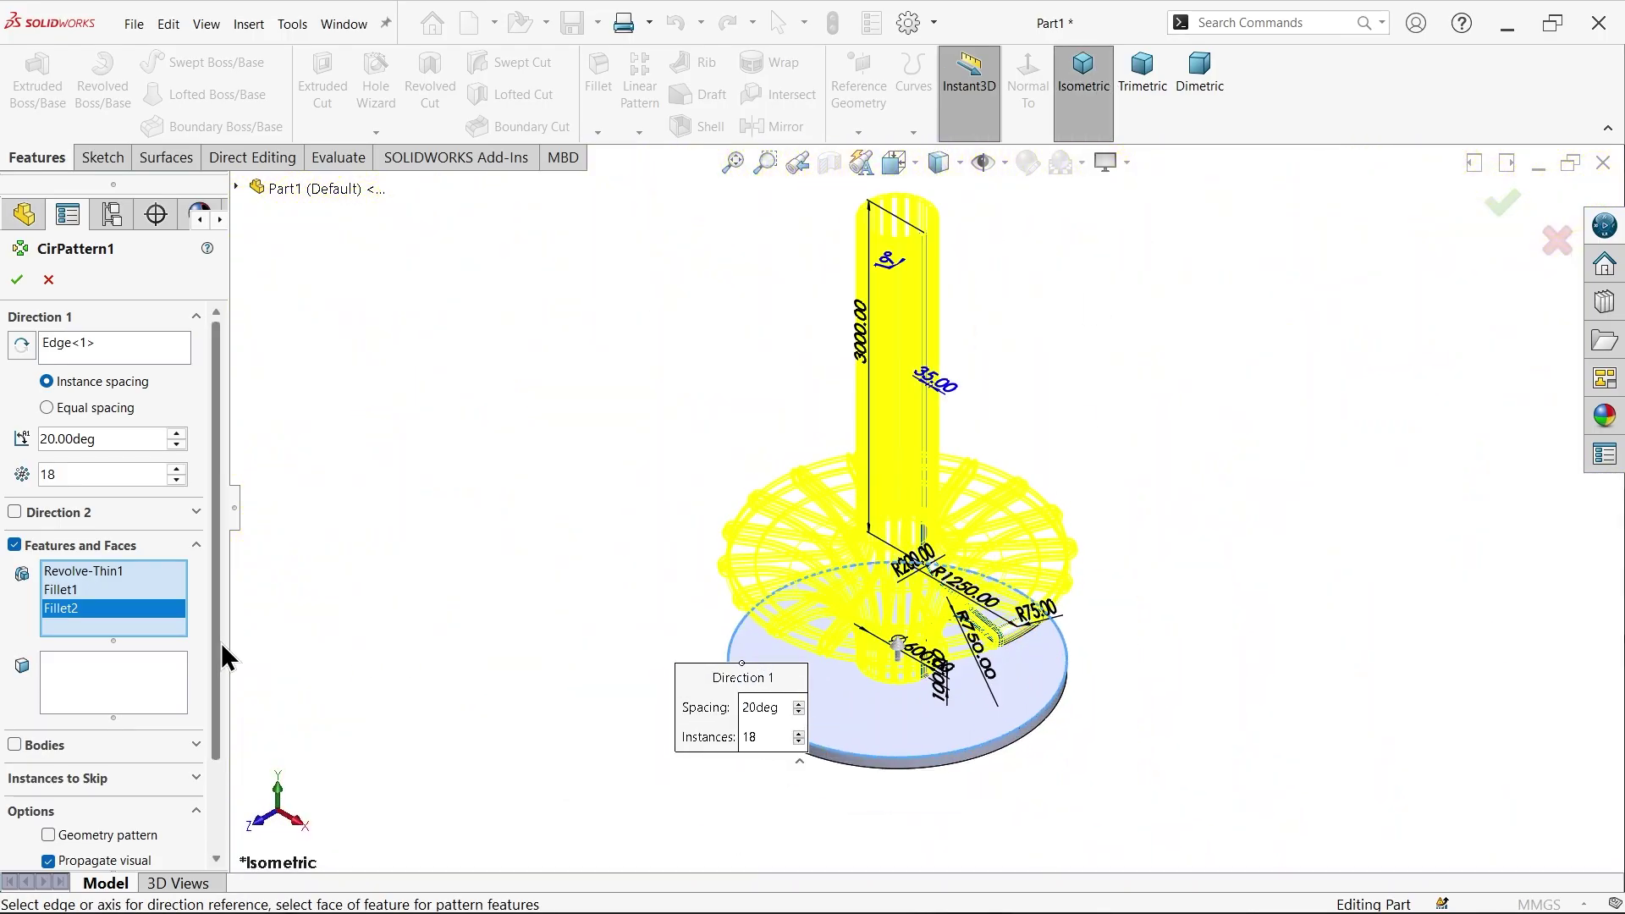
Enable Instances to Vary so the 100 mm D2@Sketch1 height grows 150 mm per instance
drag(221, 642, 17, 855)
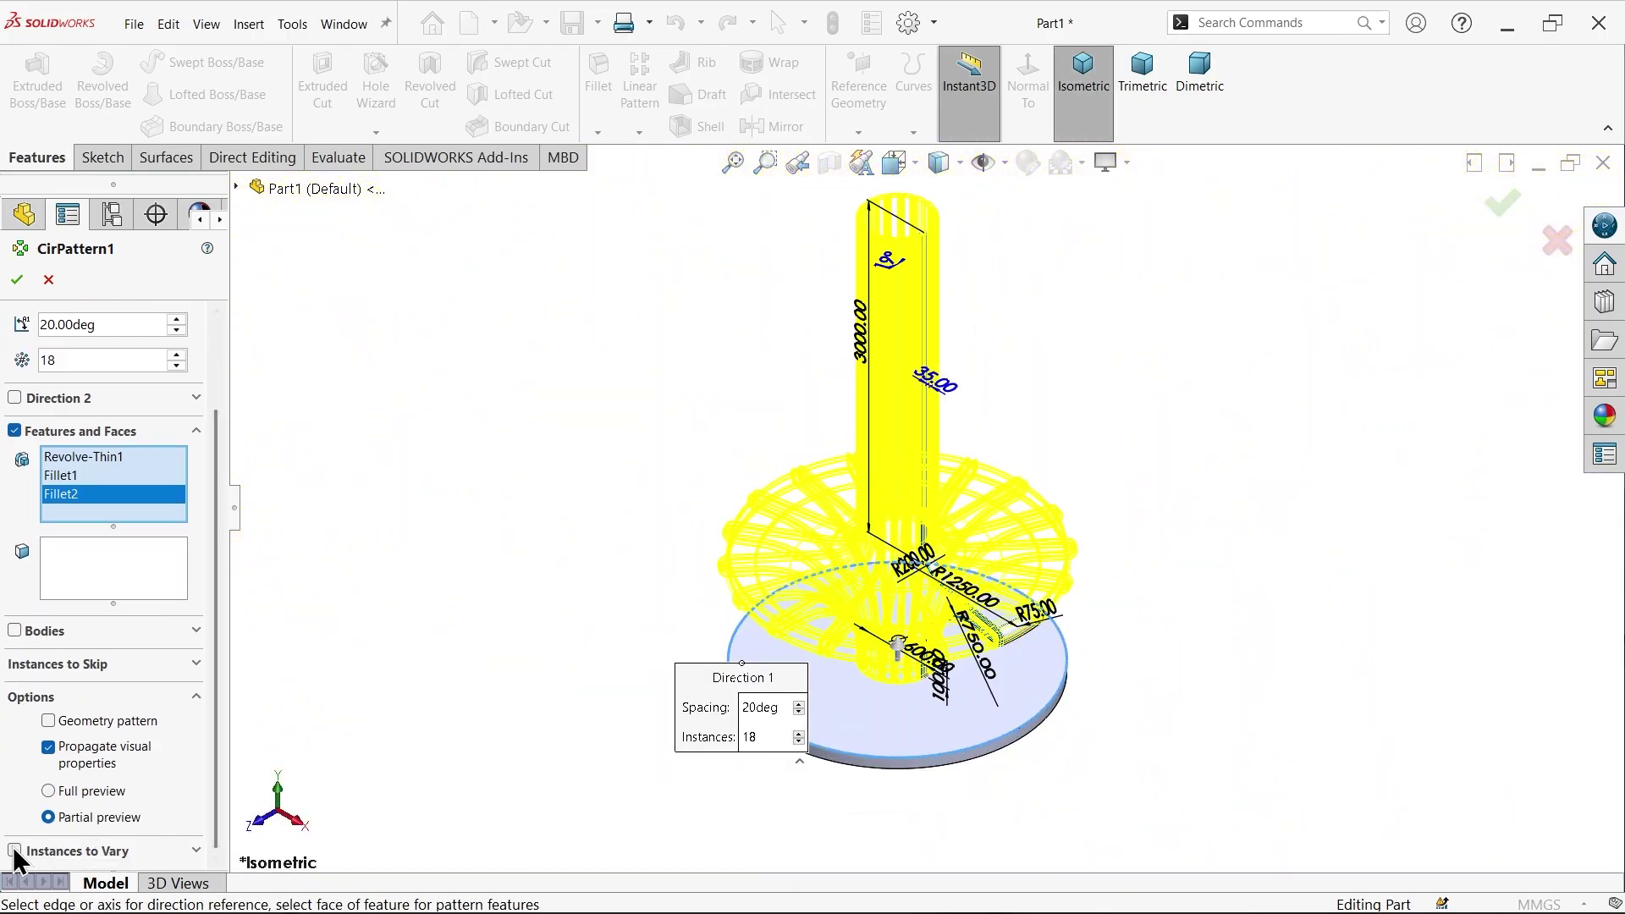
click(15, 851)
drag(223, 637, 205, 791)
scroll(939, 709, down, 5)
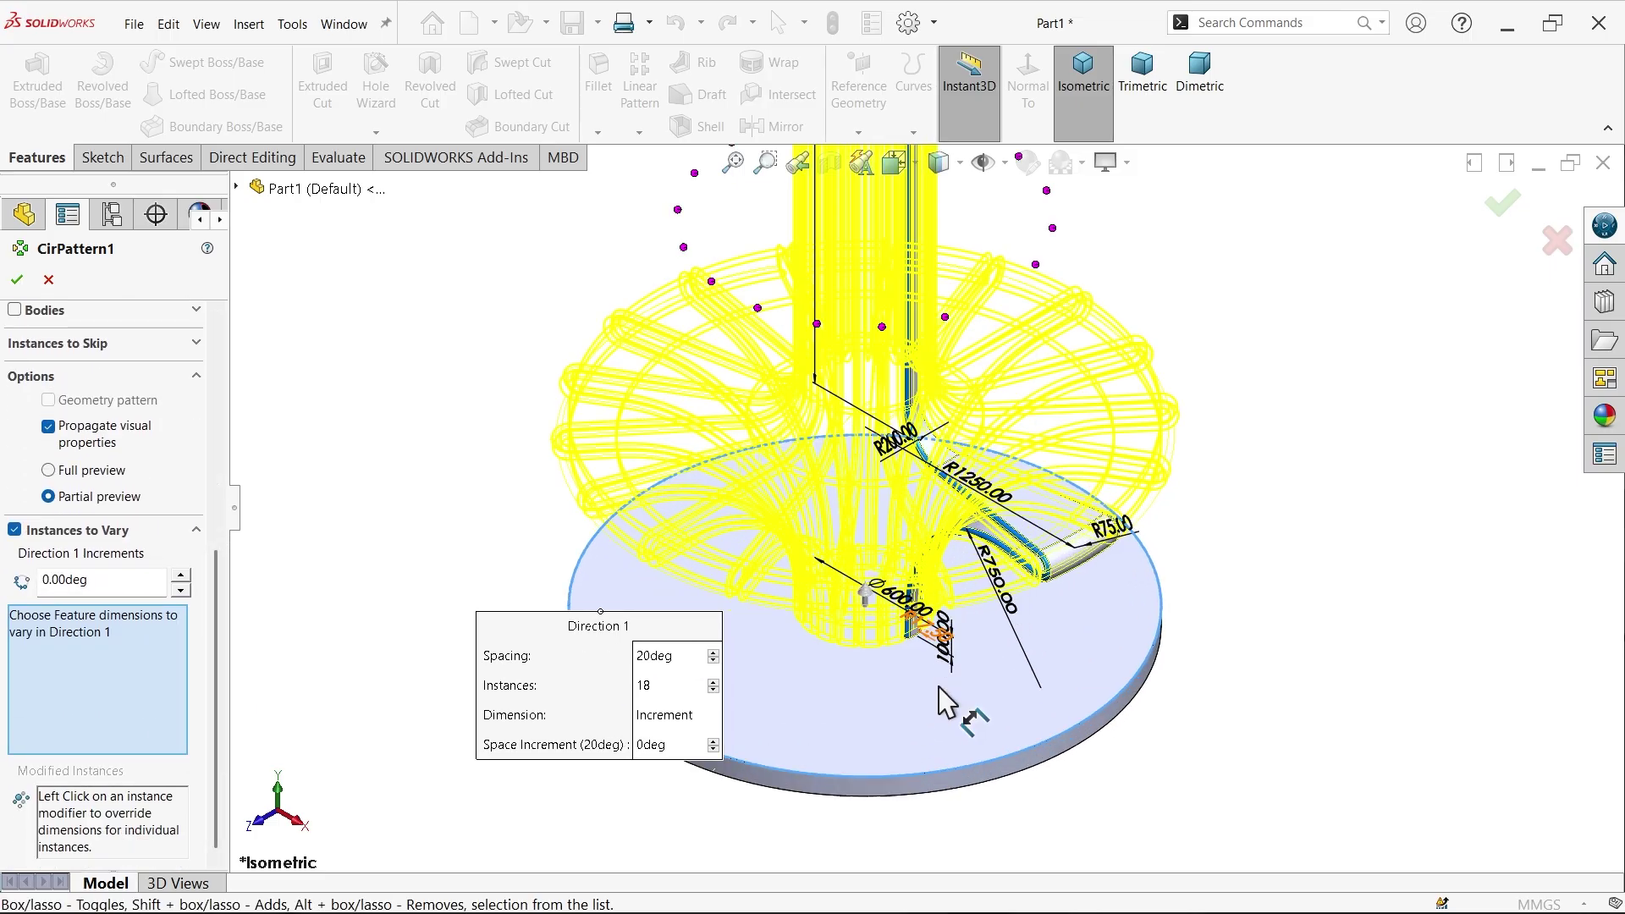
scroll(899, 596, down, 3)
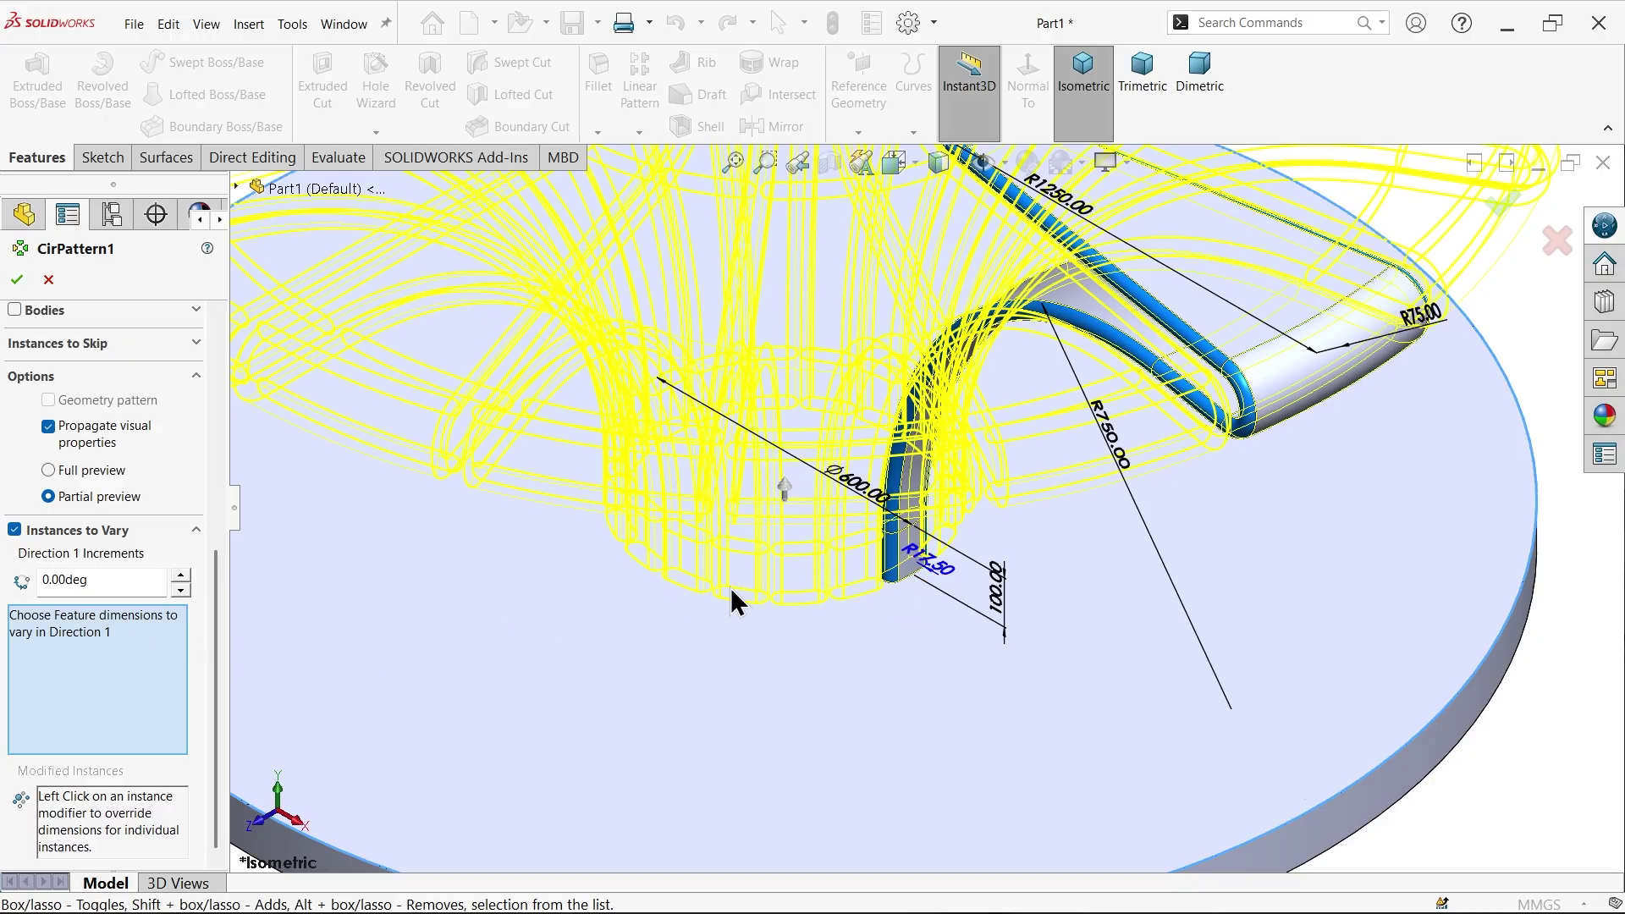
click(1000, 609)
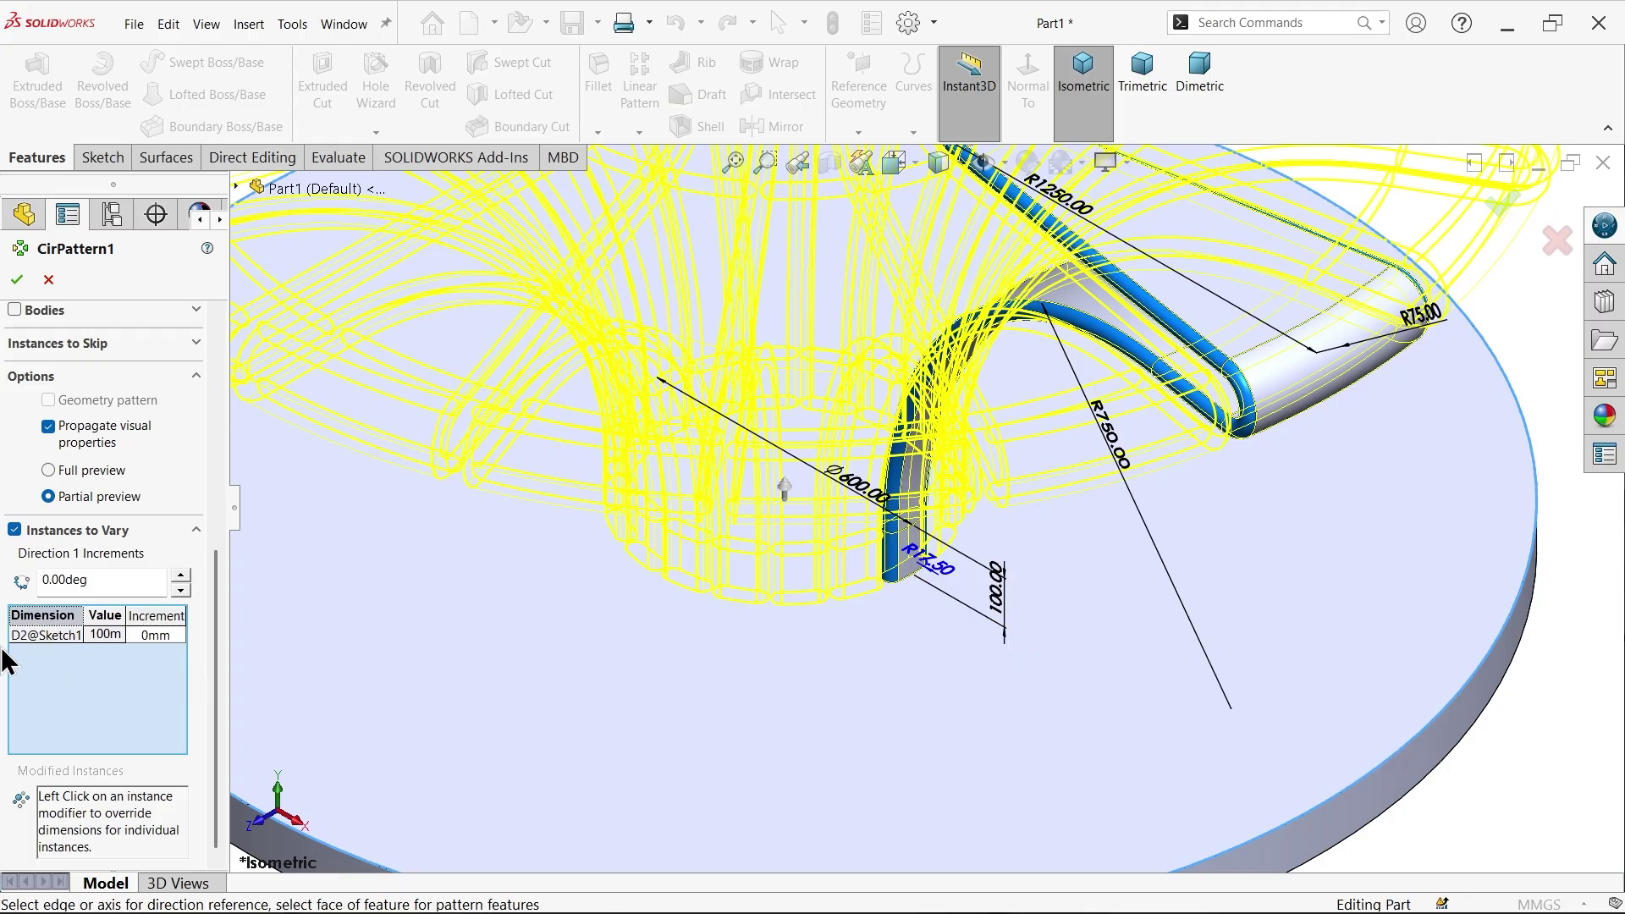
click(157, 635)
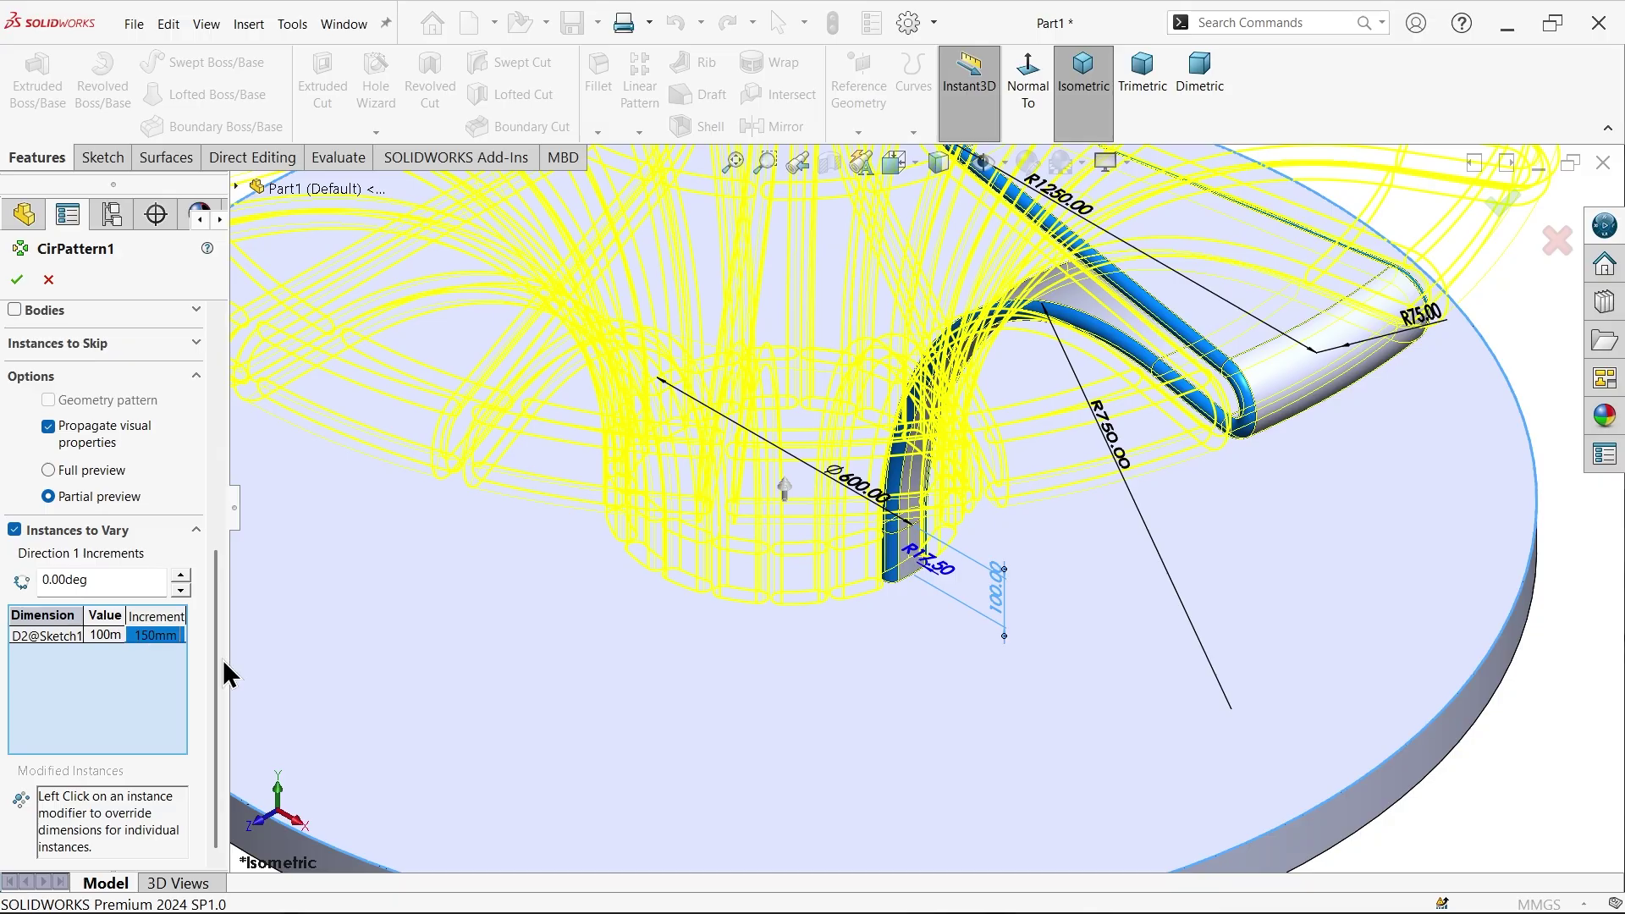
key(Return)
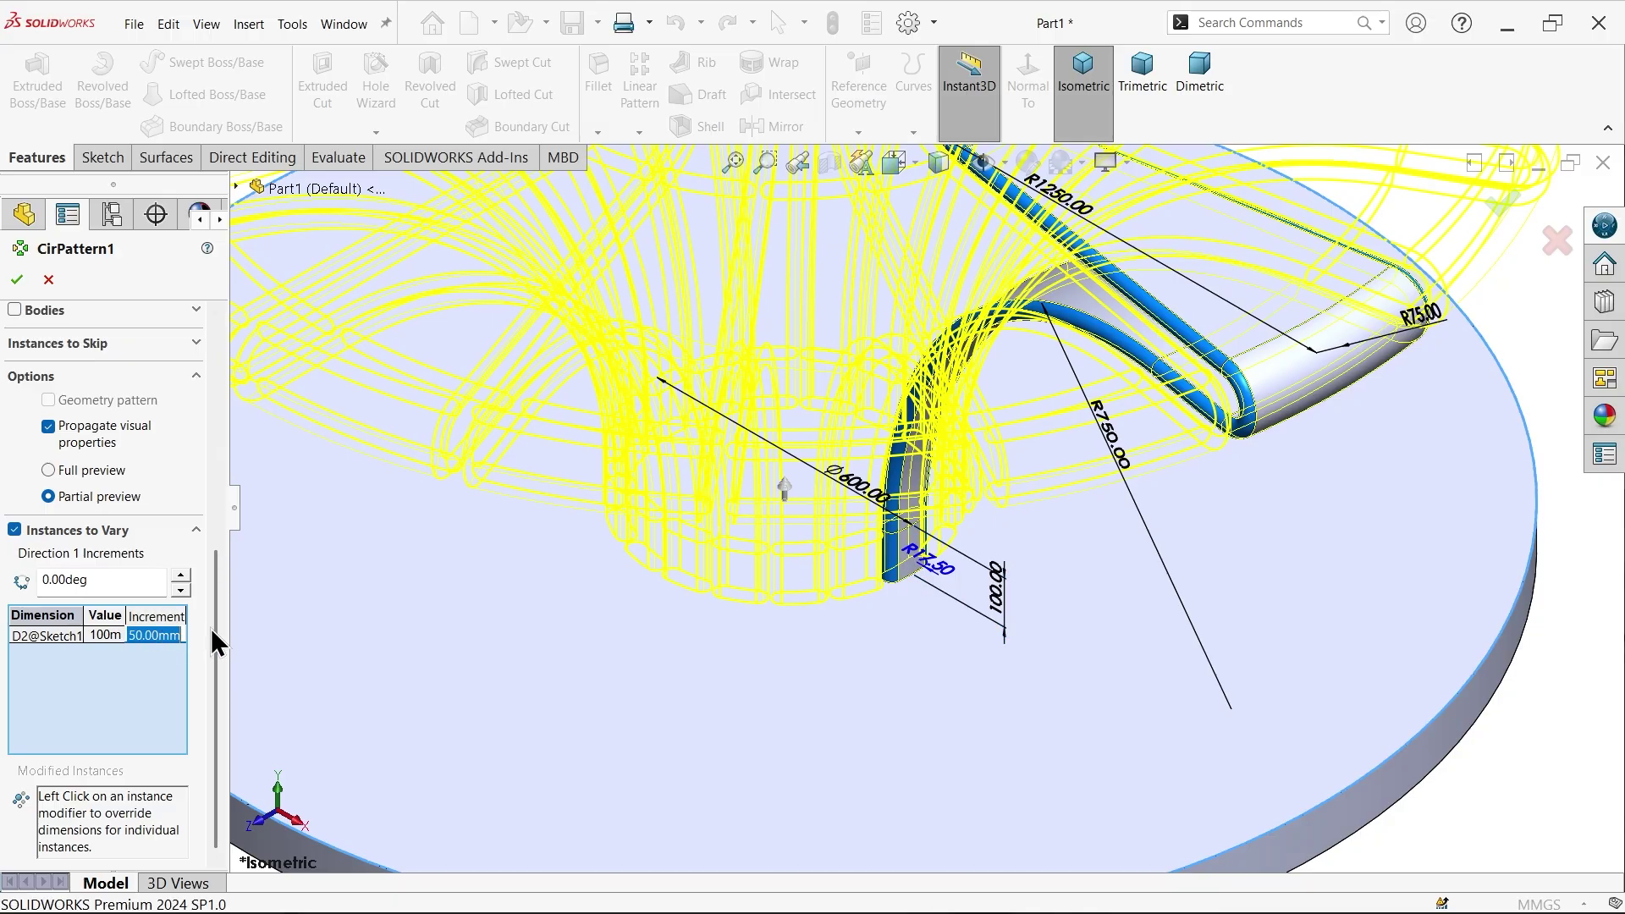
text(150)
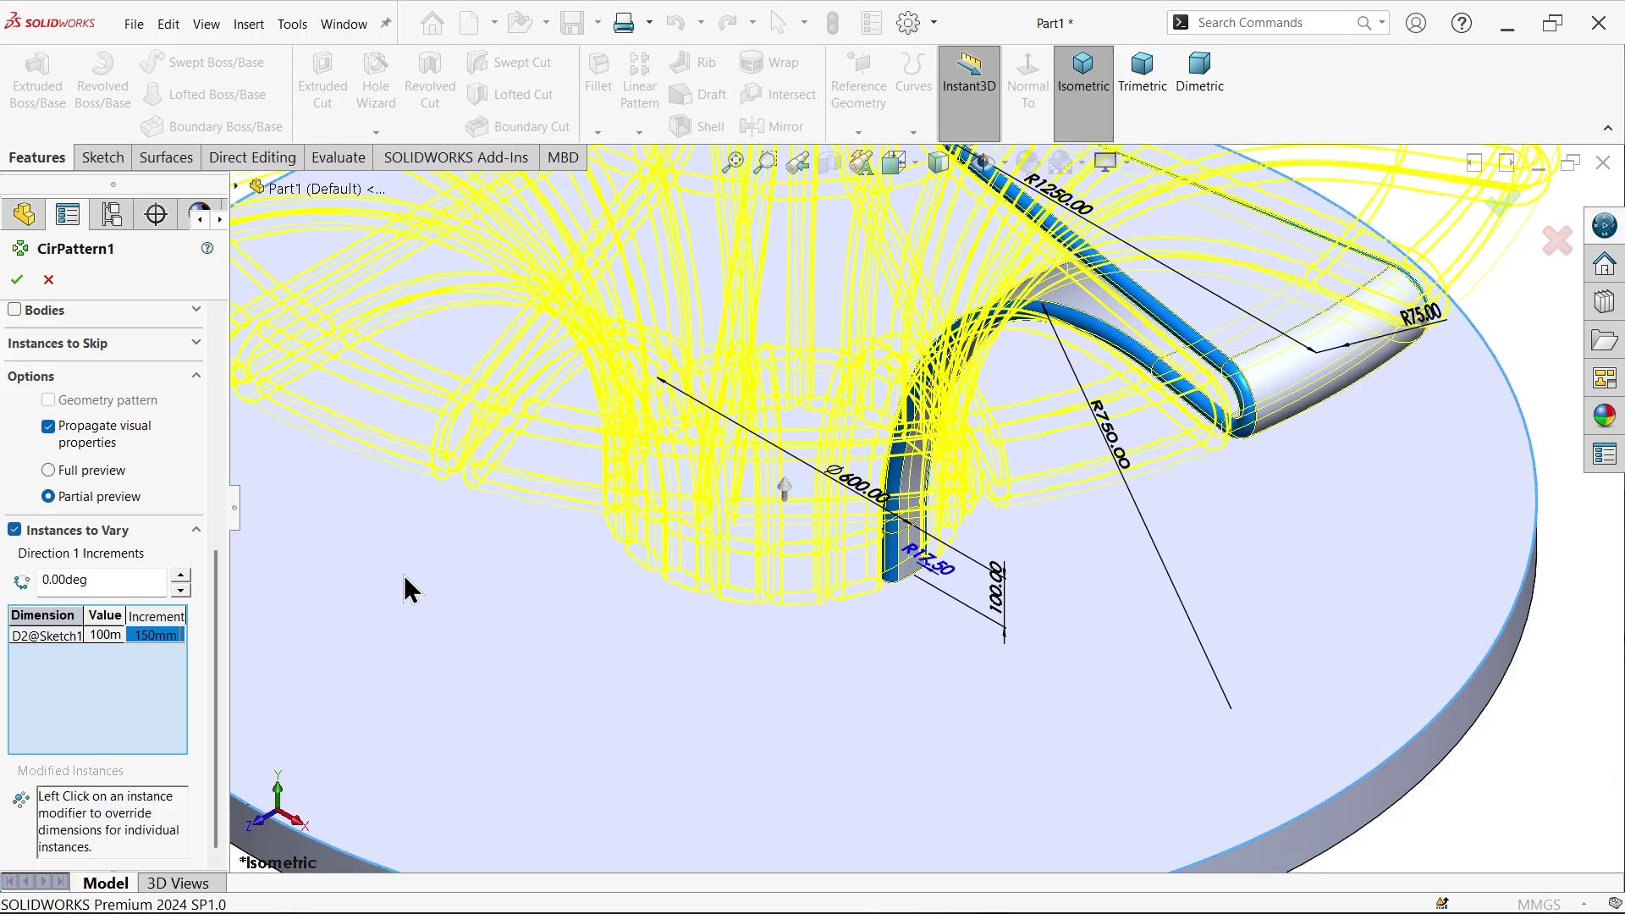
scroll(553, 627, up, 8)
scroll(951, 459, down, 4)
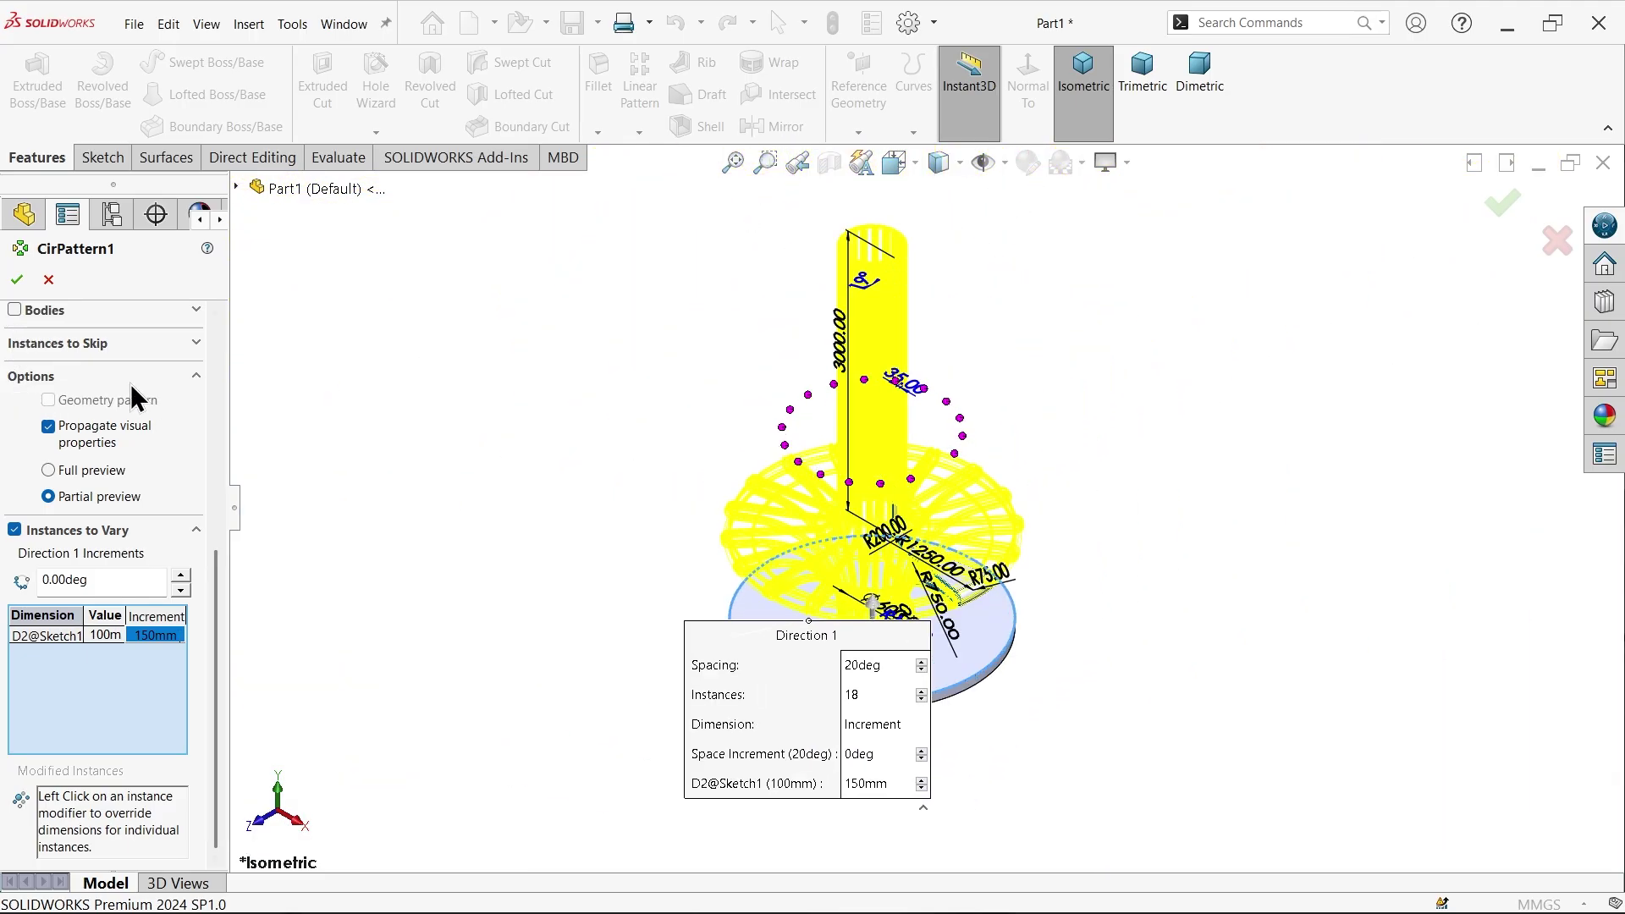
Apply CirPattern1, then orbit and fit the view to inspect the 18 spiraling treads
click(17, 280)
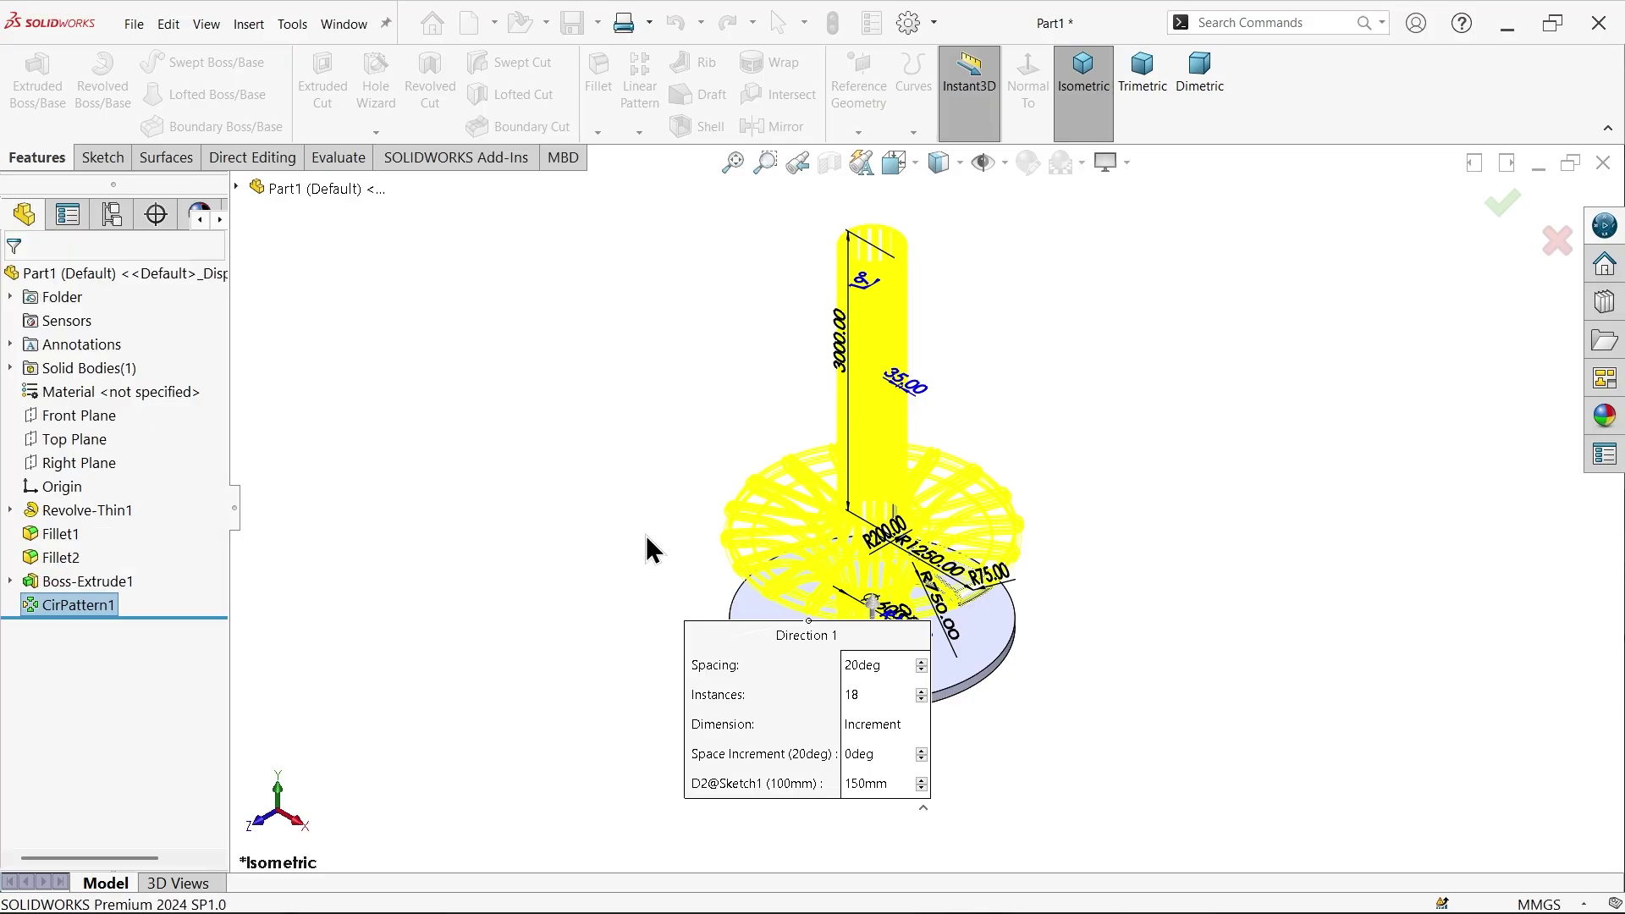
middle_drag(787, 519, 1011, 390)
scroll(1005, 379, up, 2)
middle_drag(968, 453, 922, 423)
scroll(758, 363, down, 3)
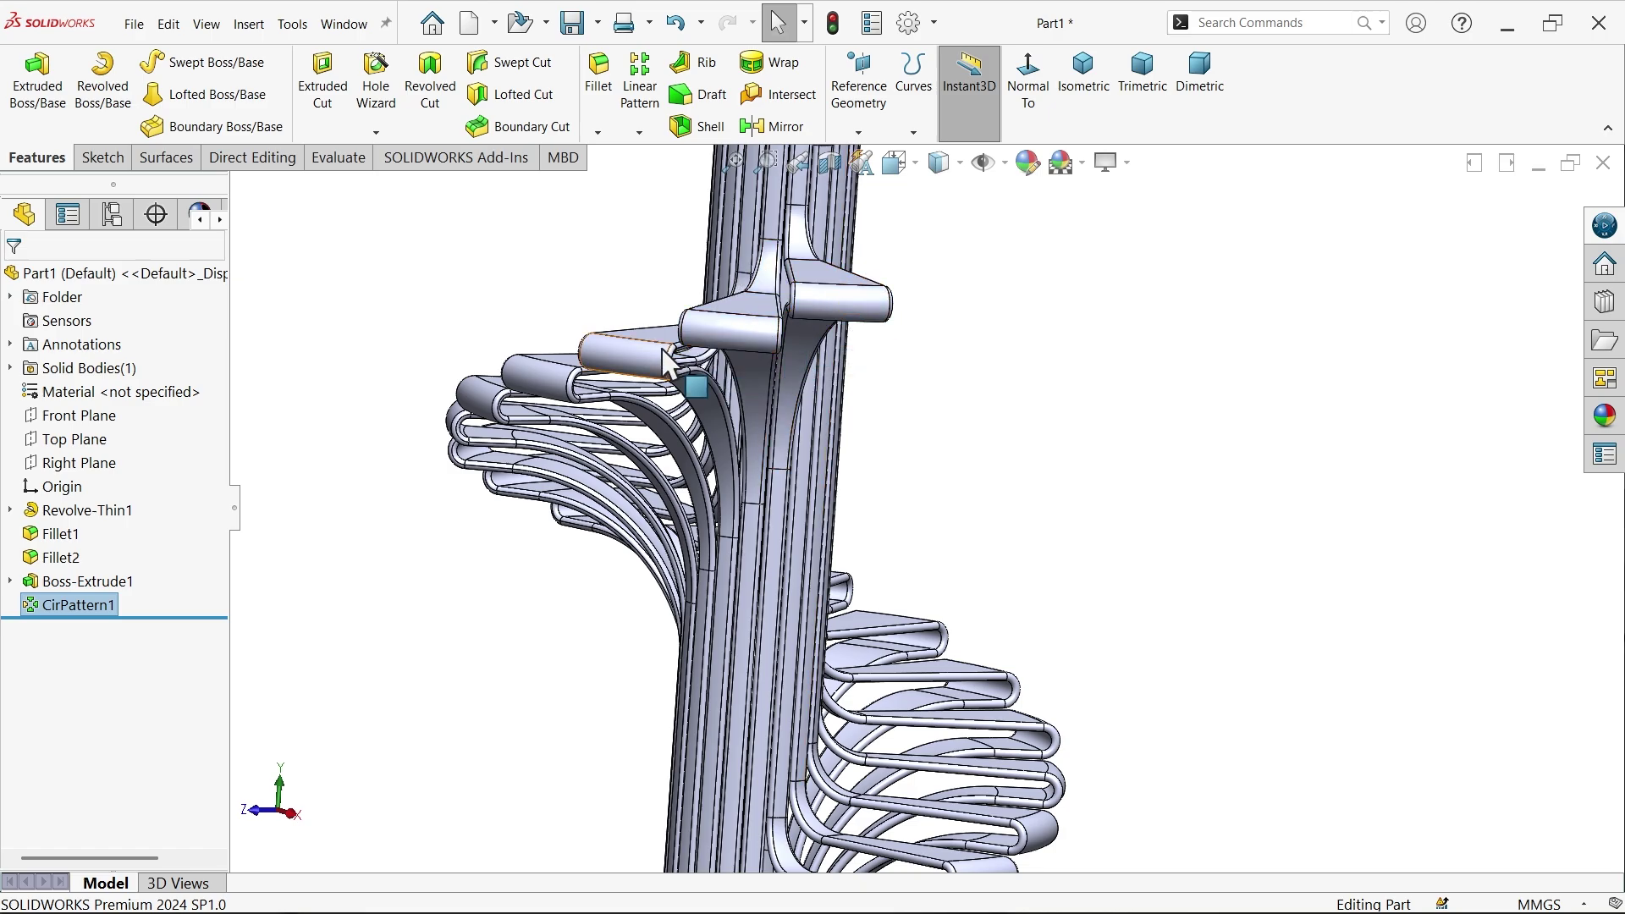
middle_drag(735, 405, 720, 512)
key(f)
scroll(950, 479, down, 3)
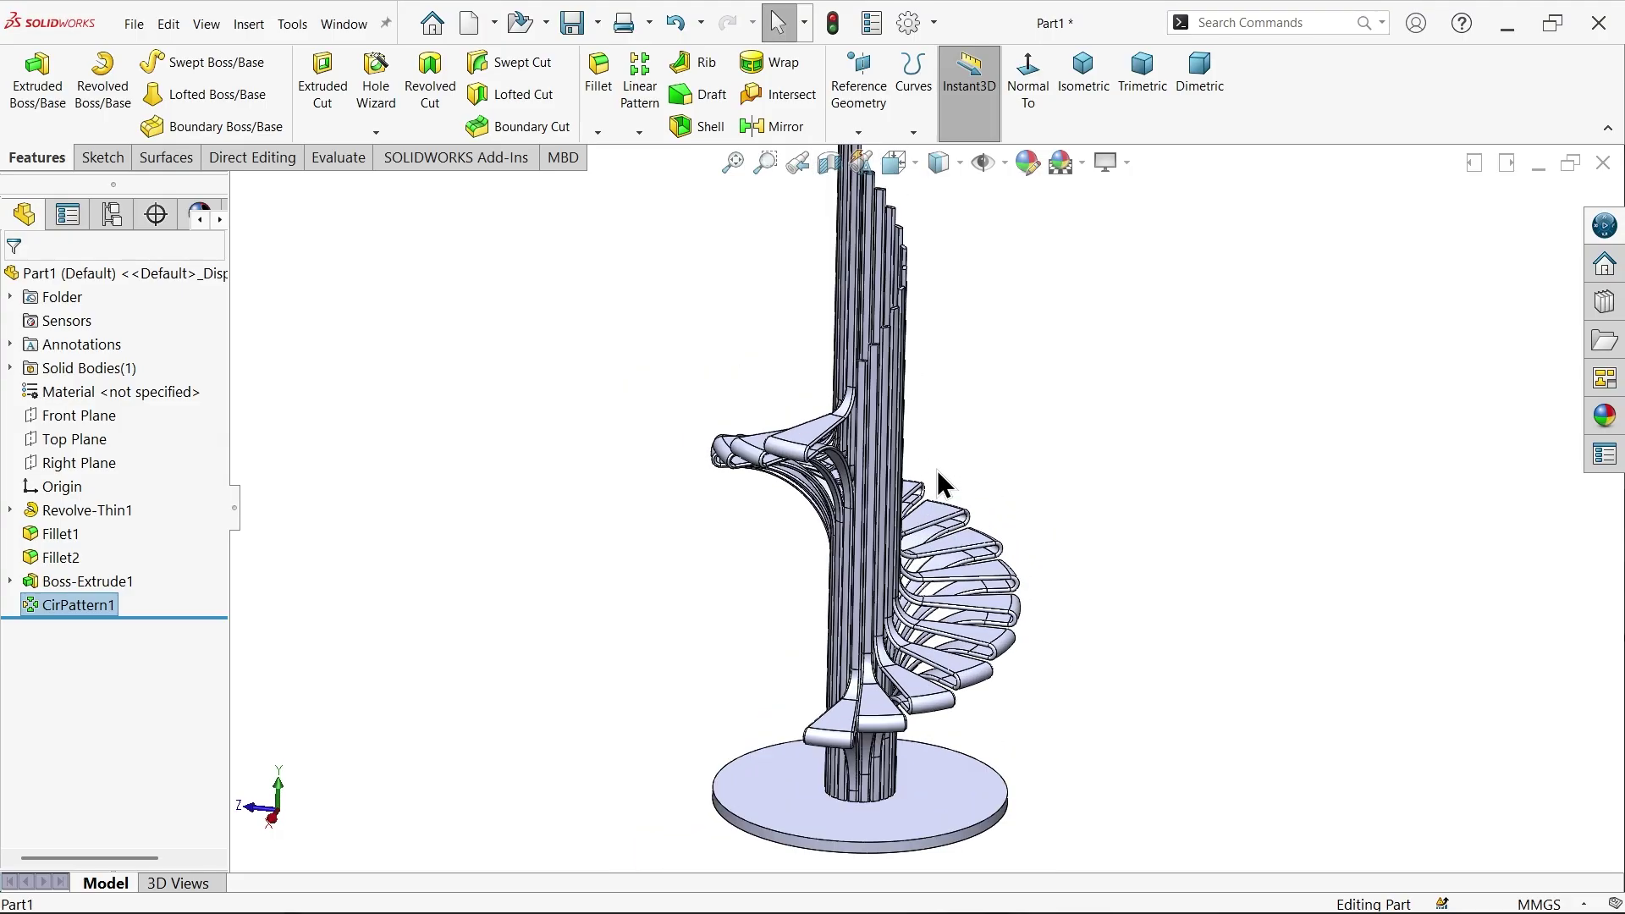
middle_drag(946, 442, 941, 439)
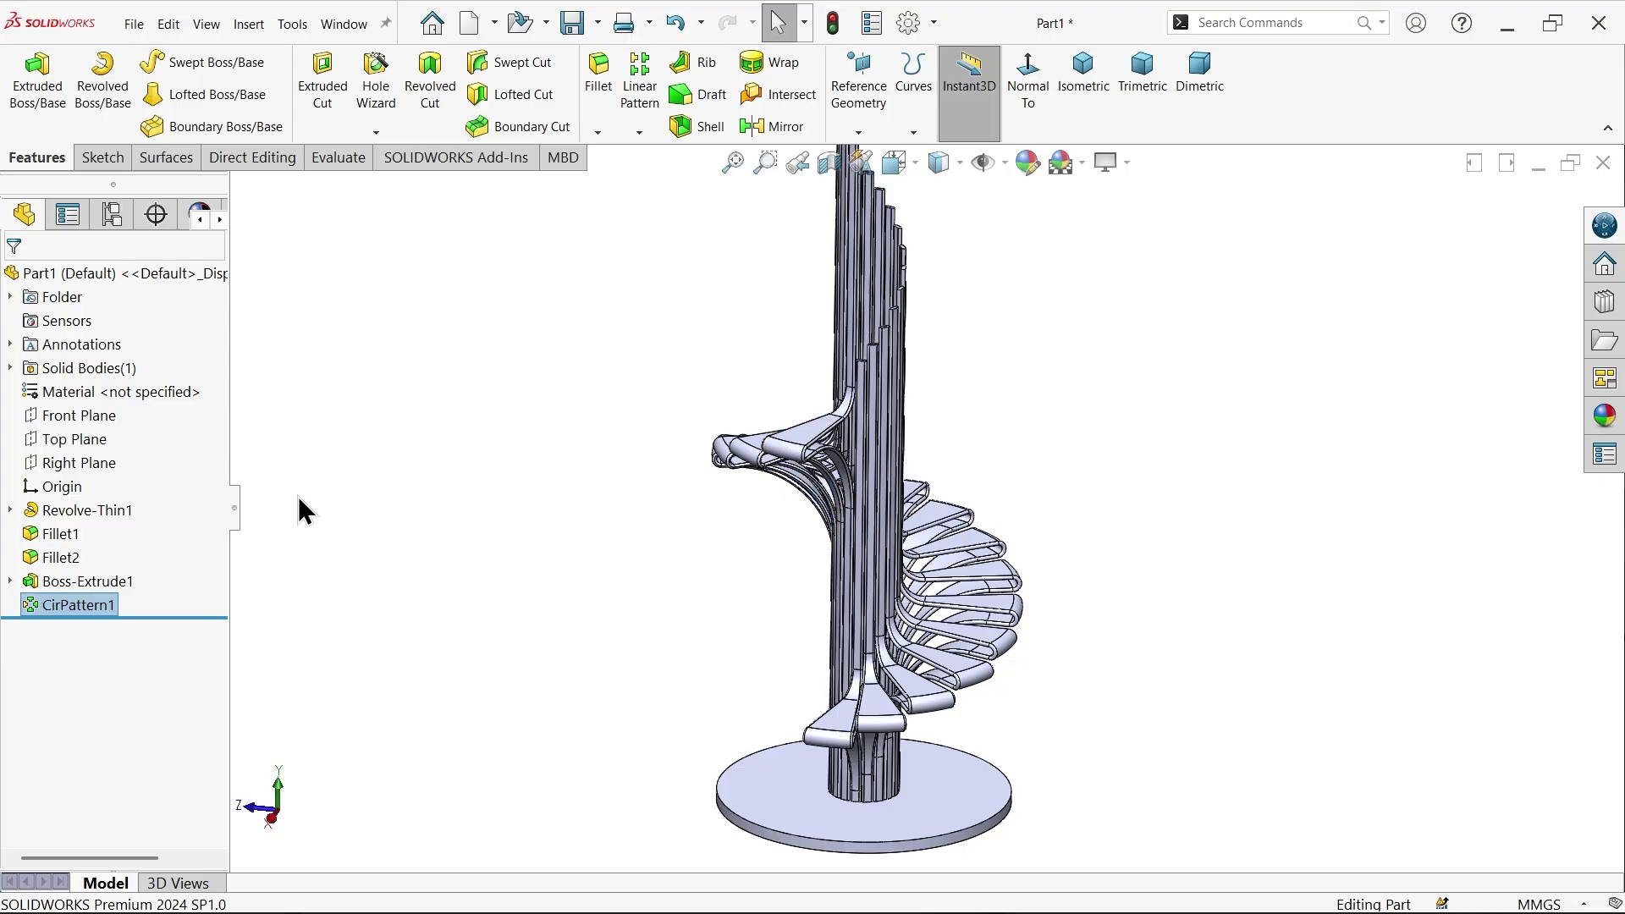
On a Front Plane sketch, draw corner rectangles above the top treads and around the base
click(92, 418)
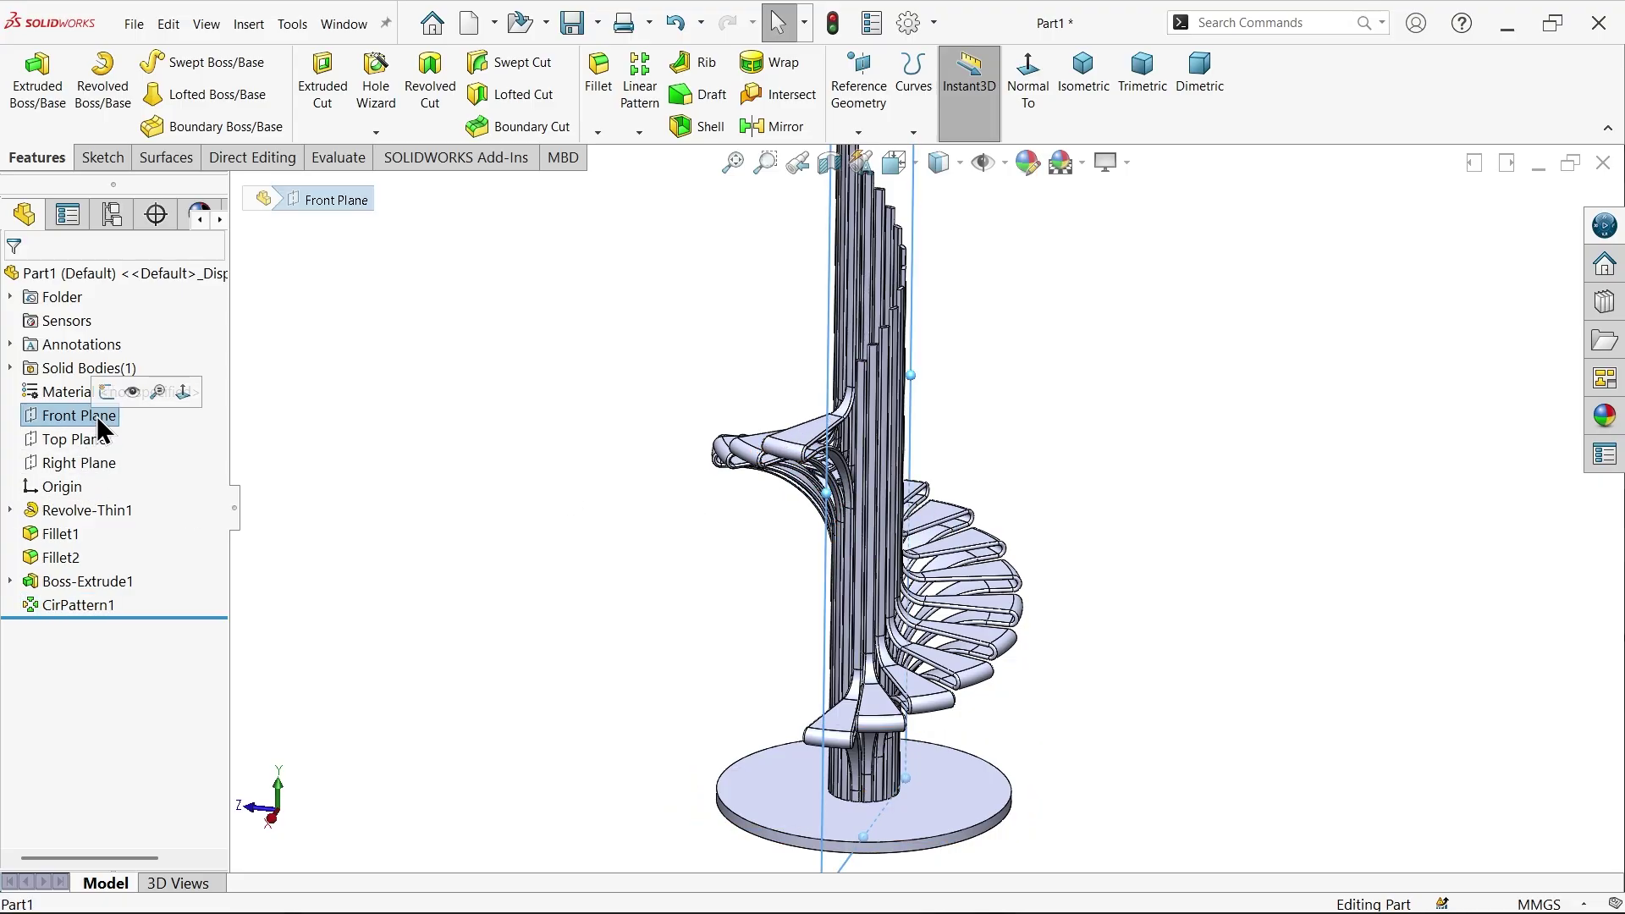
click(107, 392)
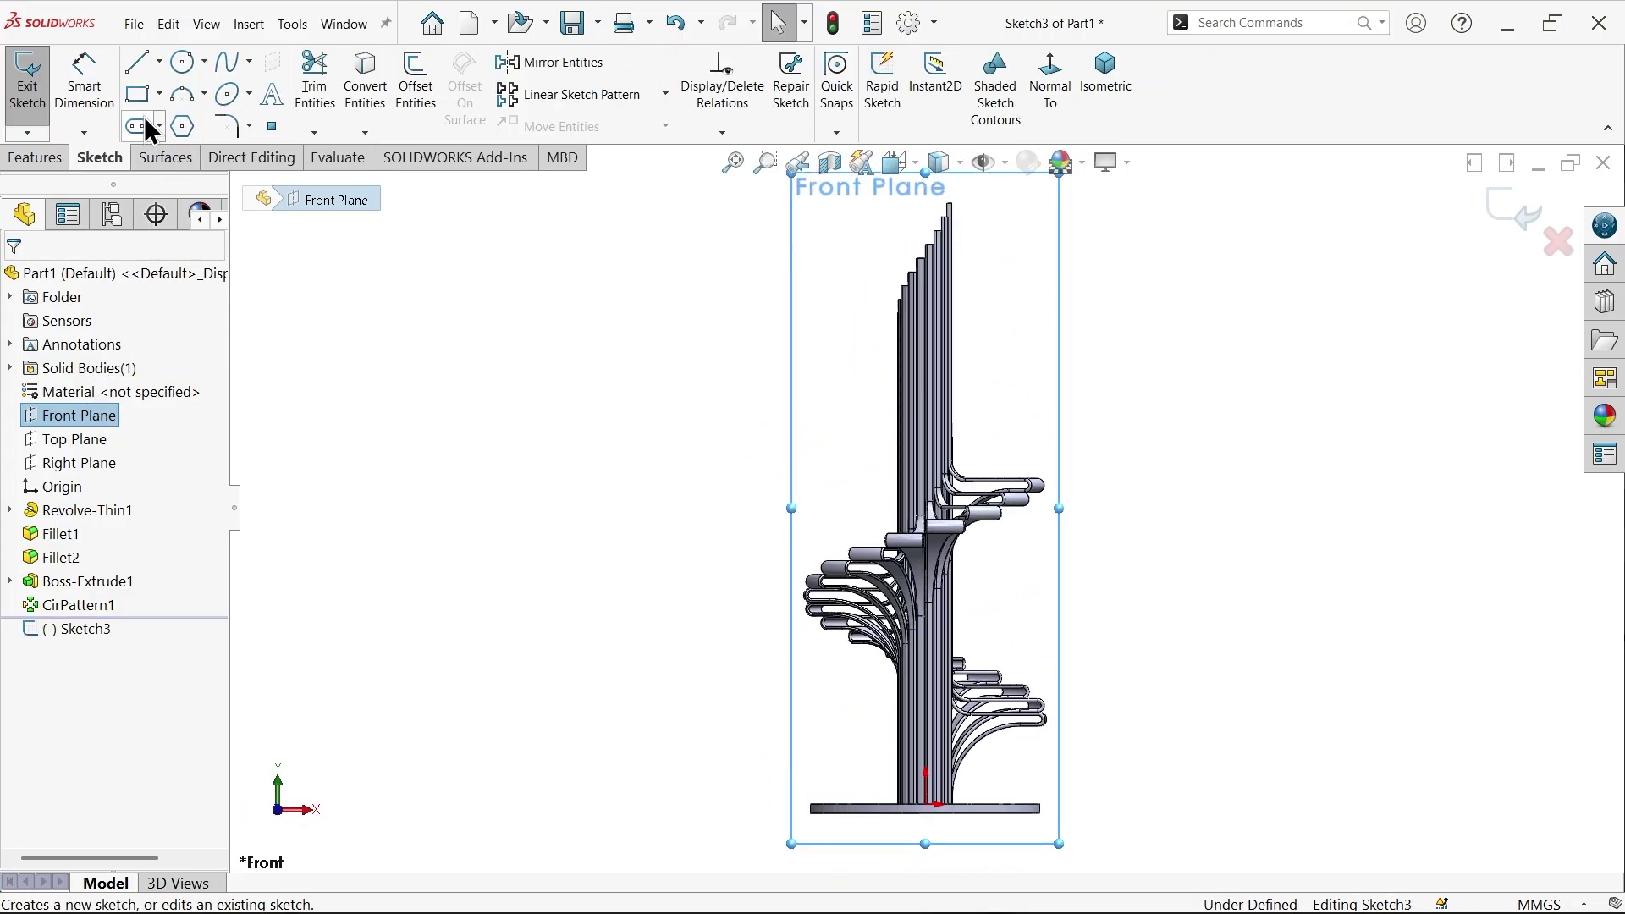
click(138, 100)
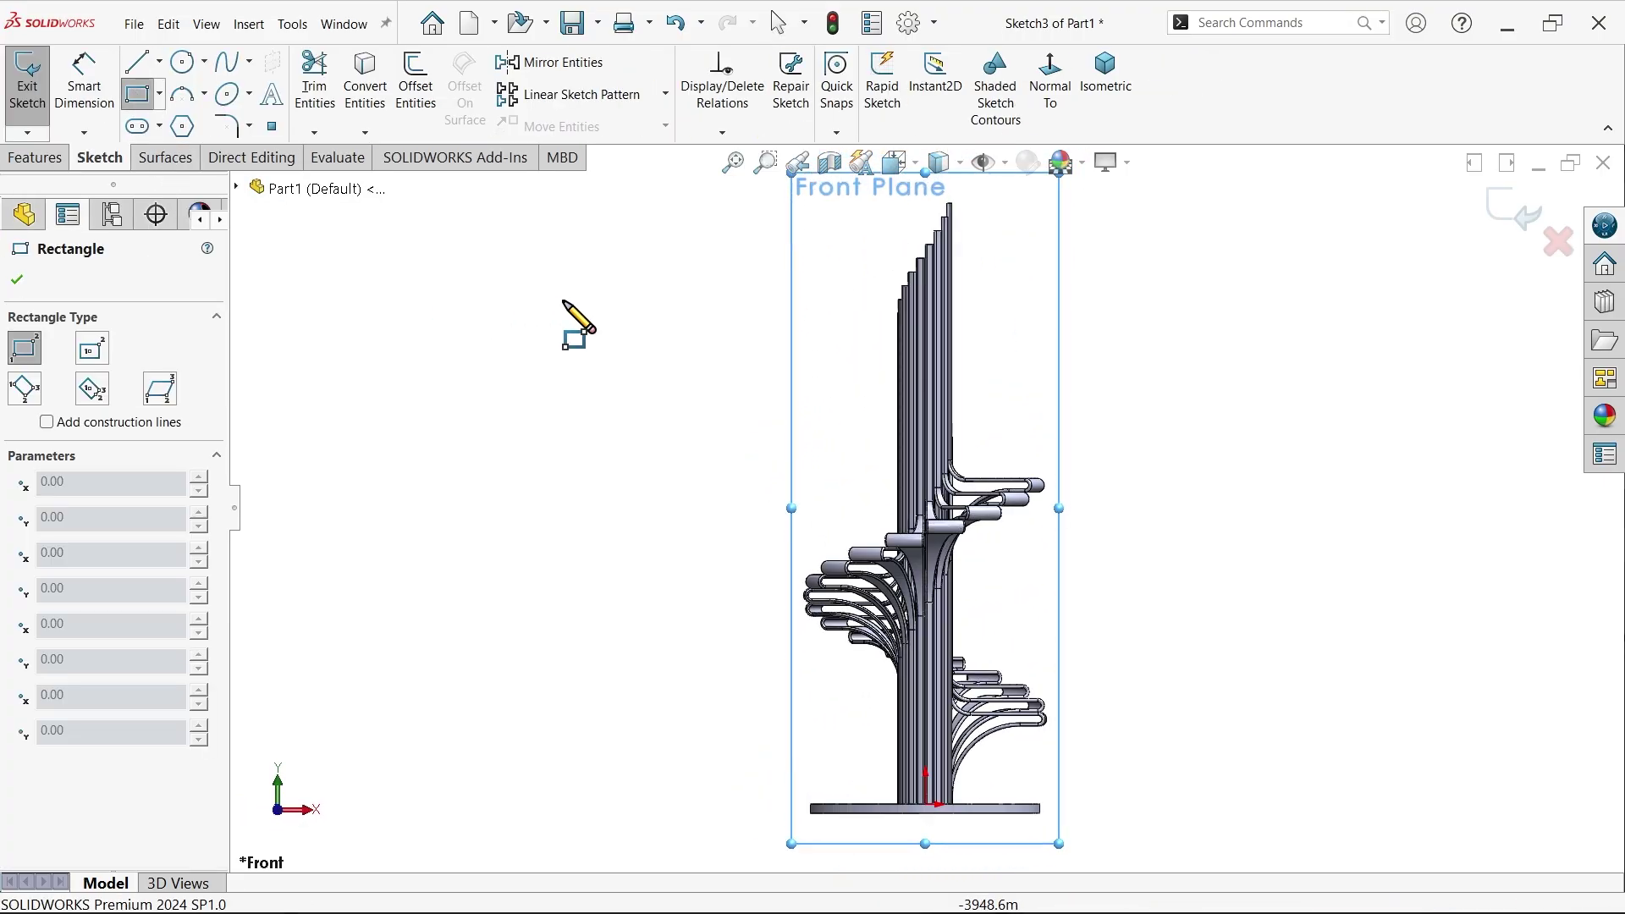
key(z)
click(717, 229)
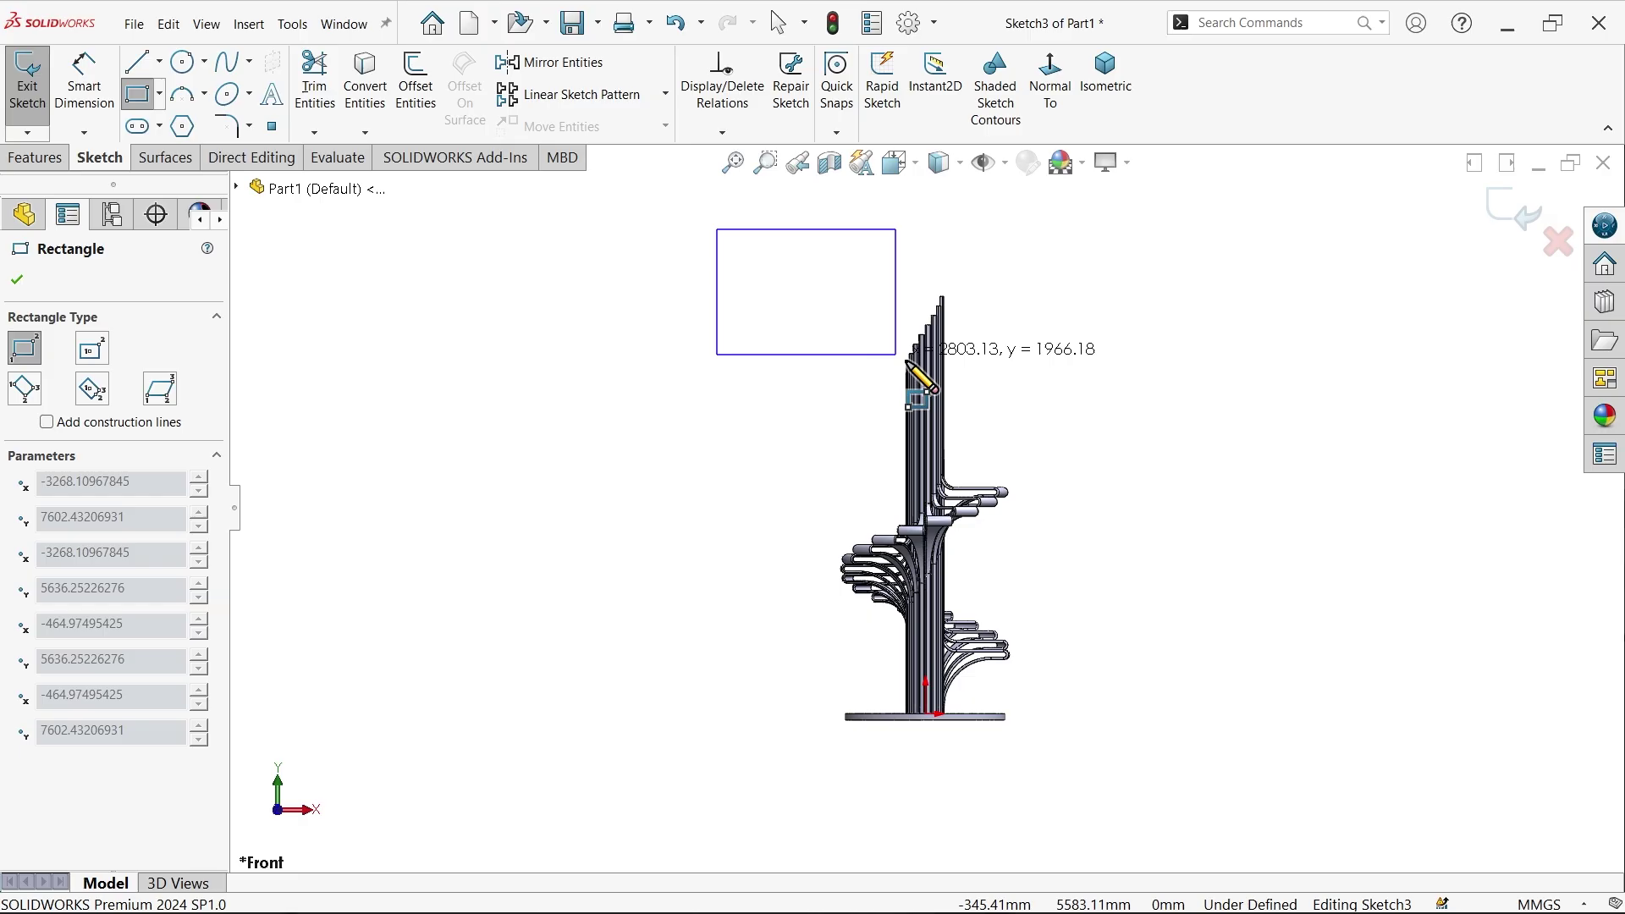
click(1103, 450)
scroll(1022, 713, down, 3)
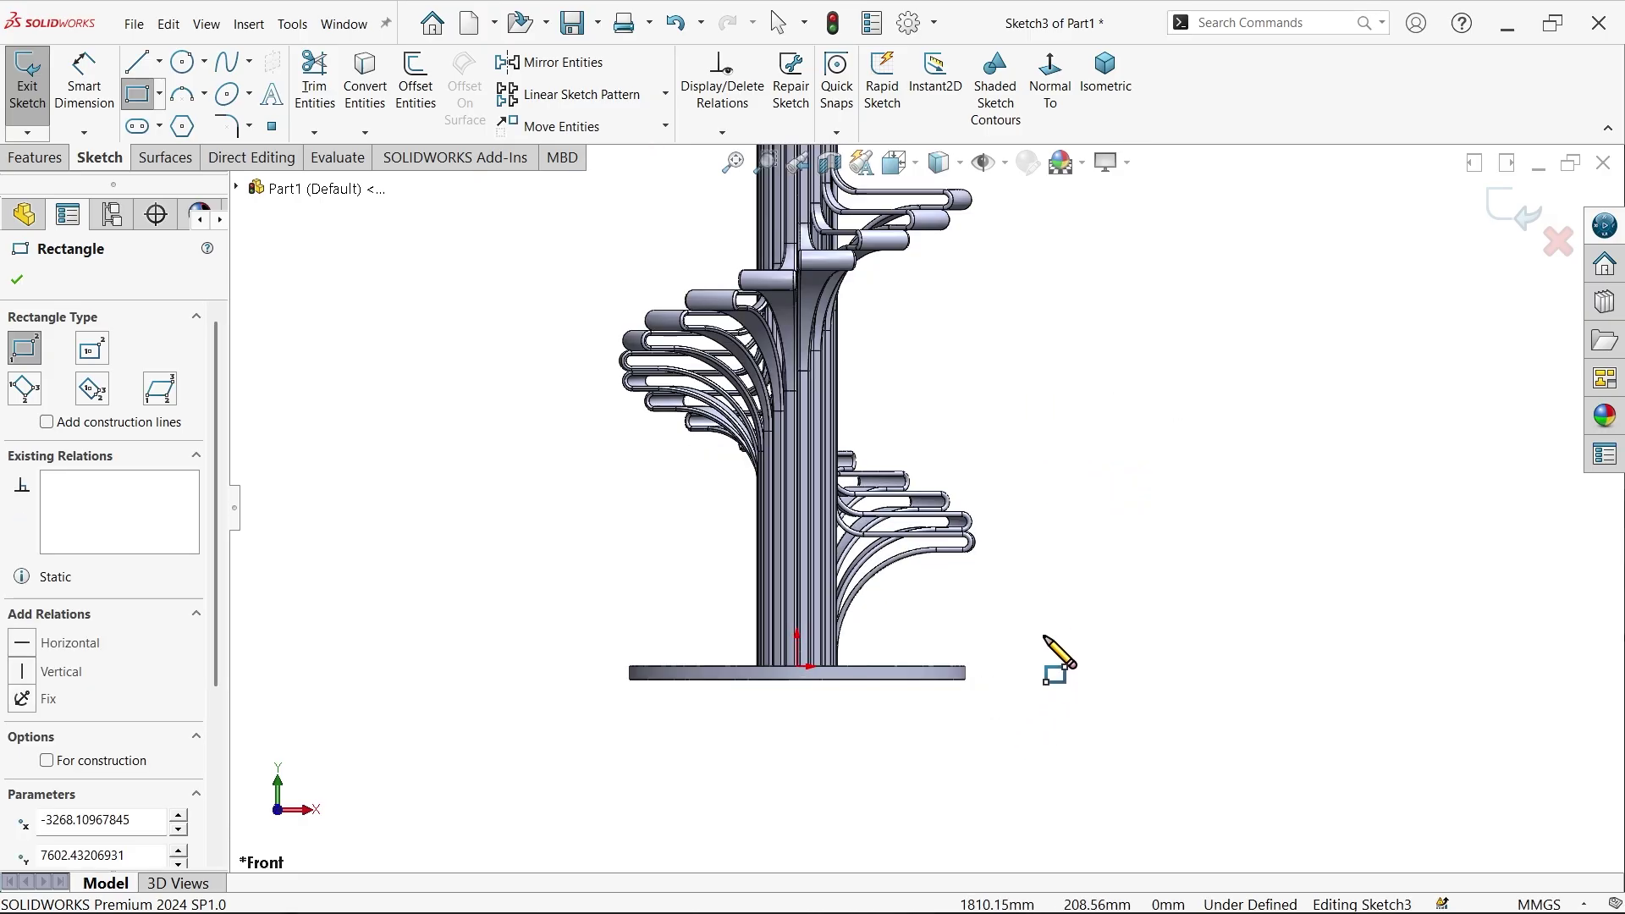
click(1060, 569)
click(536, 748)
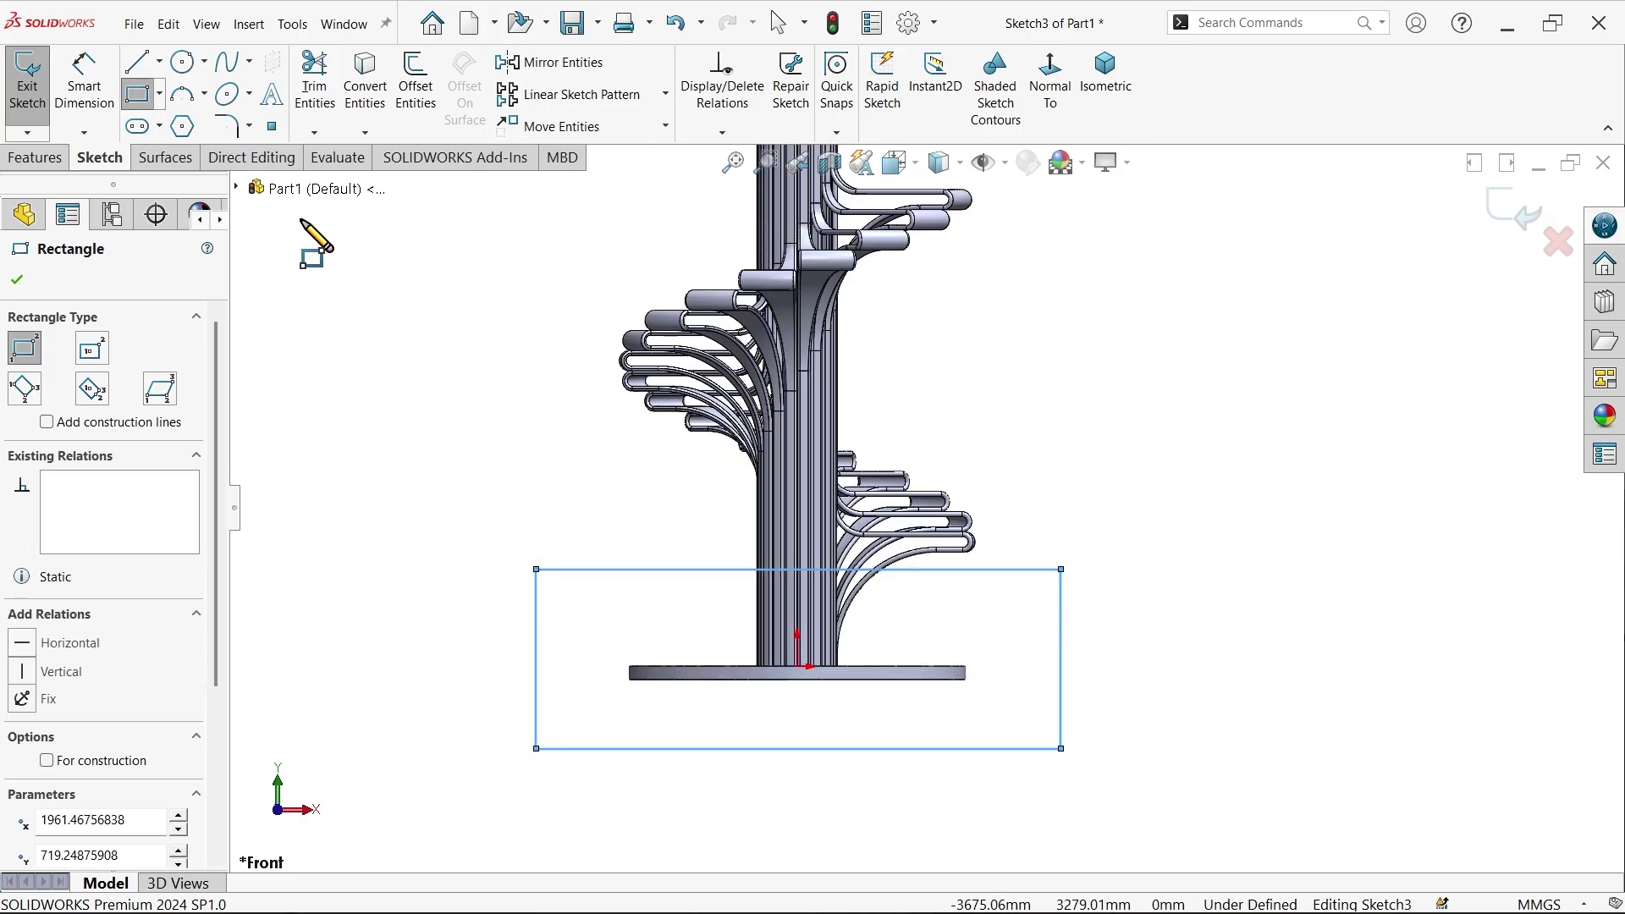
Dimension the base rectangle's top edge 100 mm from the lowest tread tube
click(91, 105)
scroll(952, 562, down, 4)
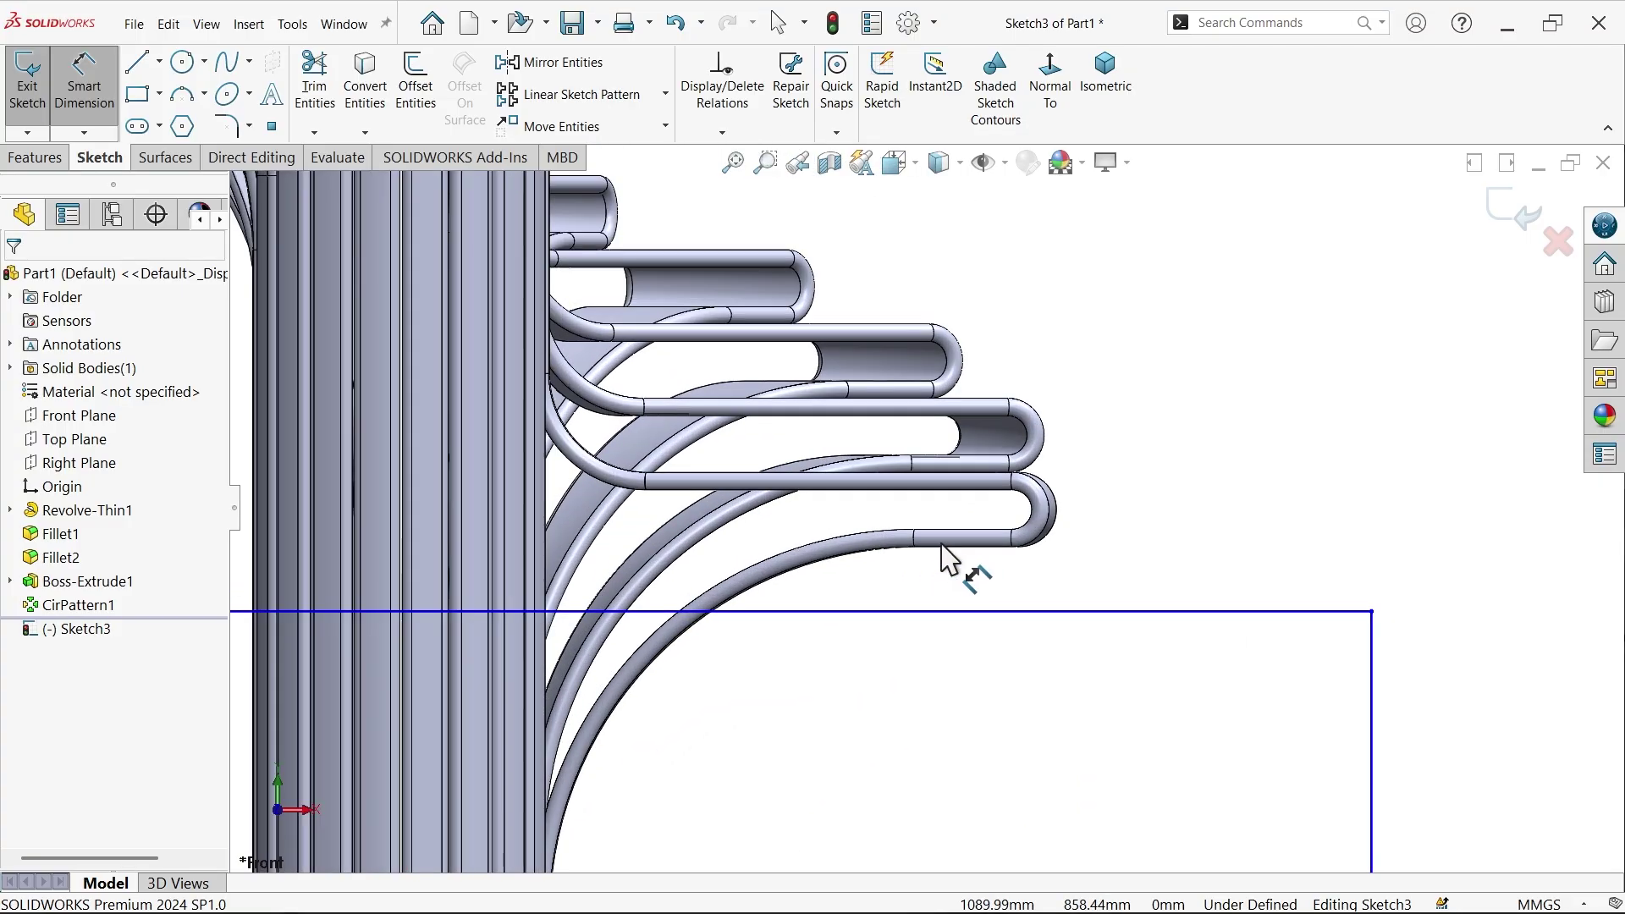
click(1019, 542)
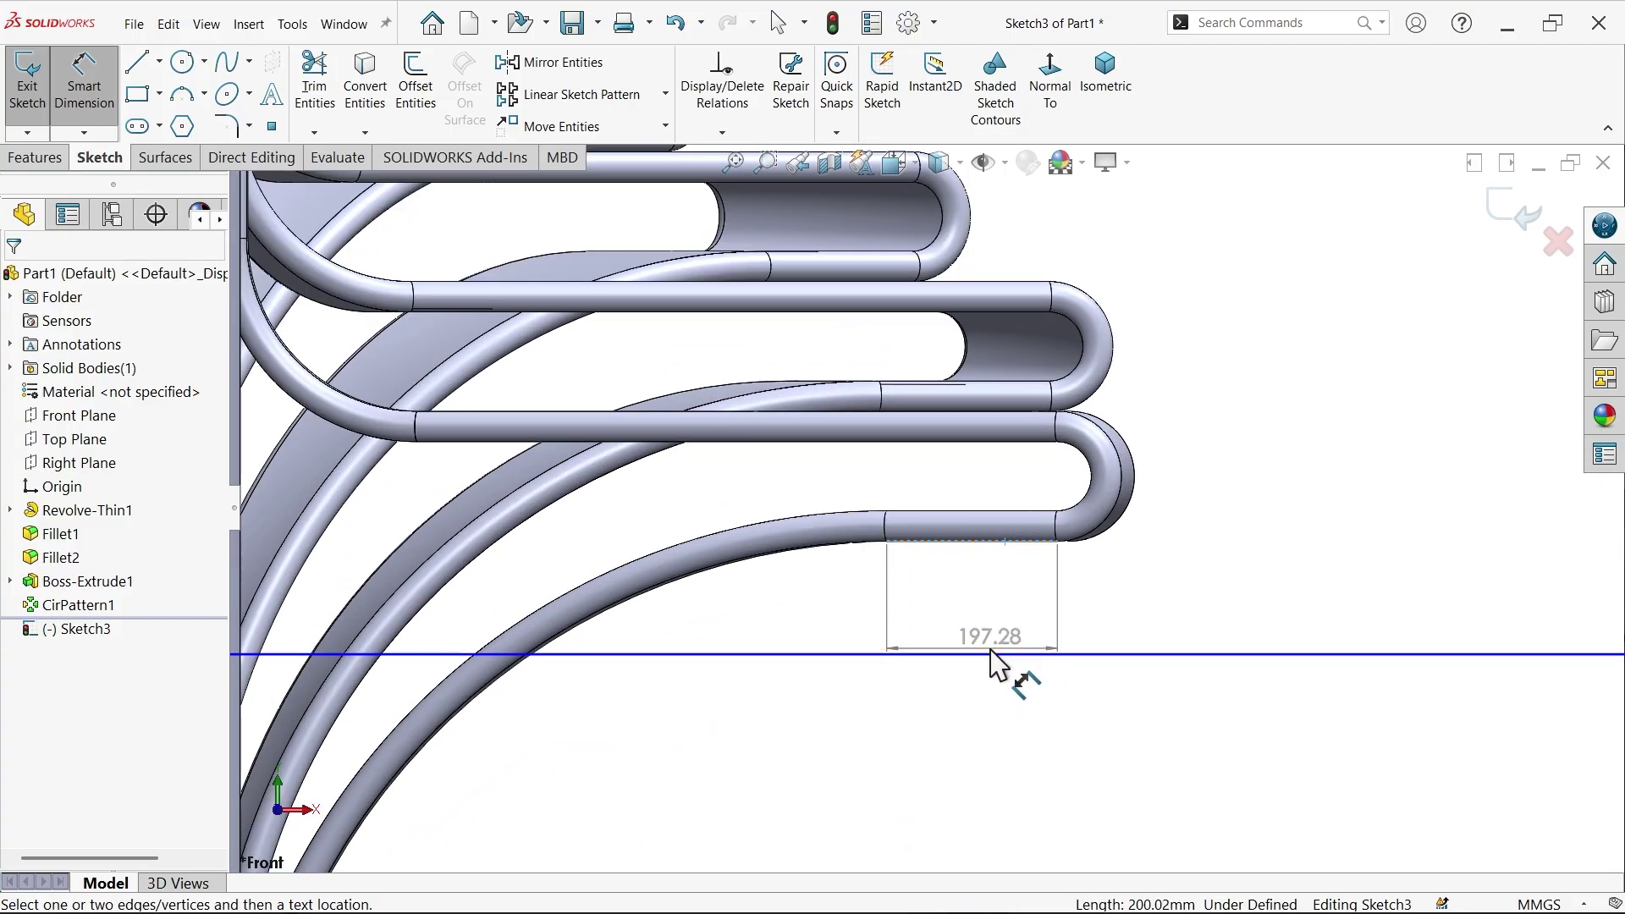
click(989, 654)
click(1003, 636)
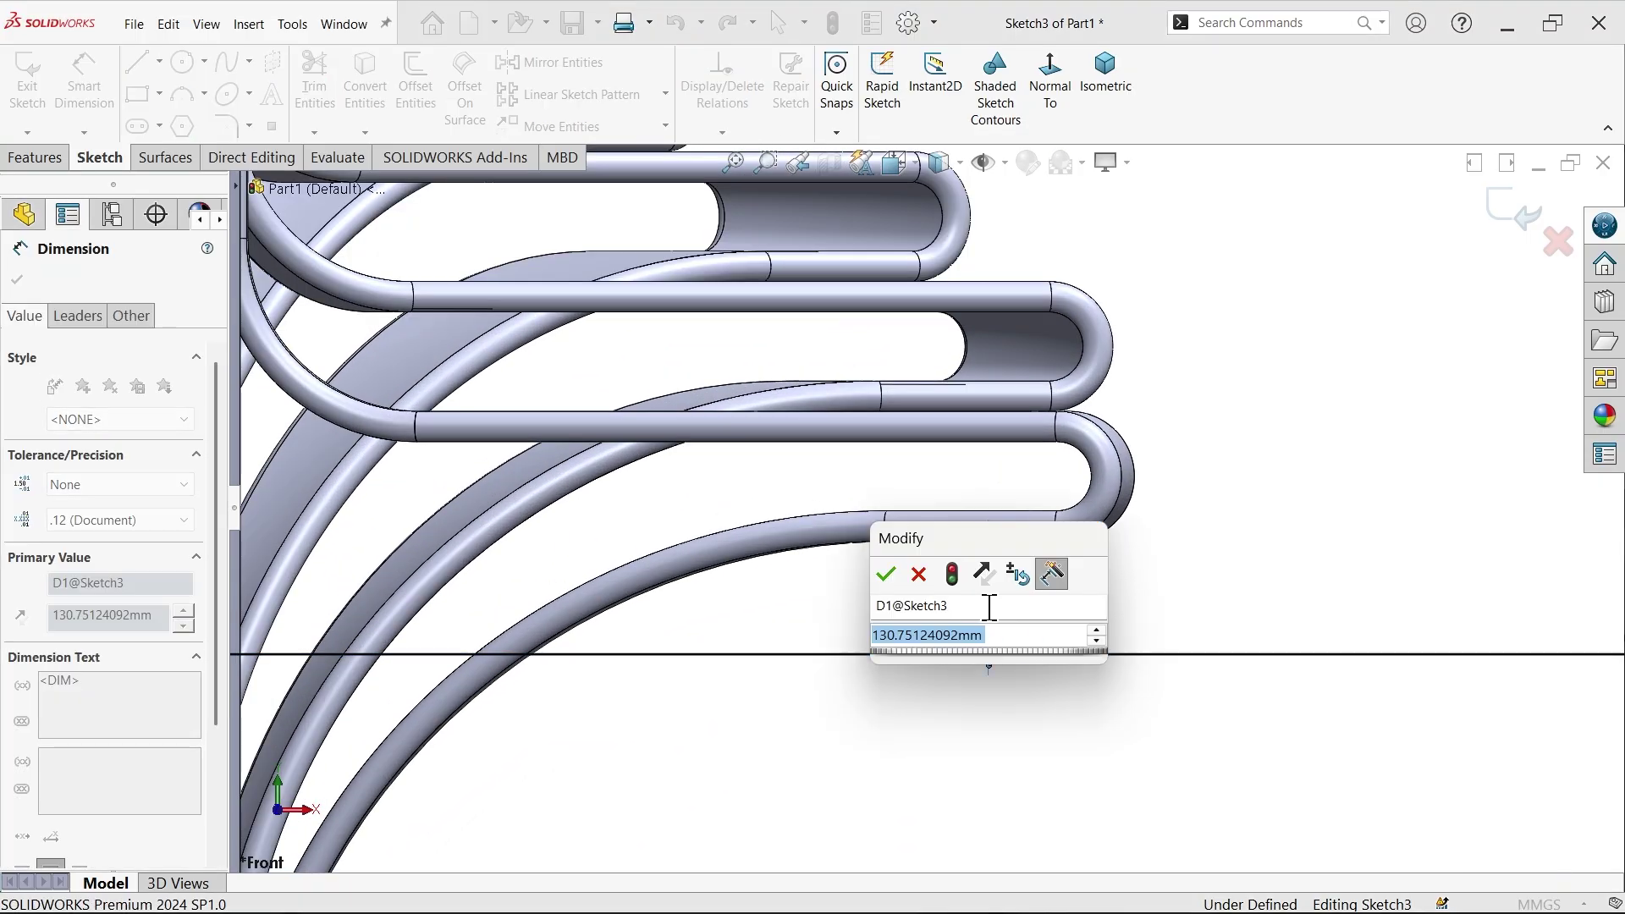
text(100)
key(Return)
scroll(881, 536, up, 5)
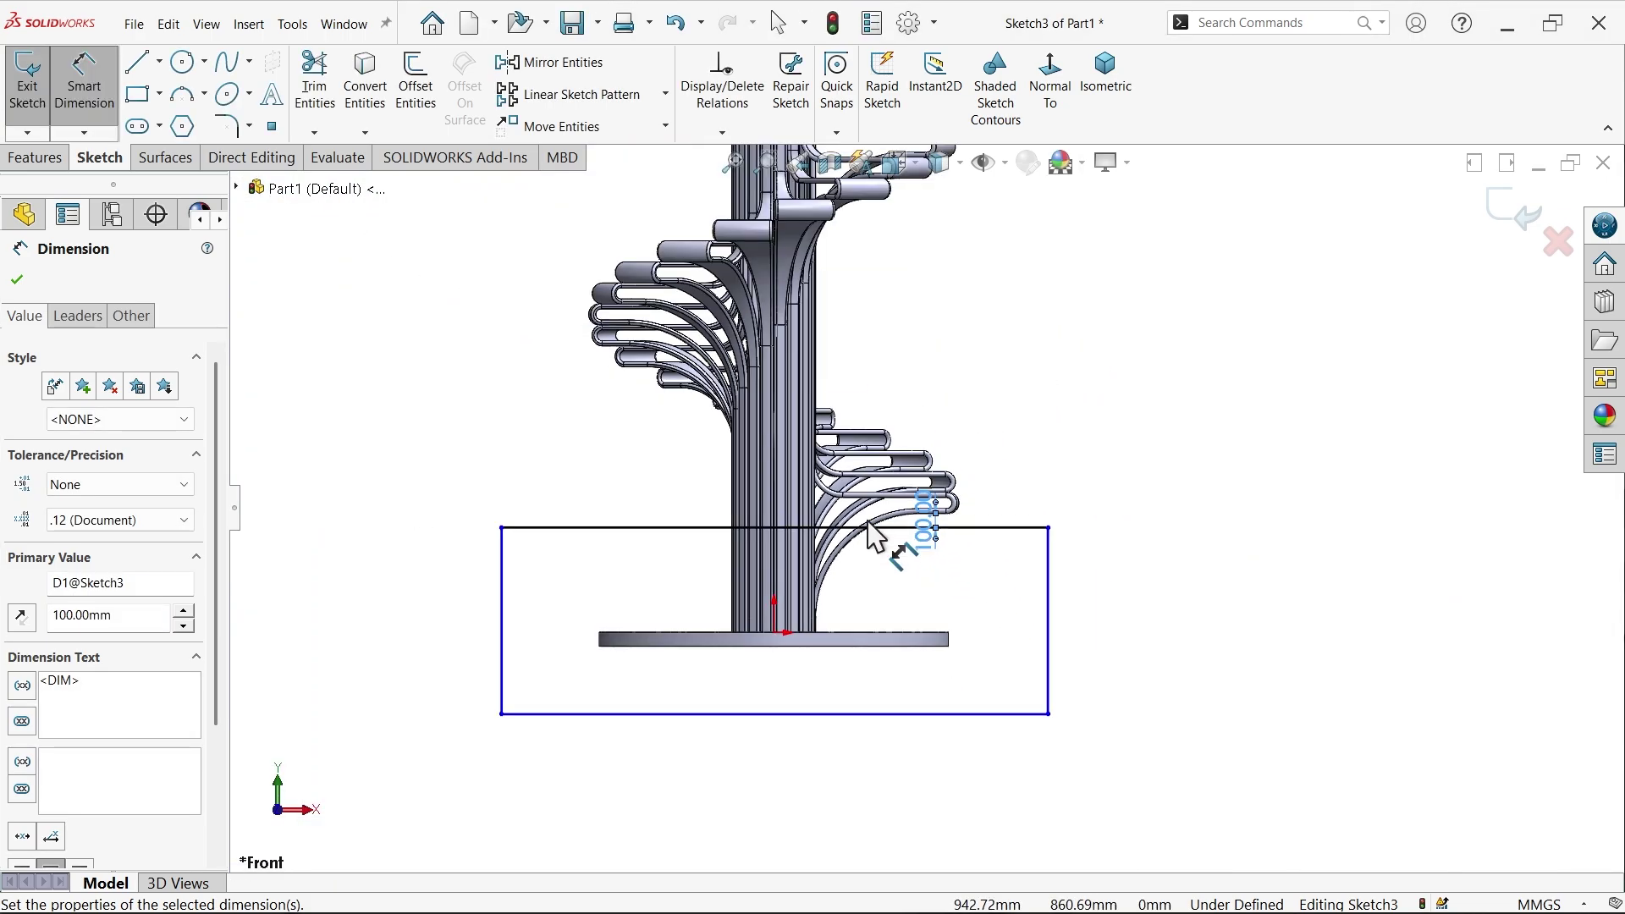
scroll(835, 570, up, 5)
scroll(1015, 406, down, 8)
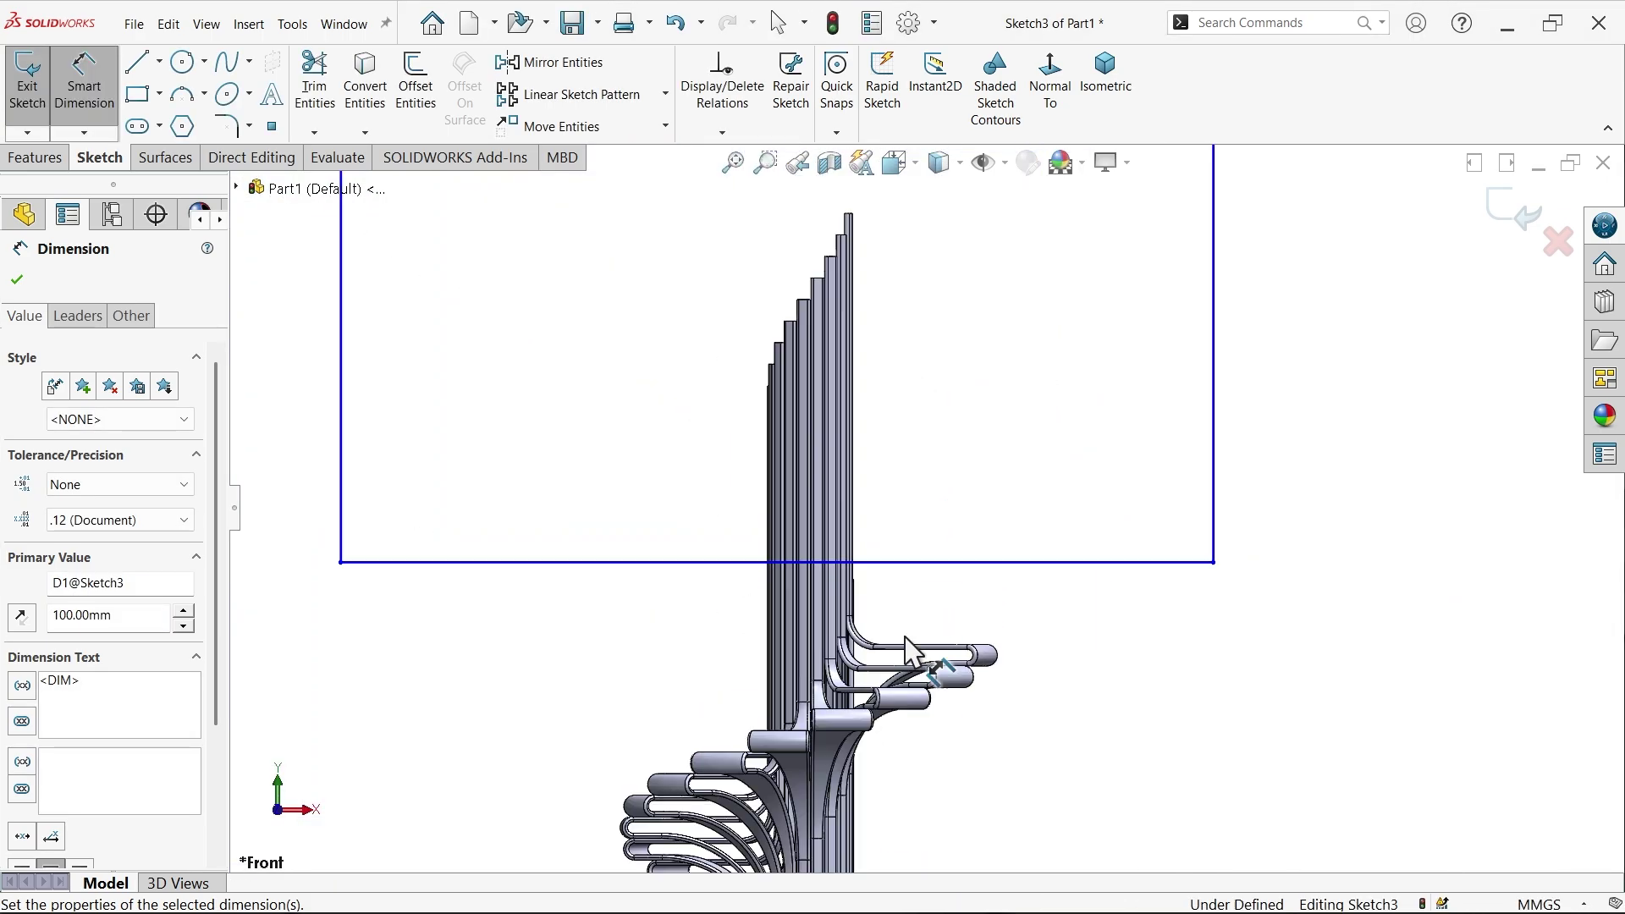
Dimension the upper rectangle's bottom edge 400 mm above the top tread
click(1087, 332)
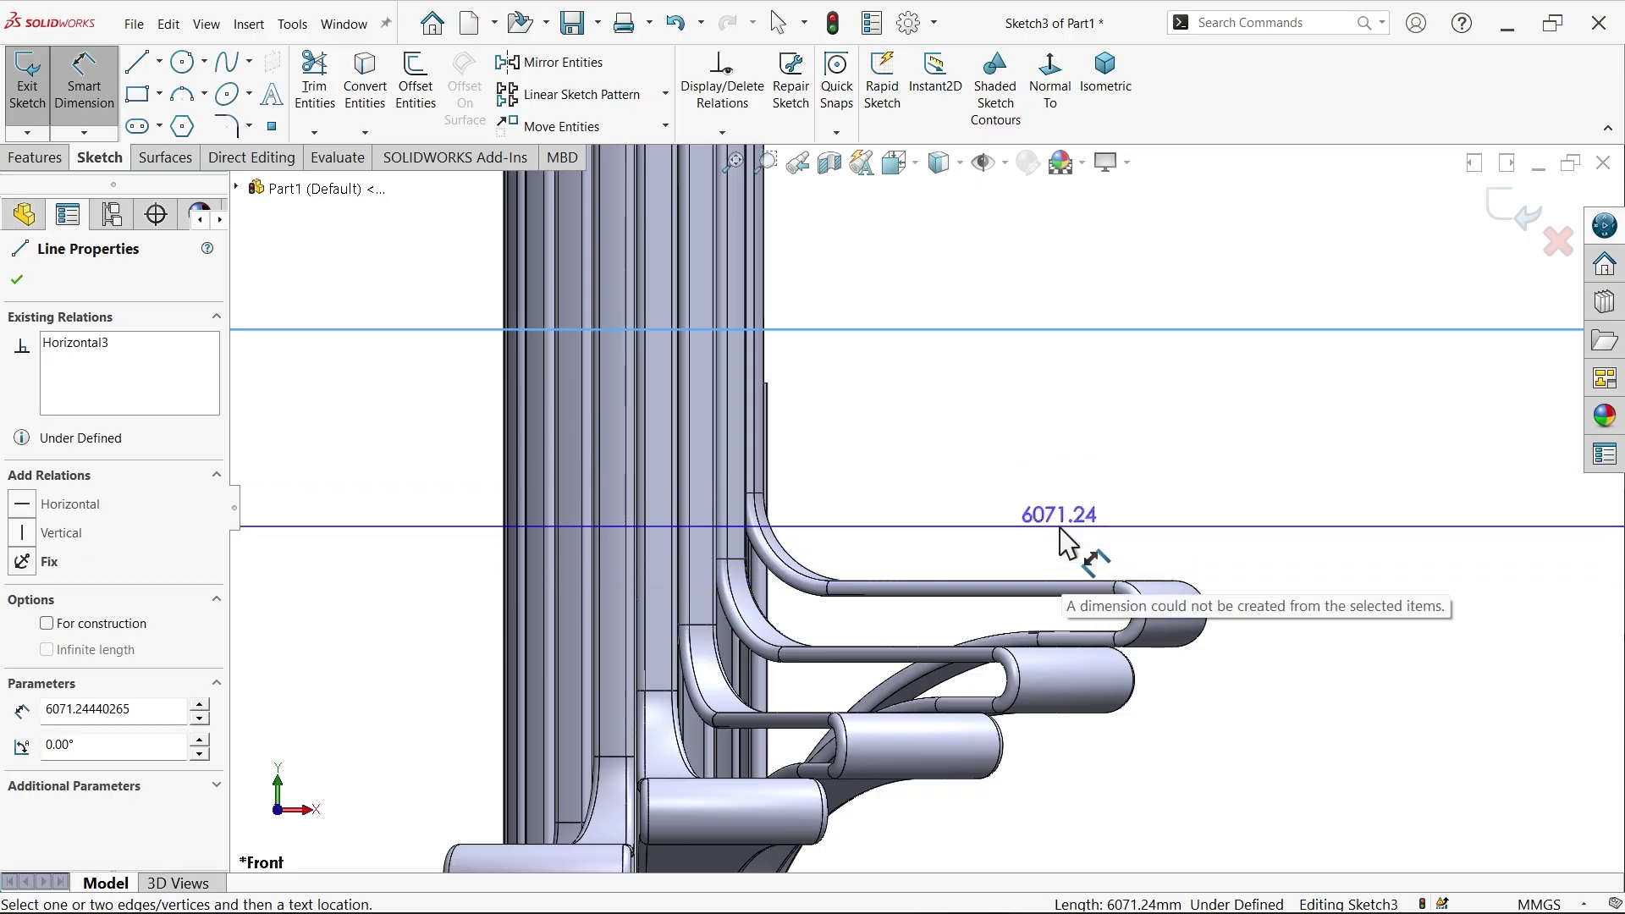
scroll(1007, 596, down, 3)
scroll(994, 589, down, 3)
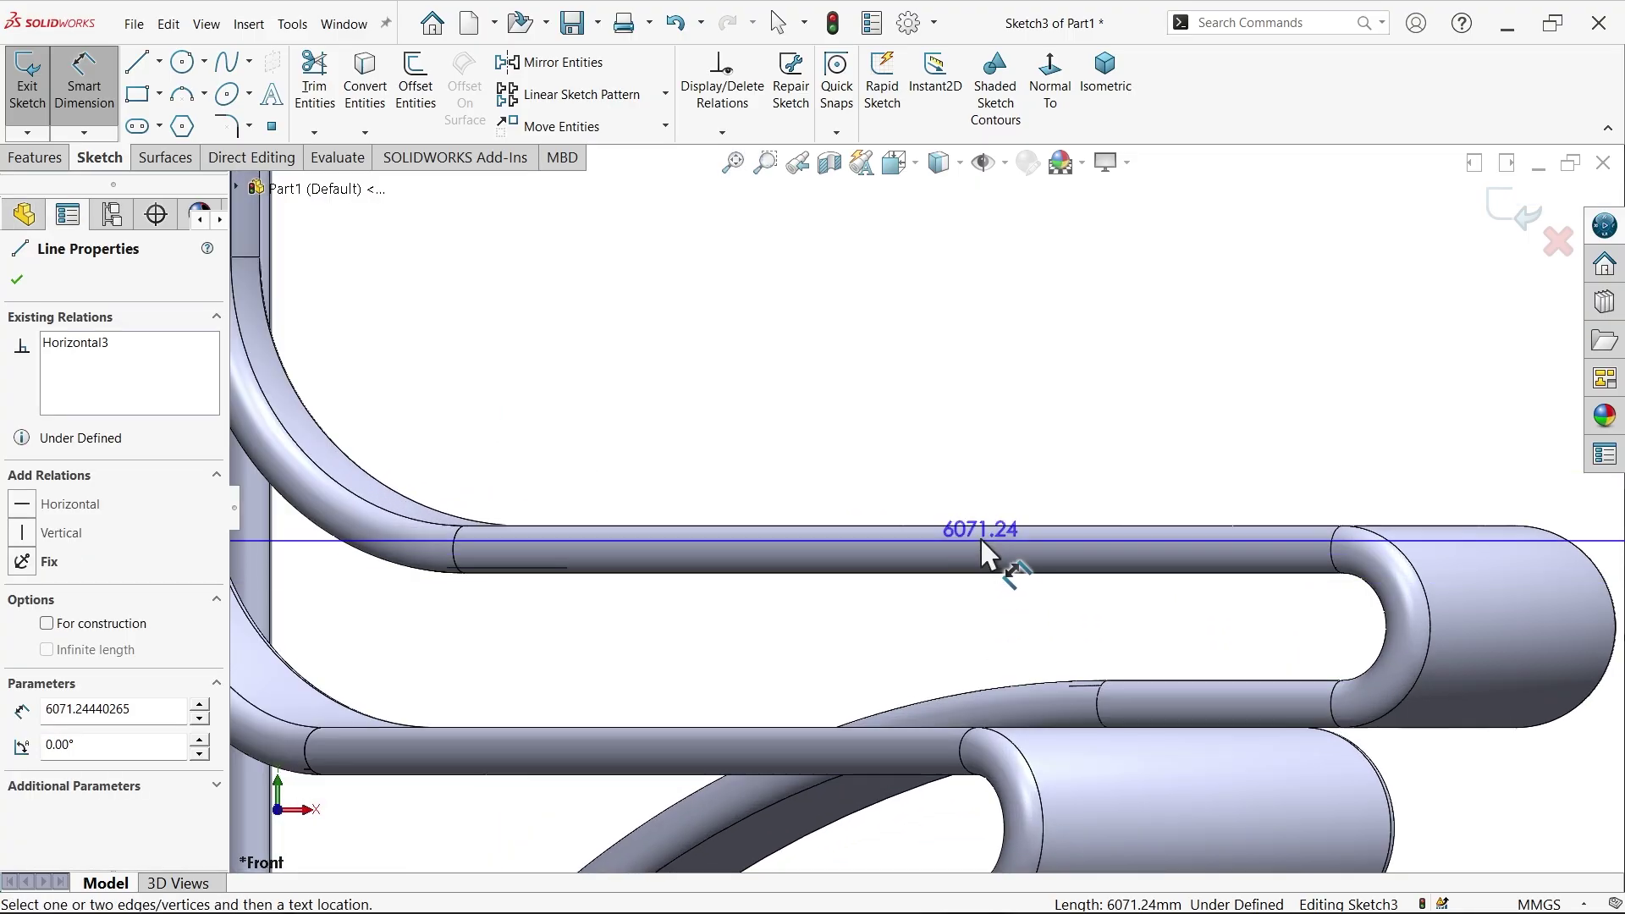
click(1040, 526)
click(1073, 428)
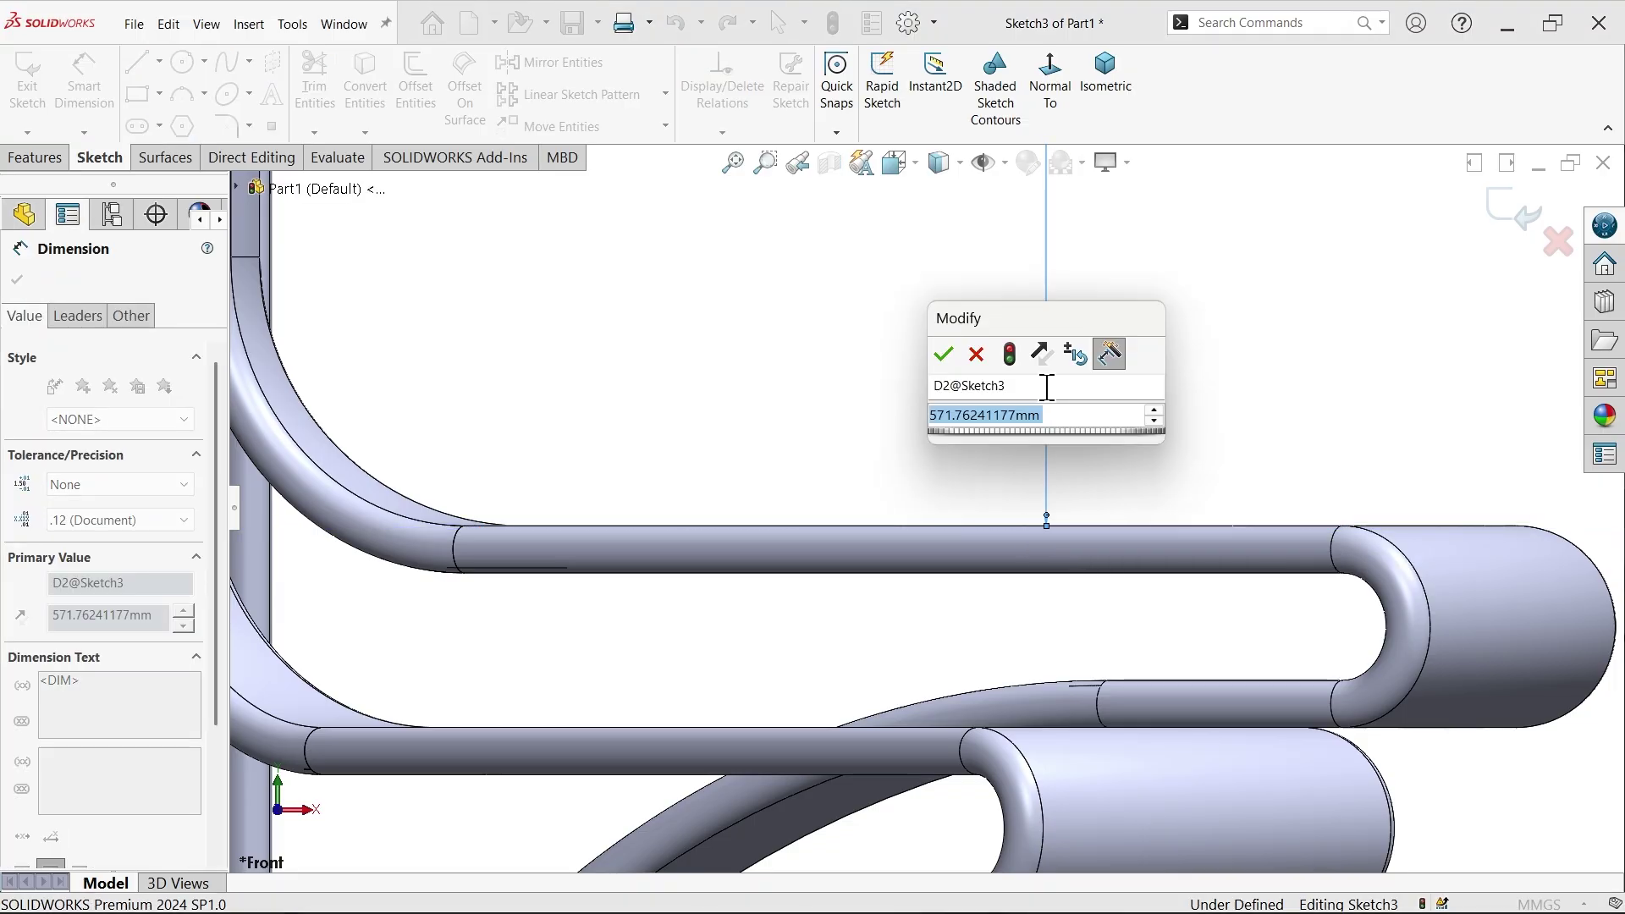
text(400)
key(Return)
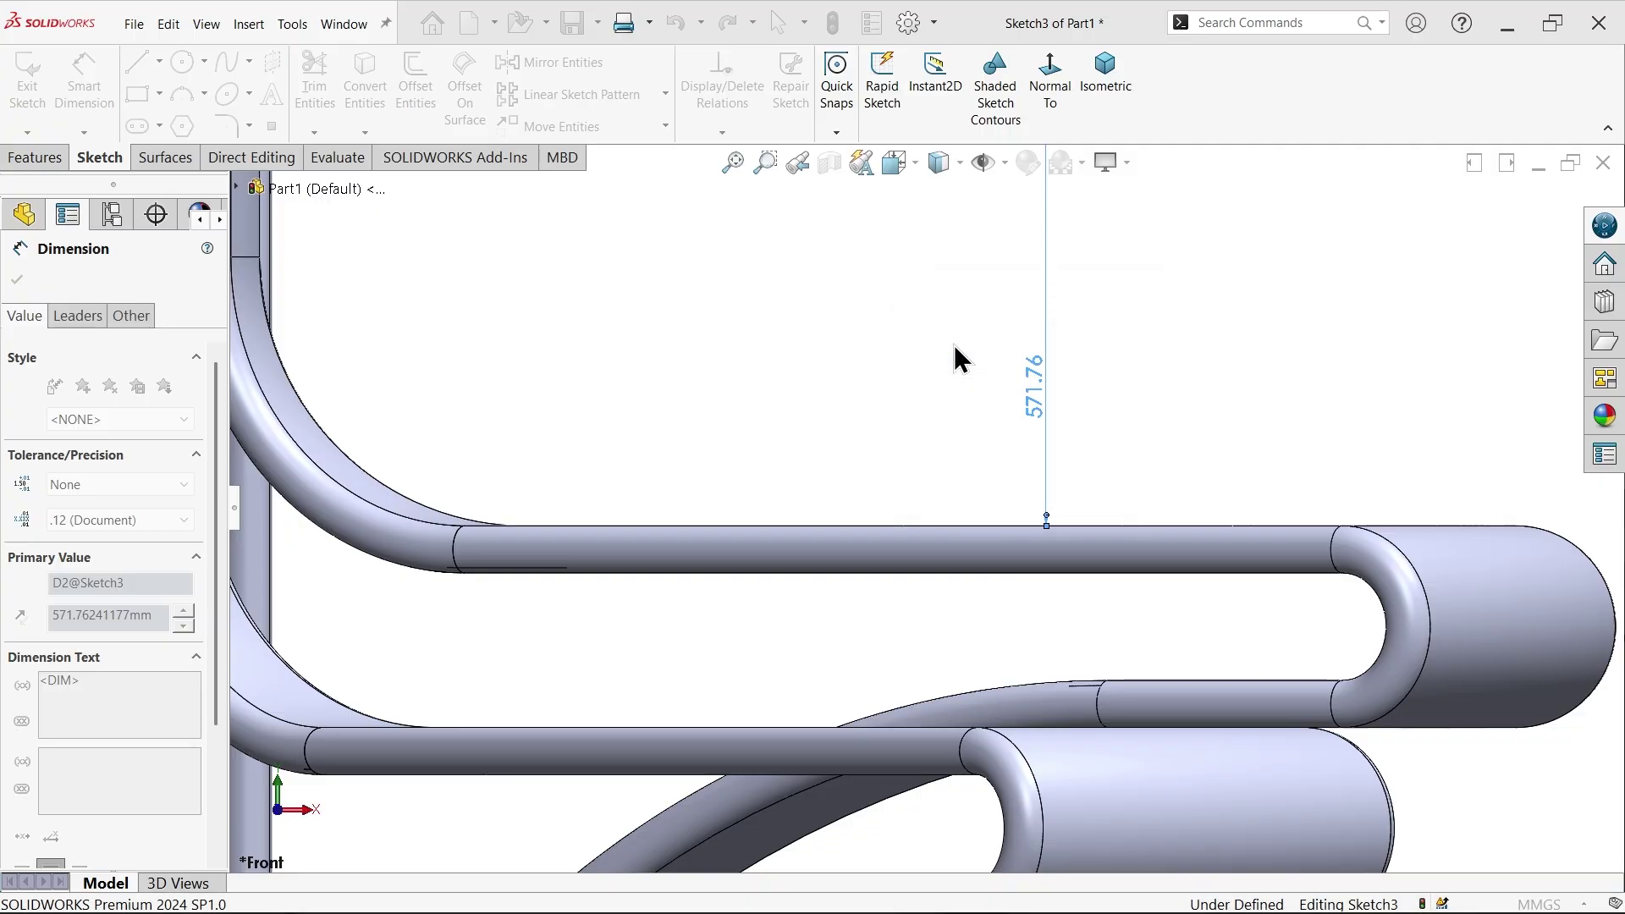
scroll(918, 476, up, 5)
scroll(905, 491, up, 3)
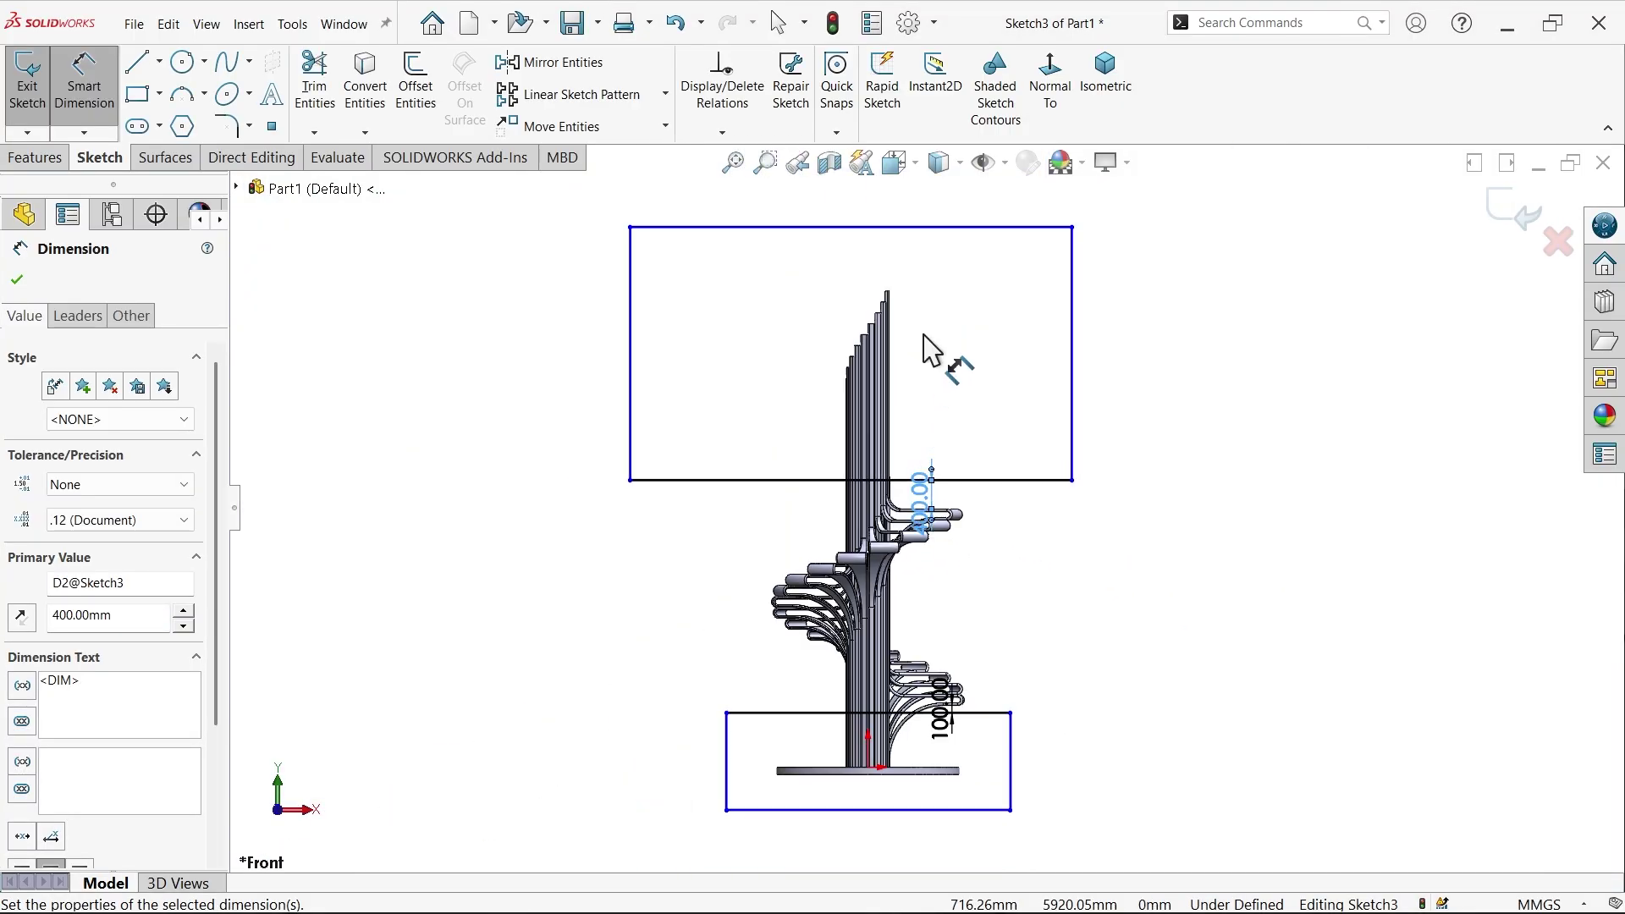
scroll(900, 648, down, 2)
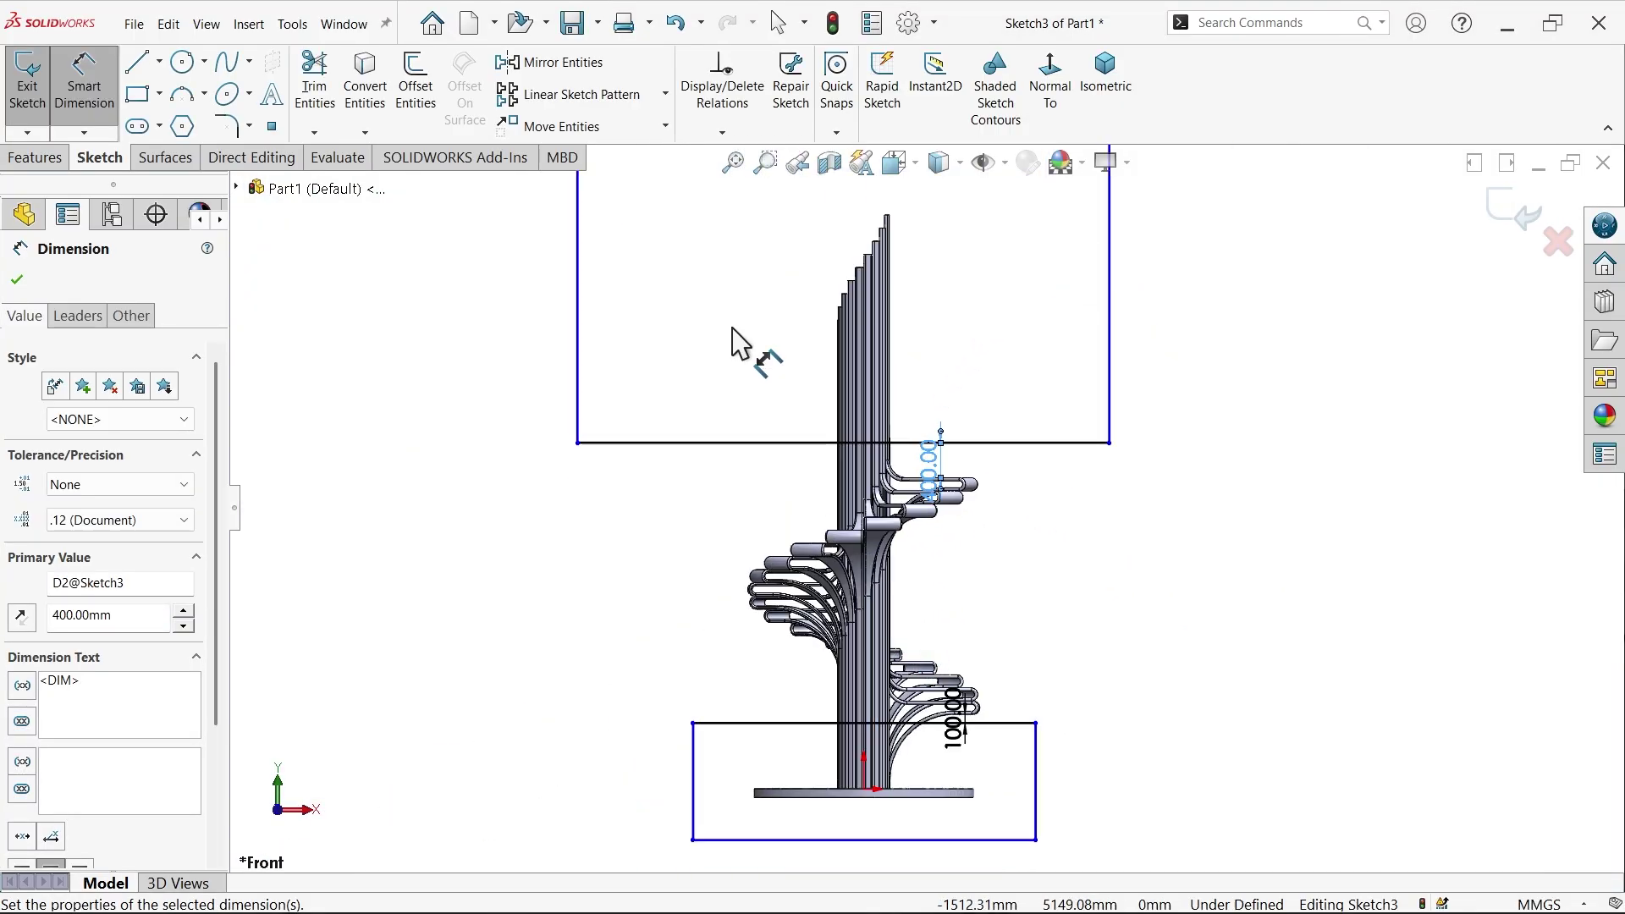
scroll(736, 344, down, 2)
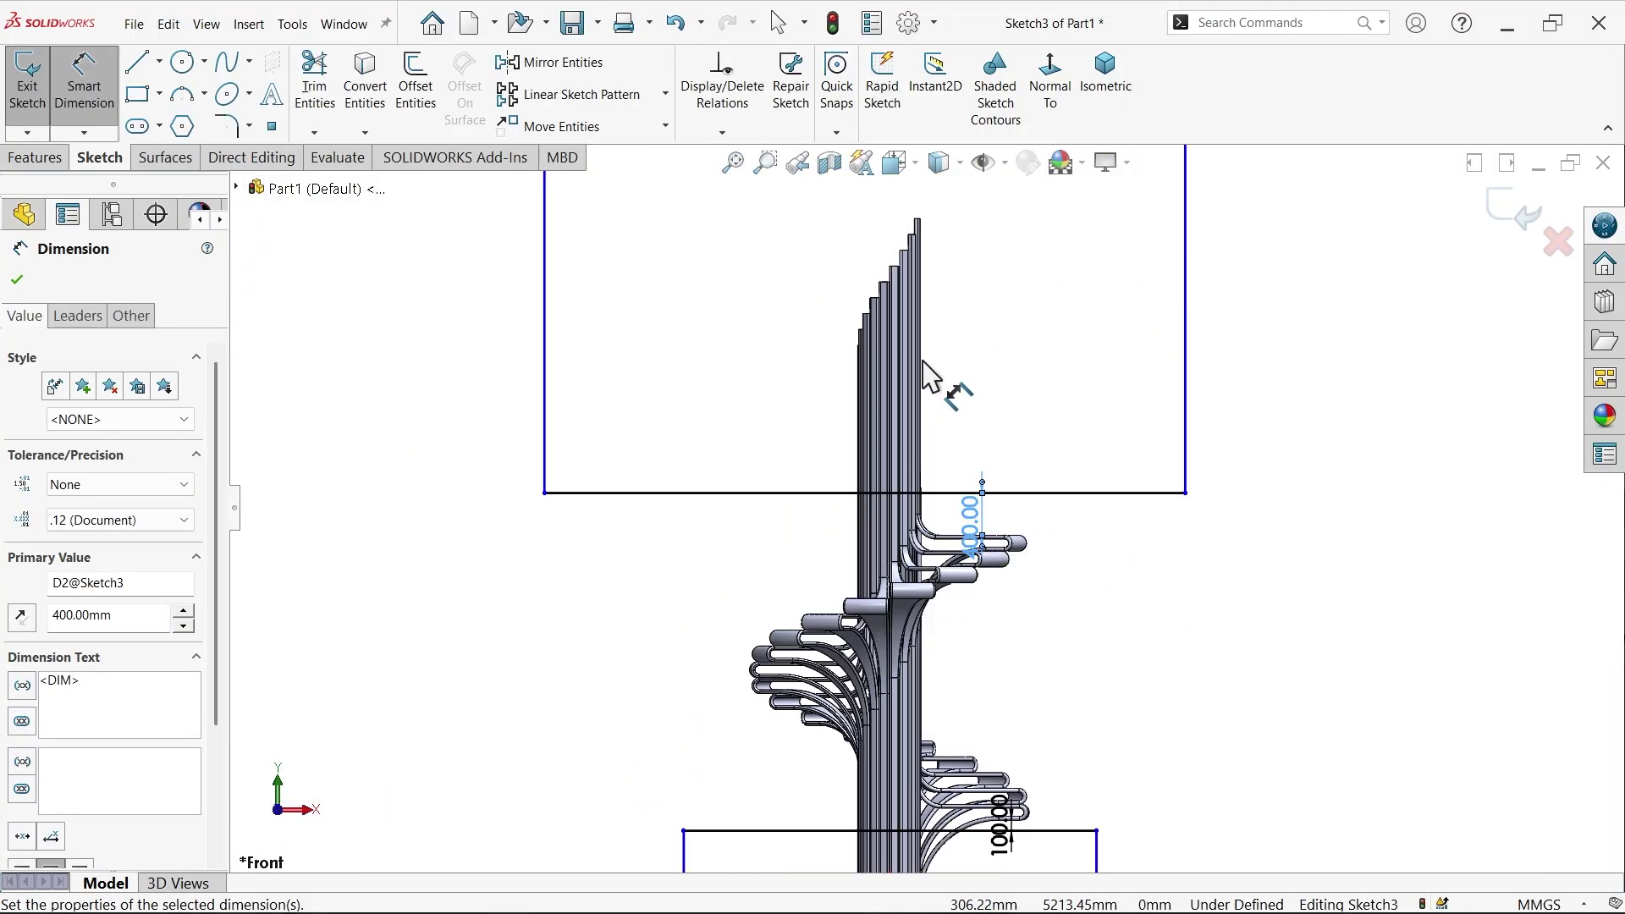
Extrude-cut the sketch Through All in both directions, keeping all bodies, to create Cut-Extrude1
click(34, 158)
click(337, 110)
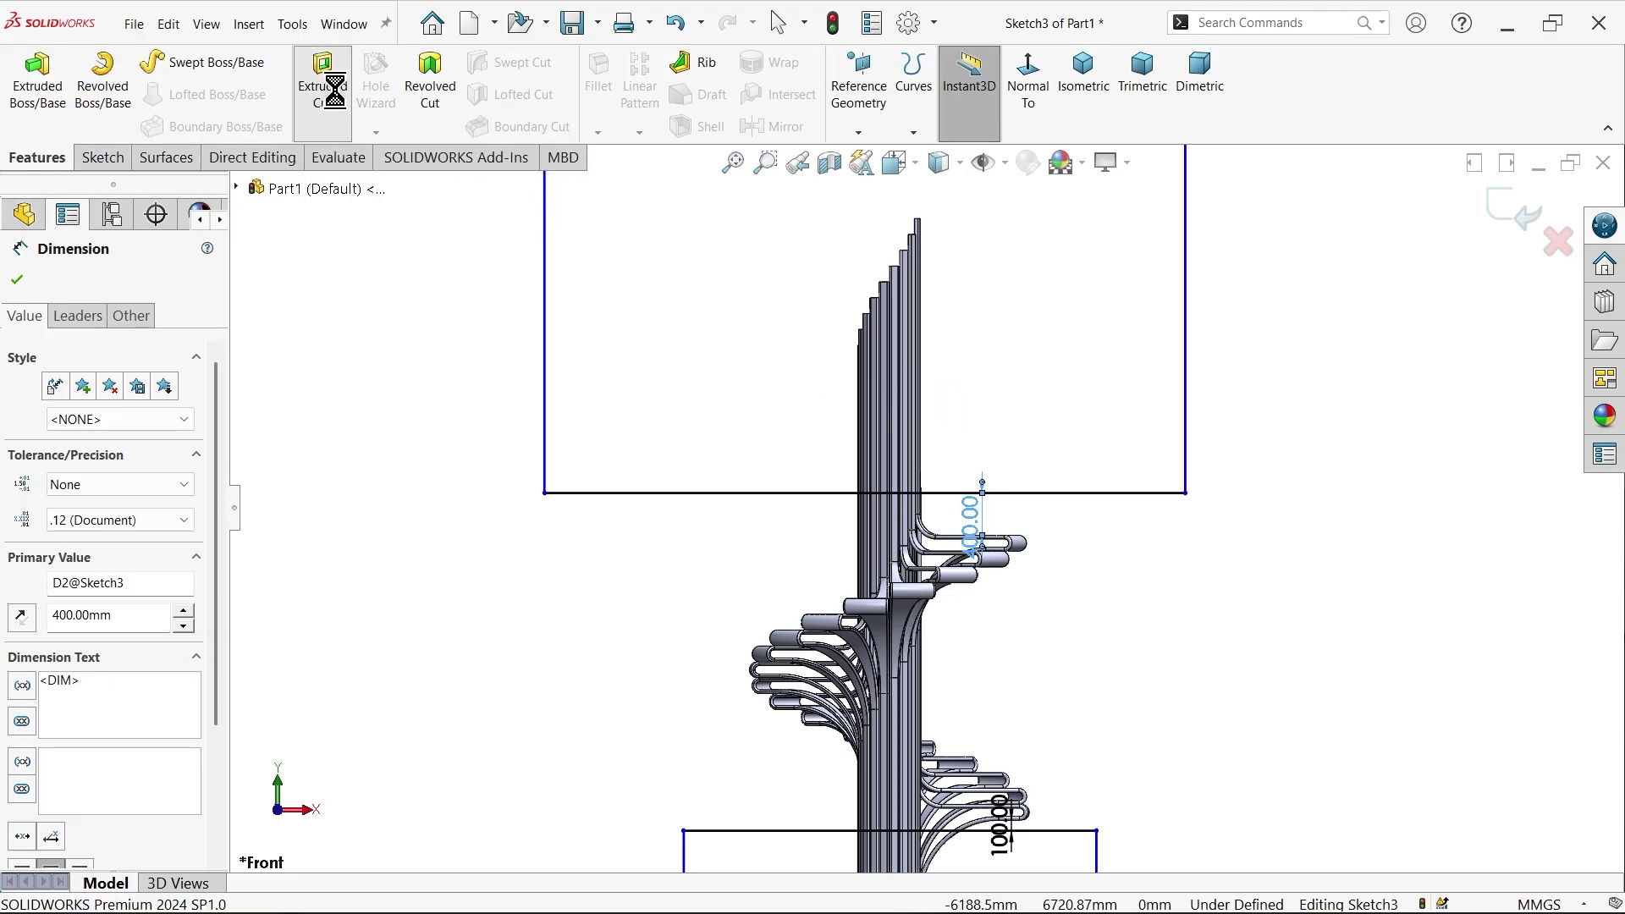
click(1092, 89)
click(85, 407)
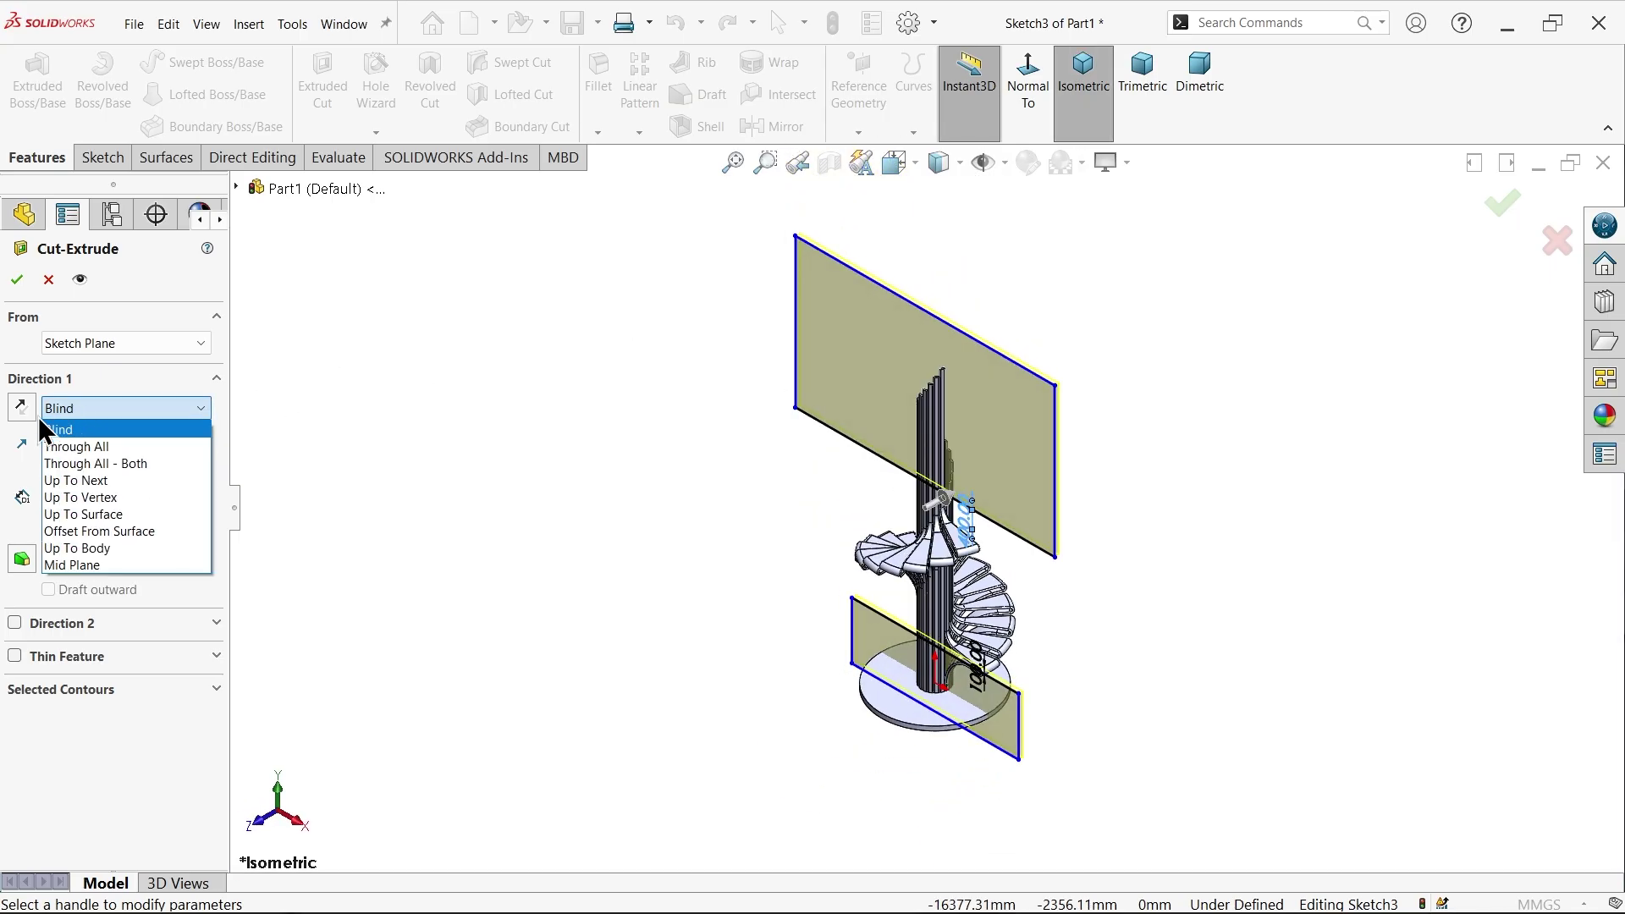
click(123, 467)
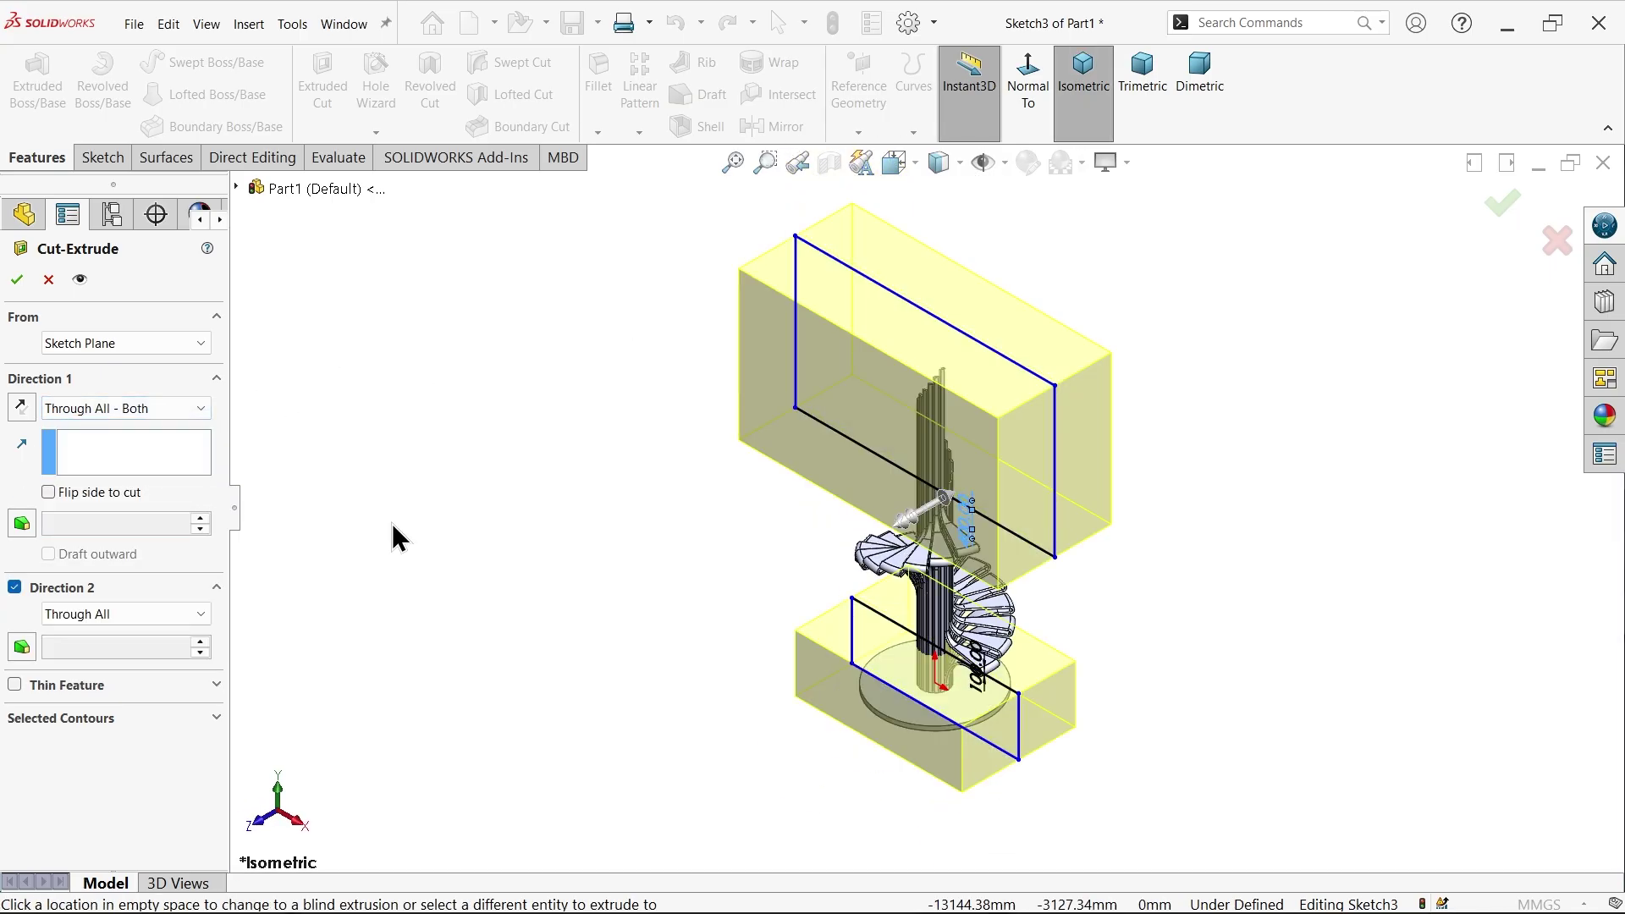
scroll(1074, 628, down, 2)
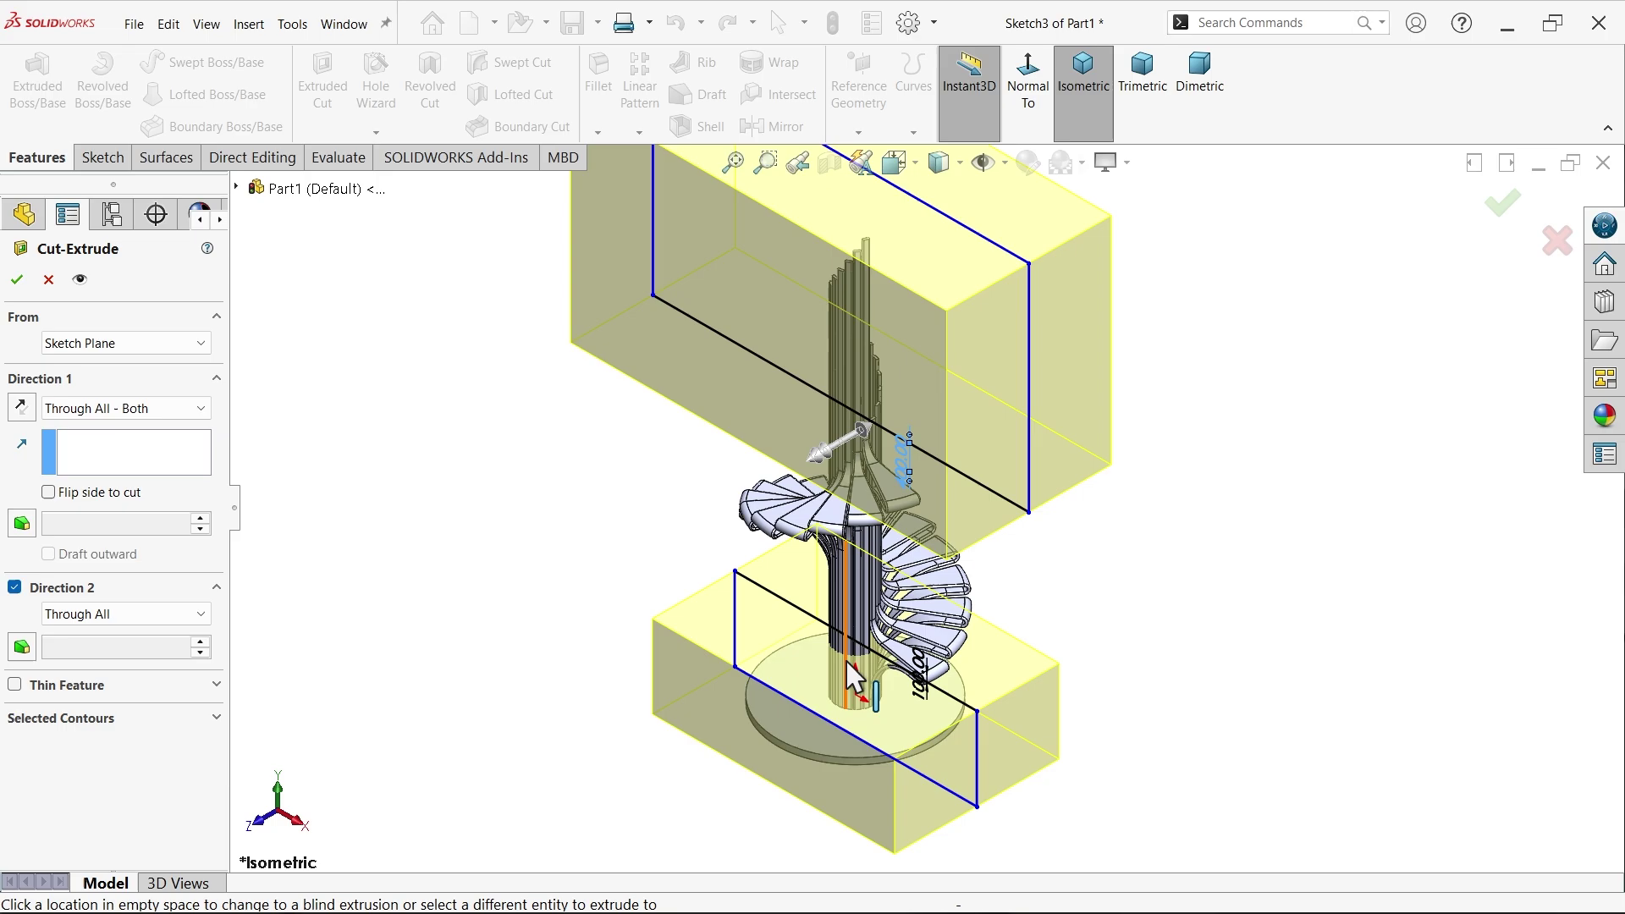
click(17, 280)
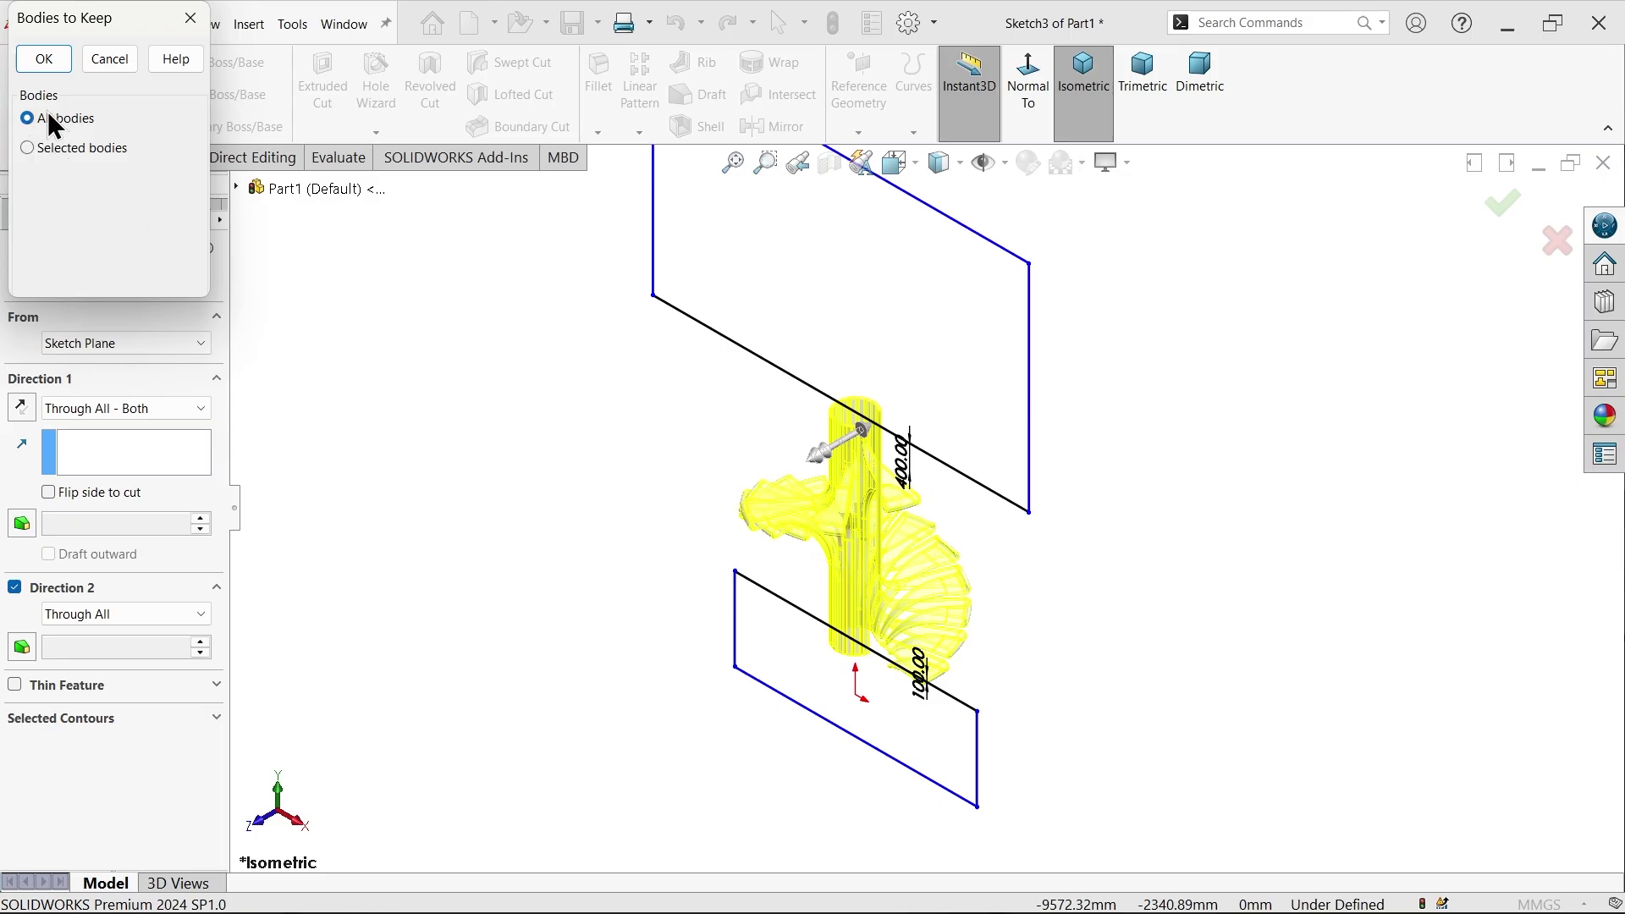
click(48, 67)
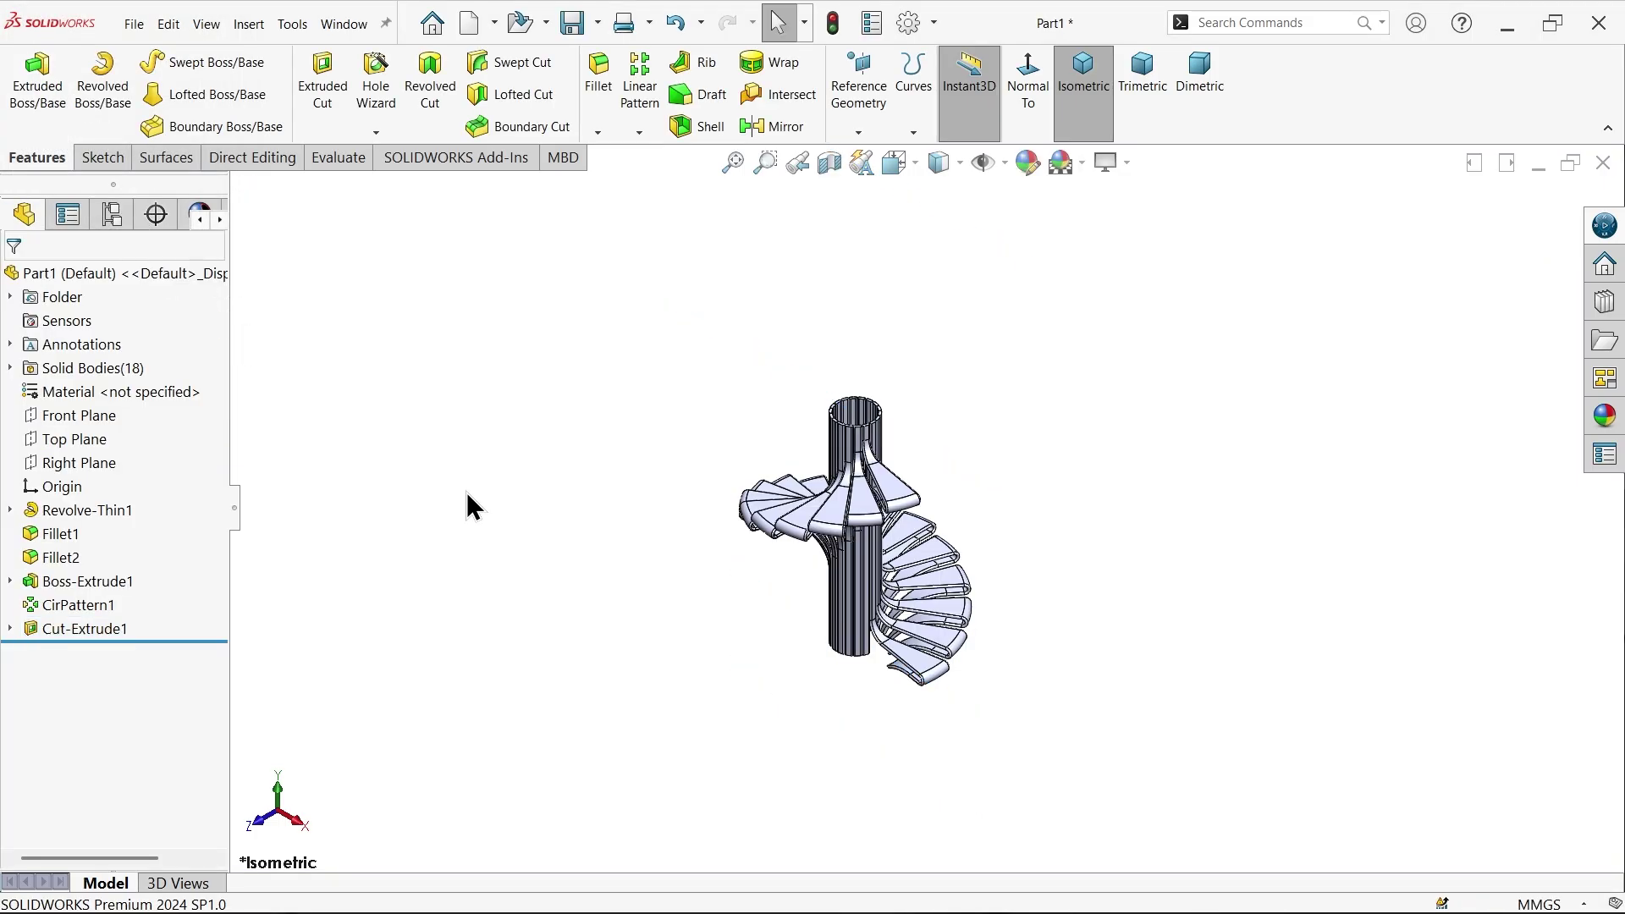
Start a Front Plane sketch and draw a vertical line up from the tube edge
scroll(780, 627, down, 5)
middle_drag(965, 656, 973, 562)
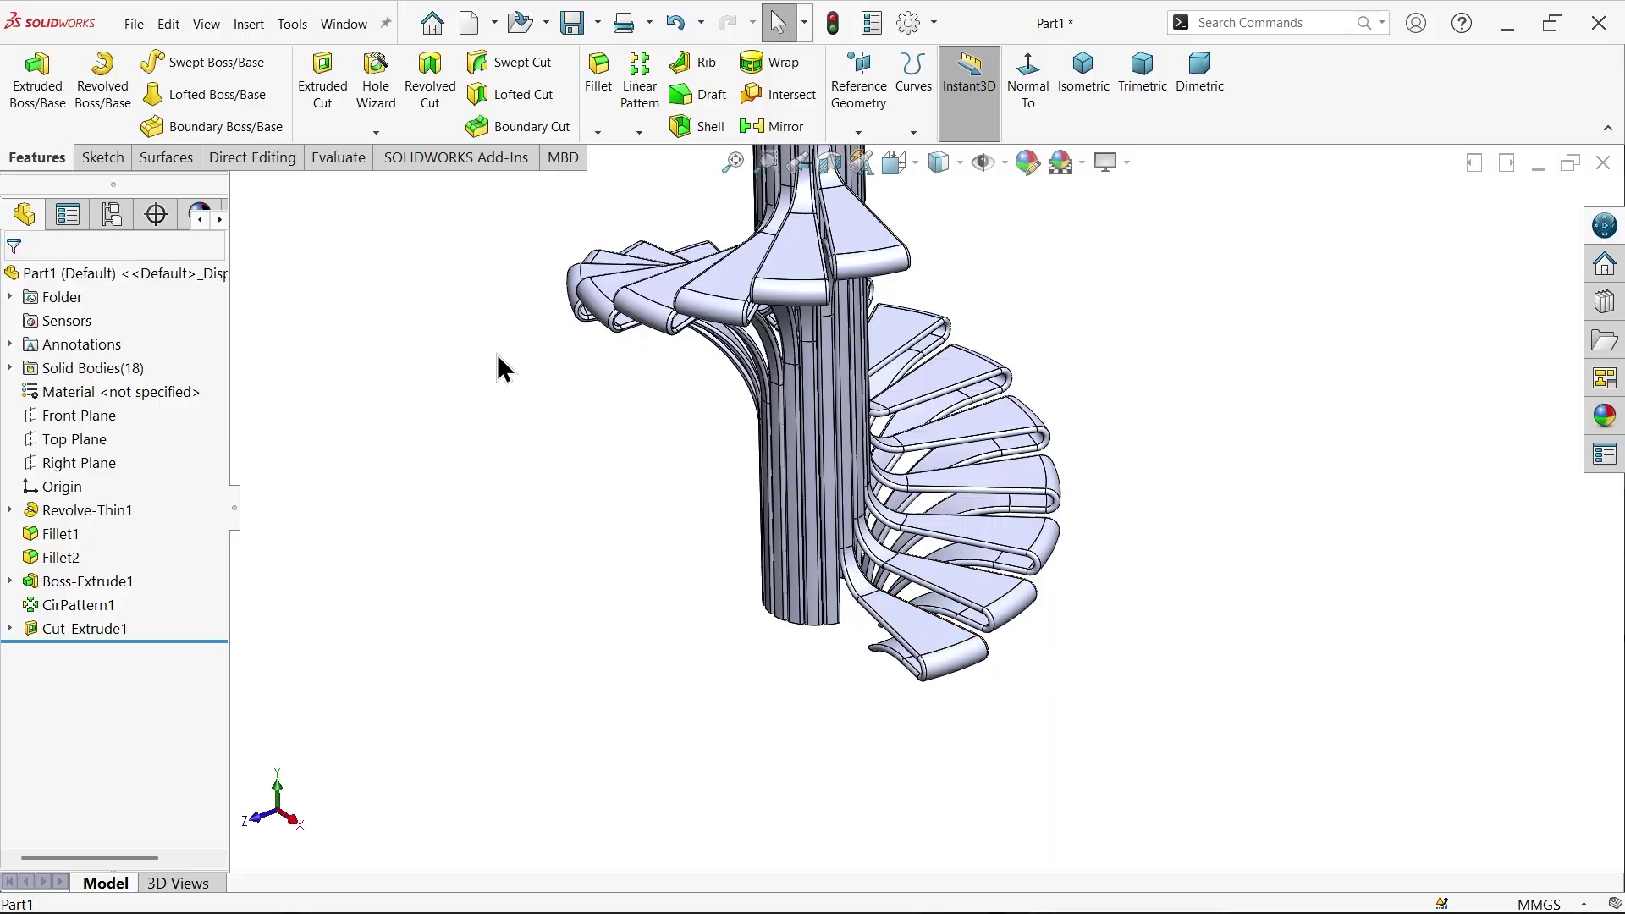
click(87, 417)
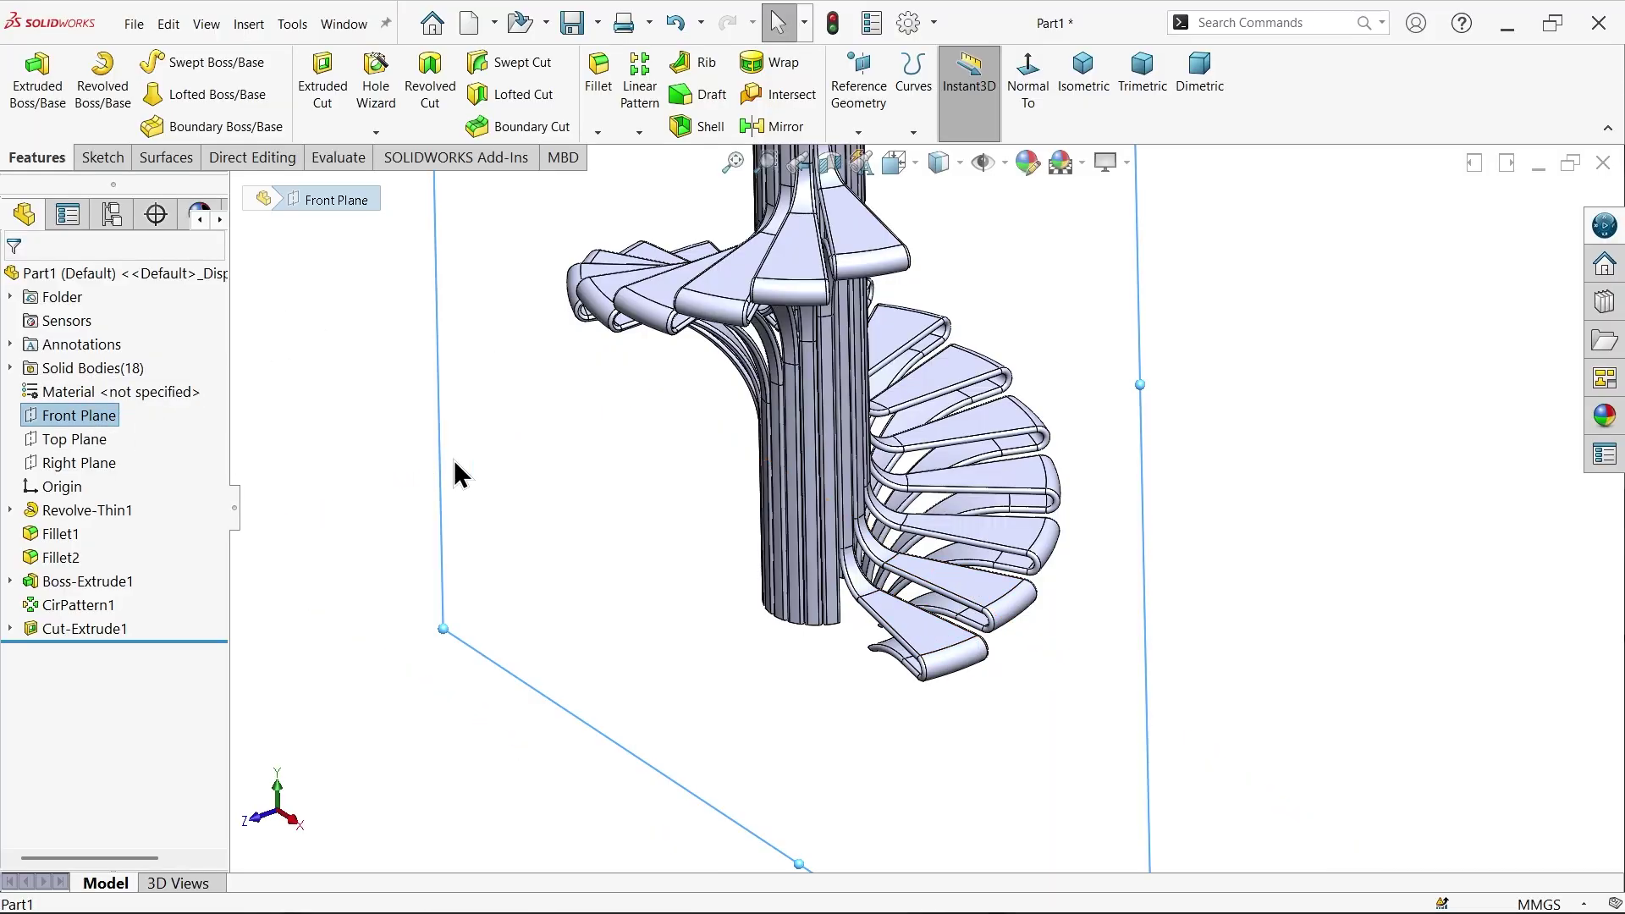
middle_drag(453, 463, 390, 457)
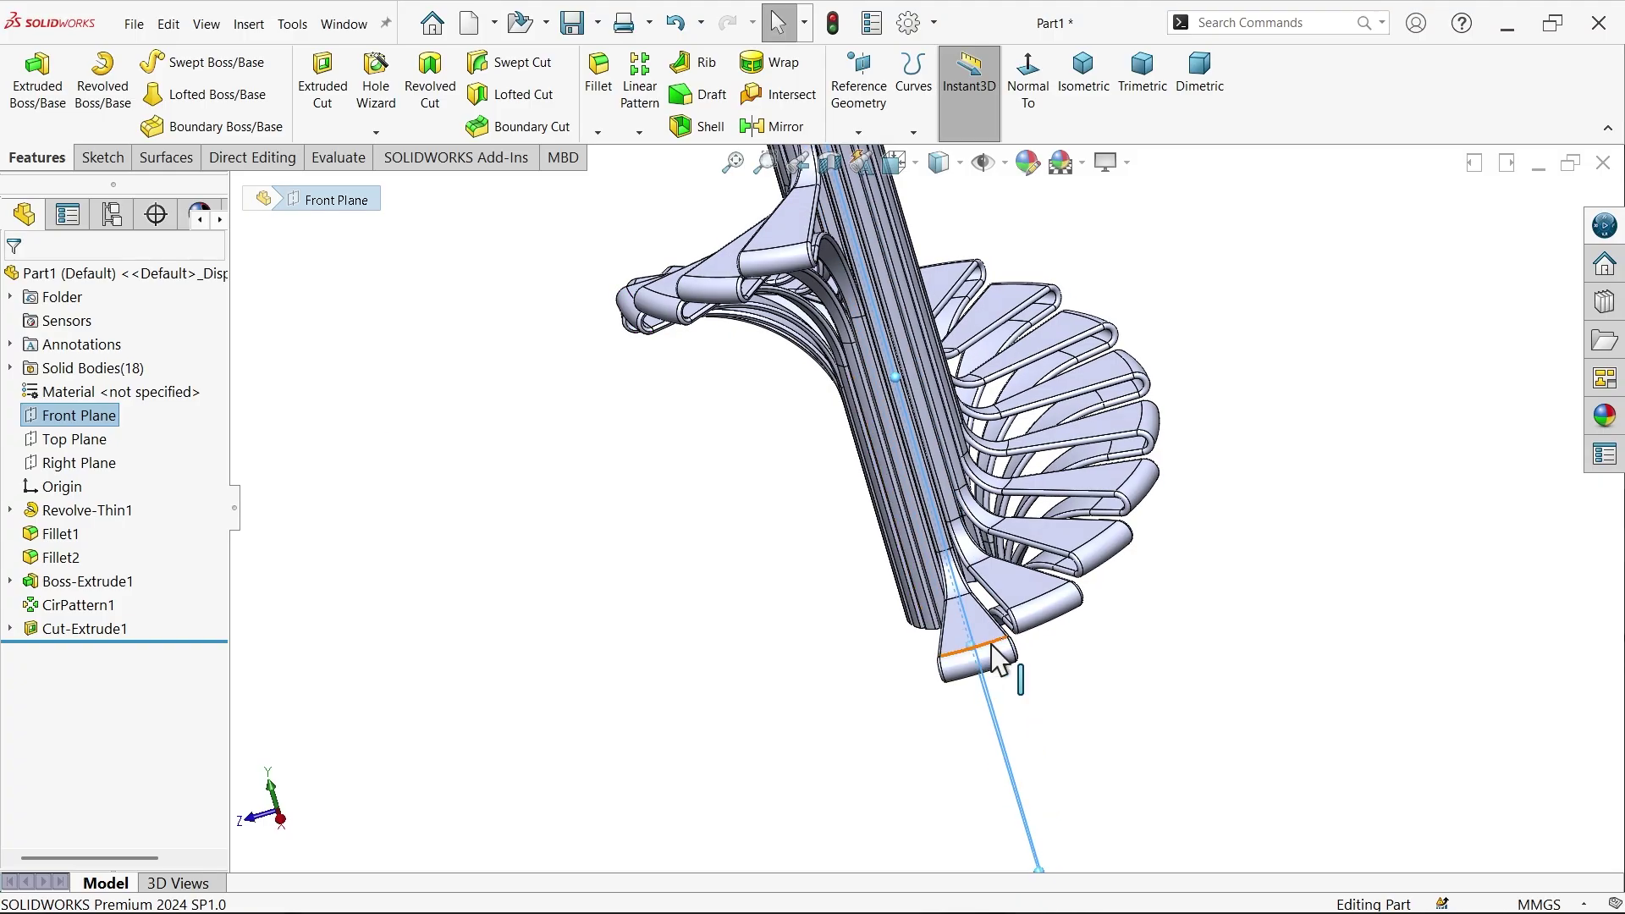
click(103, 159)
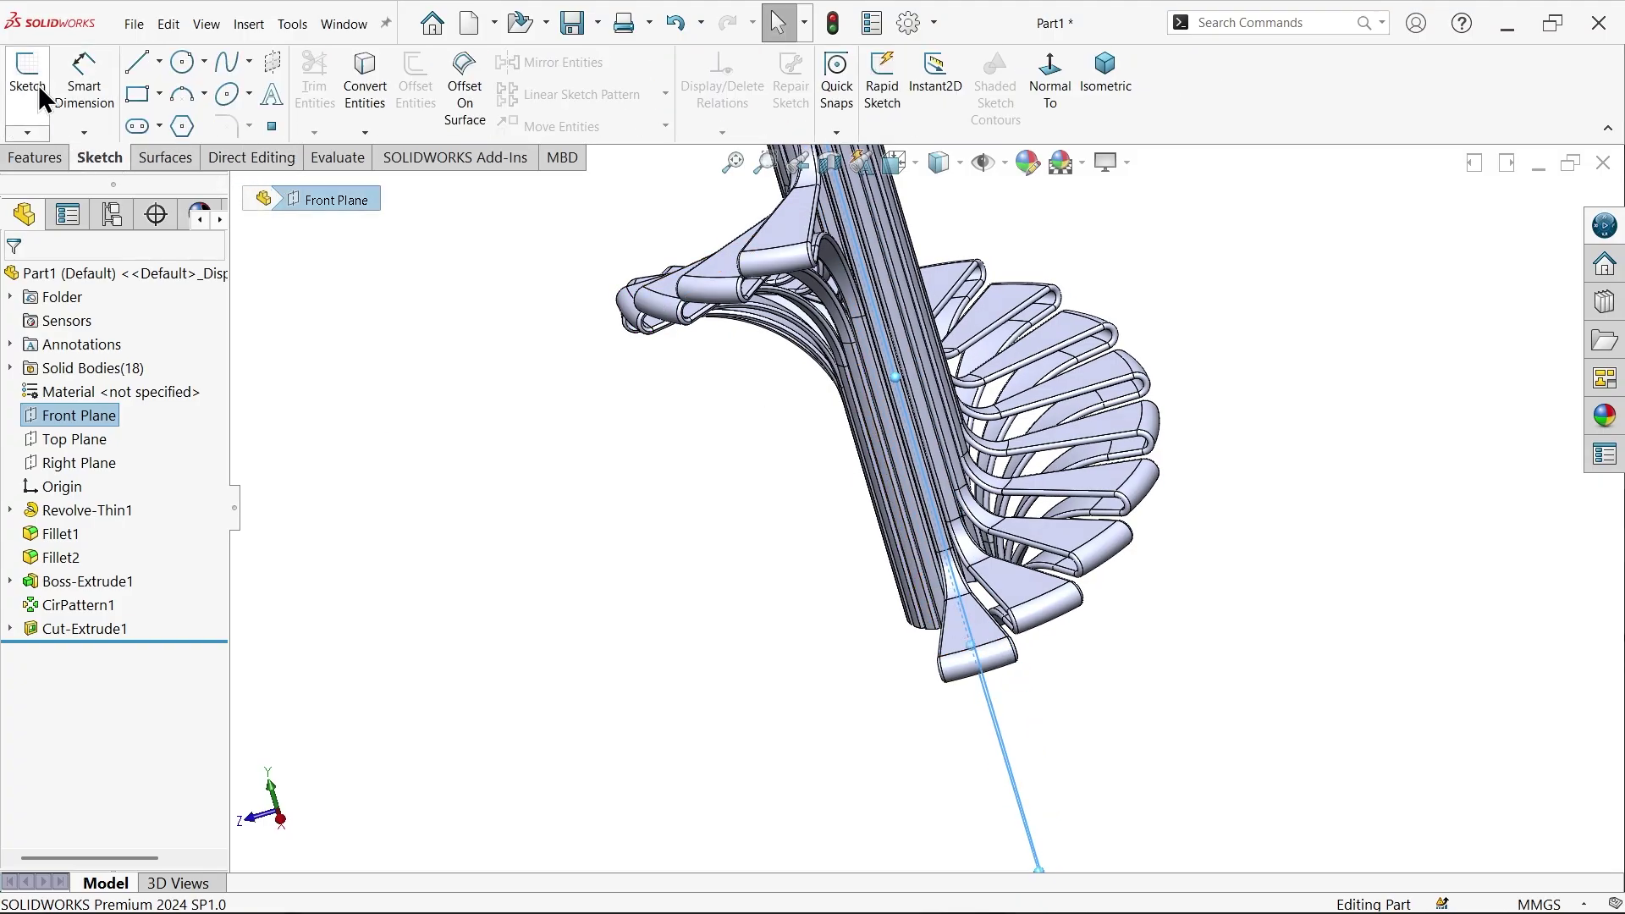
click(40, 95)
click(138, 76)
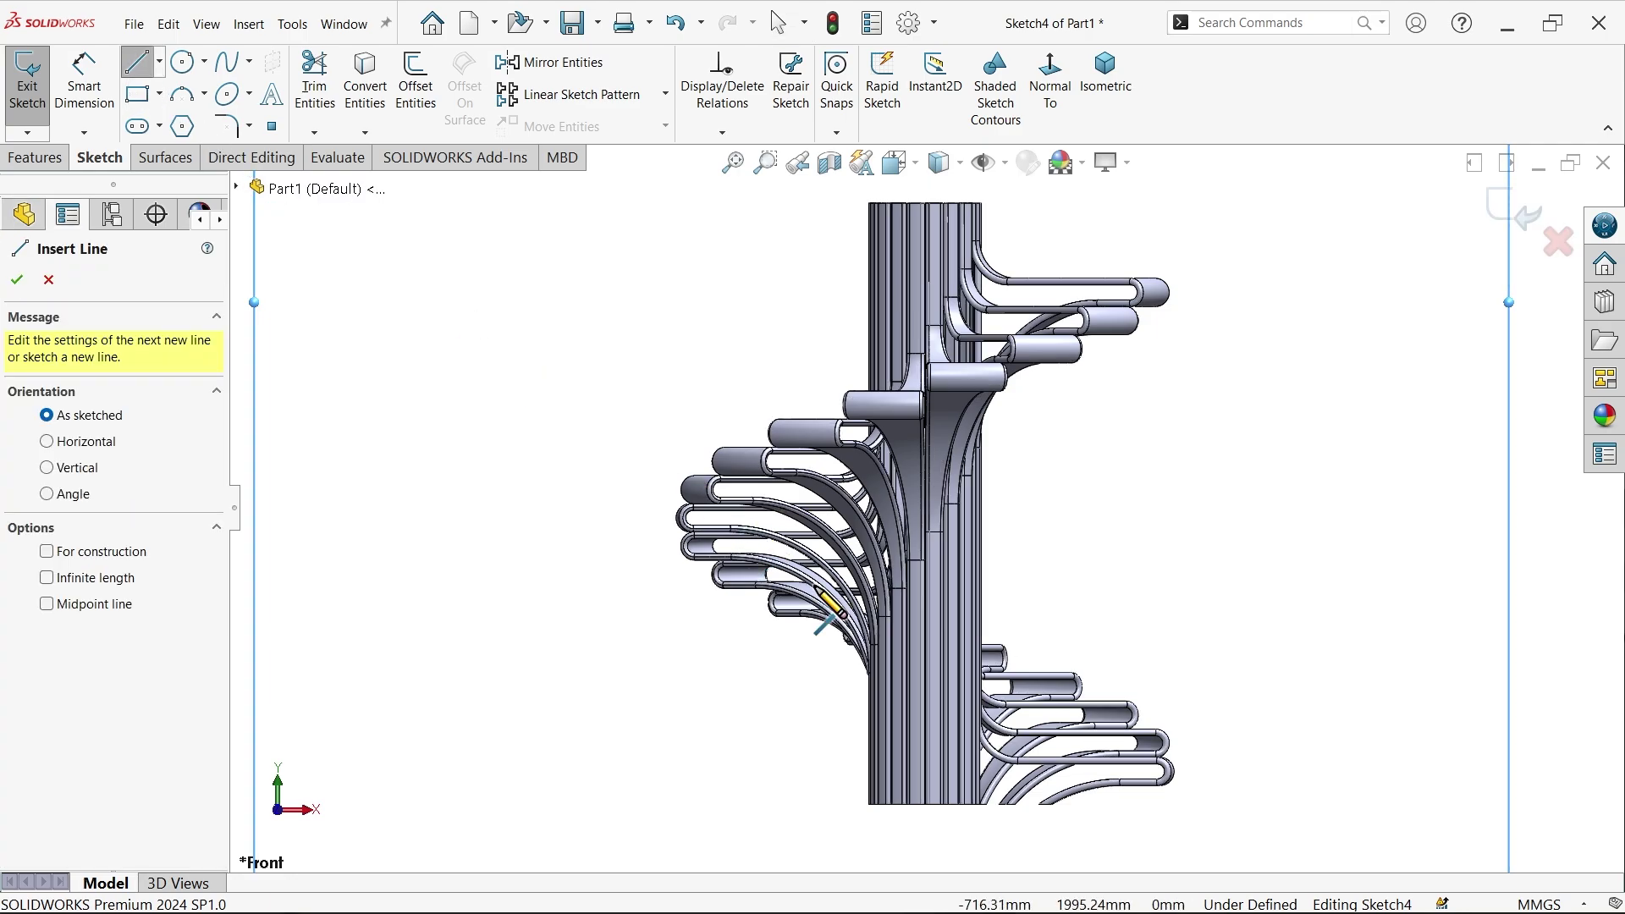
scroll(1155, 787, up, 2)
scroll(1055, 692, down, 6)
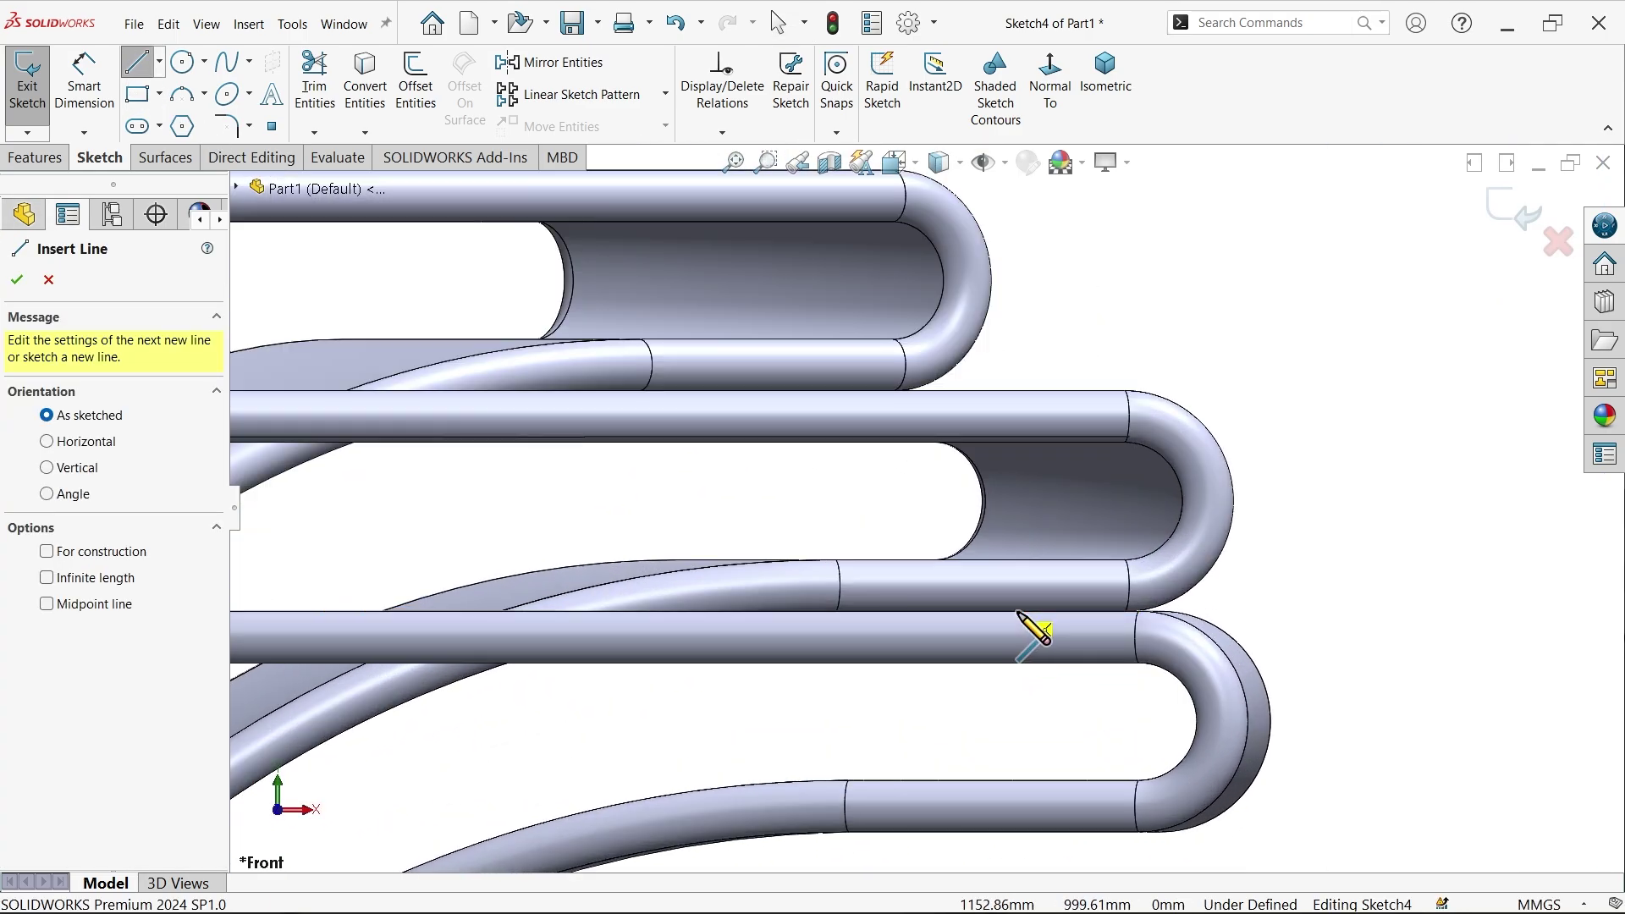
click(1033, 628)
scroll(1042, 461, up, 3)
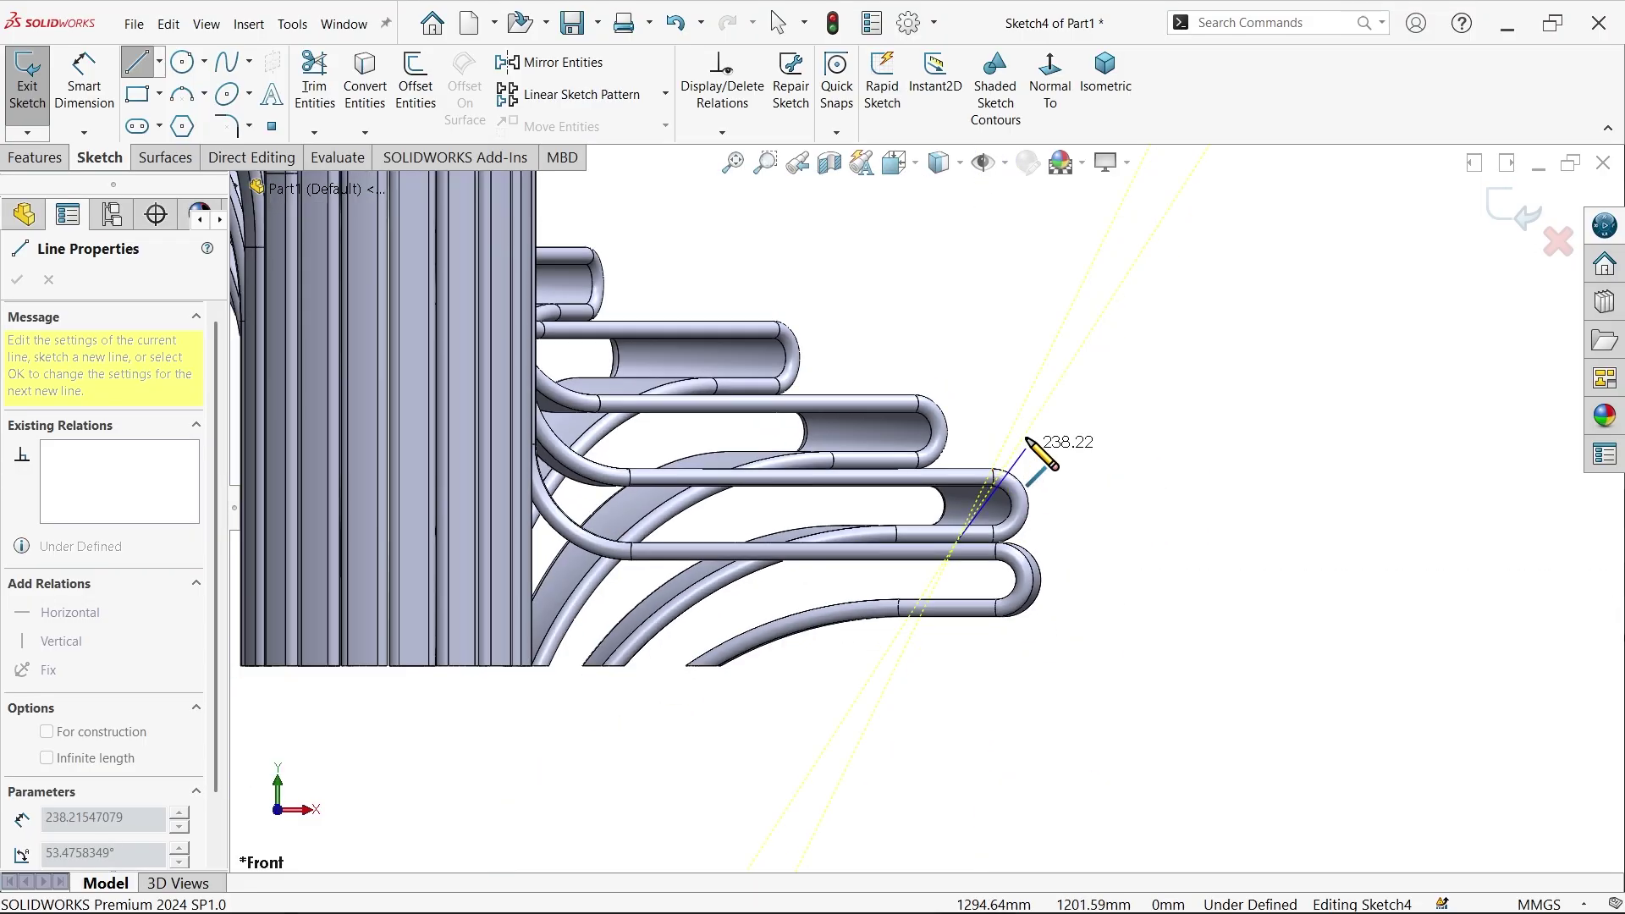
click(955, 353)
key(Escape)
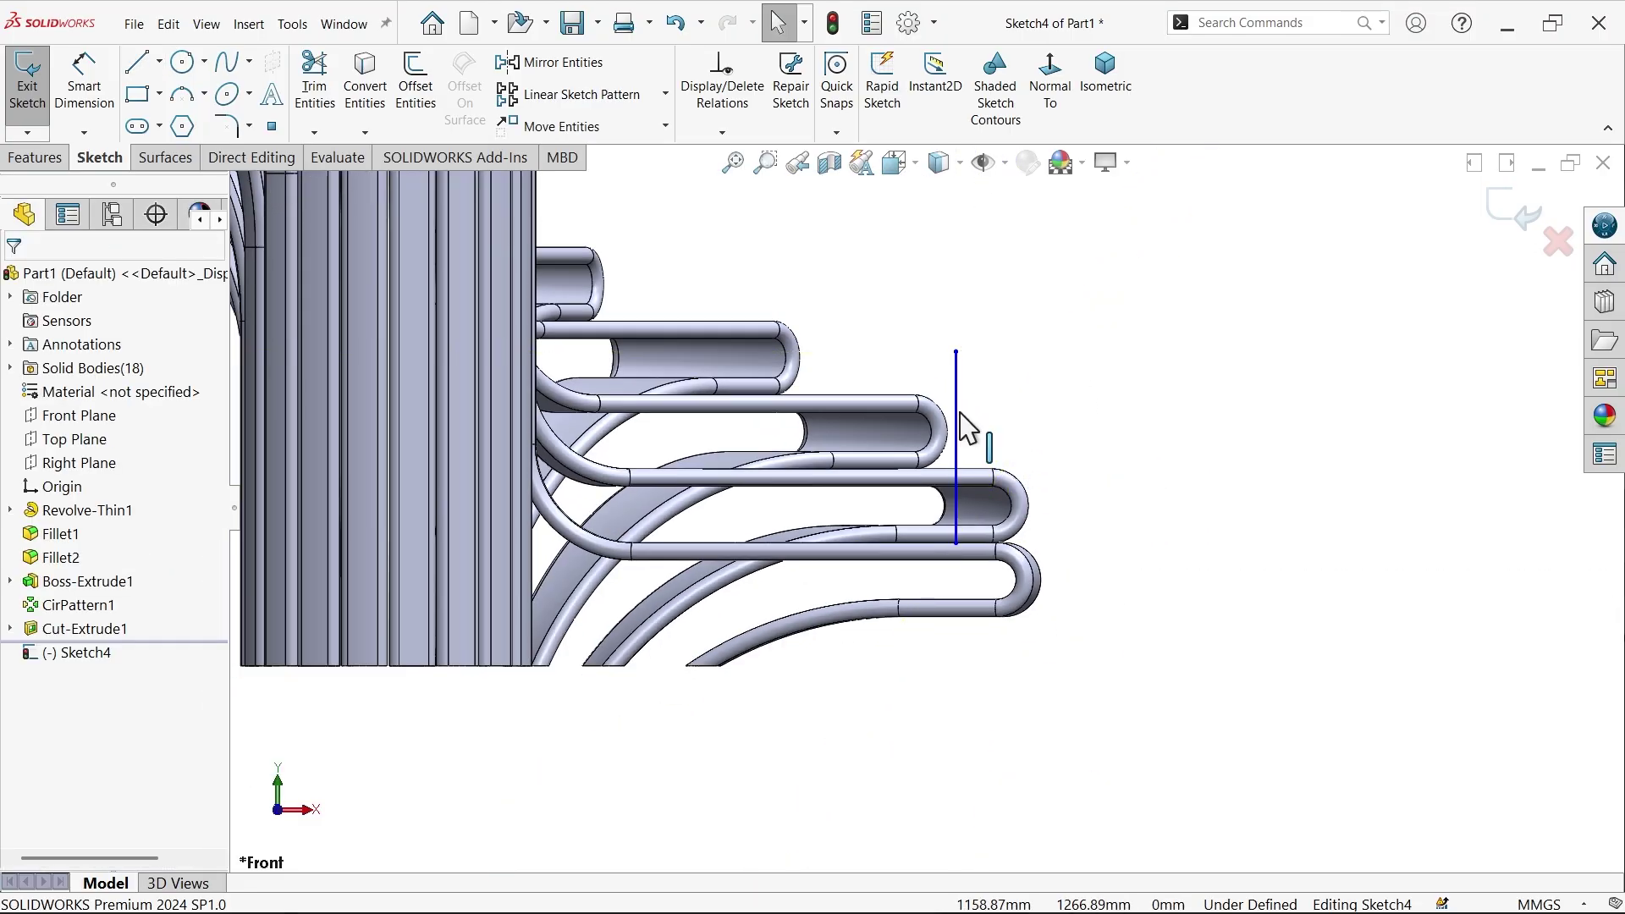
Dimension the line 500 mm long and 1200 mm horizontally from the origin
click(78, 88)
scroll(973, 457, down, 2)
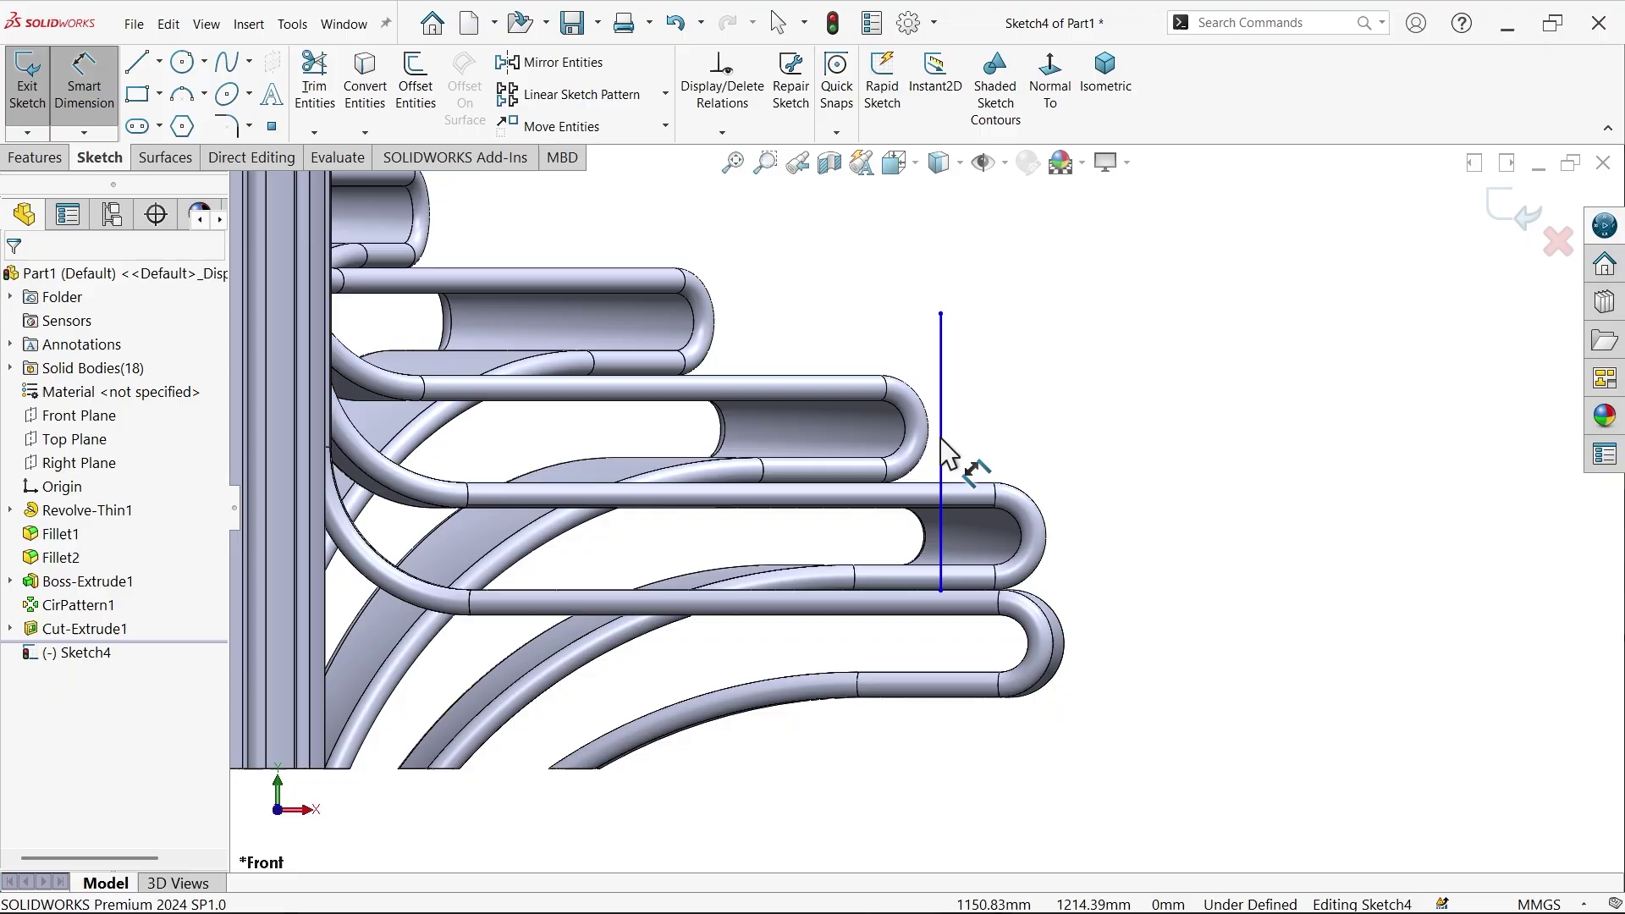
click(941, 438)
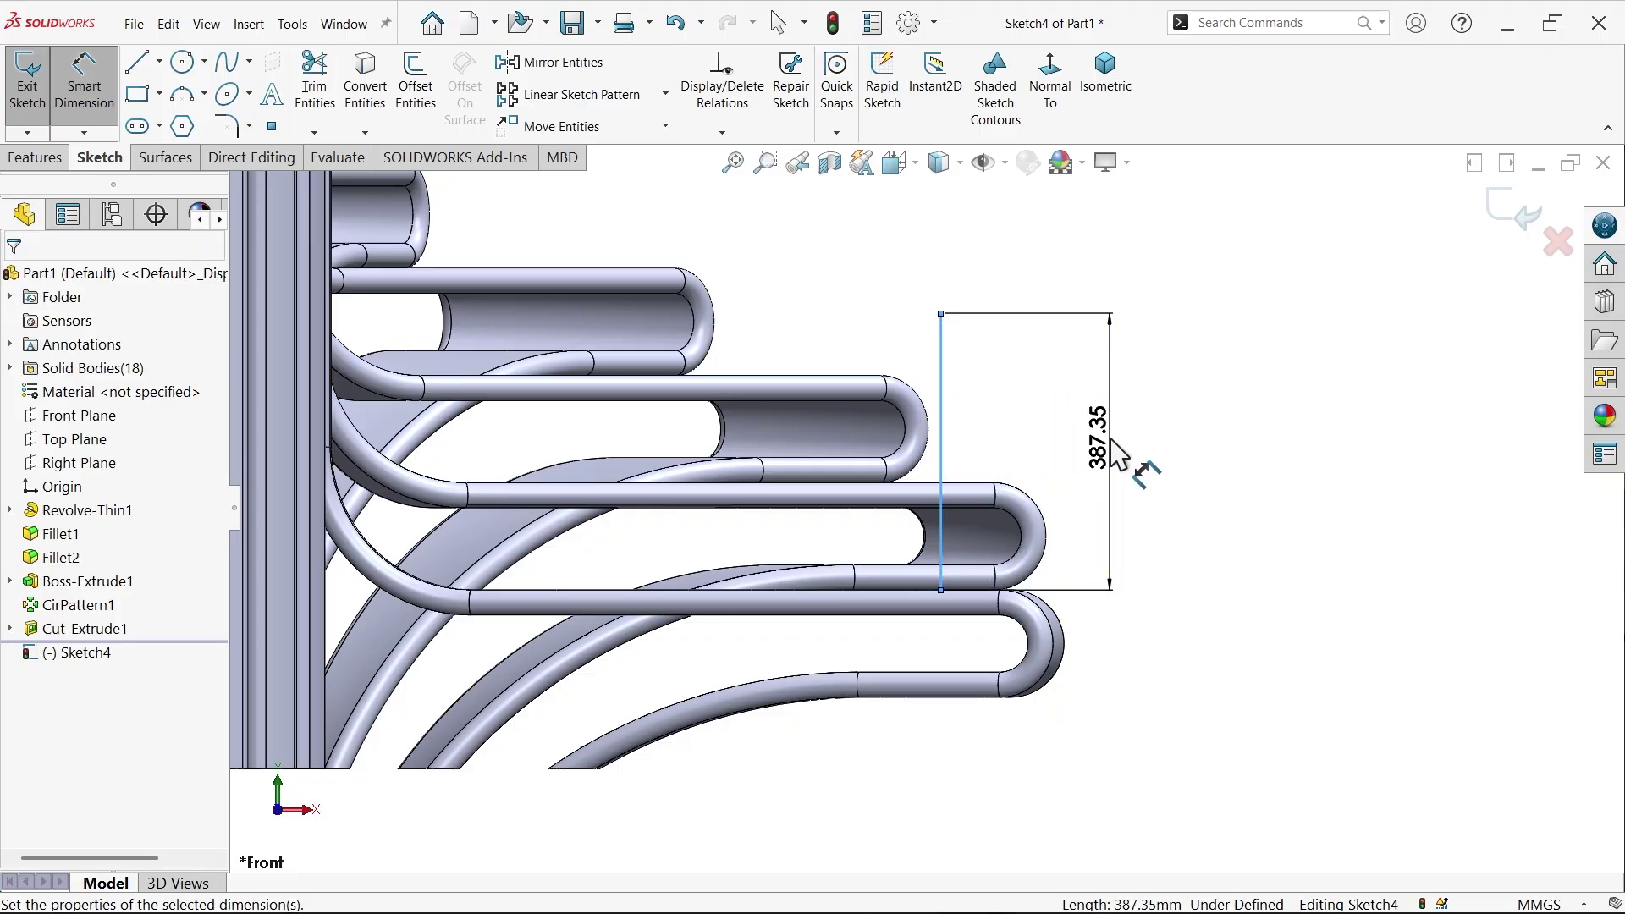
click(1110, 438)
text(500)
click(1007, 405)
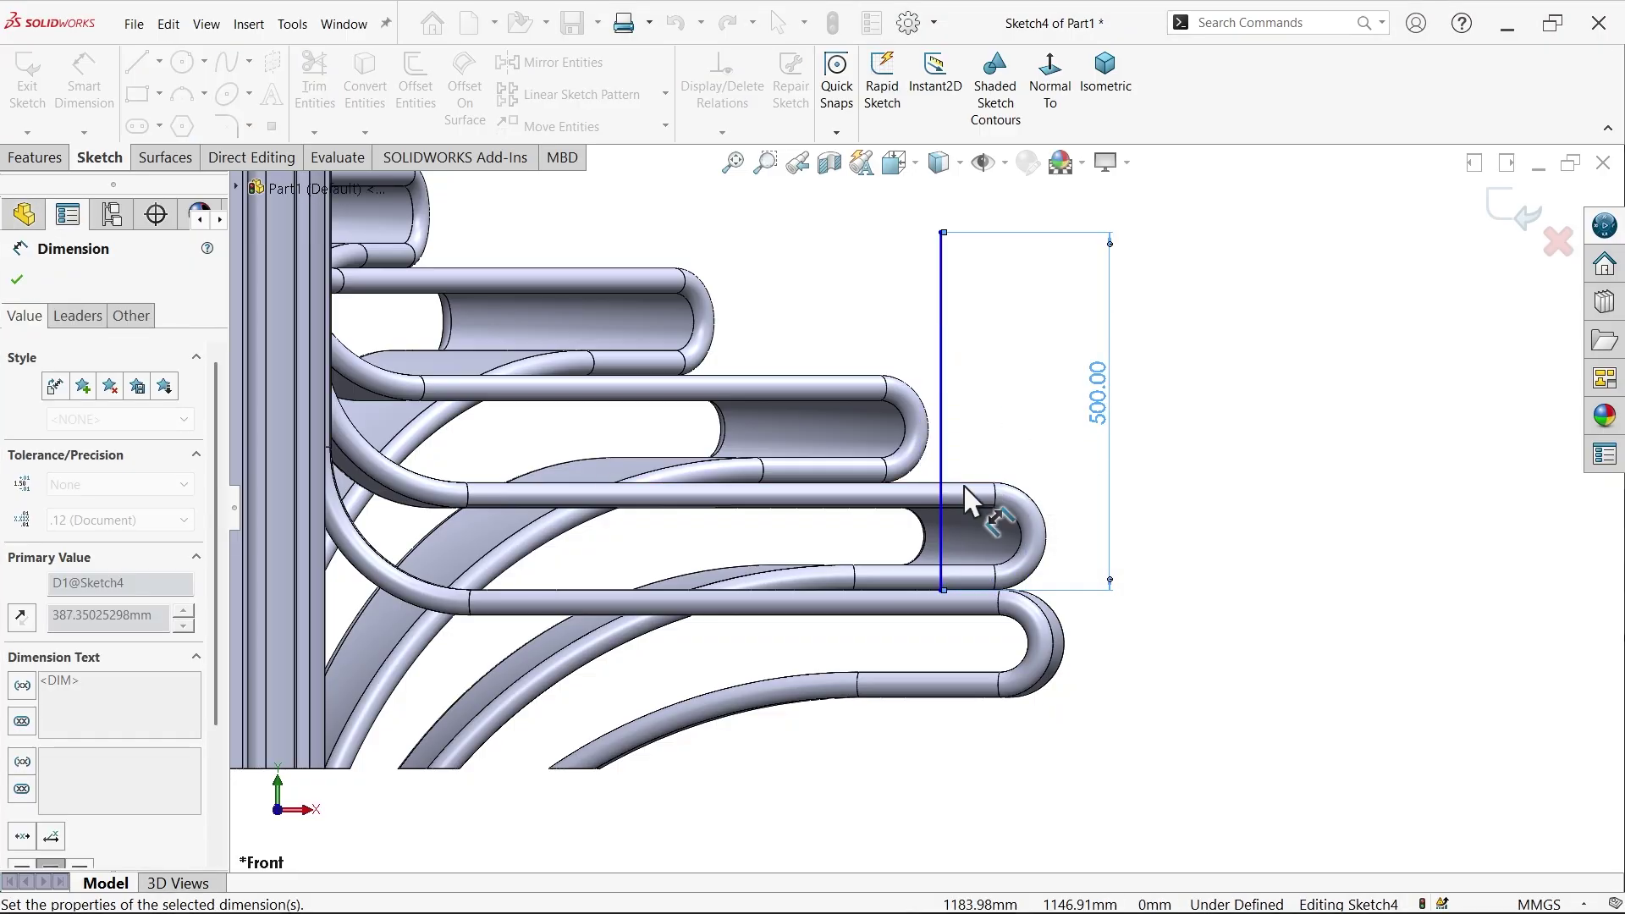
click(942, 484)
scroll(929, 488, up, 5)
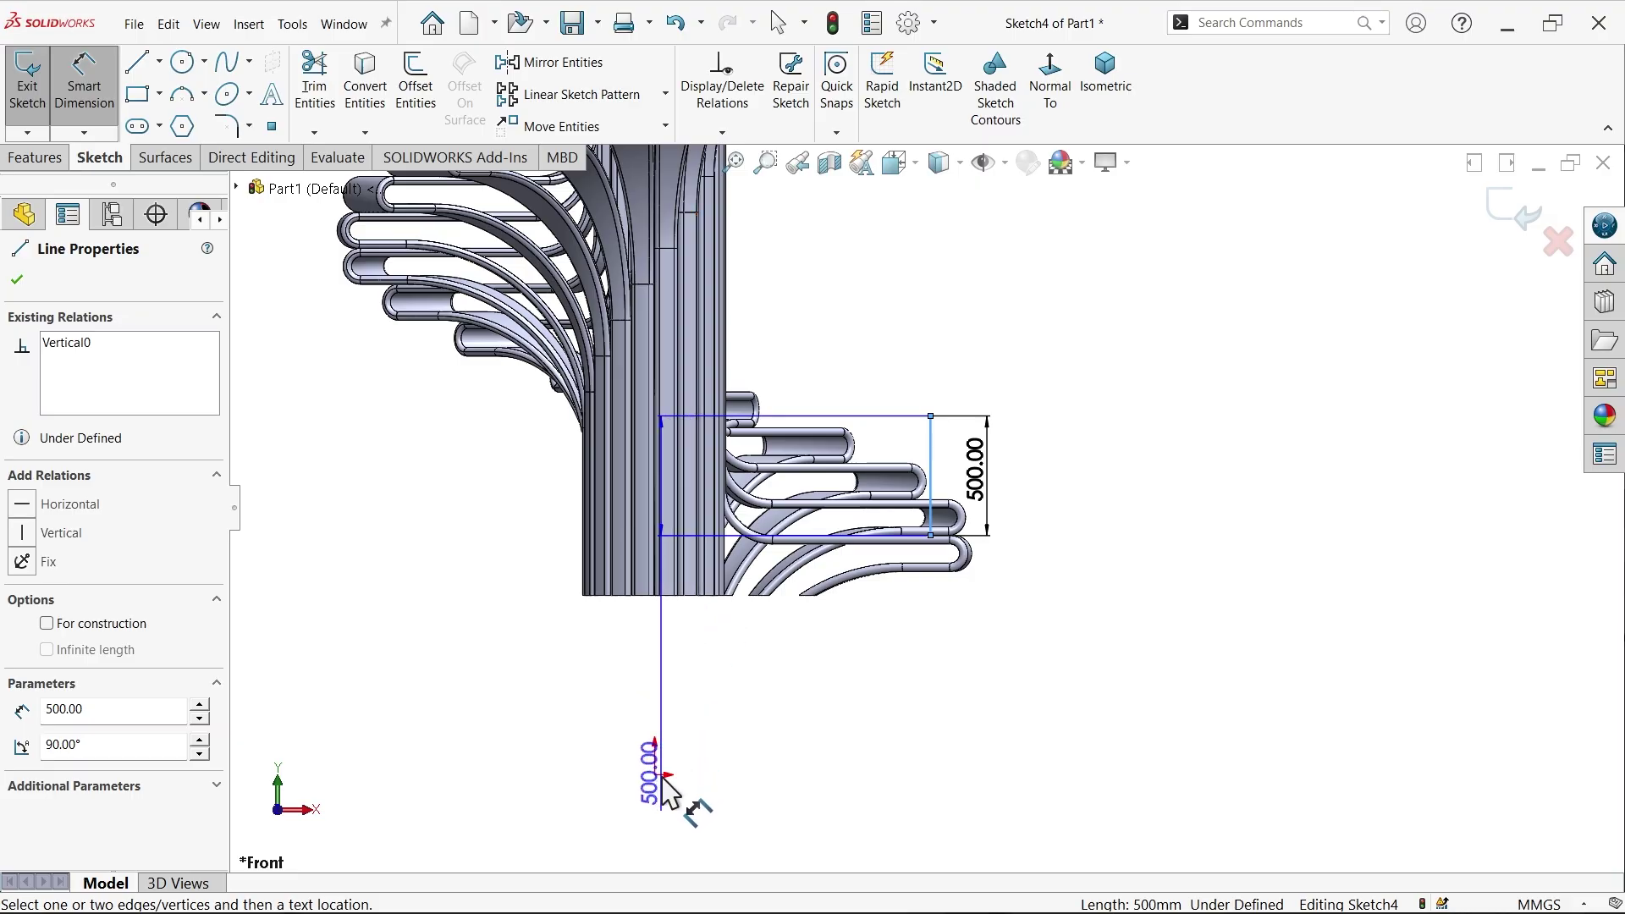
click(656, 774)
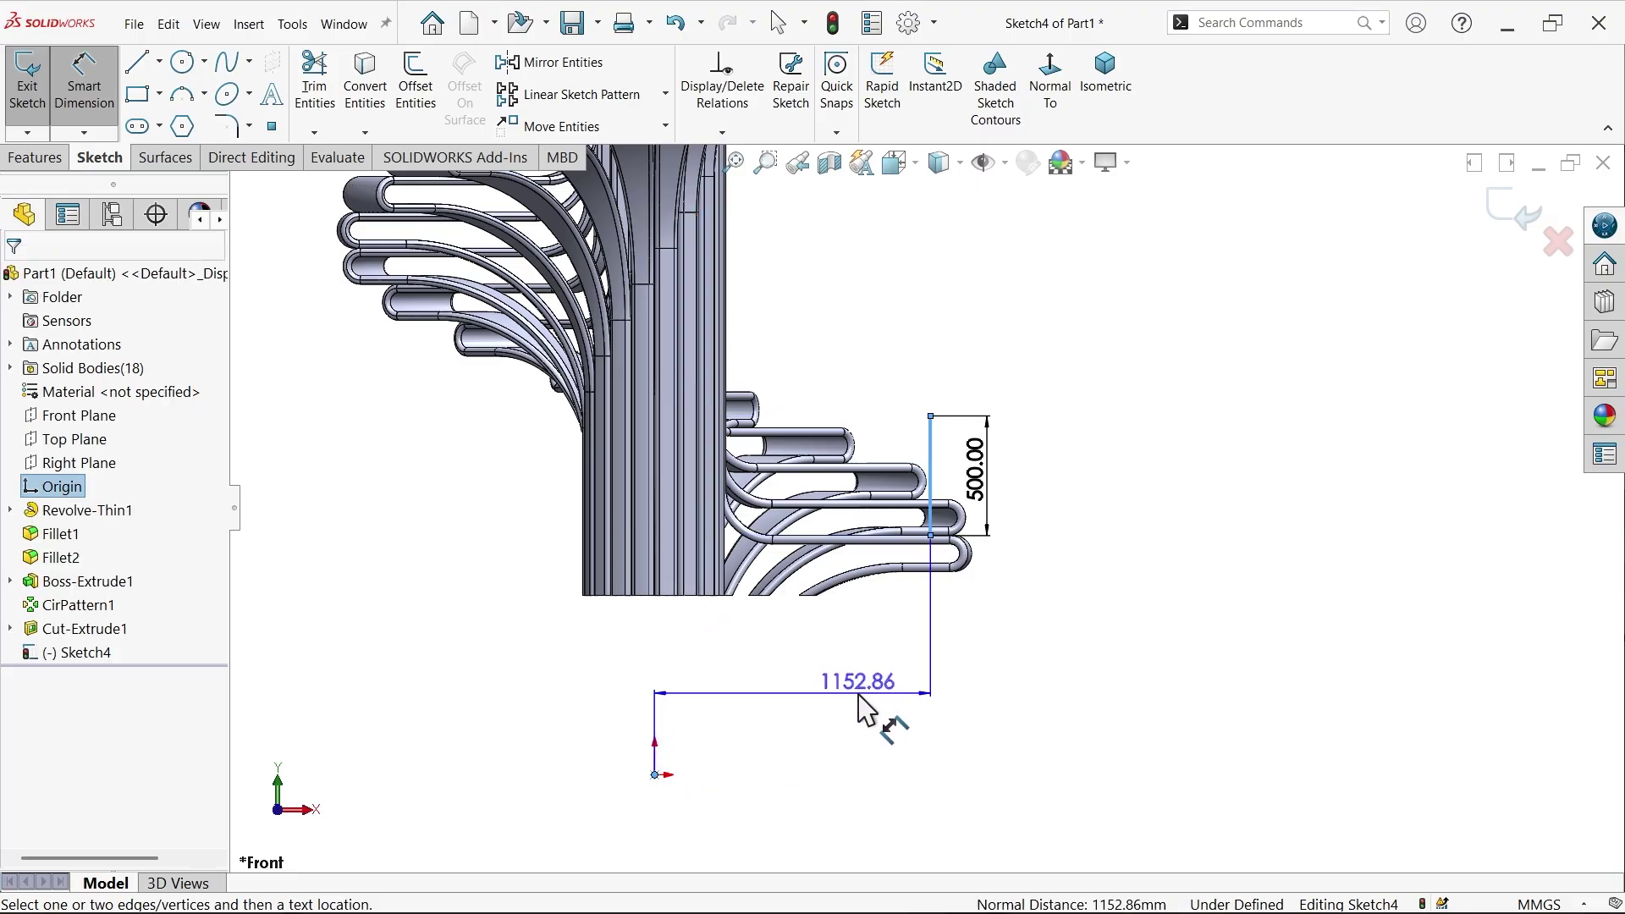
click(817, 676)
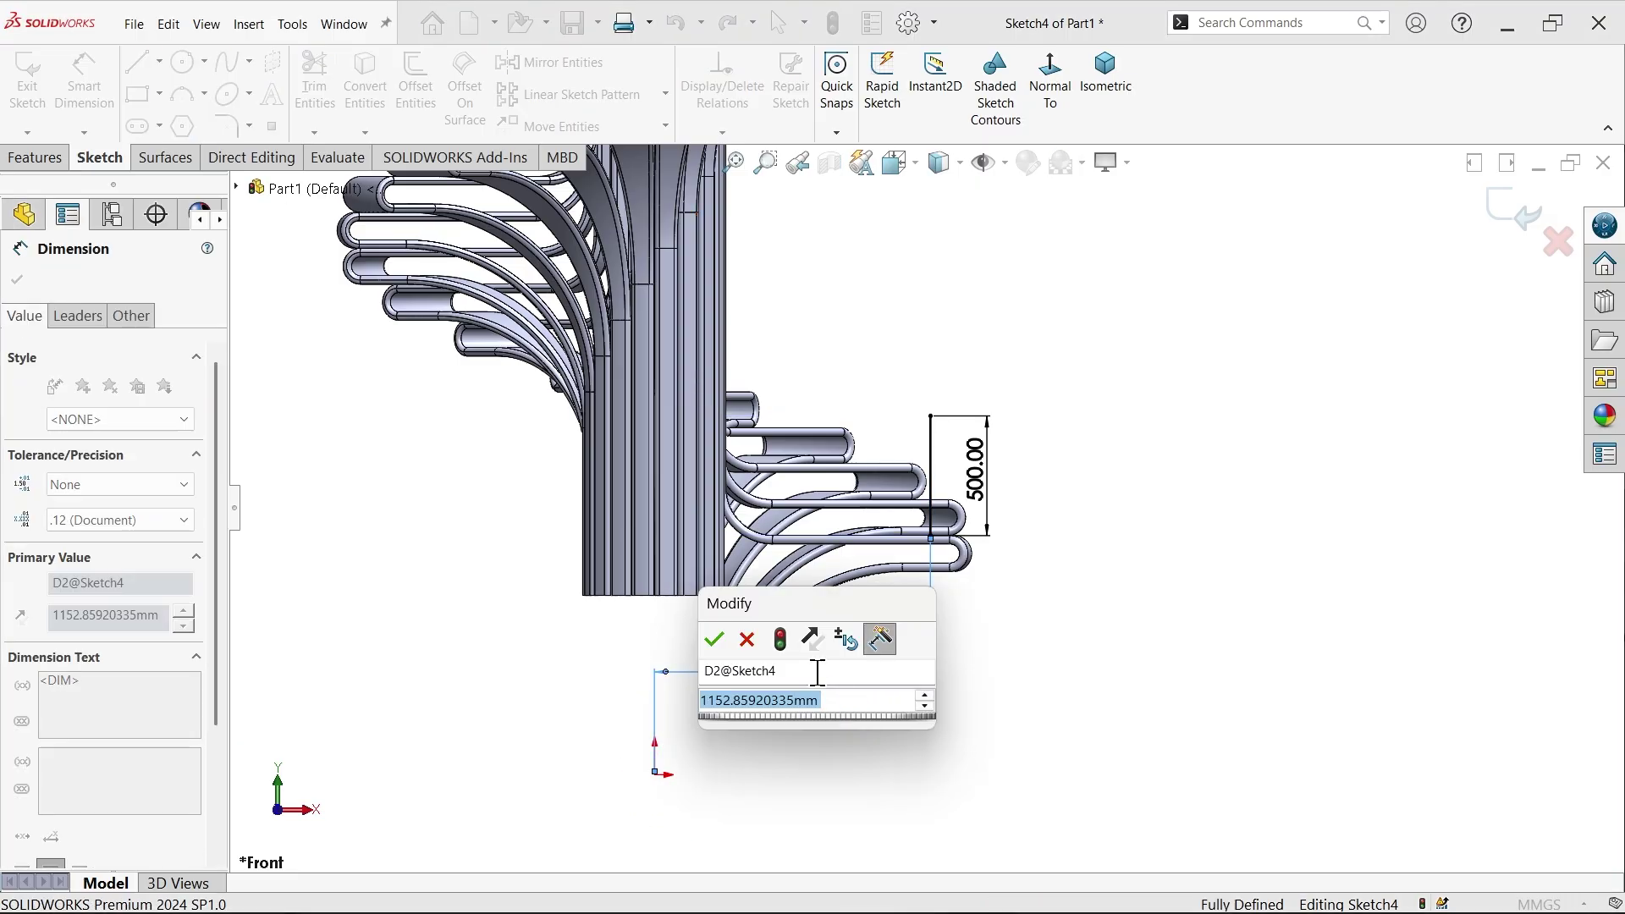
text(1200)
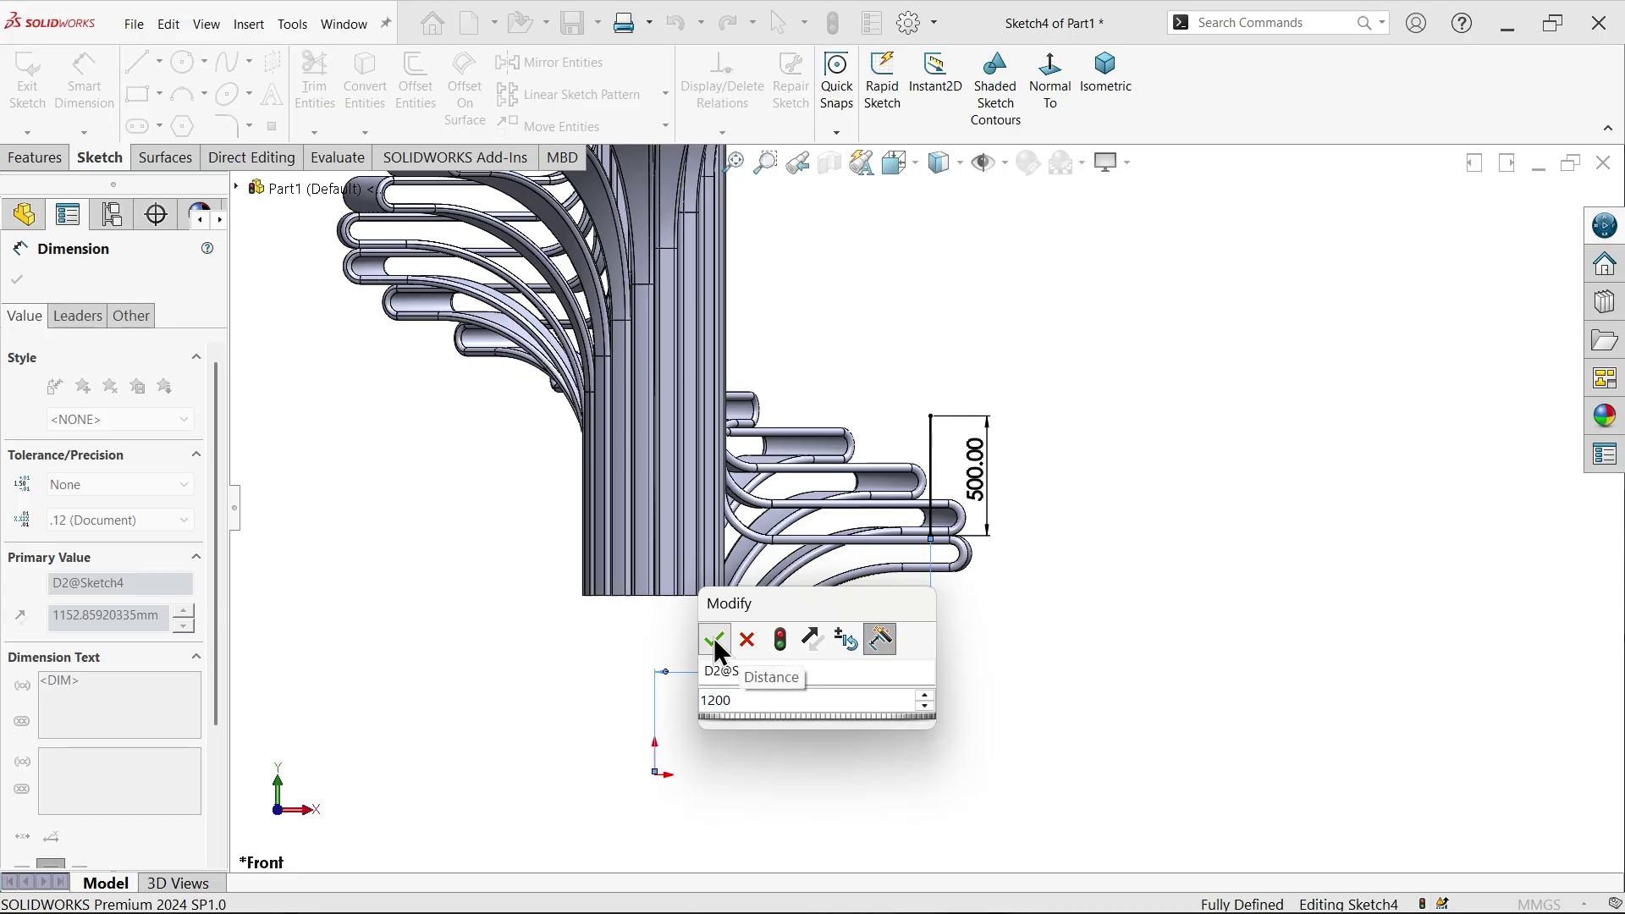
click(713, 639)
Try a Swept Boss/Base on the sketch, dismiss the warning and cancel
scroll(979, 519, down, 5)
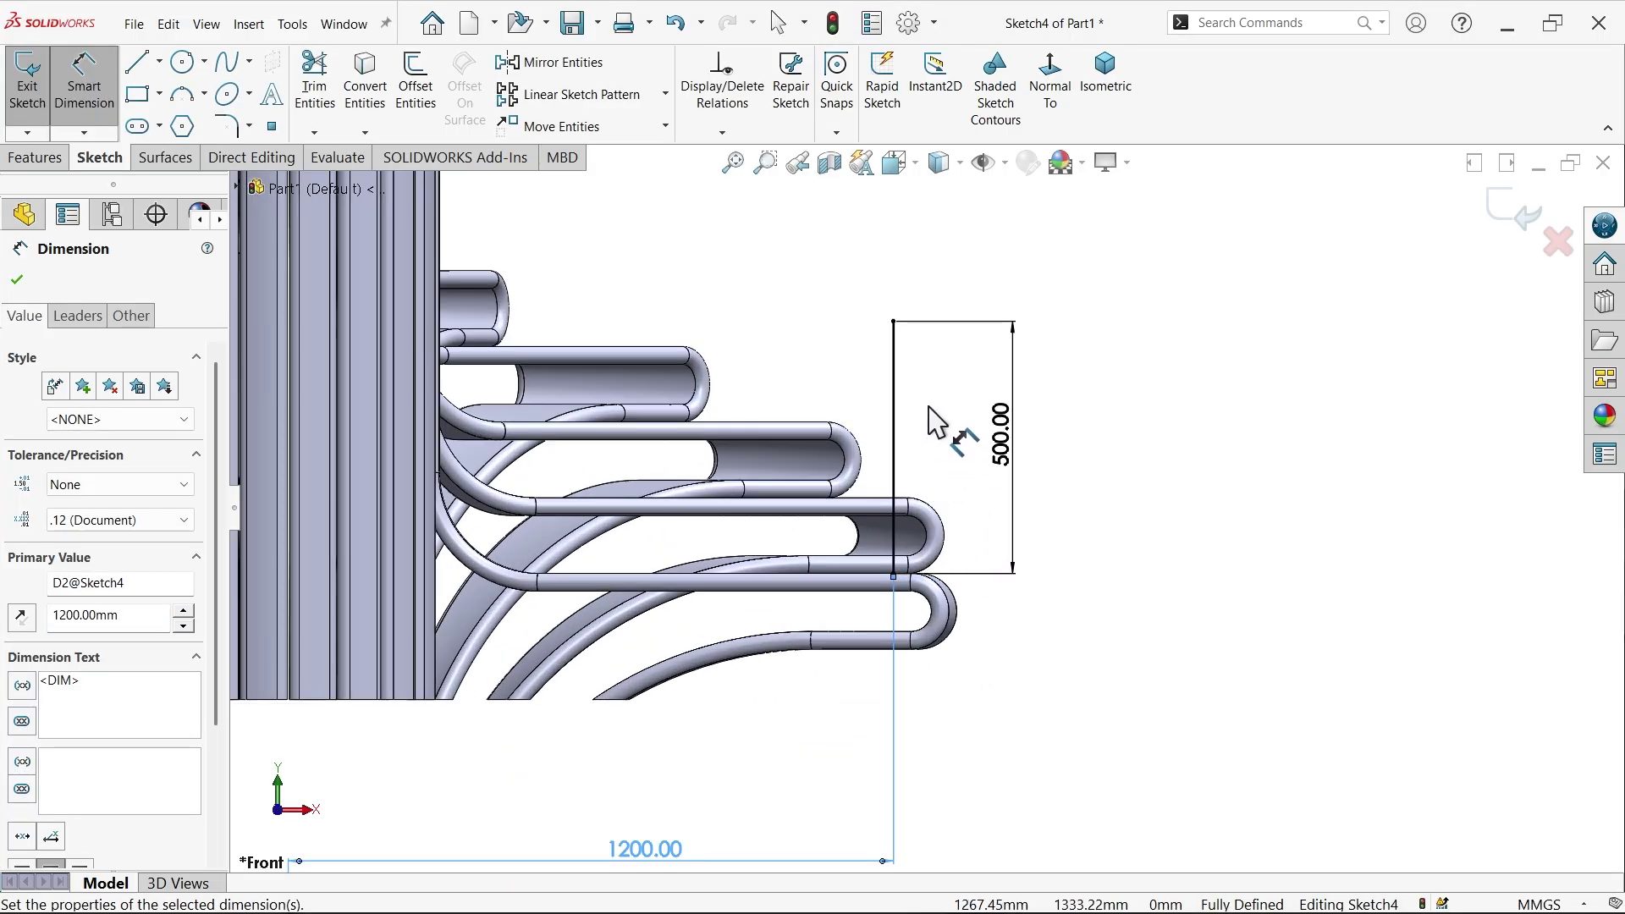
click(32, 157)
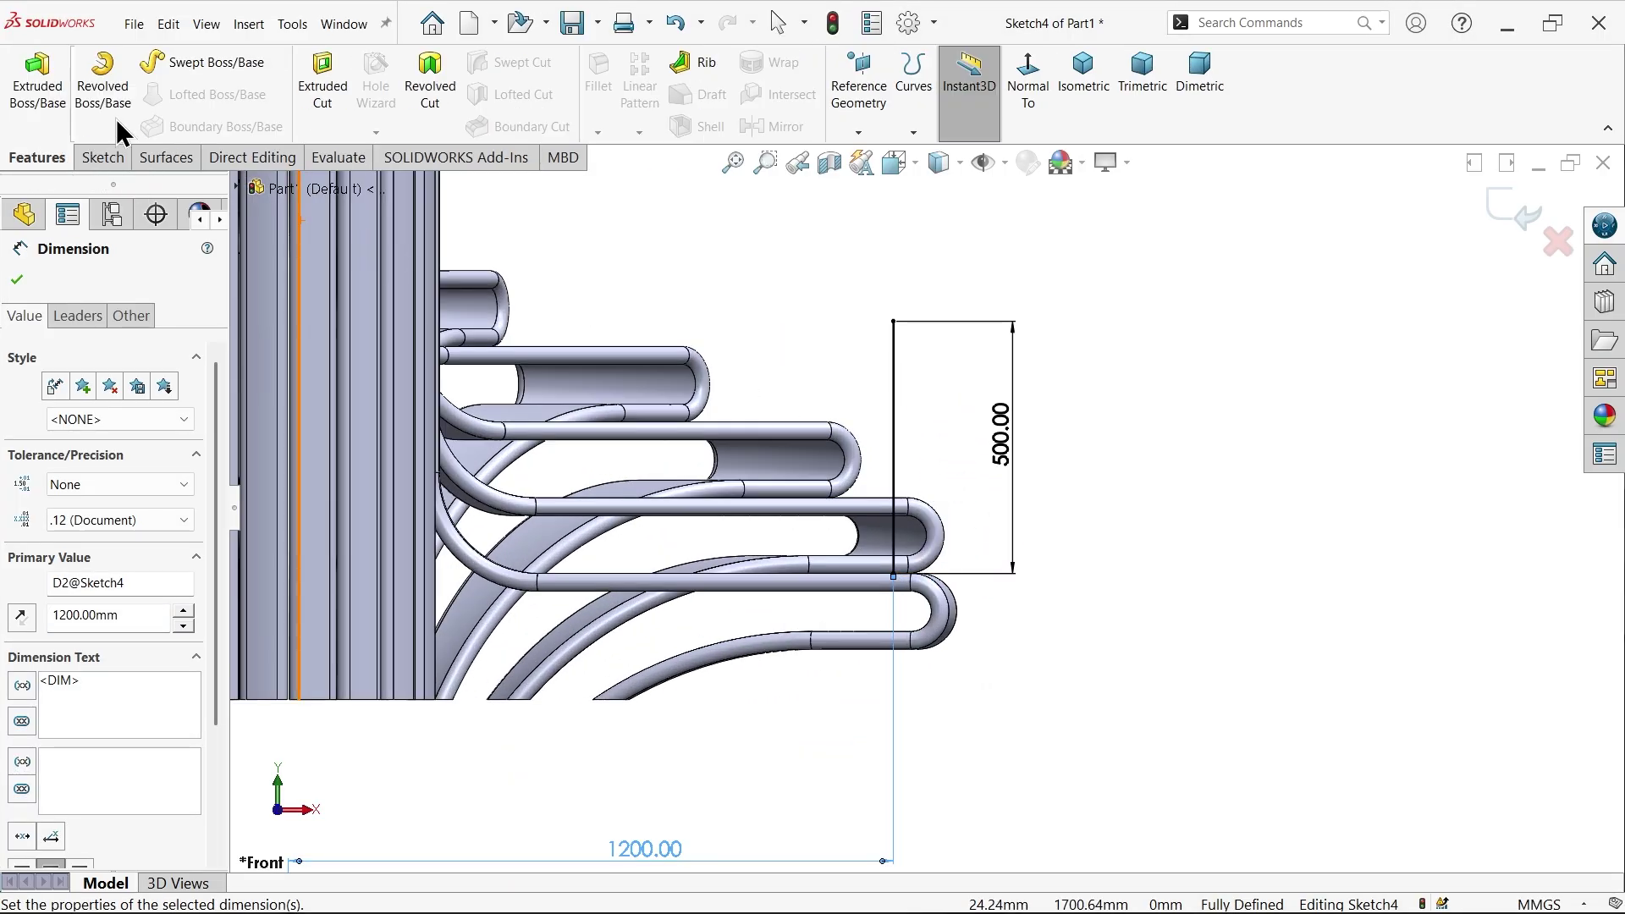
click(217, 64)
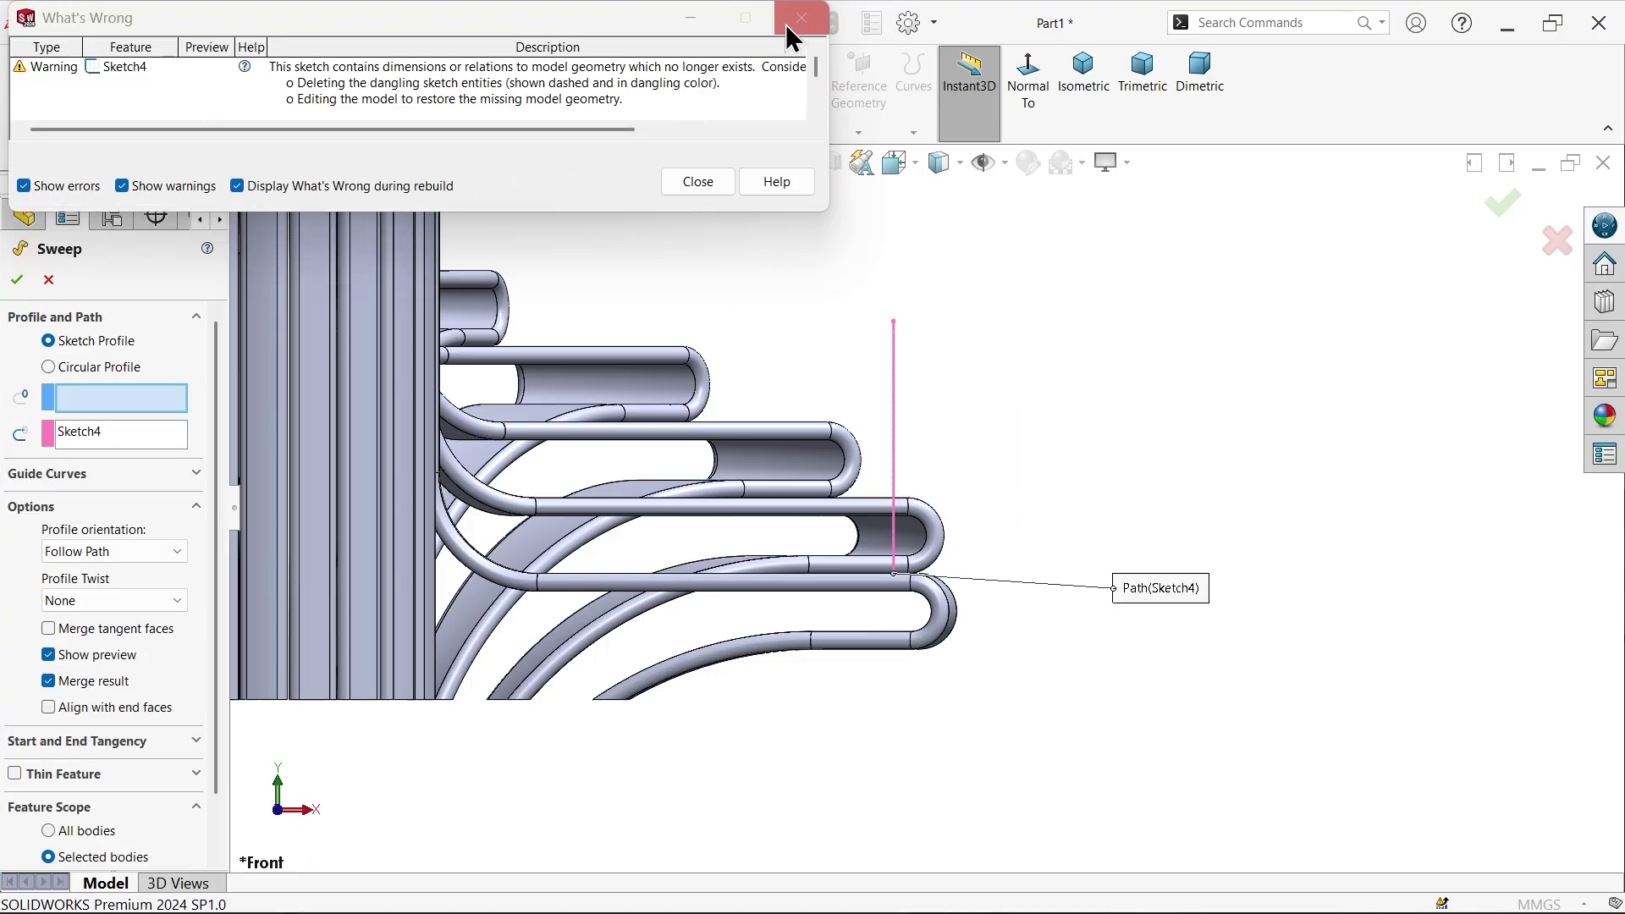
click(797, 21)
click(48, 280)
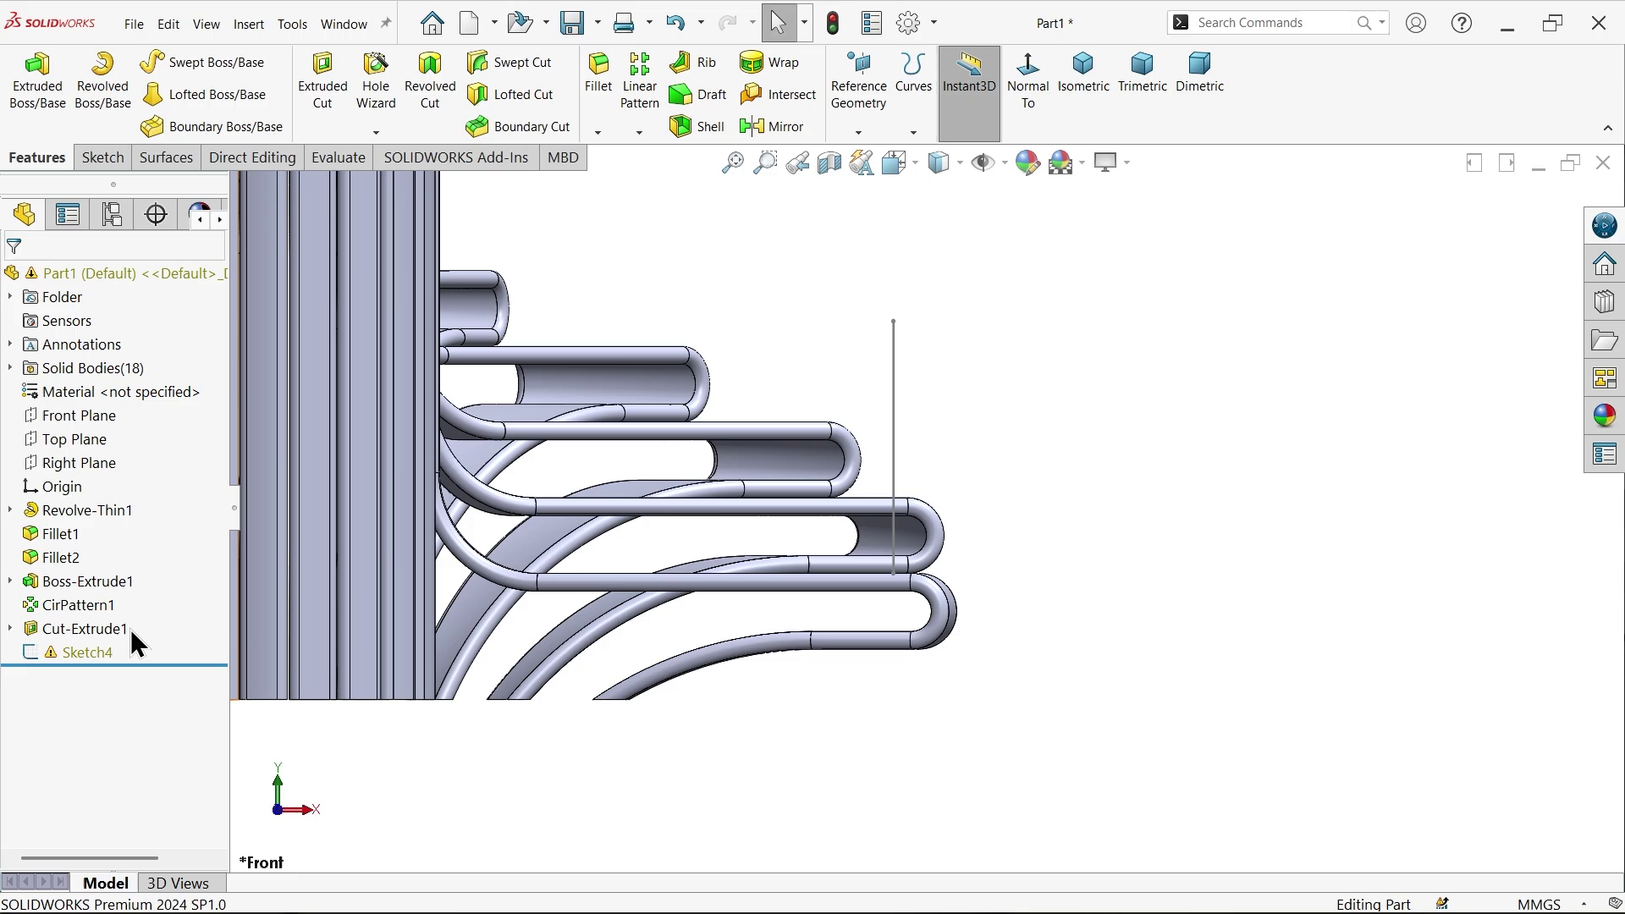
Edit Sketch4, delete the line's lower-end relation and nudge that end point upward
click(81, 646)
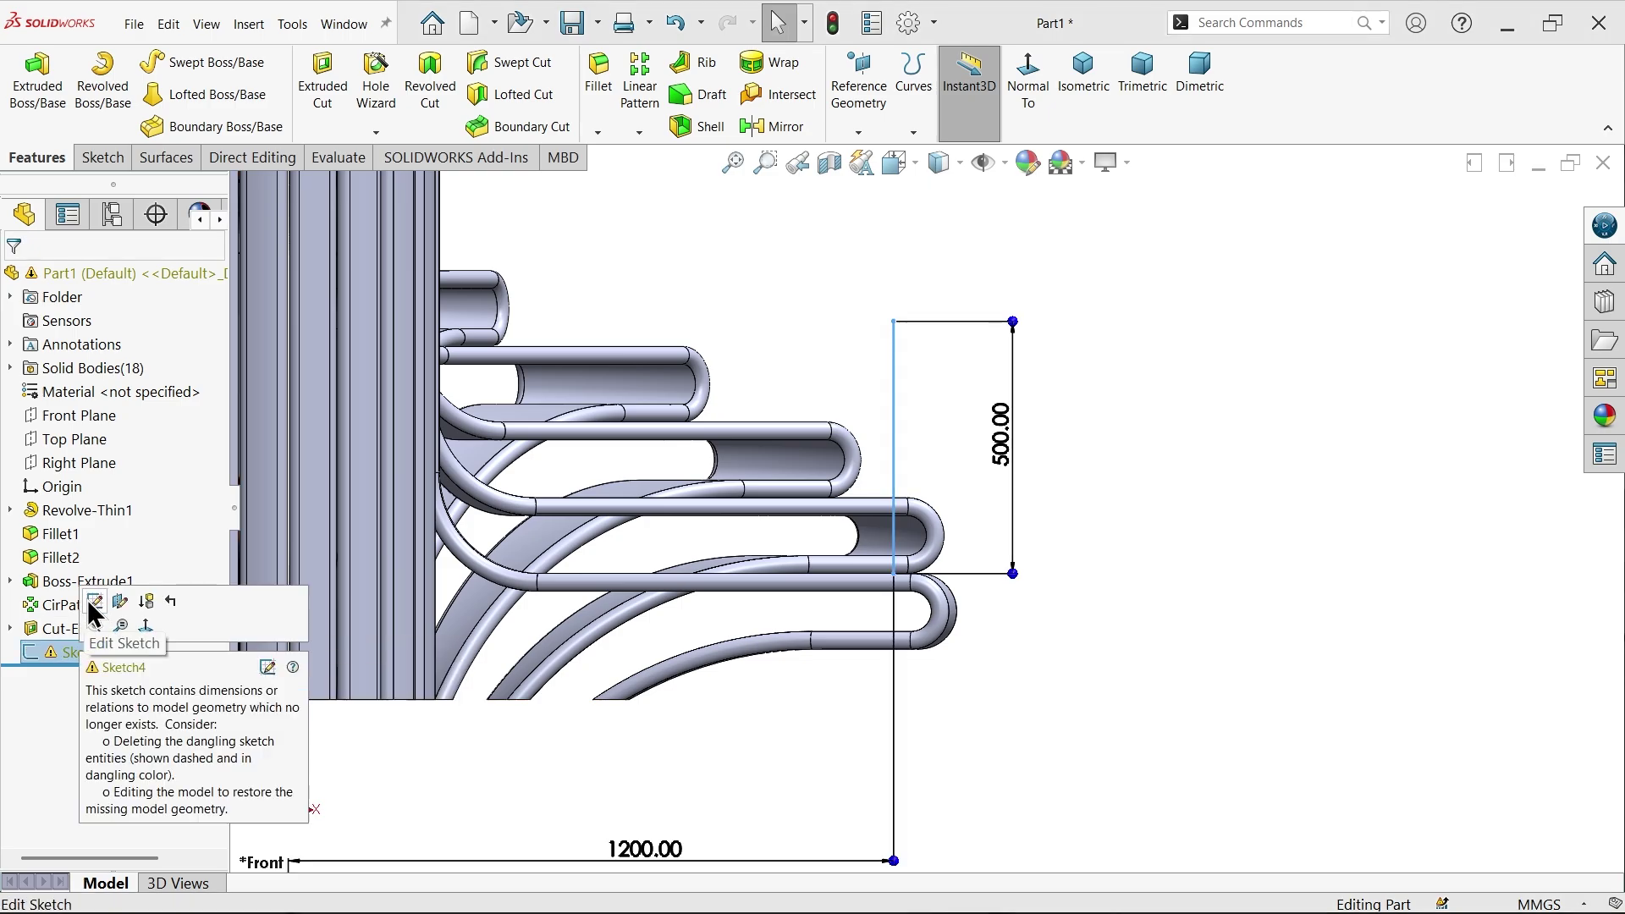
click(94, 602)
scroll(1067, 598, down, 5)
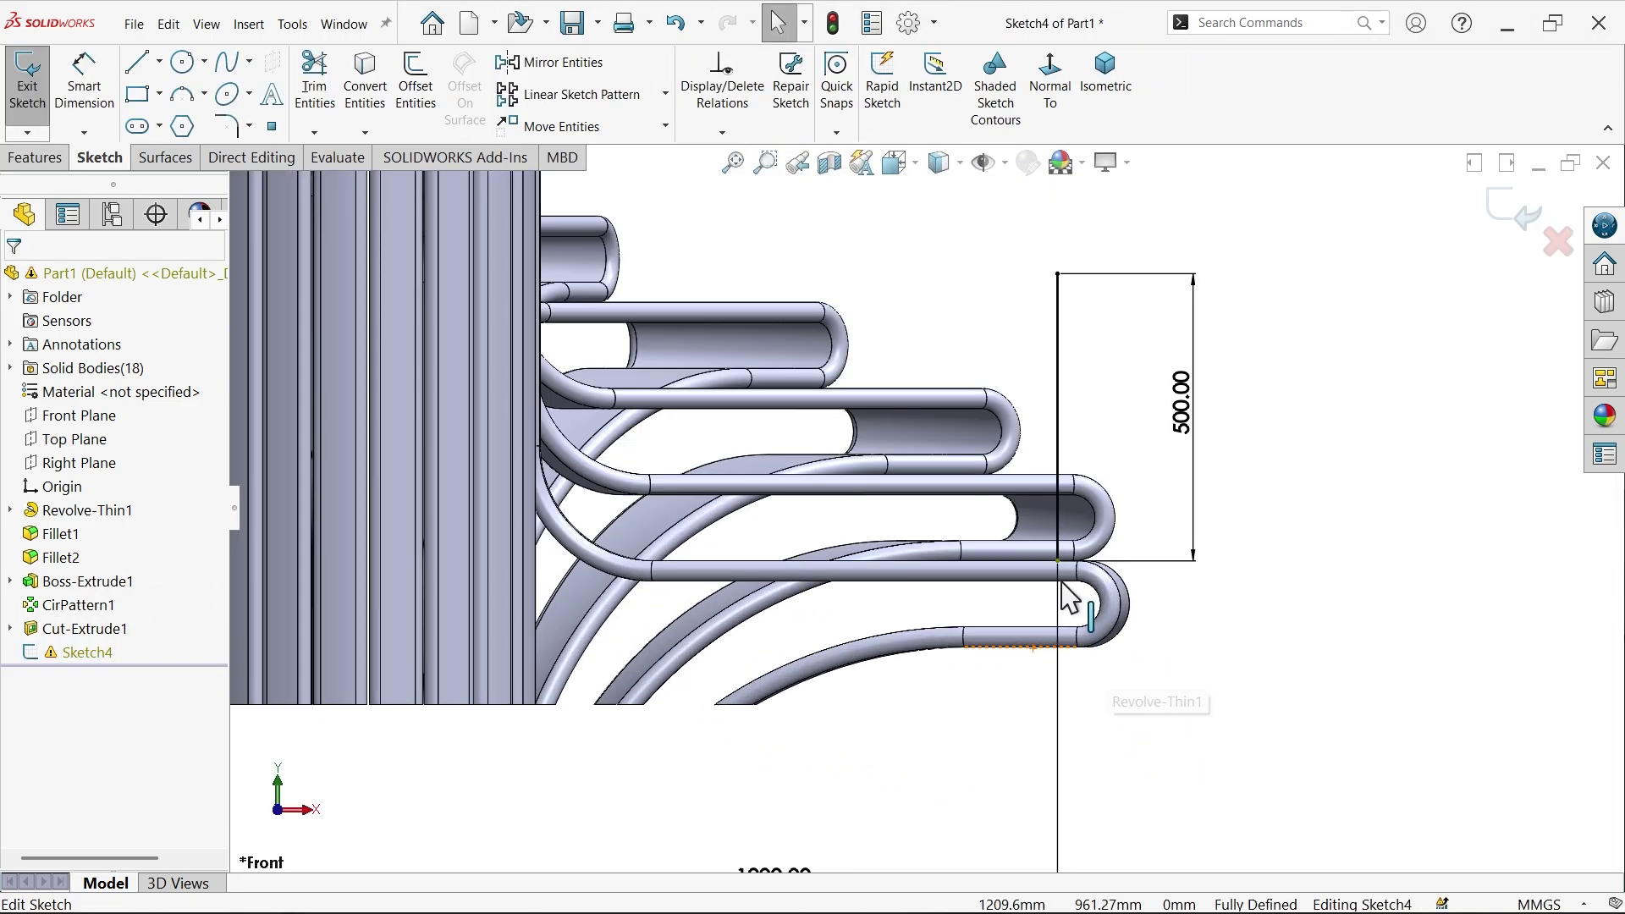
scroll(1063, 584, down, 5)
click(1035, 614)
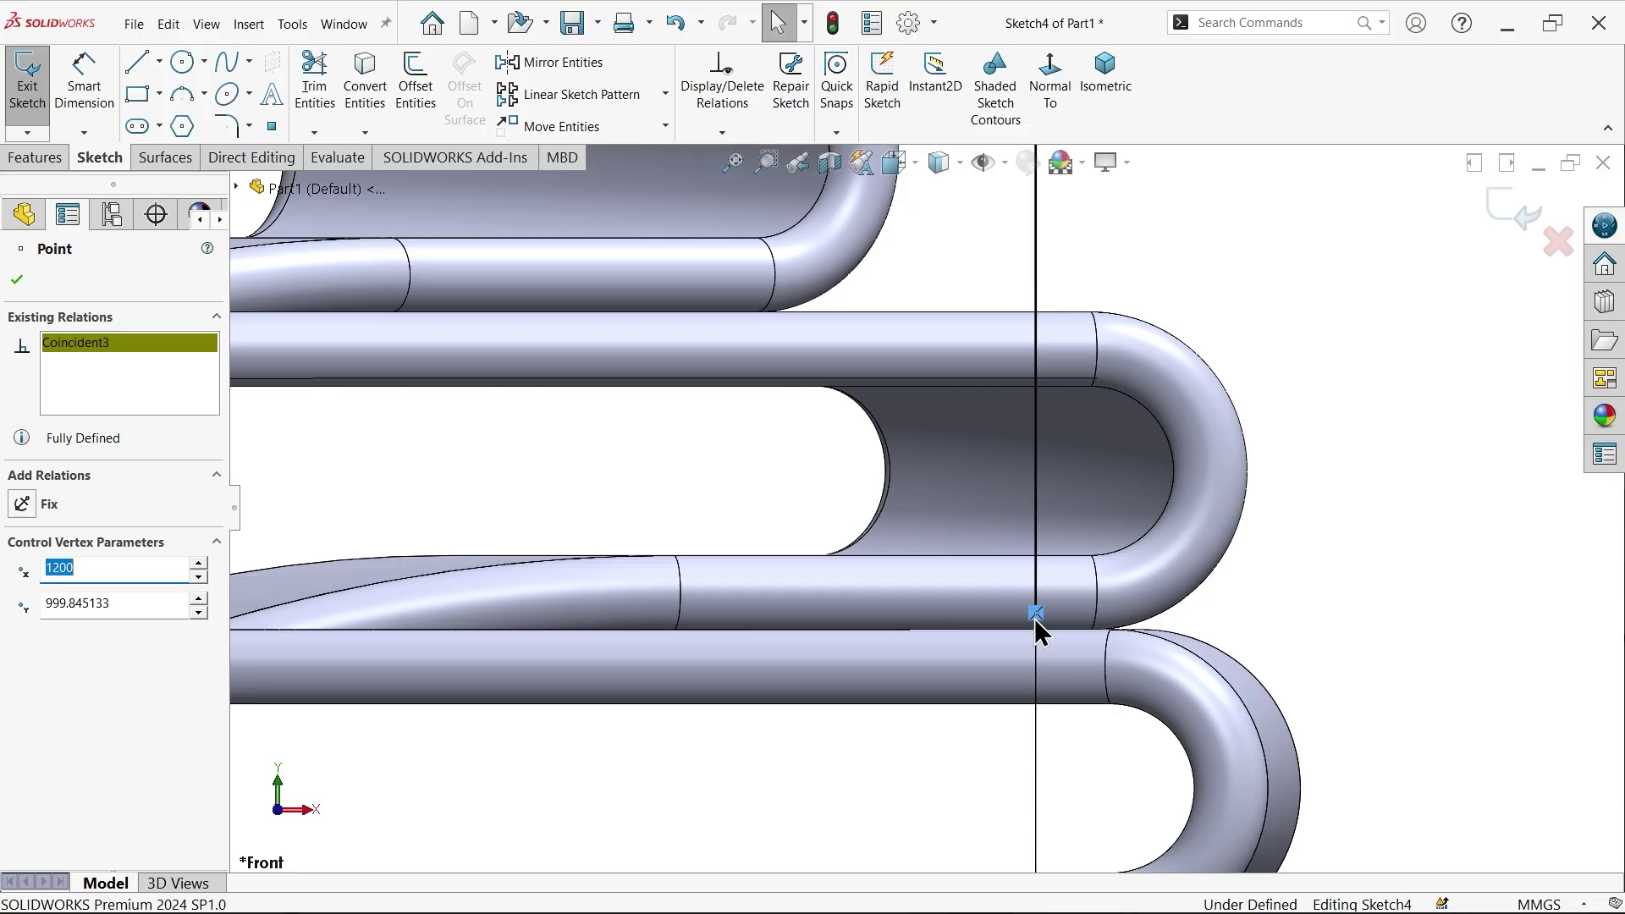
key(Delete)
scroll(1036, 625, up, 4)
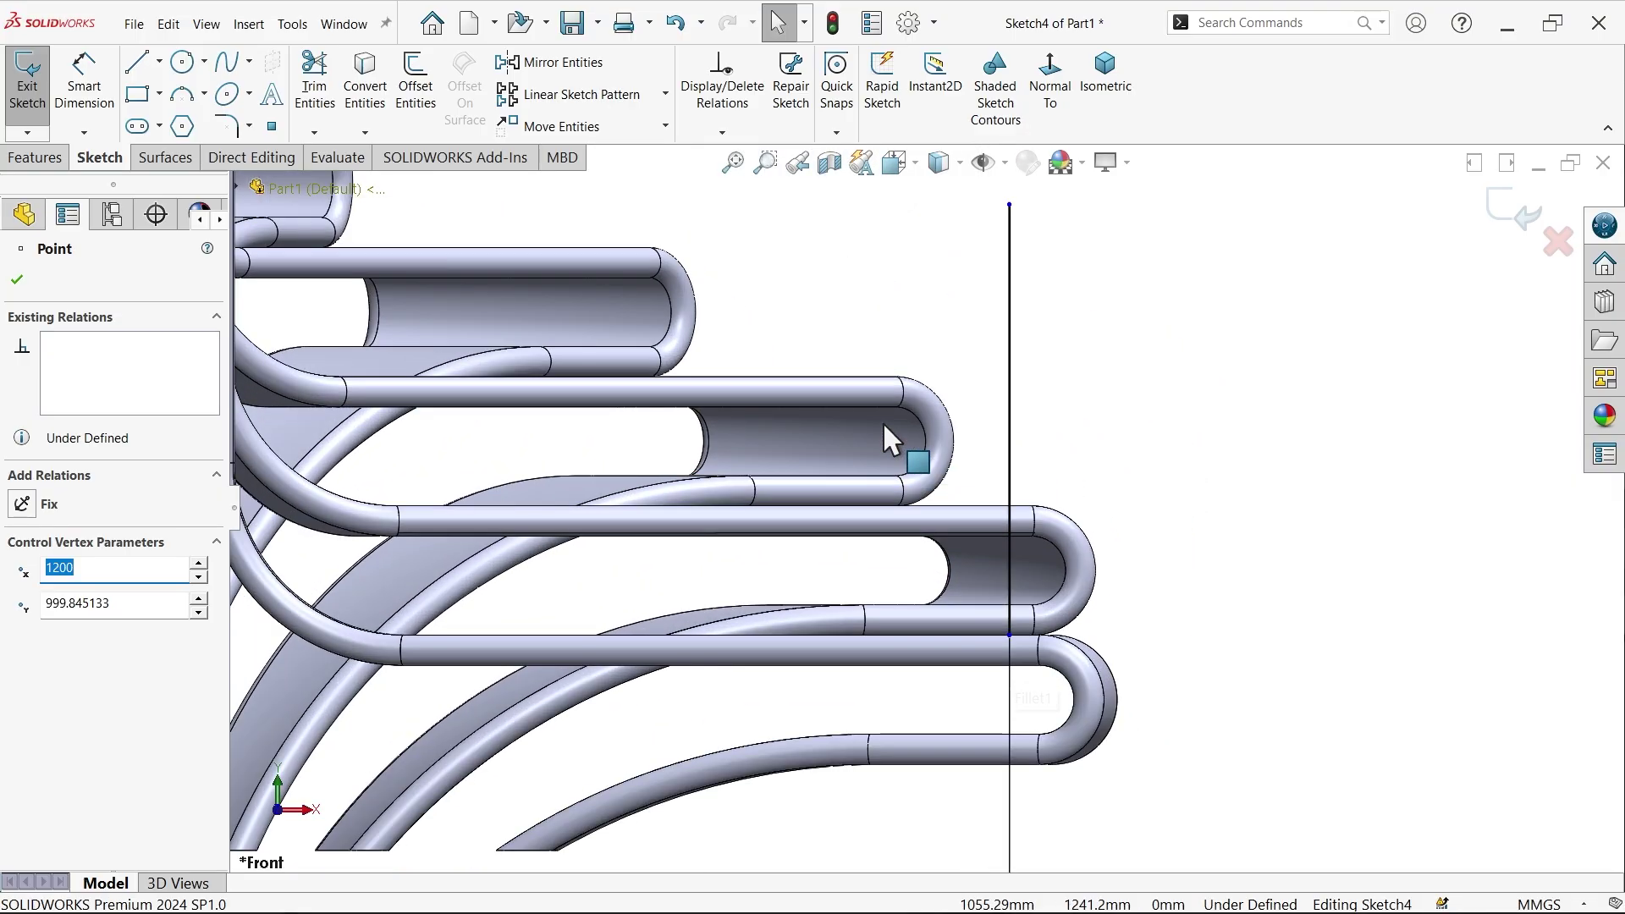
scroll(1015, 567, down, 2)
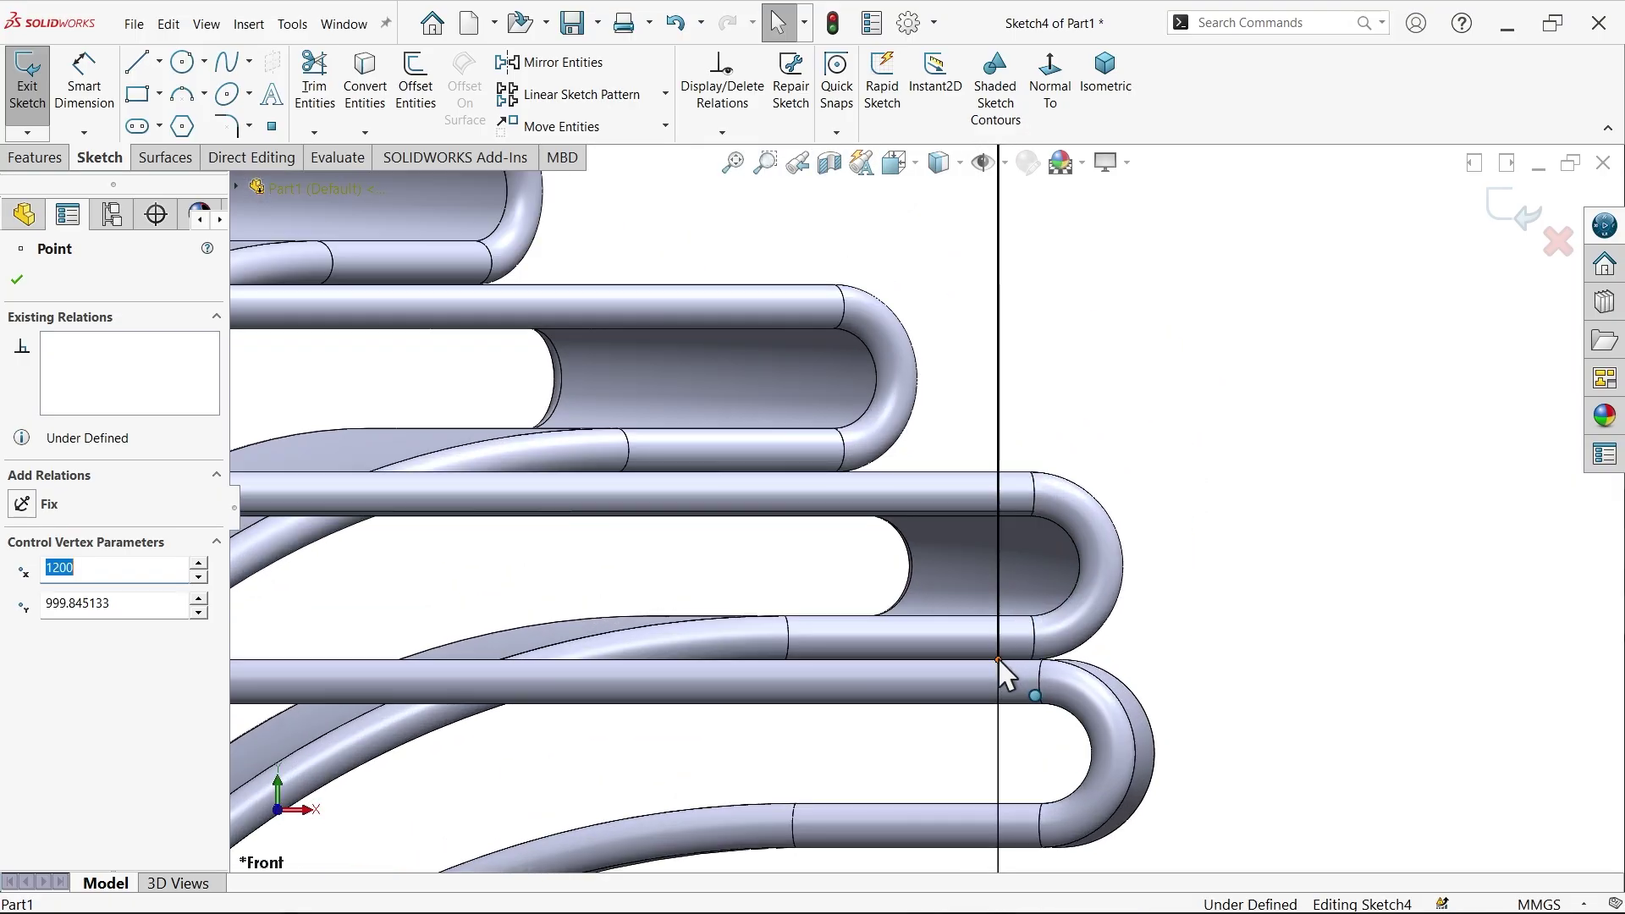
mouse_move(999, 660)
mouse_down()
mouse_move(1026, 627)
mouse_move(998, 641)
mouse_up()
scroll(995, 675, down, 4)
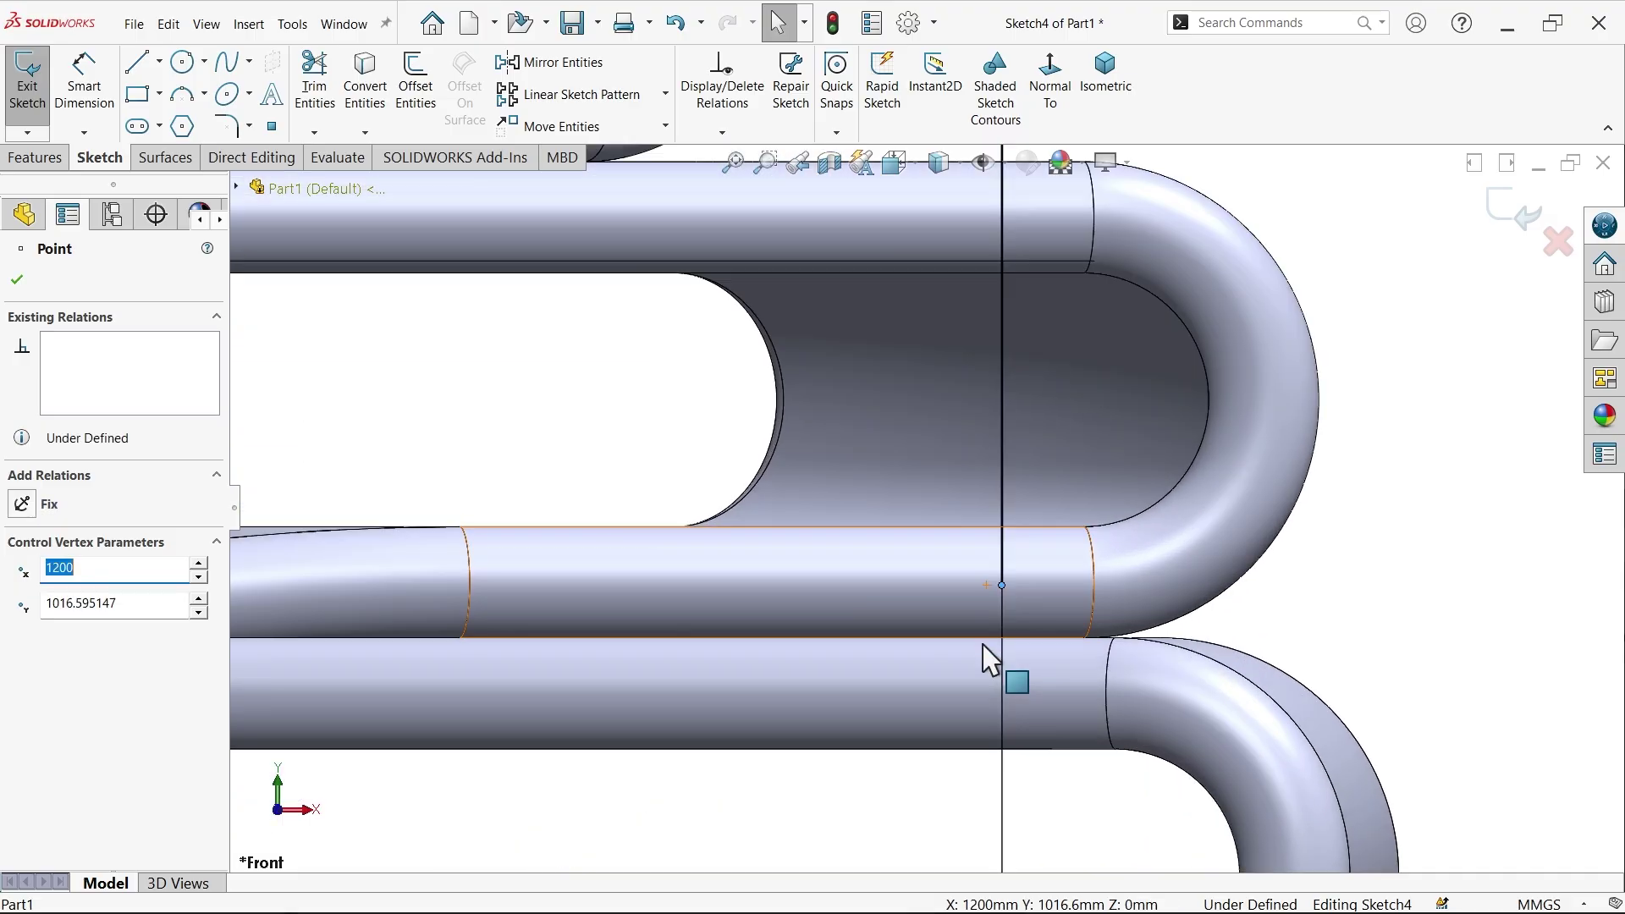
scroll(984, 657, down, 1)
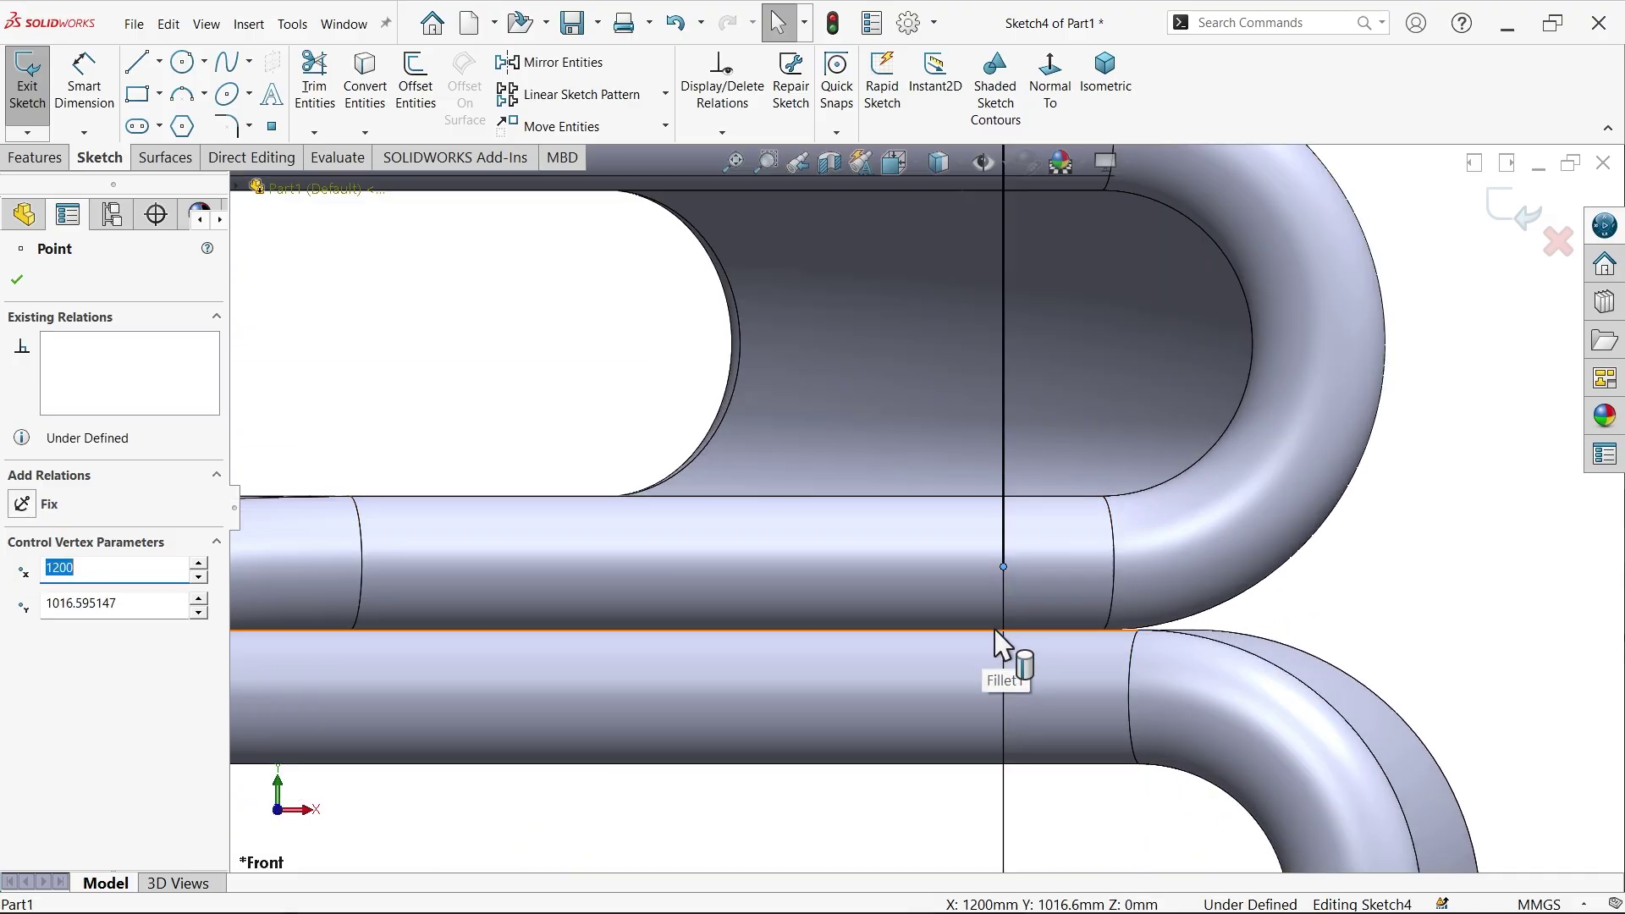
key(Escape)
scroll(1099, 635, down, 5)
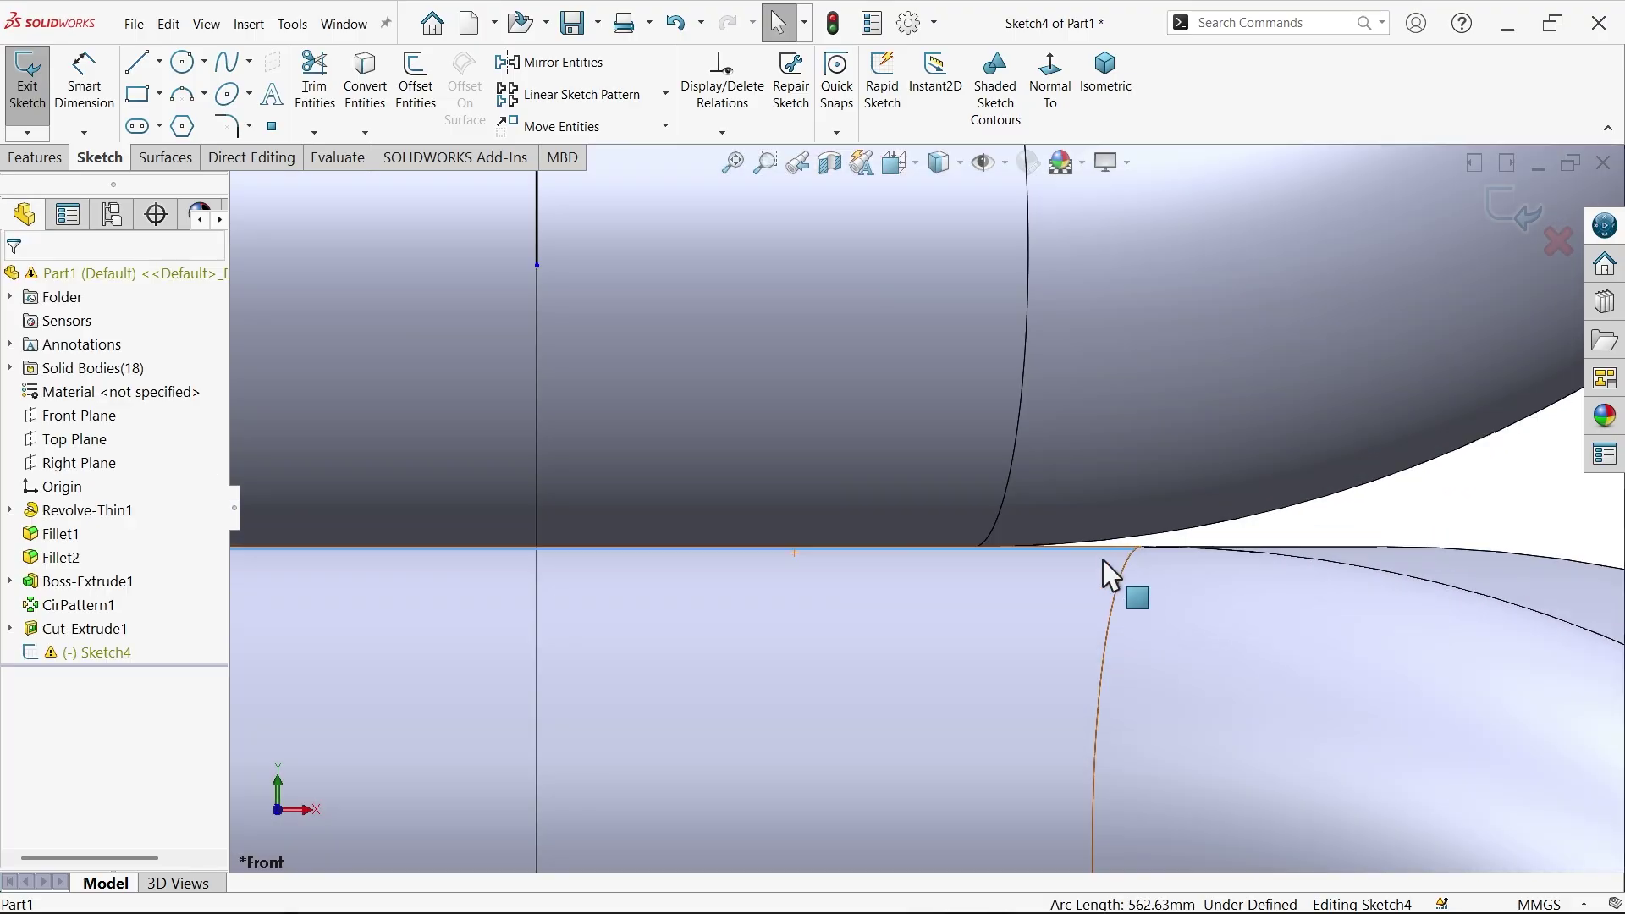
scroll(1091, 575, down, 2)
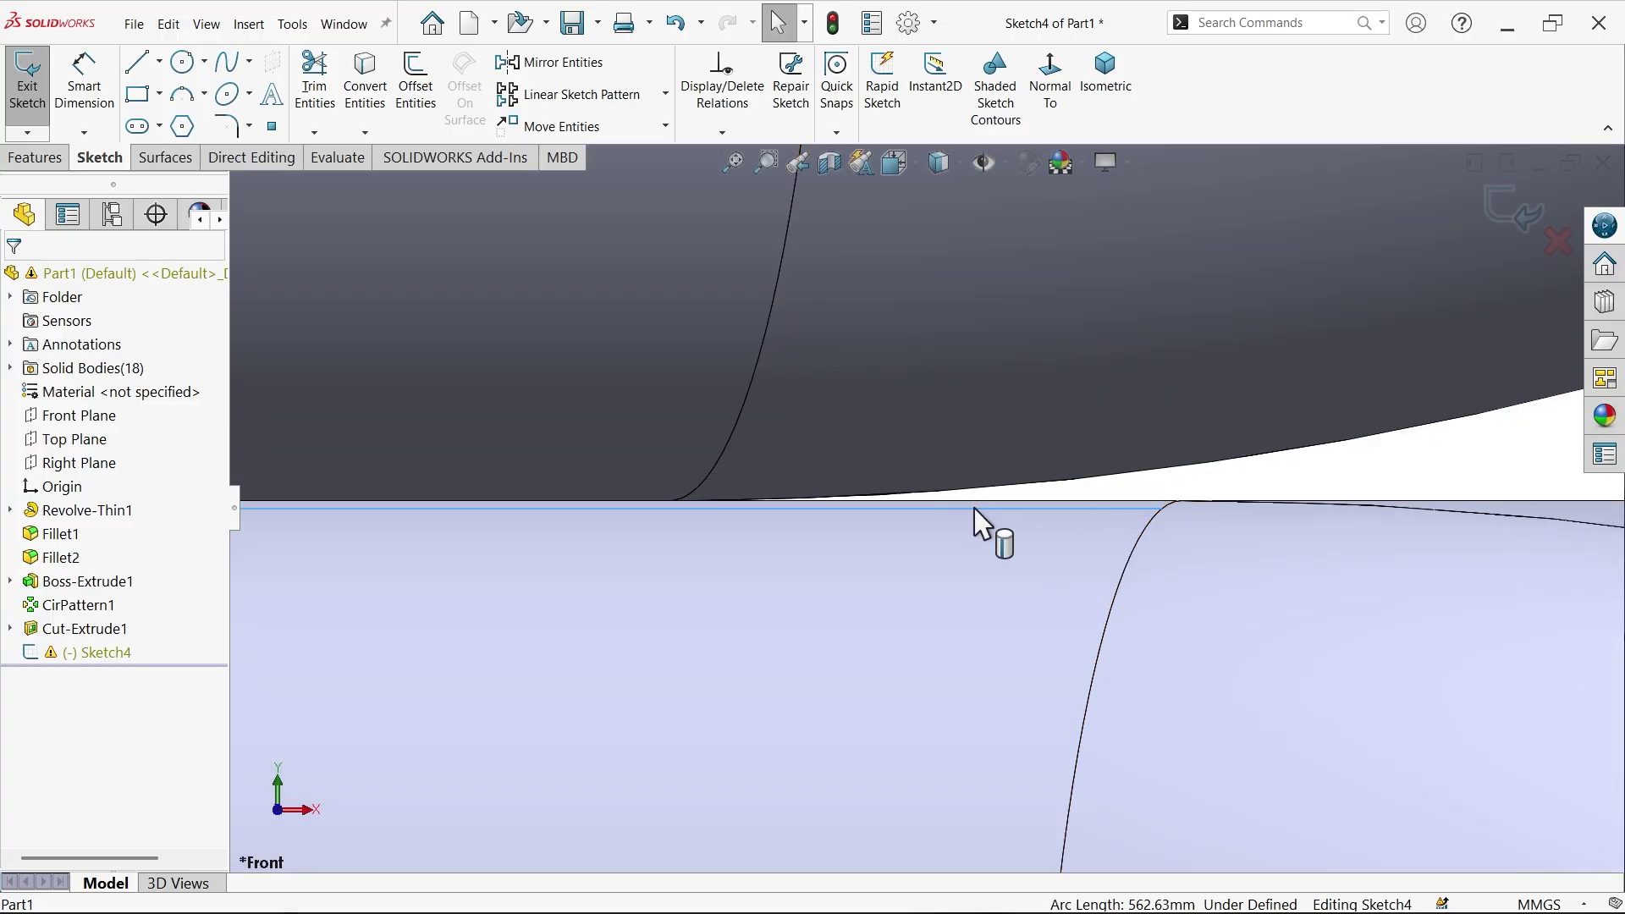
click(998, 516)
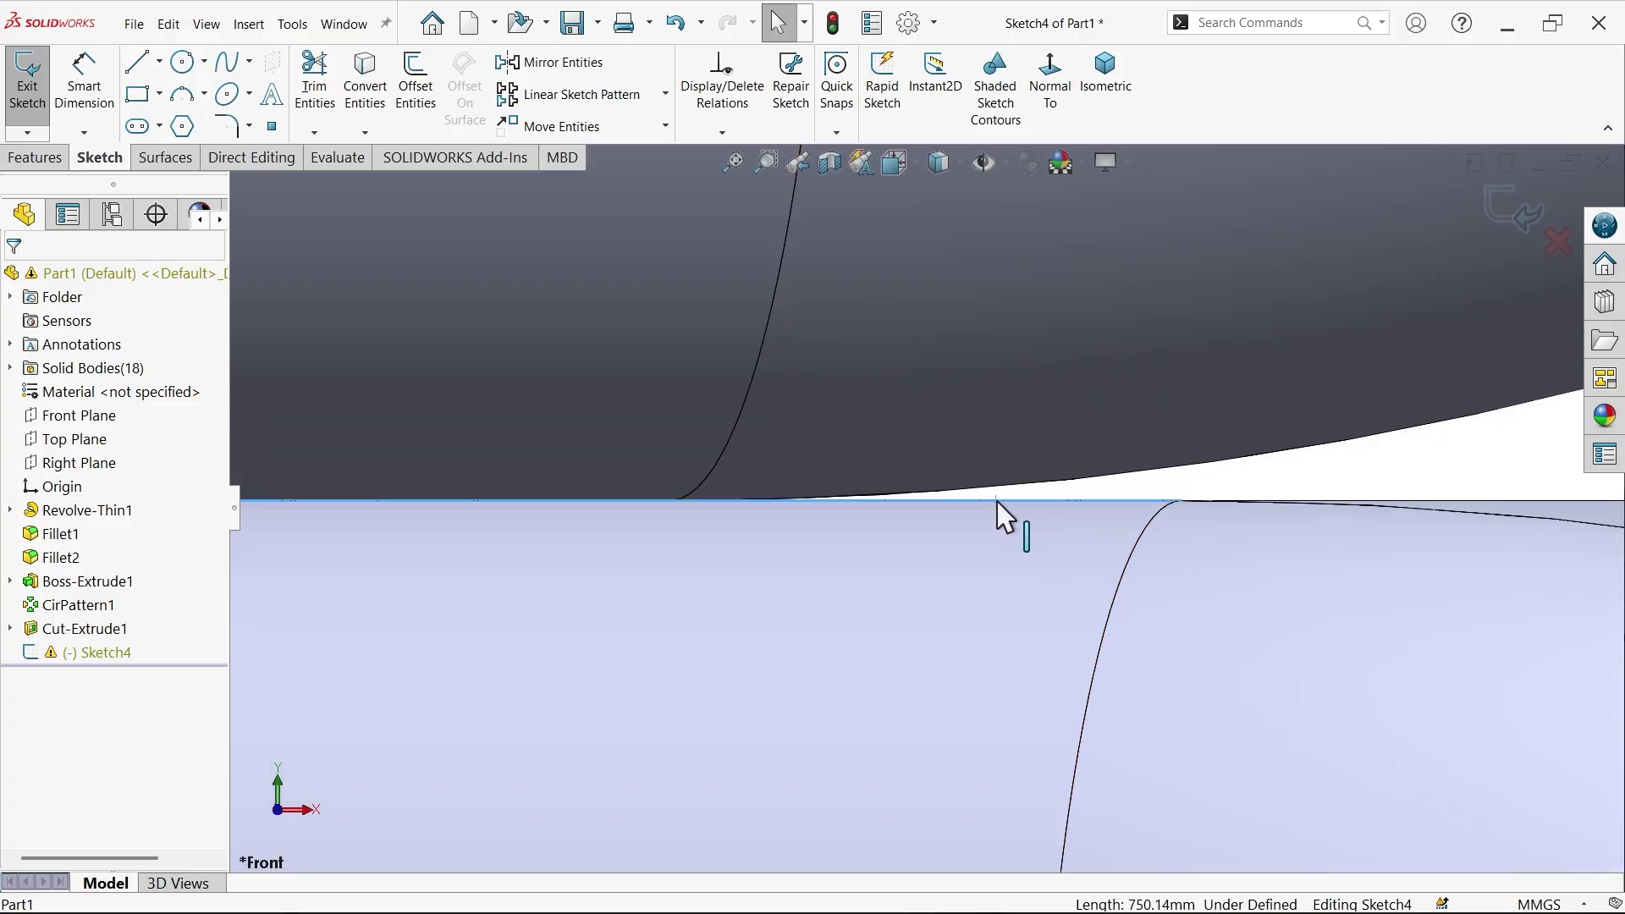
Make the line's end point coincident with the handrail tube edge and exit Sketch4
scroll(880, 550, up, 5)
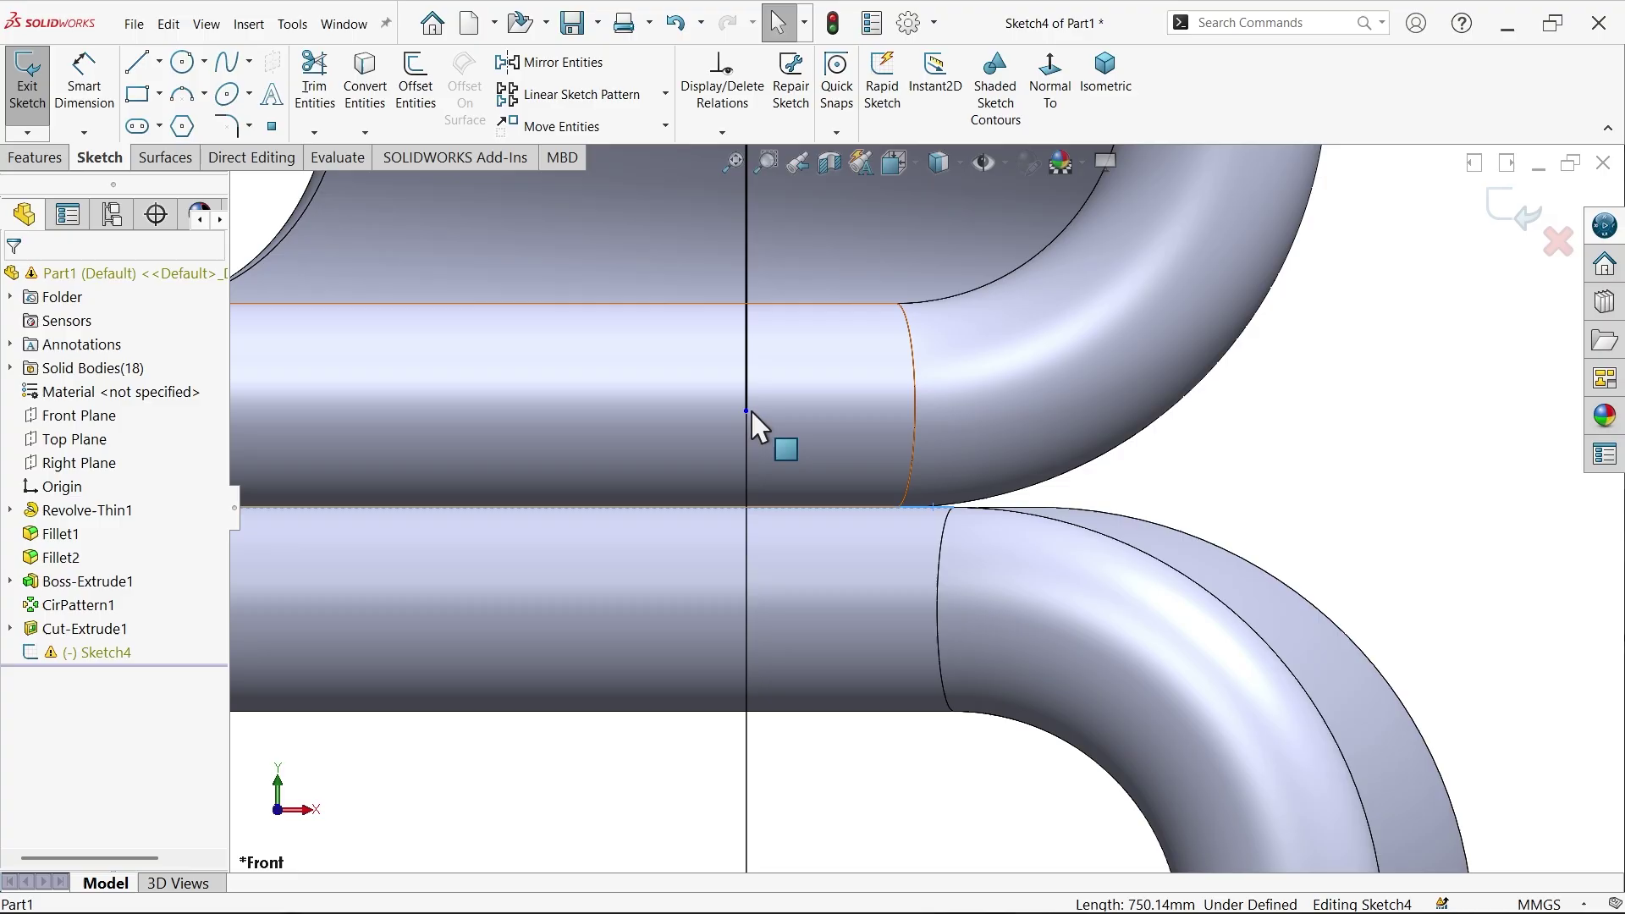
click(747, 411)
ctrl+click(809, 373)
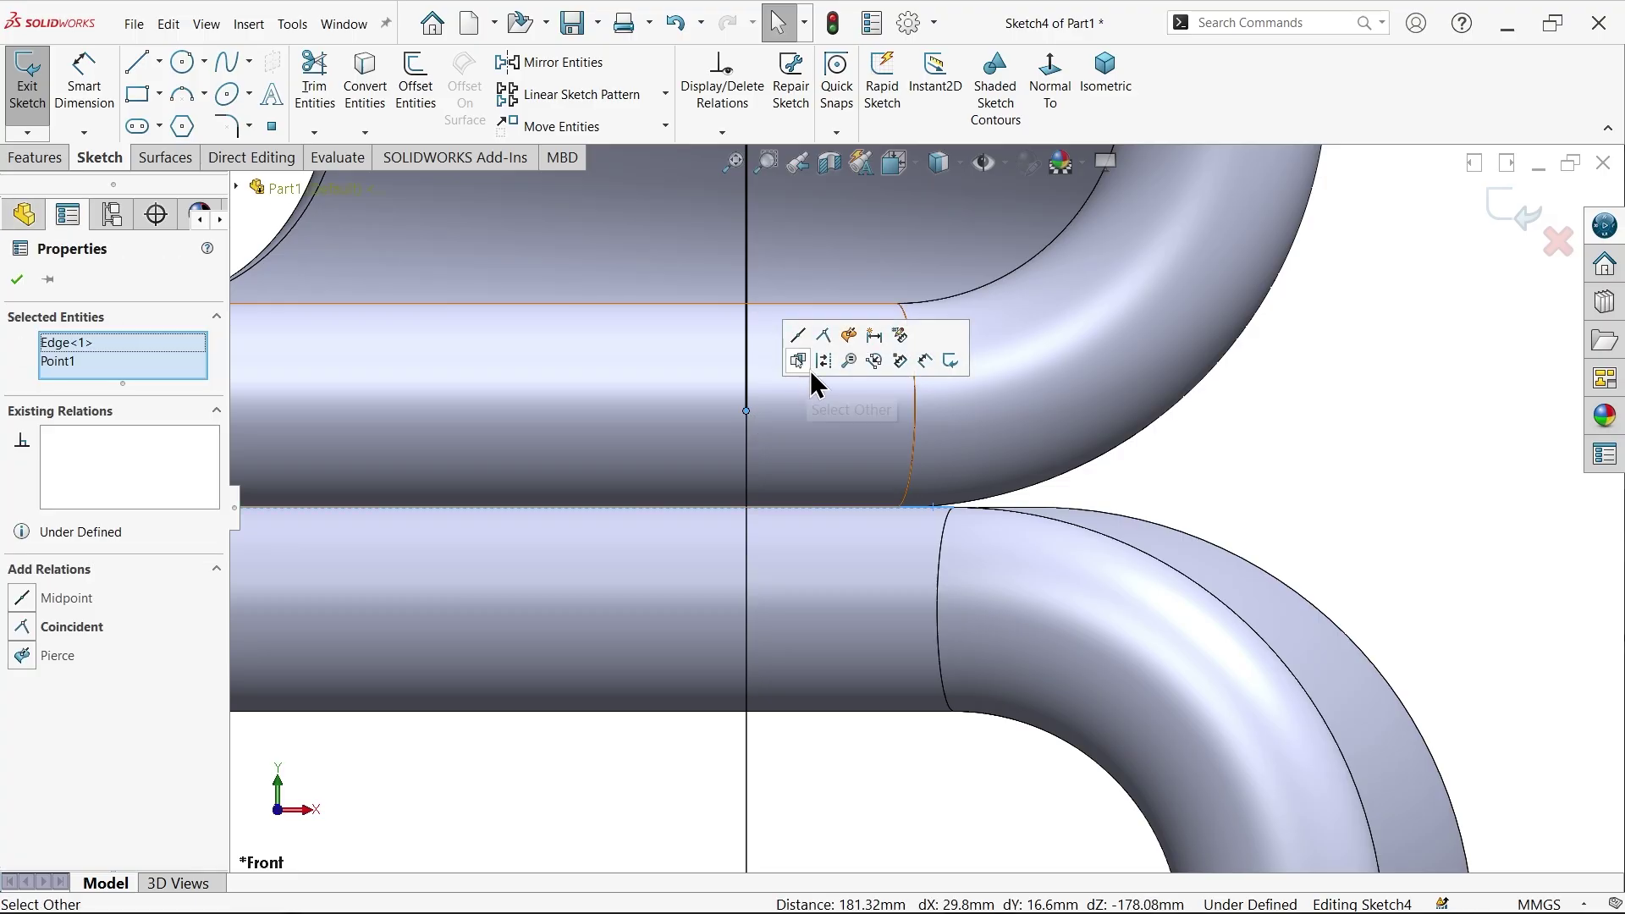
click(828, 355)
click(1280, 482)
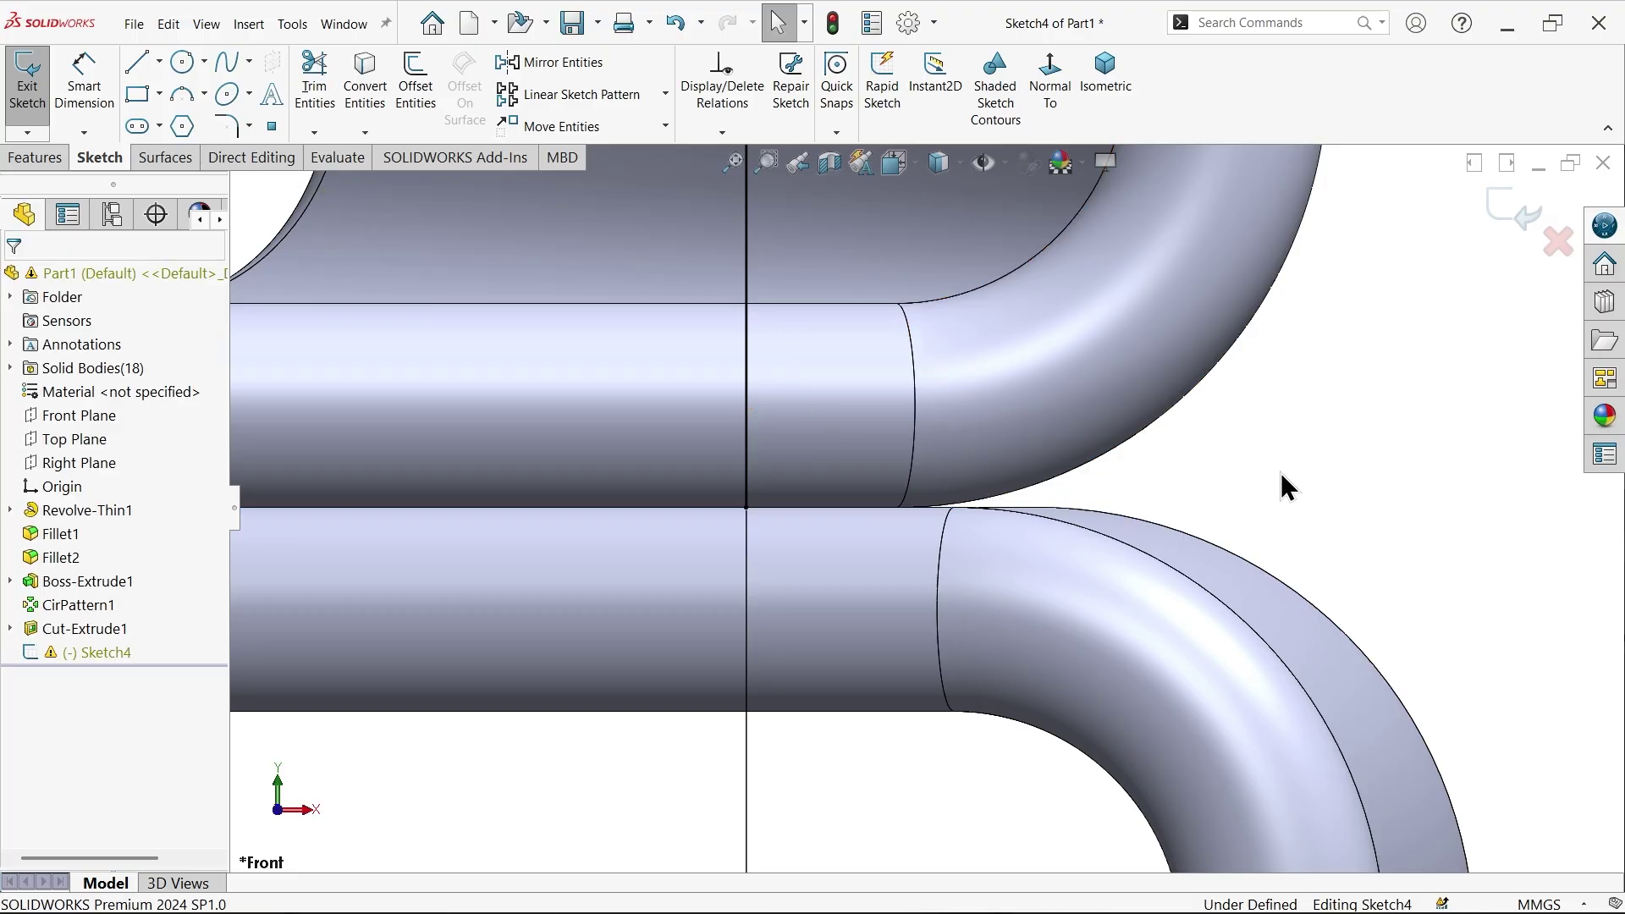
click(1518, 206)
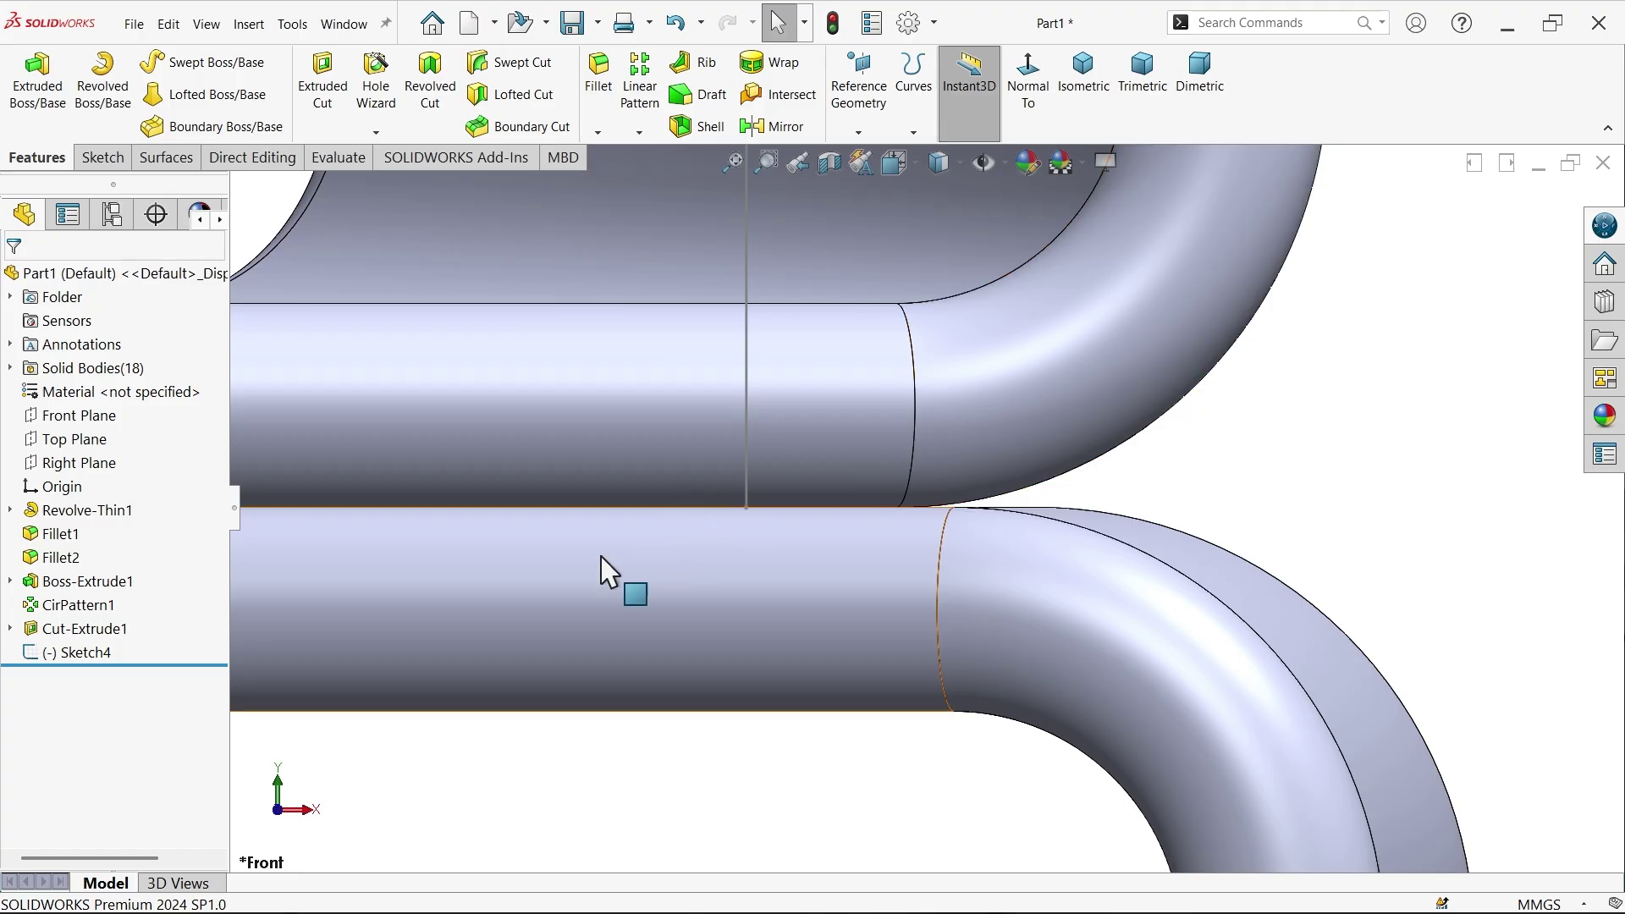
Sweep a 35 mm circular profile along Sketch4 with Merge result unchecked
click(217, 64)
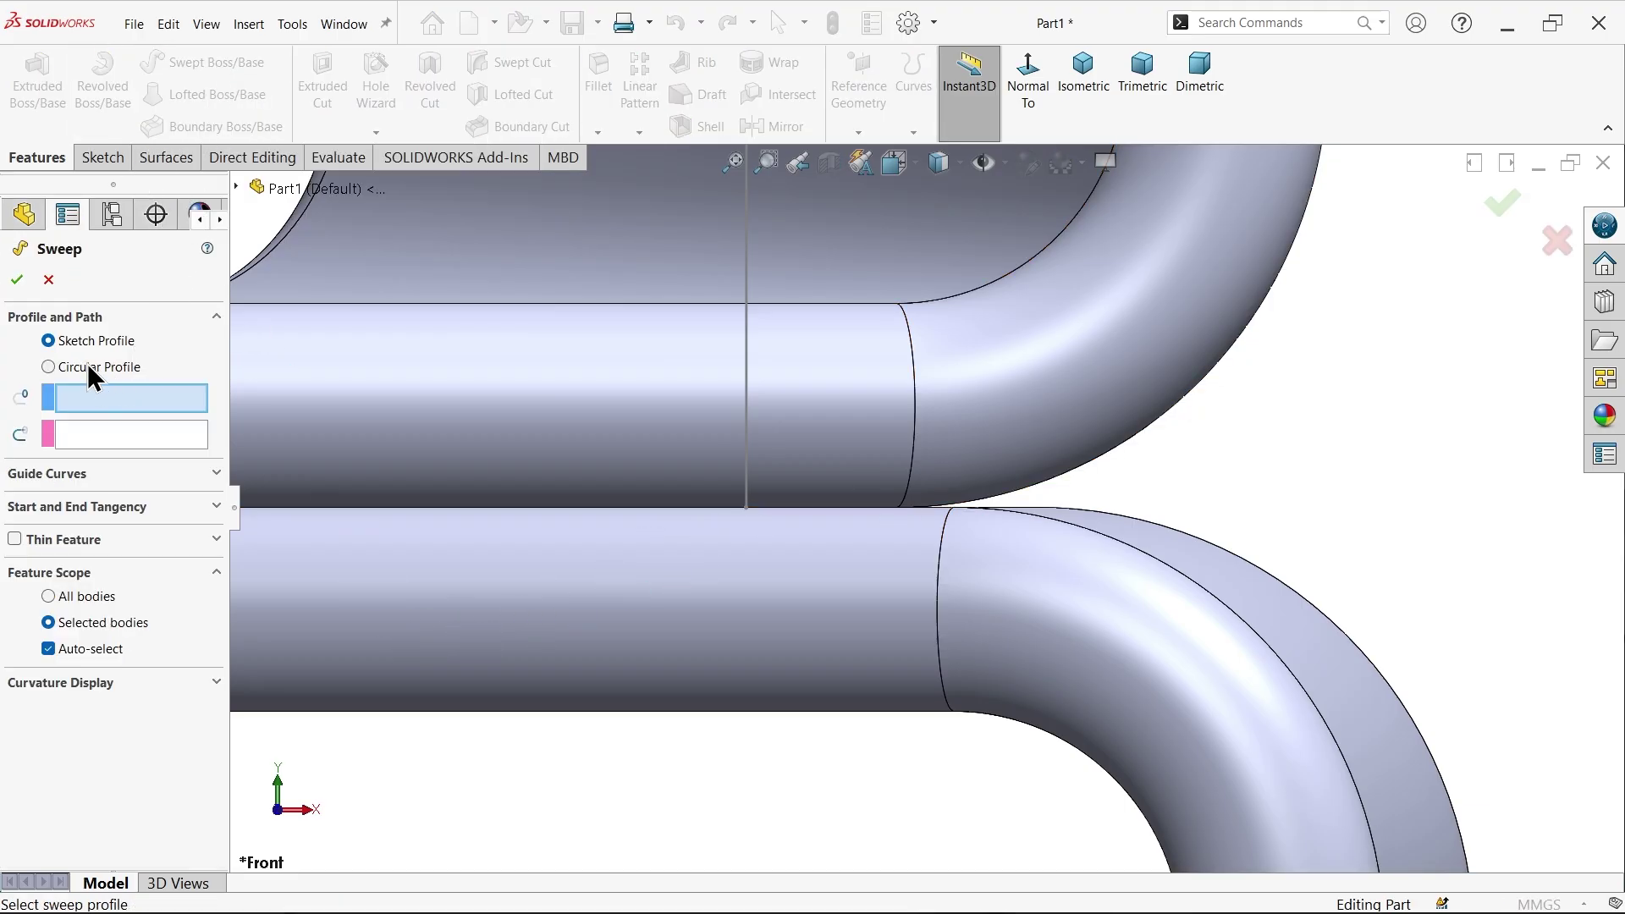
click(93, 369)
drag(110, 439, 21, 423)
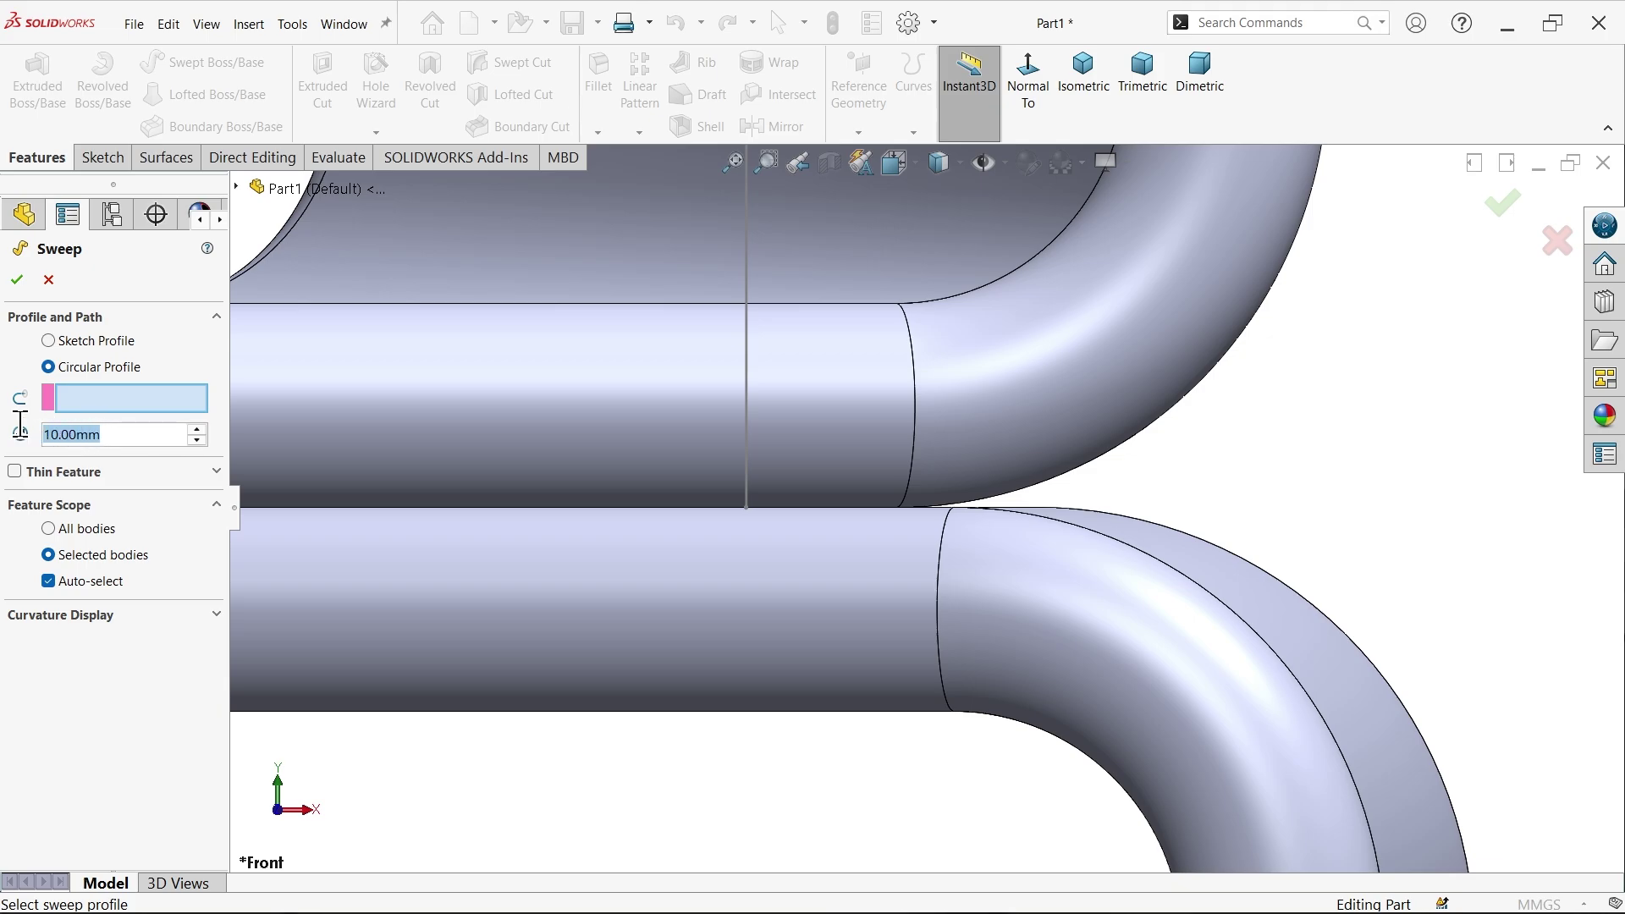
text(3)
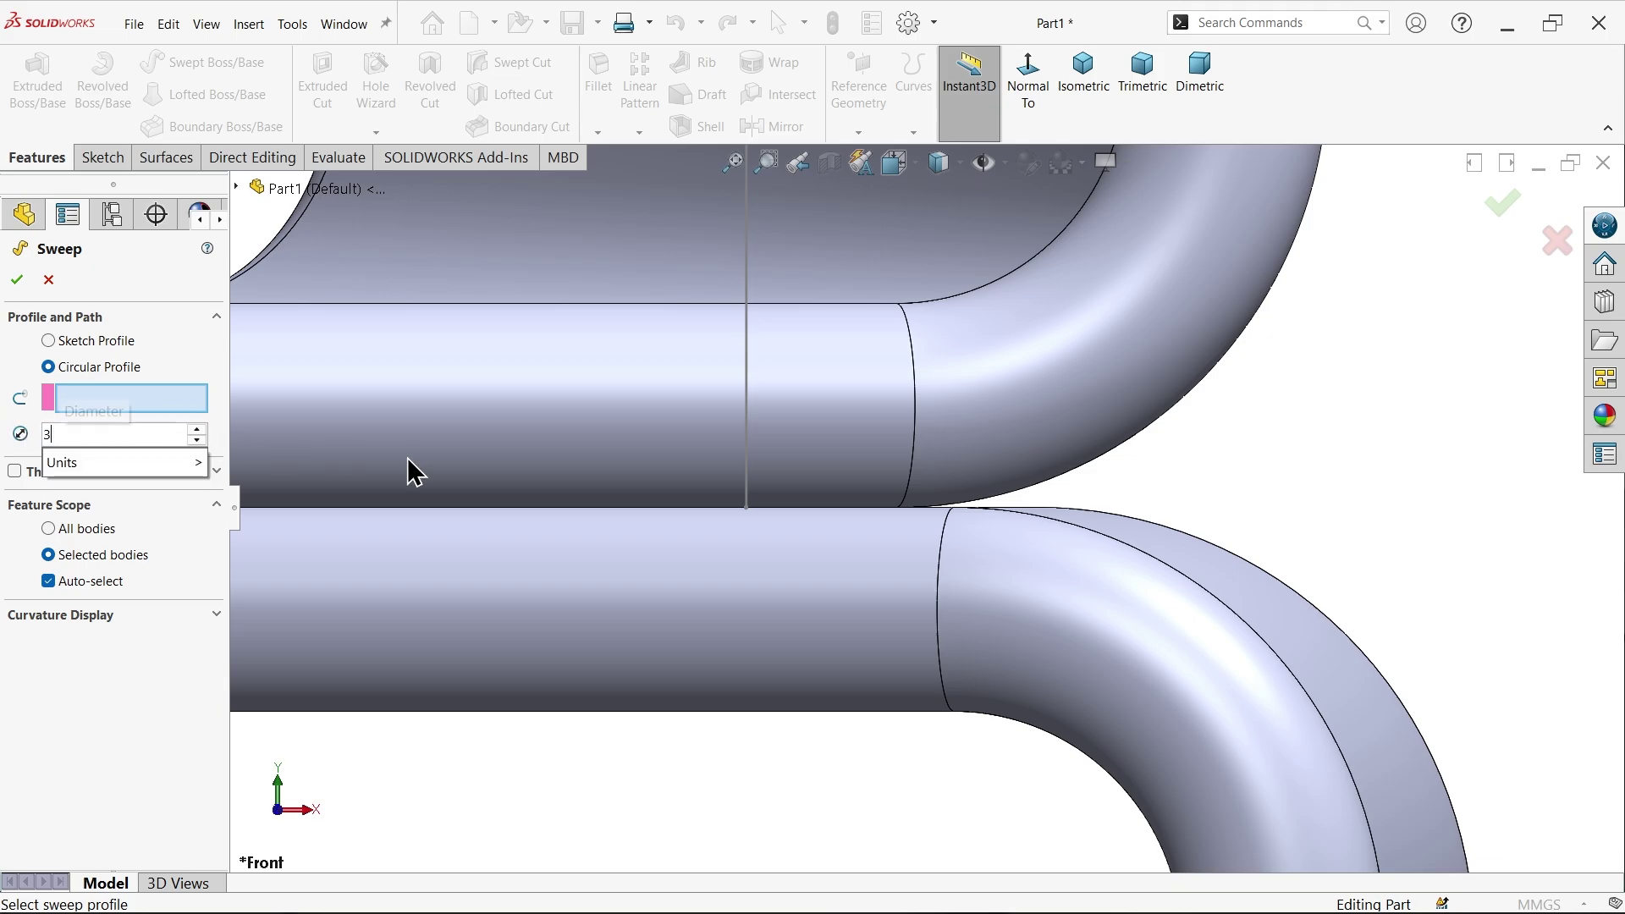
text(5)
click(747, 437)
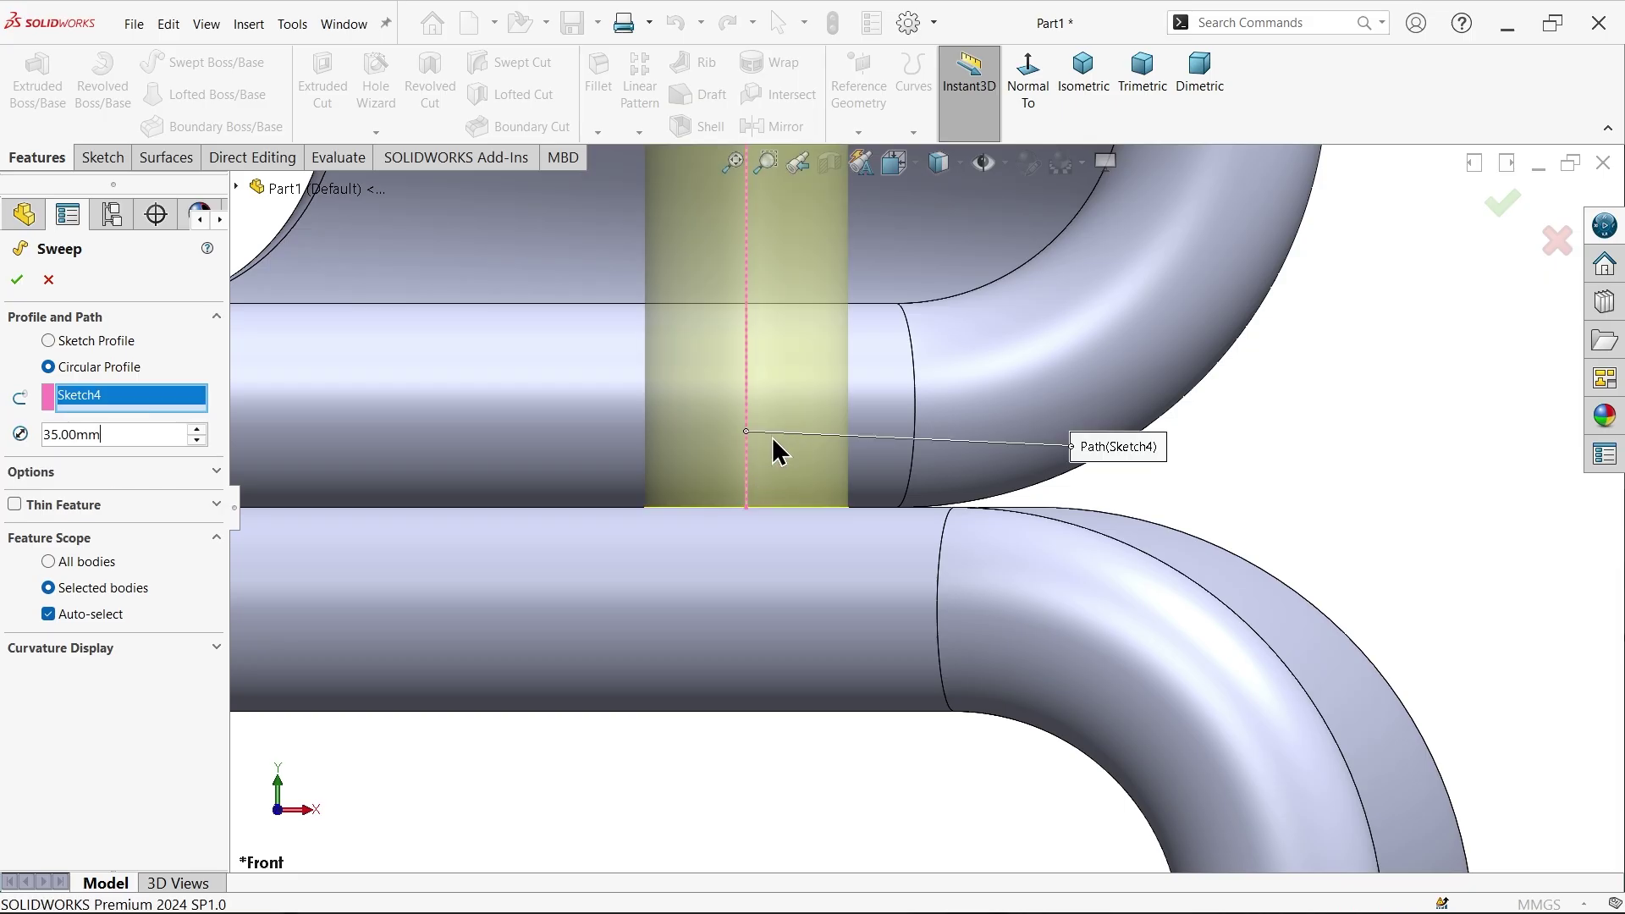
scroll(772, 433, up, 5)
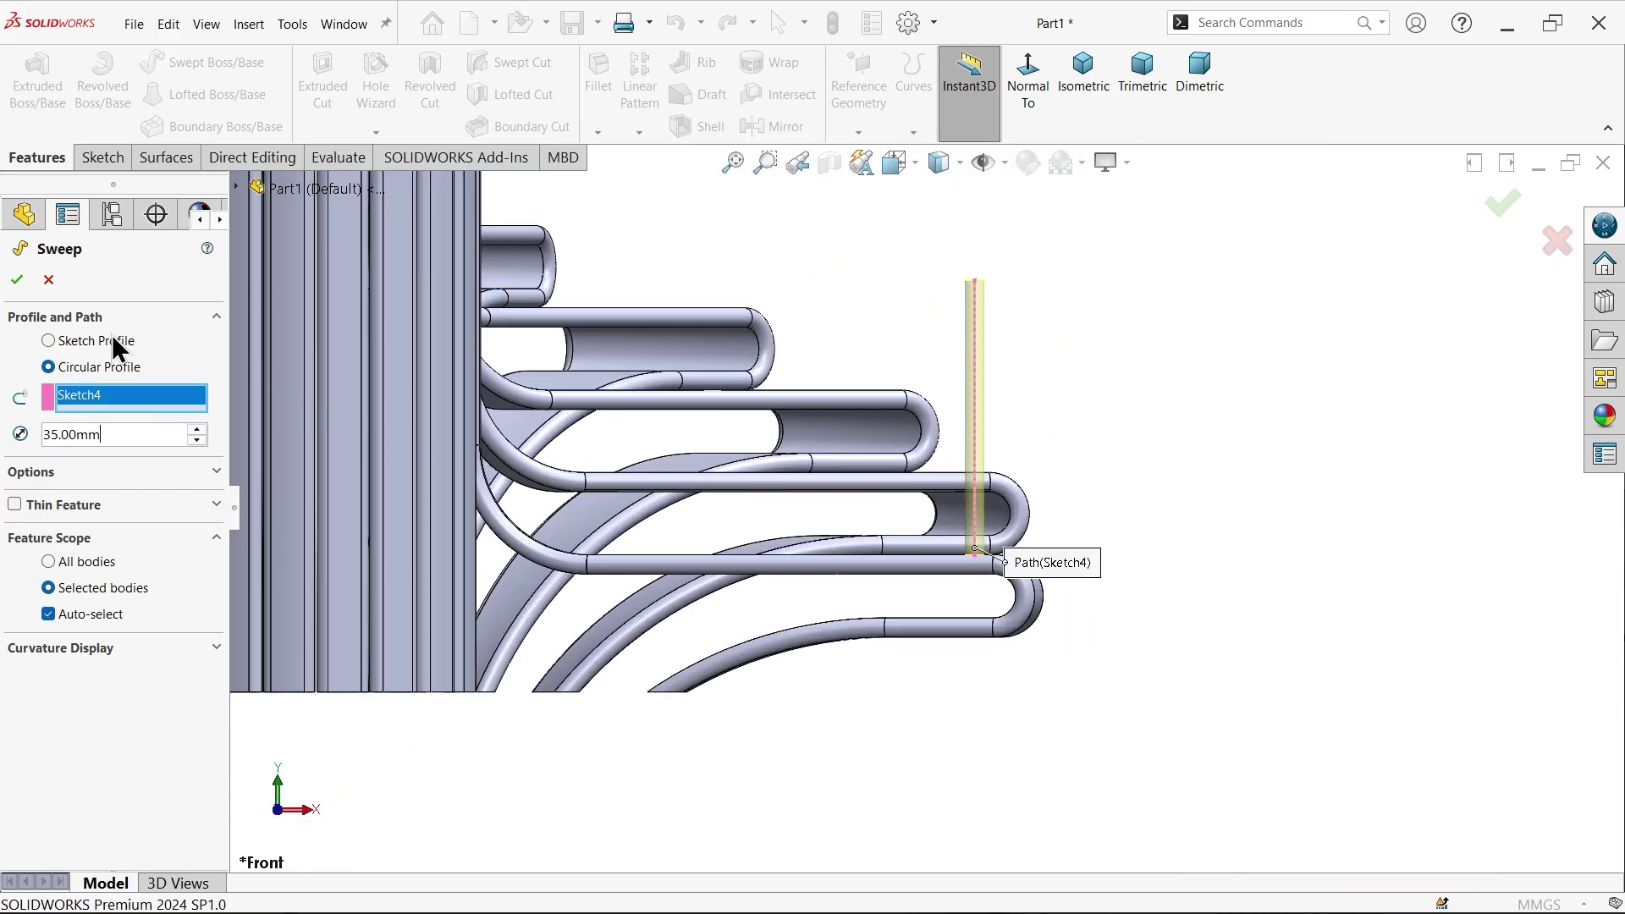
click(26, 471)
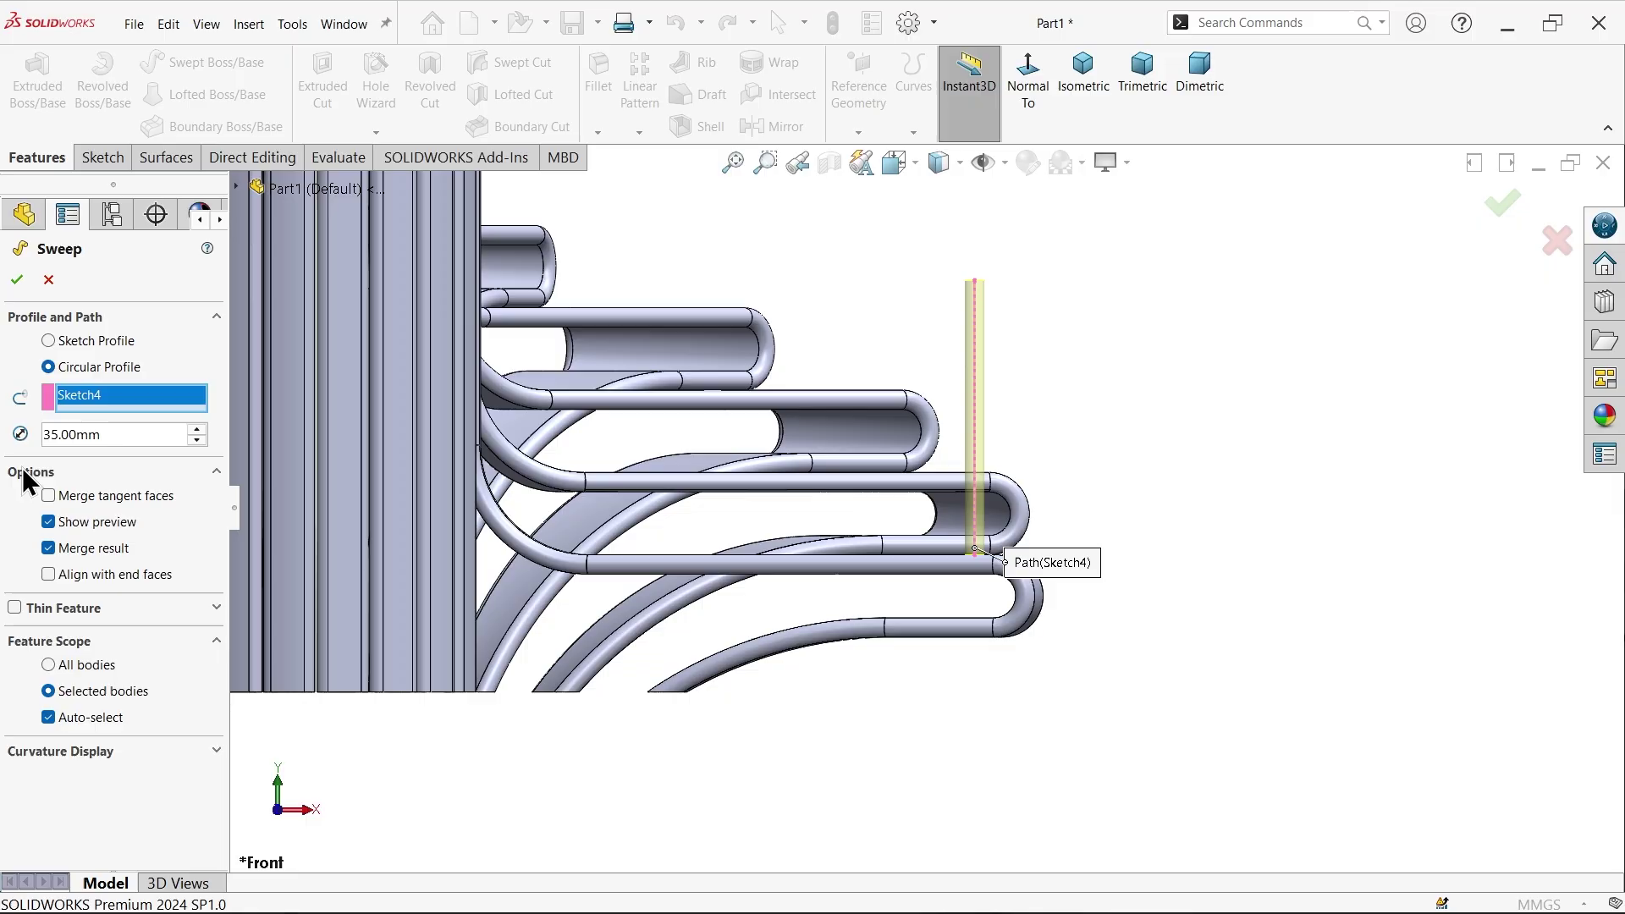
click(49, 548)
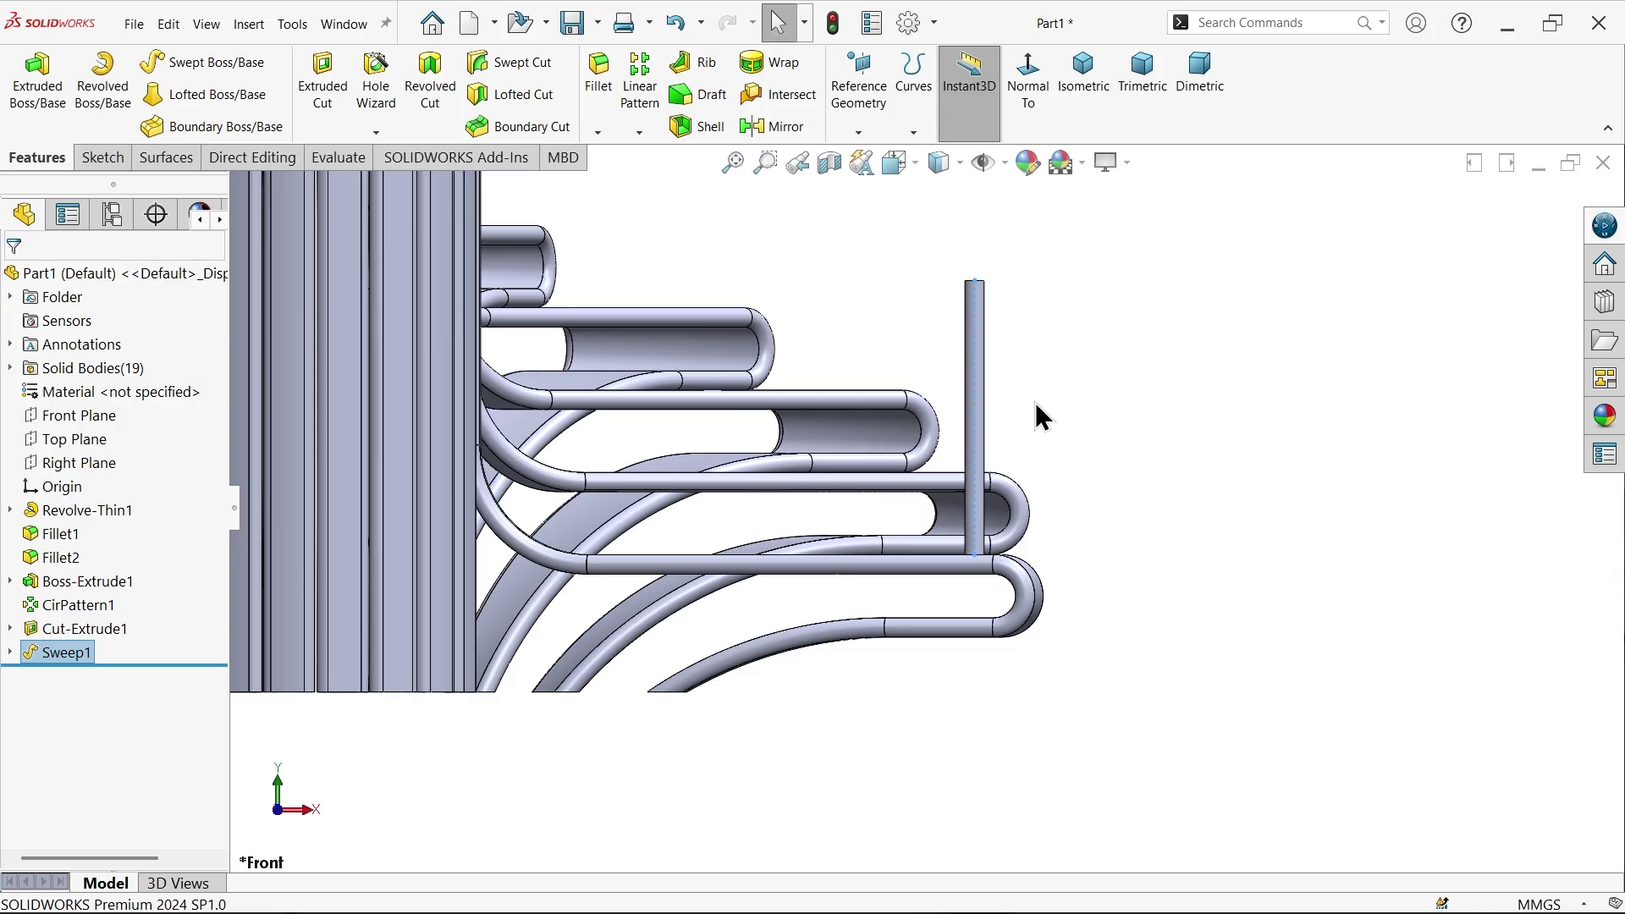
middle_drag(1041, 414, 1143, 399)
click(1149, 397)
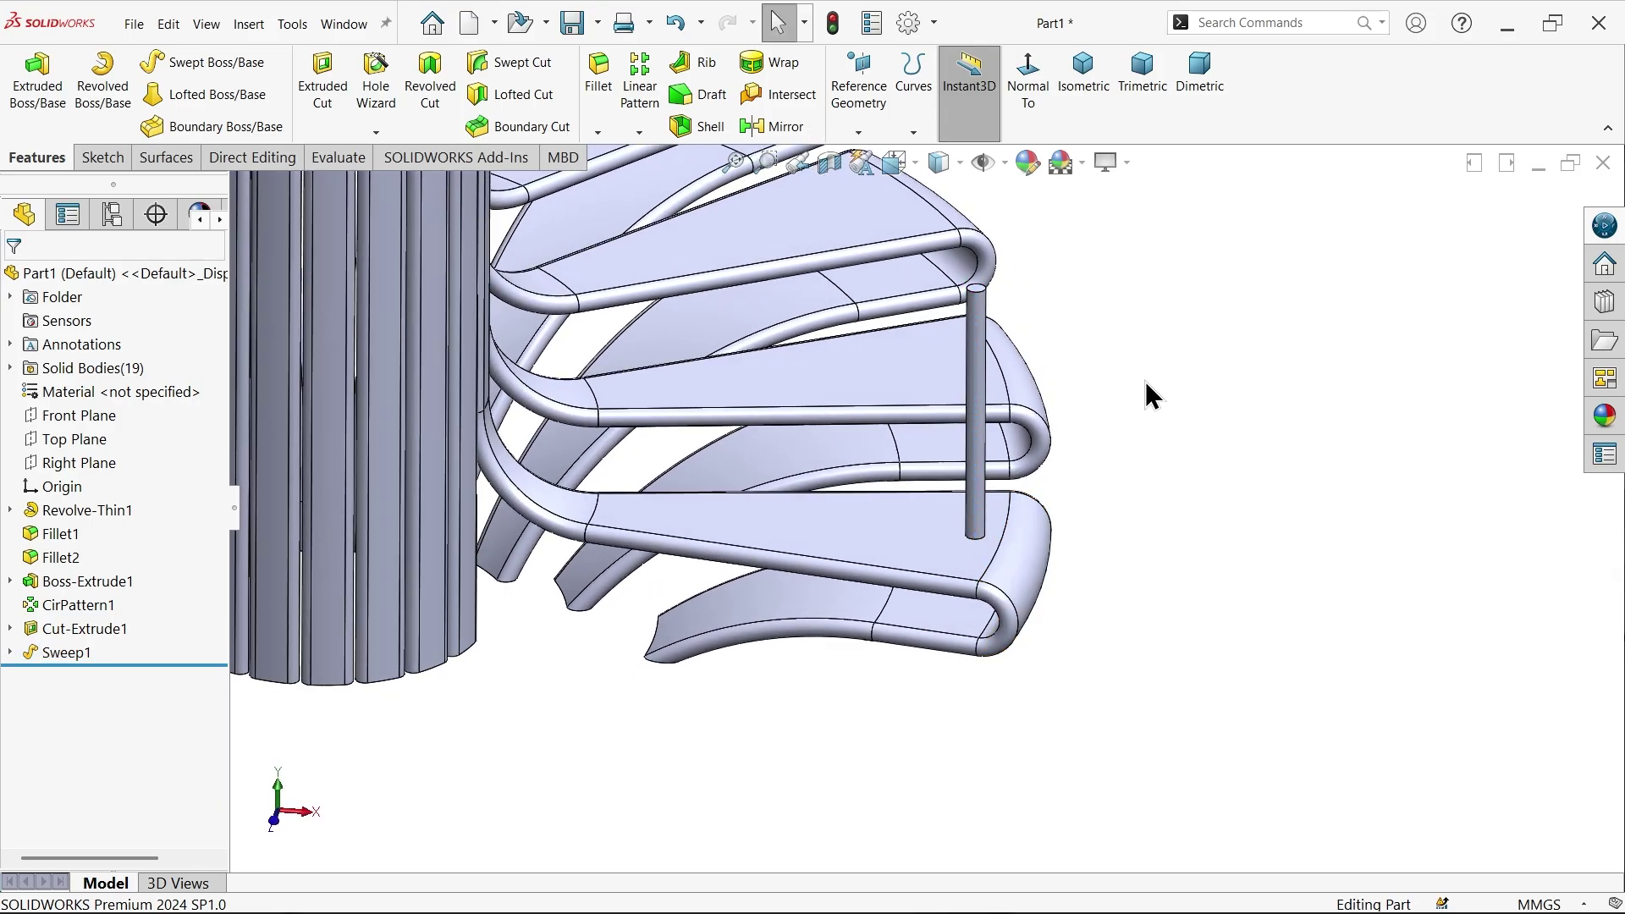
scroll(1044, 291, down, 3)
scroll(903, 359, down, 6)
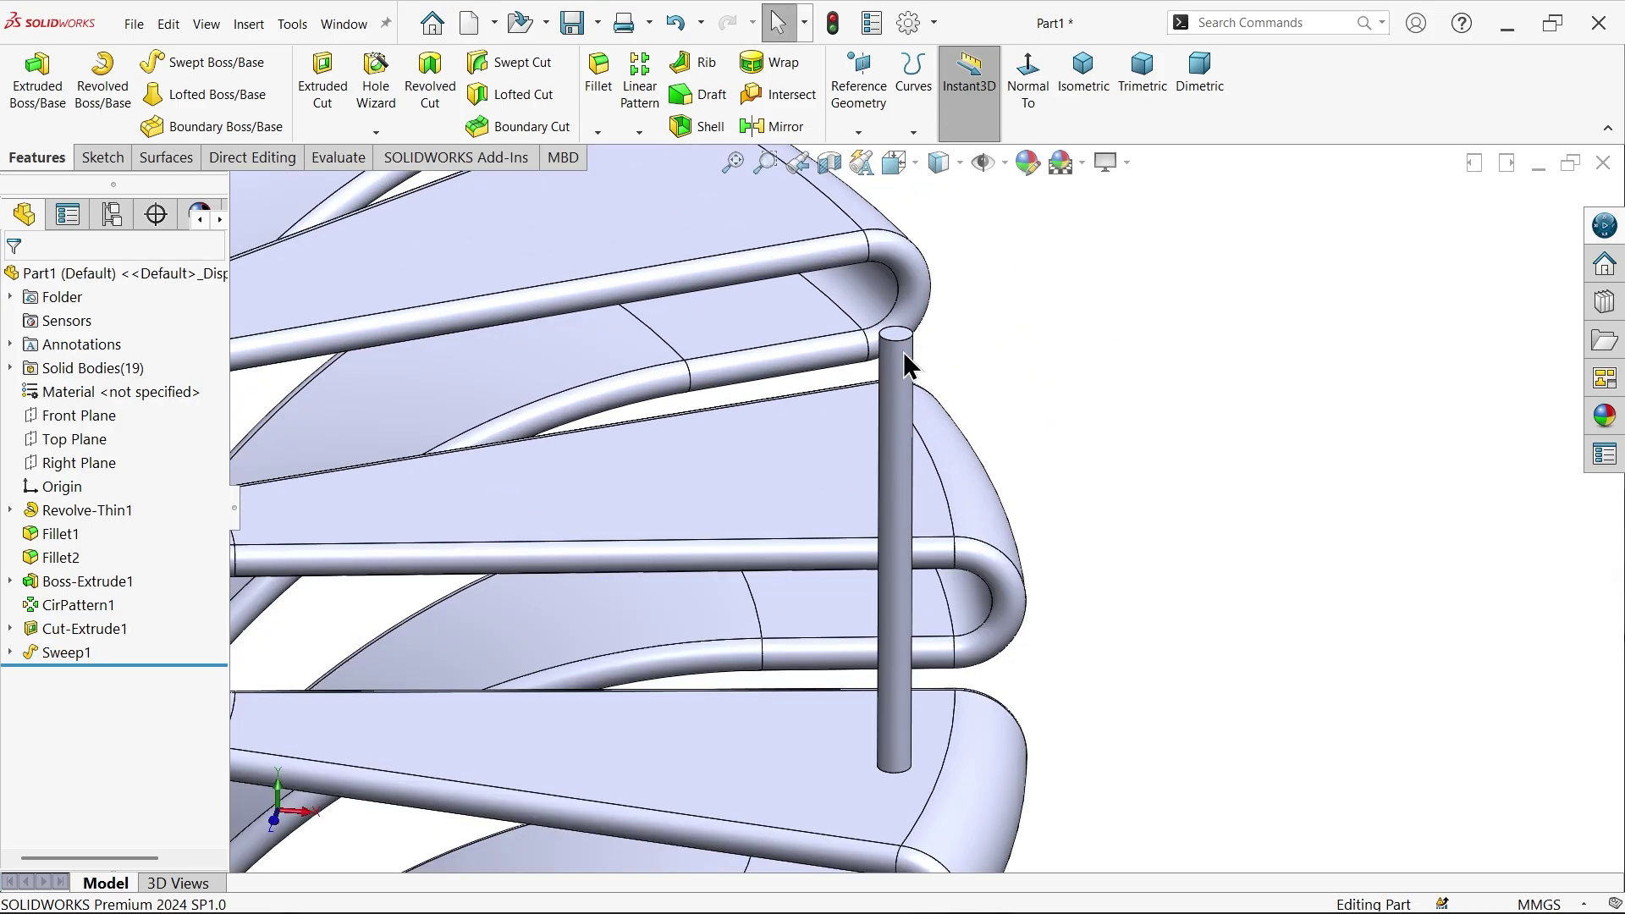
scroll(907, 392, up, 8)
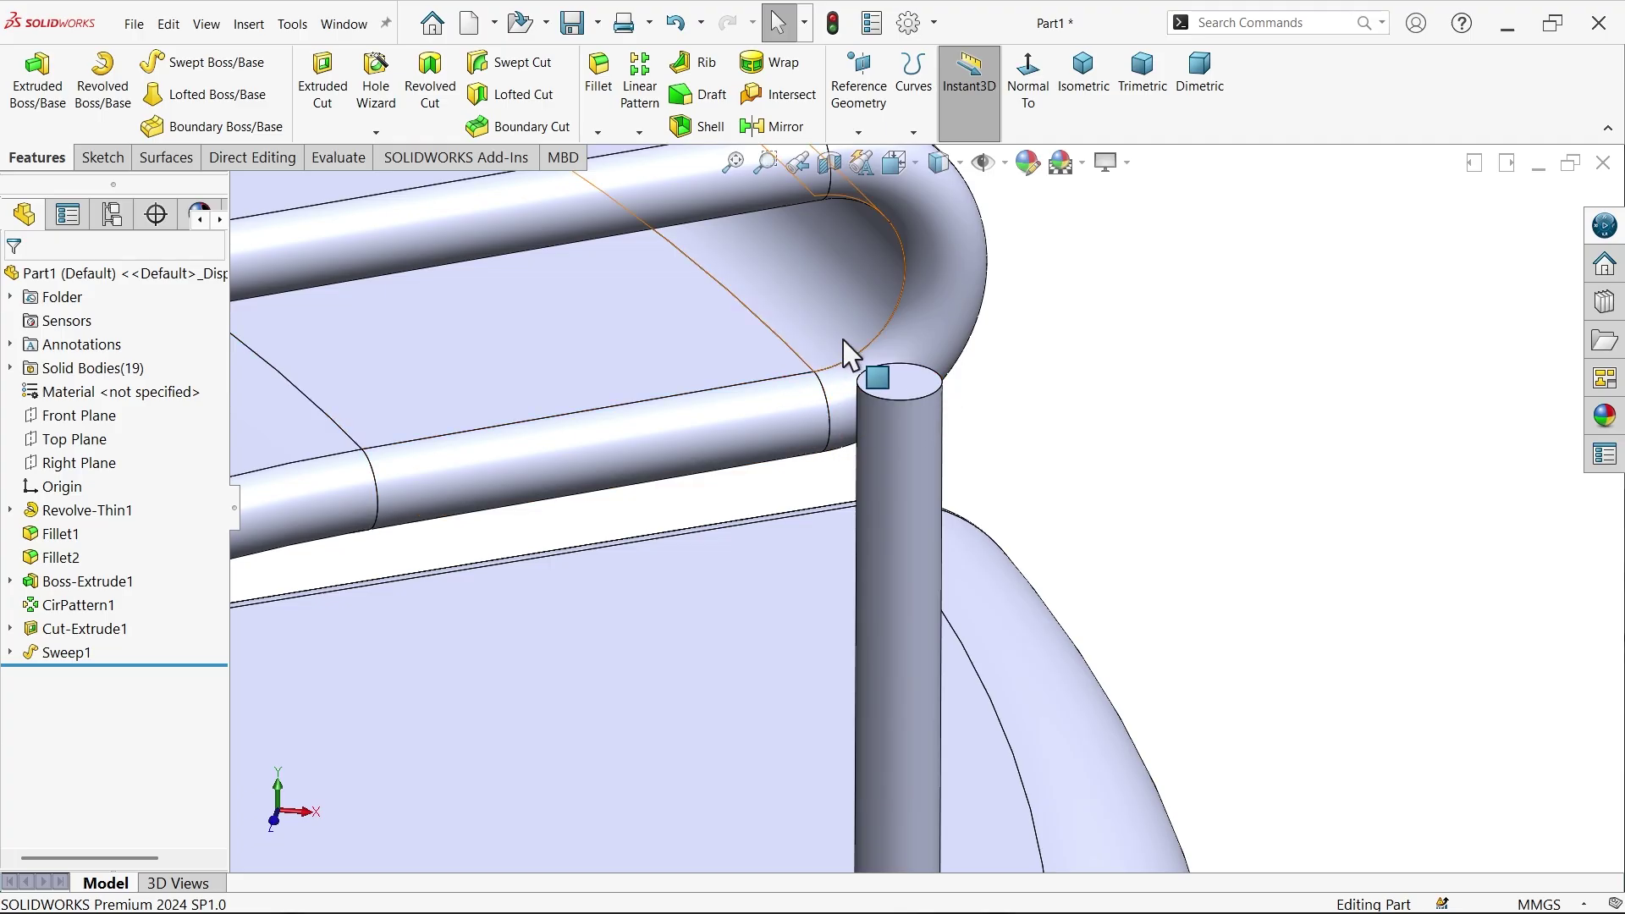
scroll(900, 507, down, 5)
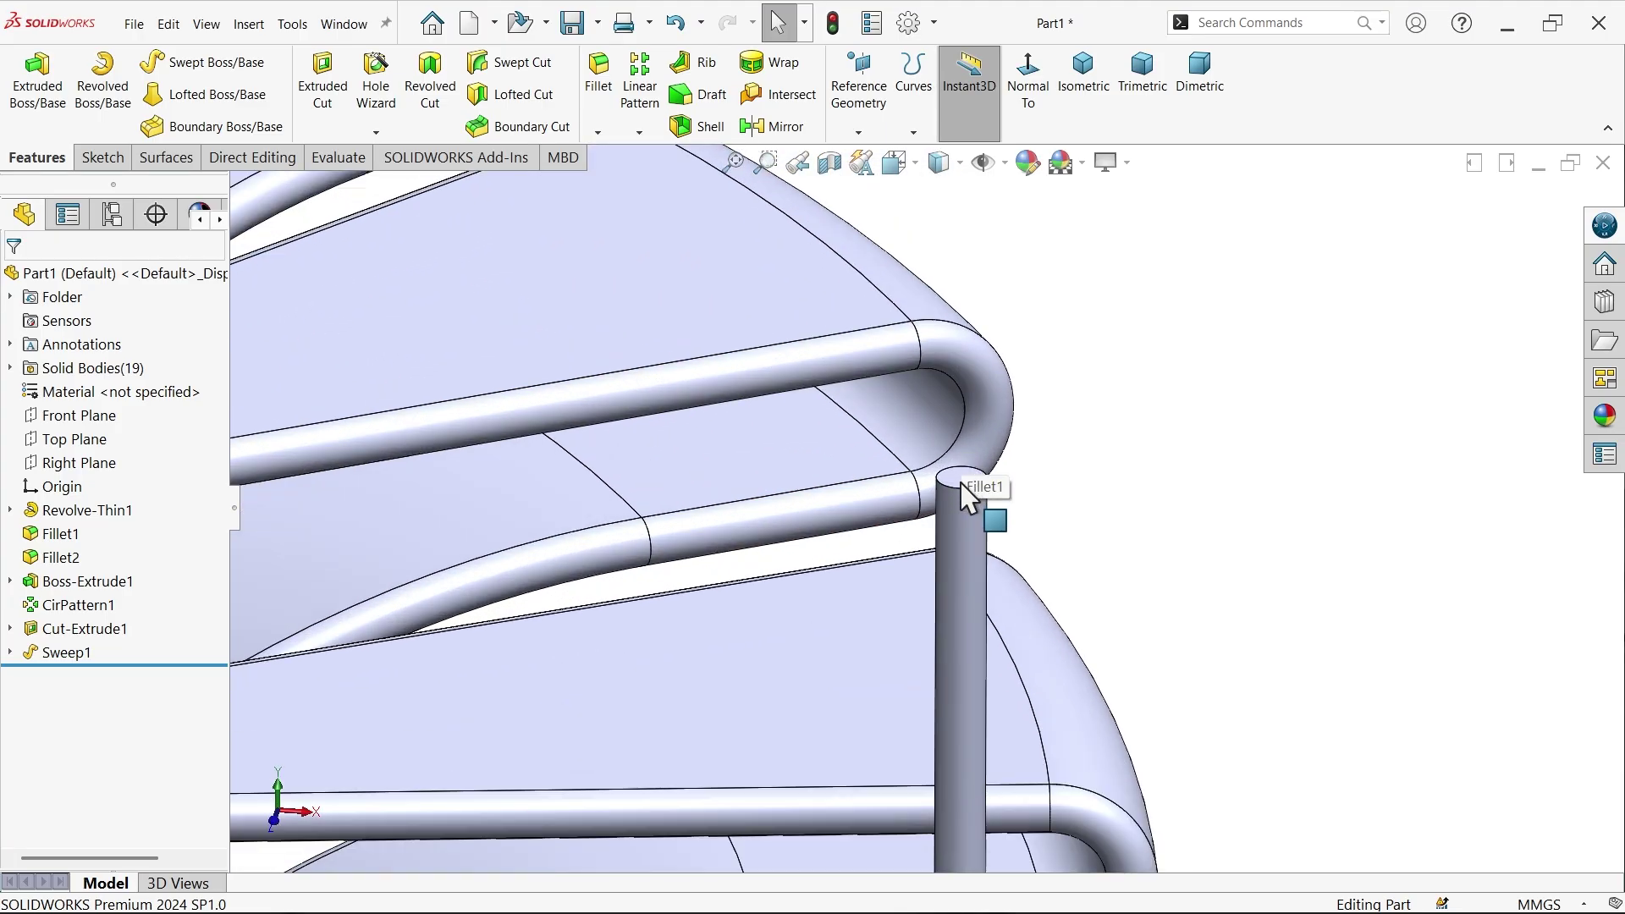
click(963, 482)
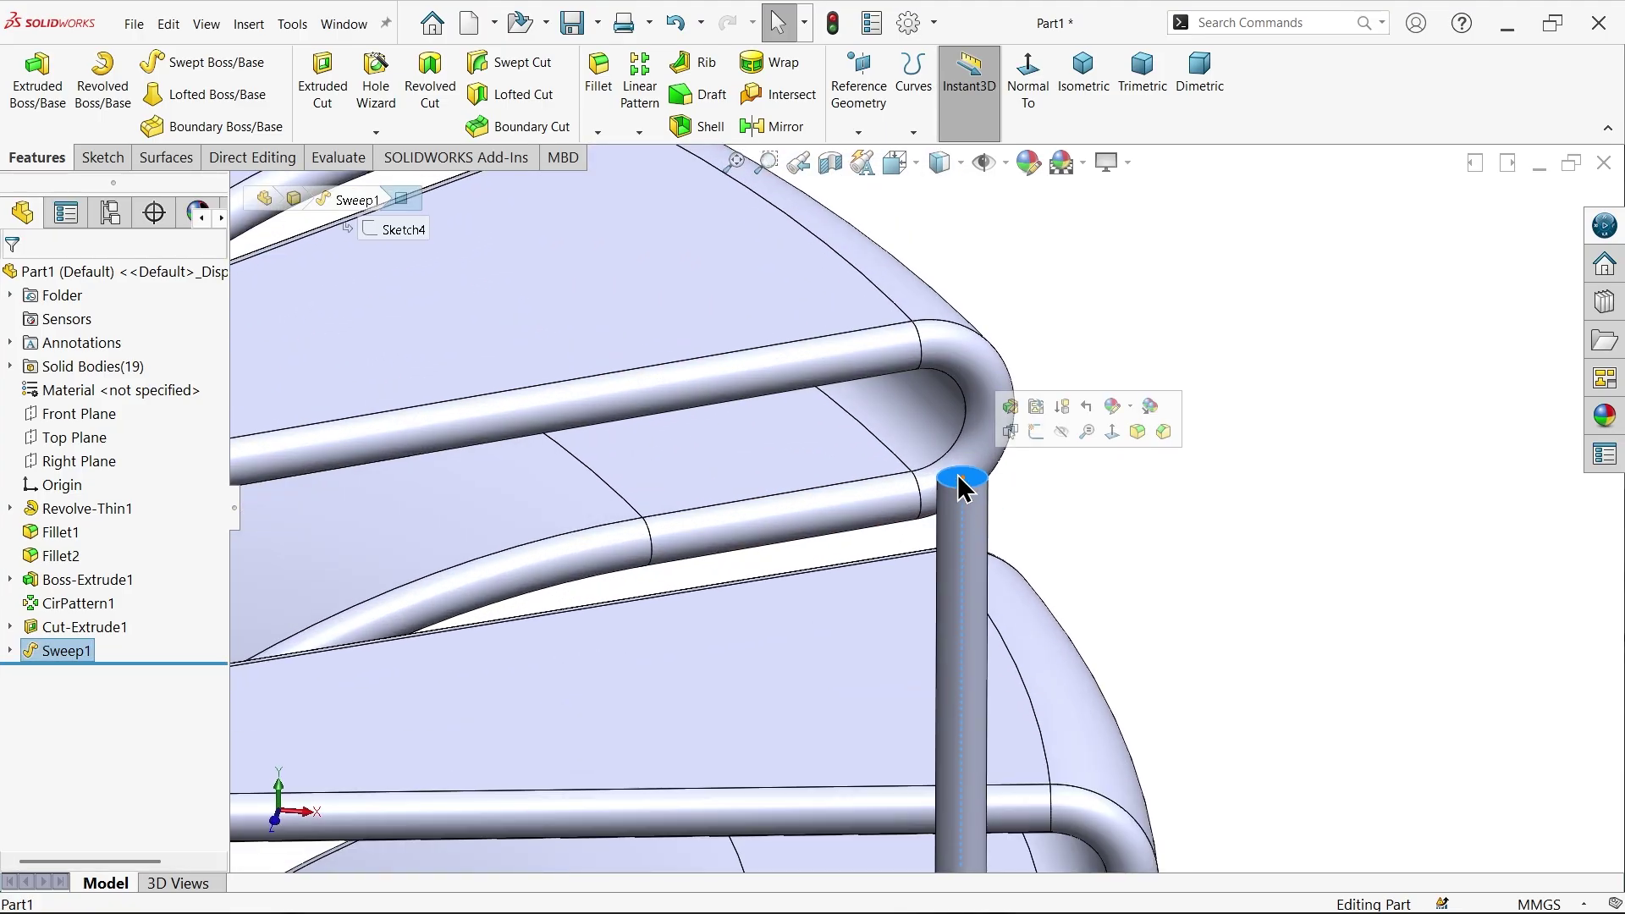
Sketch a 1200 mm radius circle centred on the origin on the post's top face as Sketch11
click(1035, 431)
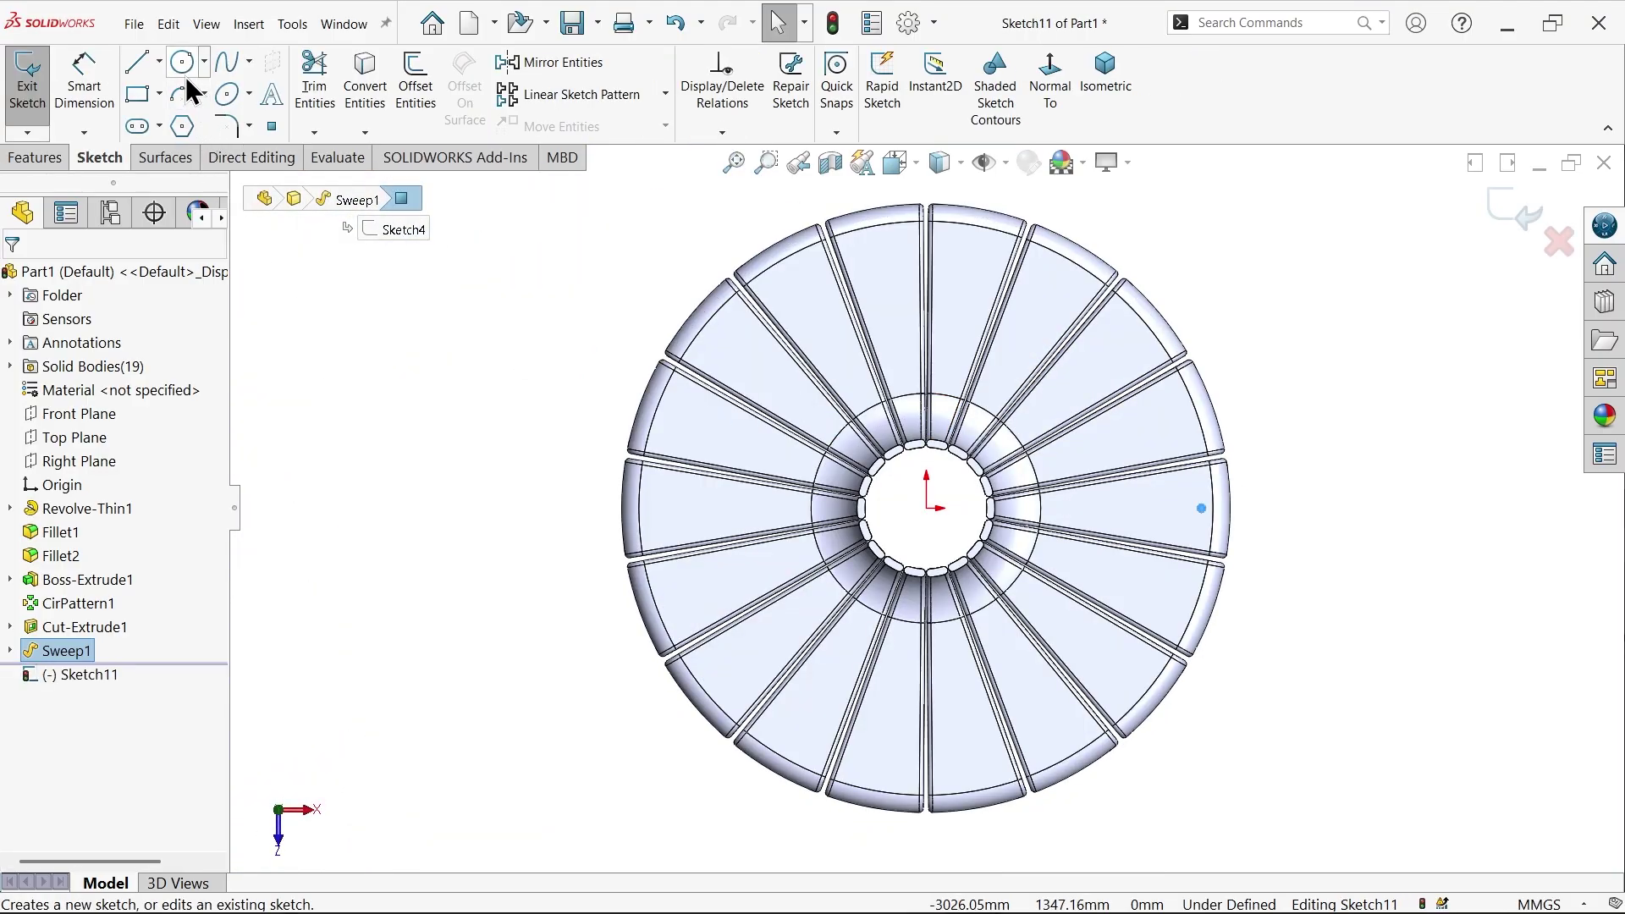
click(182, 61)
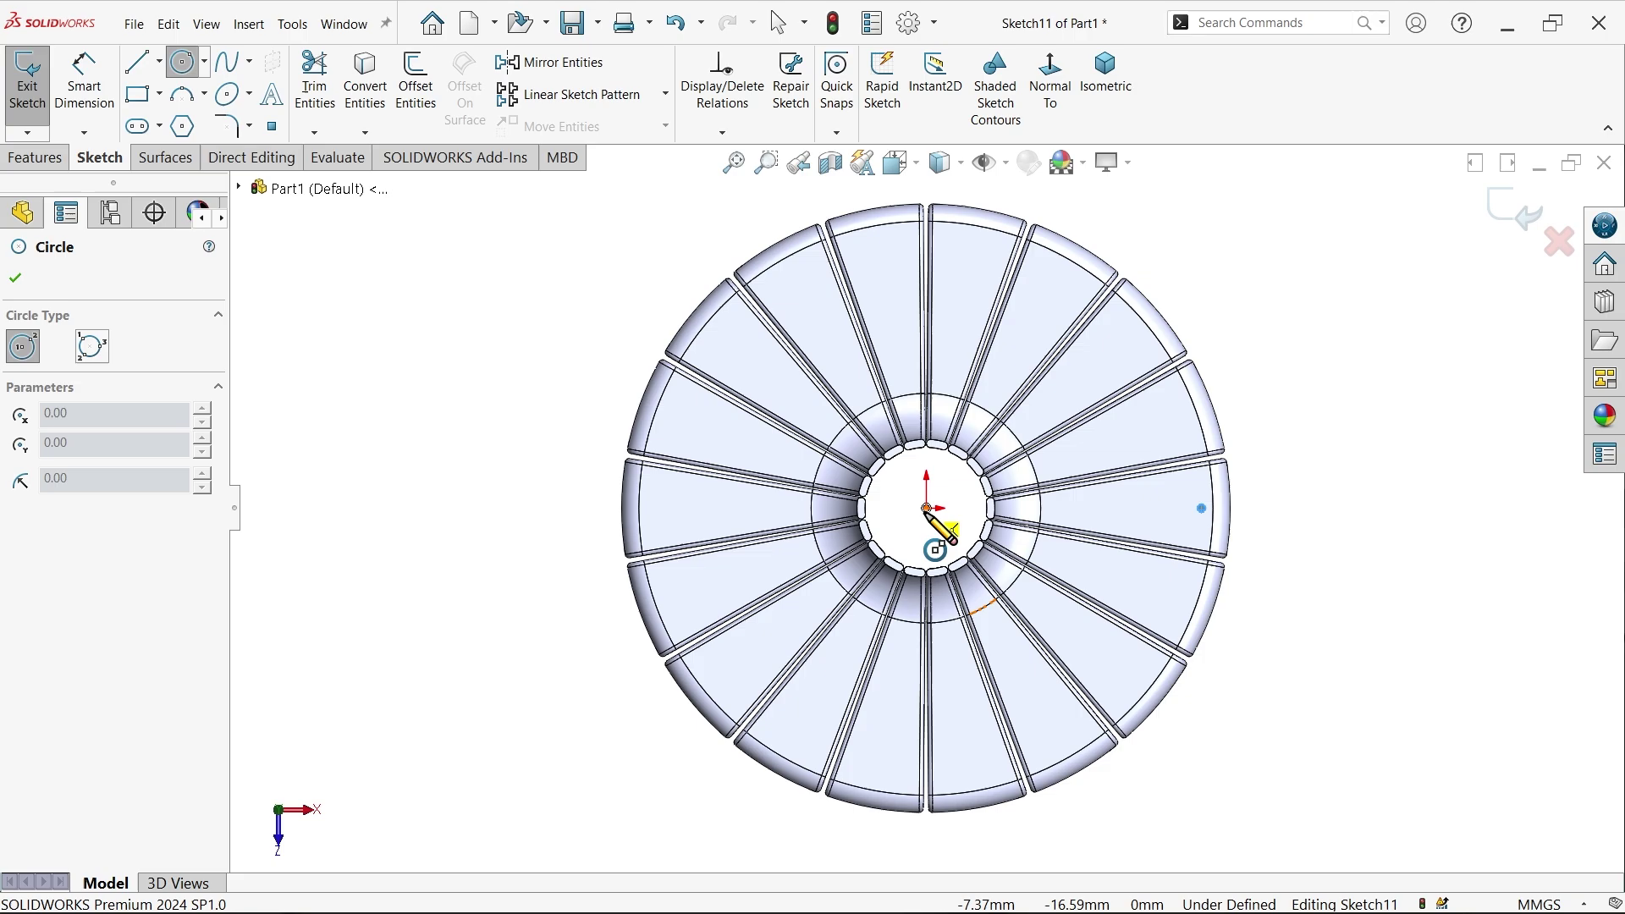
click(928, 508)
scroll(1180, 526, down, 8)
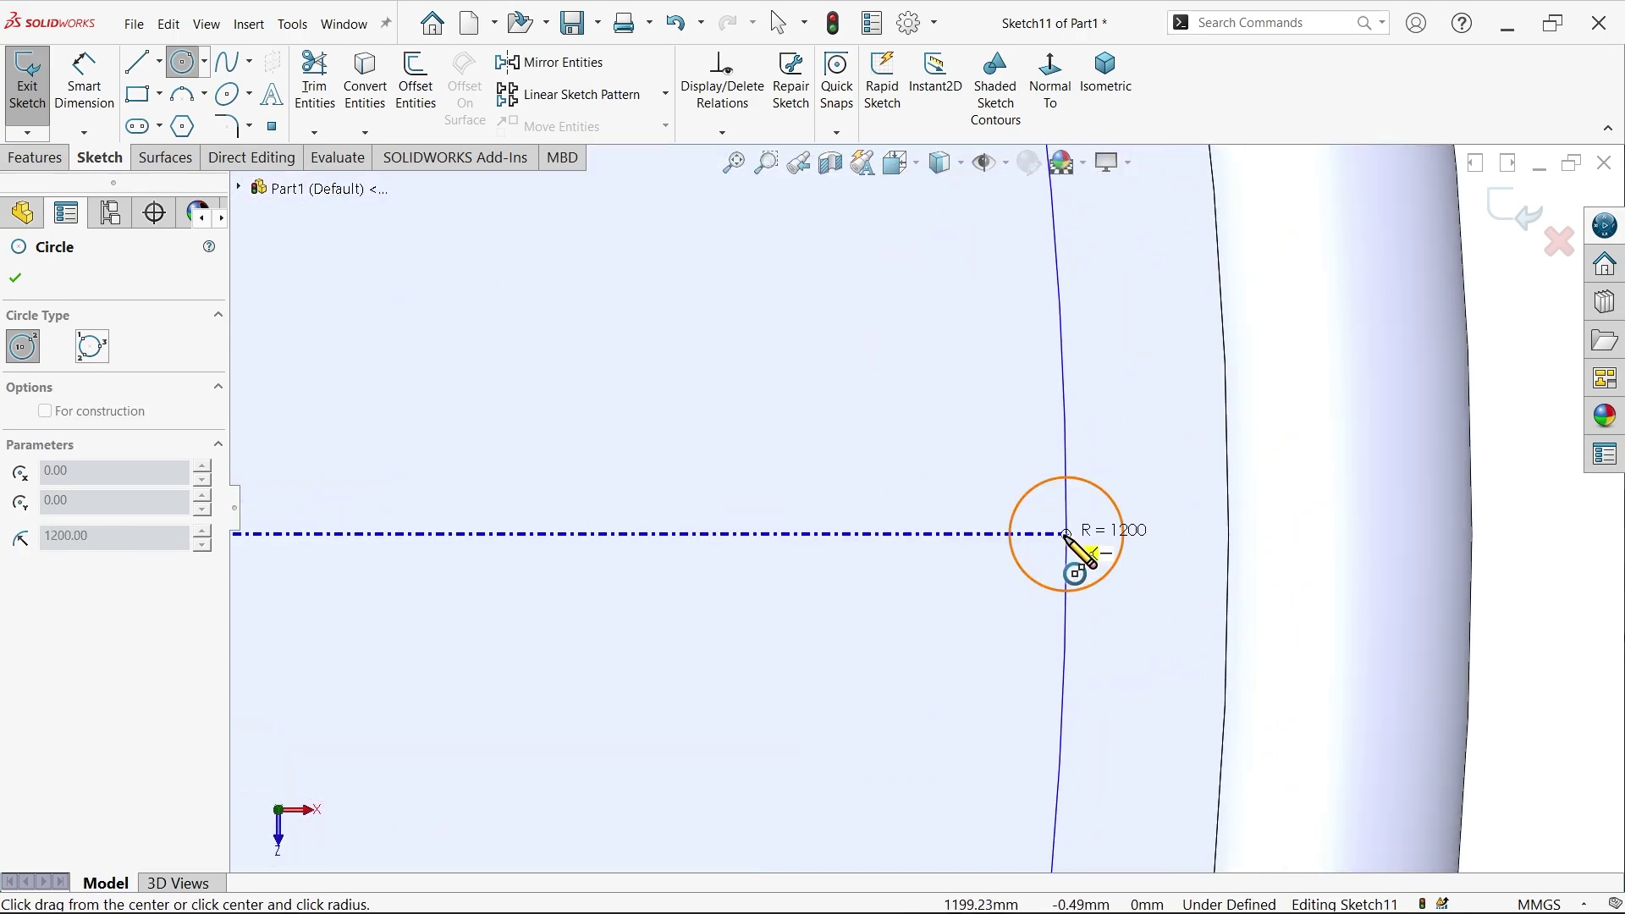
click(1077, 560)
key(Escape)
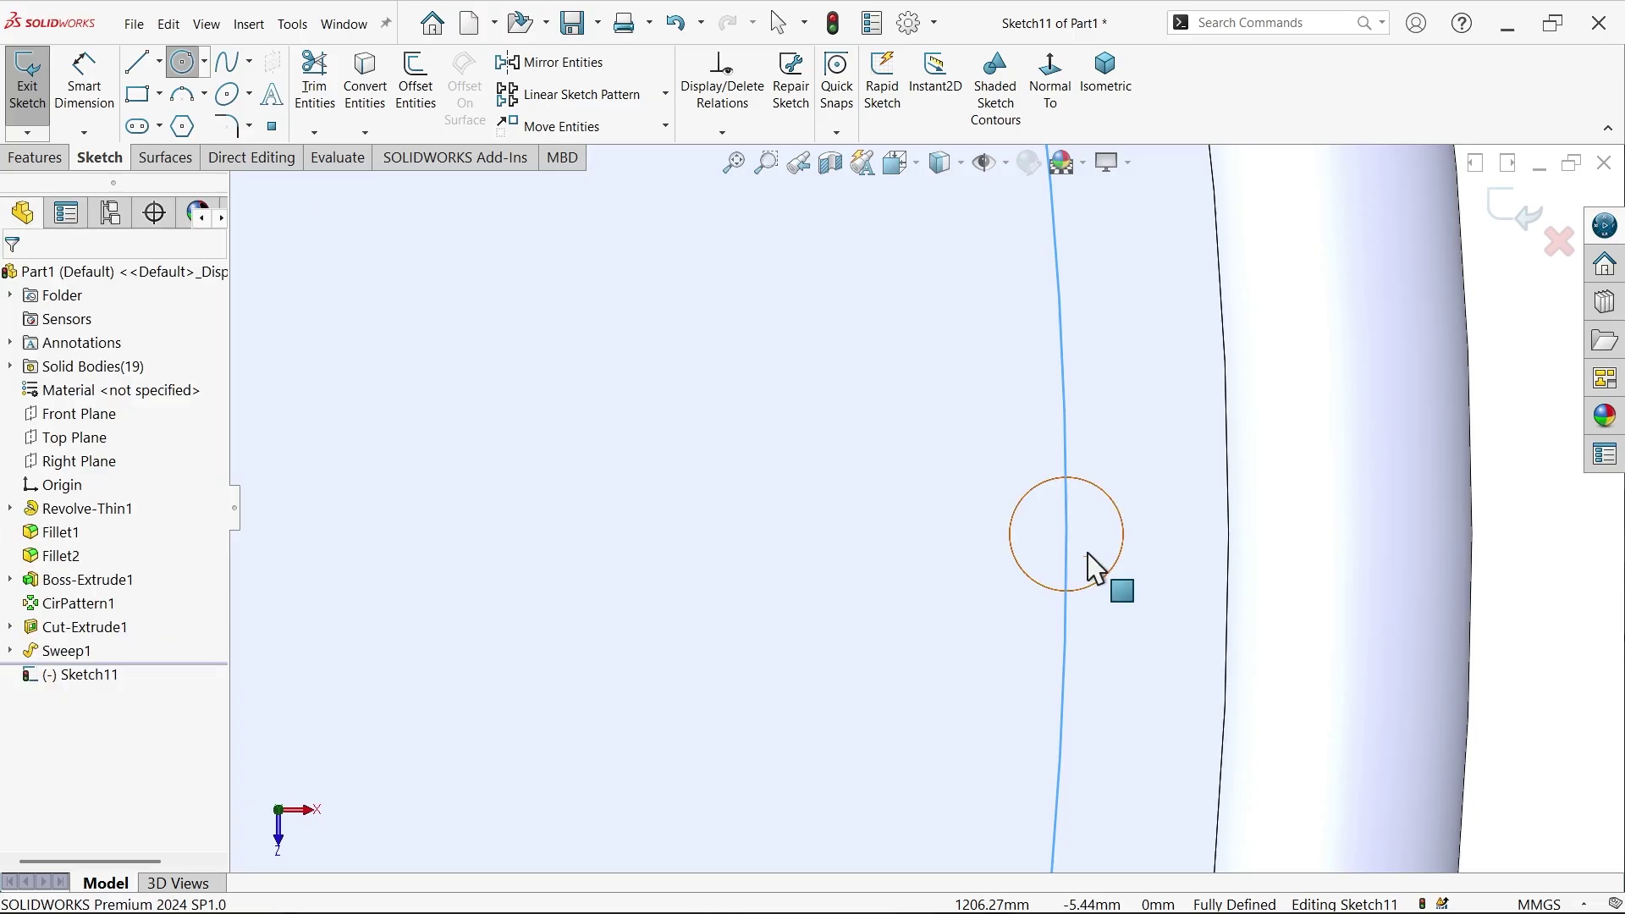
scroll(1269, 592, up, 5)
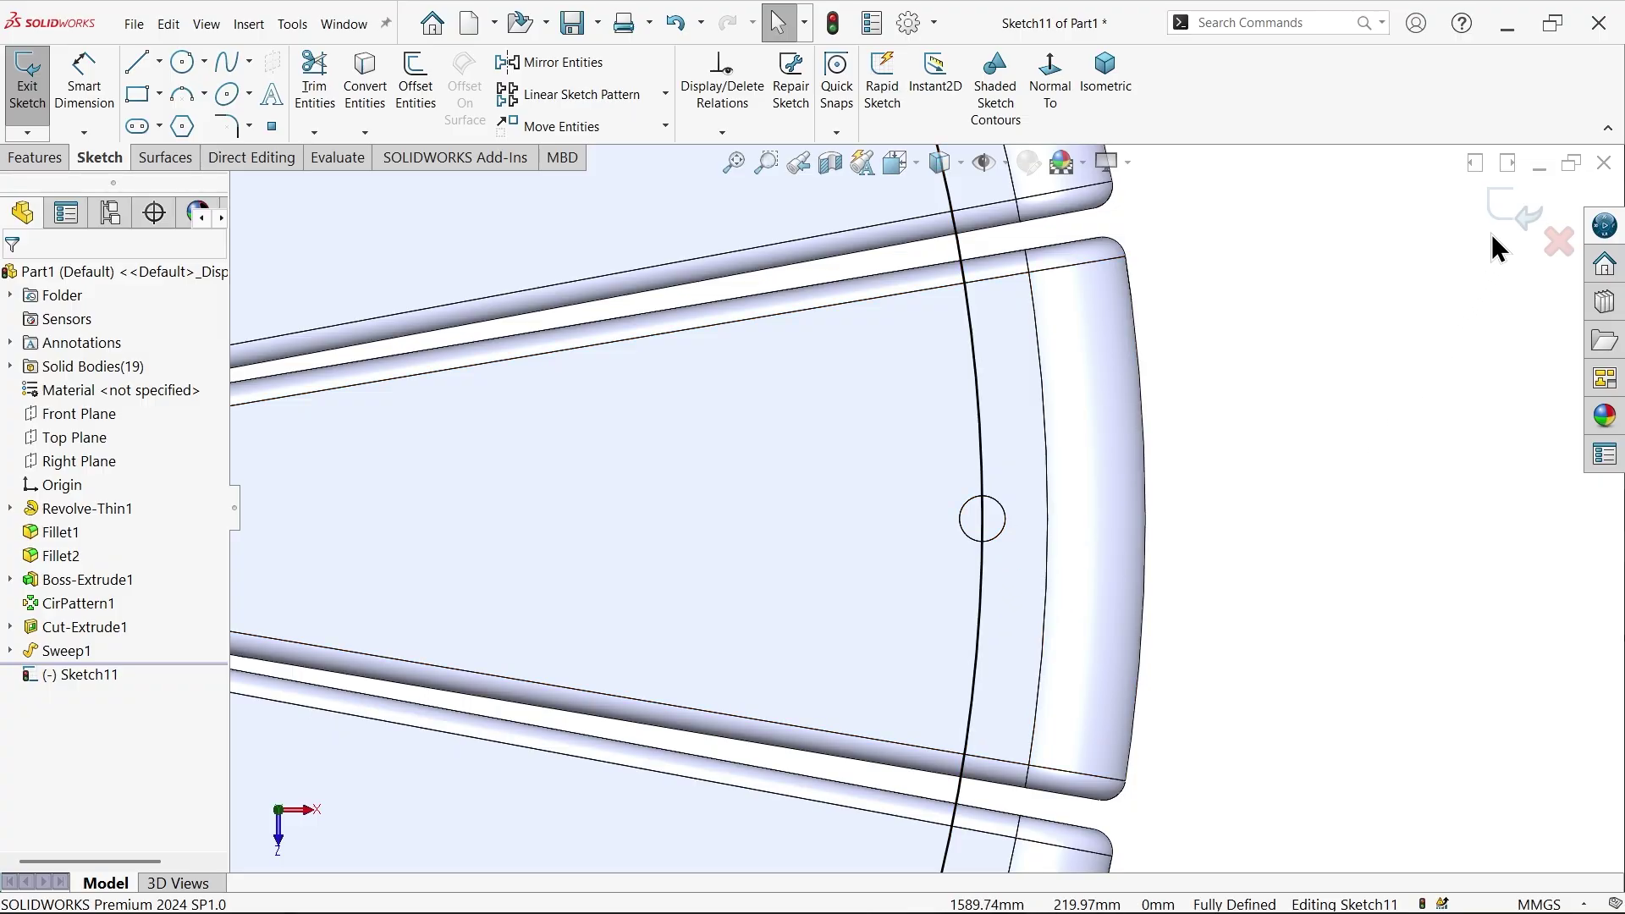
click(1513, 207)
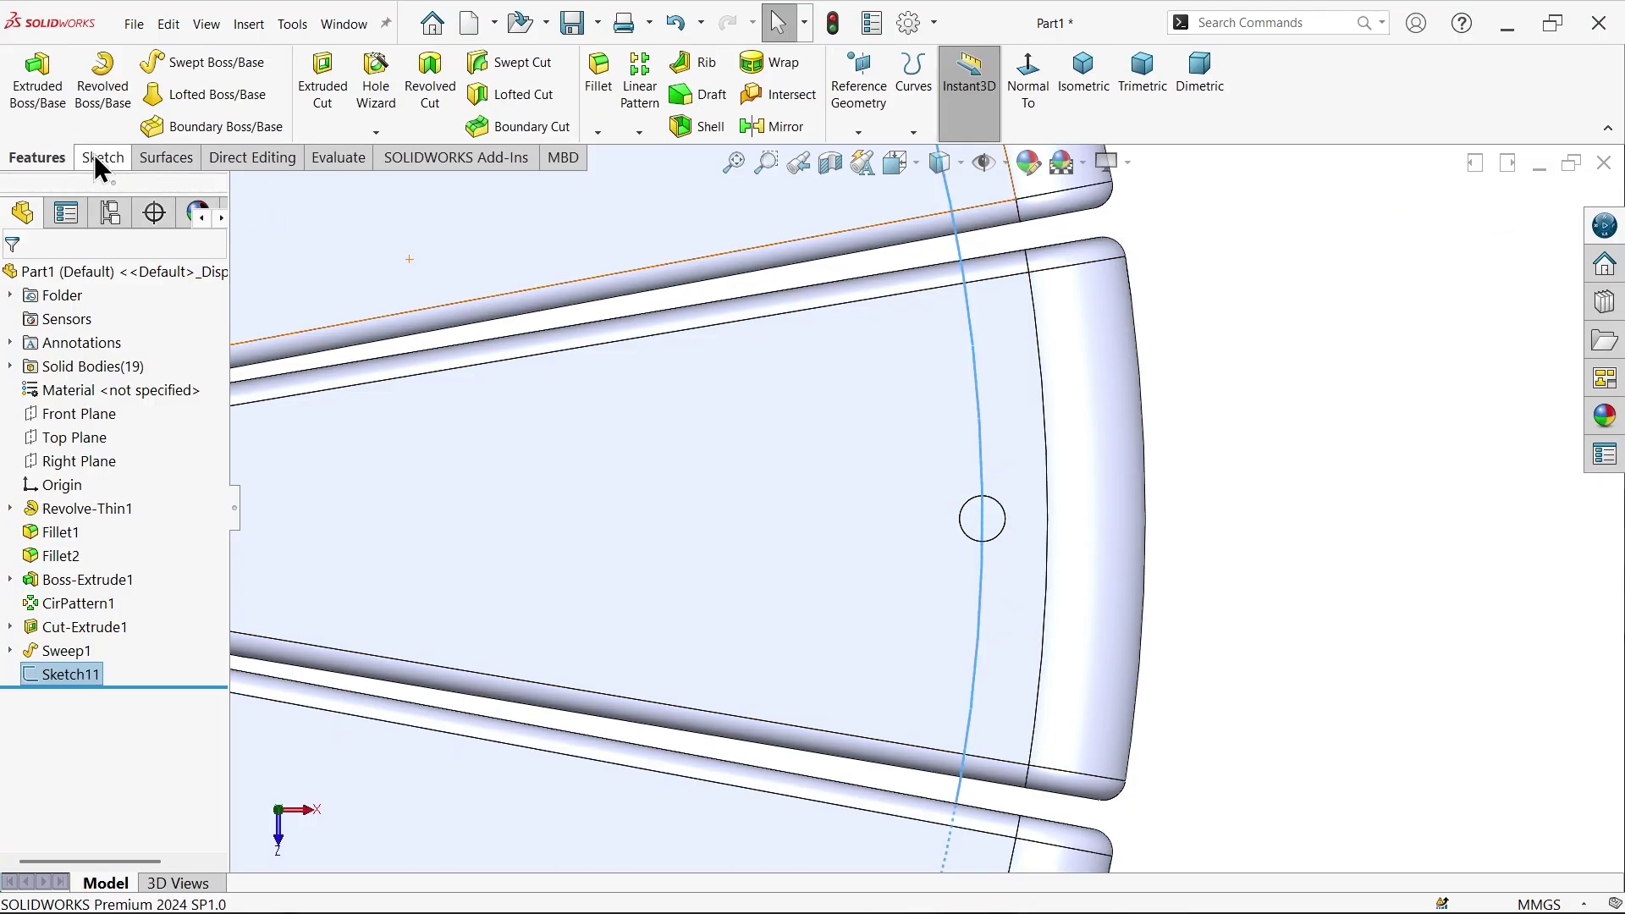
Start a helix from the 2400 mm circle, defined by Height and Revolution
click(913, 132)
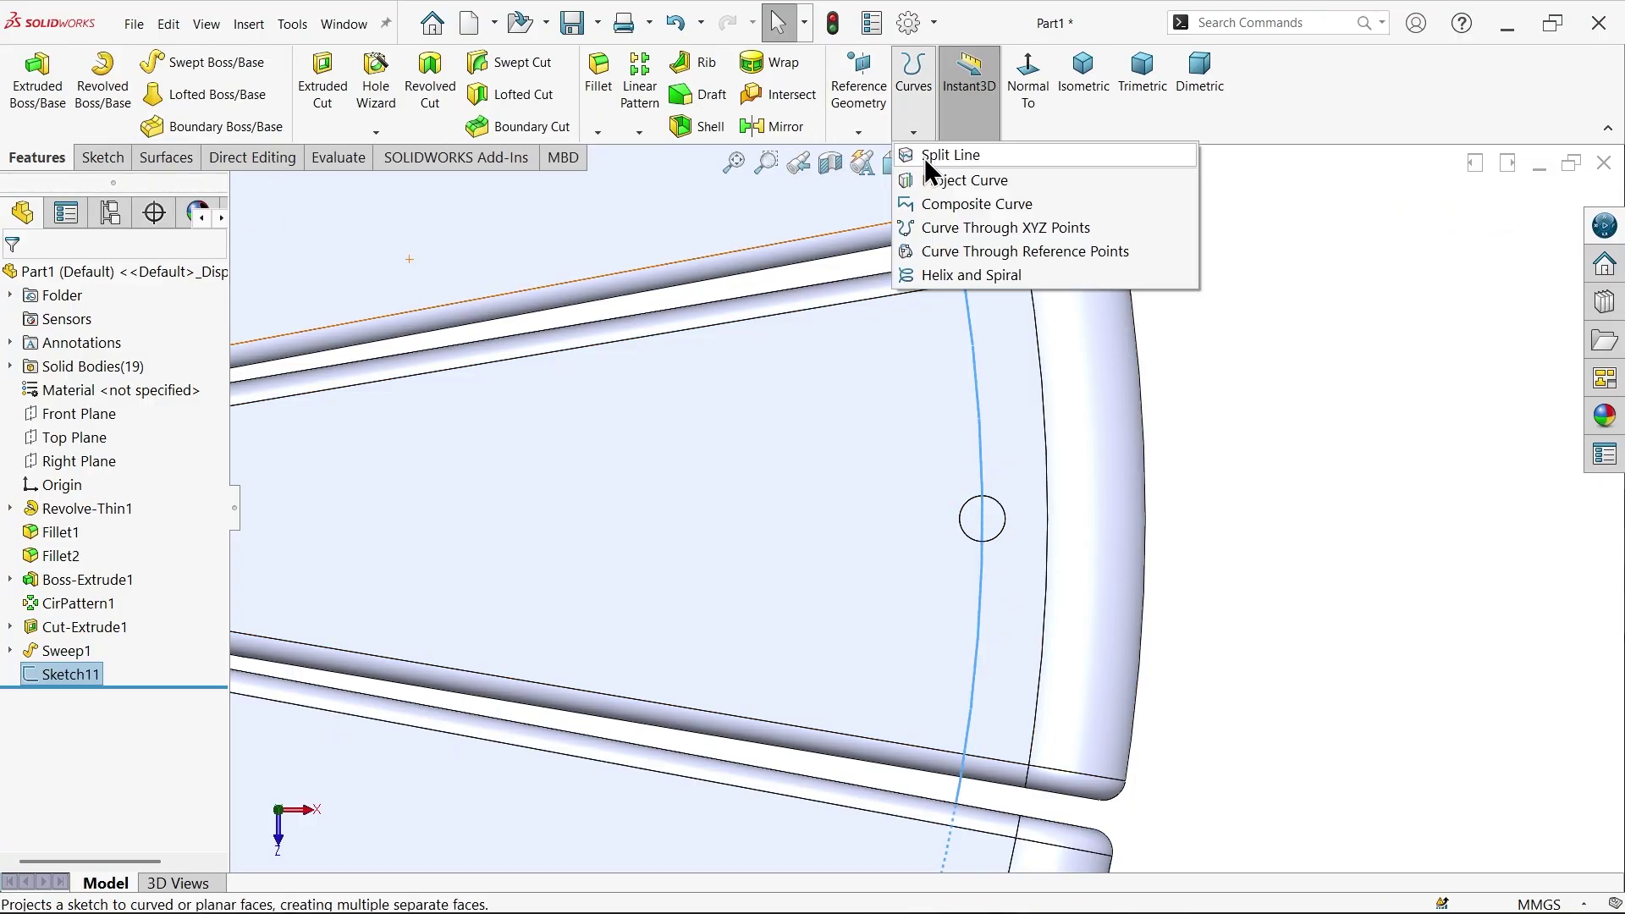
click(941, 277)
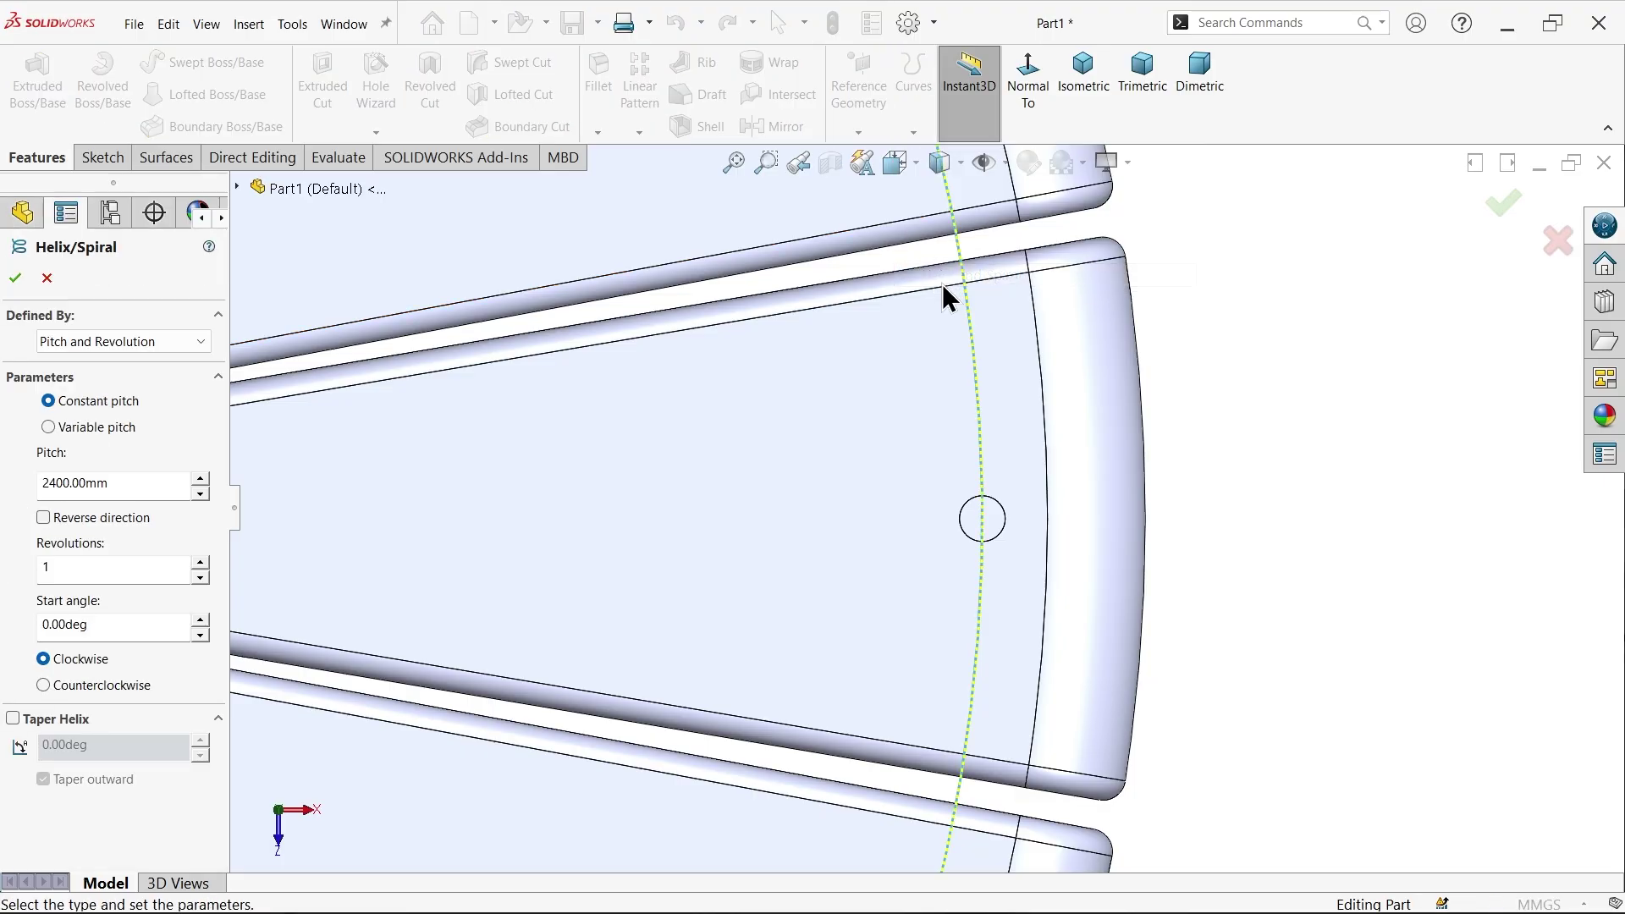
click(1078, 95)
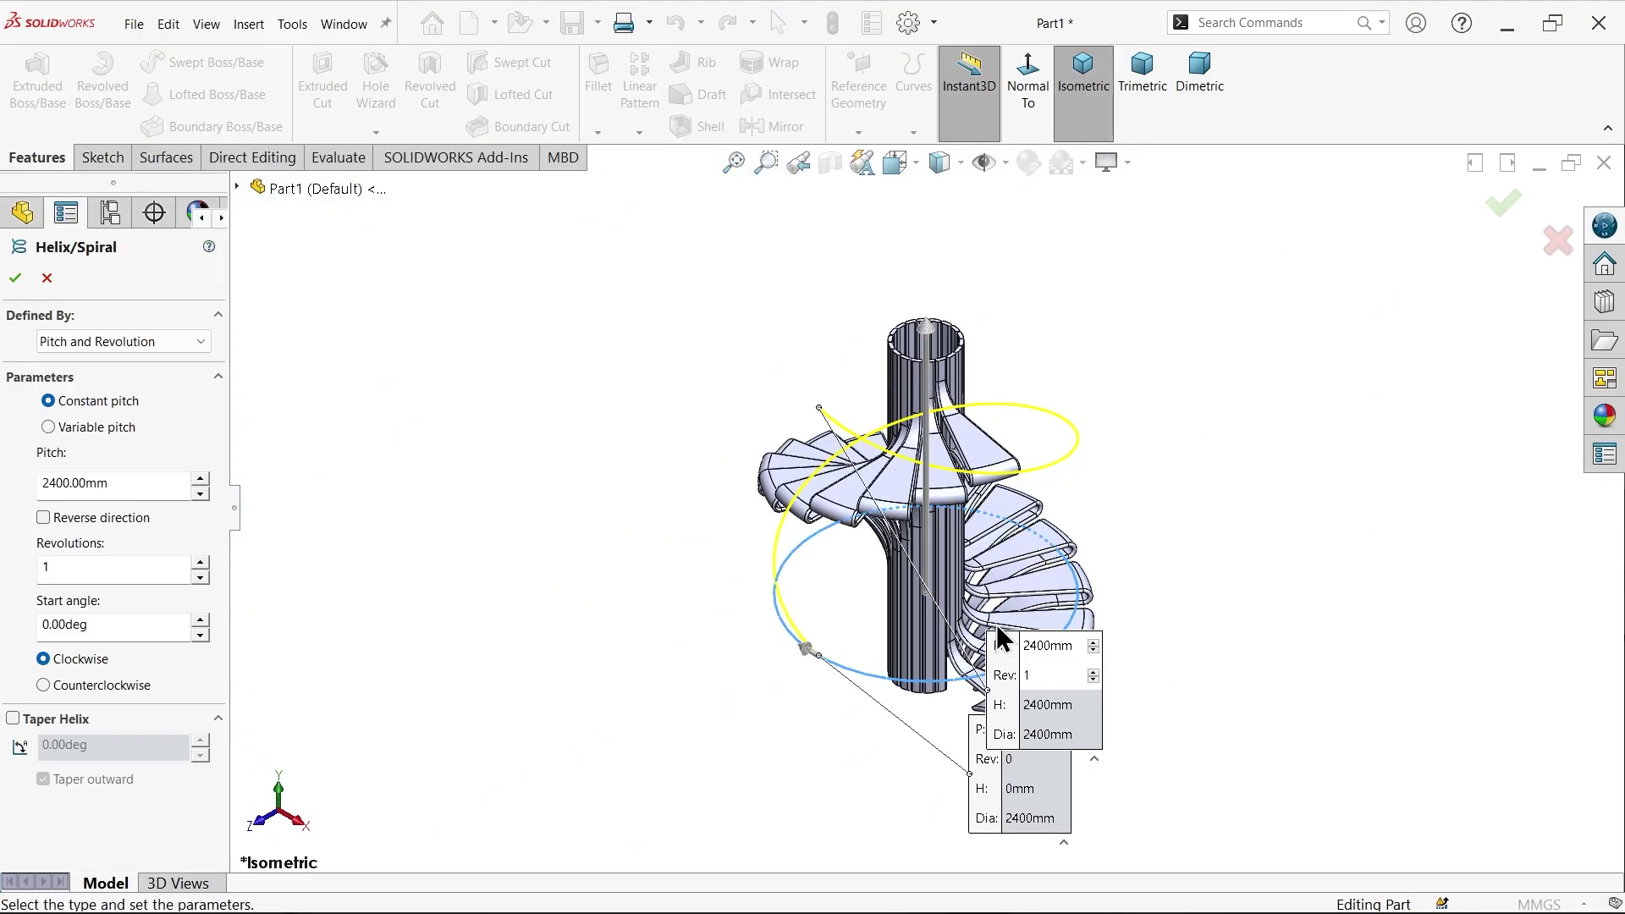
scroll(869, 548, down, 2)
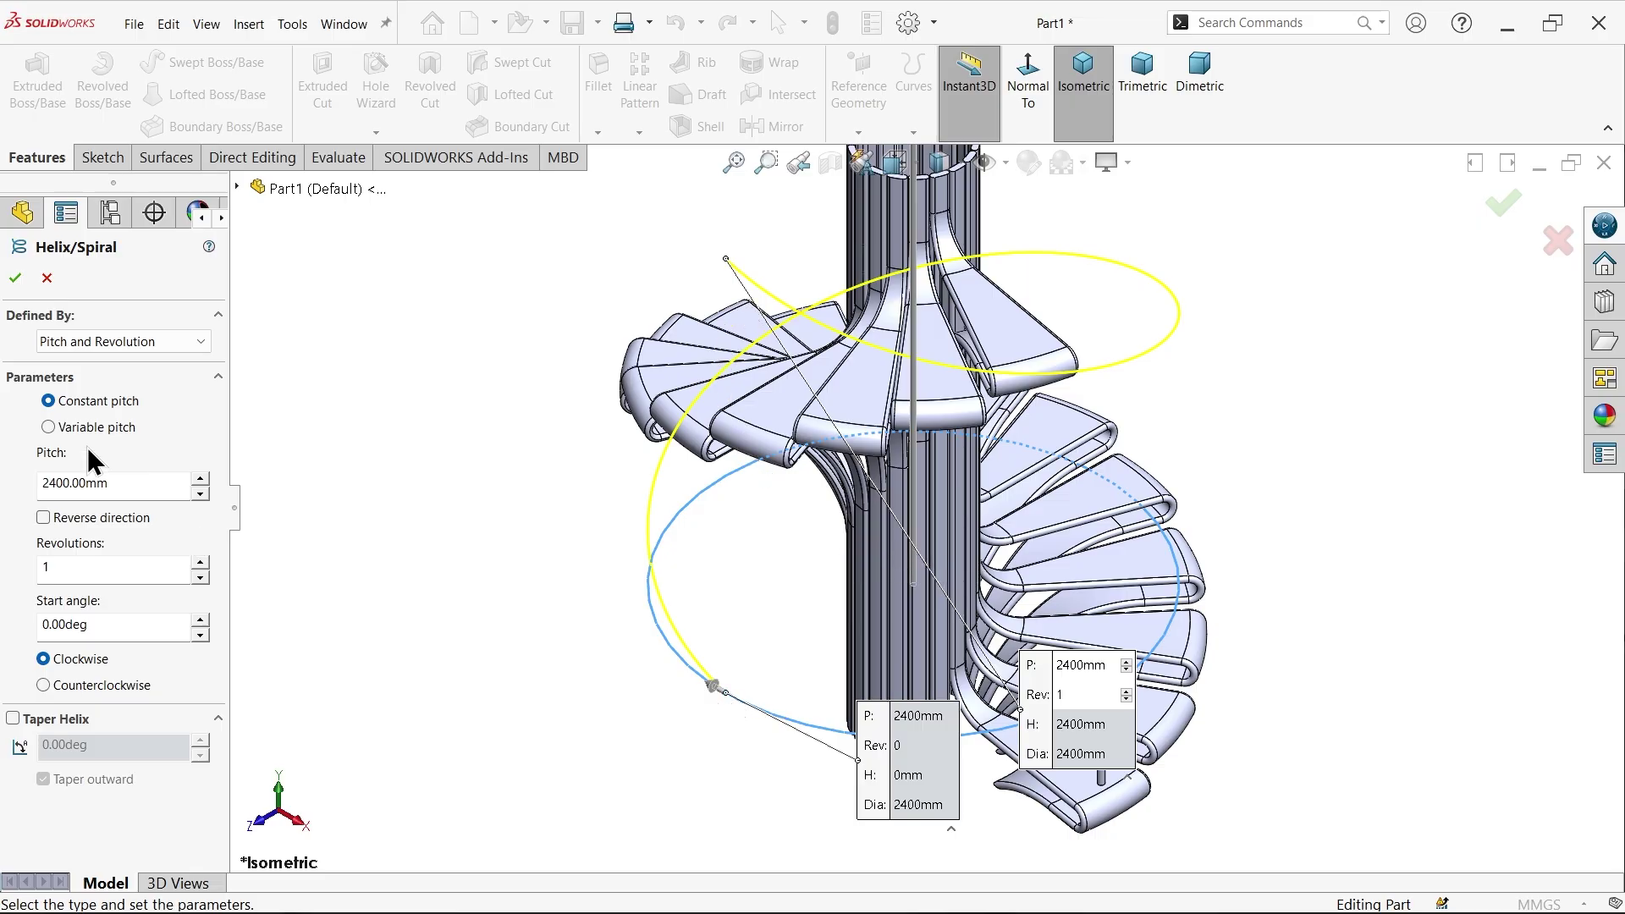
click(96, 345)
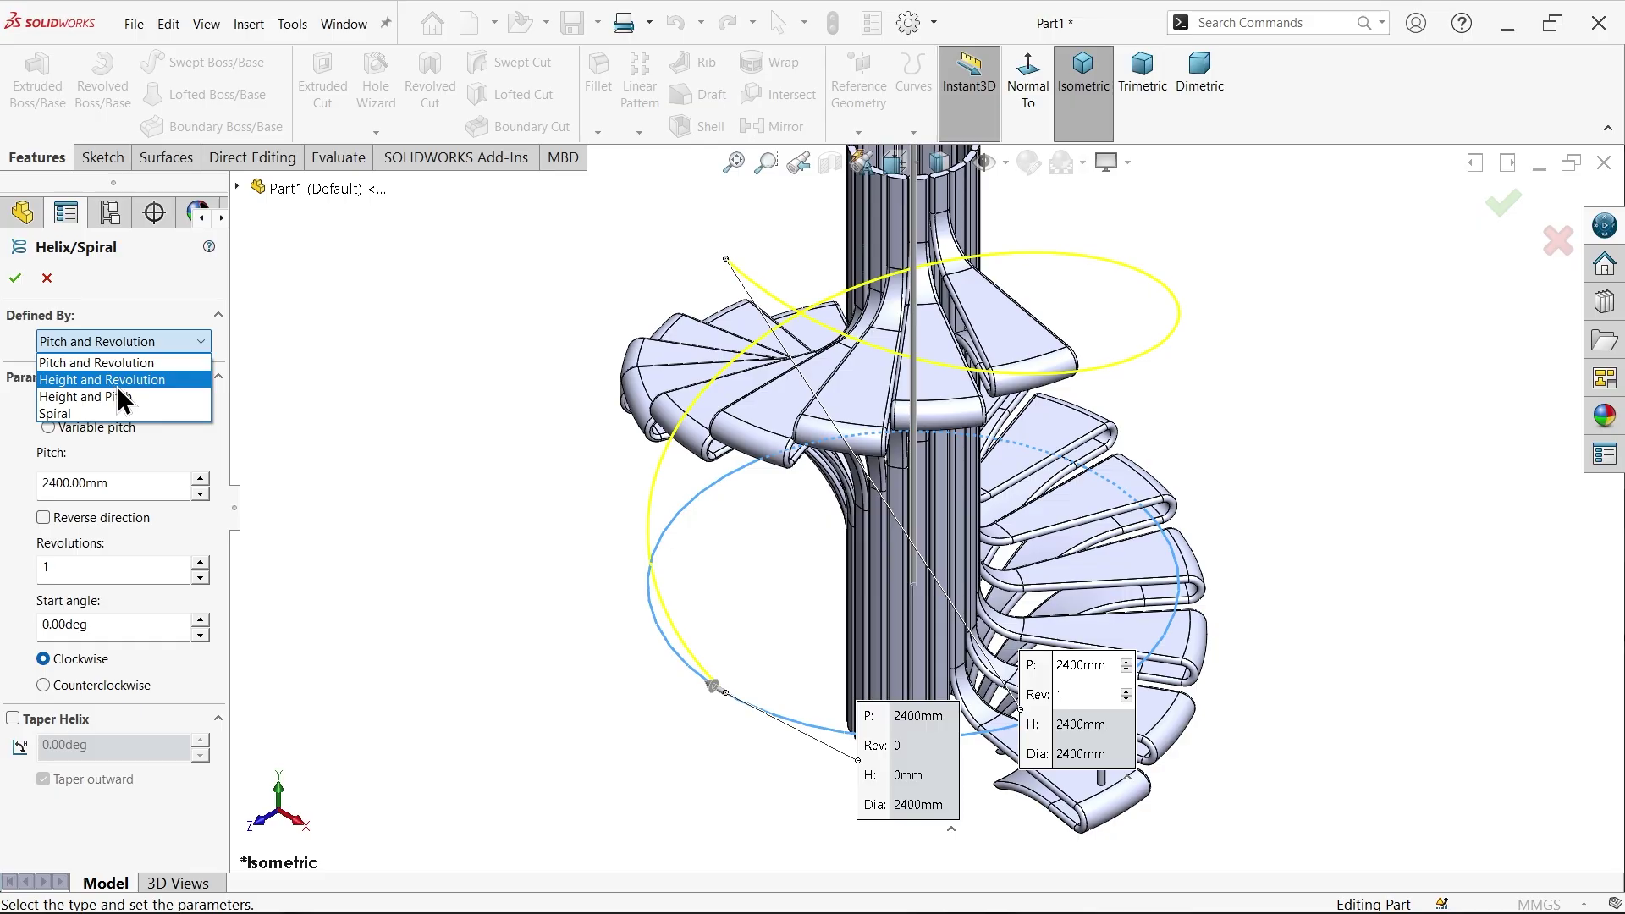
click(150, 381)
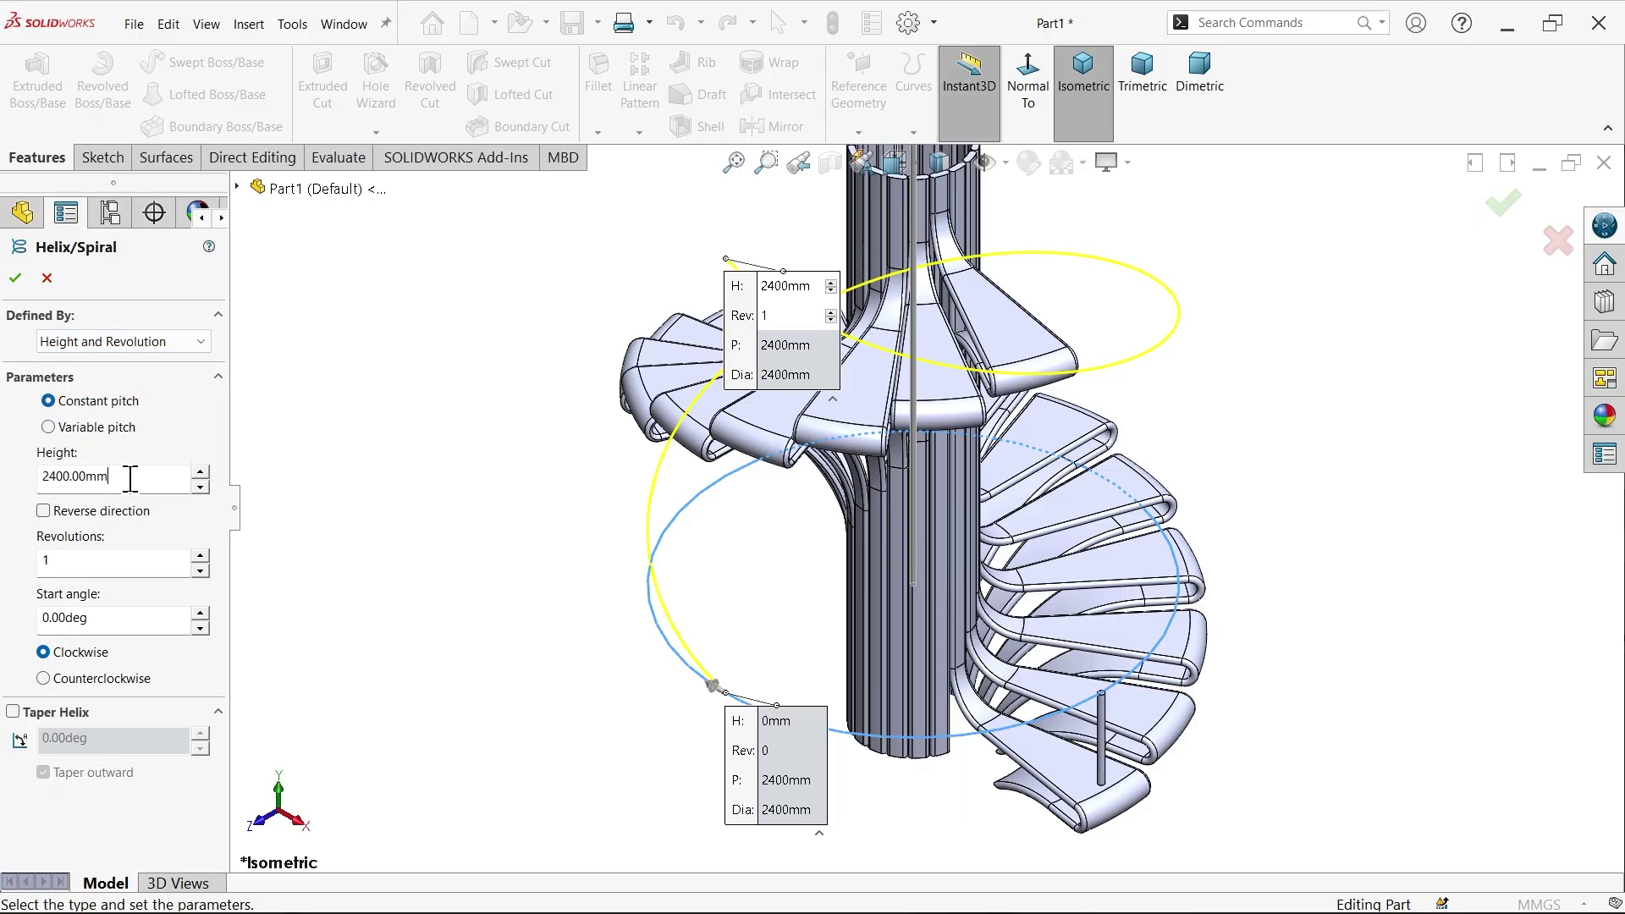
Set the helix height to 2700 mm, start angle 90°, counterclockwise, and accept it
drag(130, 479, 4, 479)
text(2700)
key(Return)
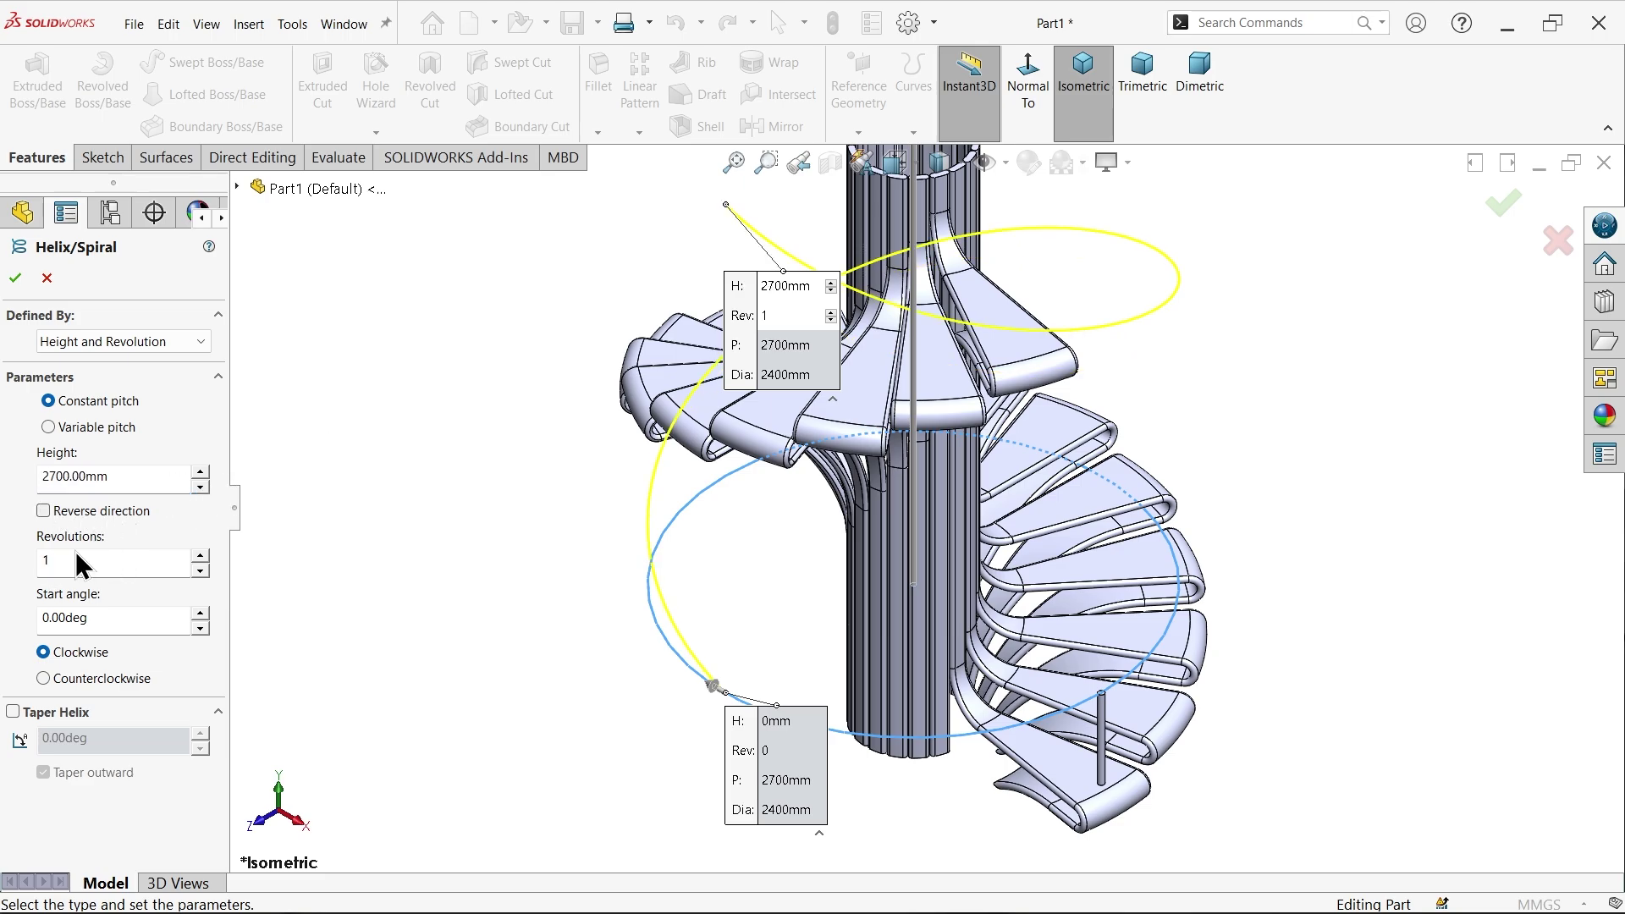
drag(108, 625, 41, 619)
text(90)
key(Return)
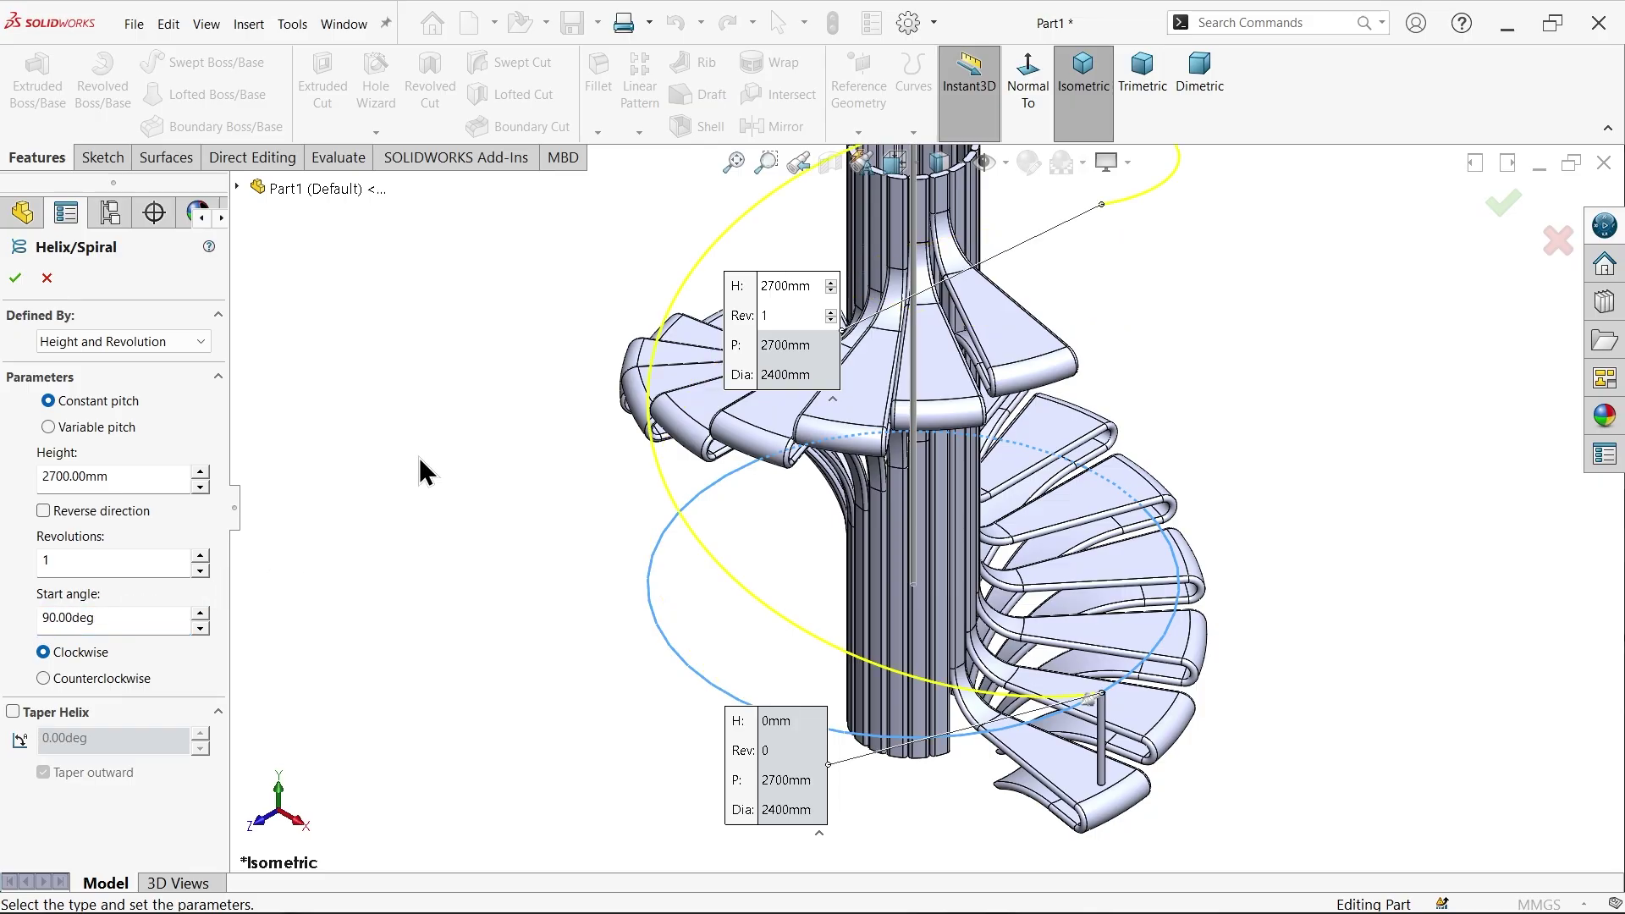
scroll(1109, 719, down, 5)
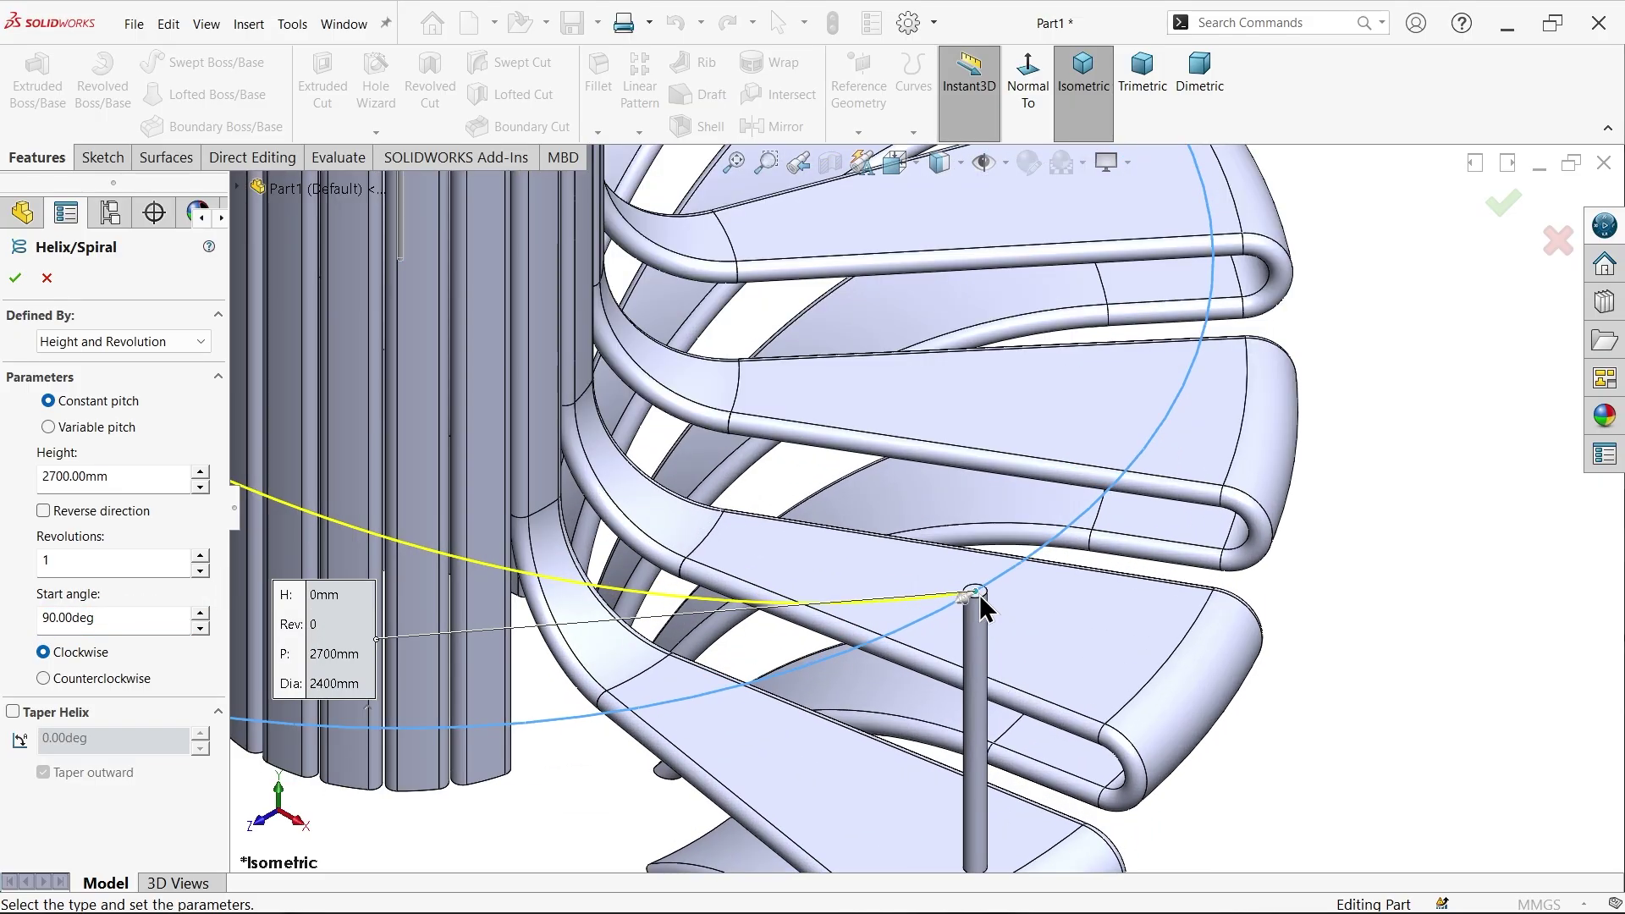
click(94, 682)
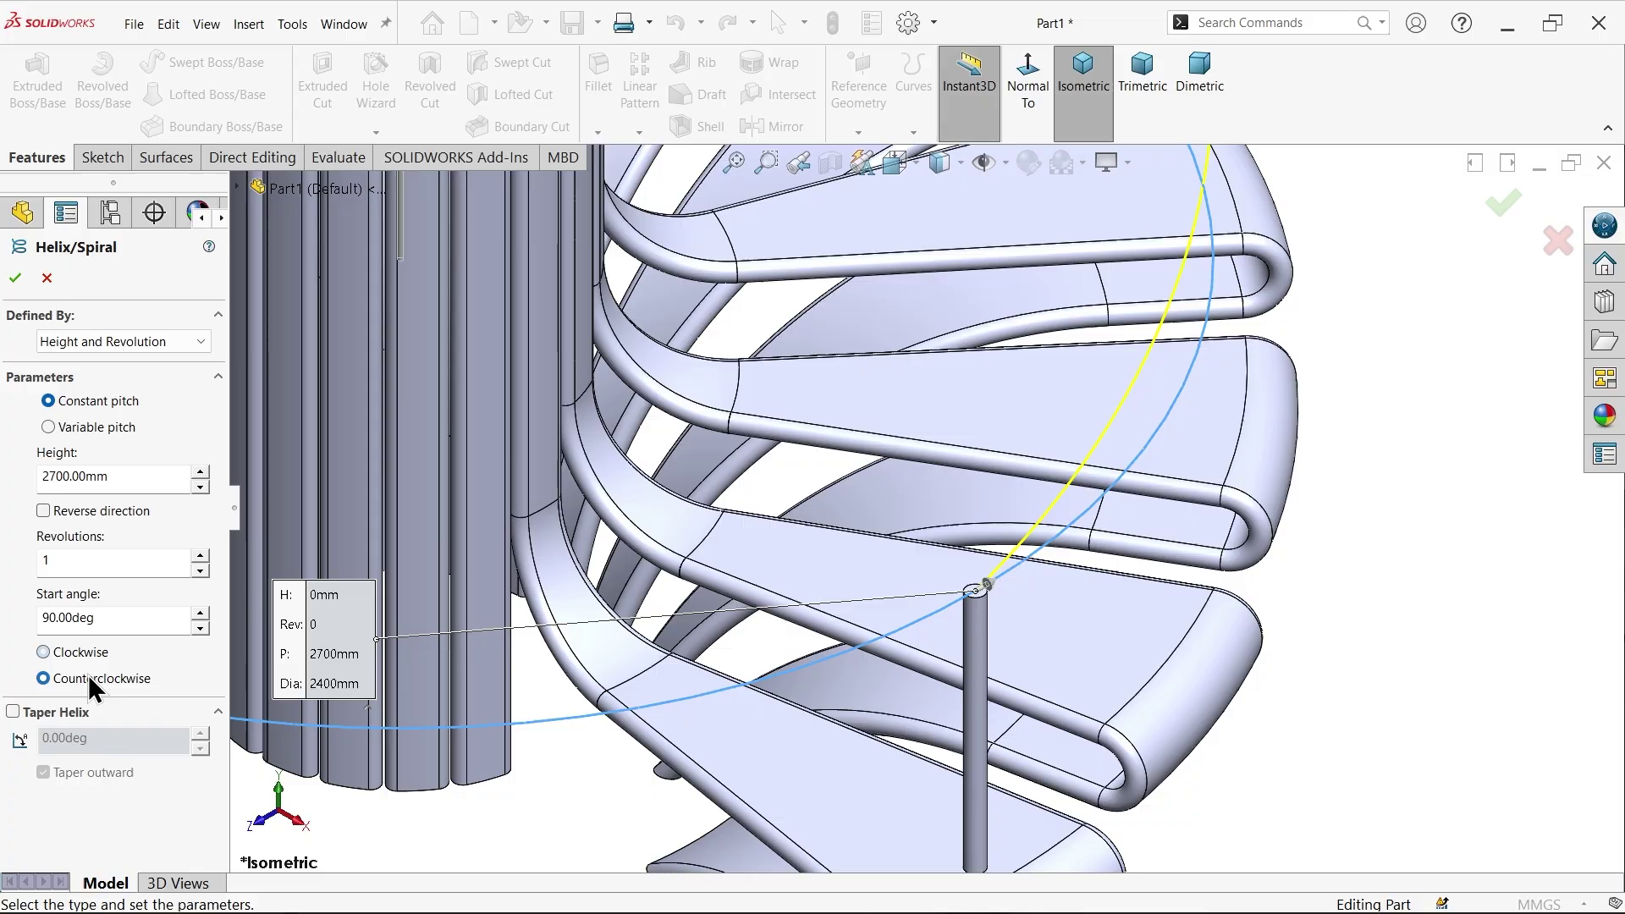
scroll(1094, 502, up, 5)
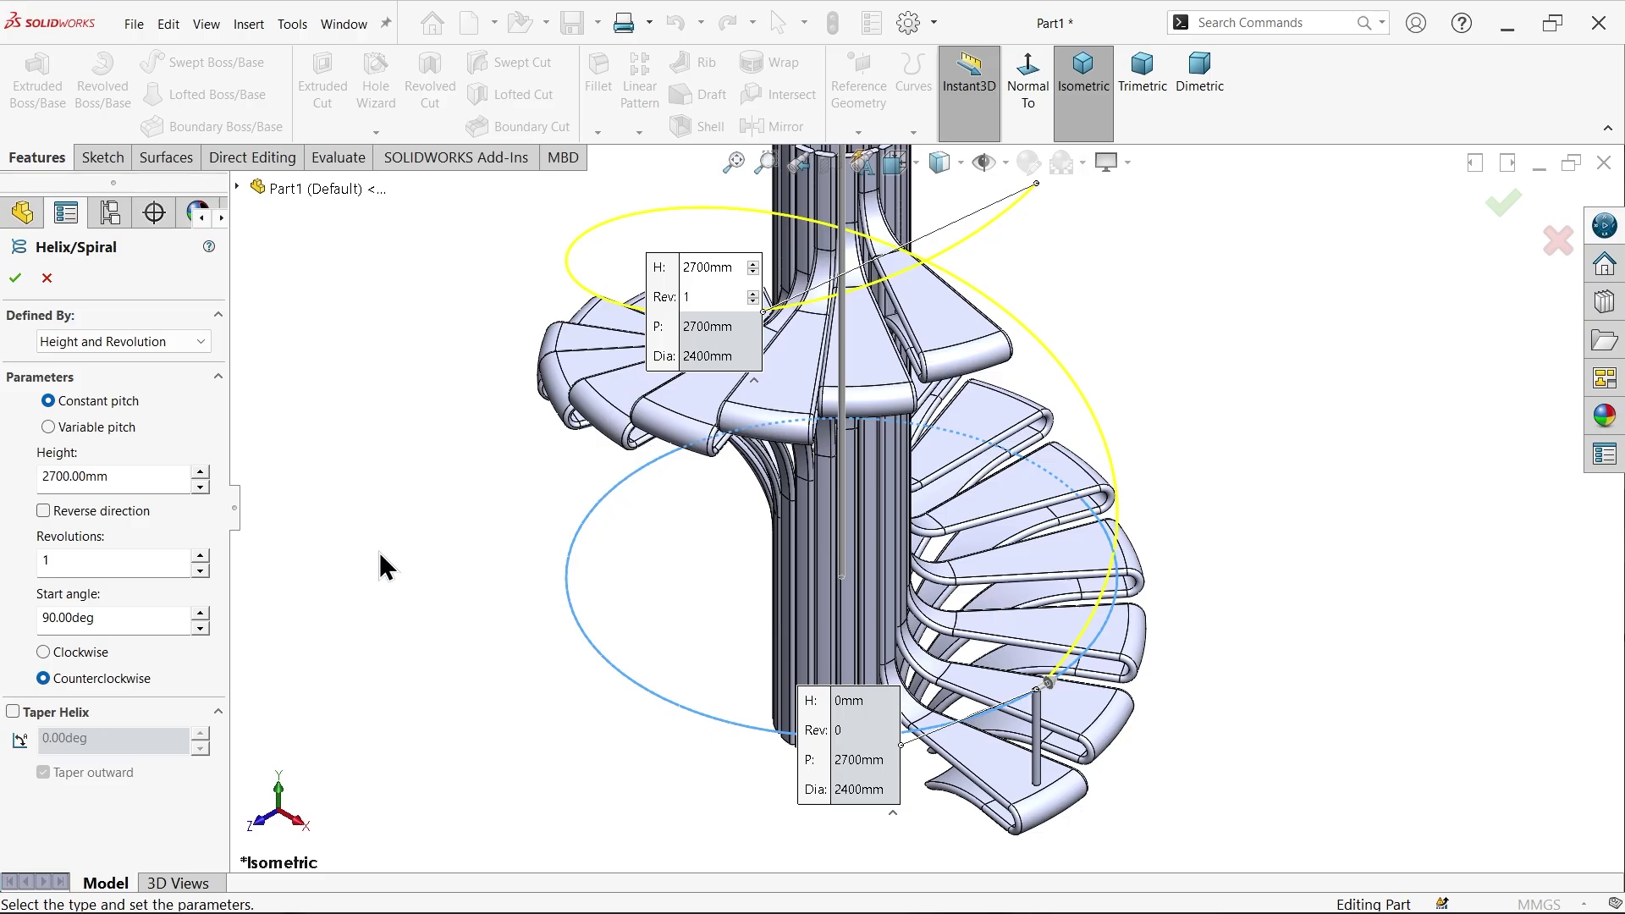
click(14, 278)
click(365, 435)
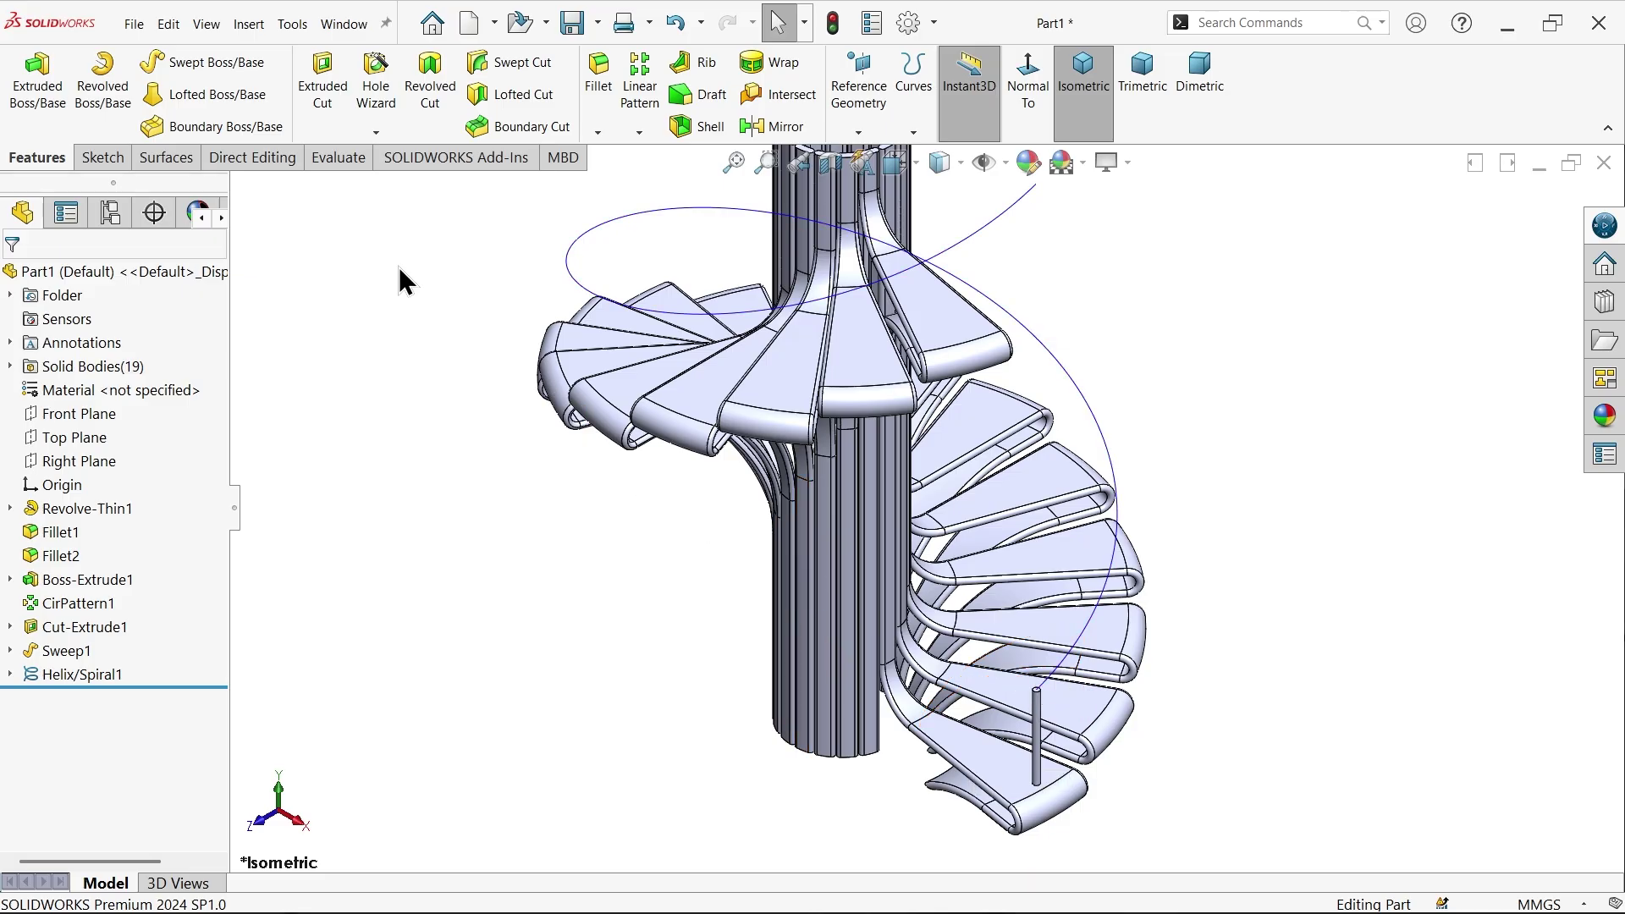
Create a 3D sketch and convert the helix into a sketch curve in it
click(100, 157)
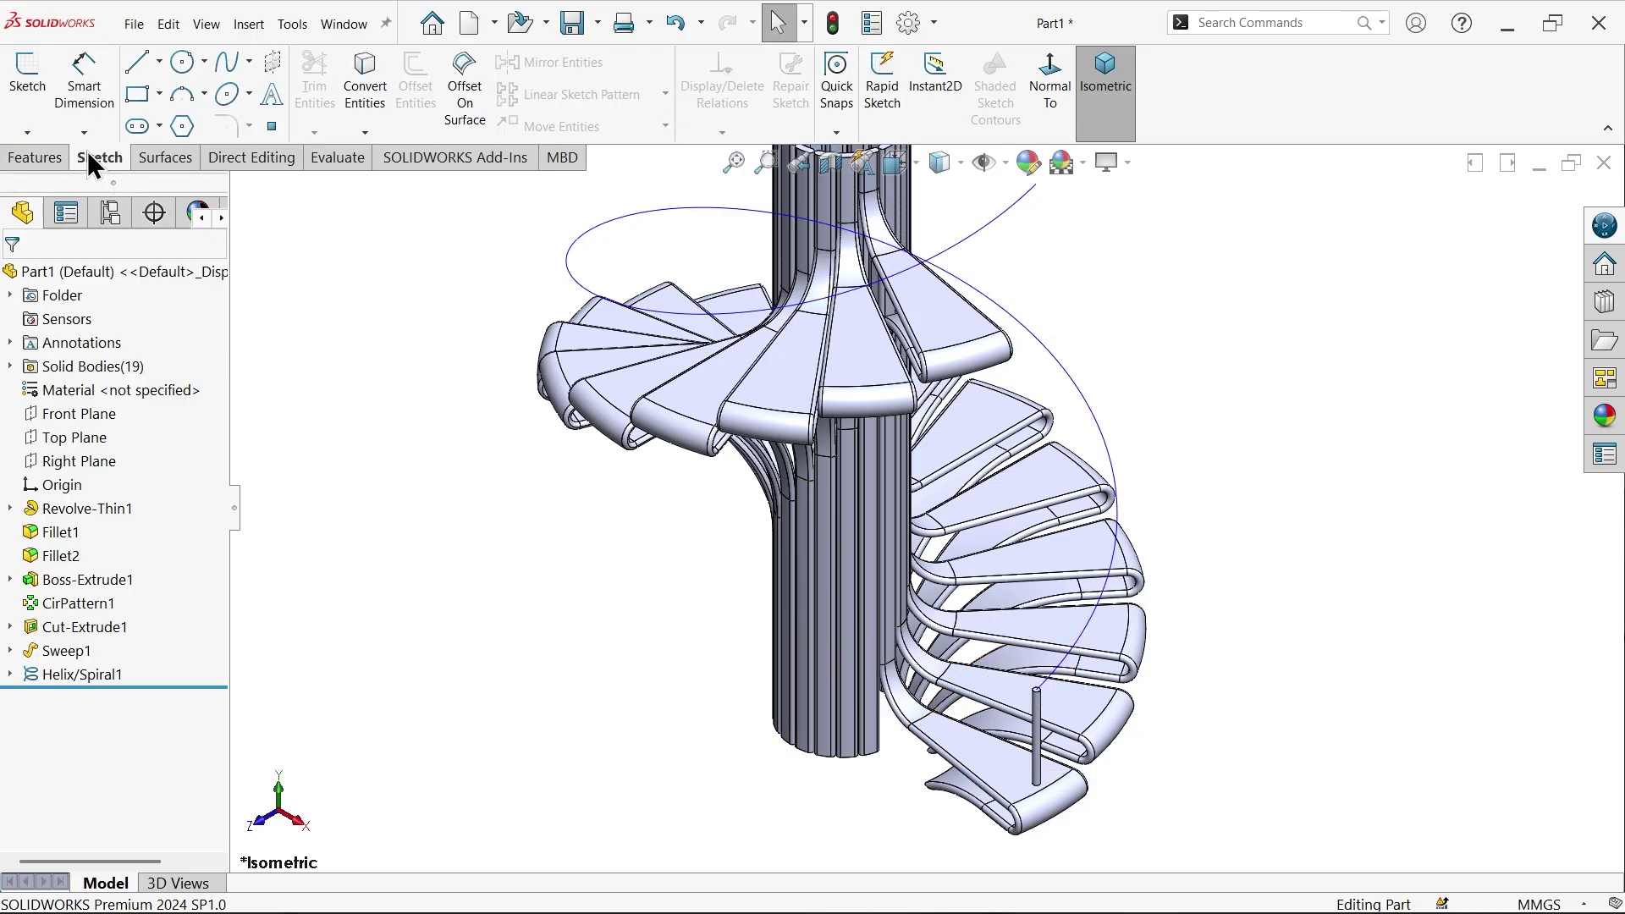
click(32, 135)
click(44, 185)
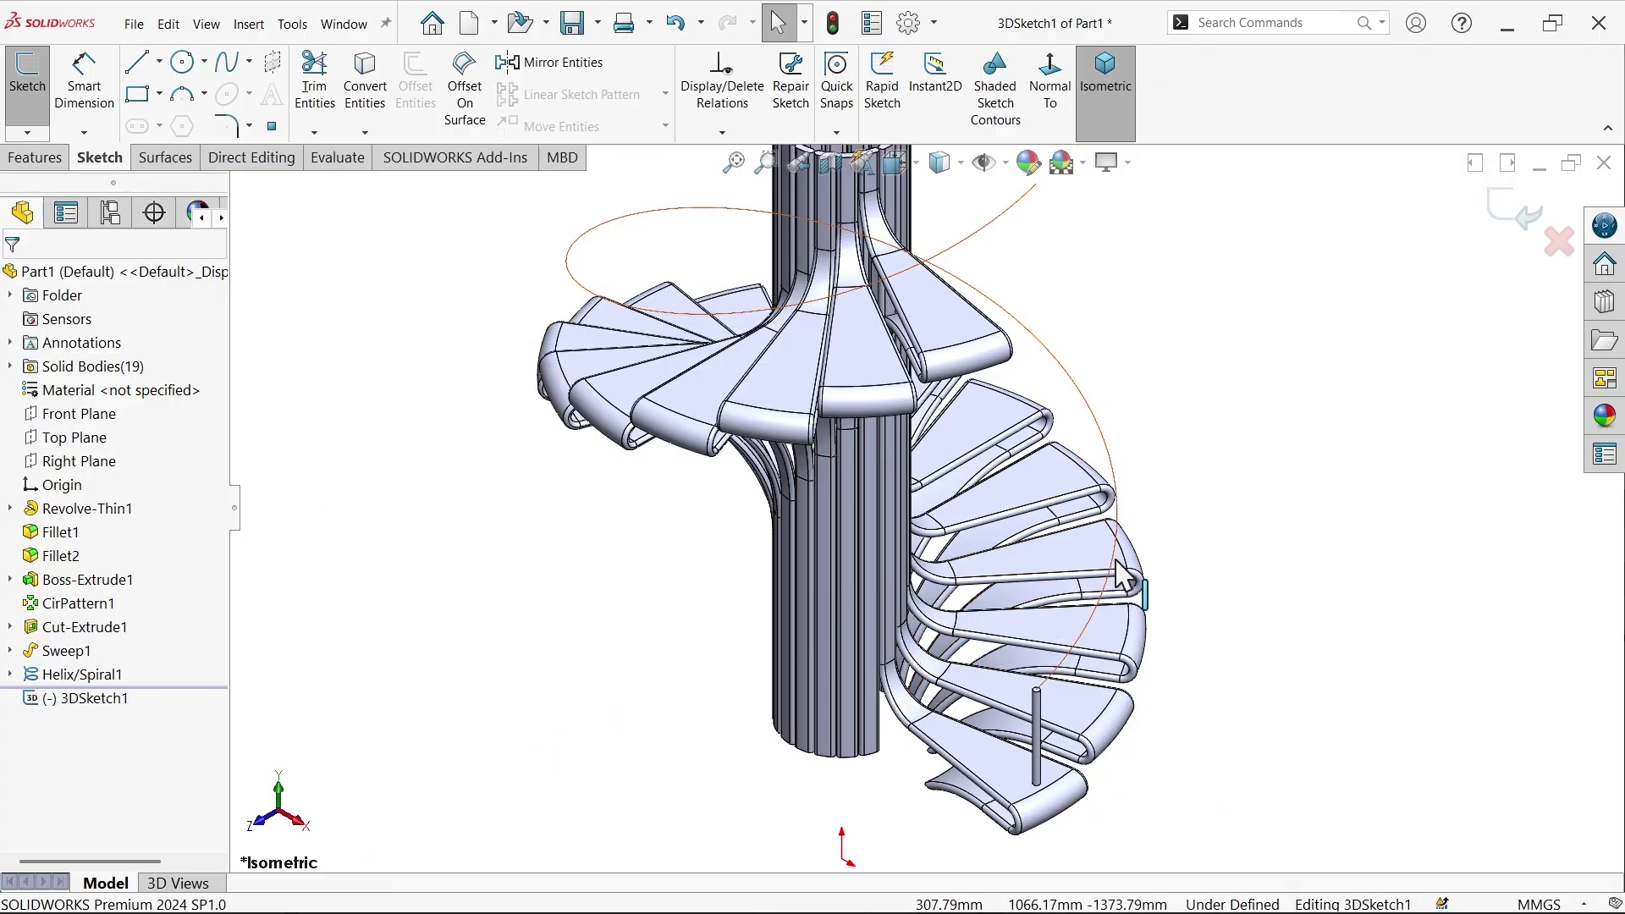
click(360, 103)
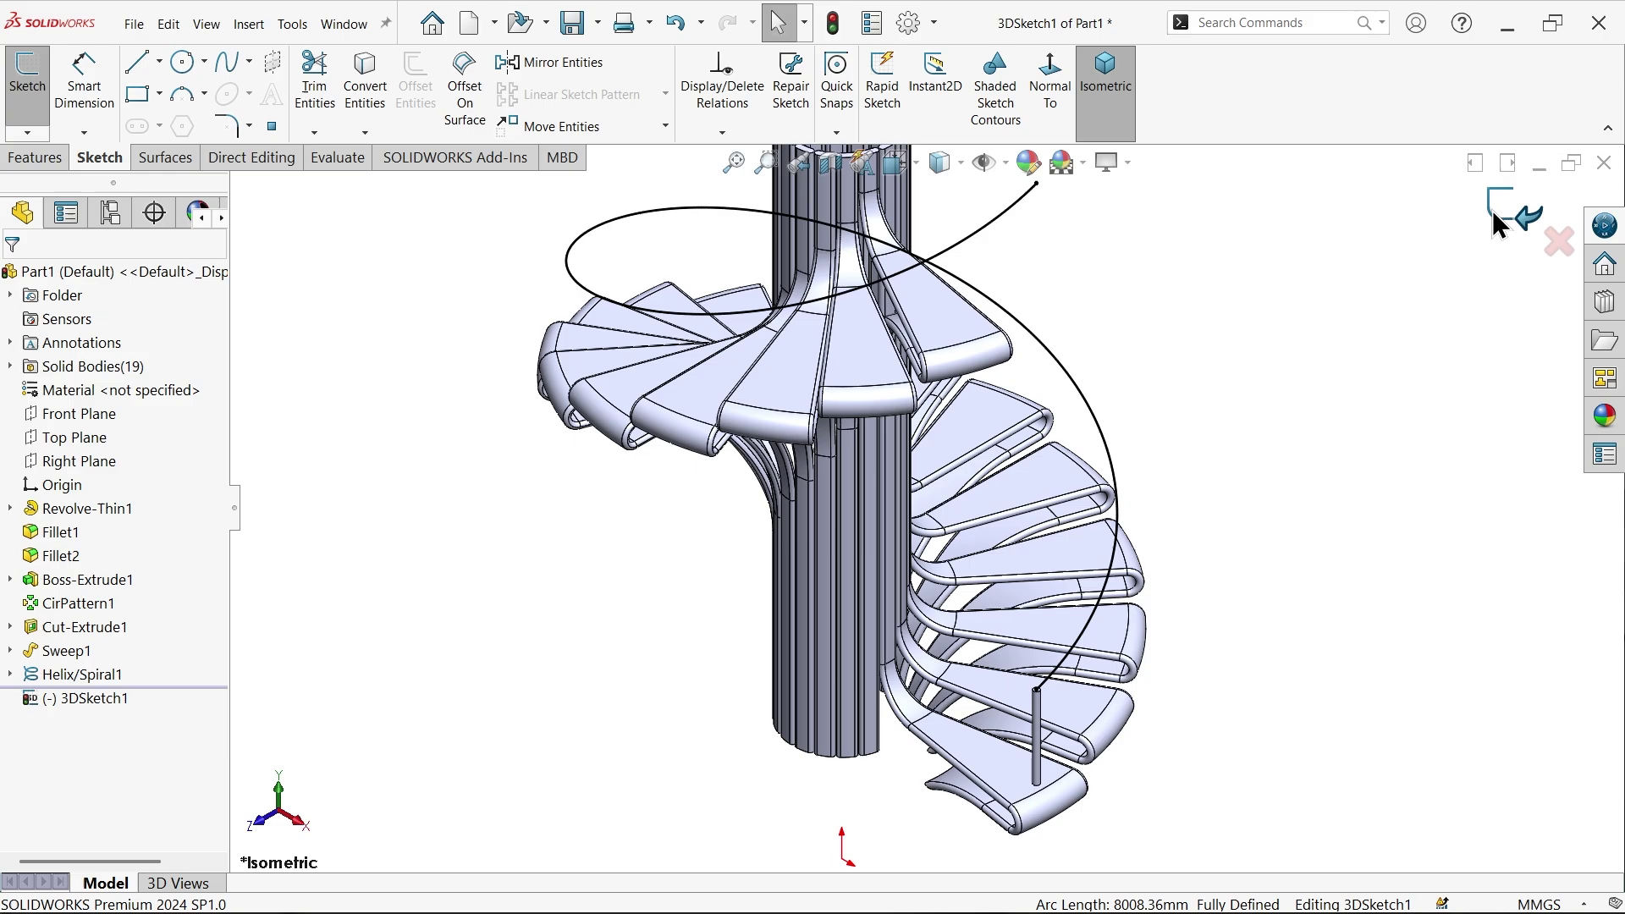
click(63, 157)
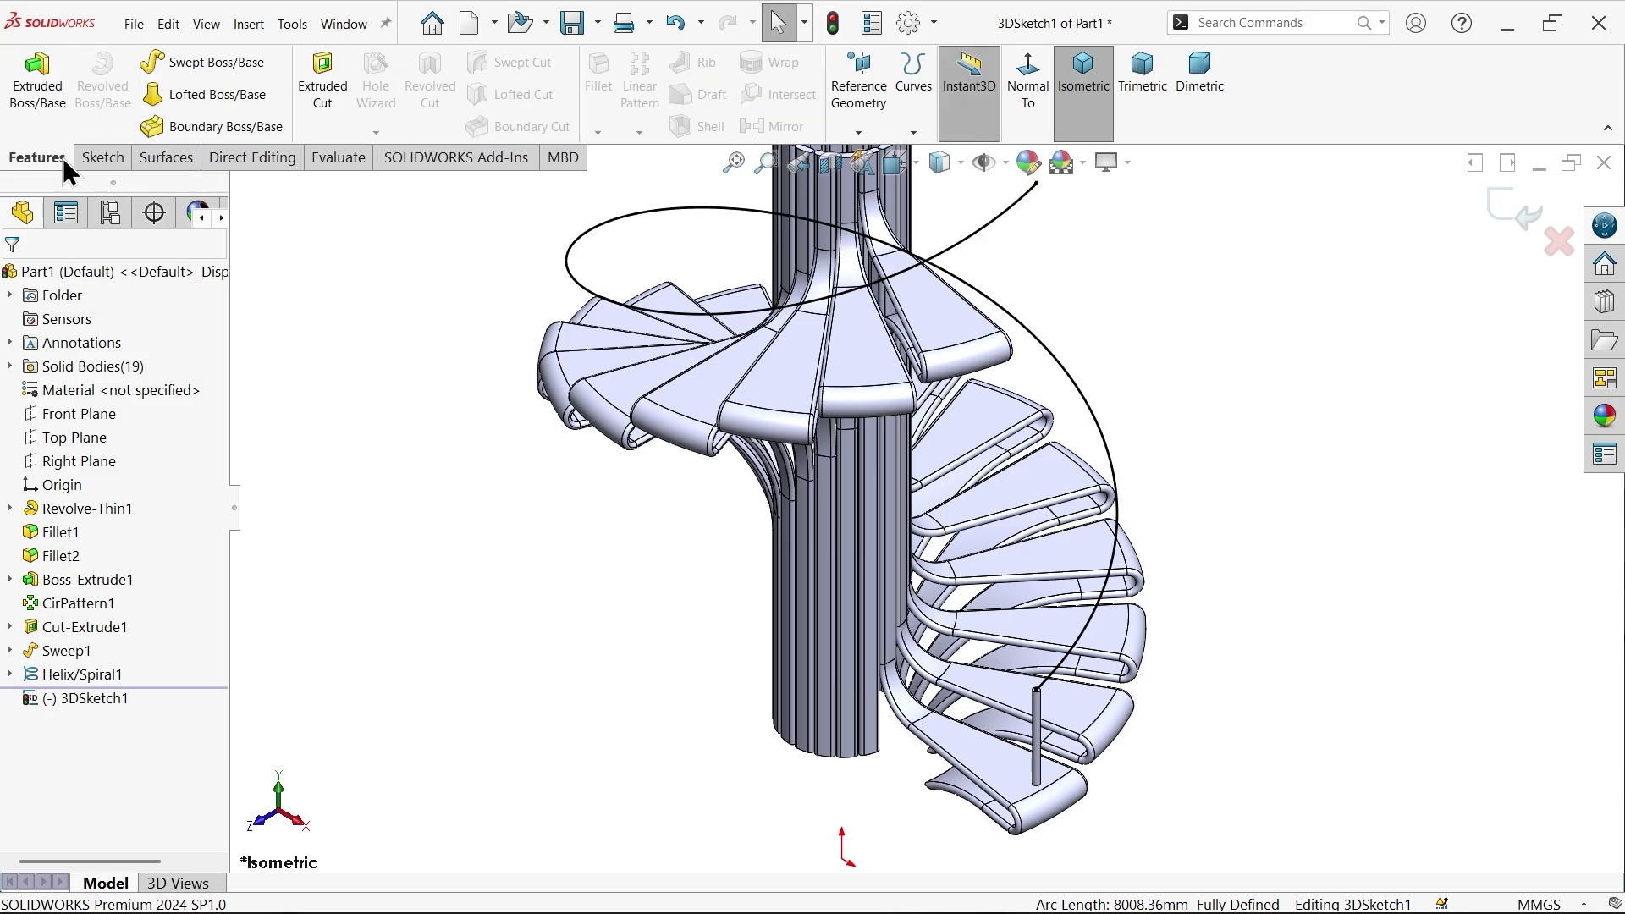
Sweep a 50 mm circular profile along 3DSketch1 as an unmerged handrail body
click(221, 65)
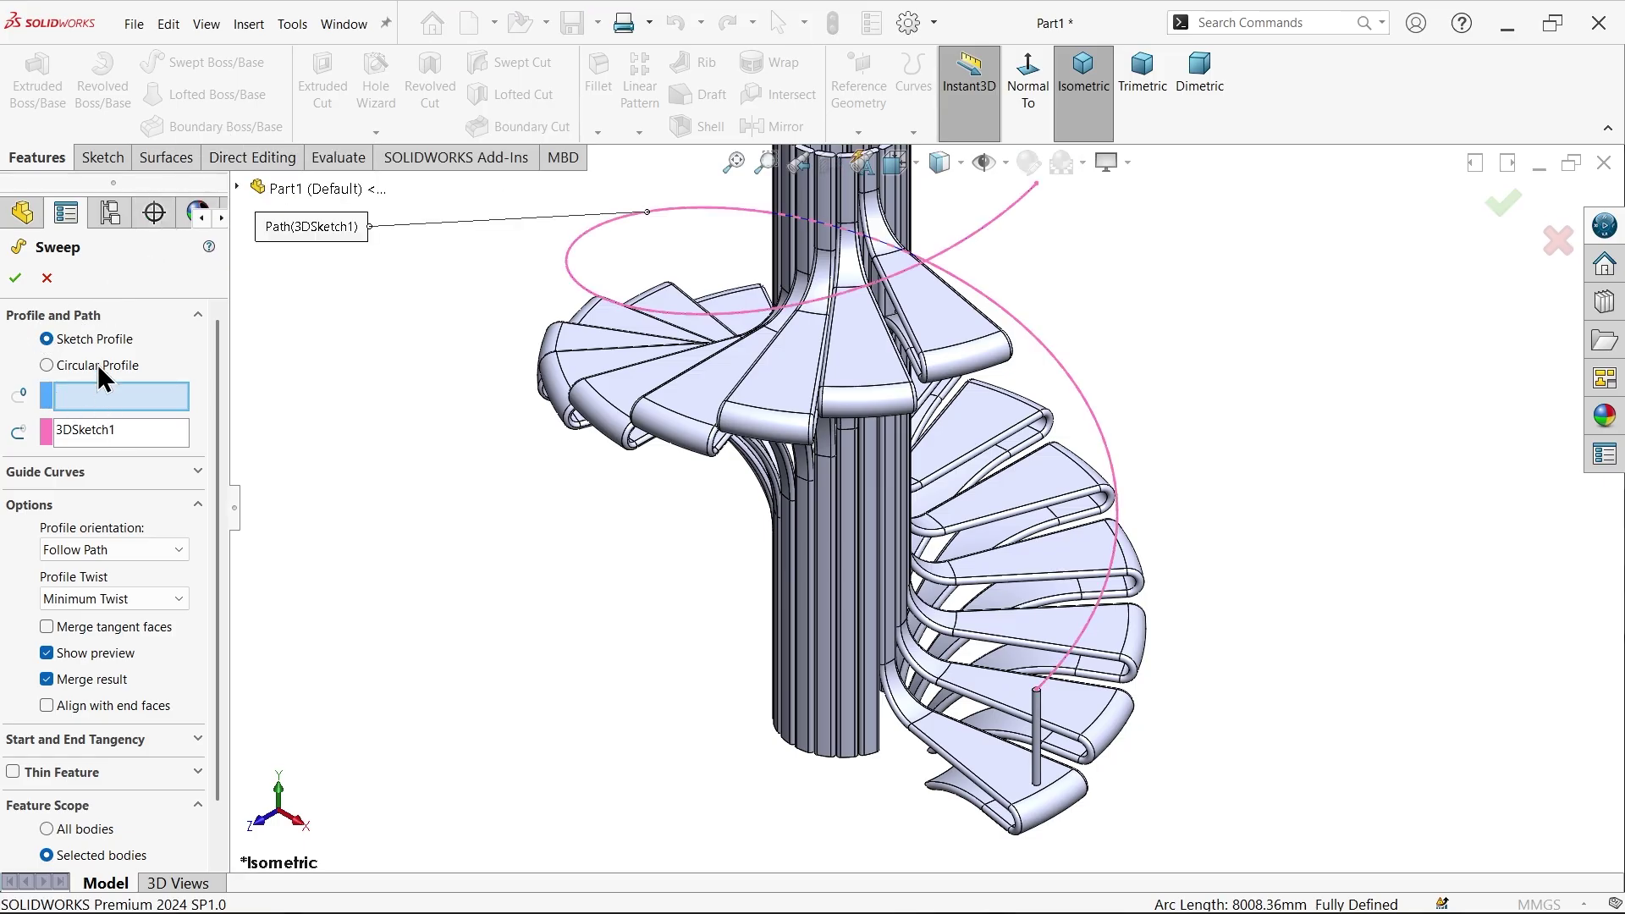
click(48, 365)
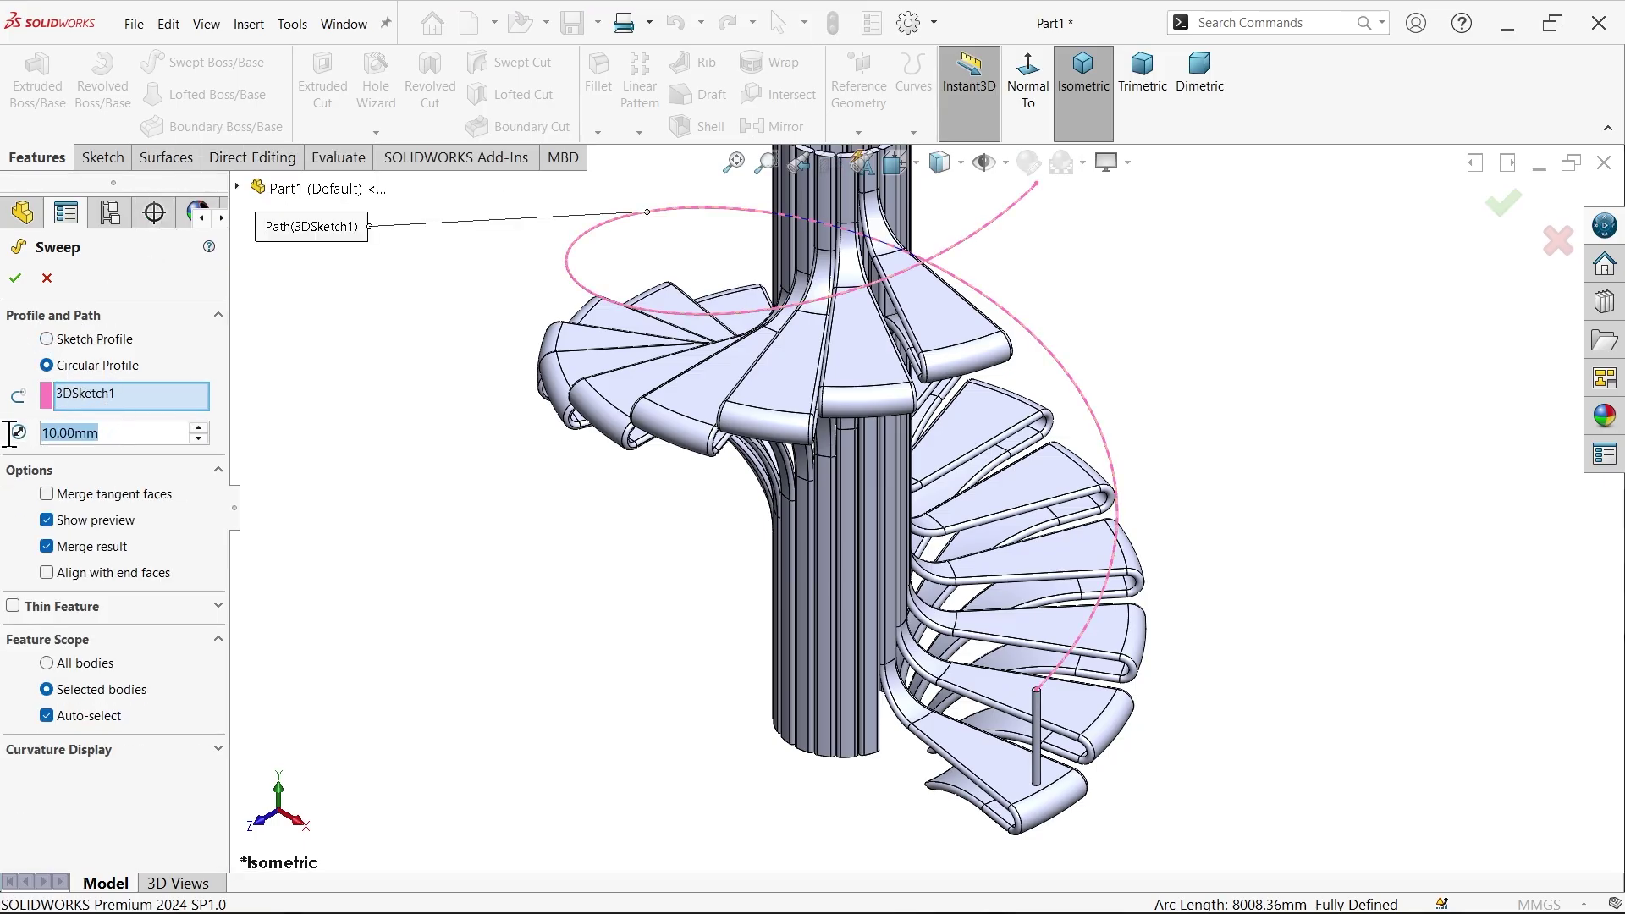
text(50)
key(Return)
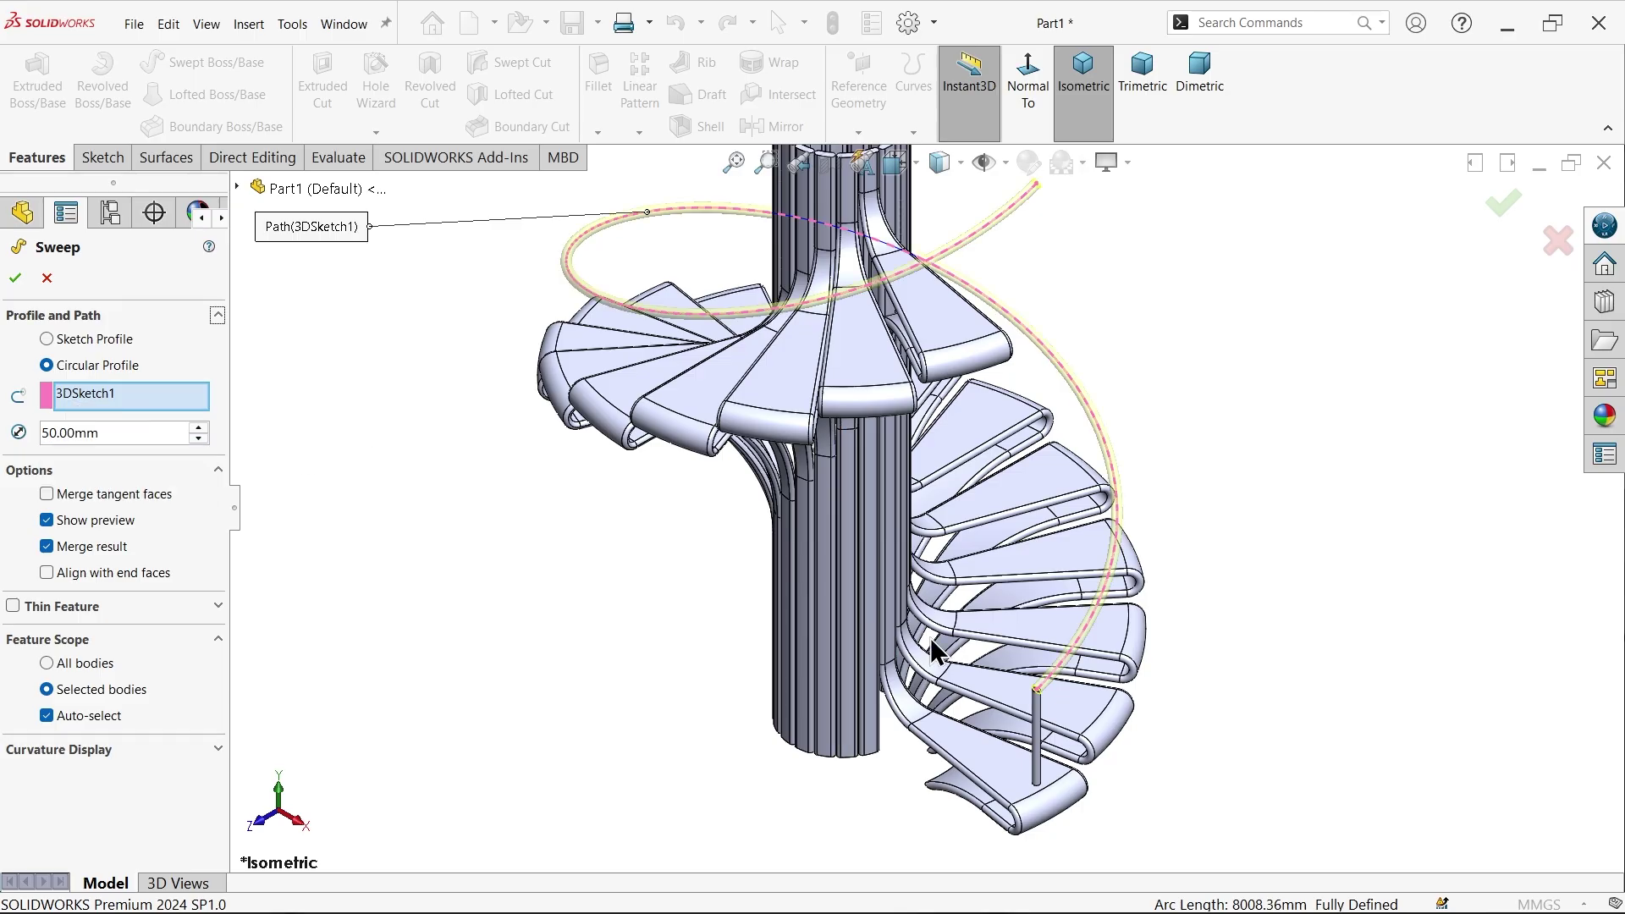
scroll(931, 640, down, 3)
scroll(1026, 540, up, 5)
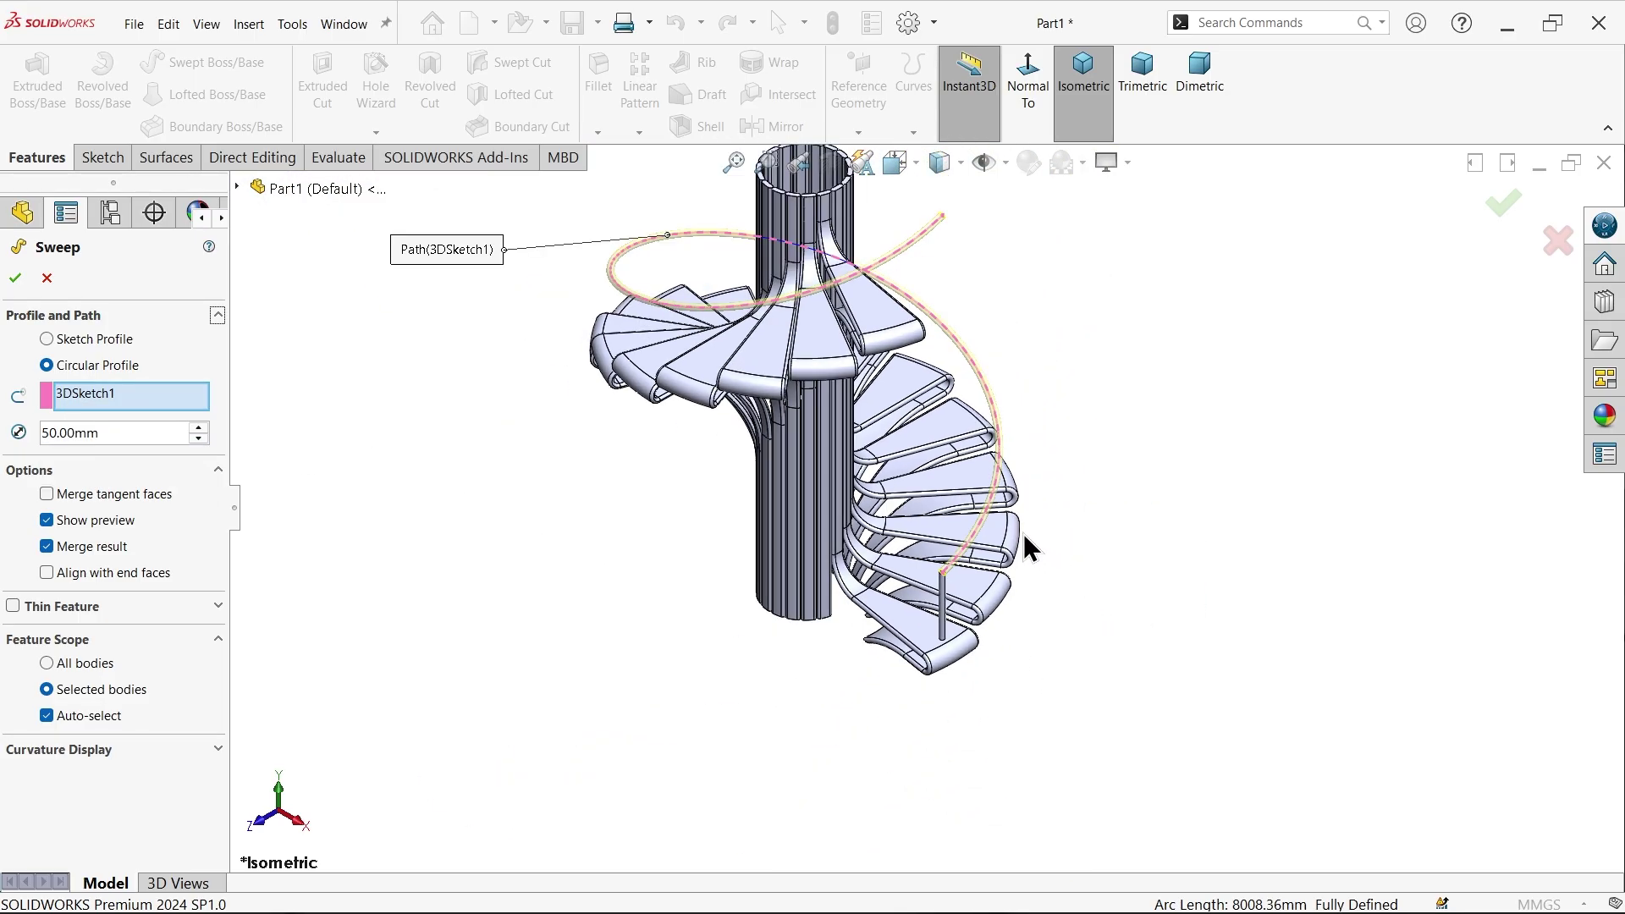
click(47, 547)
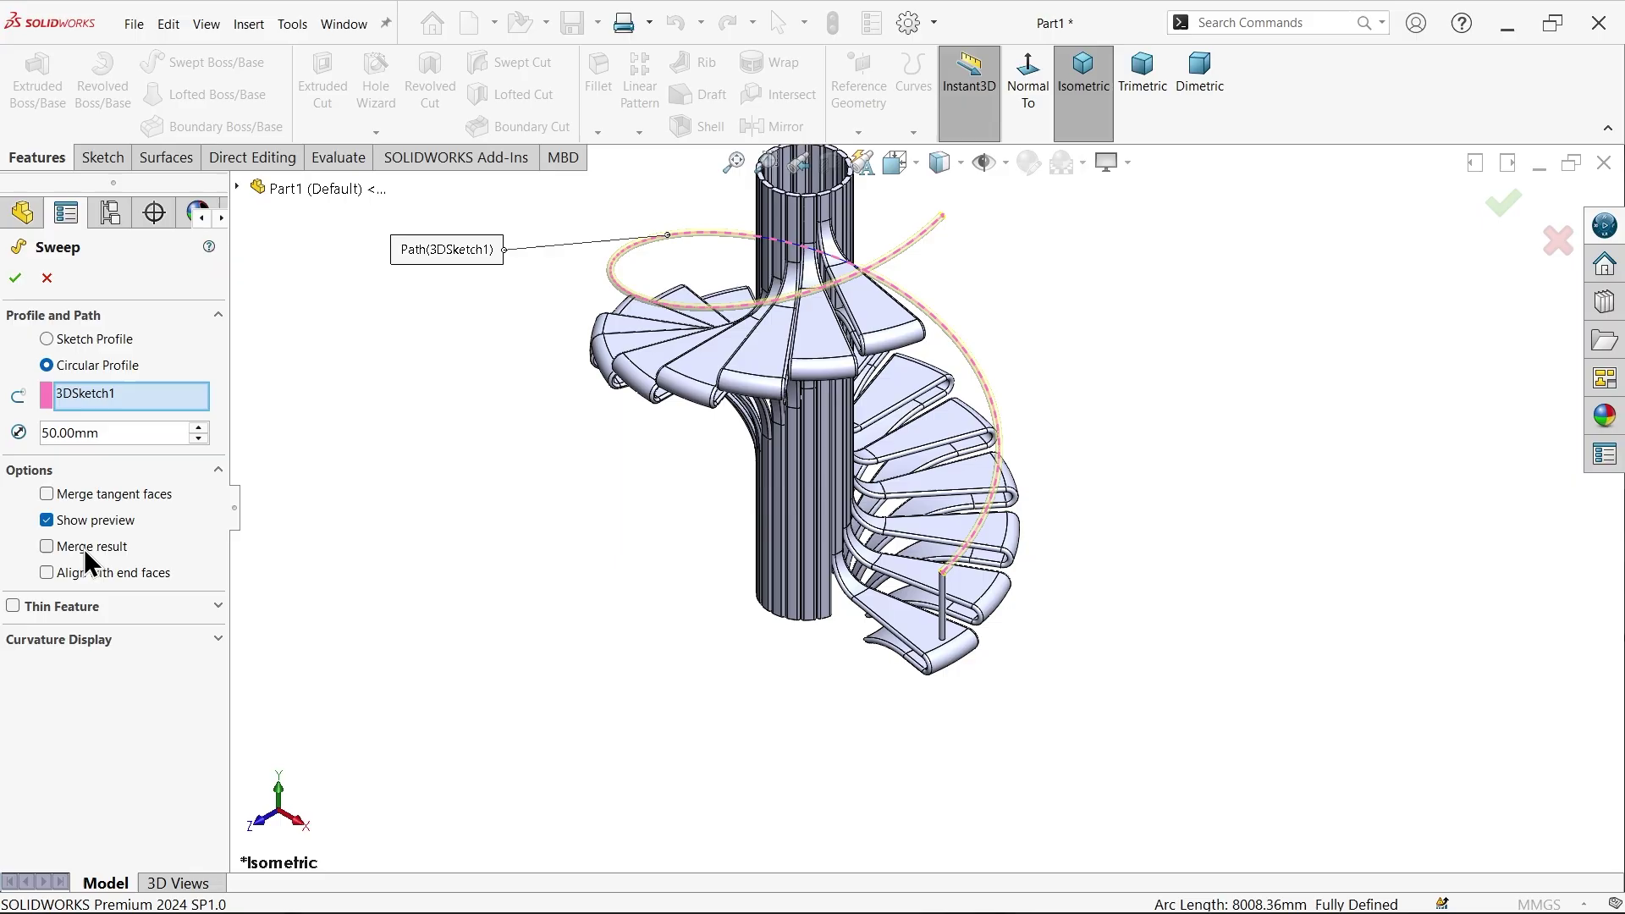
click(14, 286)
click(631, 513)
scroll(968, 710, down, 10)
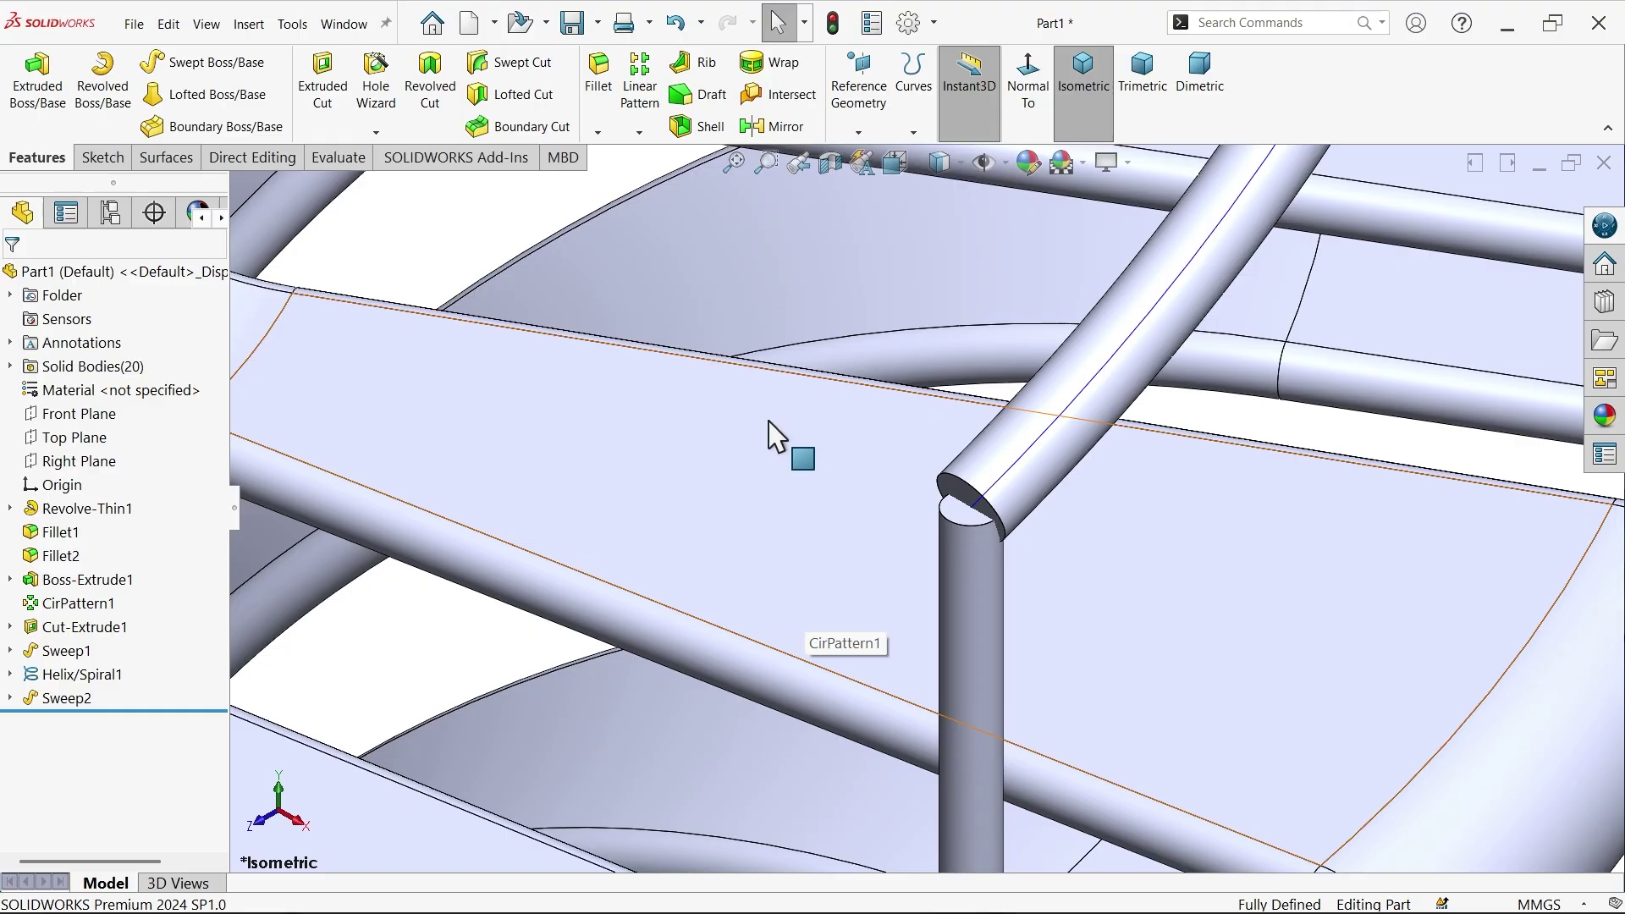
scroll(825, 466, up, 10)
scroll(922, 541, up, 5)
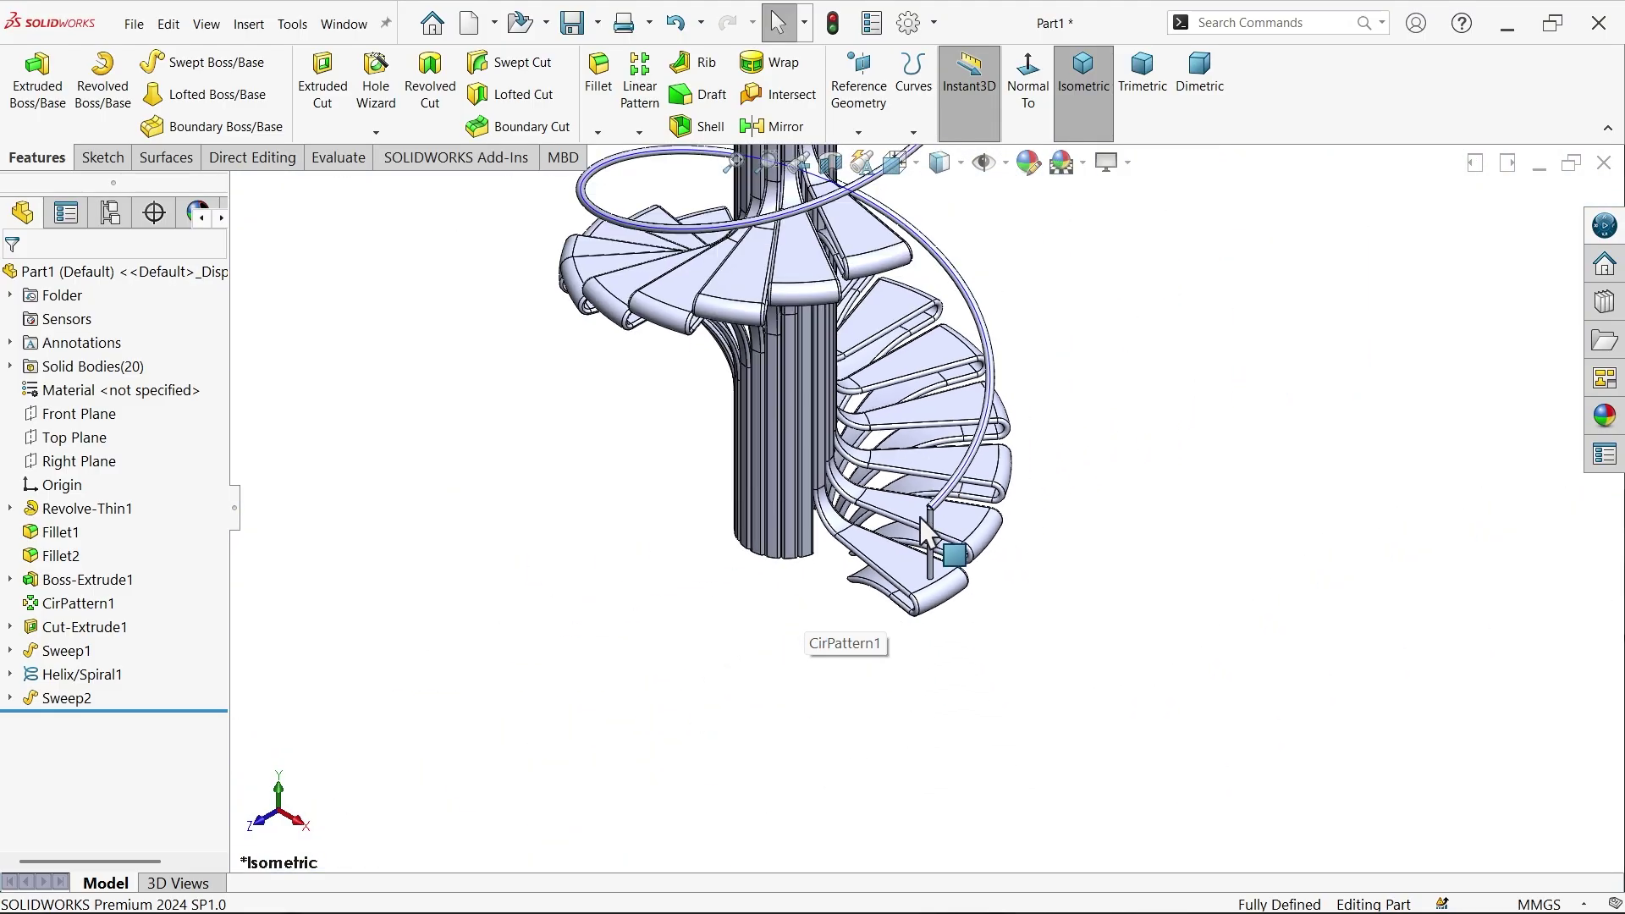
scroll(922, 546, down, 5)
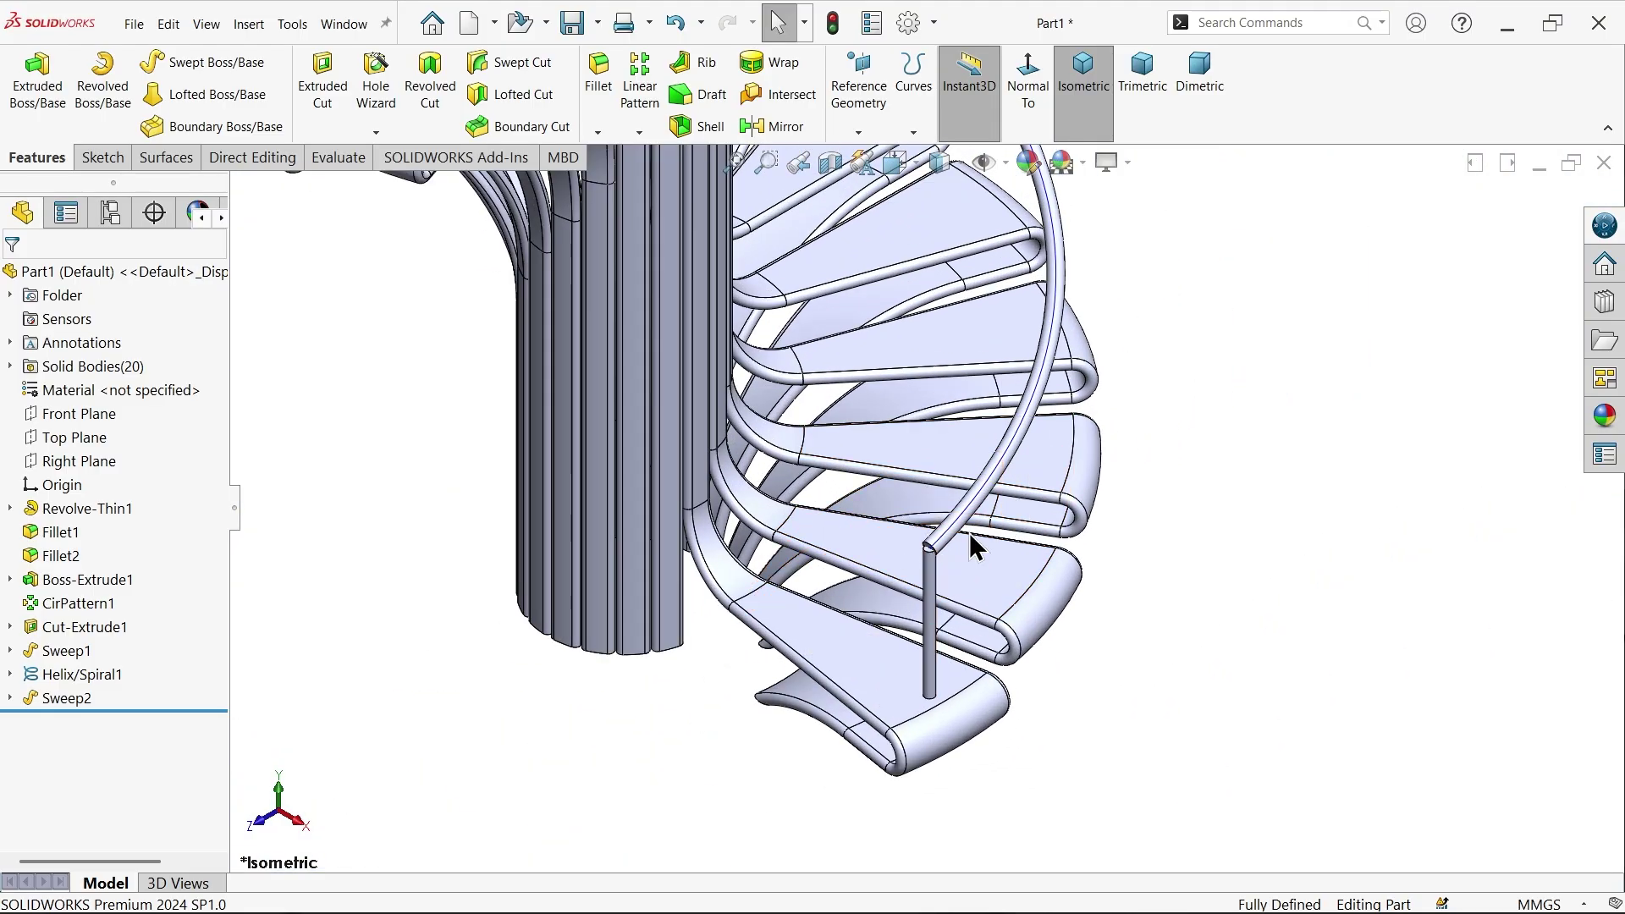
Start a Curve Driven Pattern along the handrail edge, patterning the post body
click(641, 132)
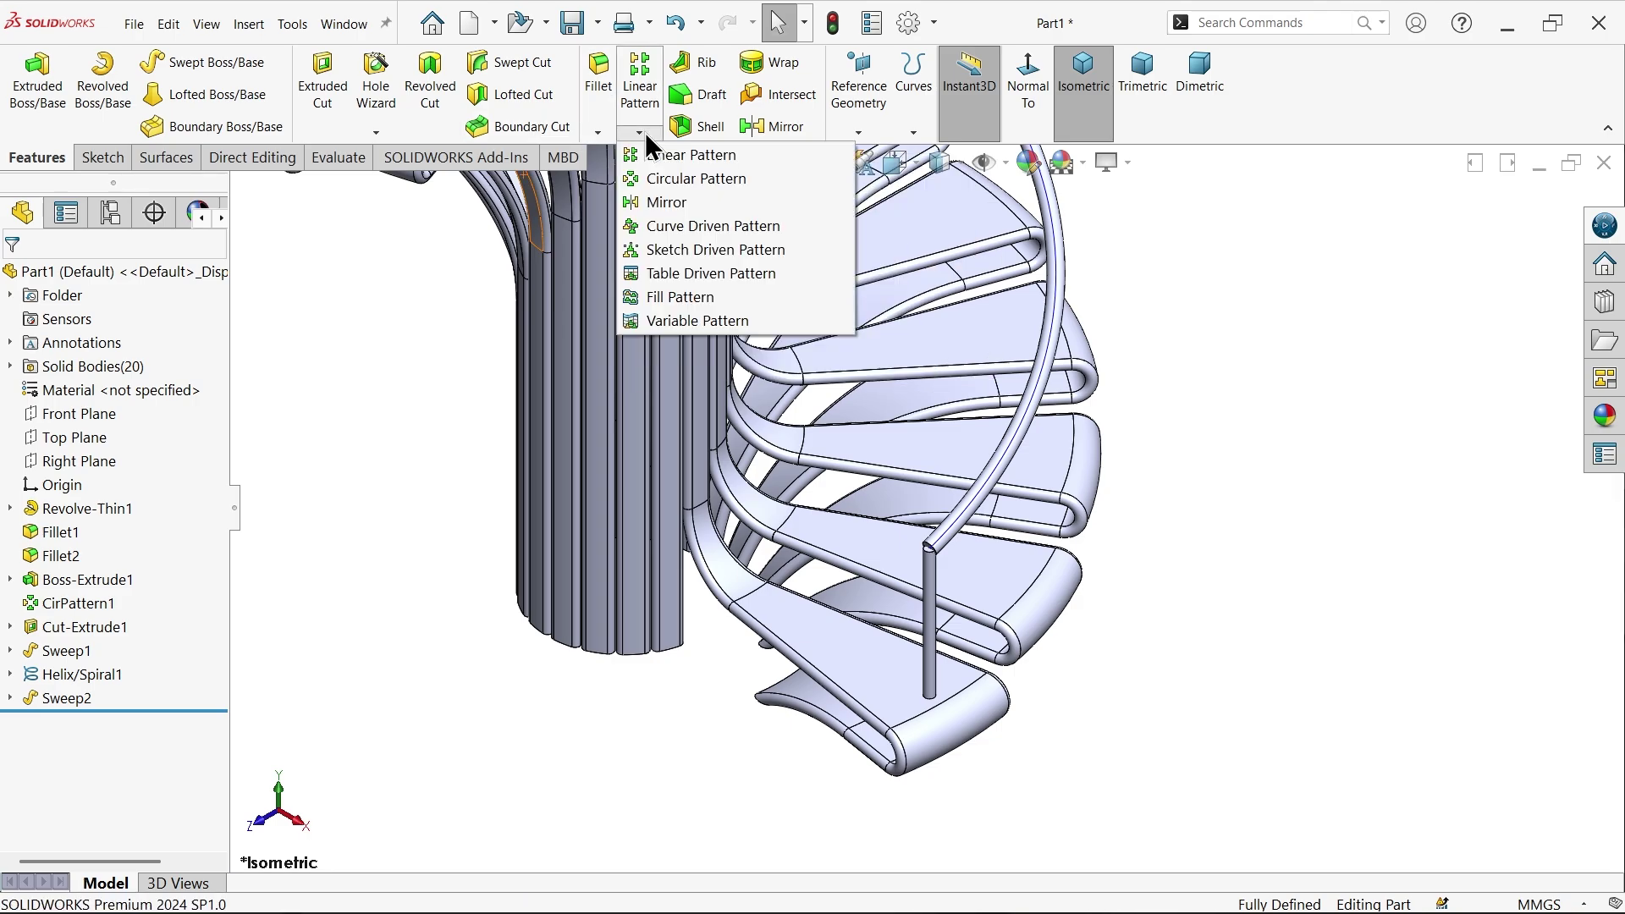
click(681, 227)
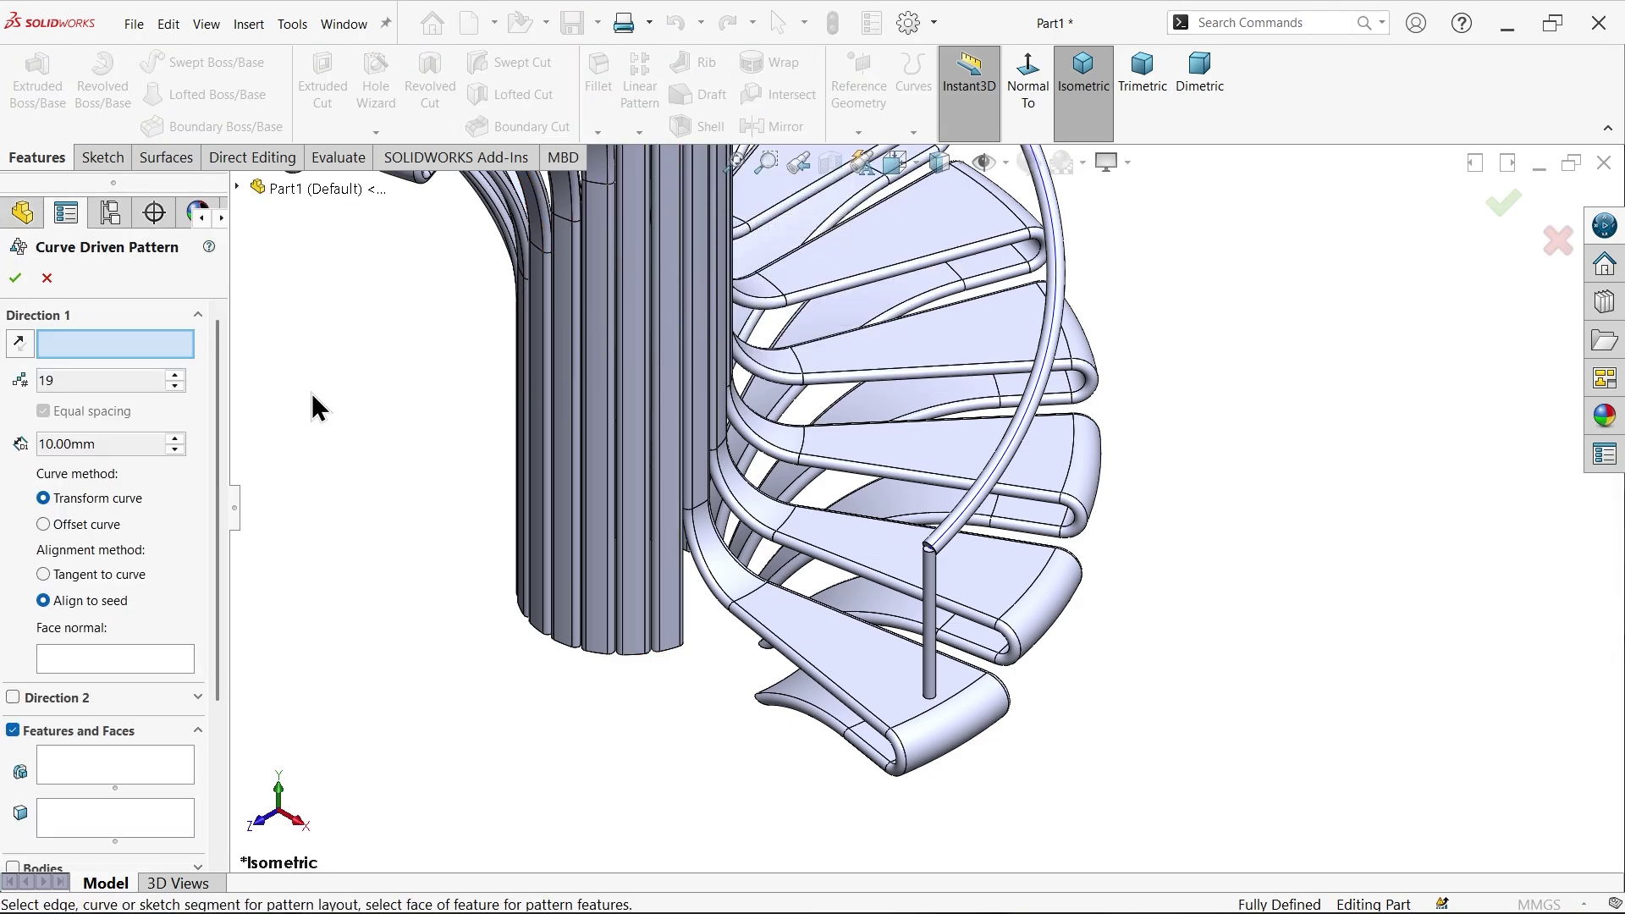
click(964, 509)
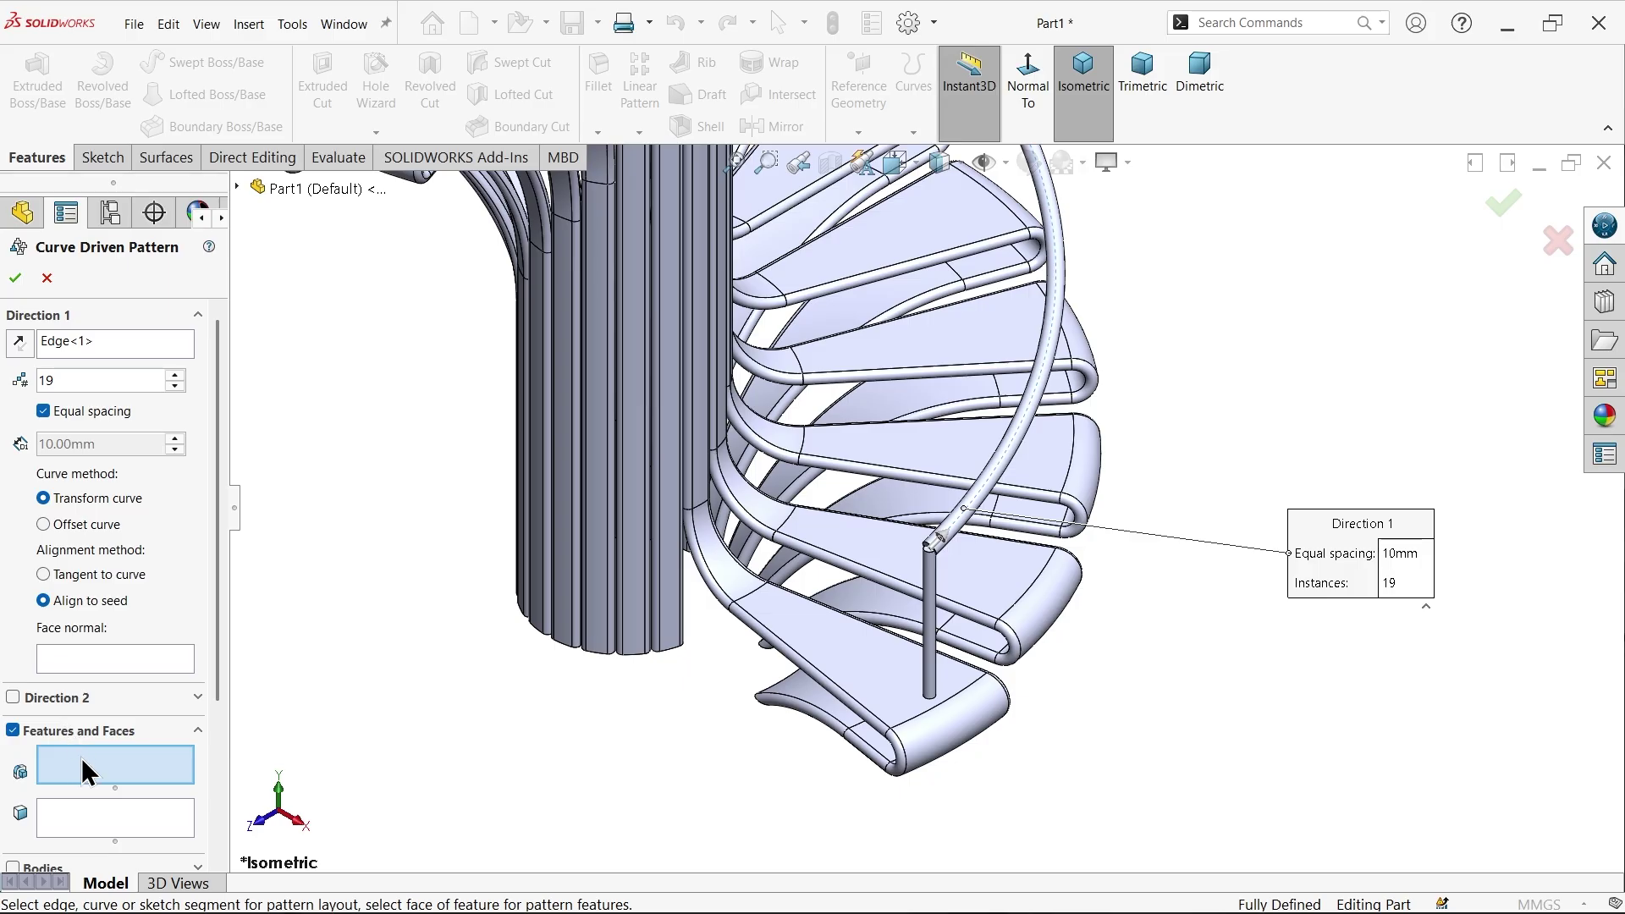
scroll(216, 679, down, 3)
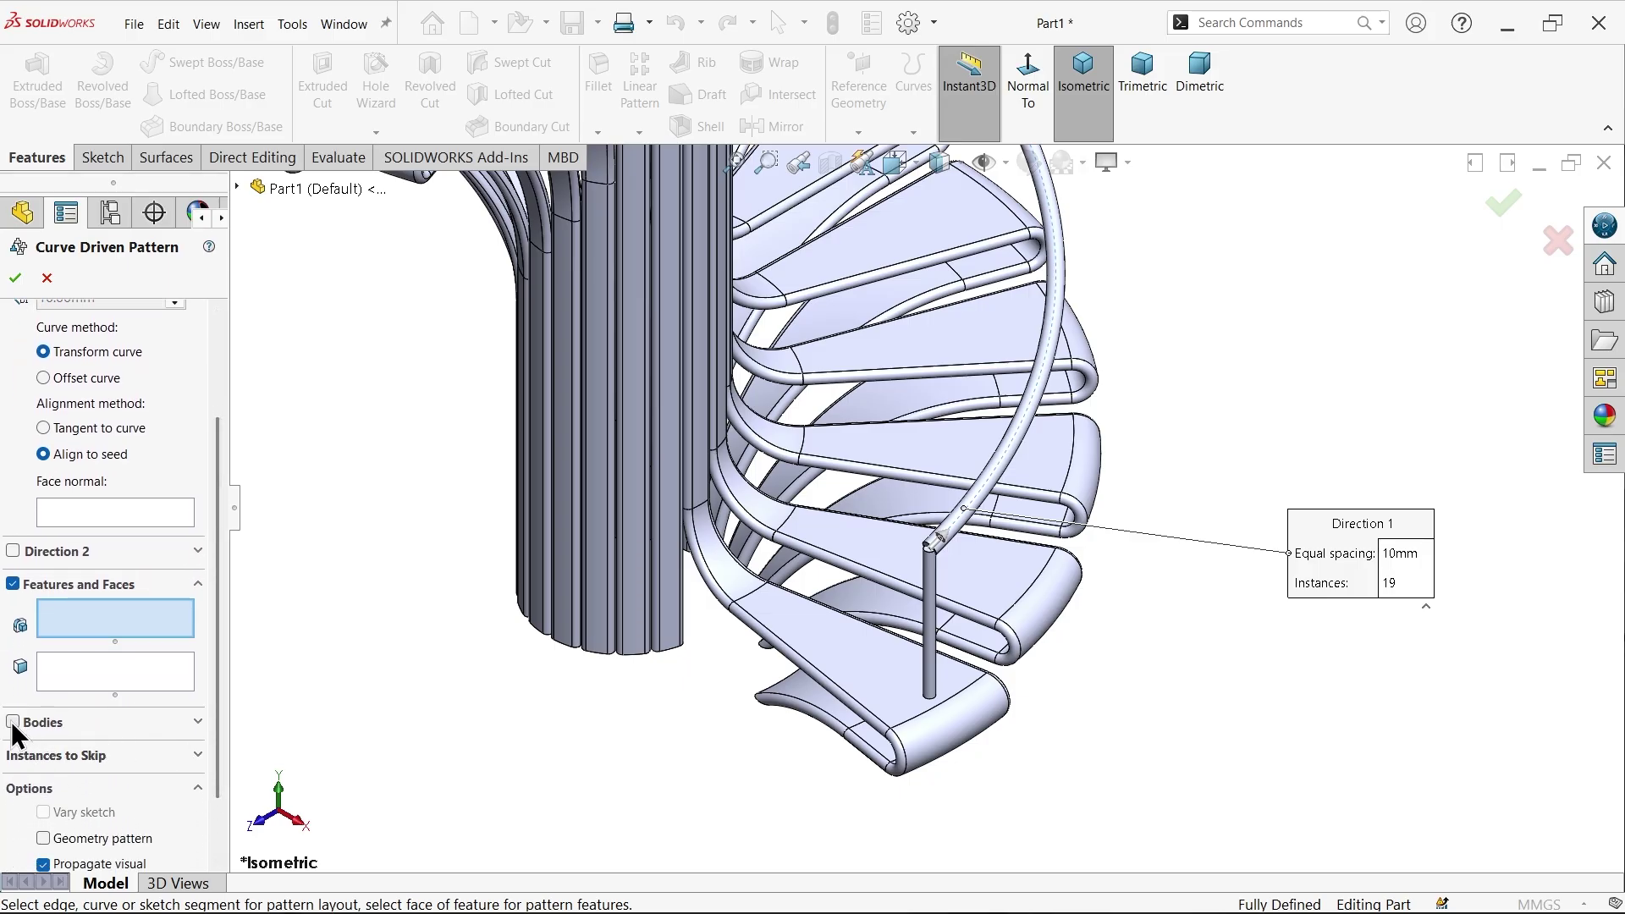
click(13, 723)
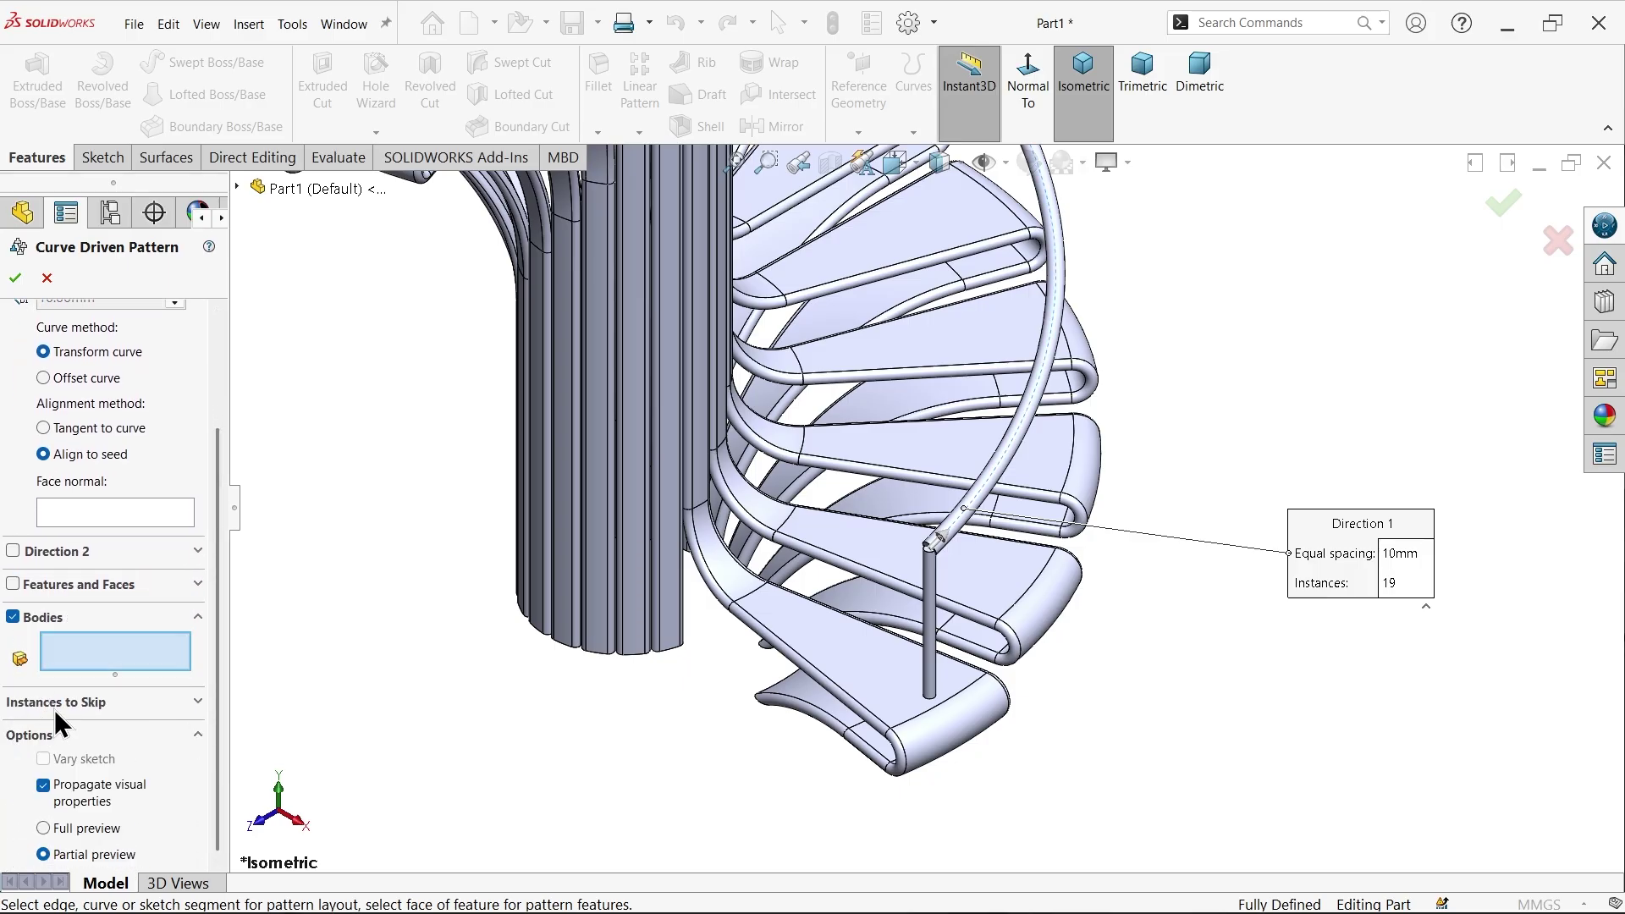
click(930, 640)
scroll(926, 510, up, 5)
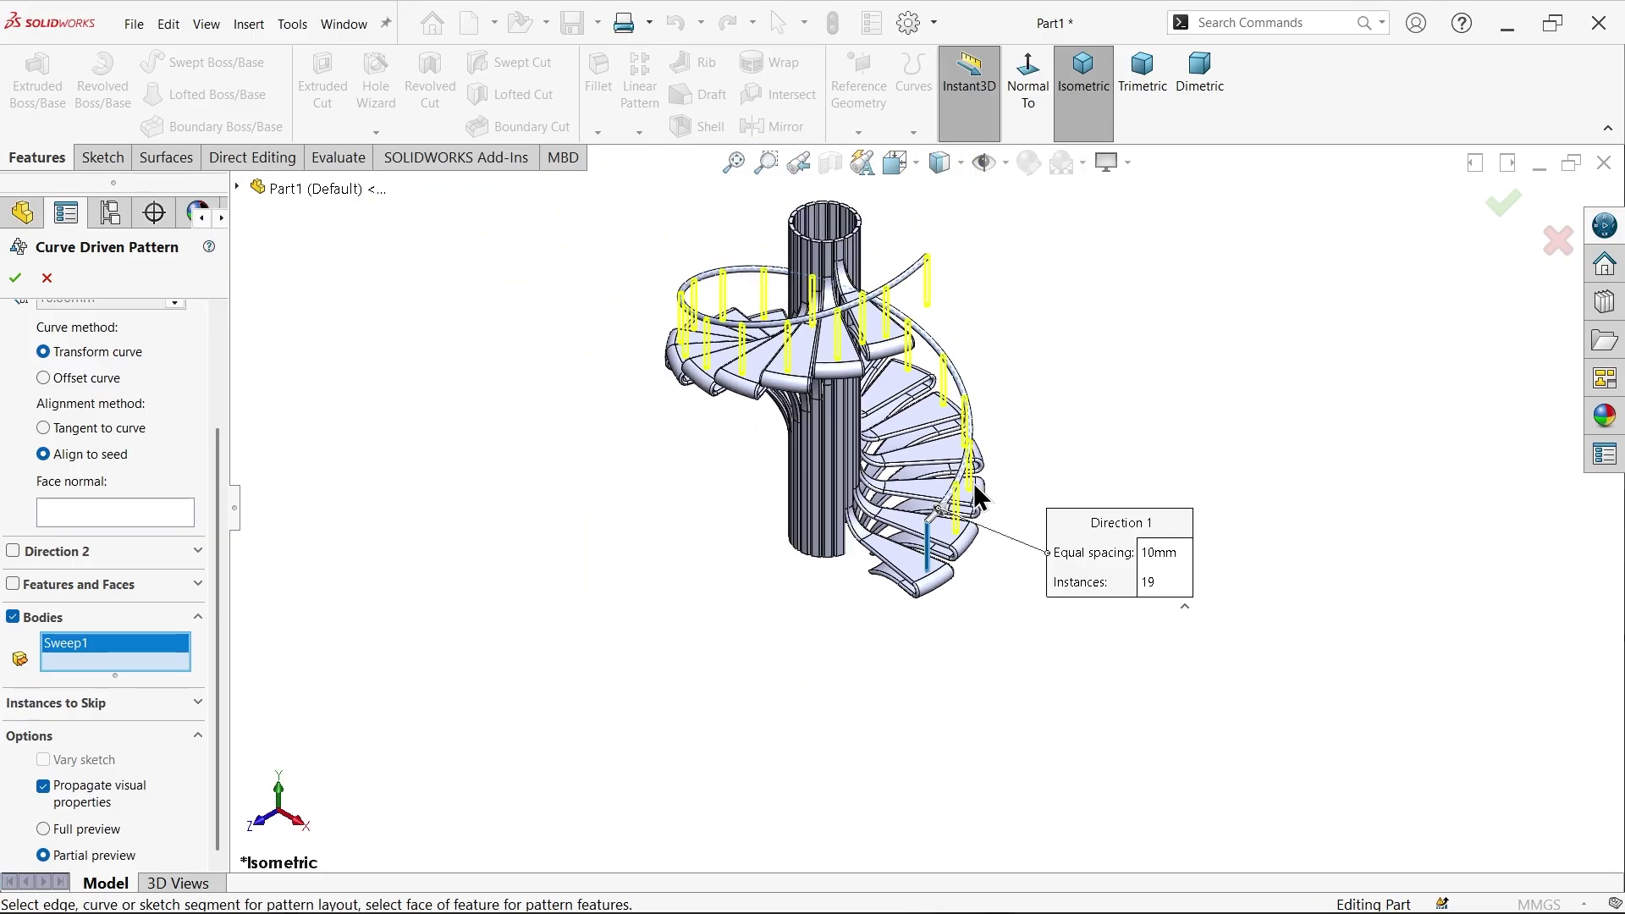
Re-pick the handrail curve from the top view and finish the 19-instance, equally spaced pattern
click(917, 166)
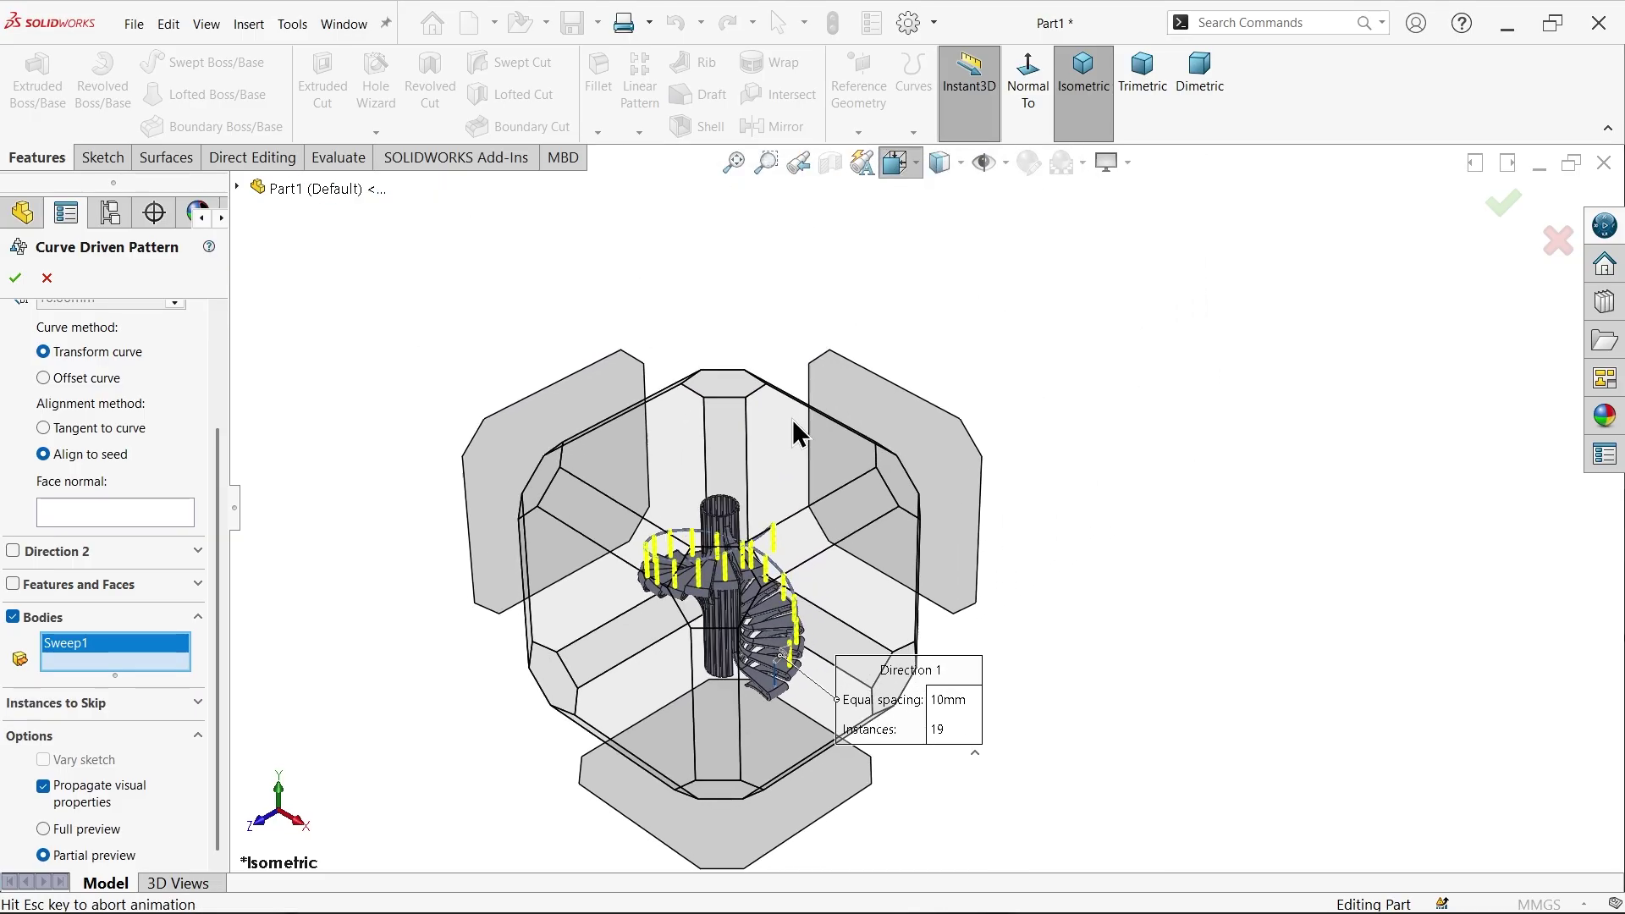
click(748, 489)
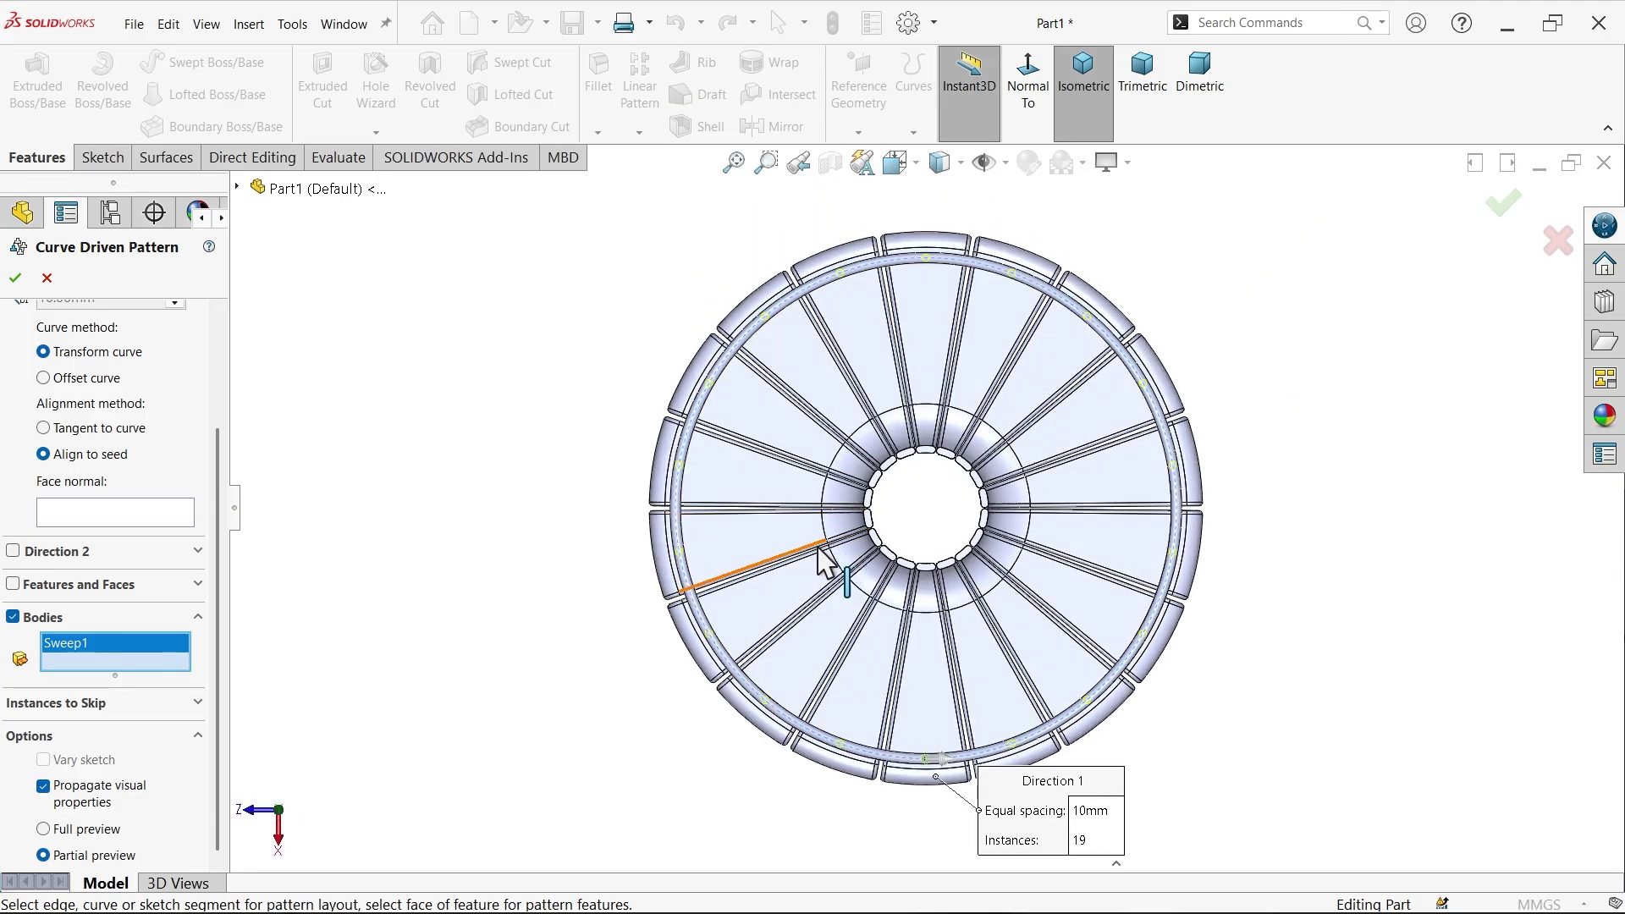
scroll(709, 501, down, 5)
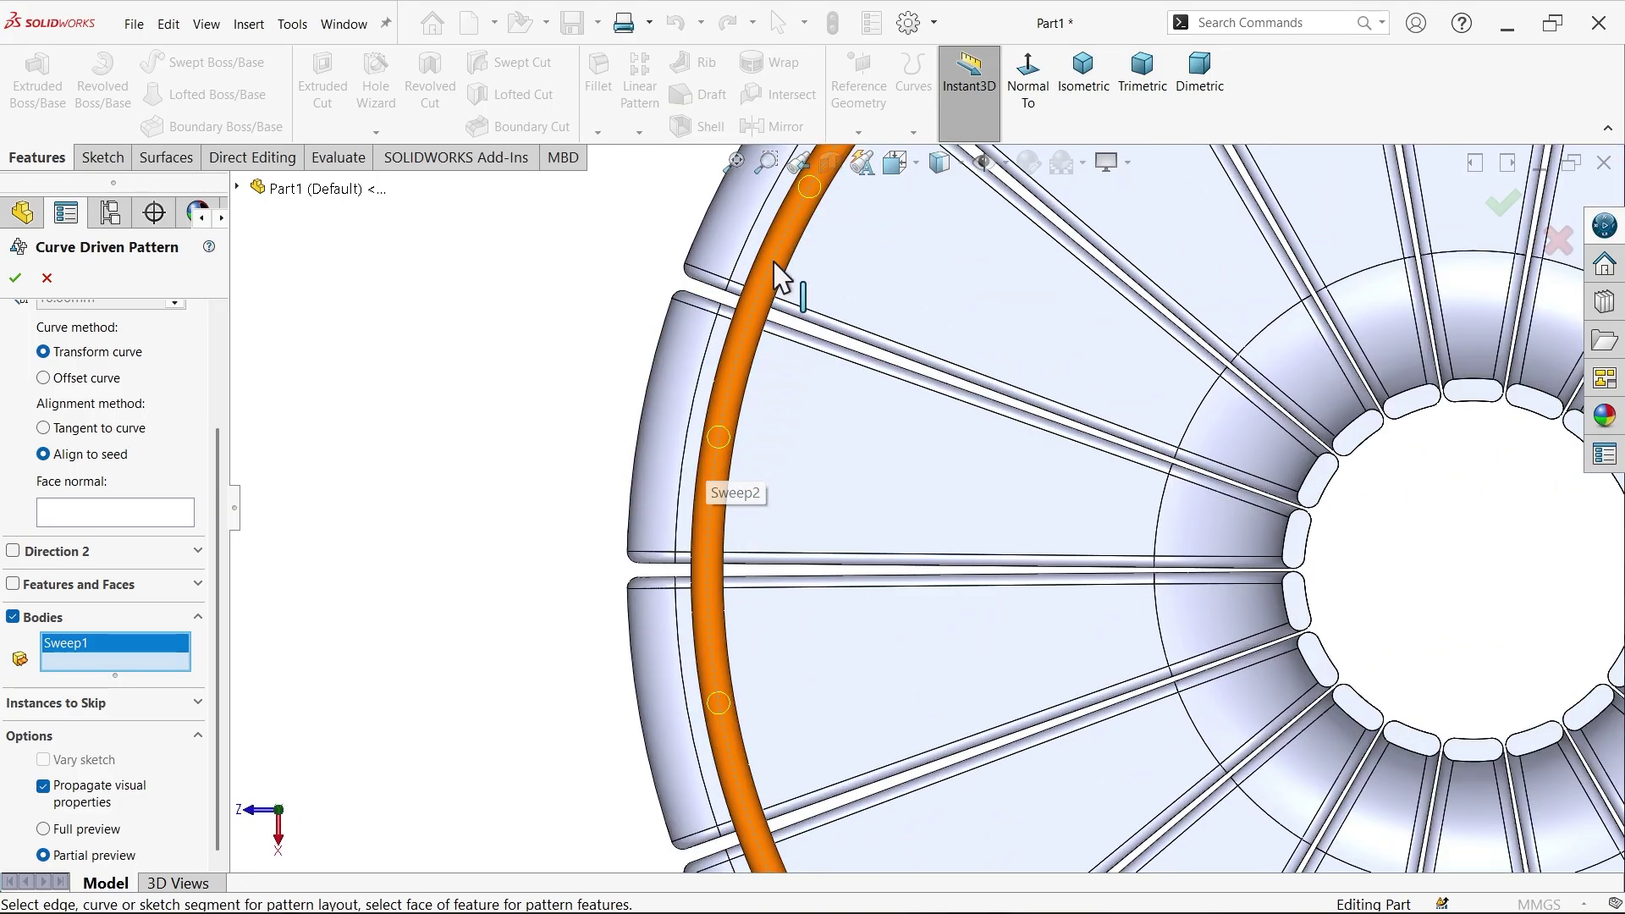
click(709, 715)
scroll(766, 749, up, 6)
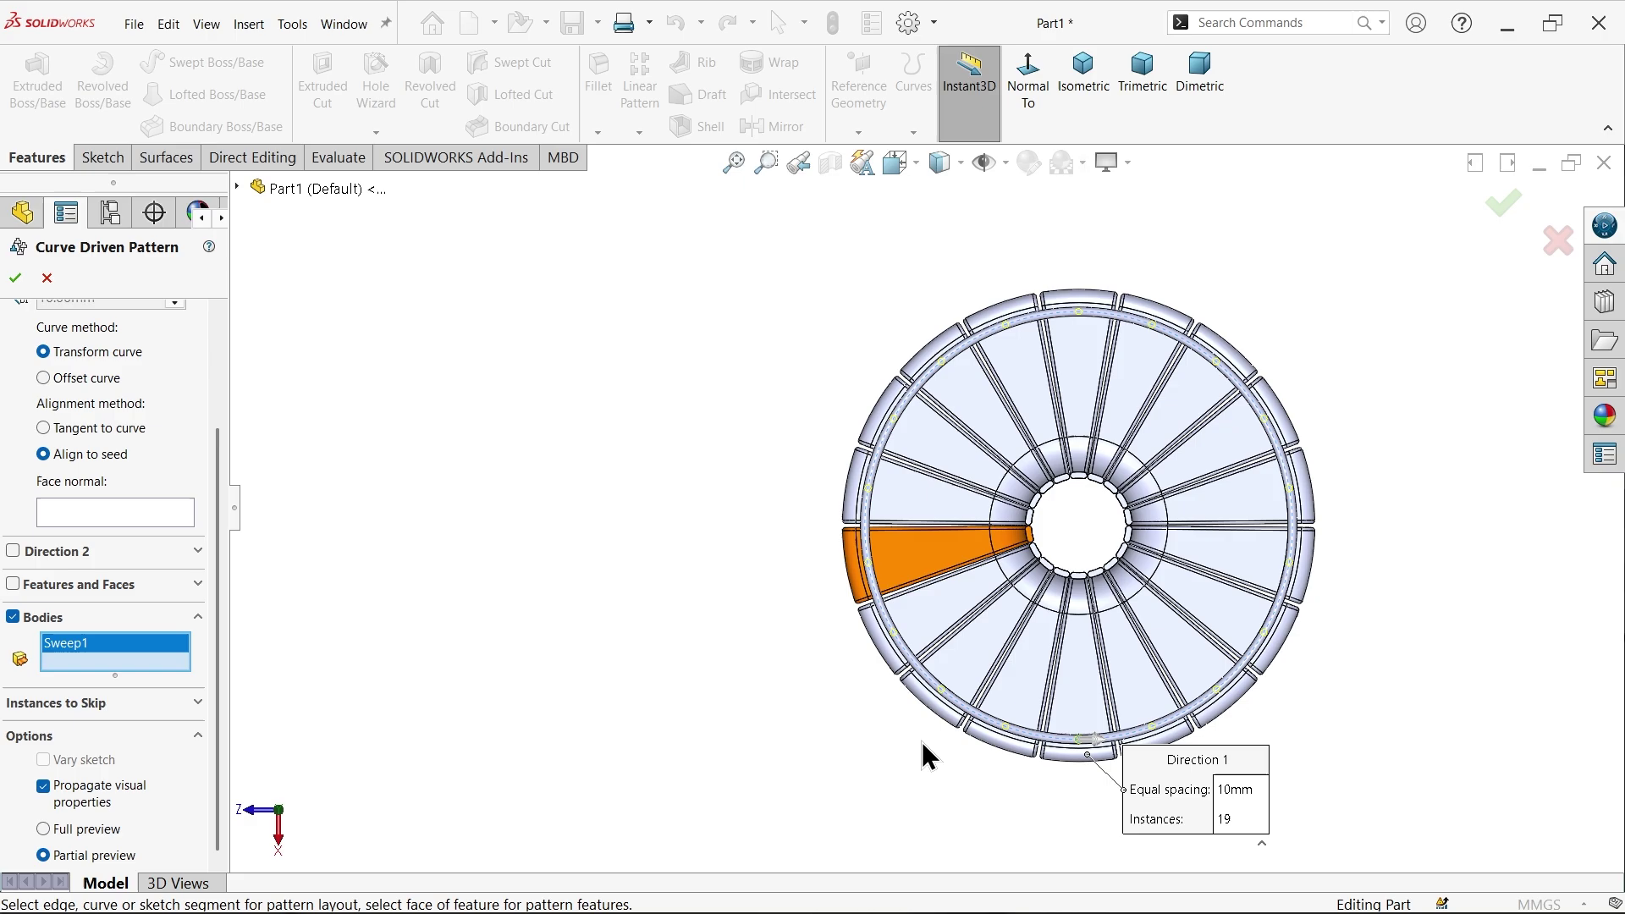
key(alt+Left)
key(alt+Left)
key(alt+Left)
key(alt+Left)
key(alt+Left)
key(alt+Left)
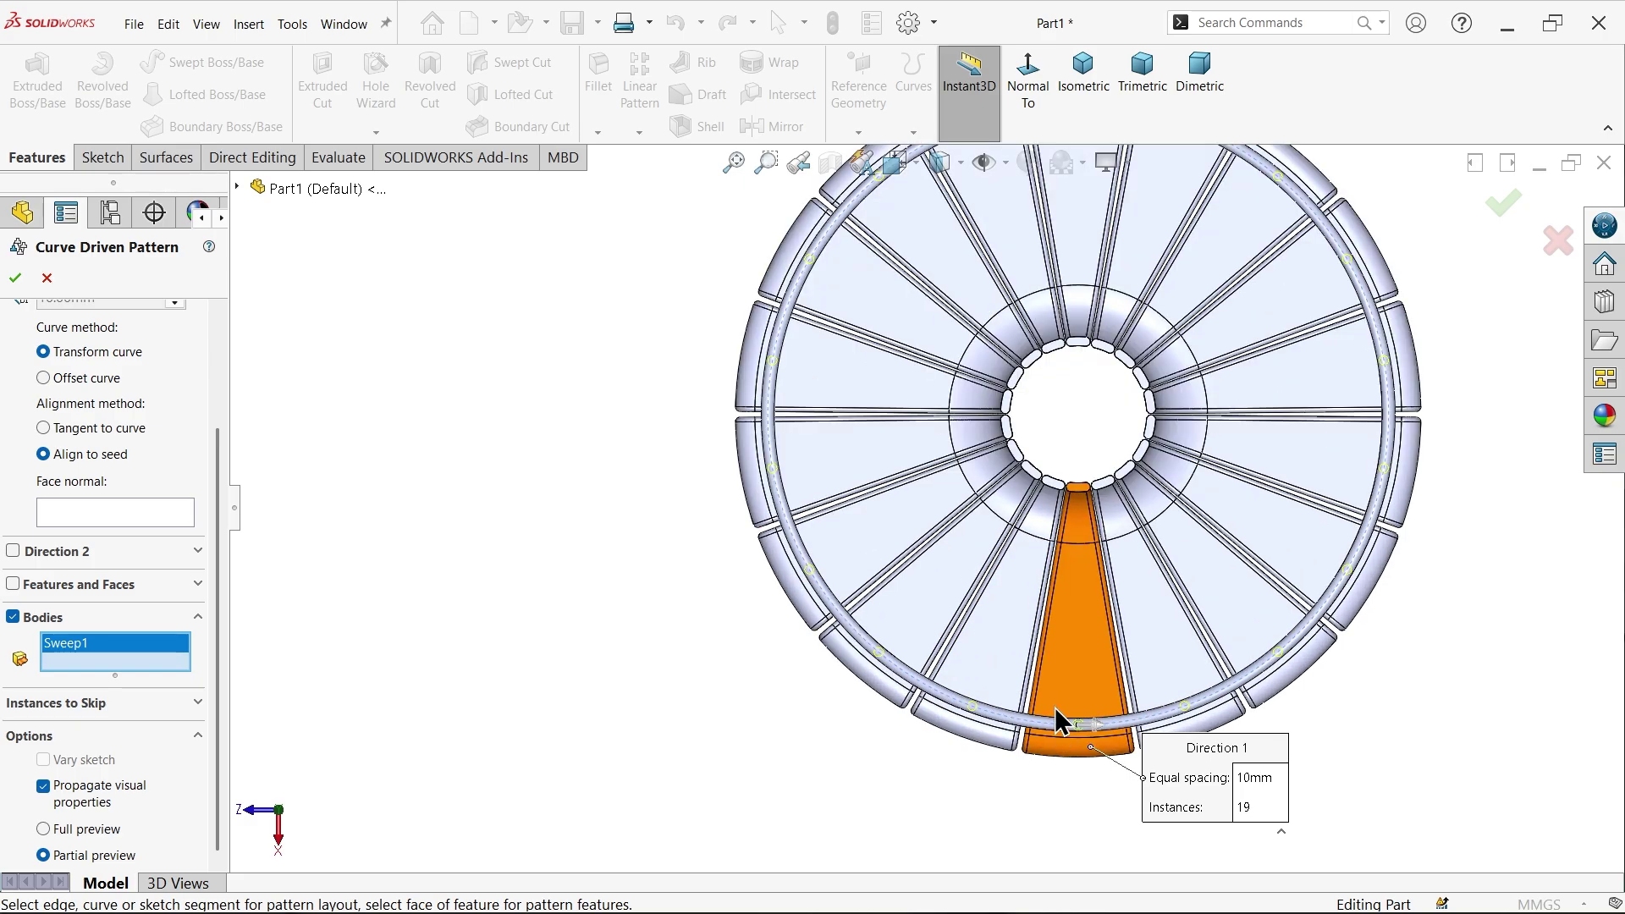
click(1089, 86)
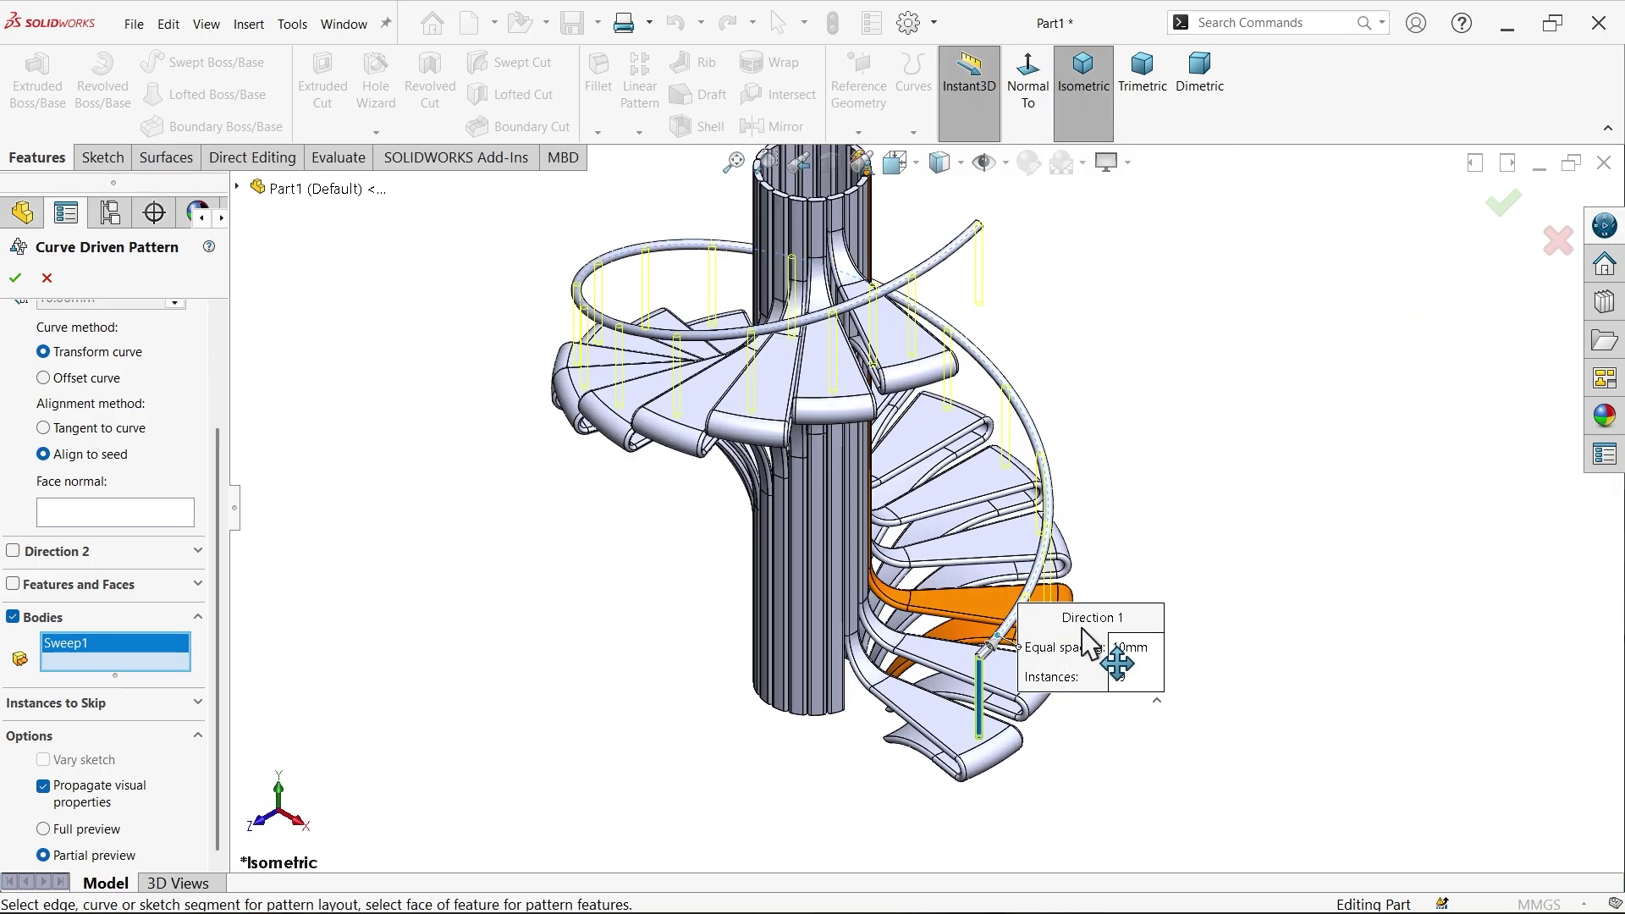
drag(1108, 656, 1264, 478)
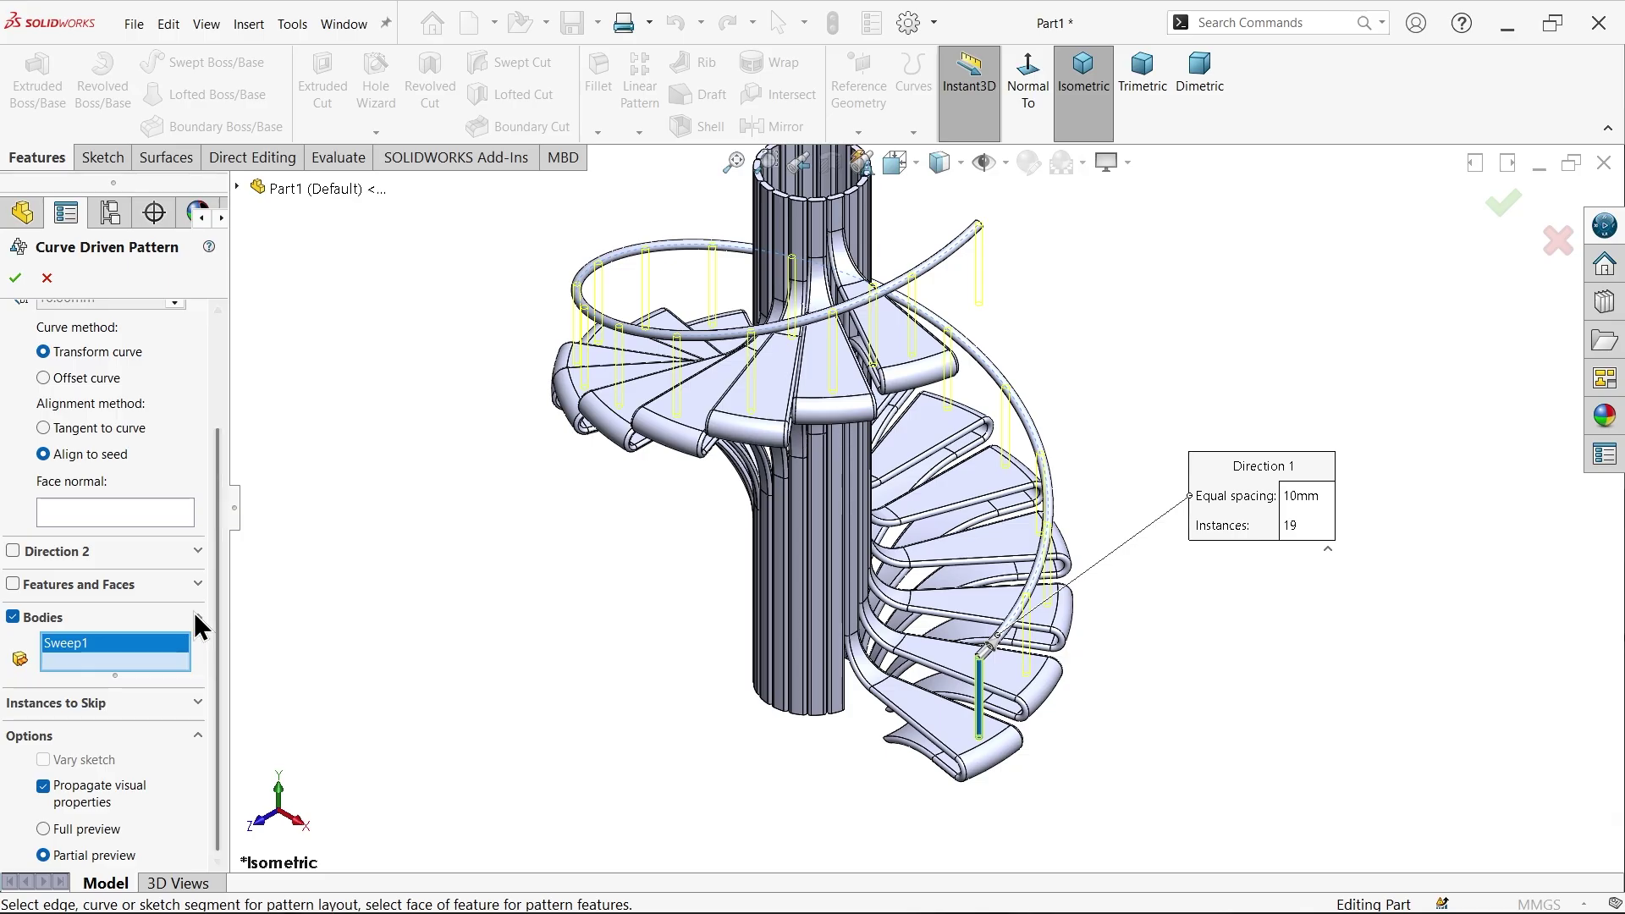
scroll(218, 630, up, 2)
drag(211, 612, 211, 472)
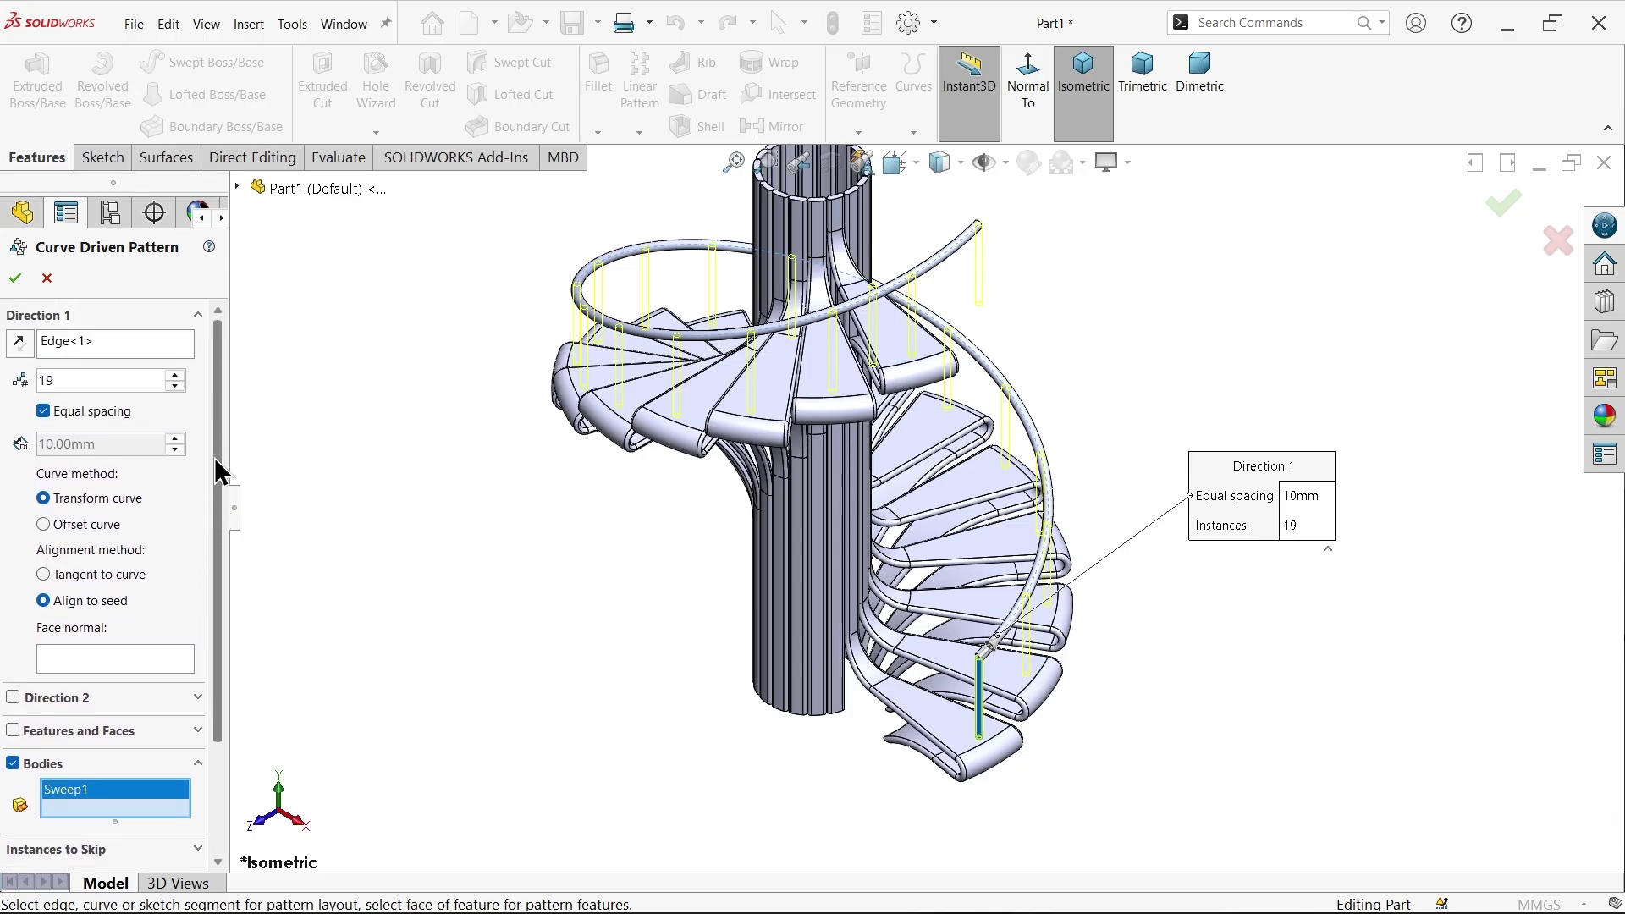
click(15, 278)
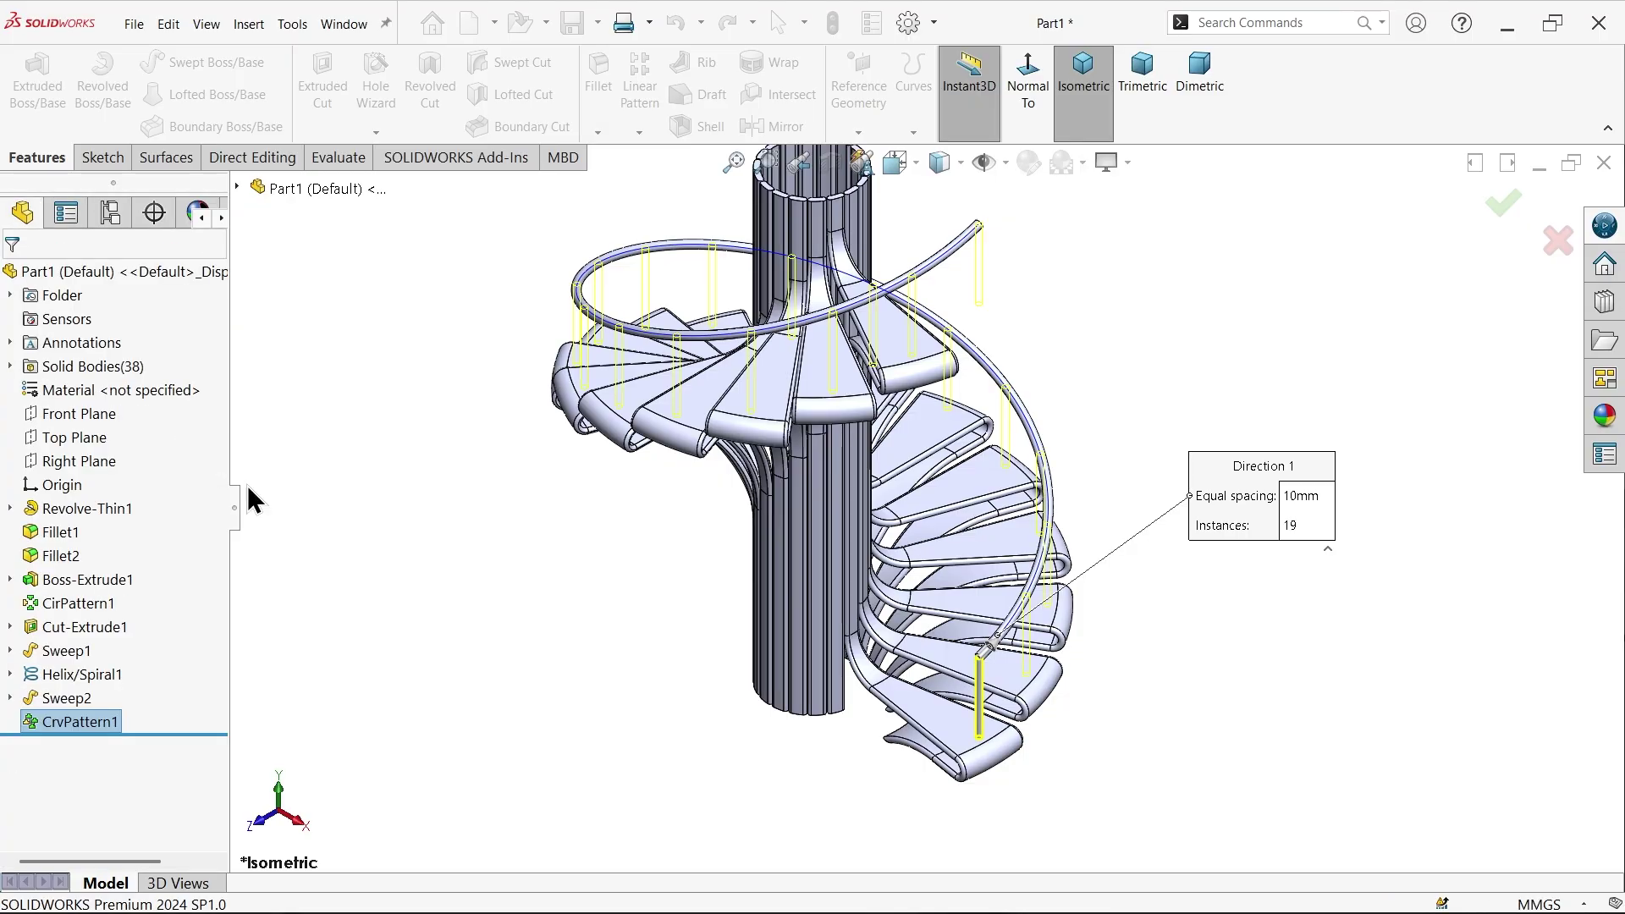
Choose the extra post CrvPattern1[18] for deletion with Delete/Keep Body
scroll(969, 672, down, 3)
scroll(981, 656, up, 3)
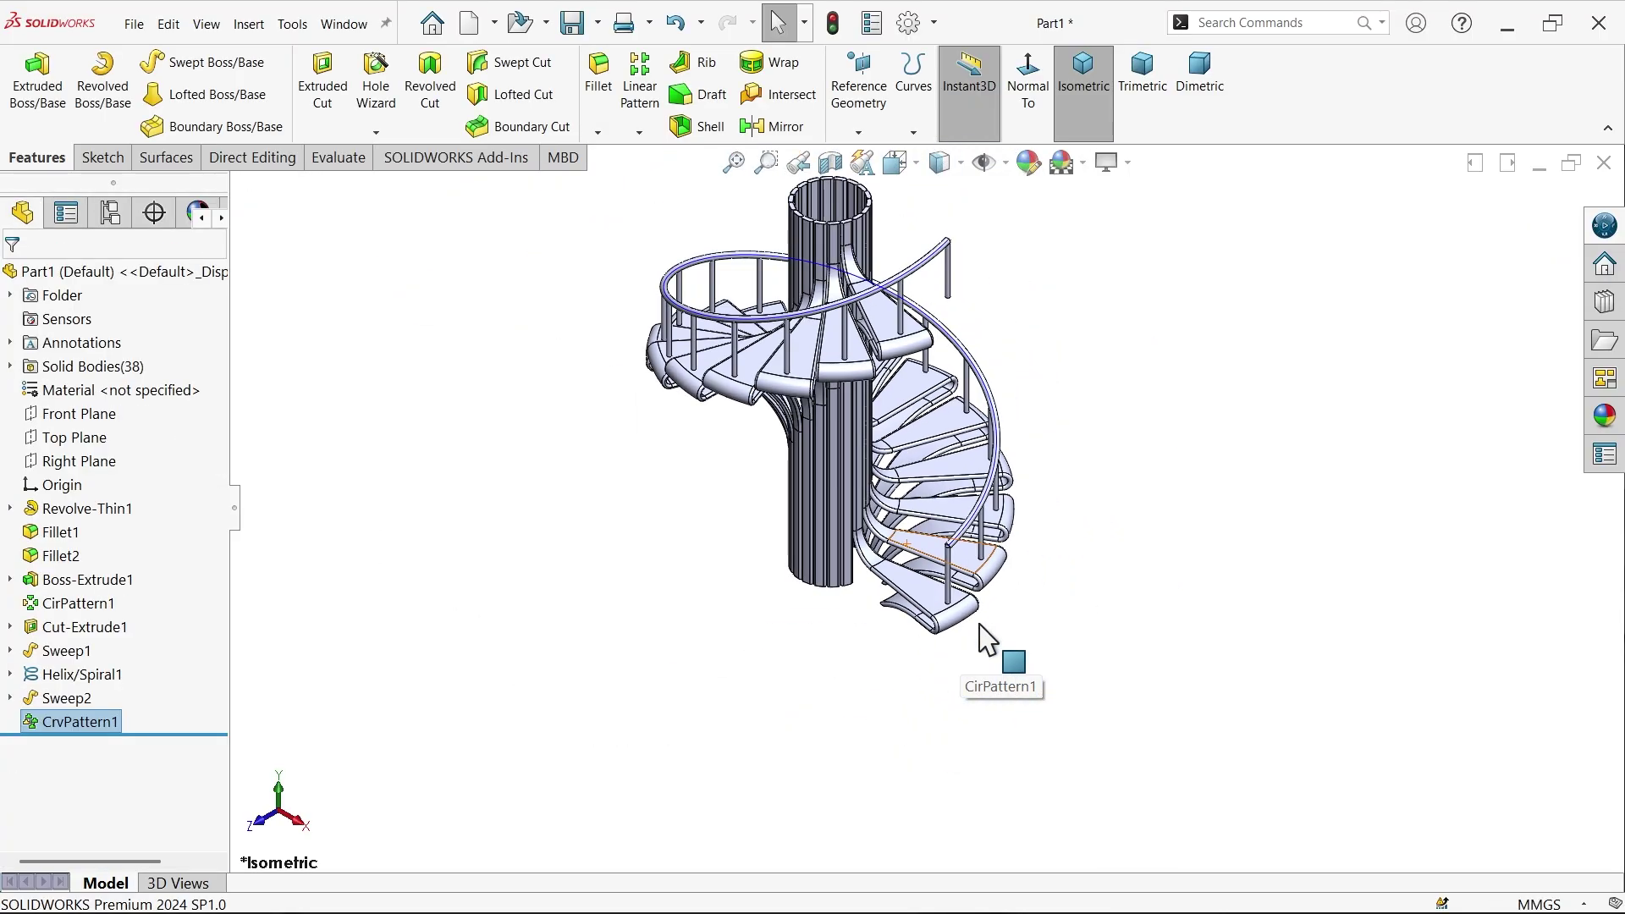
scroll(973, 283, down, 5)
scroll(931, 287, down, 2)
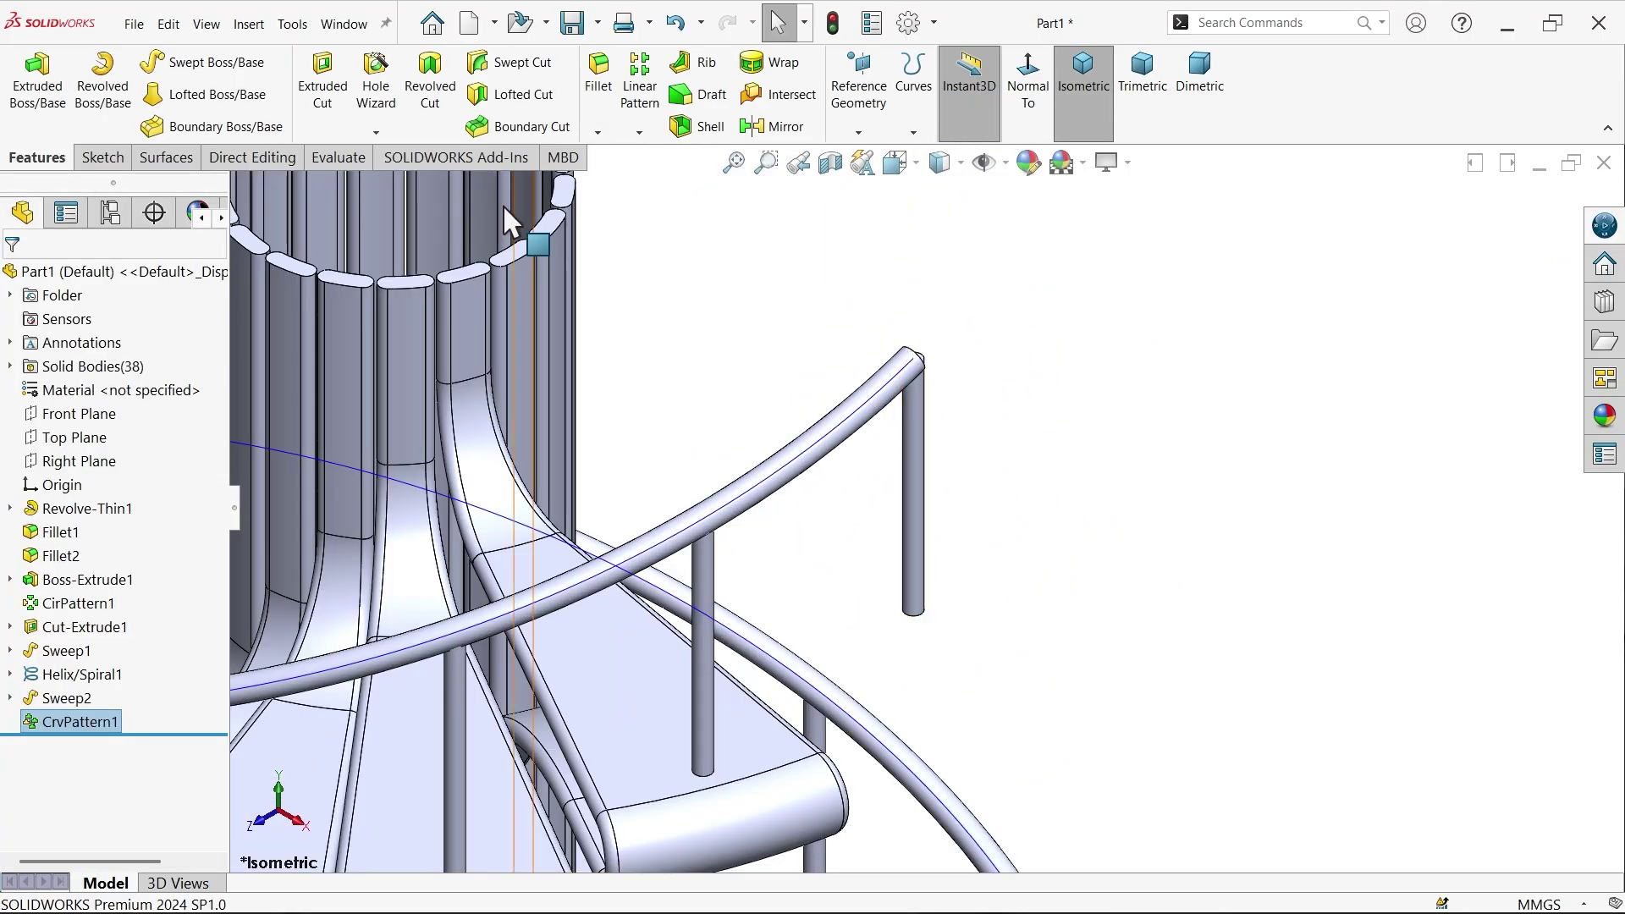
click(269, 158)
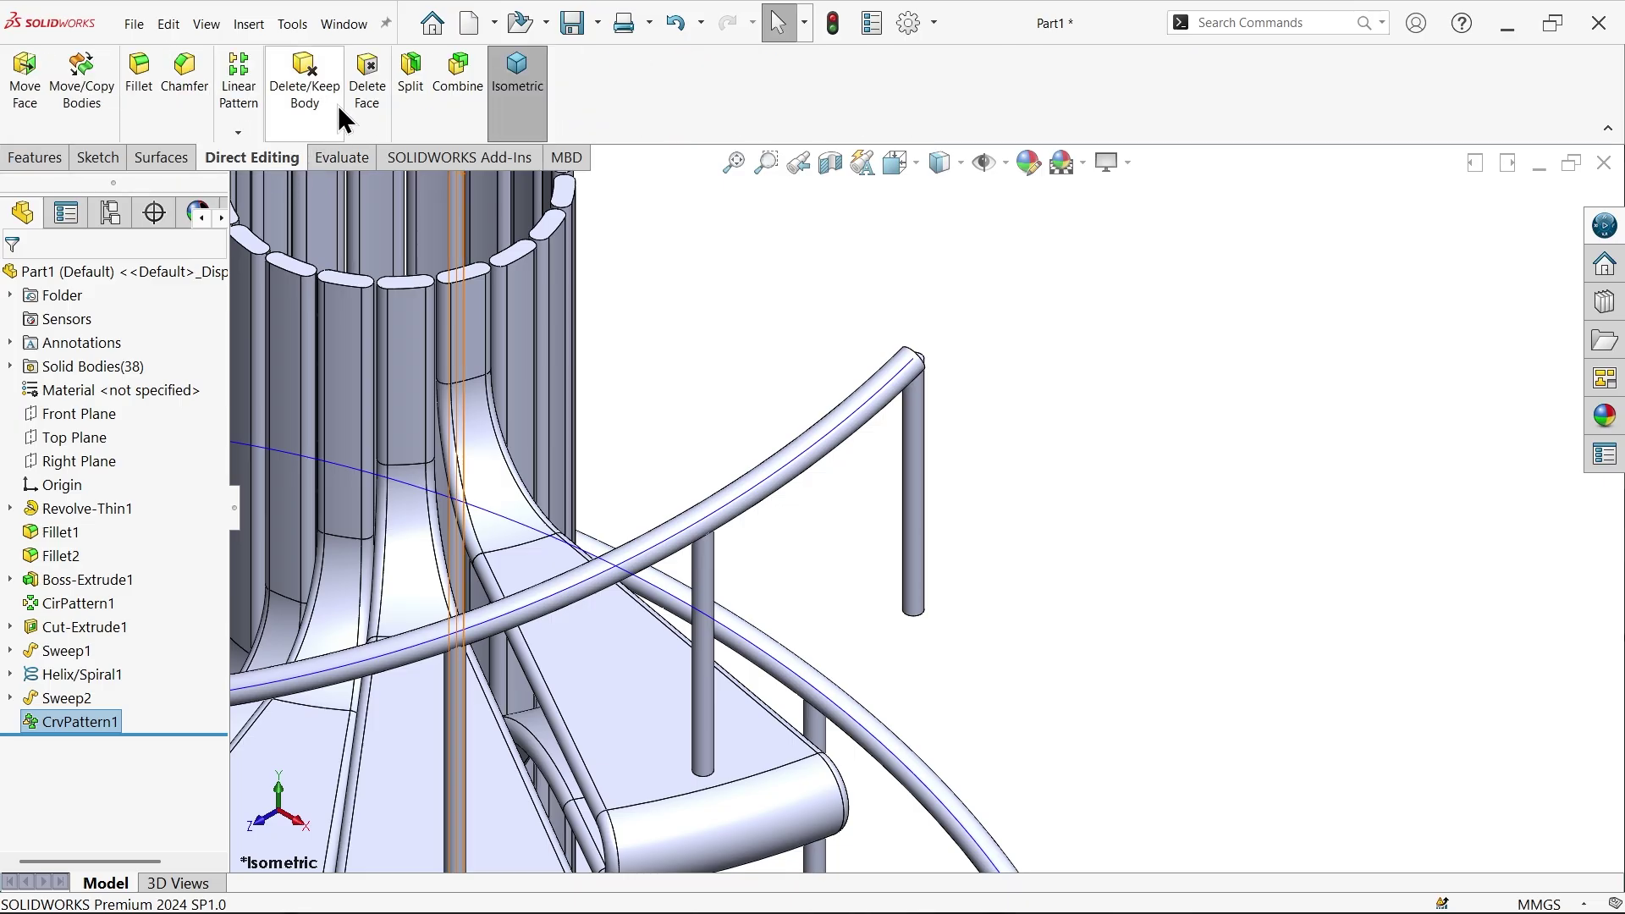
click(312, 100)
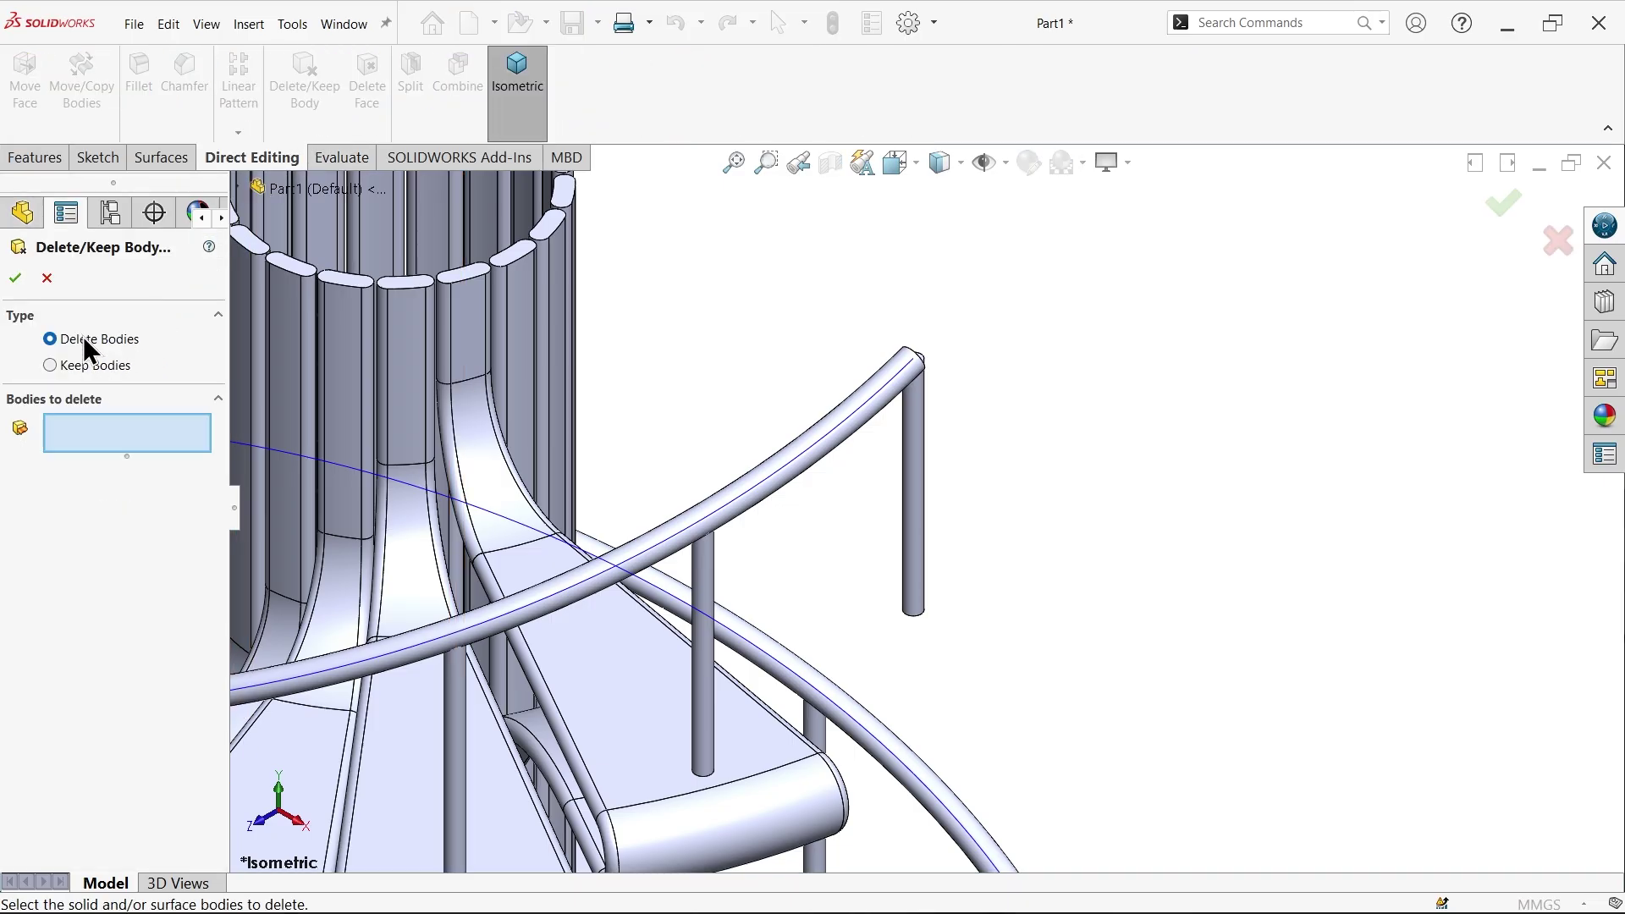
click(920, 529)
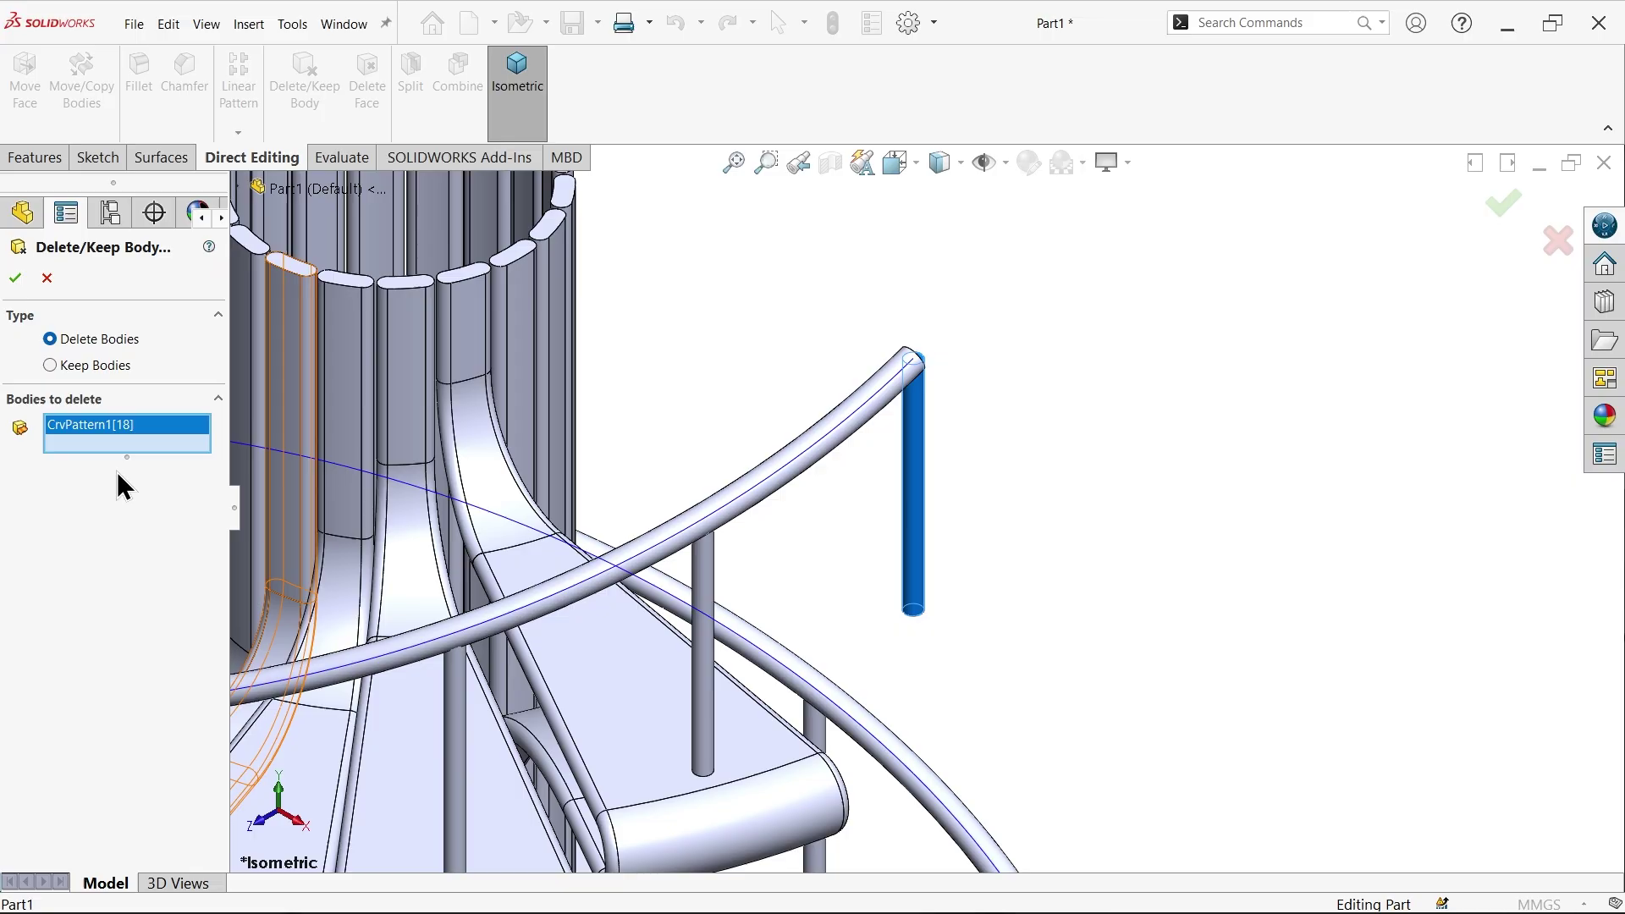
Confirm deleting the extra post and start a Move Face operation
click(16, 278)
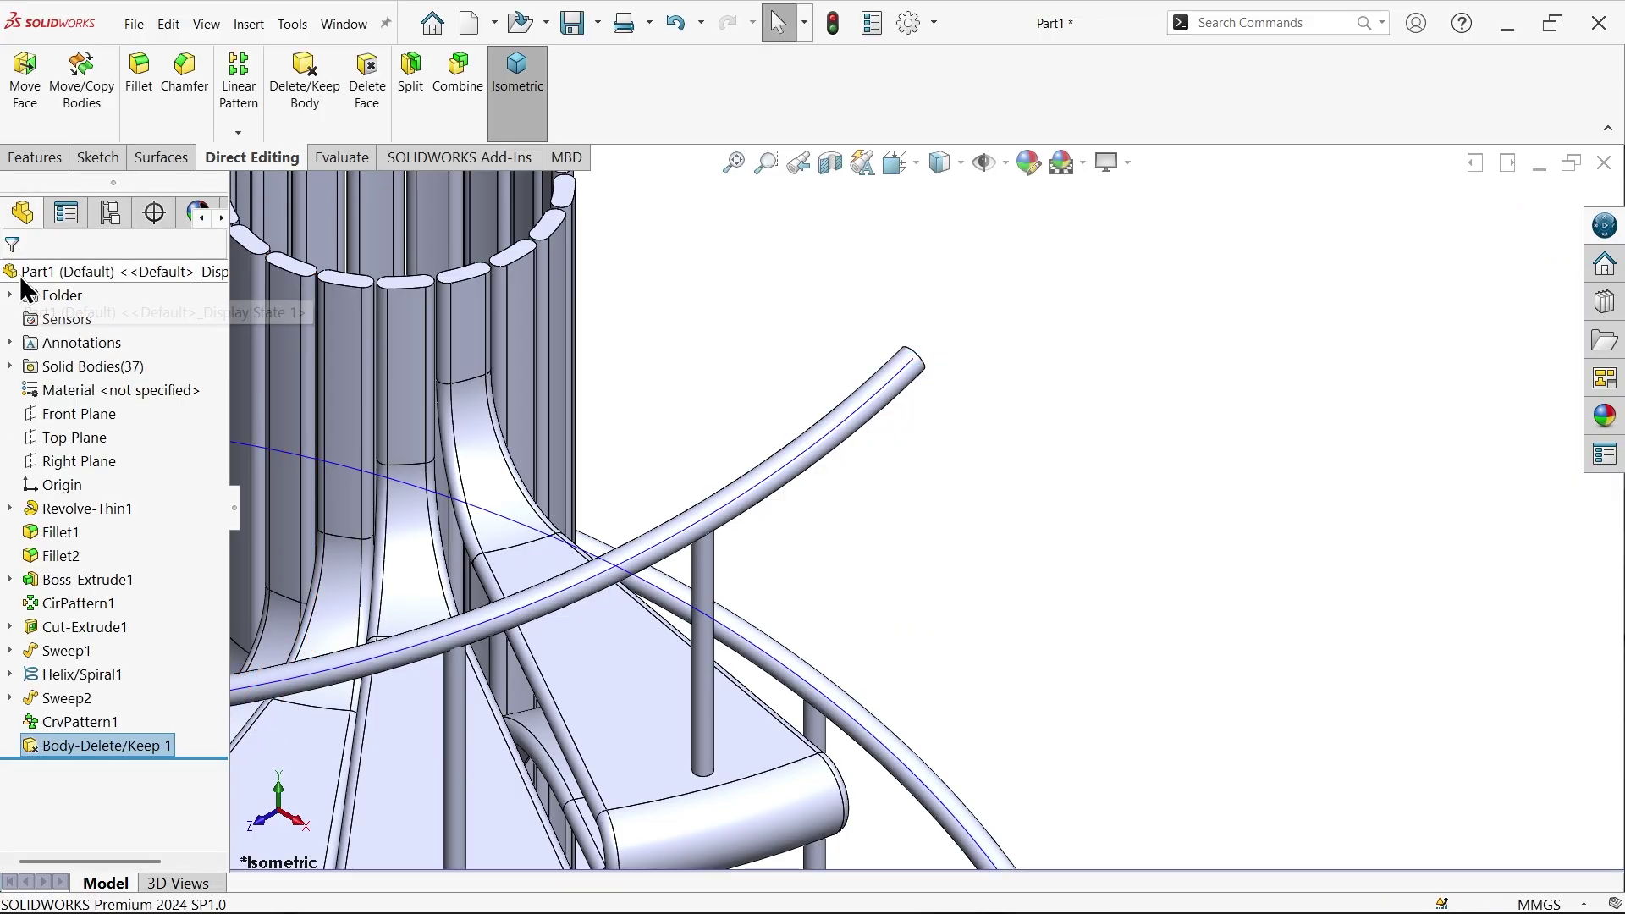
click(267, 31)
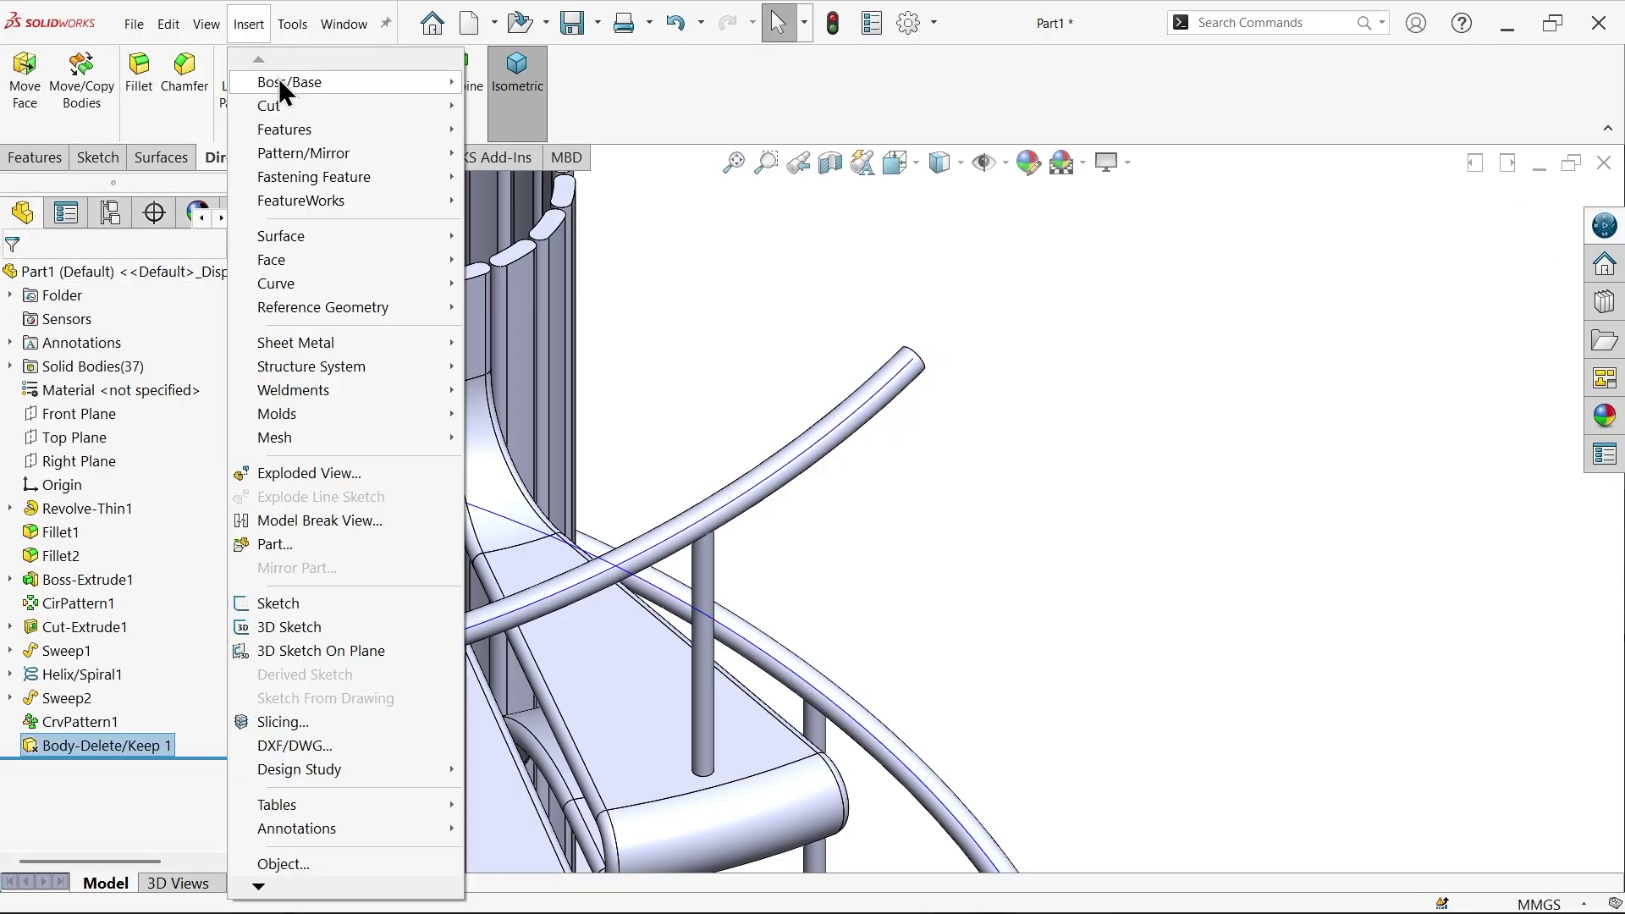
mouse_move(290, 262)
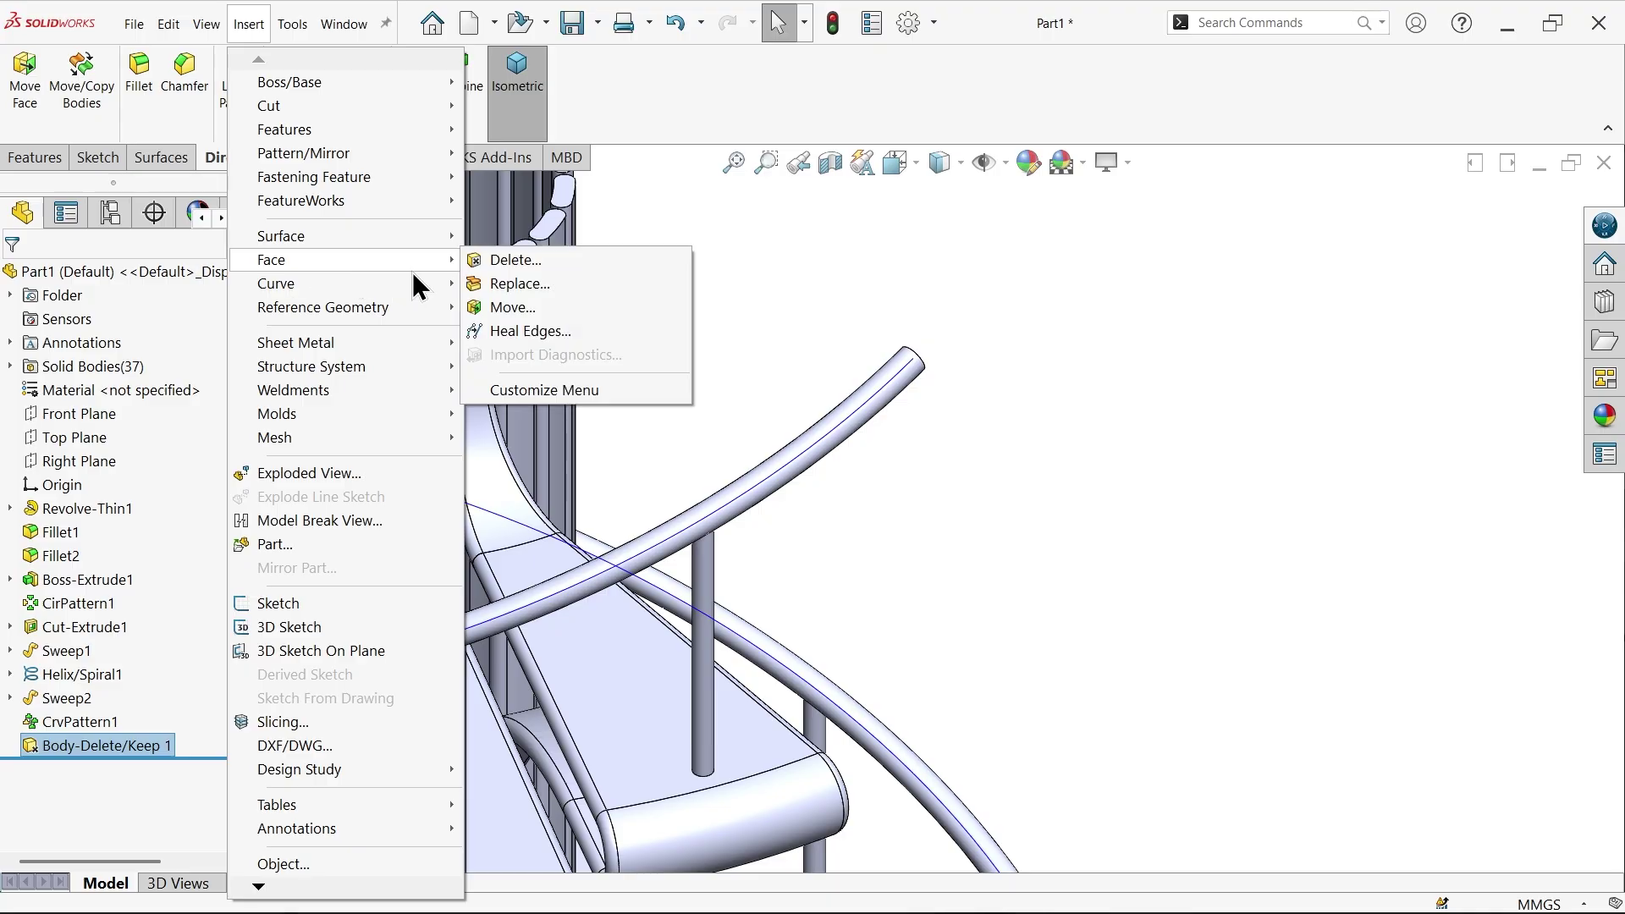
click(501, 312)
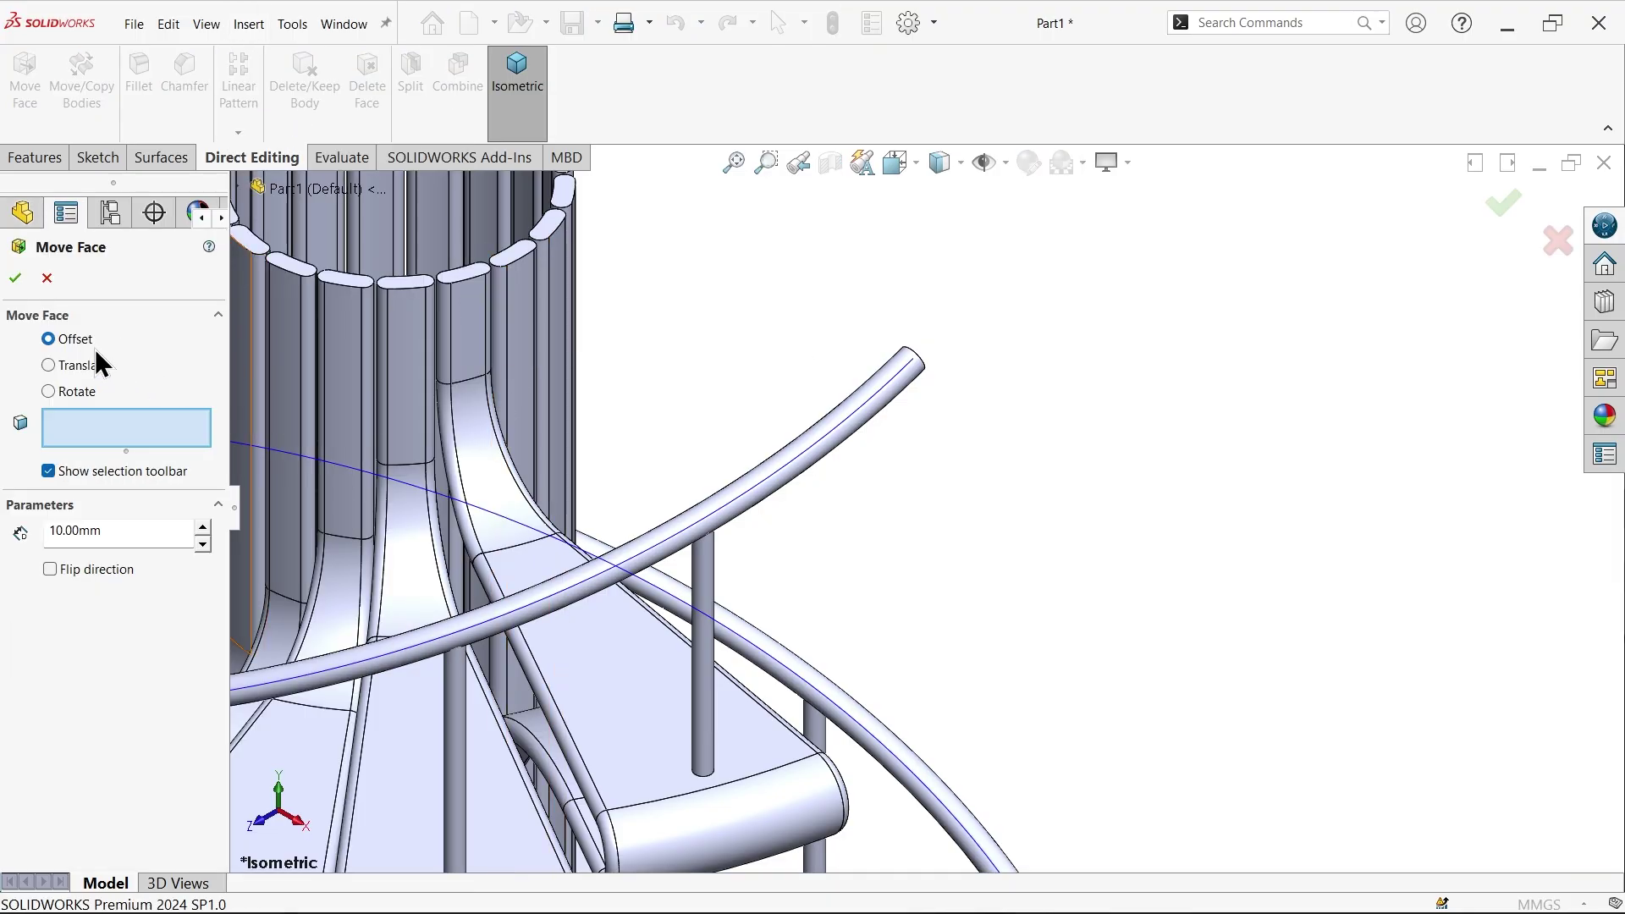
Offset the handrail tube's end face by 150 mm, flipped so the tube gets shorter
middle_drag(785, 329, 602, 521)
click(687, 559)
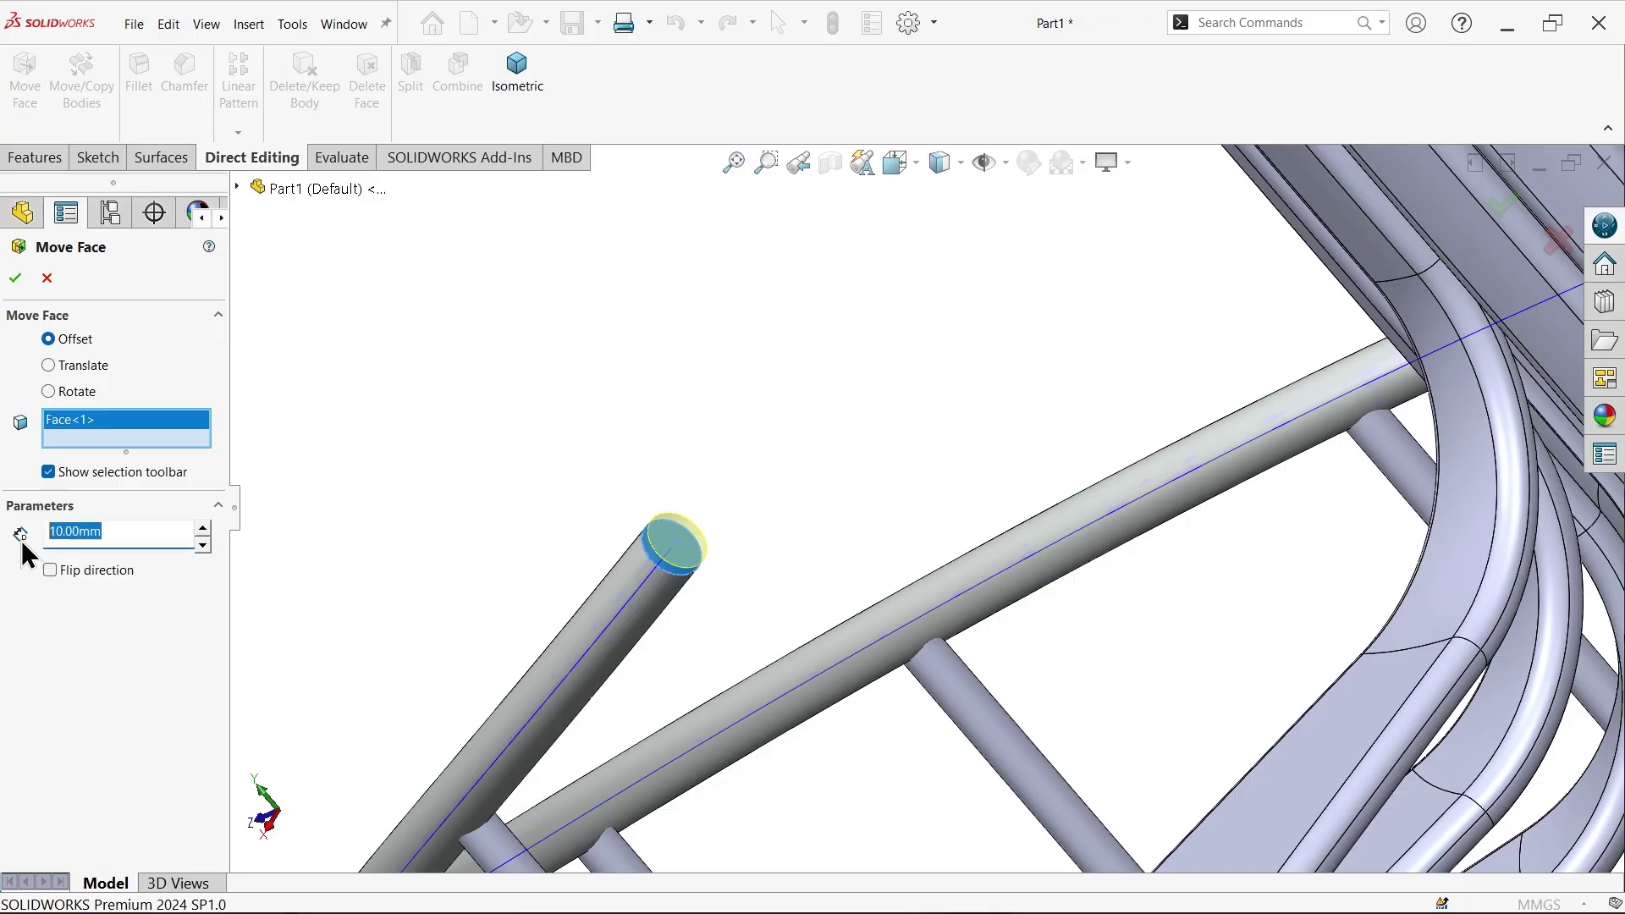
text(150)
key(Return)
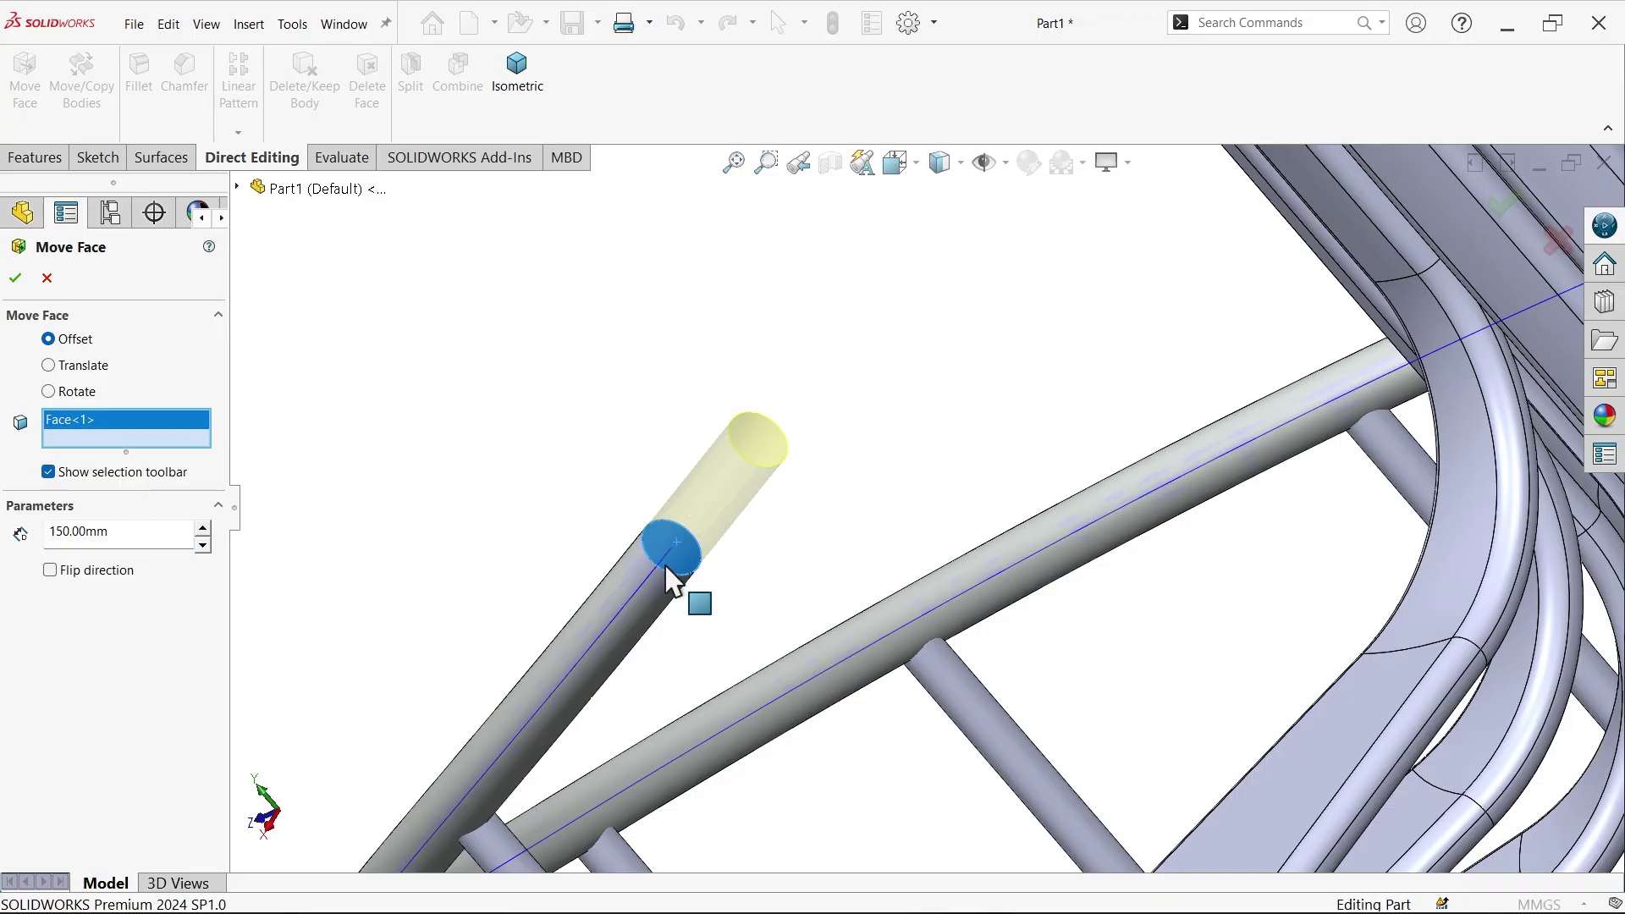
click(49, 570)
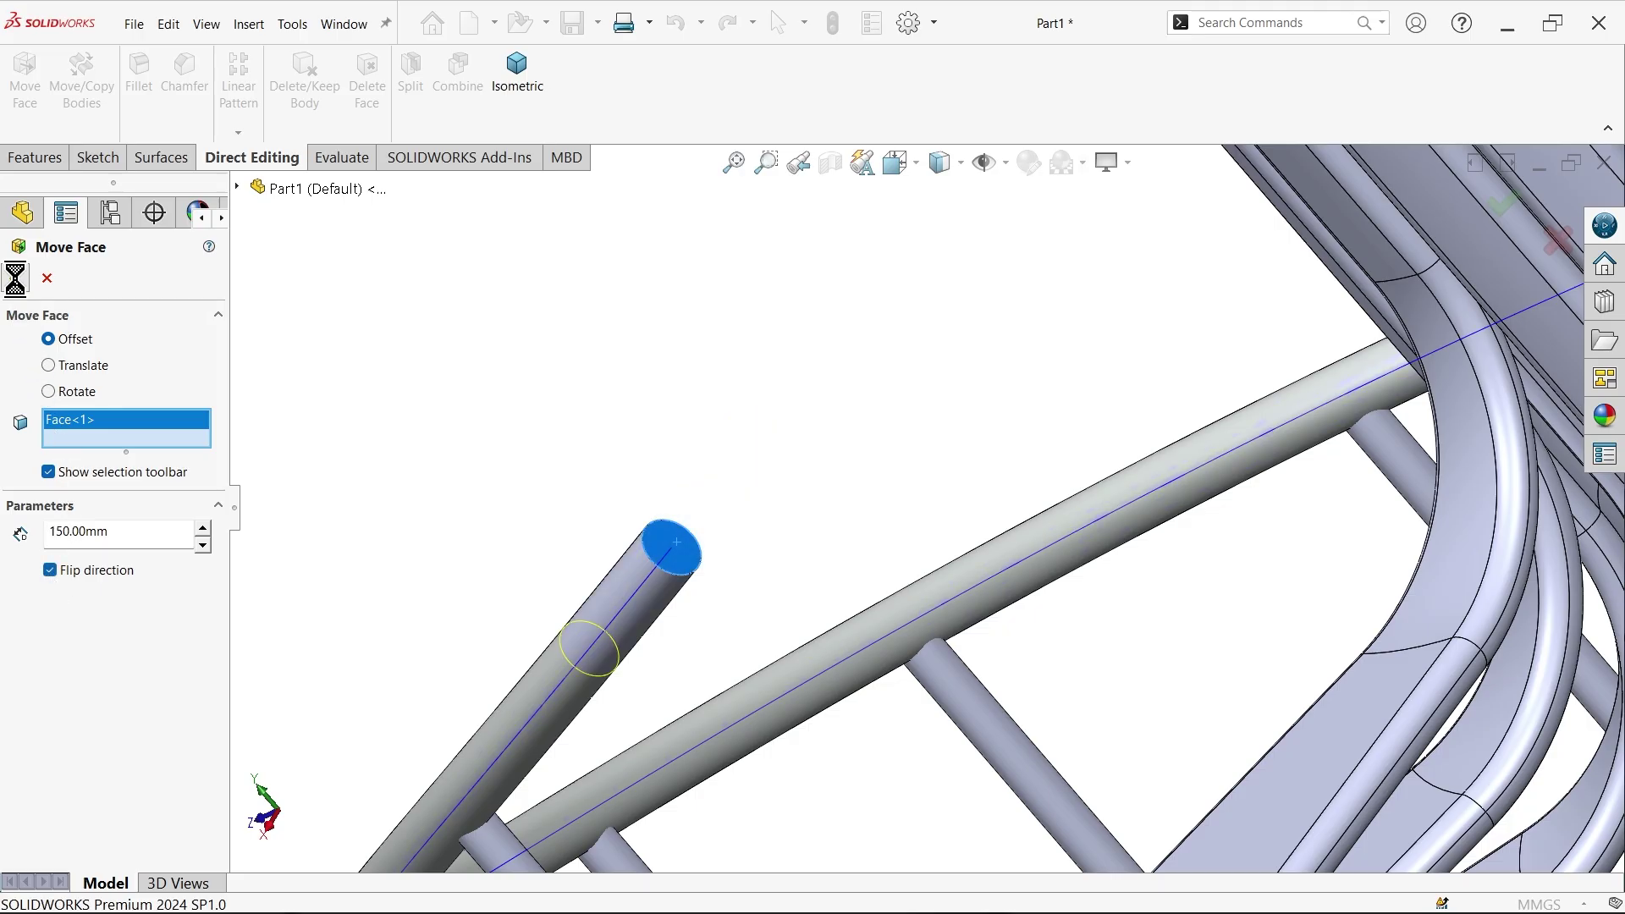
scroll(584, 631, up, 3)
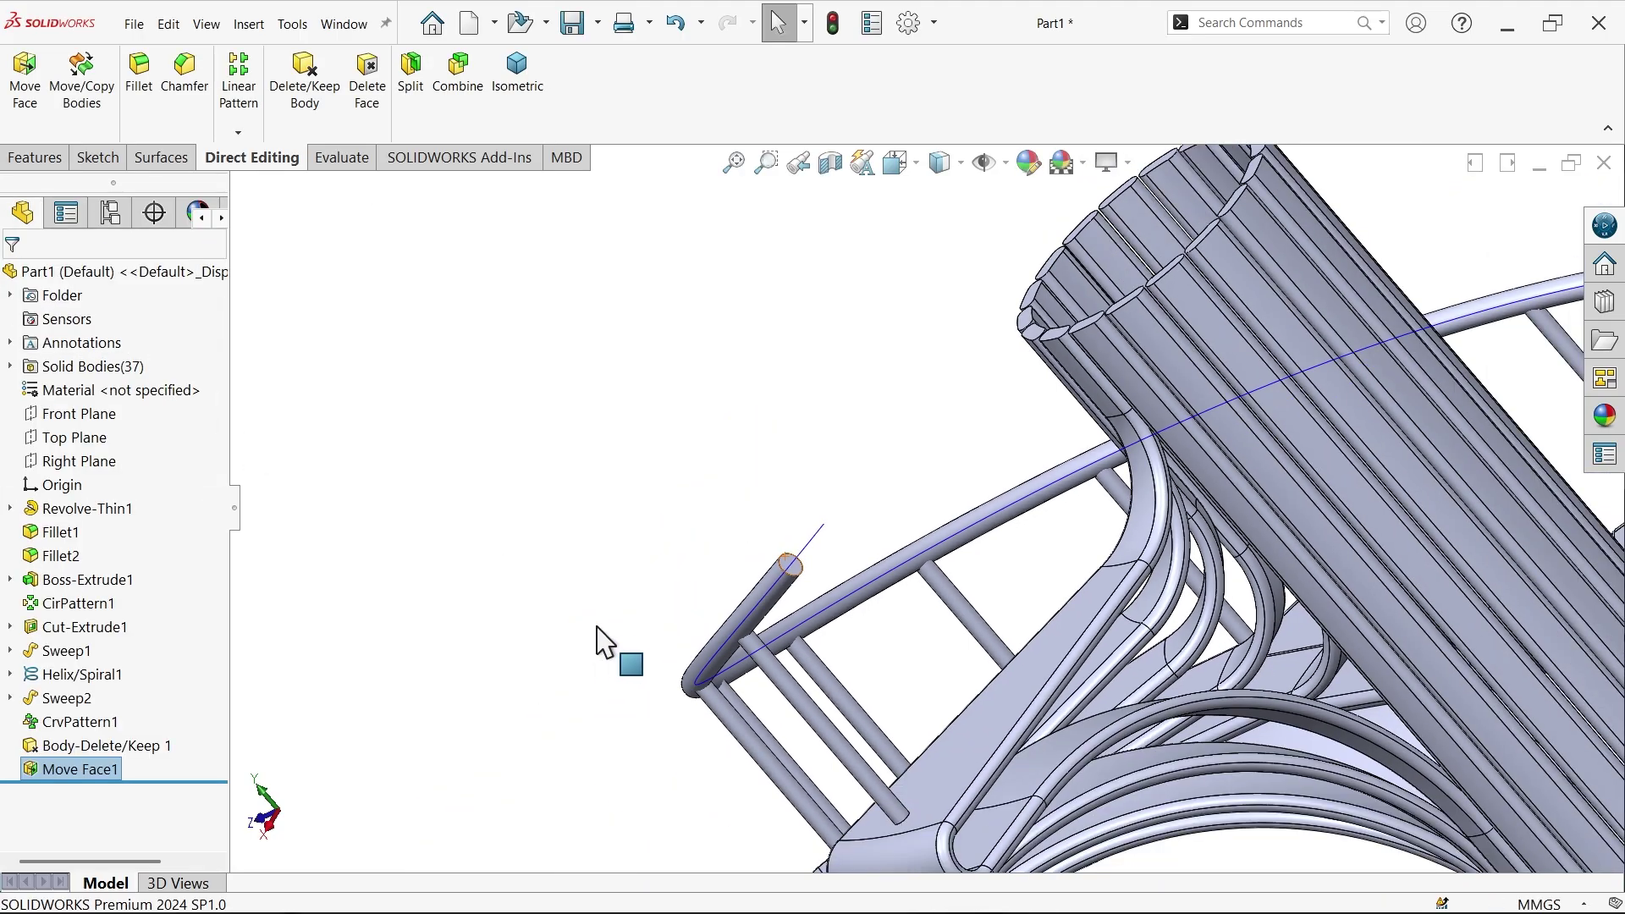
Start a second Move Face operation for the handrail tube
scroll(779, 575, up, 5)
scroll(796, 529, up, 3)
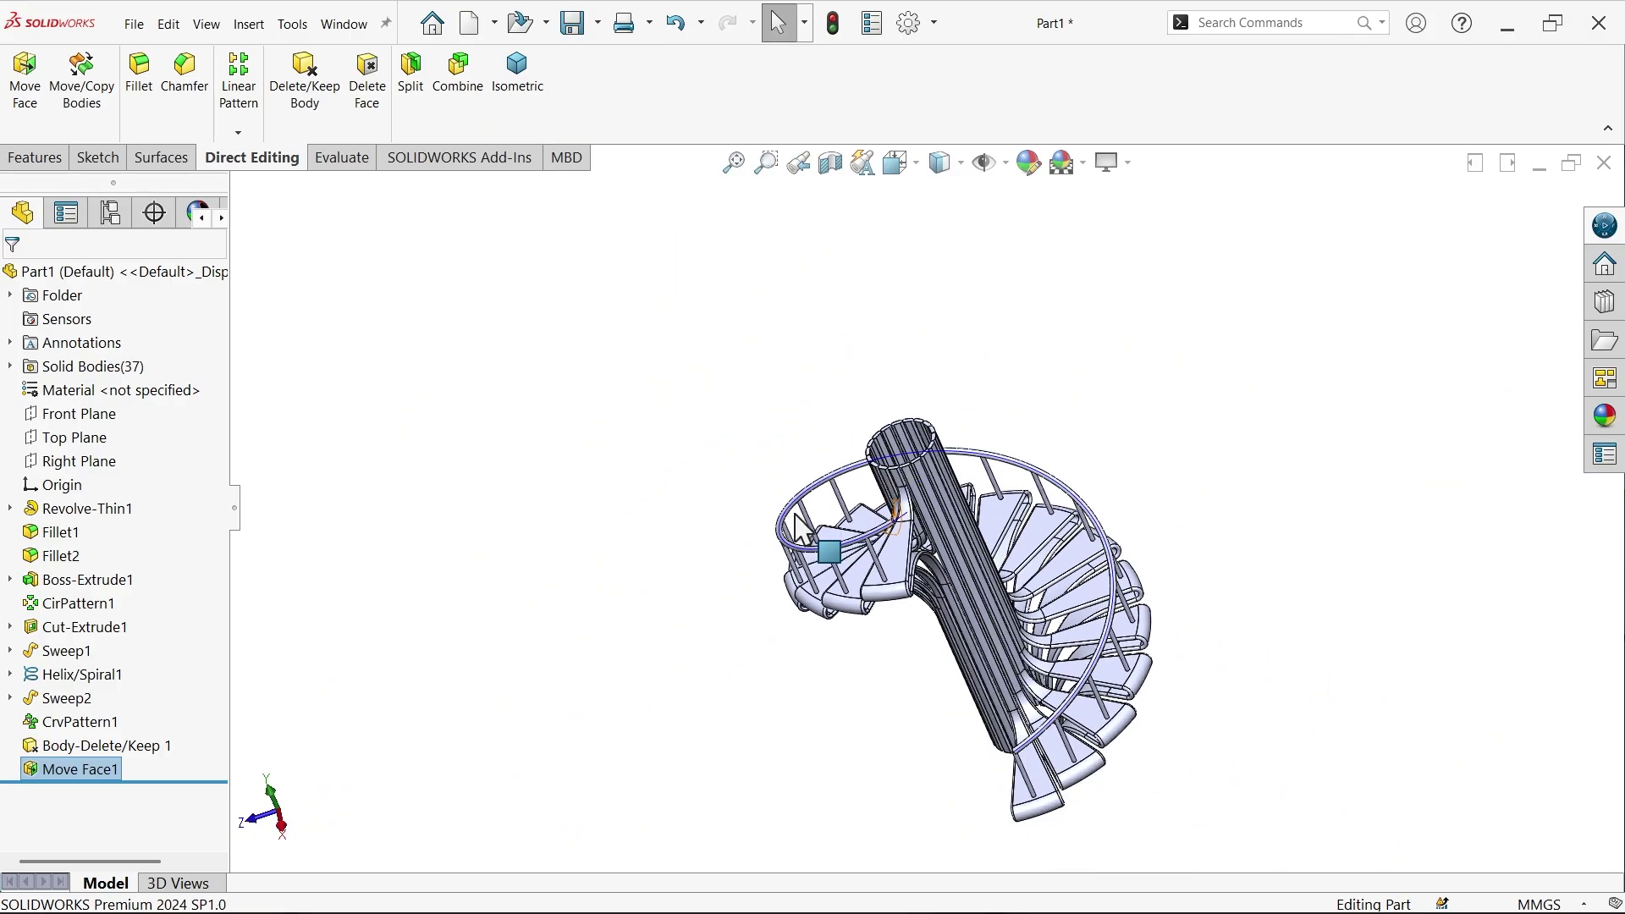
scroll(1034, 714, down, 5)
scroll(948, 753, down, 3)
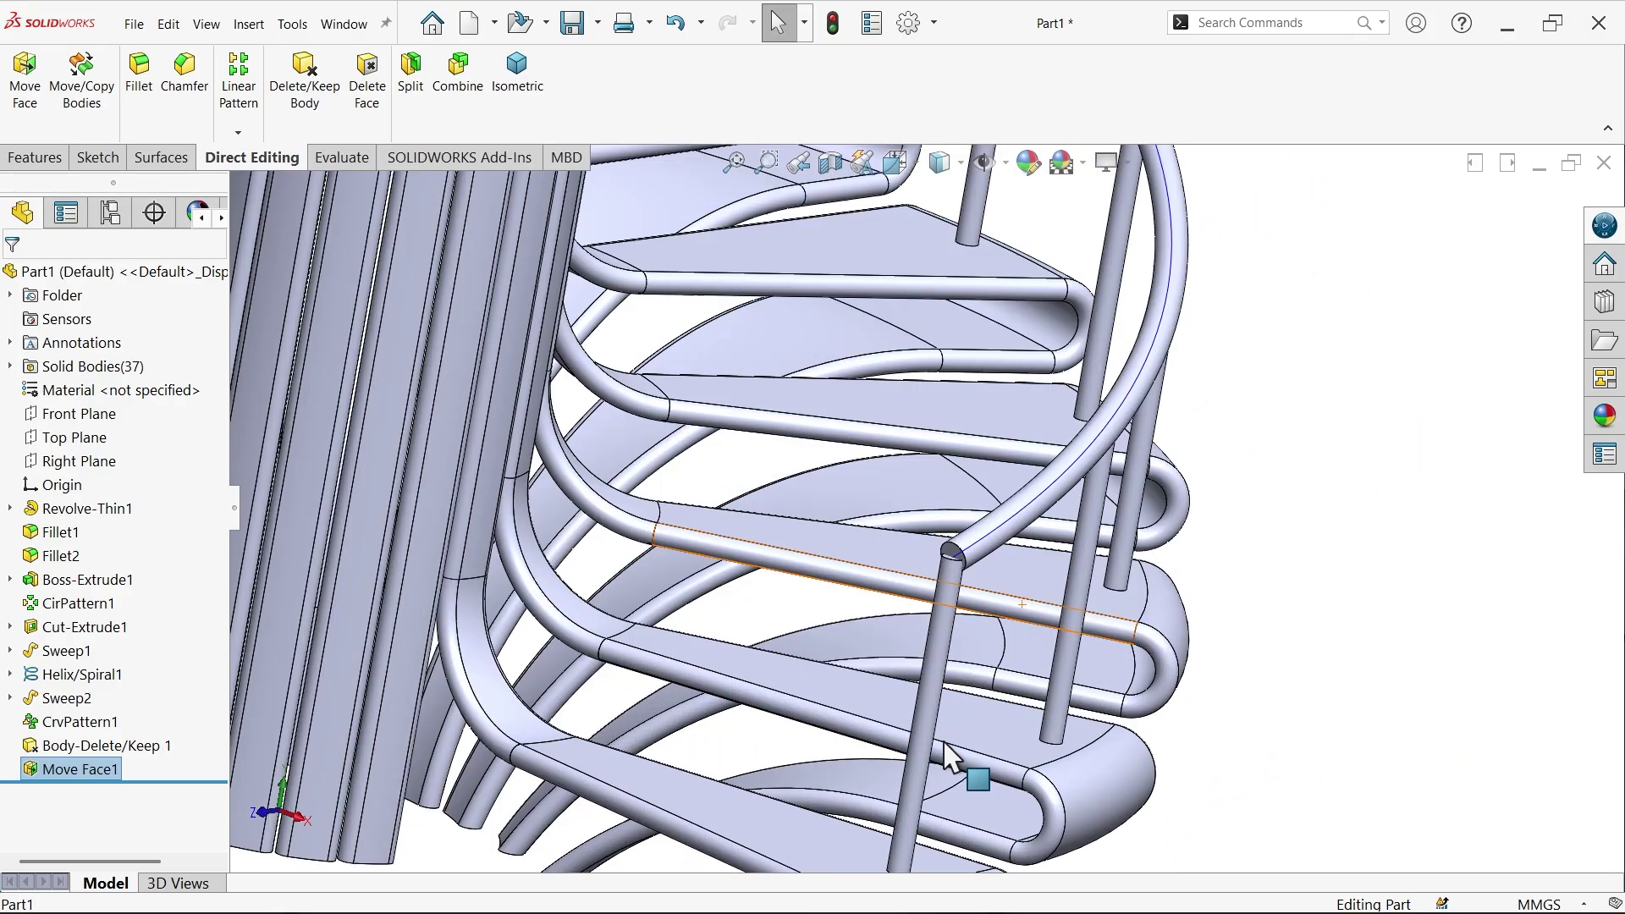
scroll(948, 753, down, 2)
click(245, 29)
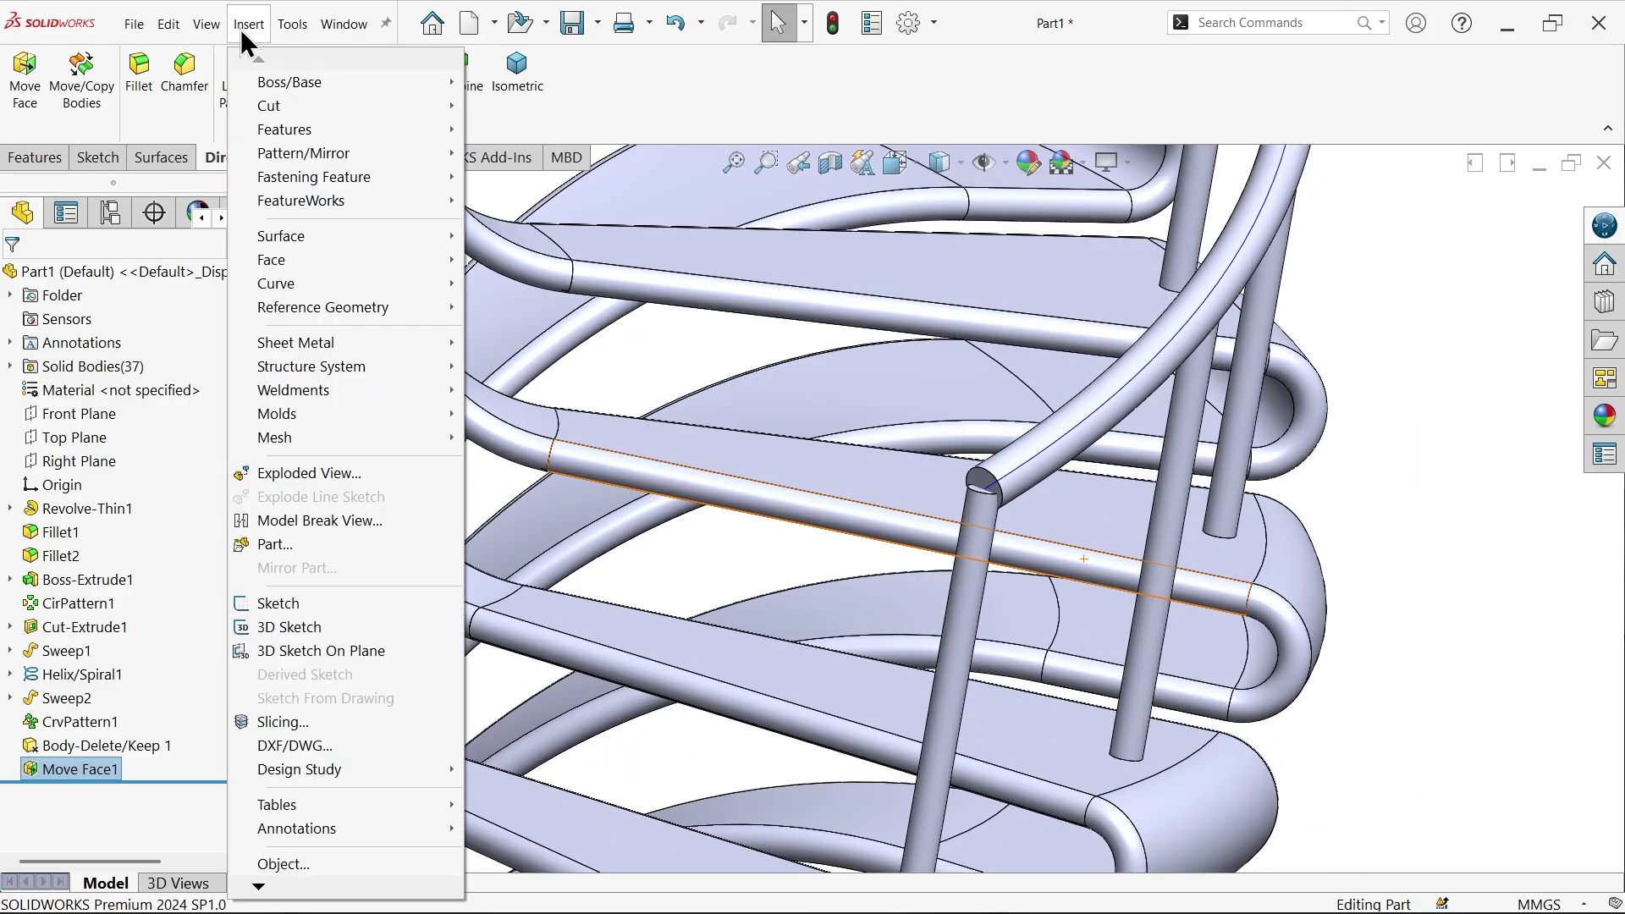
mouse_move(306, 261)
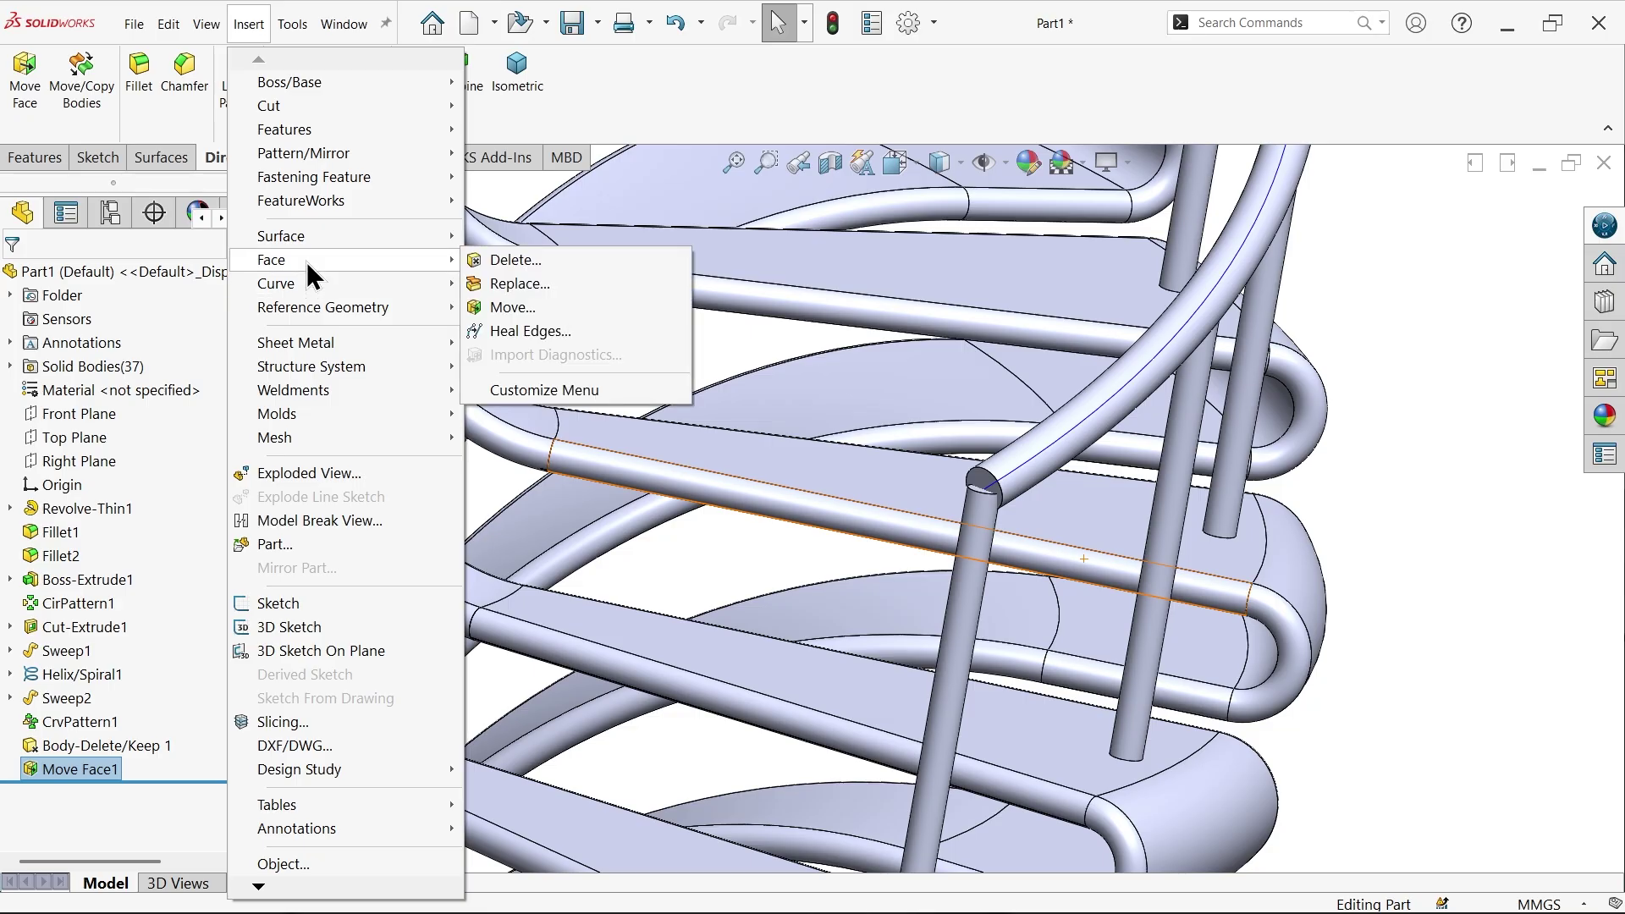
click(512, 307)
Offset the opposite handrail end face by 150 mm and orbit to inspect the staircase
scroll(948, 512, down, 5)
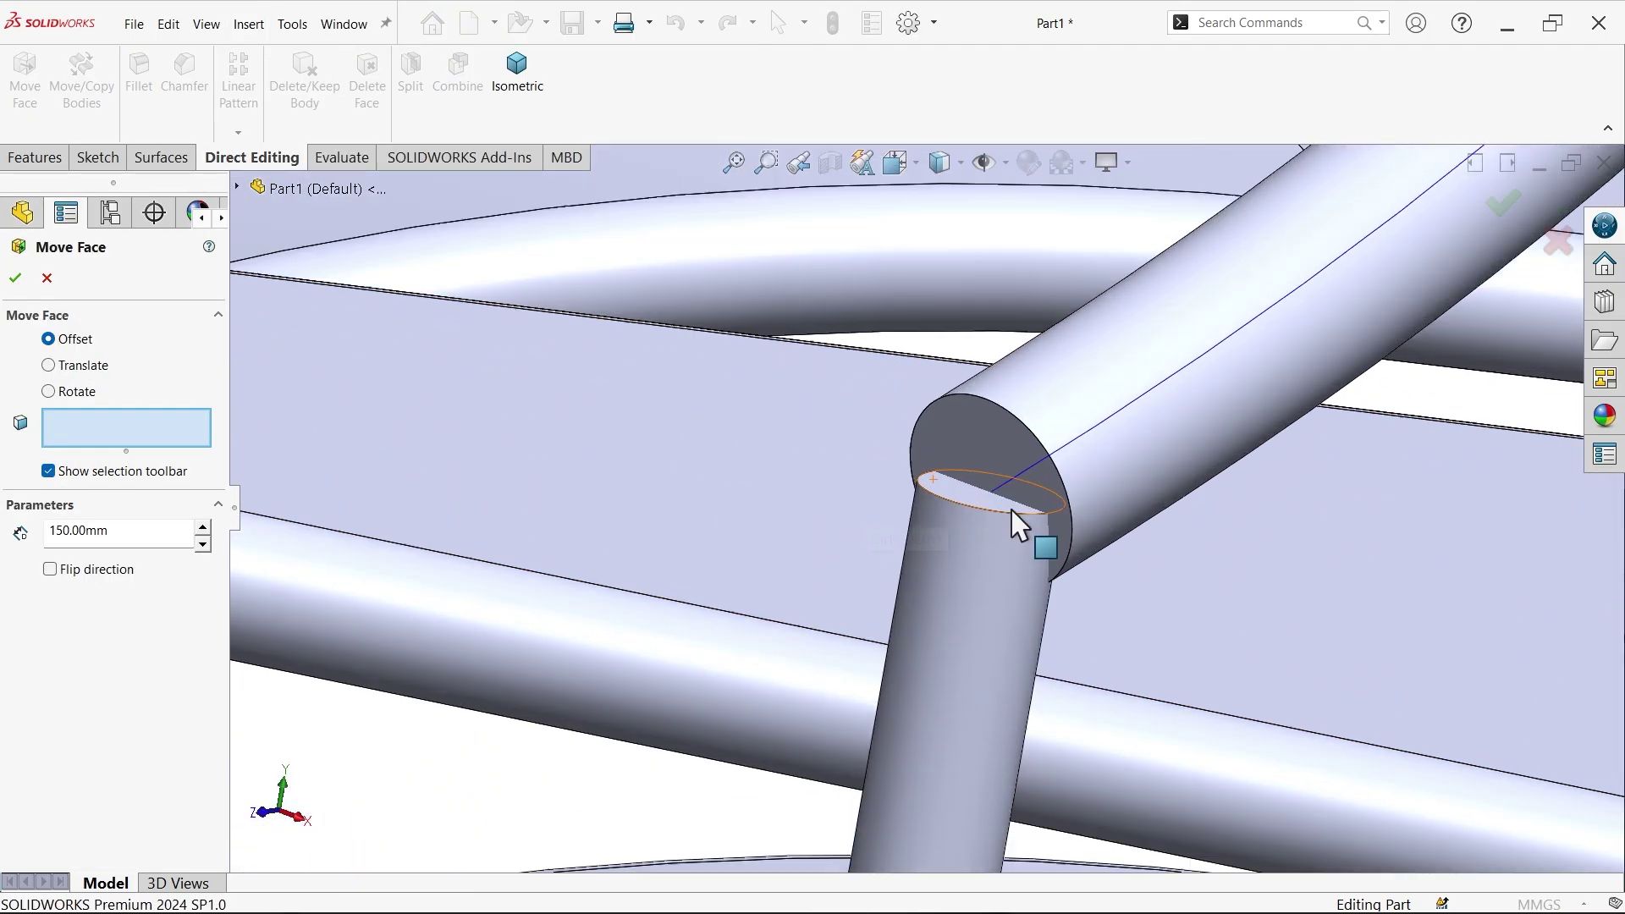
click(982, 454)
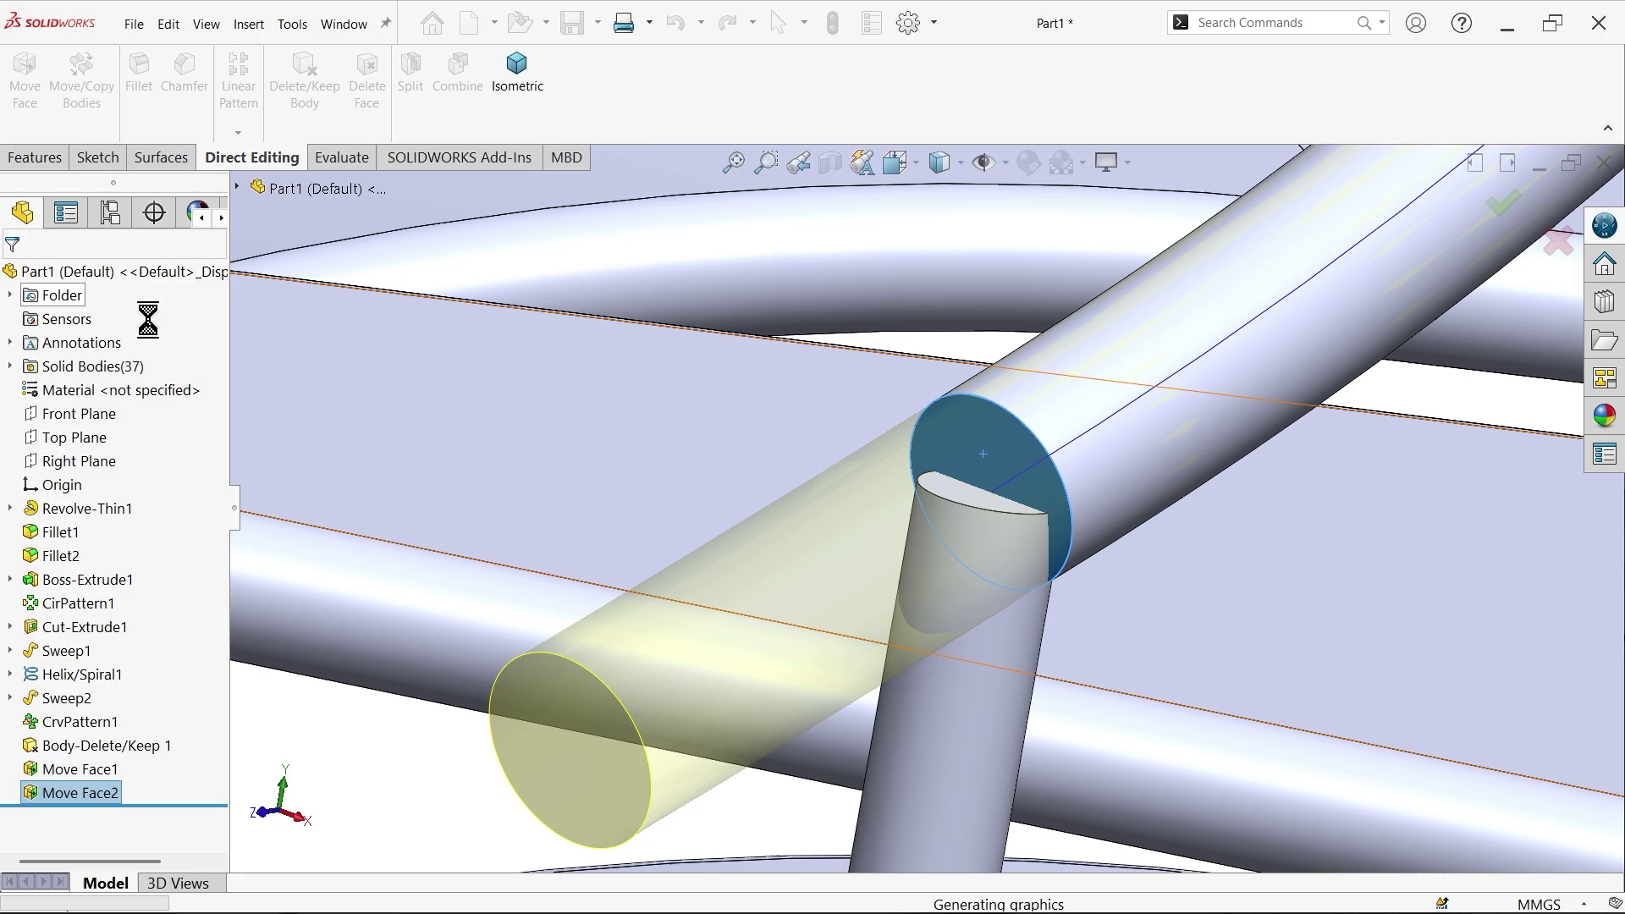
scroll(935, 526, up, 3)
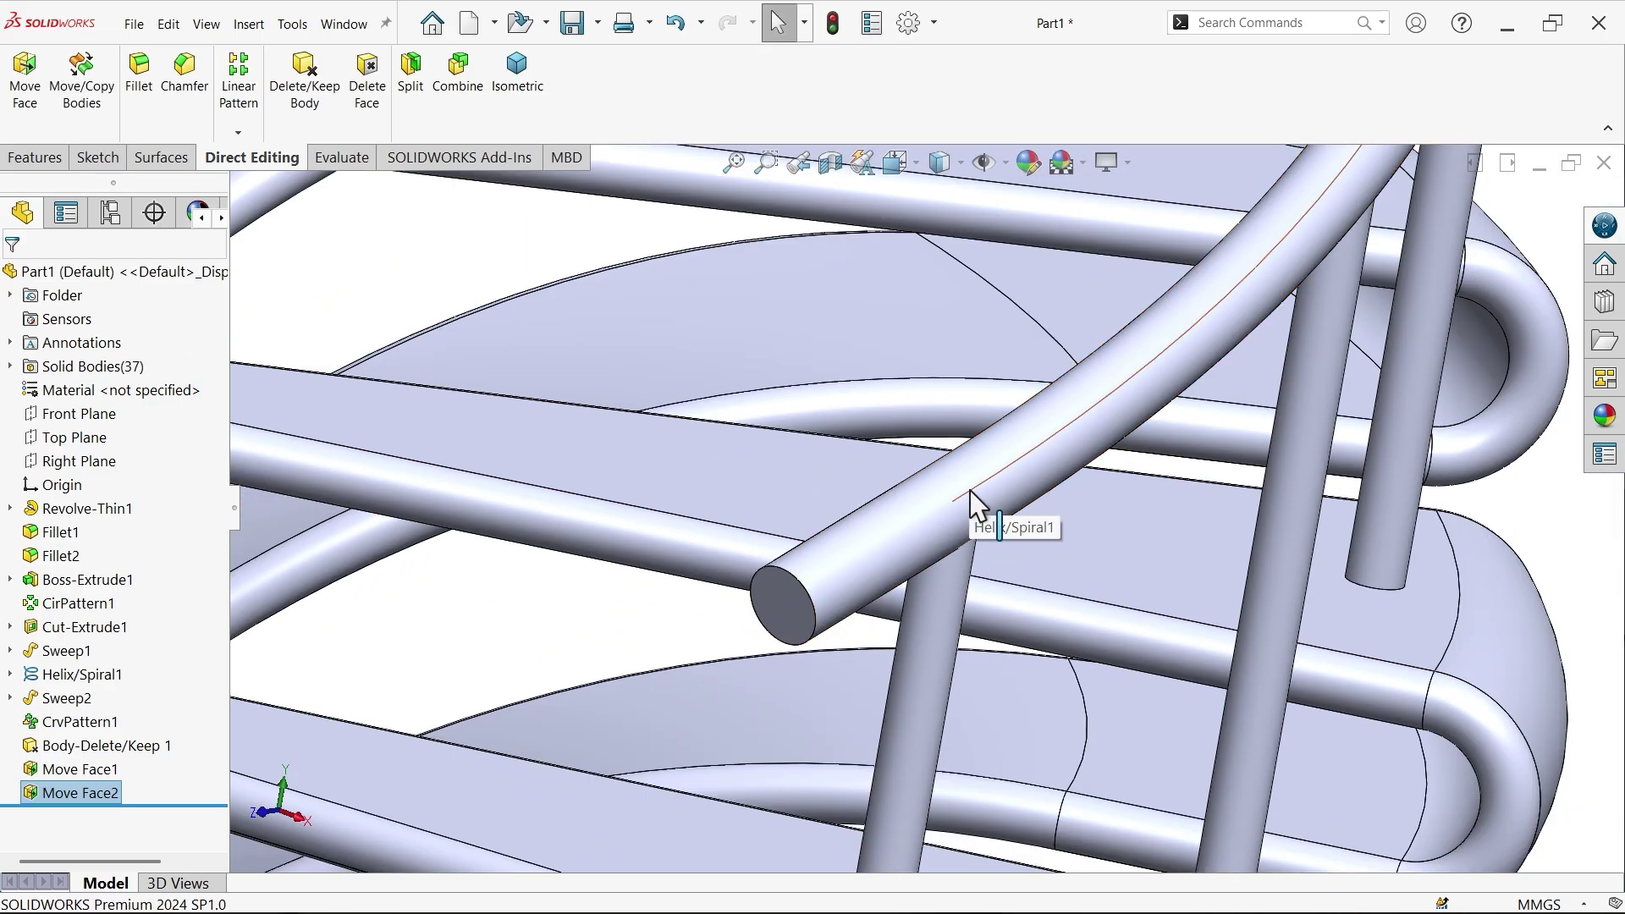
click(973, 505)
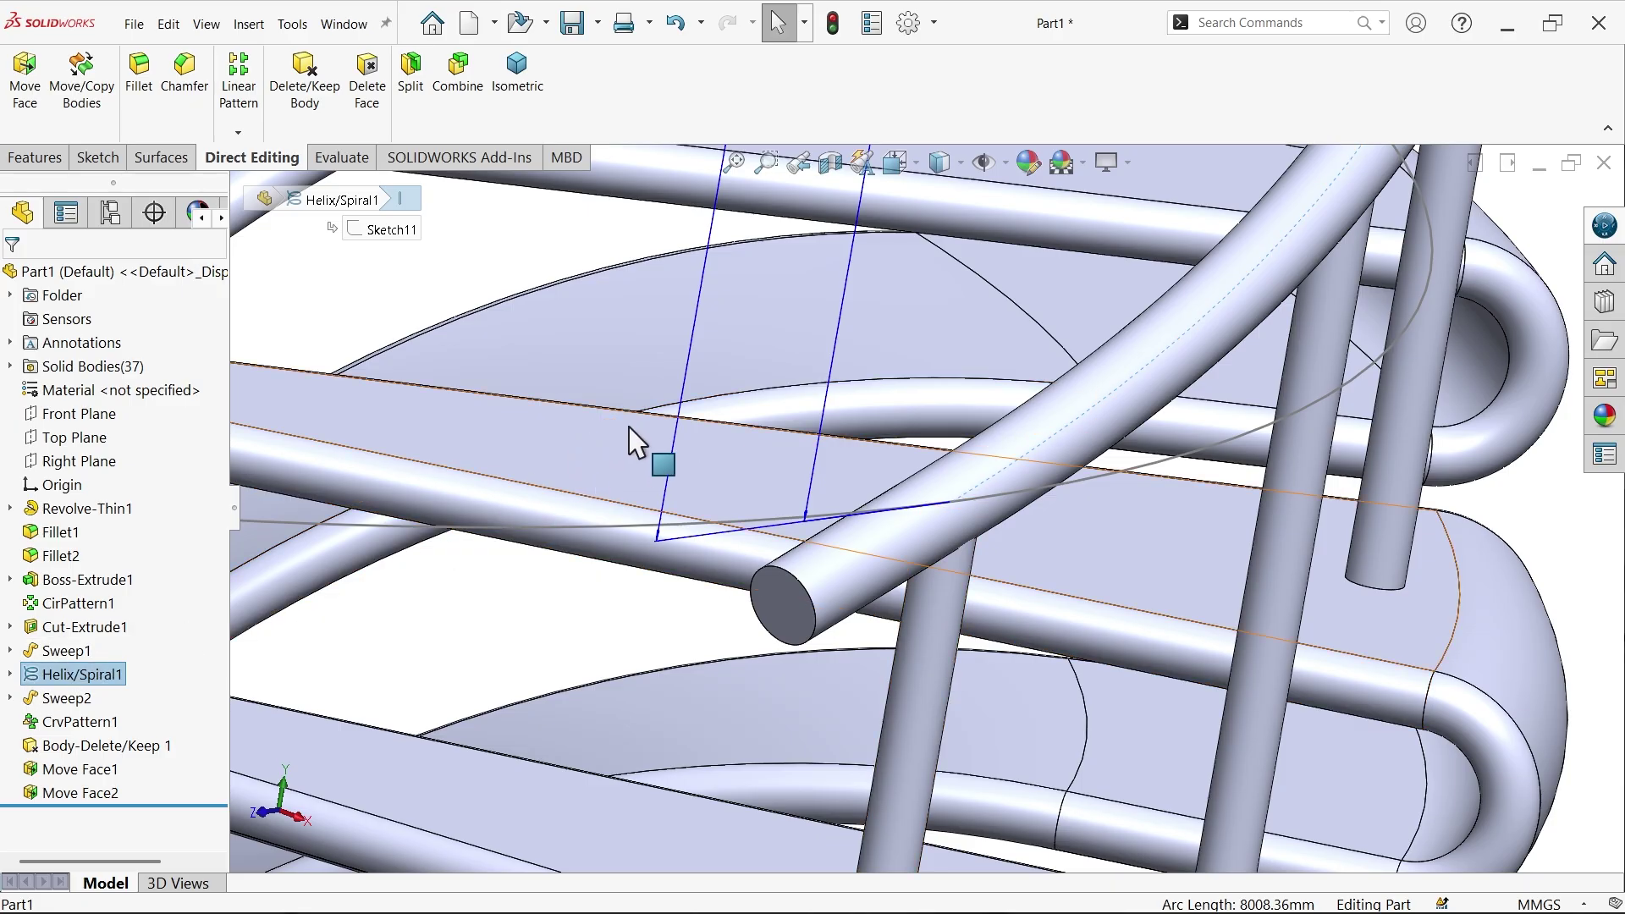
click(542, 607)
scroll(544, 597, up, 10)
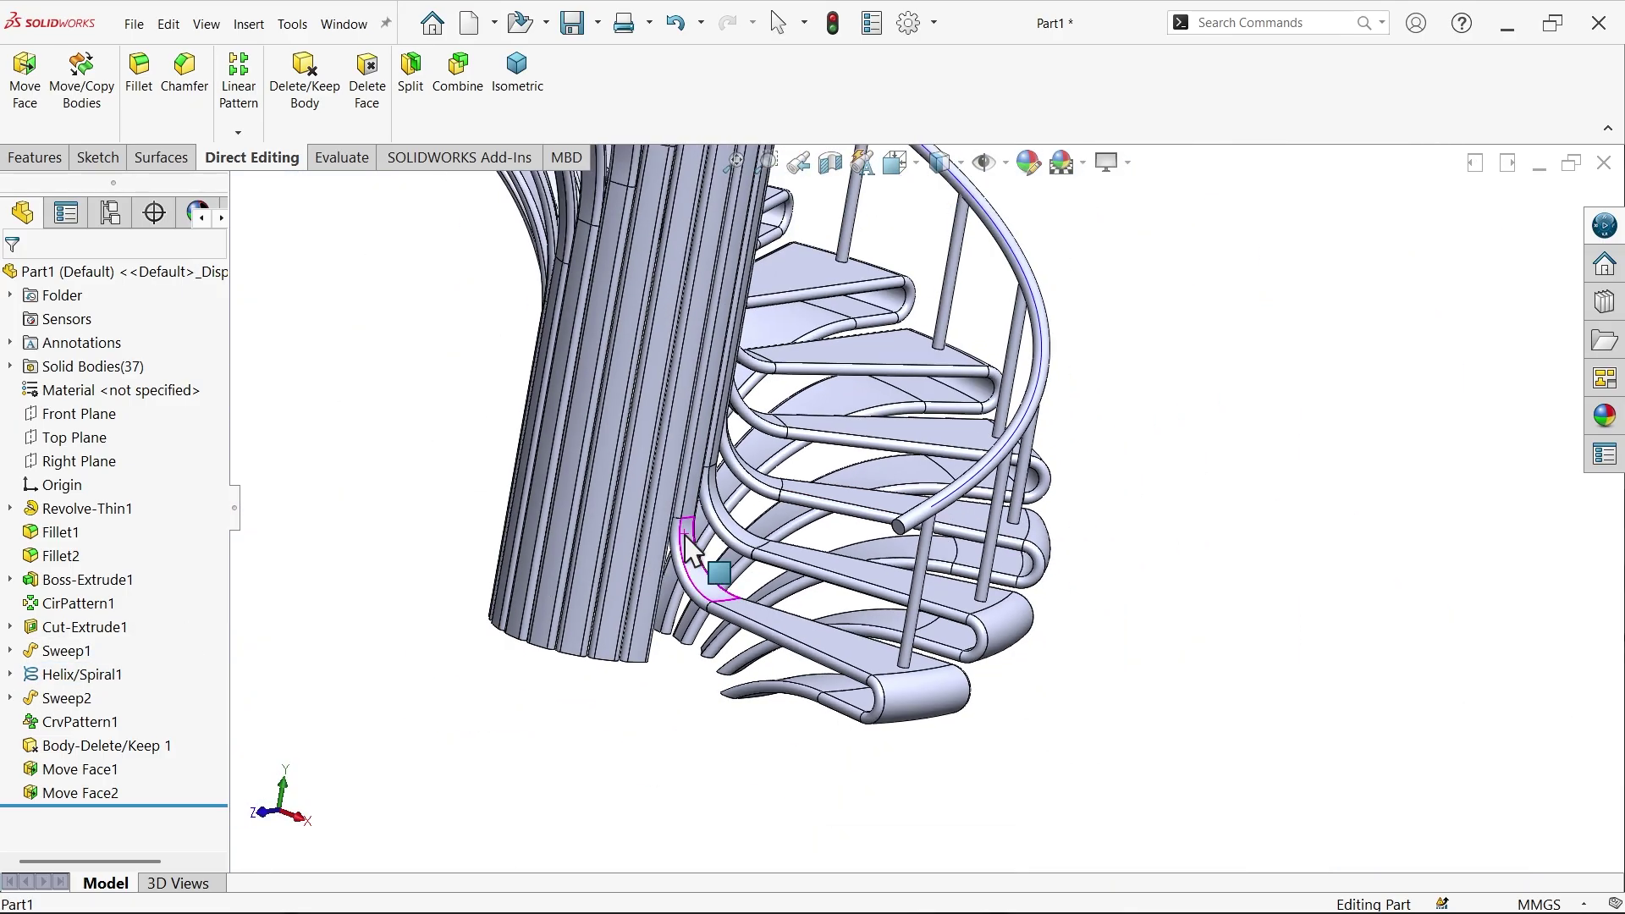
middle_drag(694, 550, 677, 491)
scroll(711, 643, down, 10)
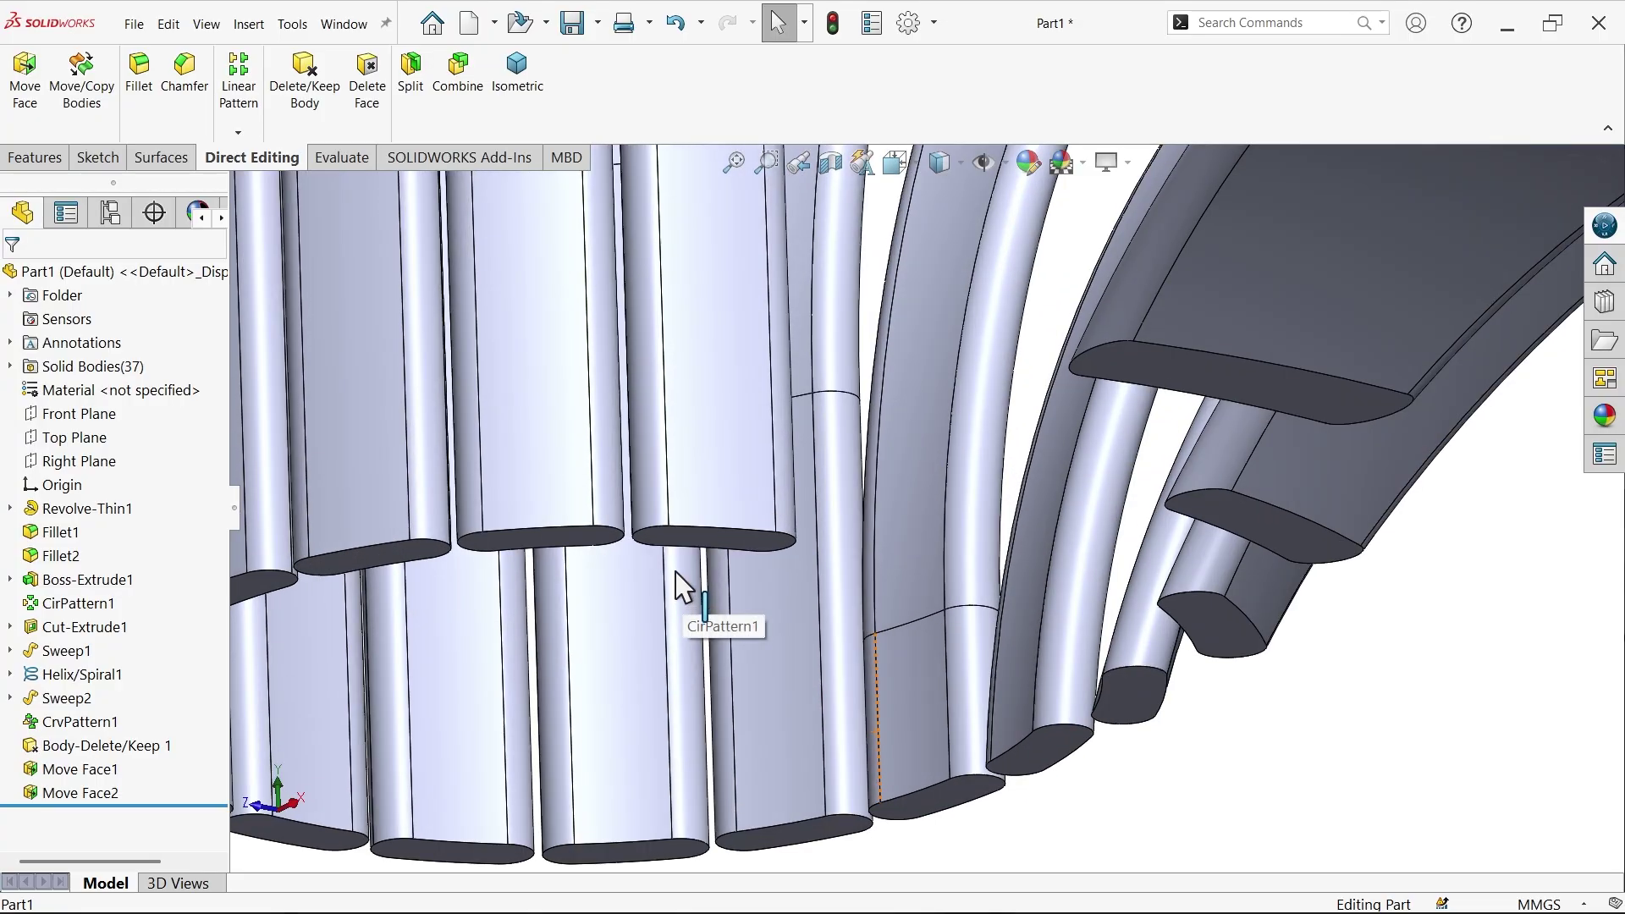
click(708, 538)
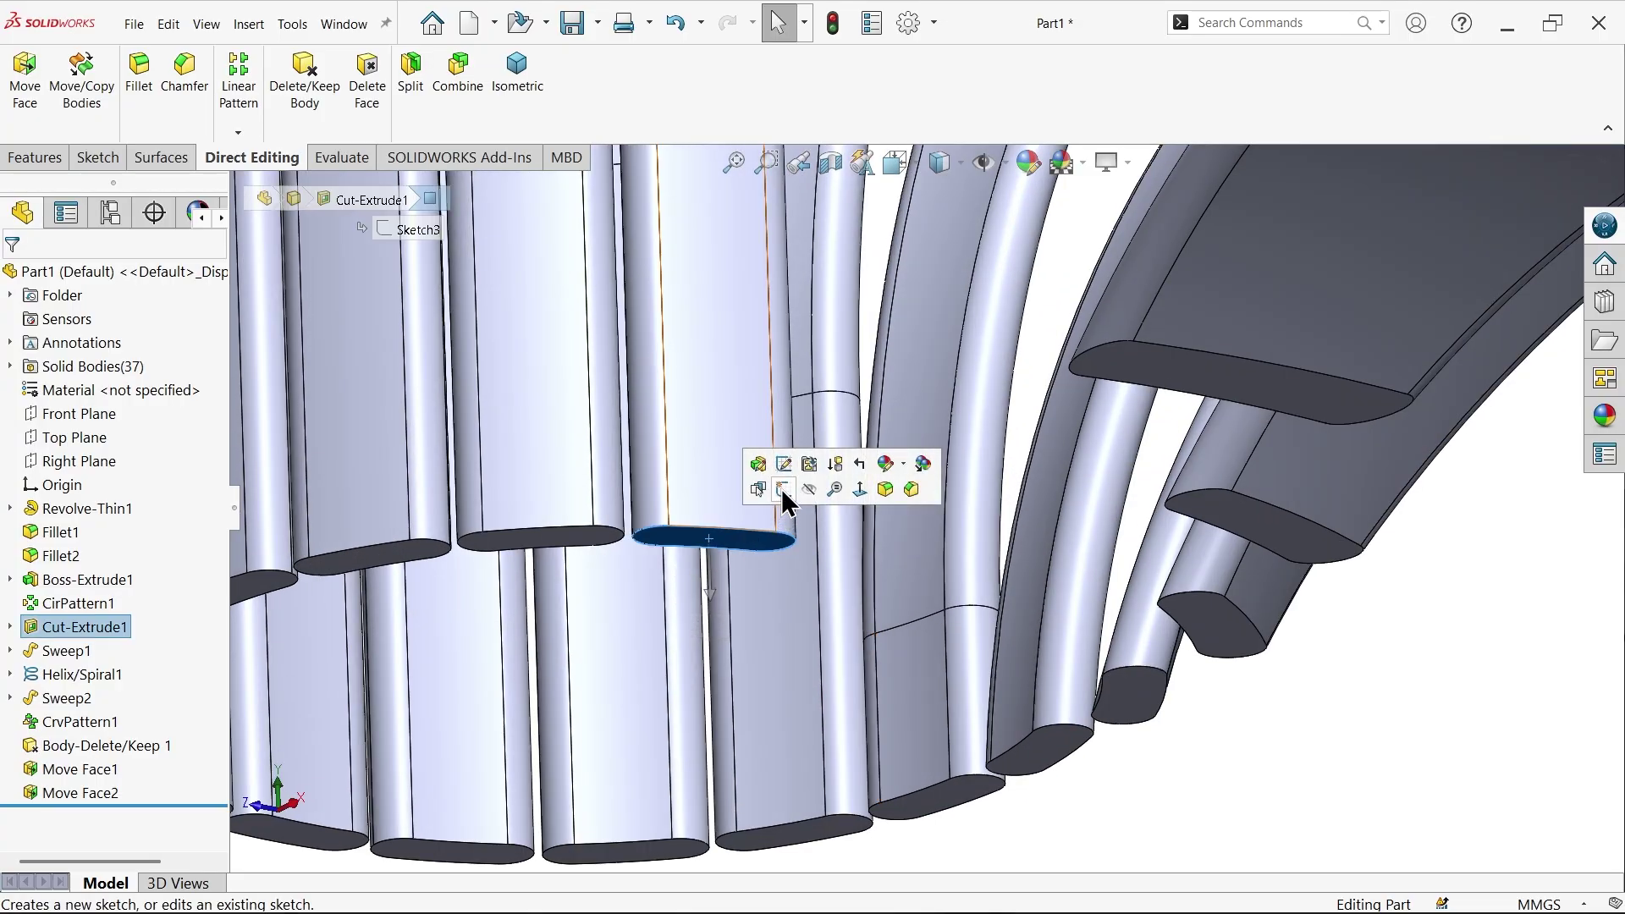
Sketch a Ø3000 mm circle centred on the origin on the column's bottom face
click(780, 489)
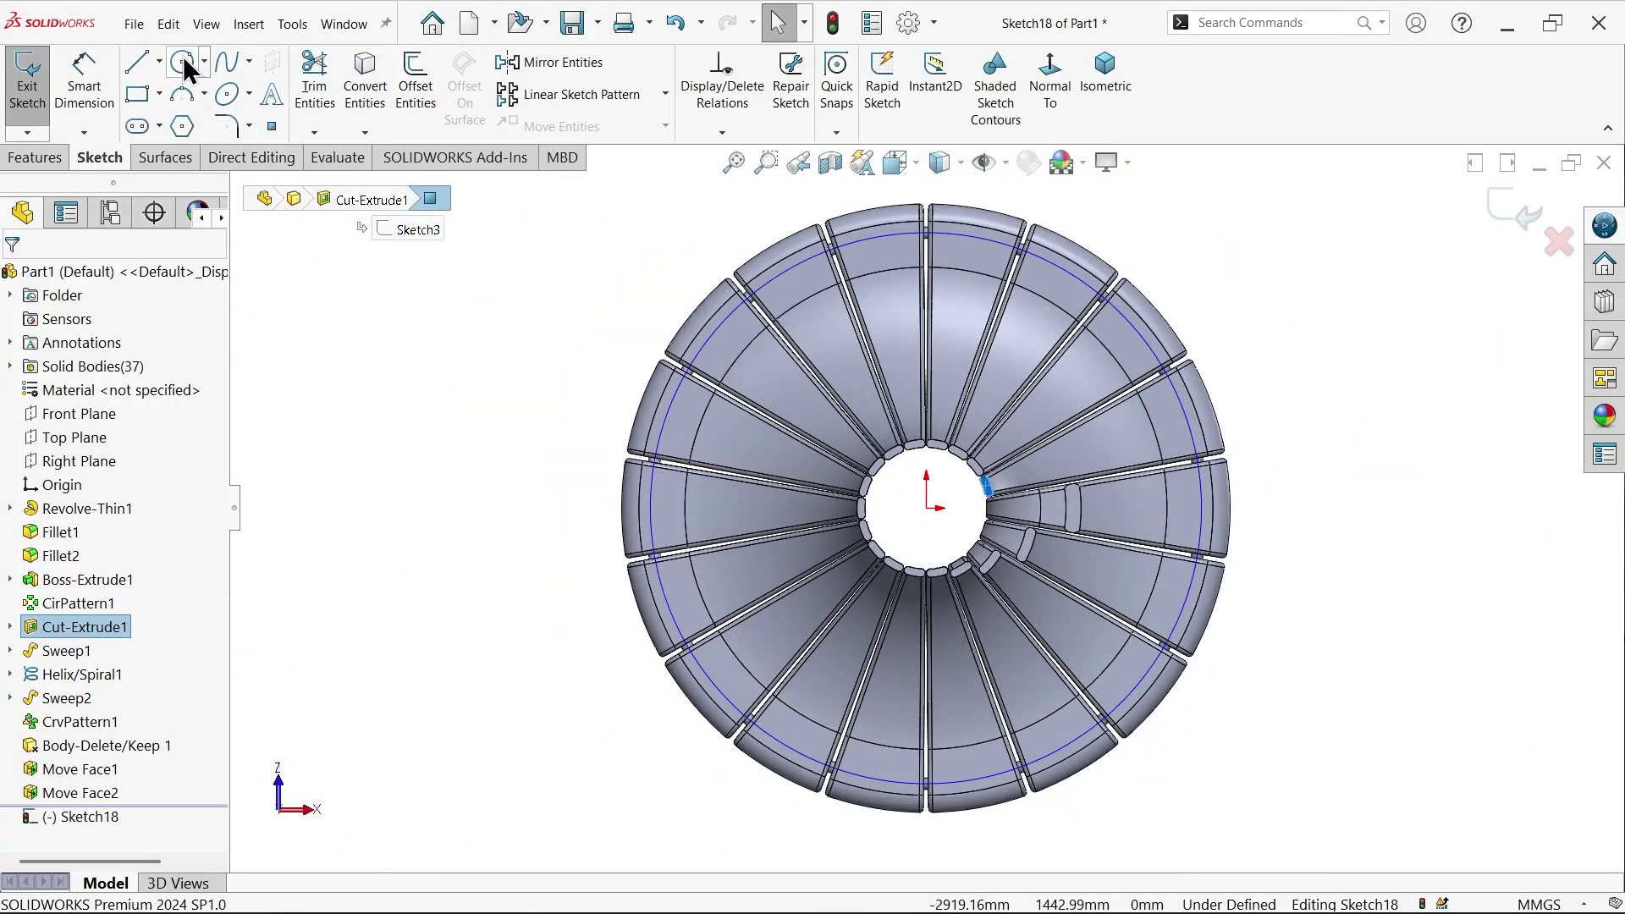
click(183, 61)
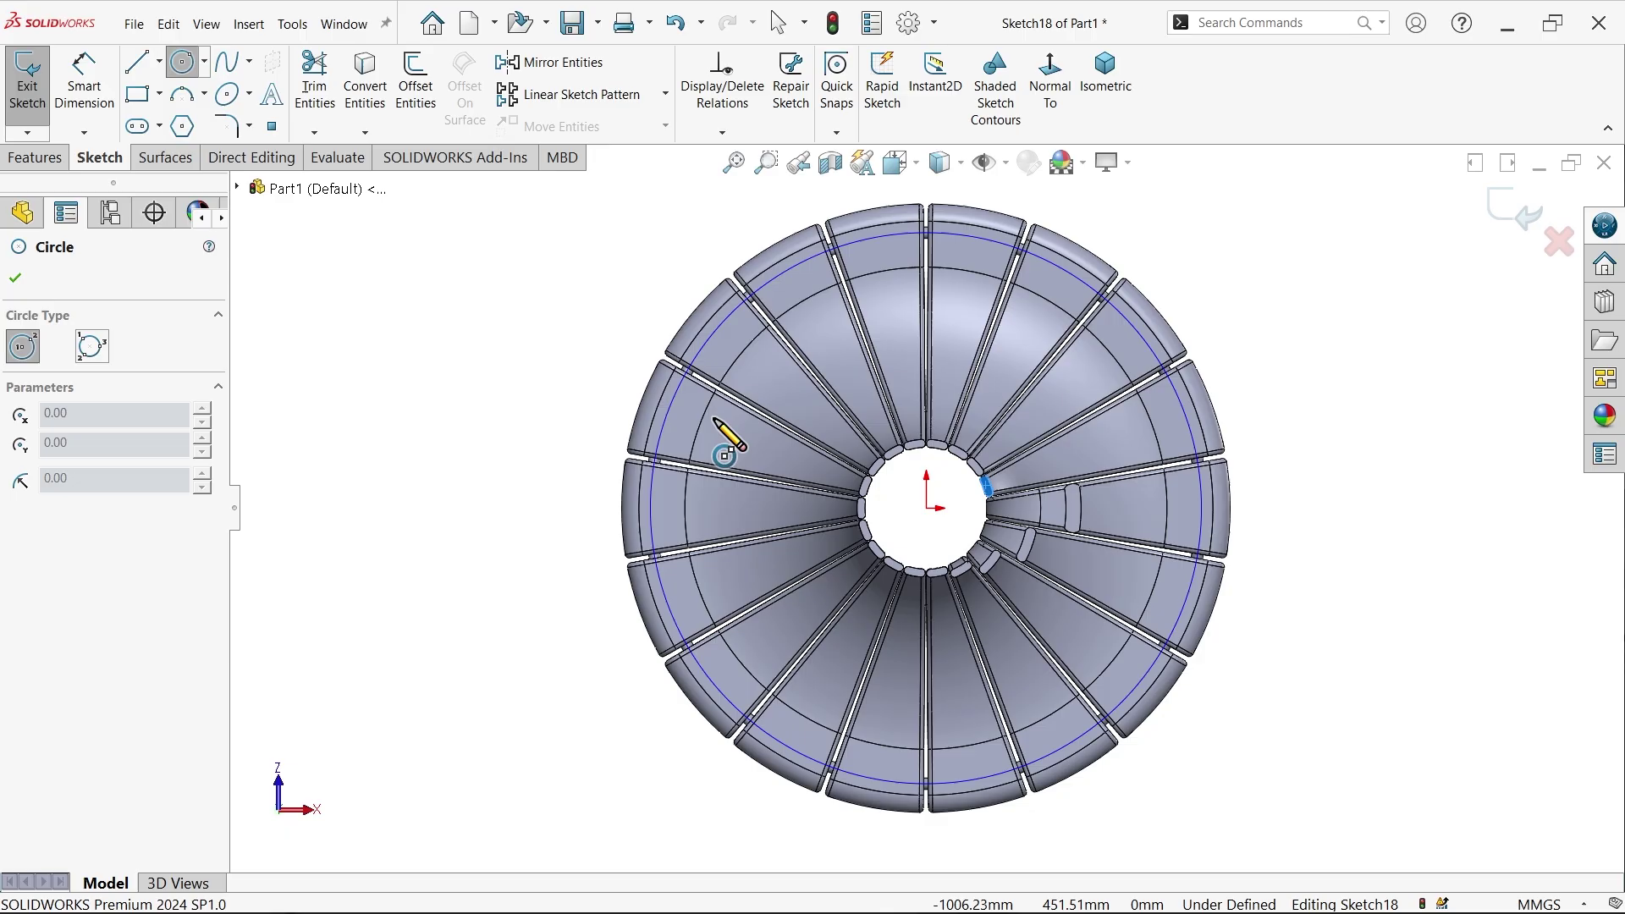
click(928, 508)
click(577, 507)
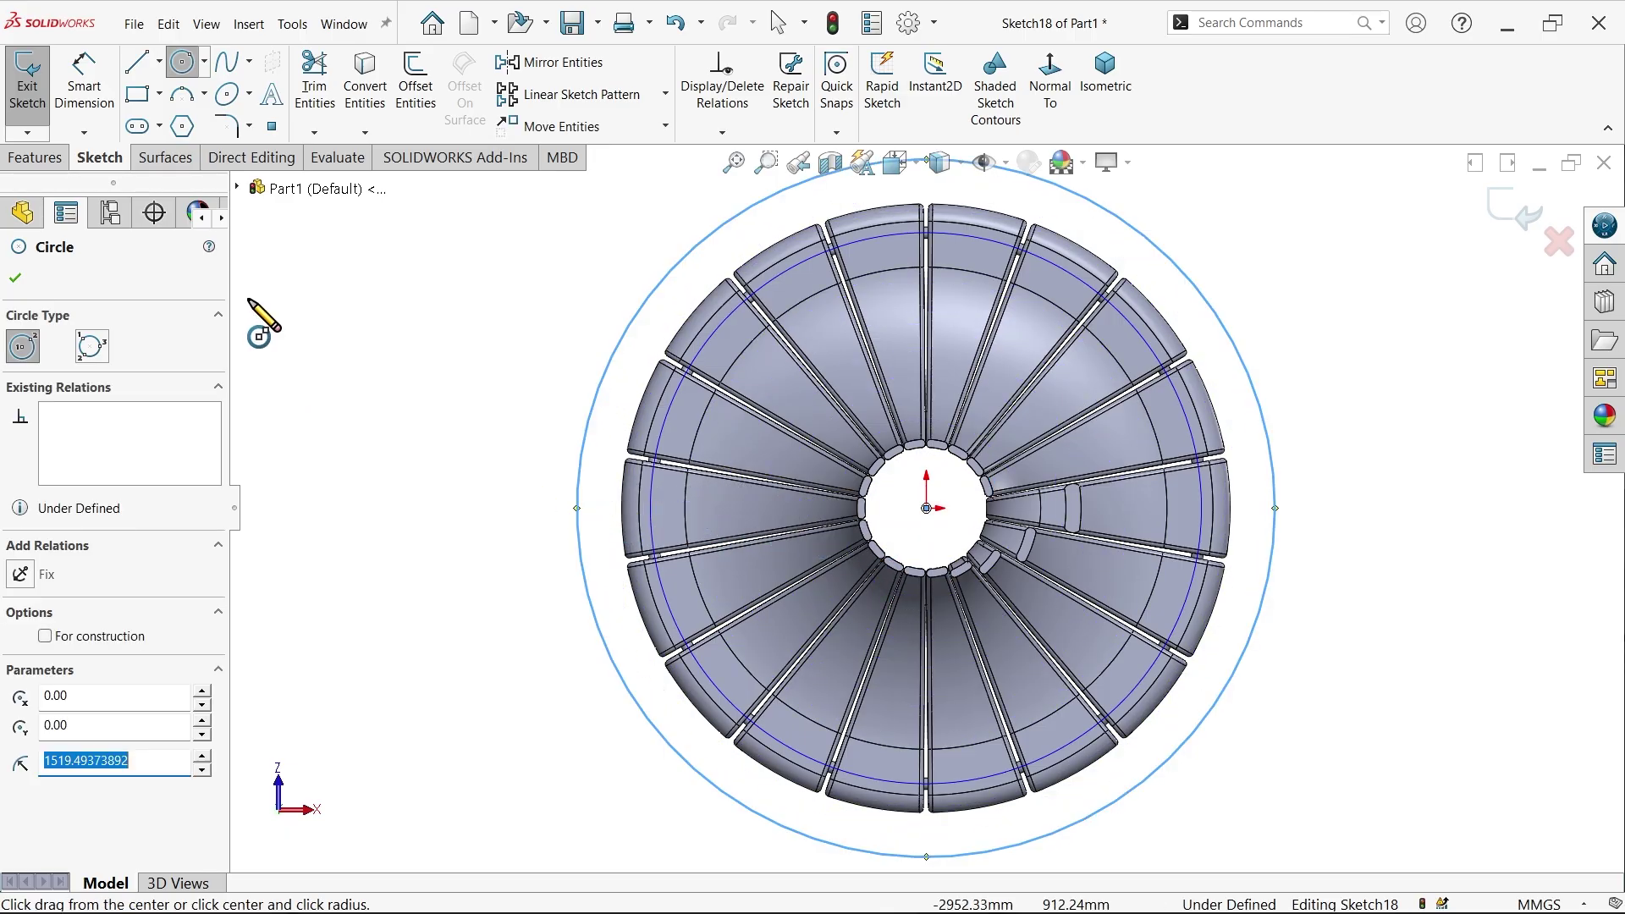
click(90, 89)
click(579, 507)
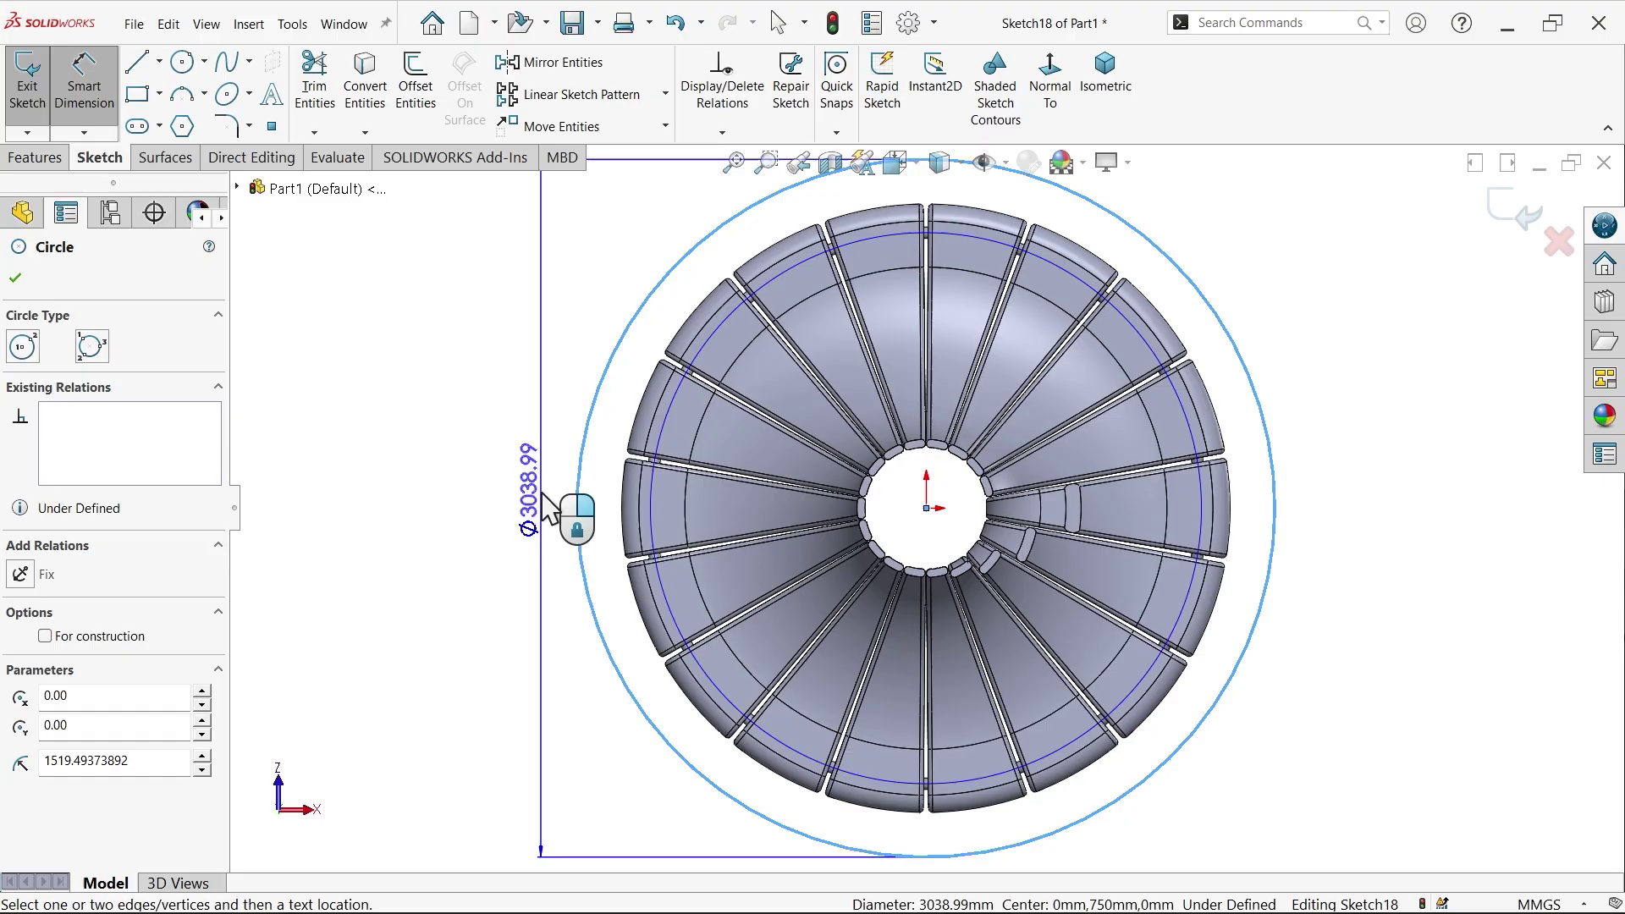
click(559, 508)
text(300)
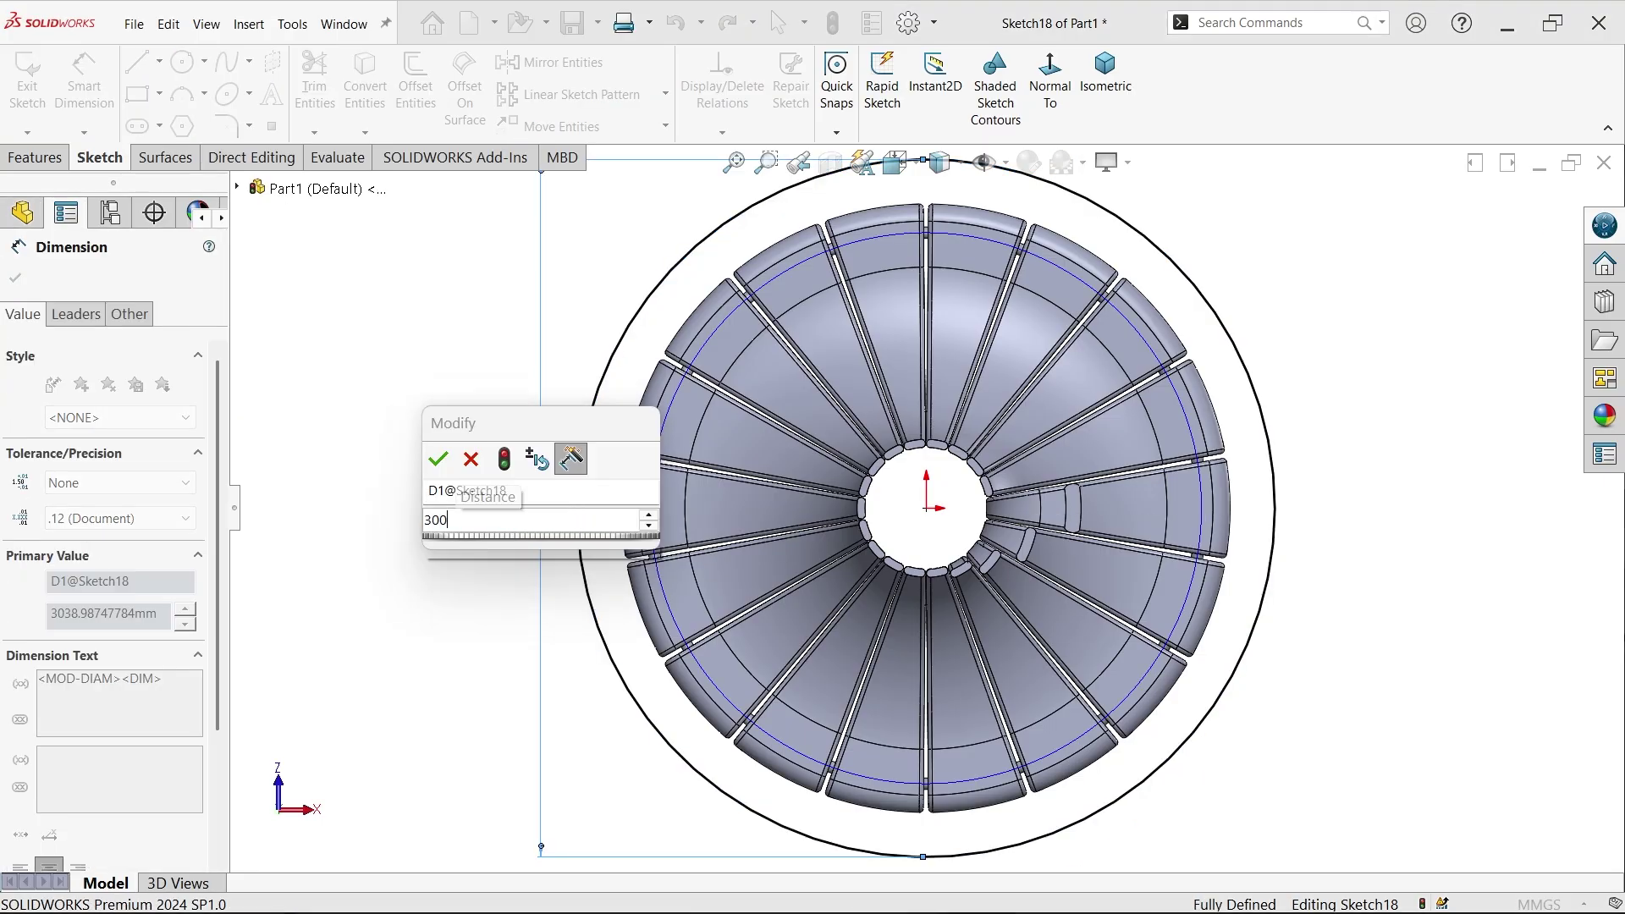
text(0)
key(Return)
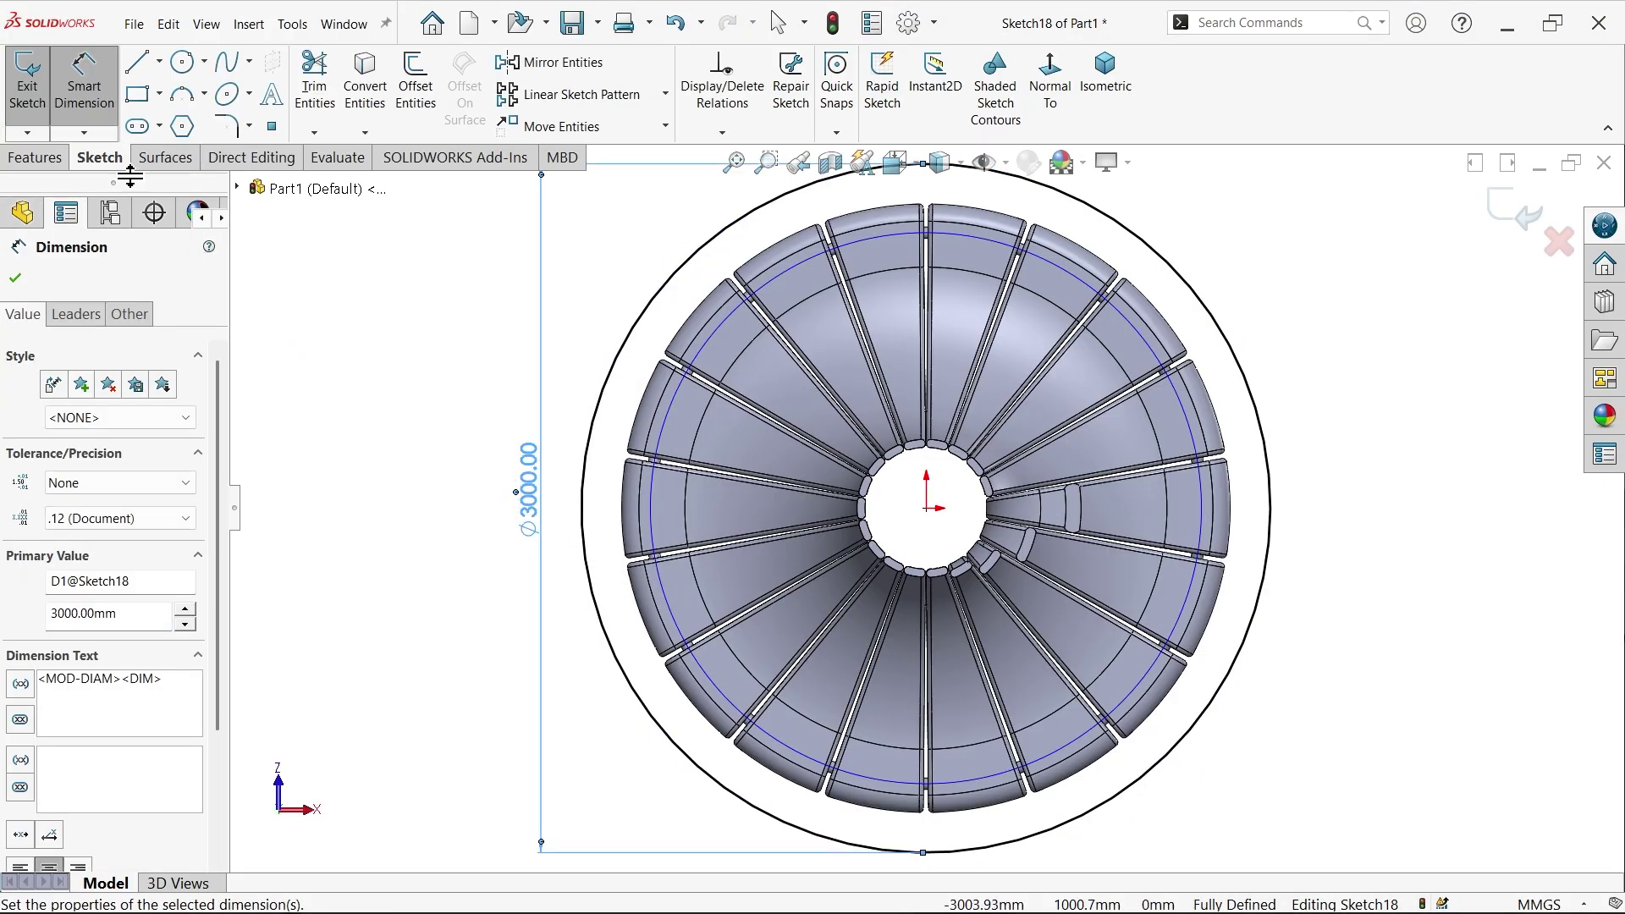
Extrude the circle 100 mm as a separate, unmerged base disc
click(47, 159)
click(38, 85)
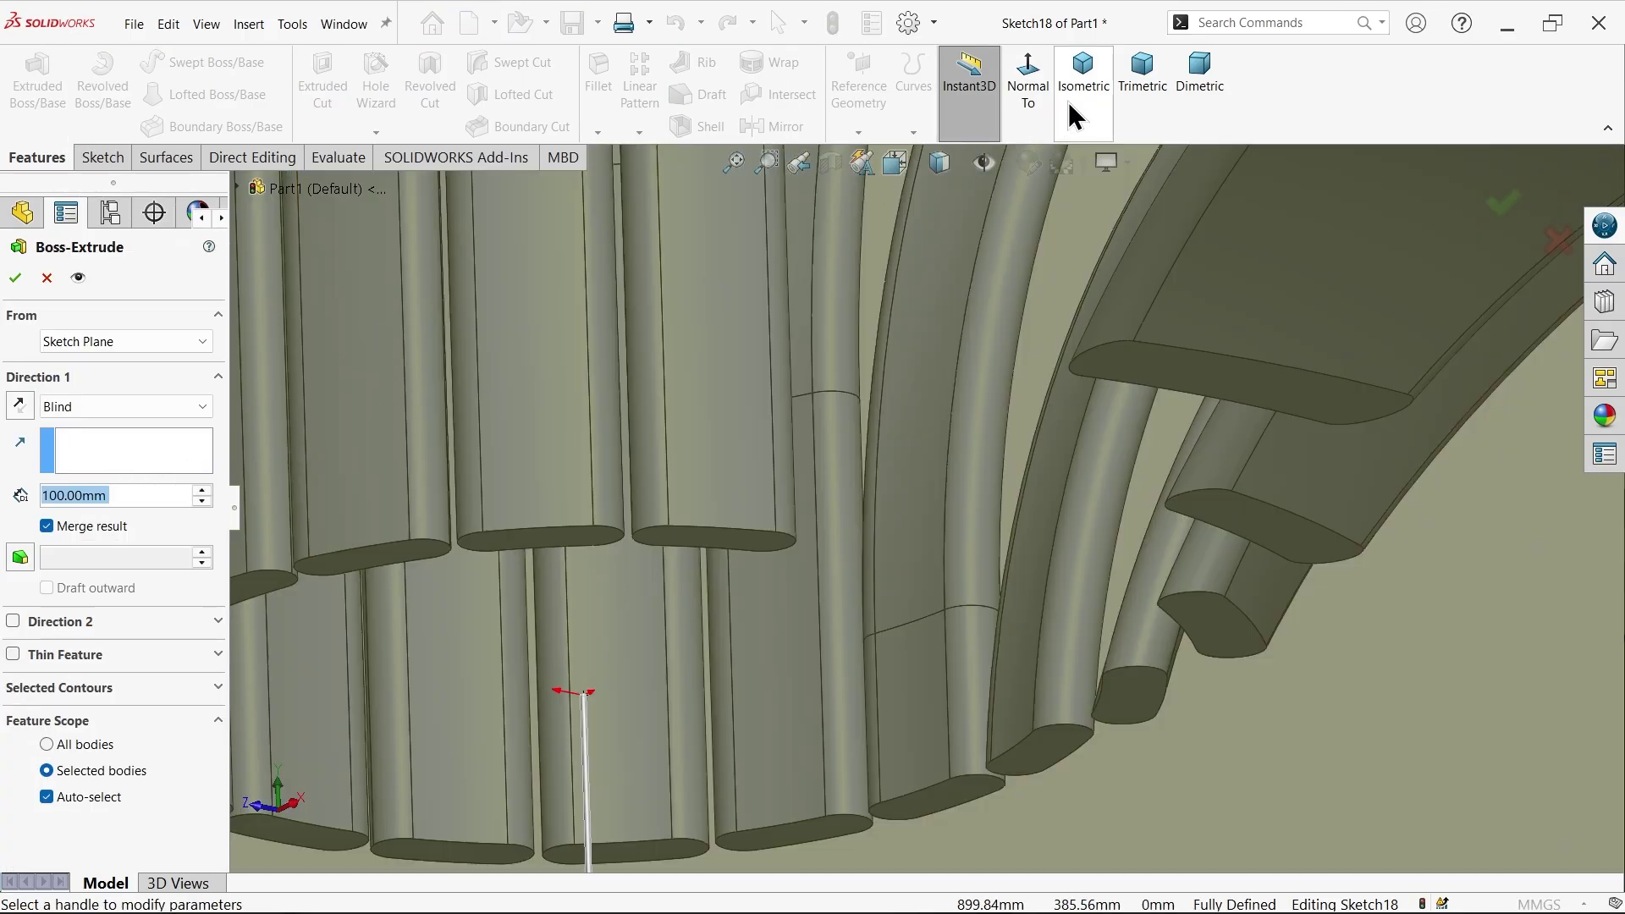
click(1070, 106)
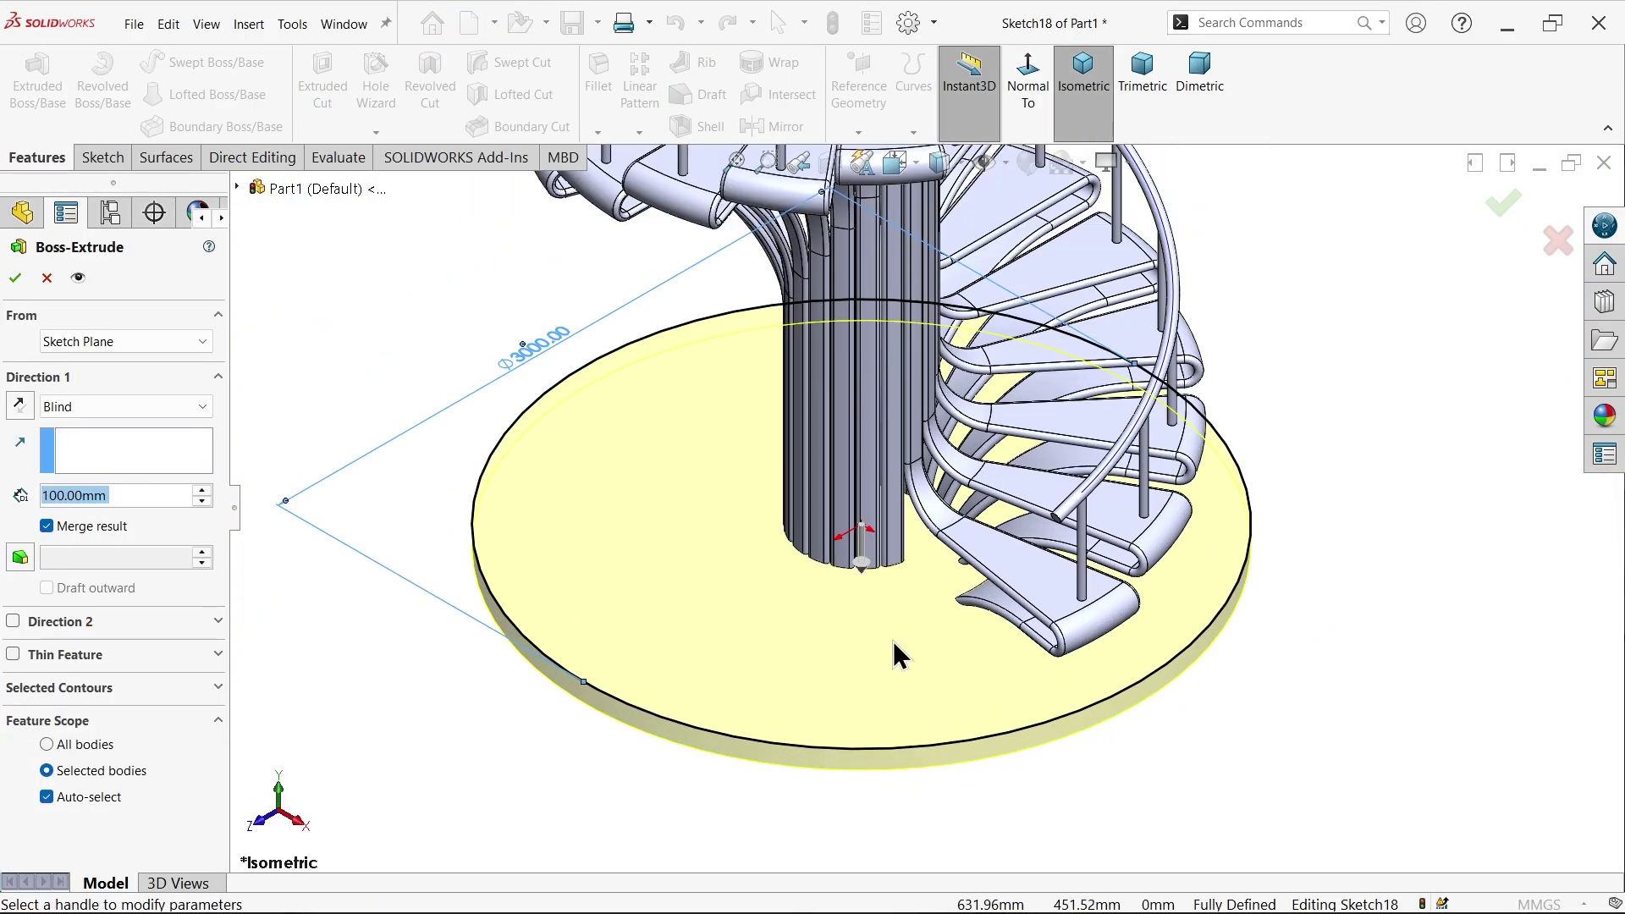
scroll(892, 641, down, 2)
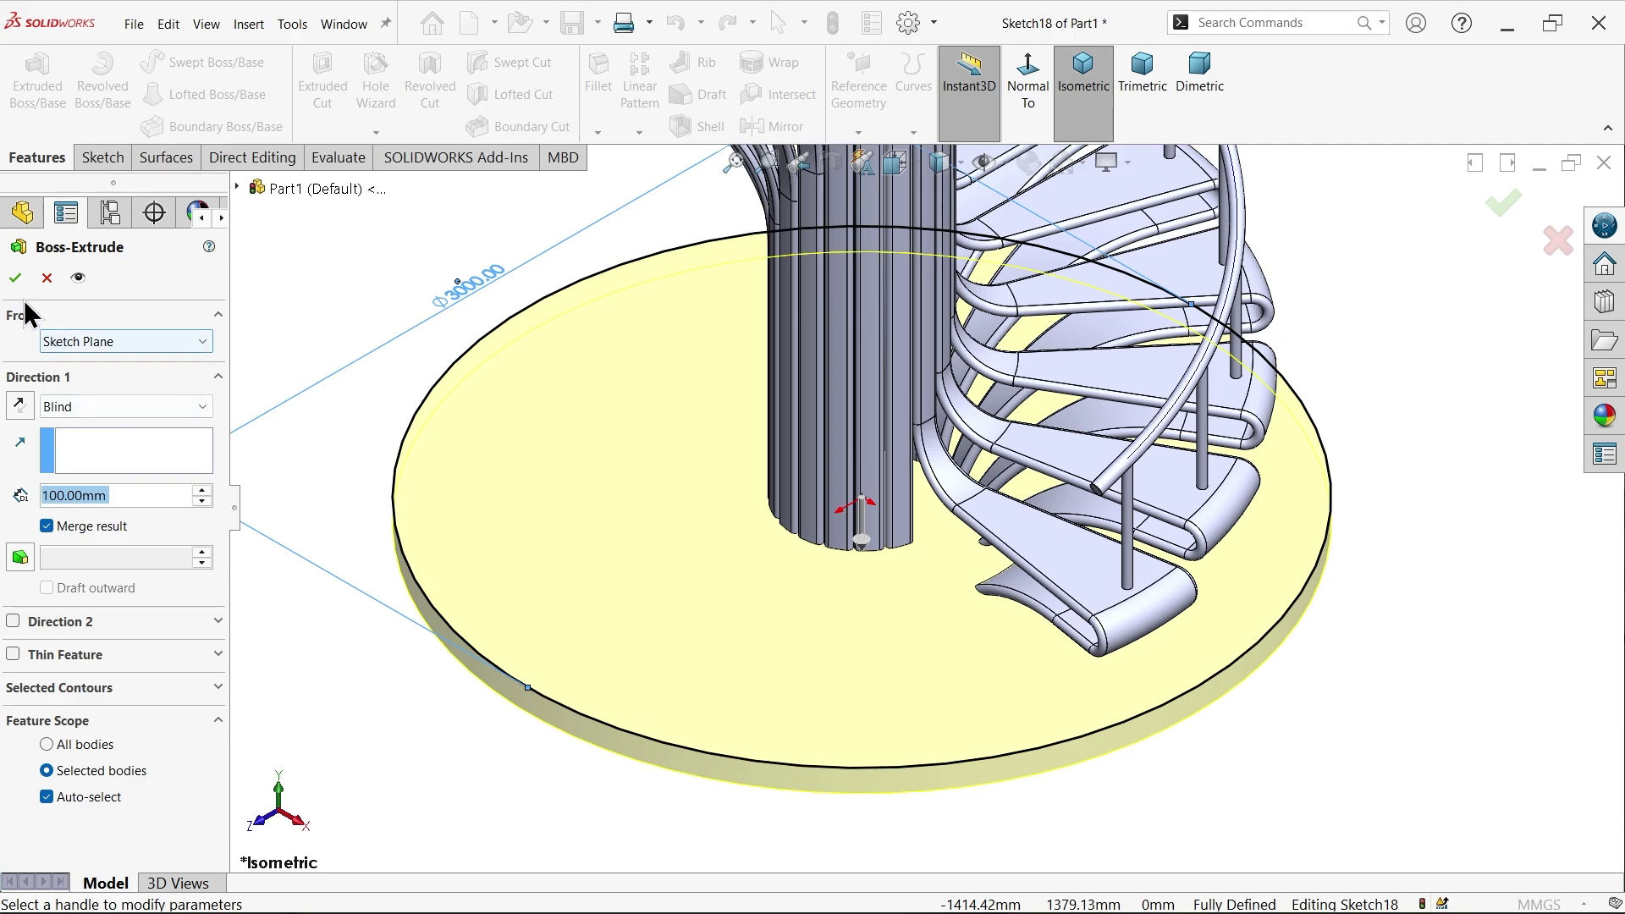
click(46, 527)
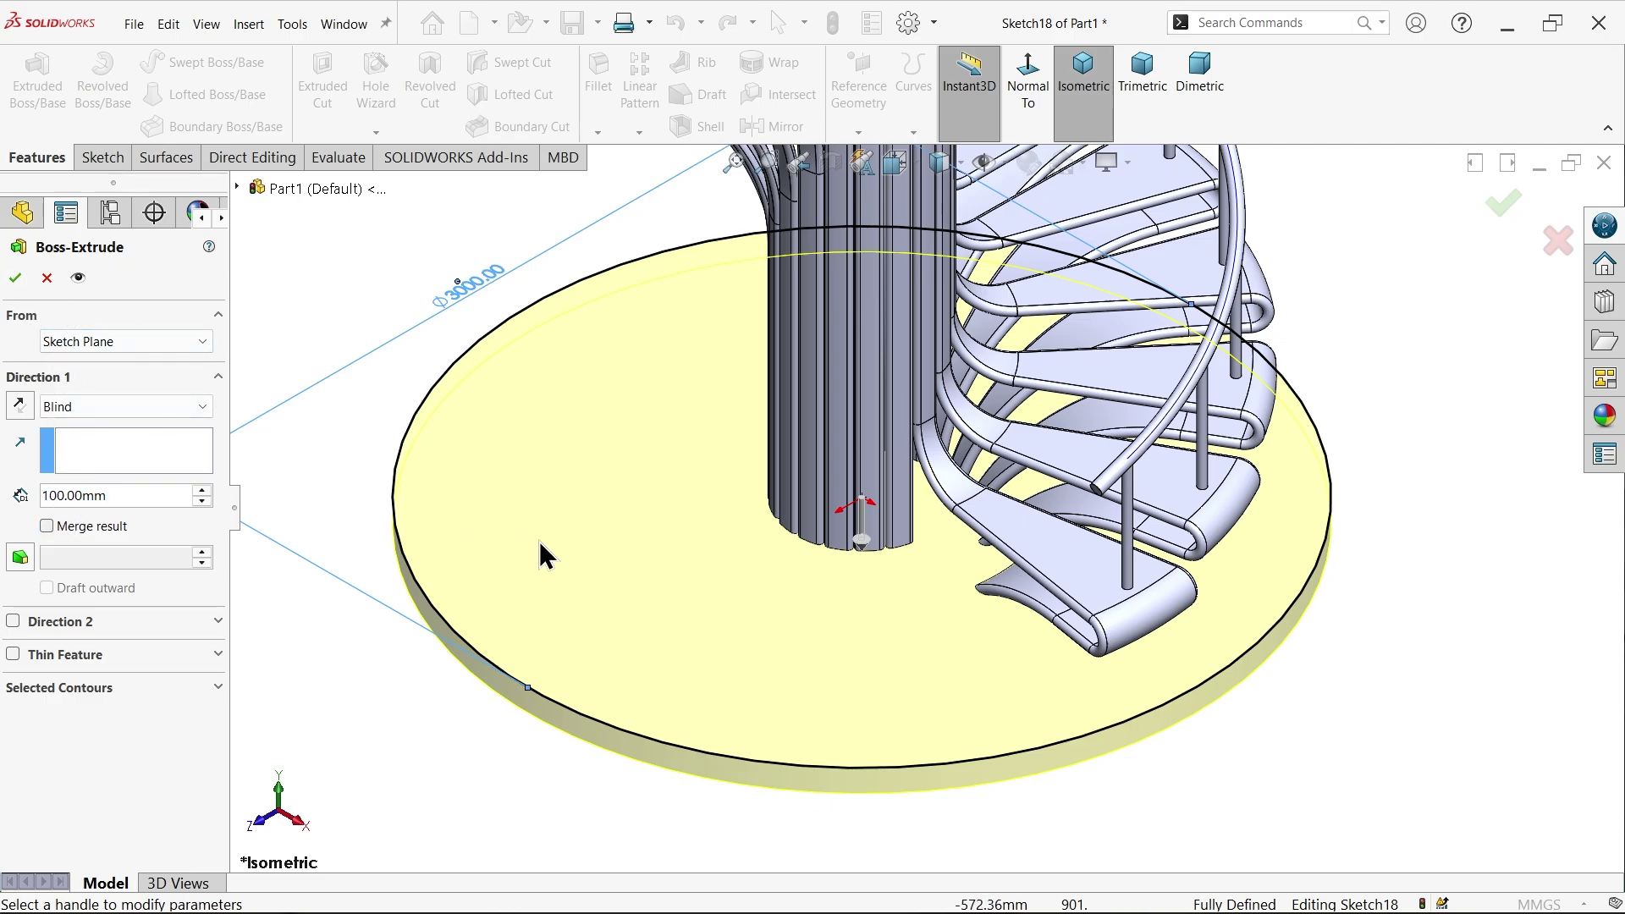
click(15, 279)
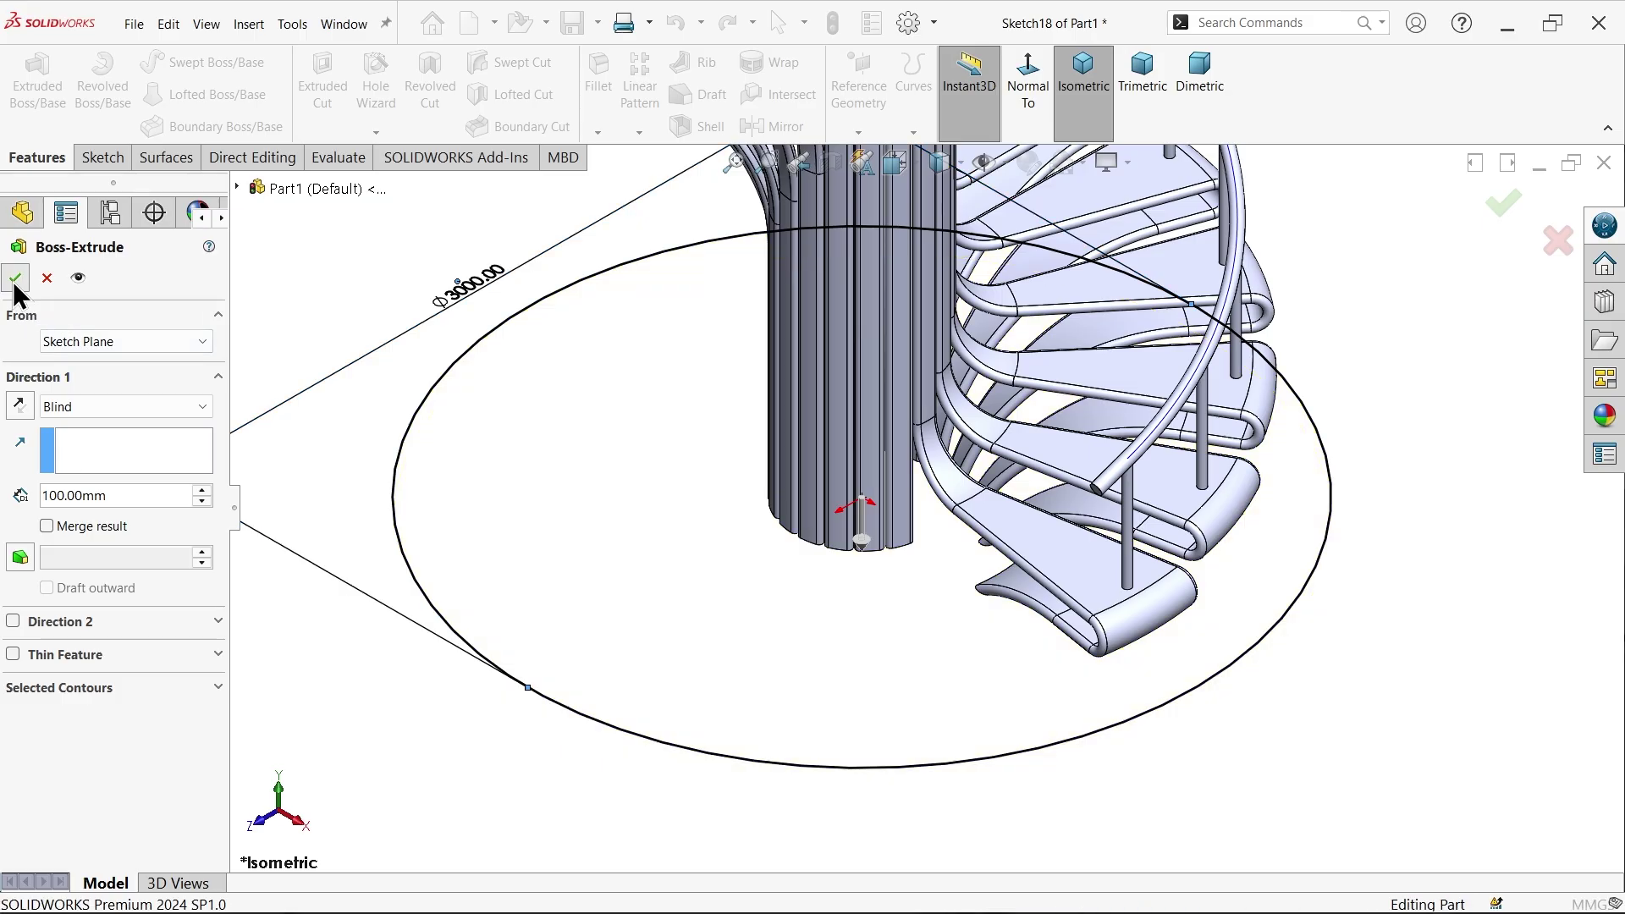
click(1498, 493)
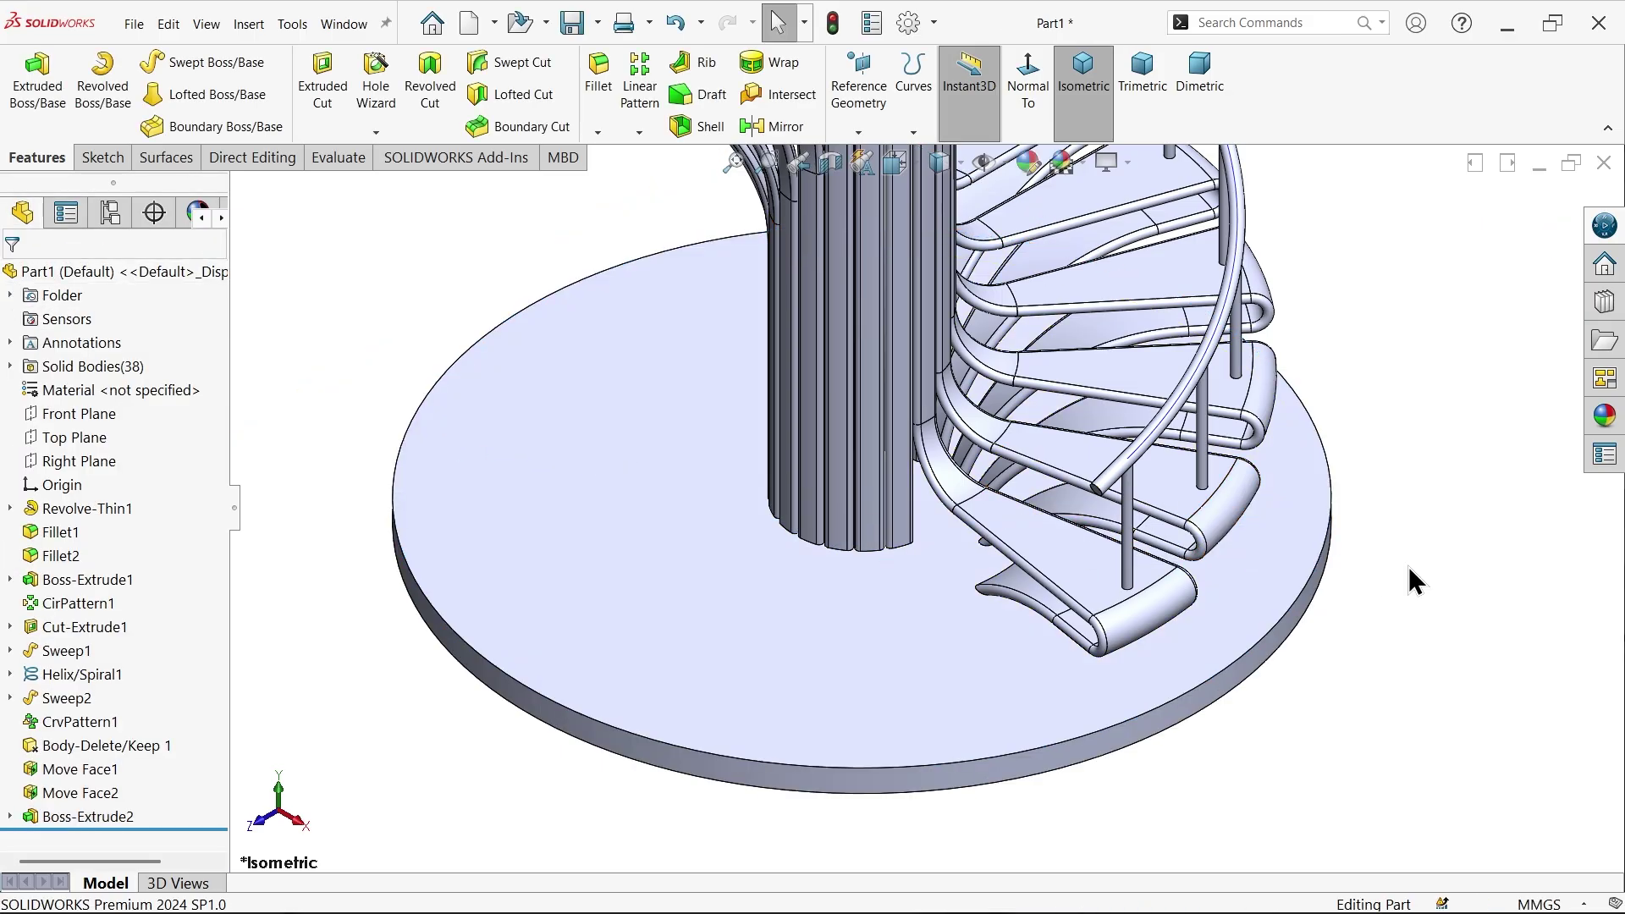
Show the helix curve and fit the whole staircase in view
scroll(1114, 475, down, 3)
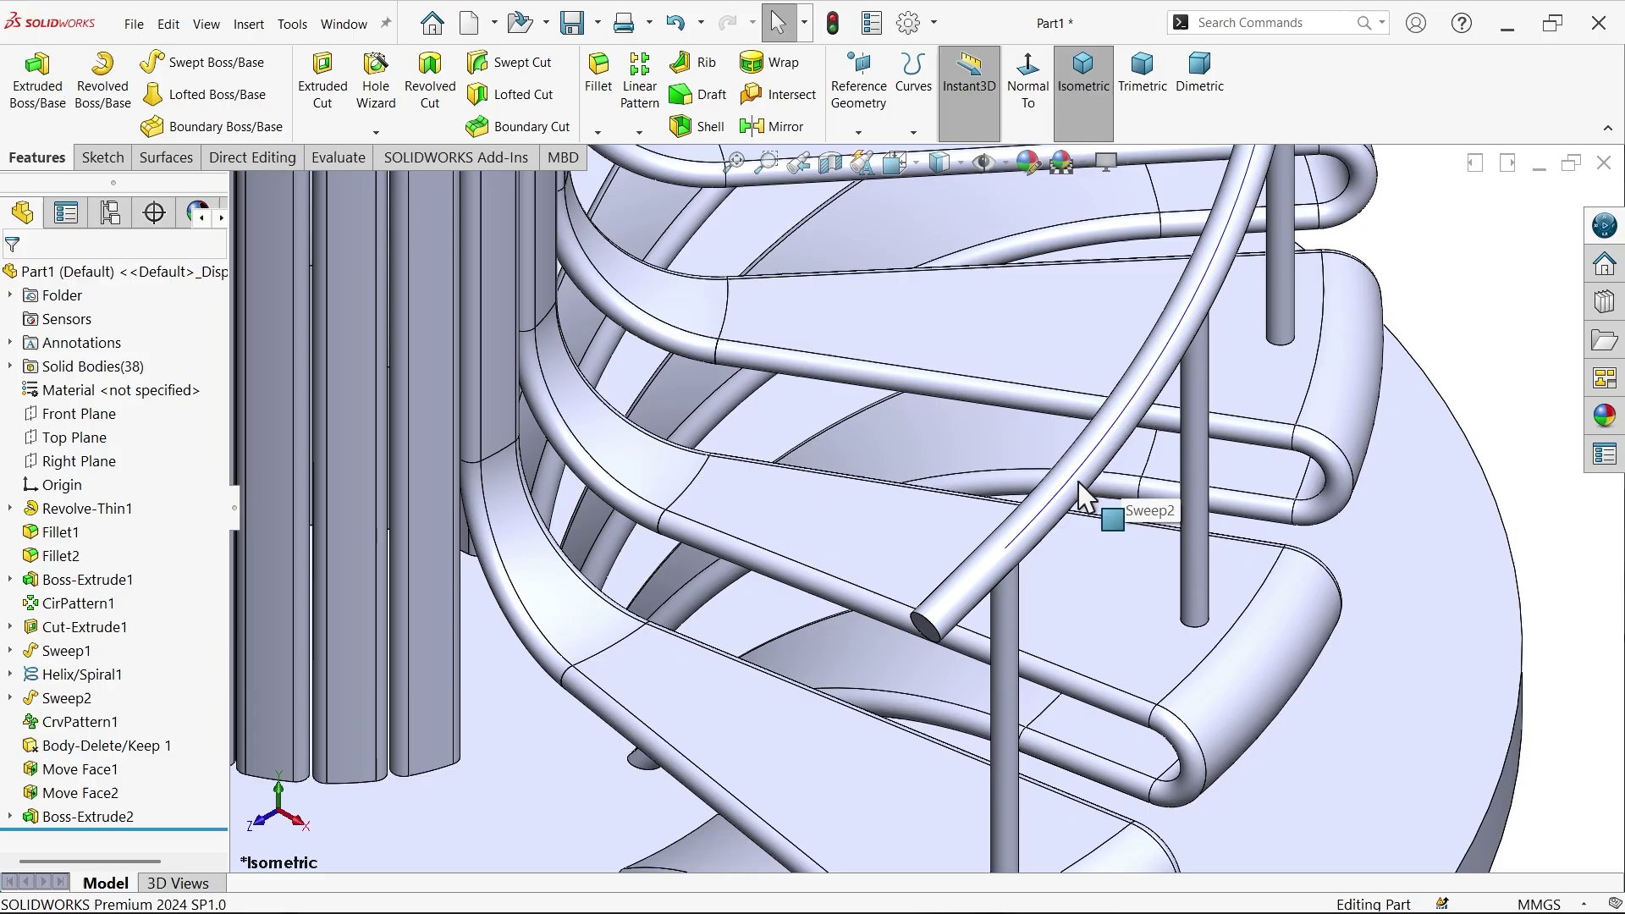
click(1090, 472)
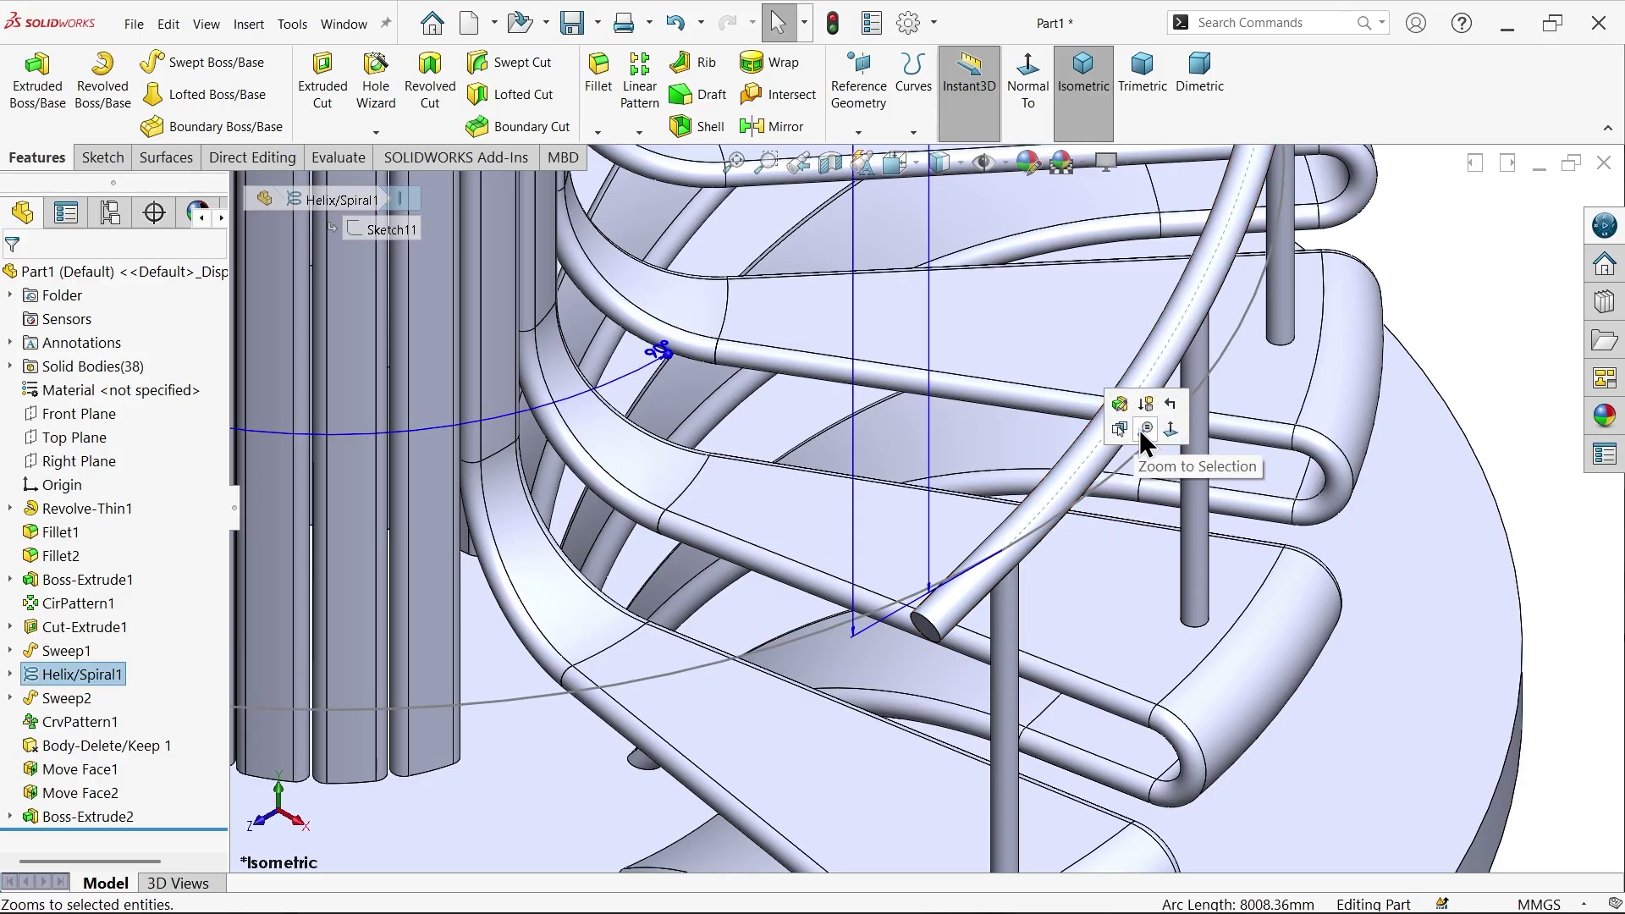
right_click(36, 677)
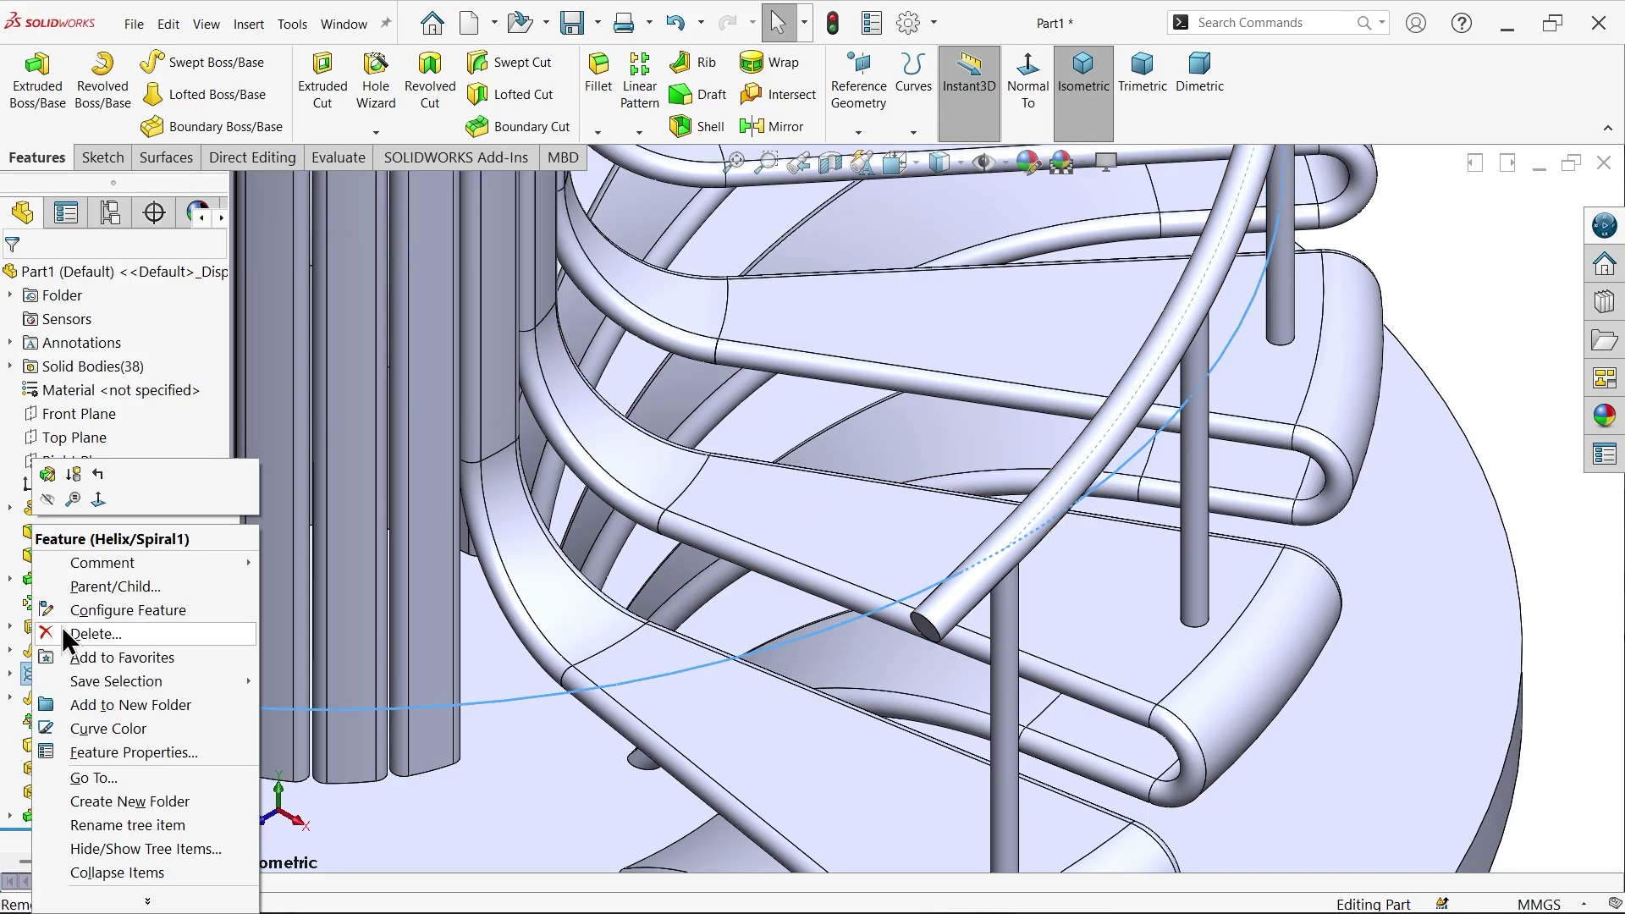
click(45, 499)
key(Escape)
key(f)
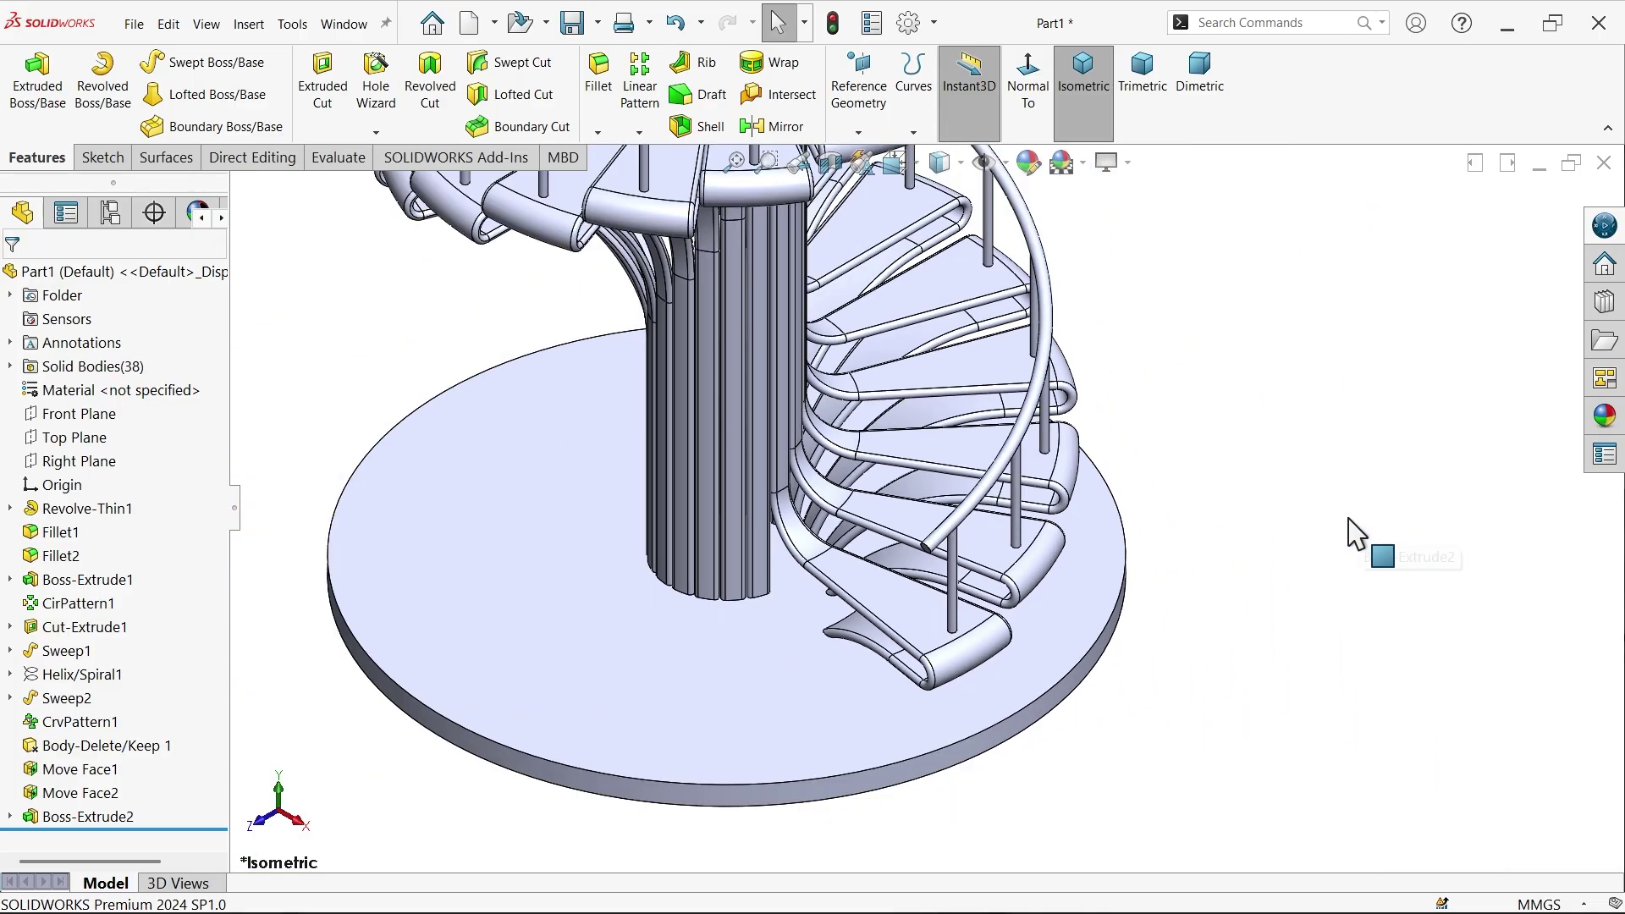
key(z)
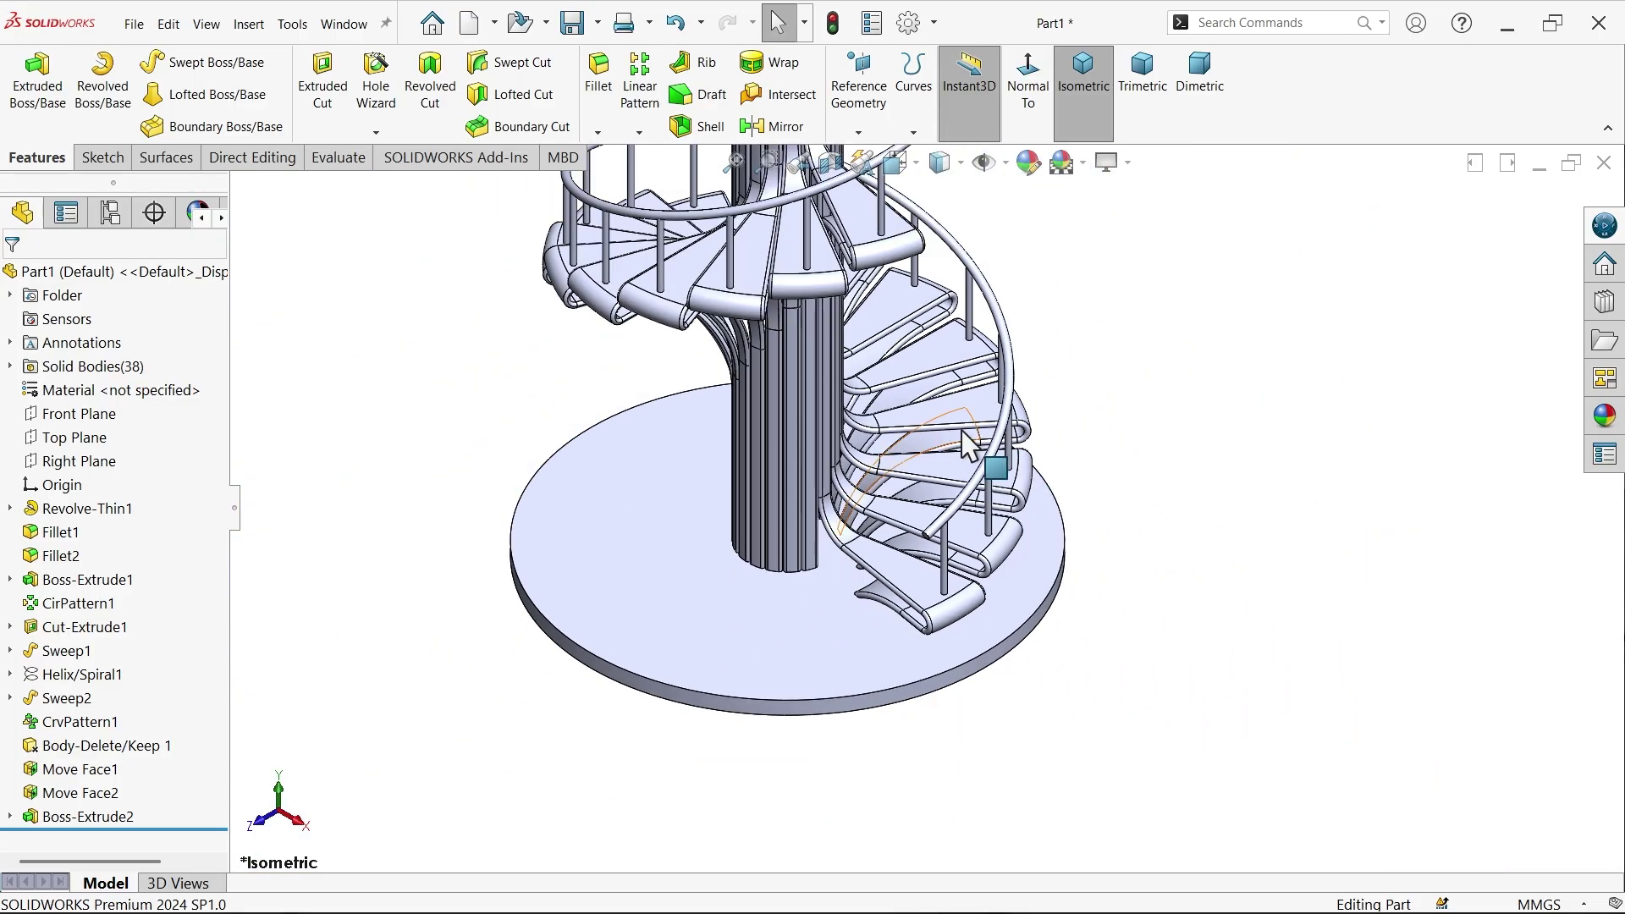
scroll(964, 440, up, 1)
scroll(881, 348, down, 10)
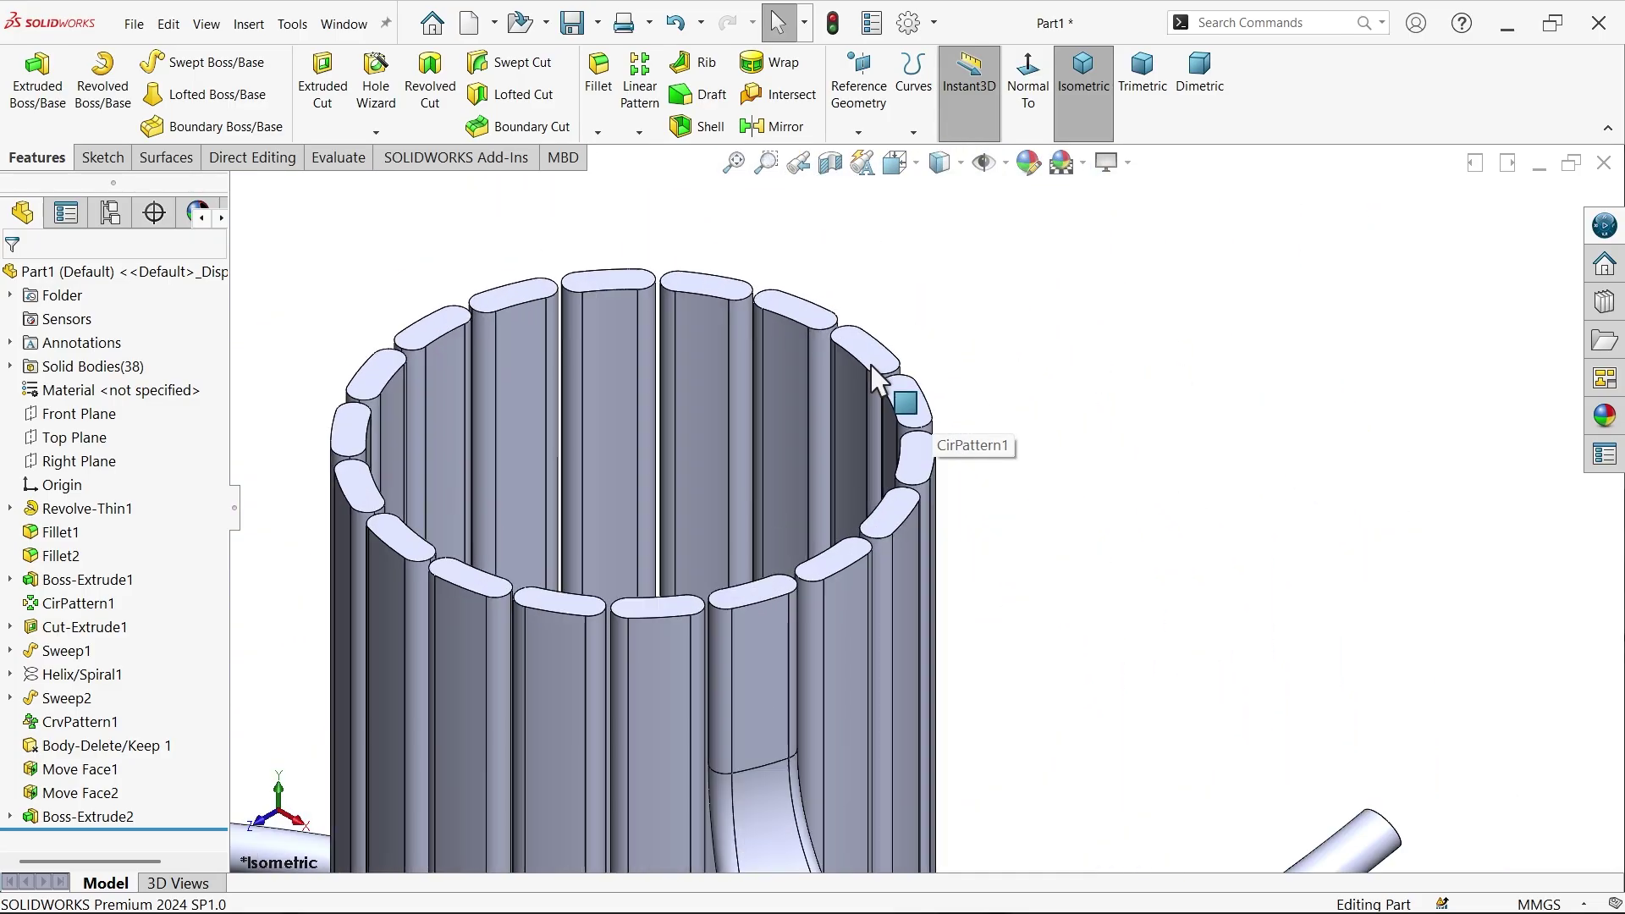
Sketch a Ø650 mm circle centred on the origin on the column's top face
click(909, 402)
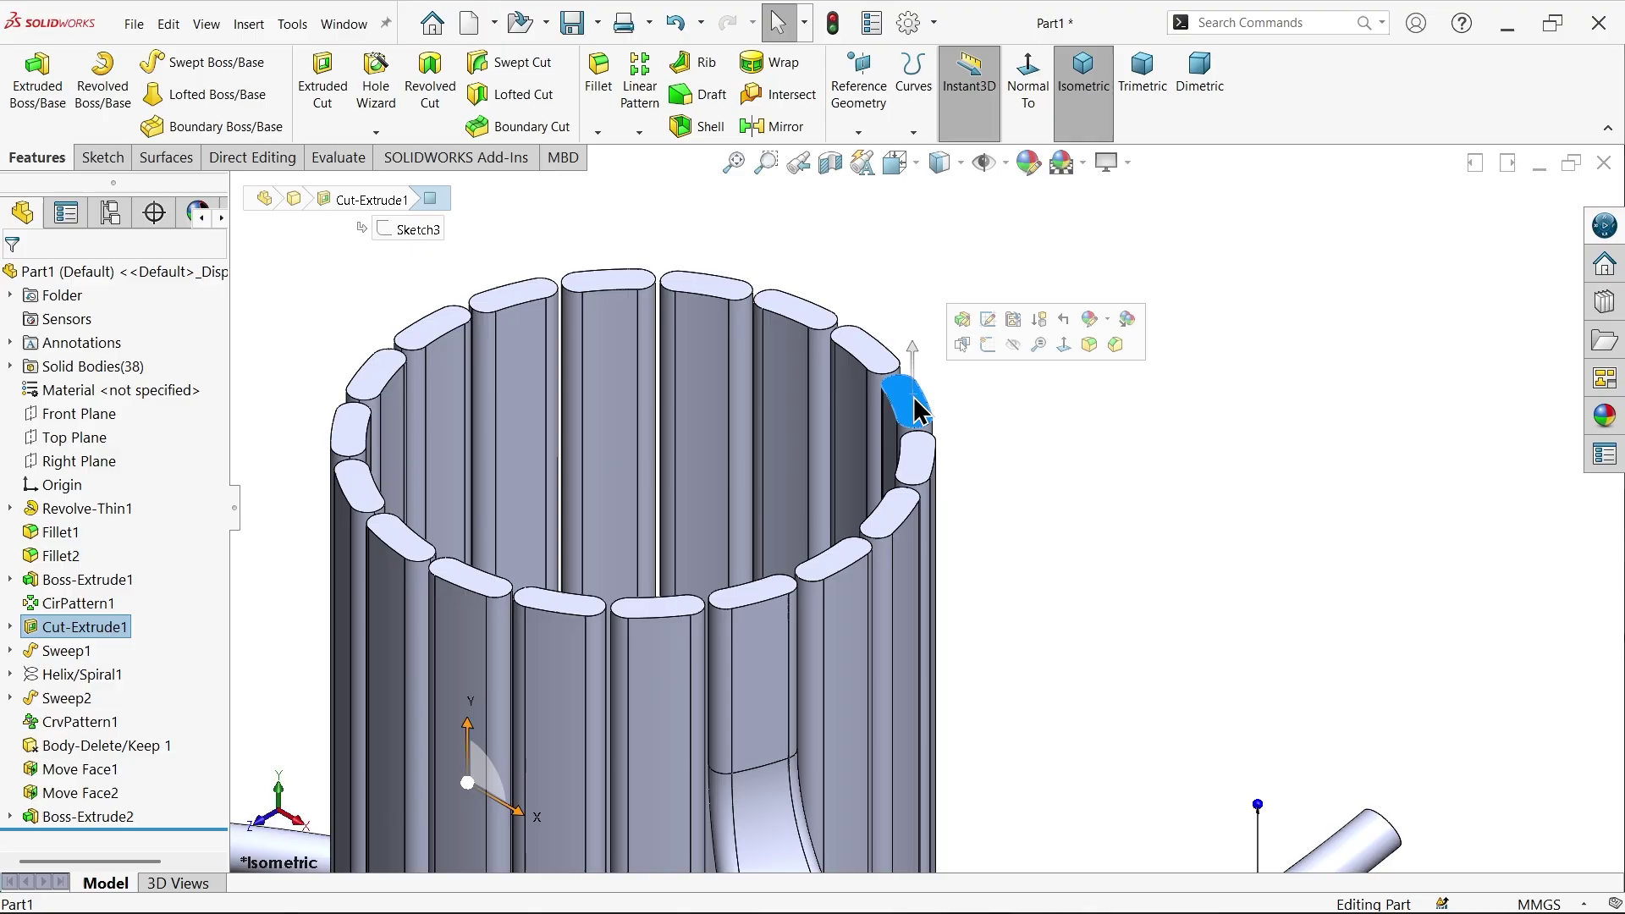
click(986, 343)
click(182, 62)
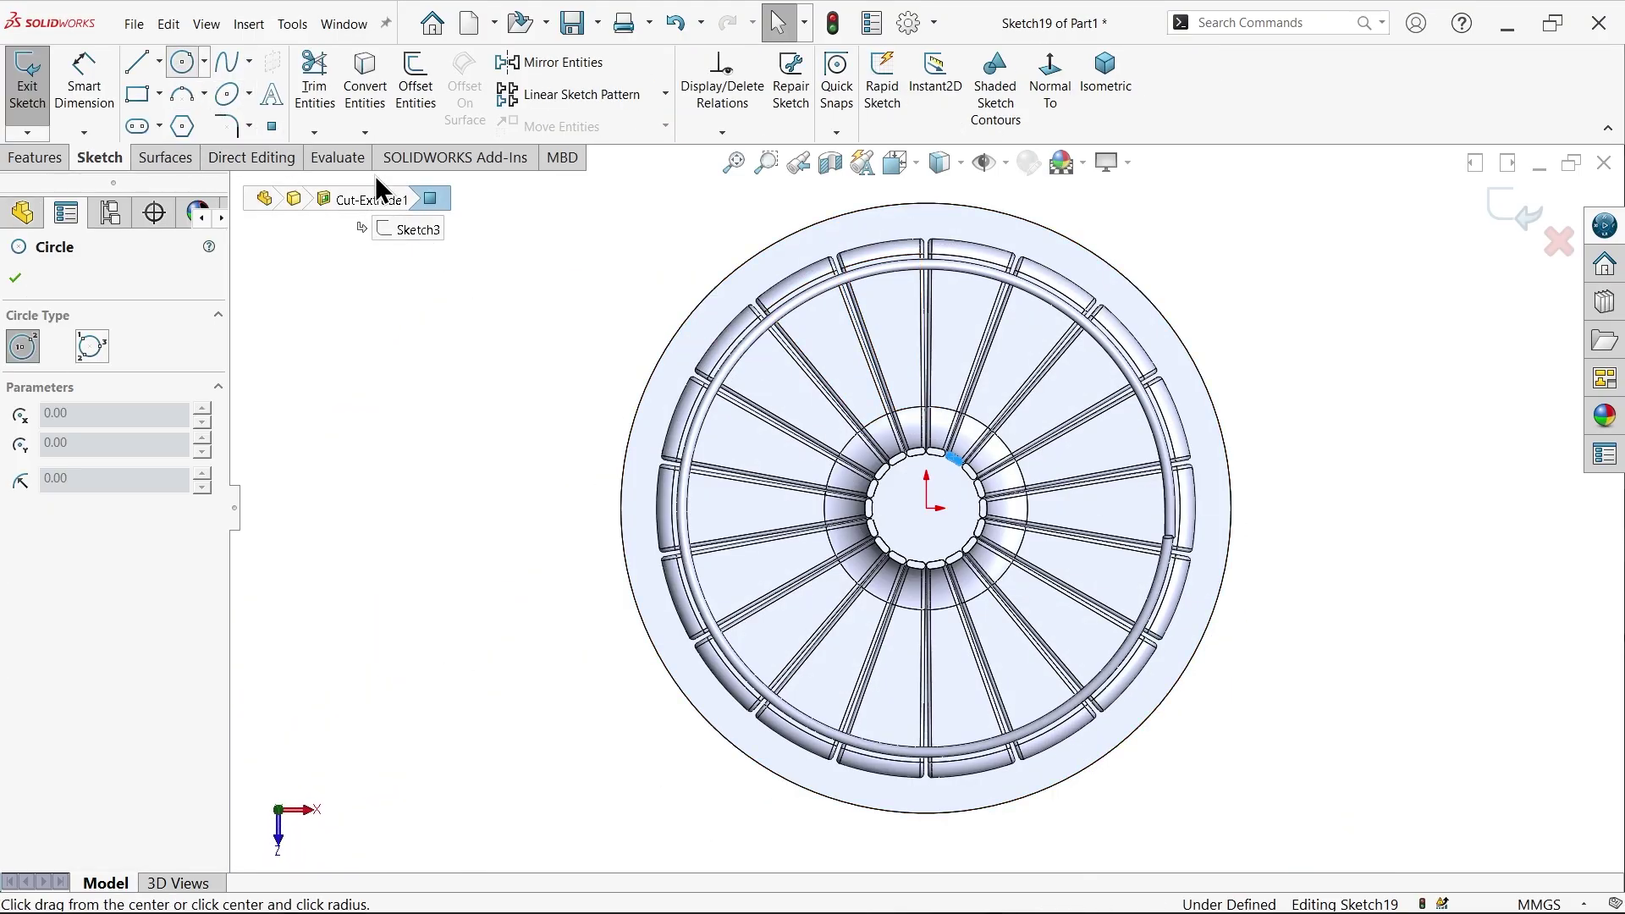
scroll(935, 474, down, 5)
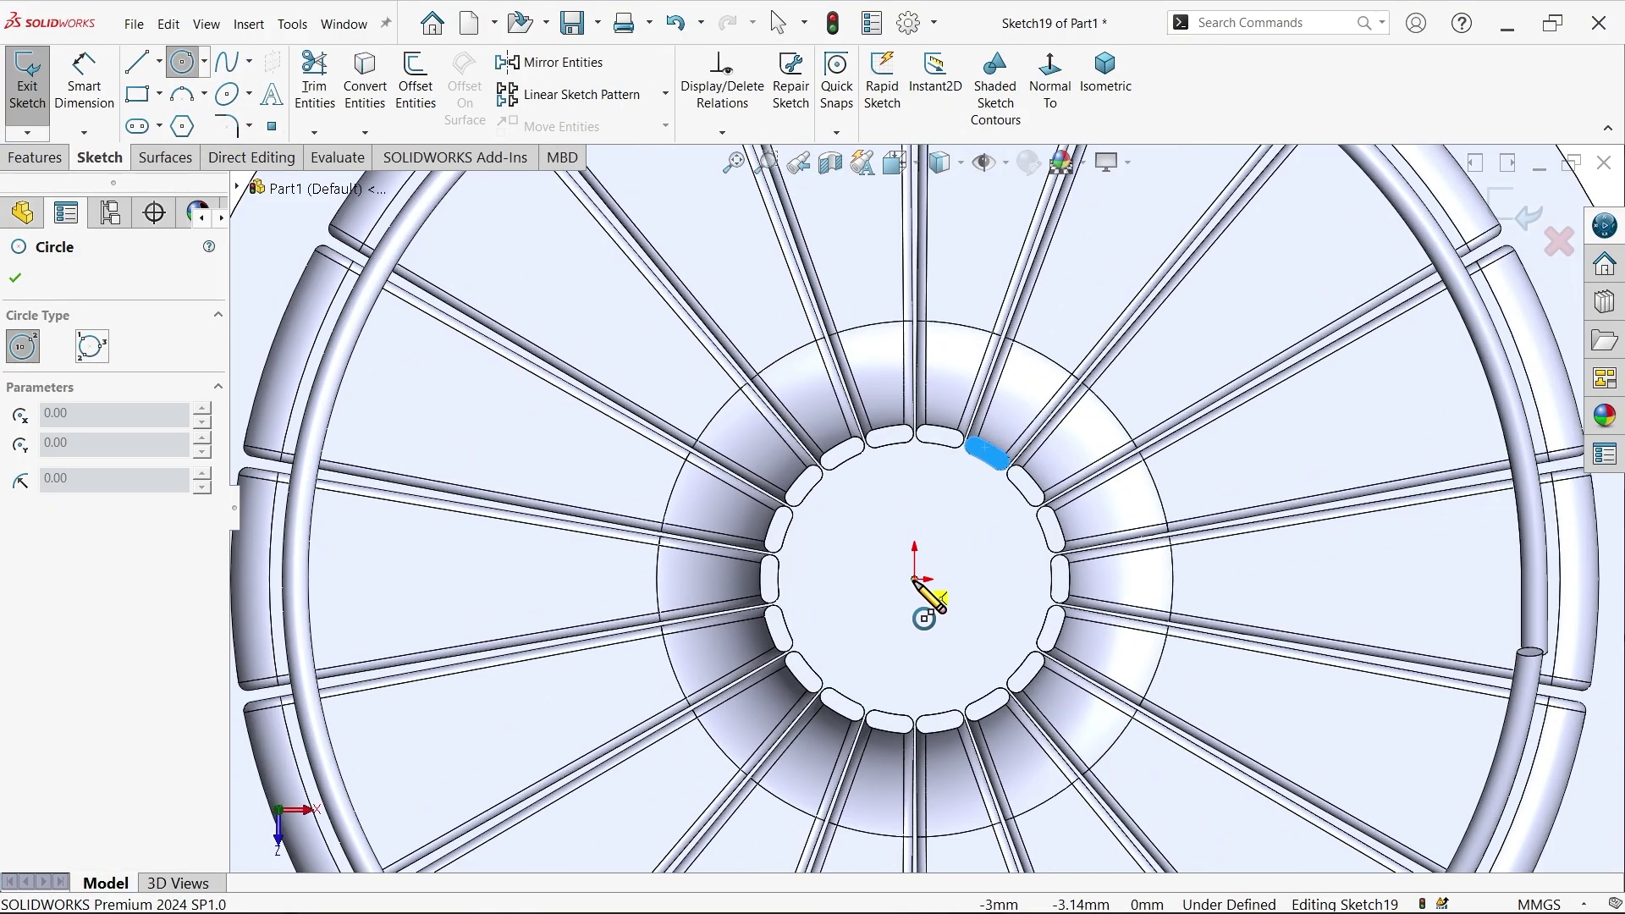
click(916, 580)
click(757, 472)
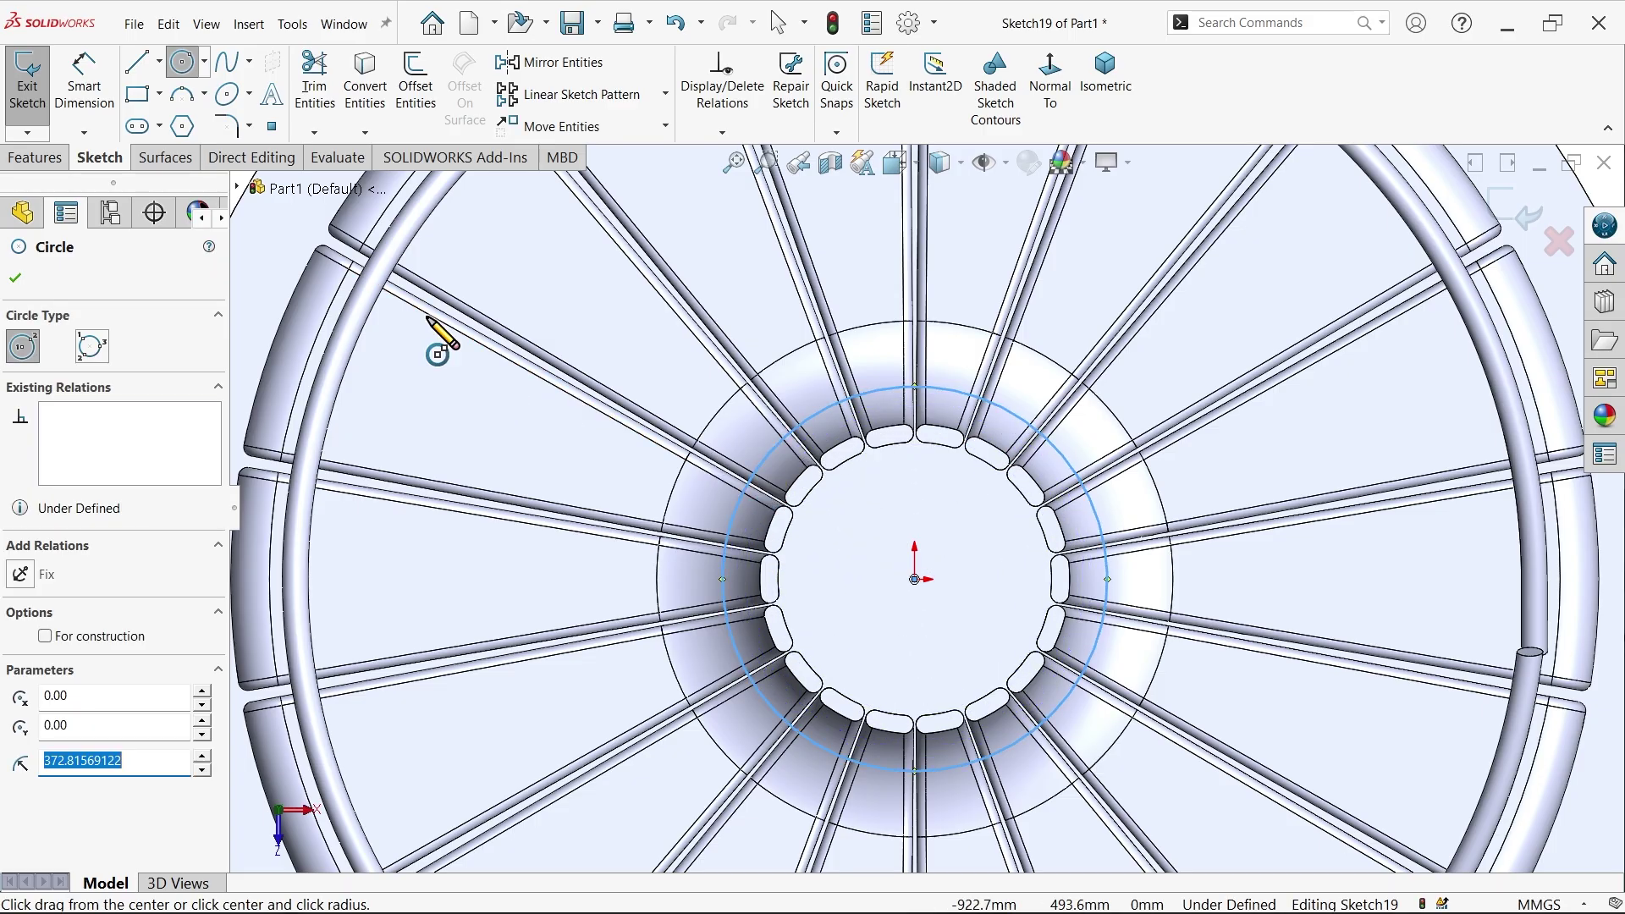
click(76, 104)
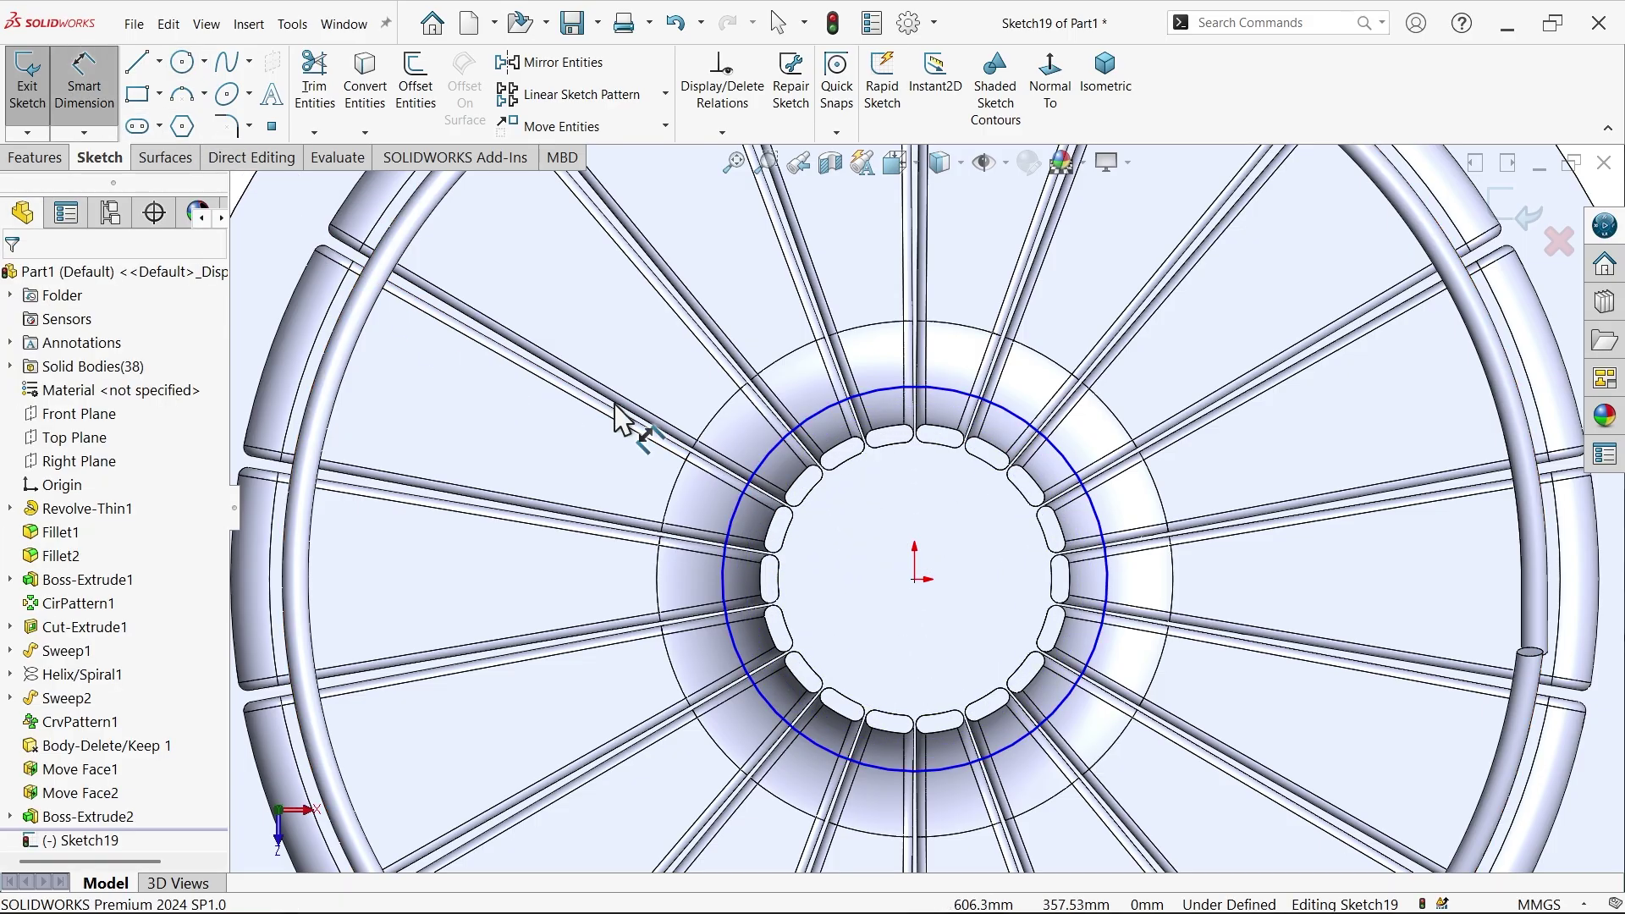
click(730, 516)
click(602, 583)
text(650)
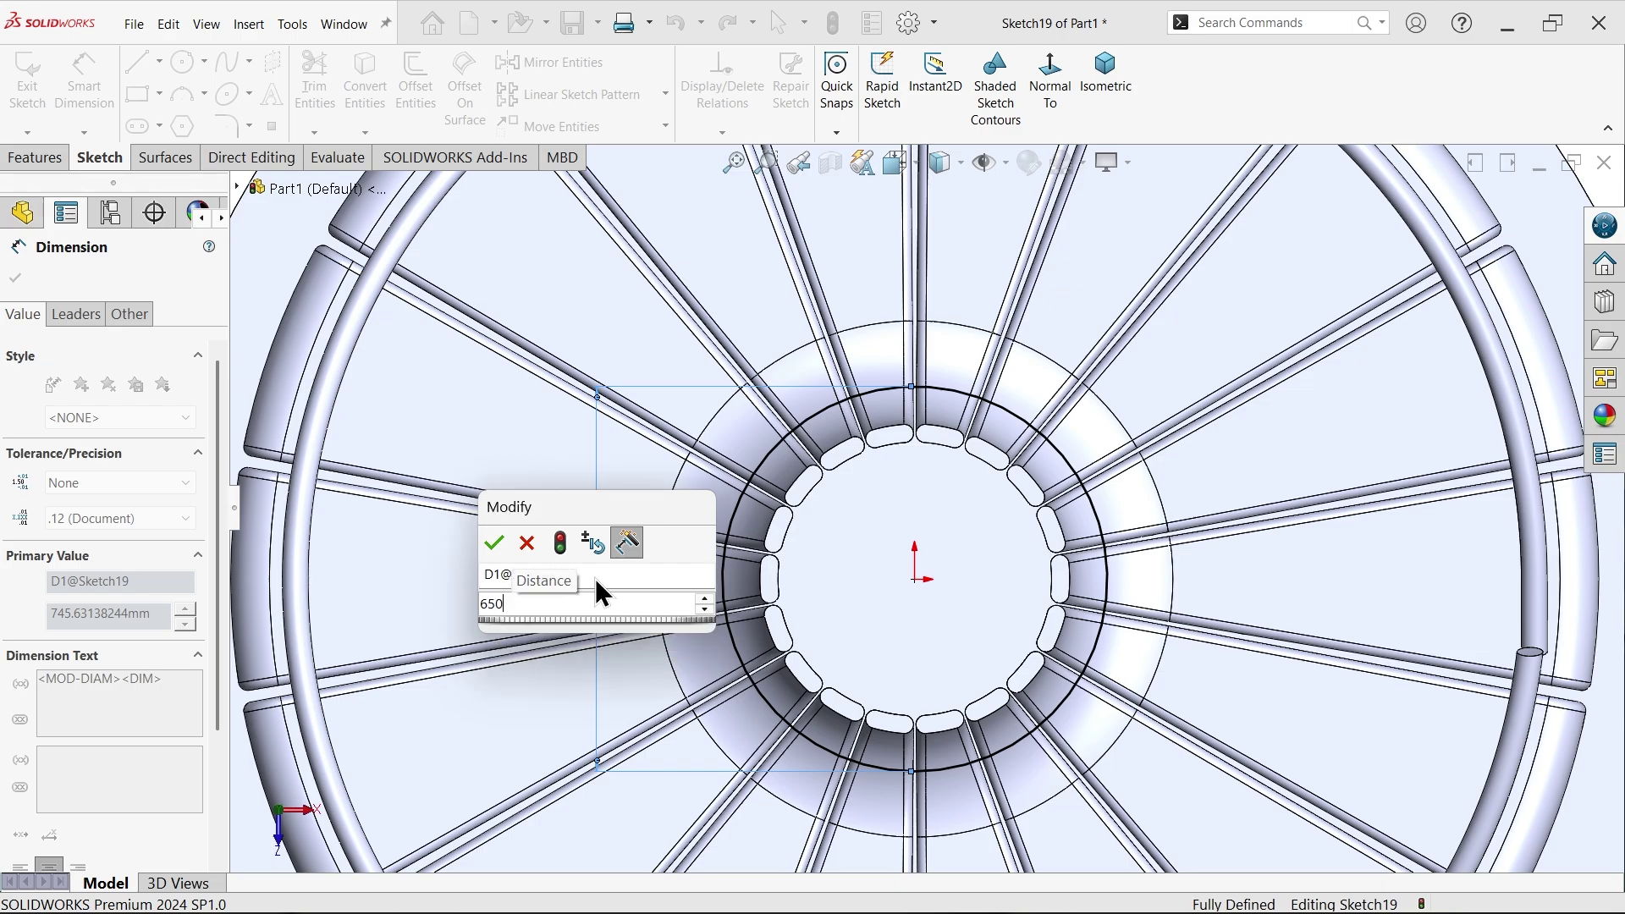
key(Return)
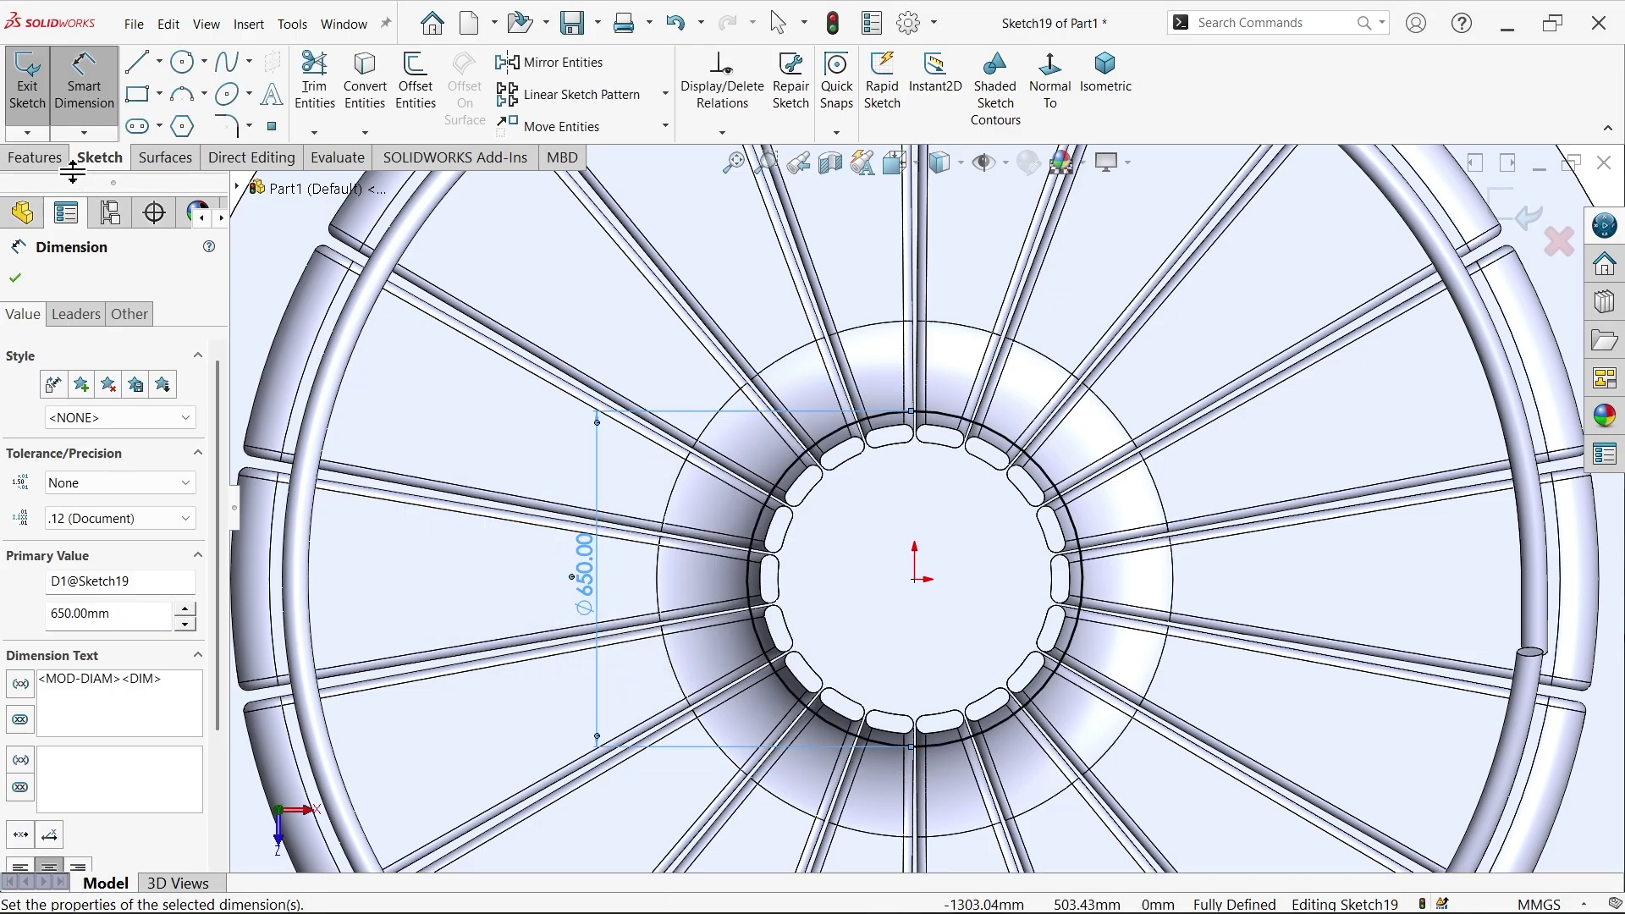
Extrude the circle 150 mm upward as a separate, unmerged cap body
click(49, 159)
click(37, 80)
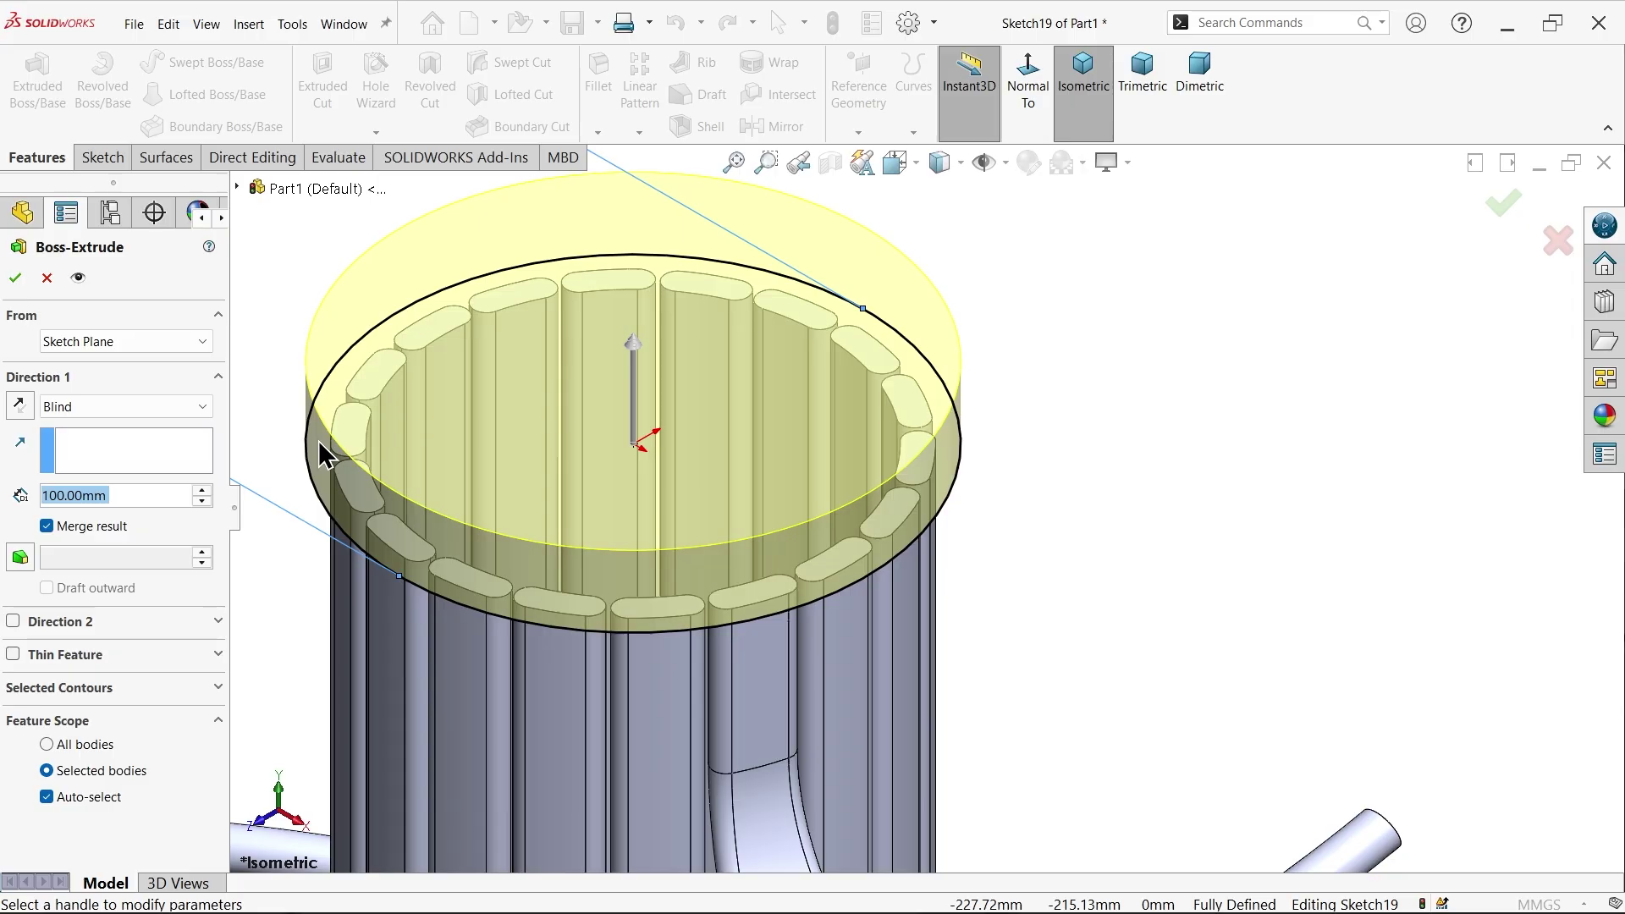
text(150)
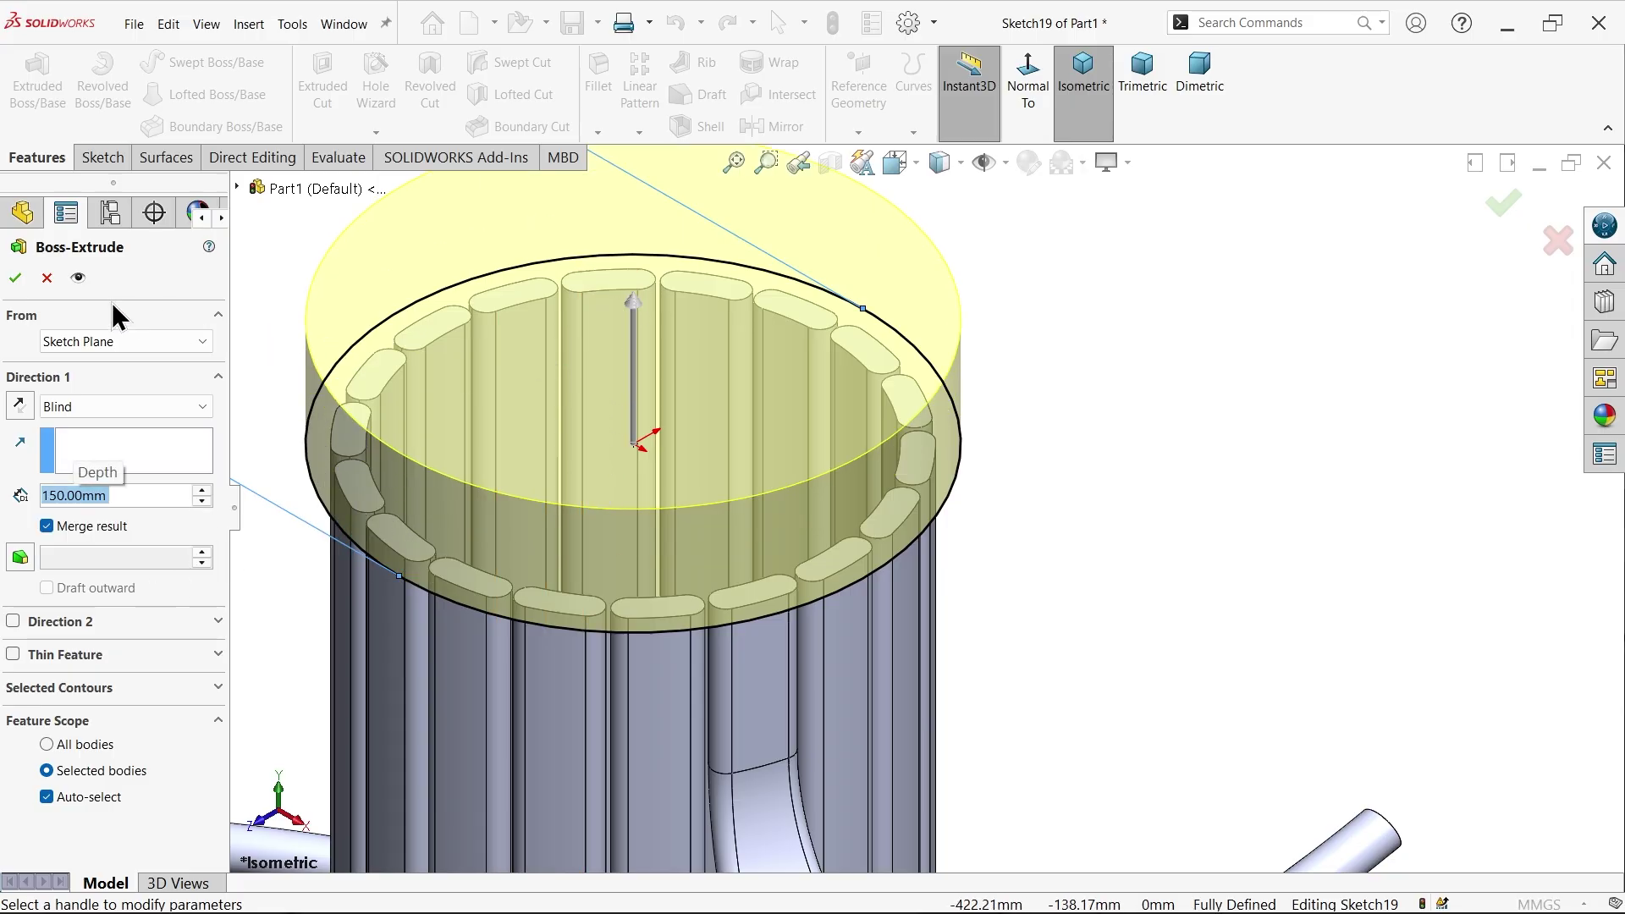
click(47, 526)
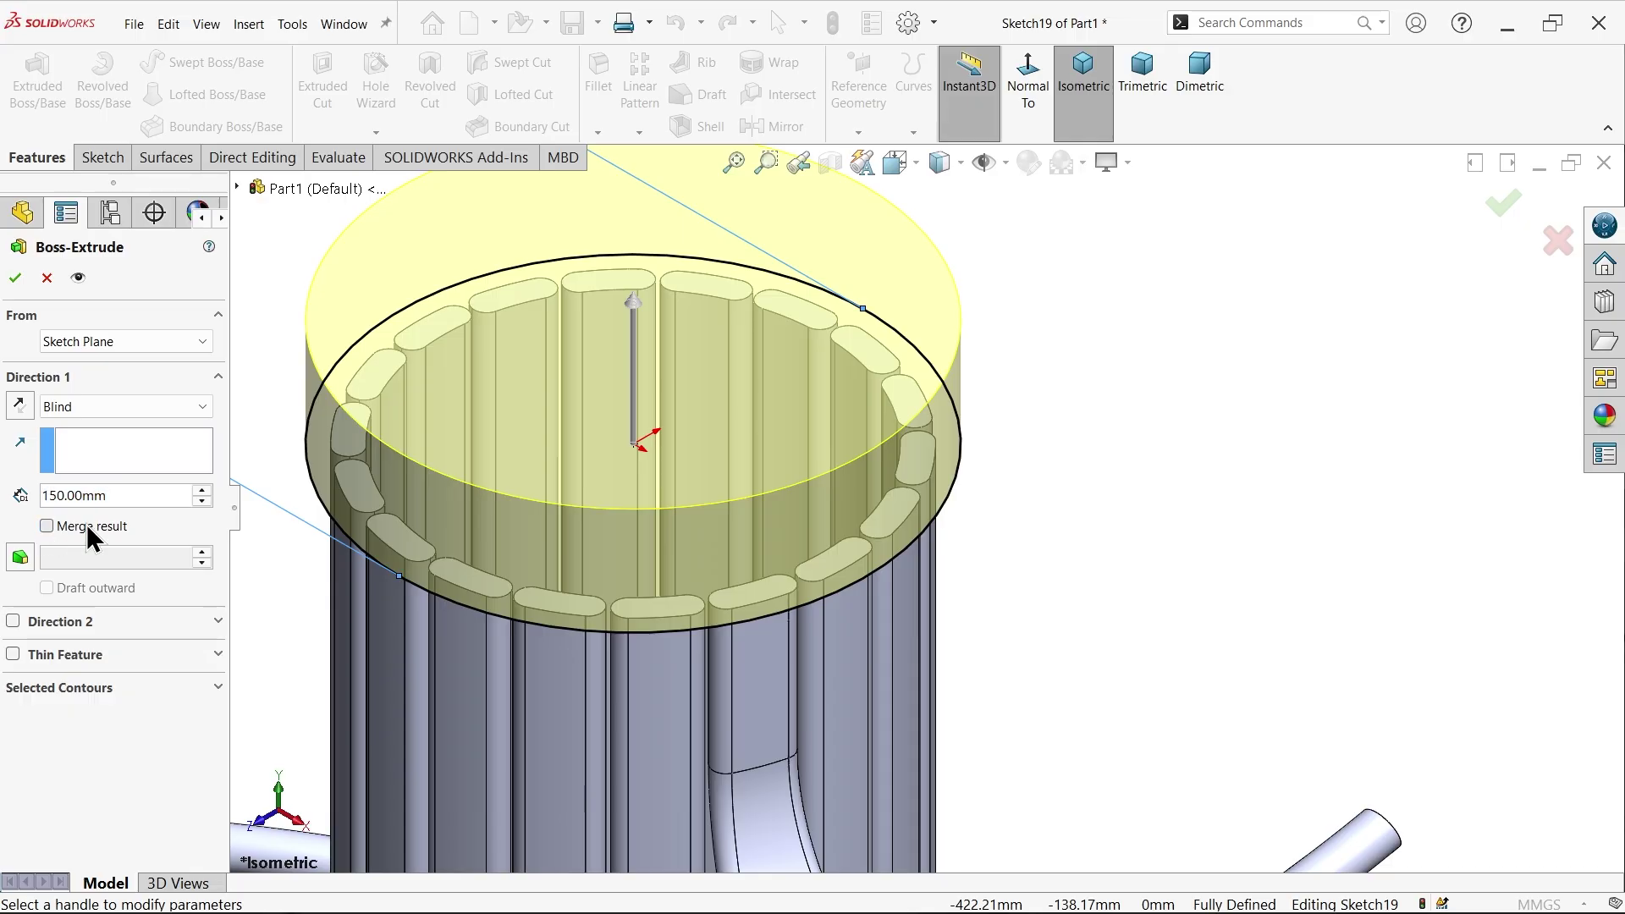
click(15, 280)
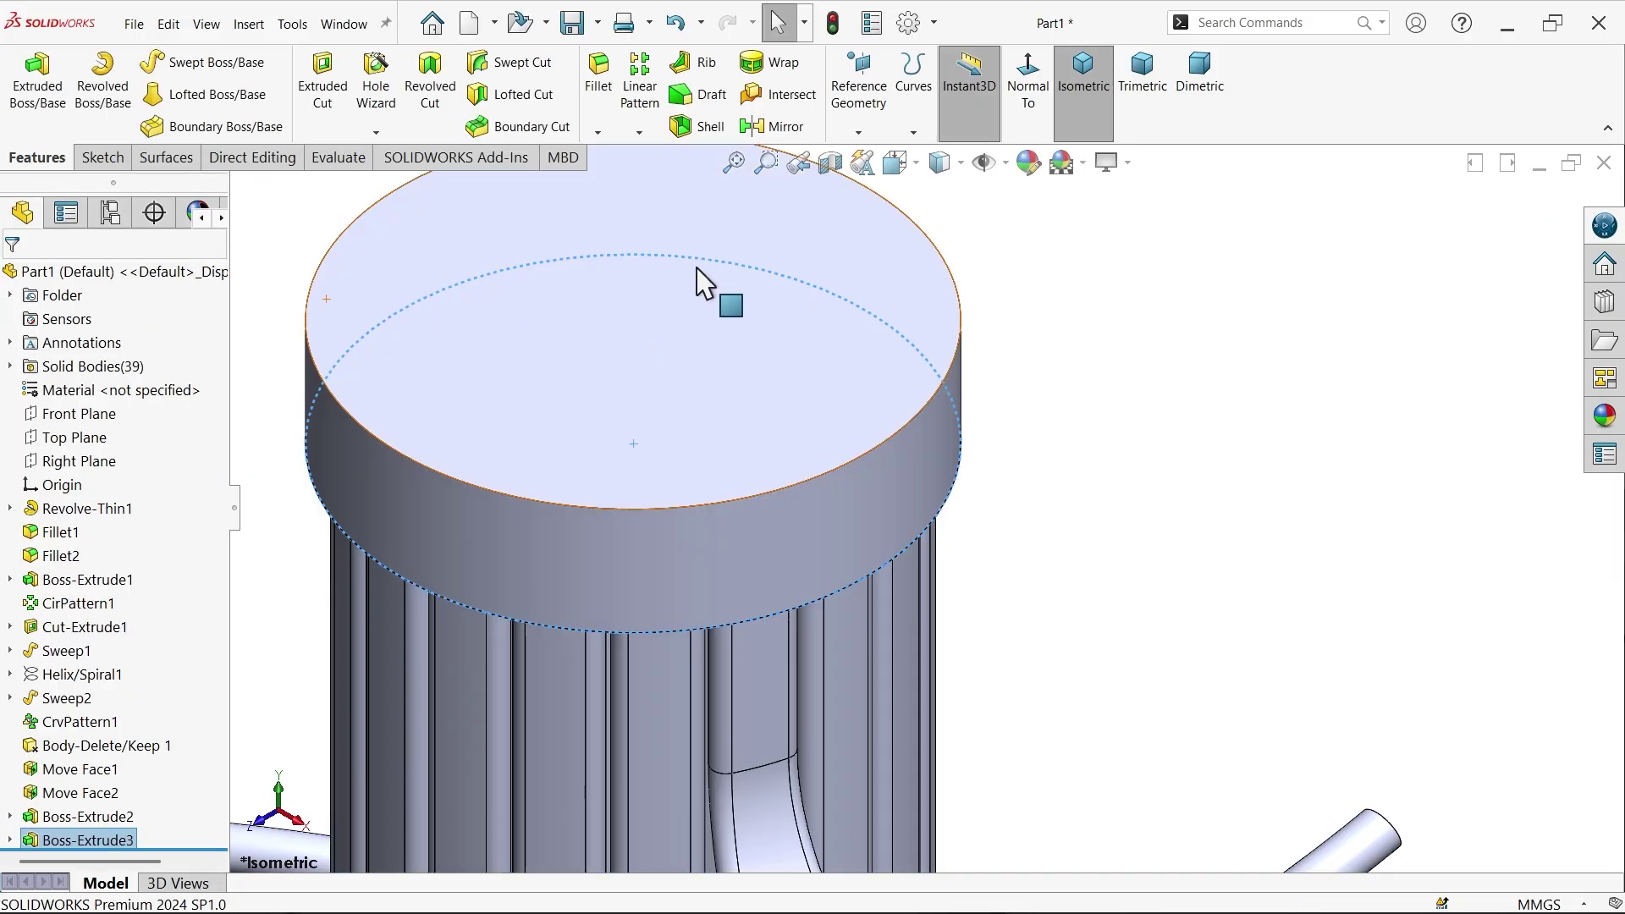
Round both edges of the column cap's side face with a 20 mm fillet
click(599, 84)
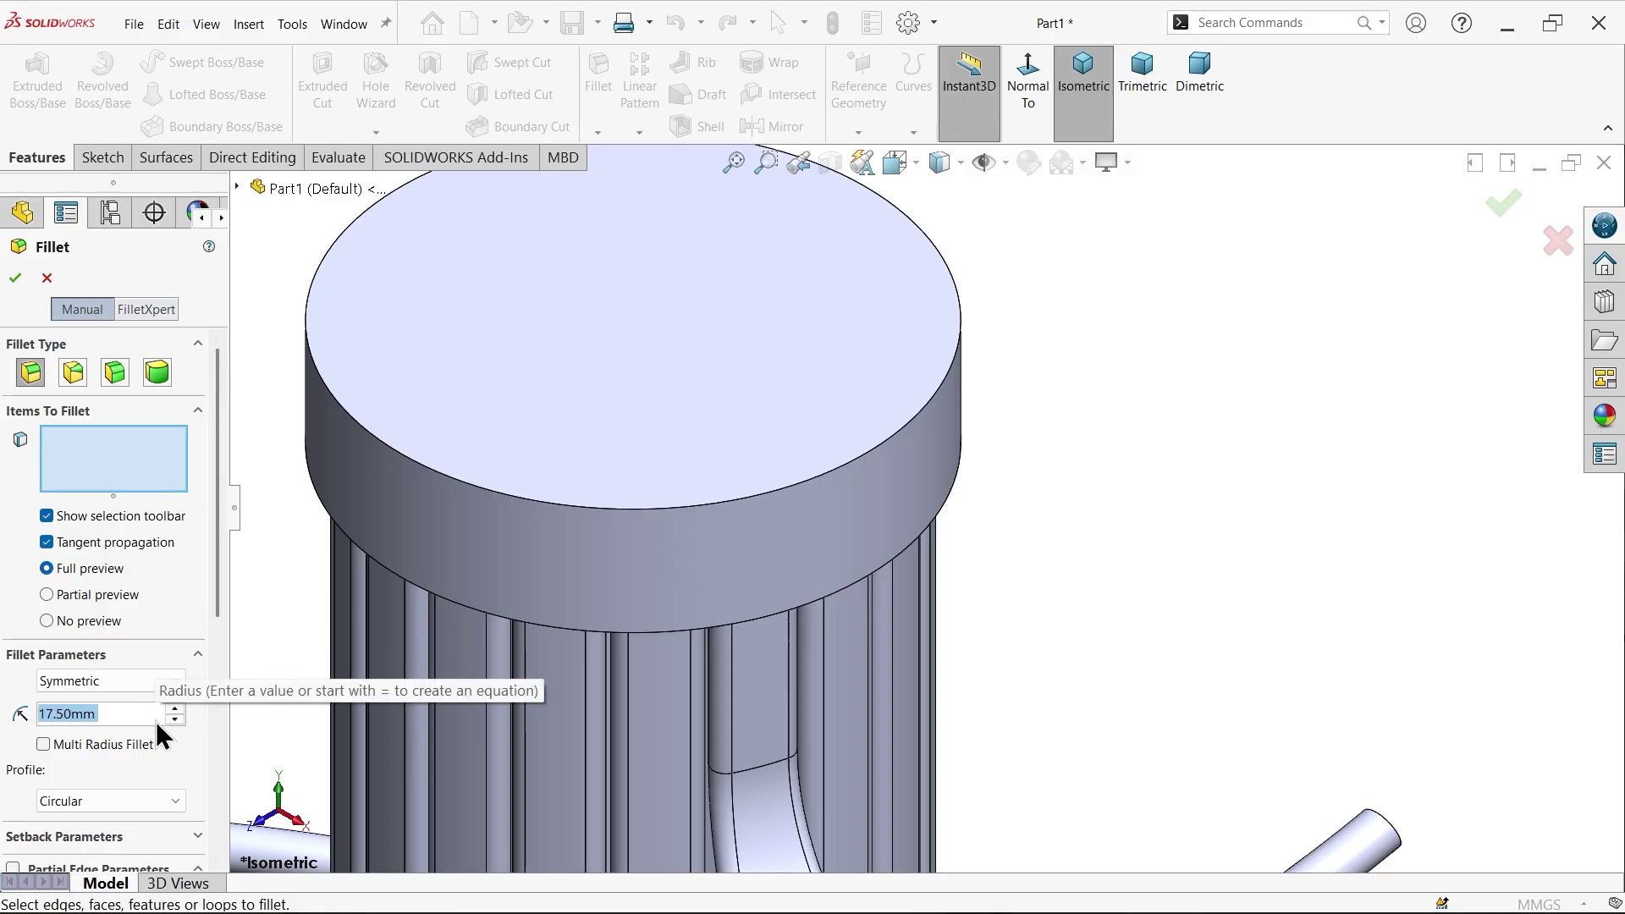
text(20)
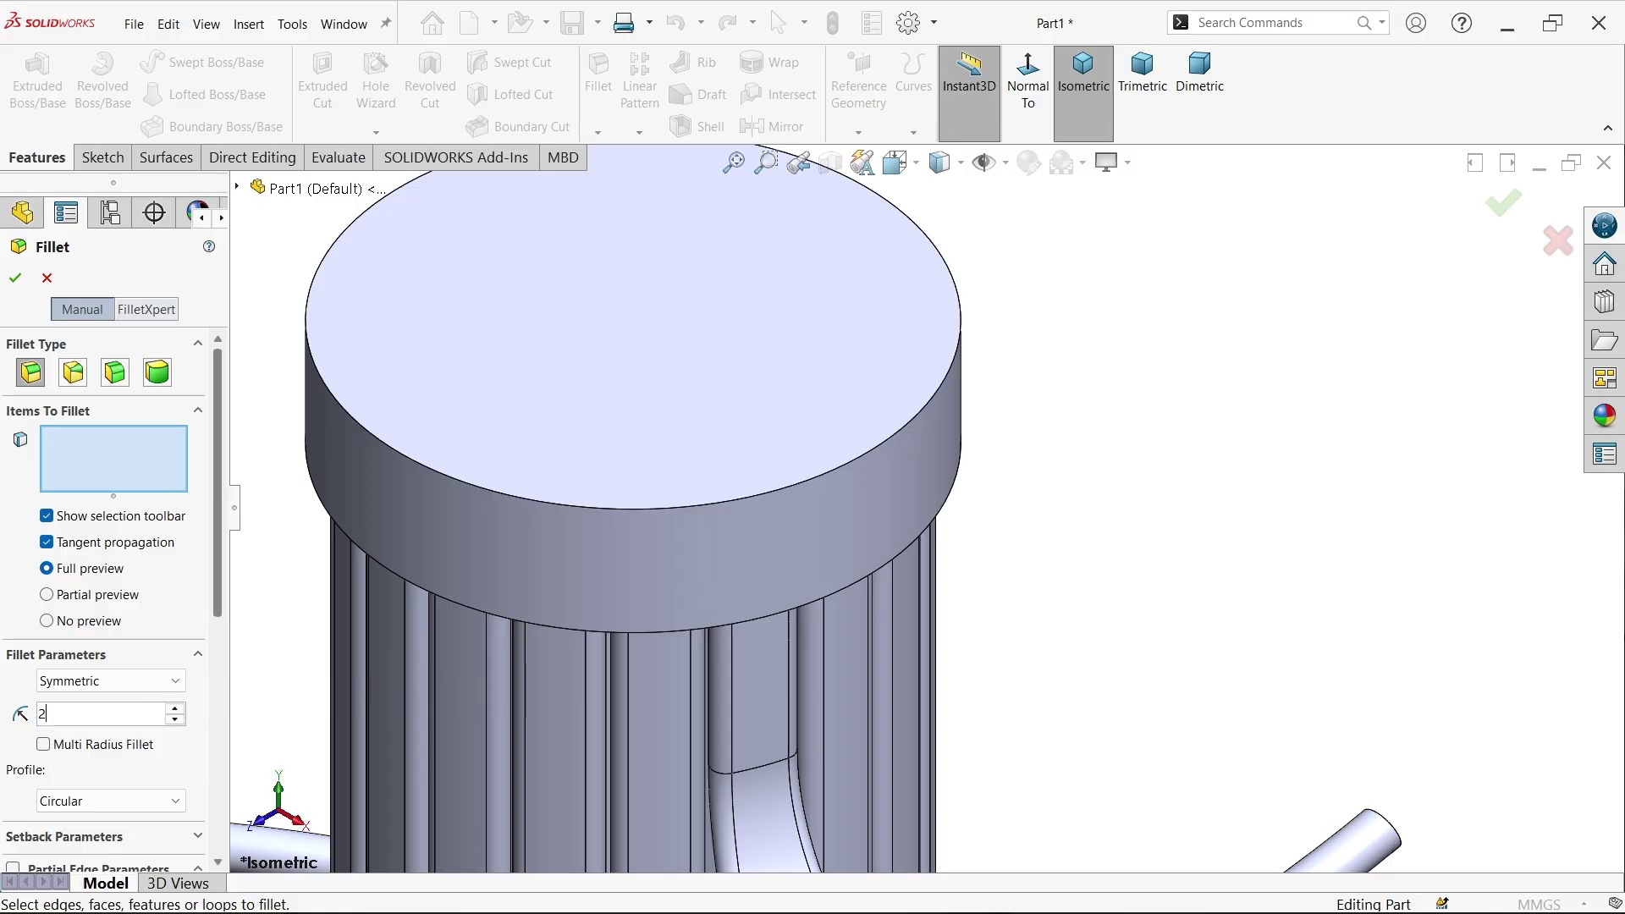
click(546, 584)
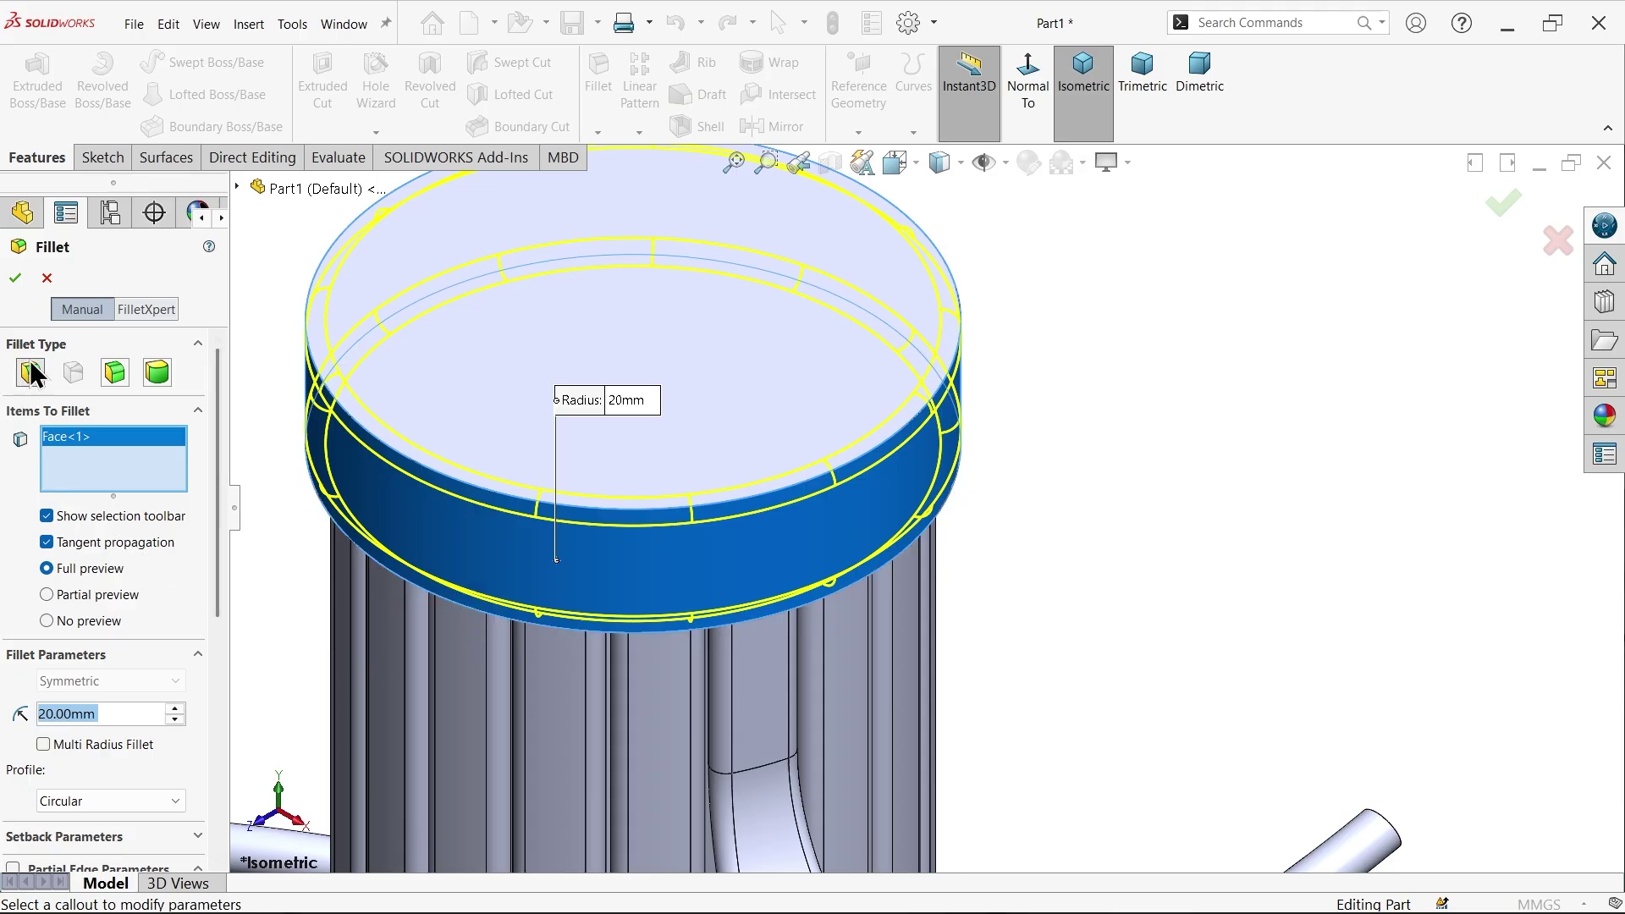
click(17, 281)
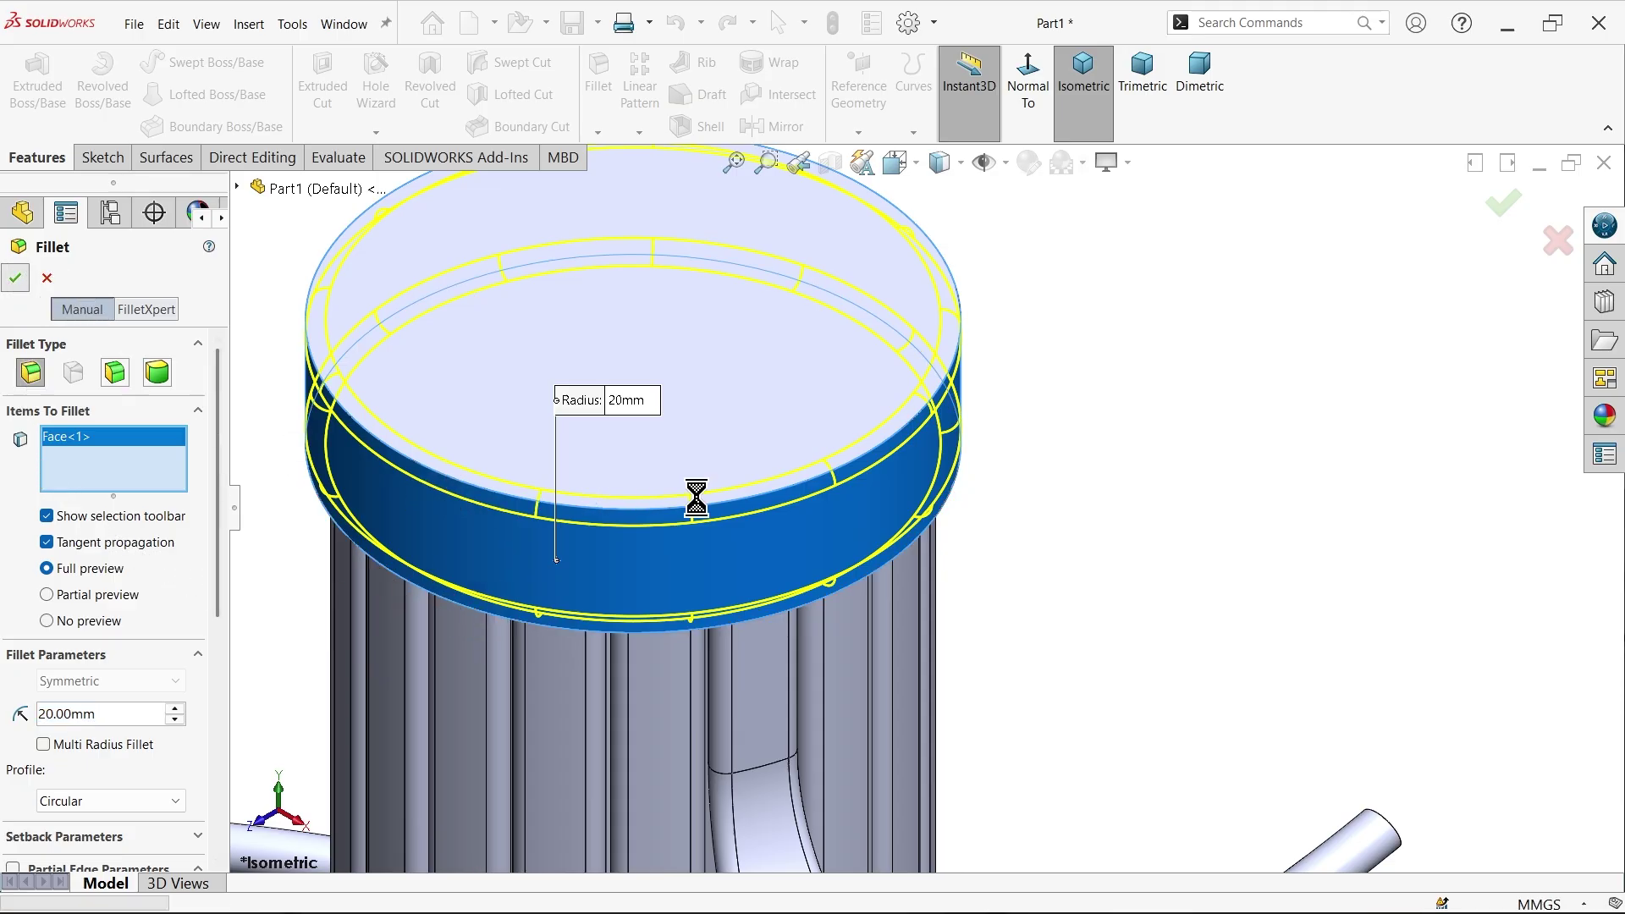
scroll(1015, 525, down, 3)
scroll(1016, 511, down, 3)
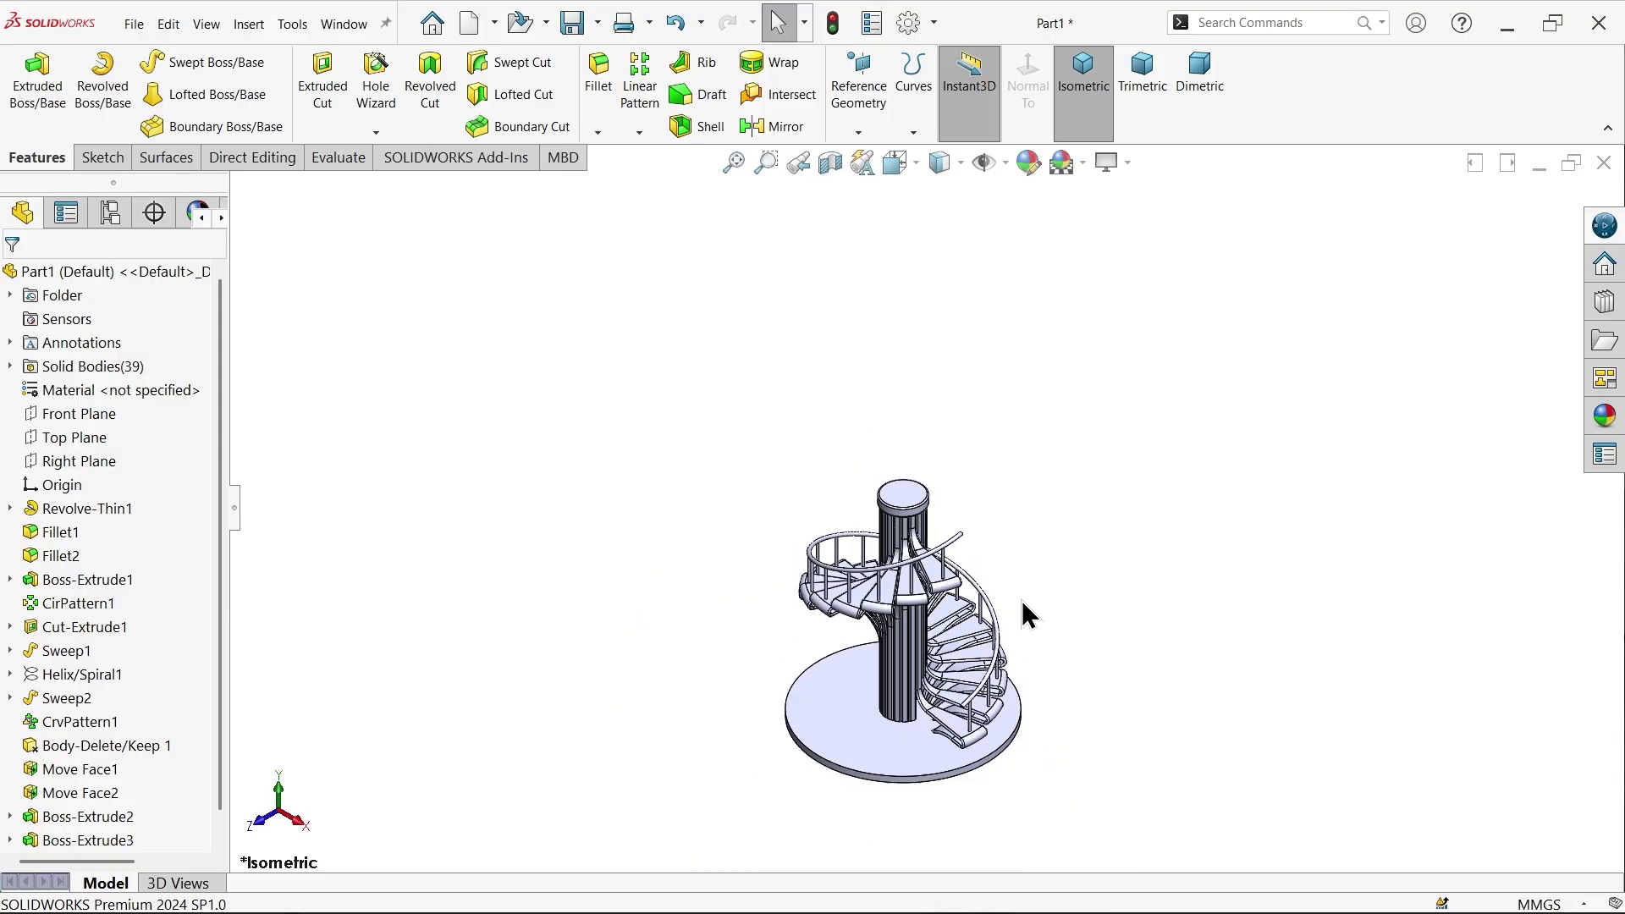
scroll(951, 680, up, 2)
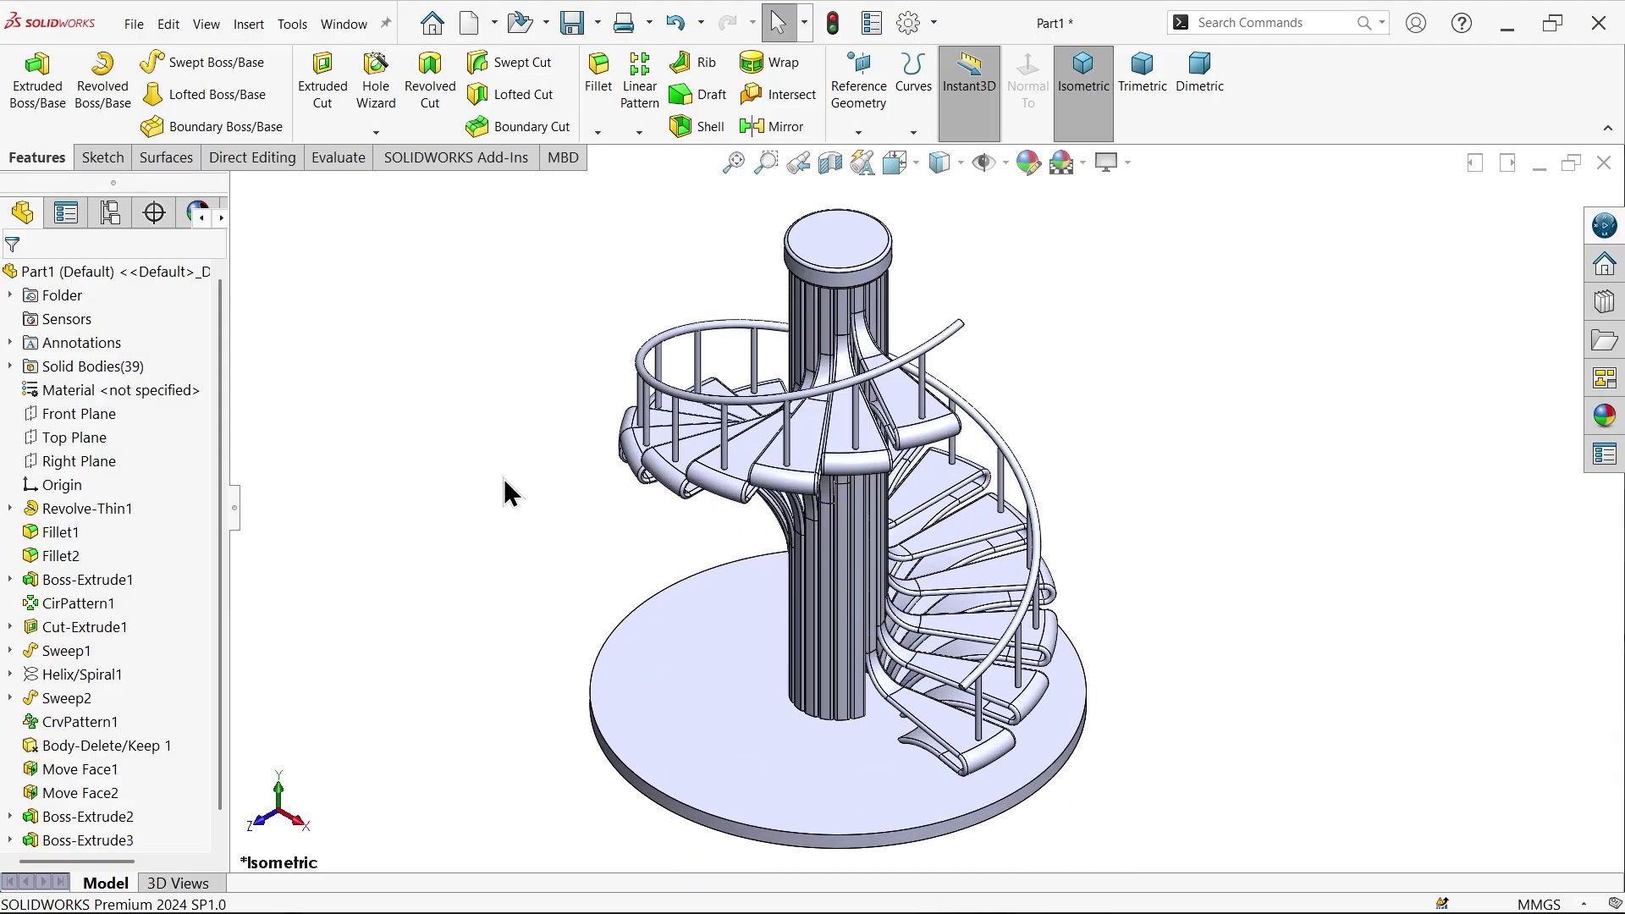
Give the round base disc a pink appearance of RGB 255, 92, 137
click(1026, 166)
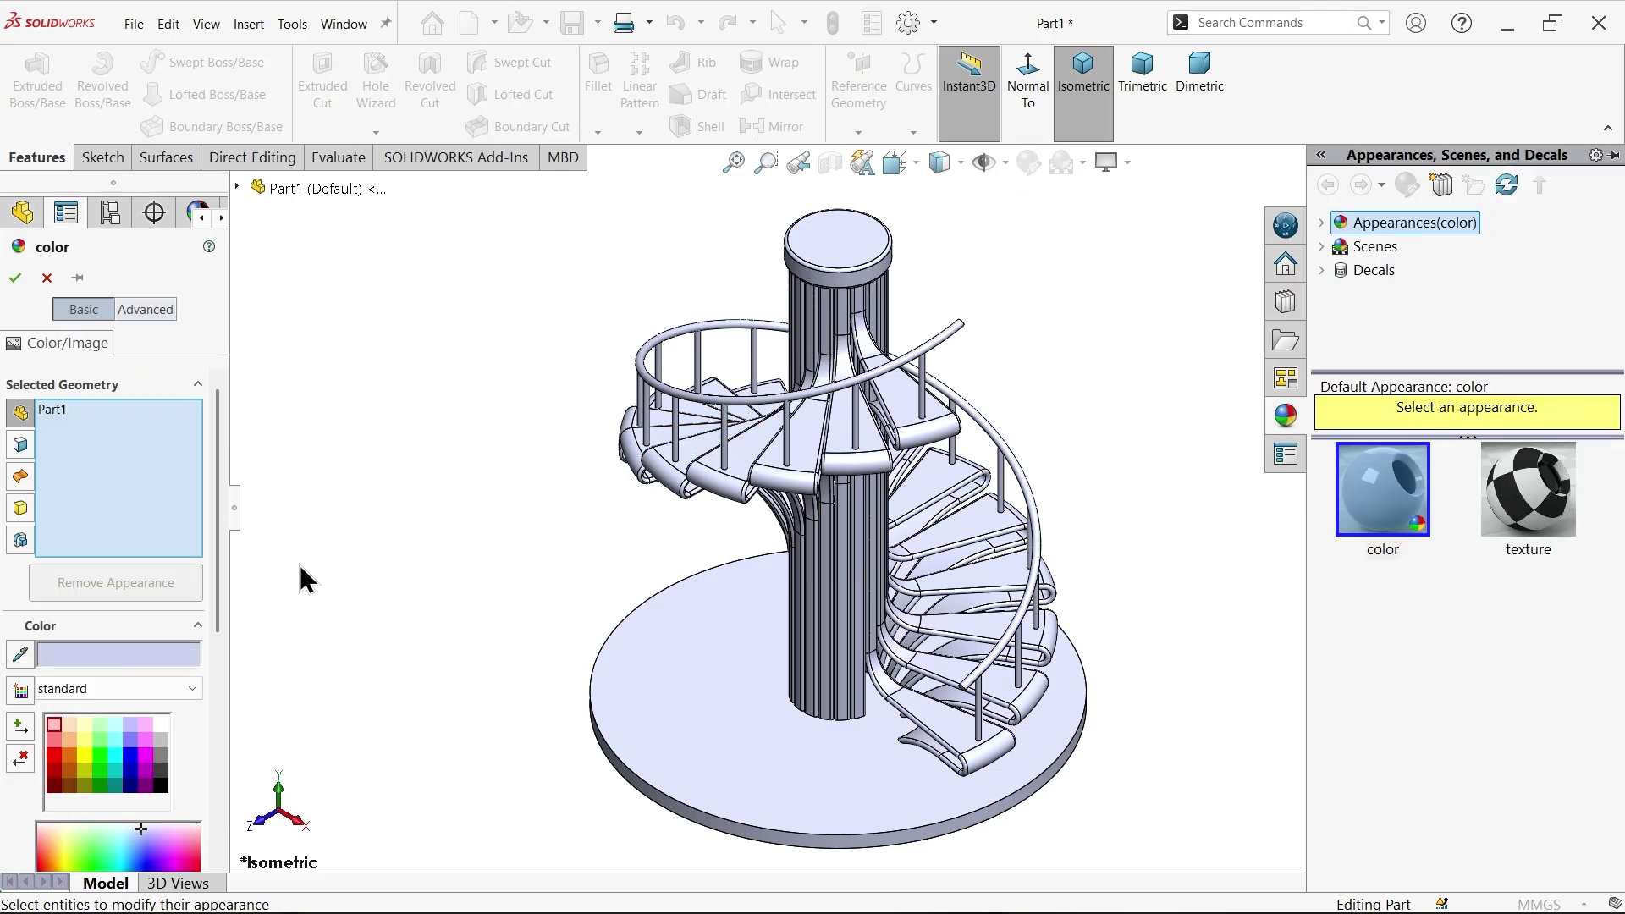
right_click(88, 478)
click(120, 489)
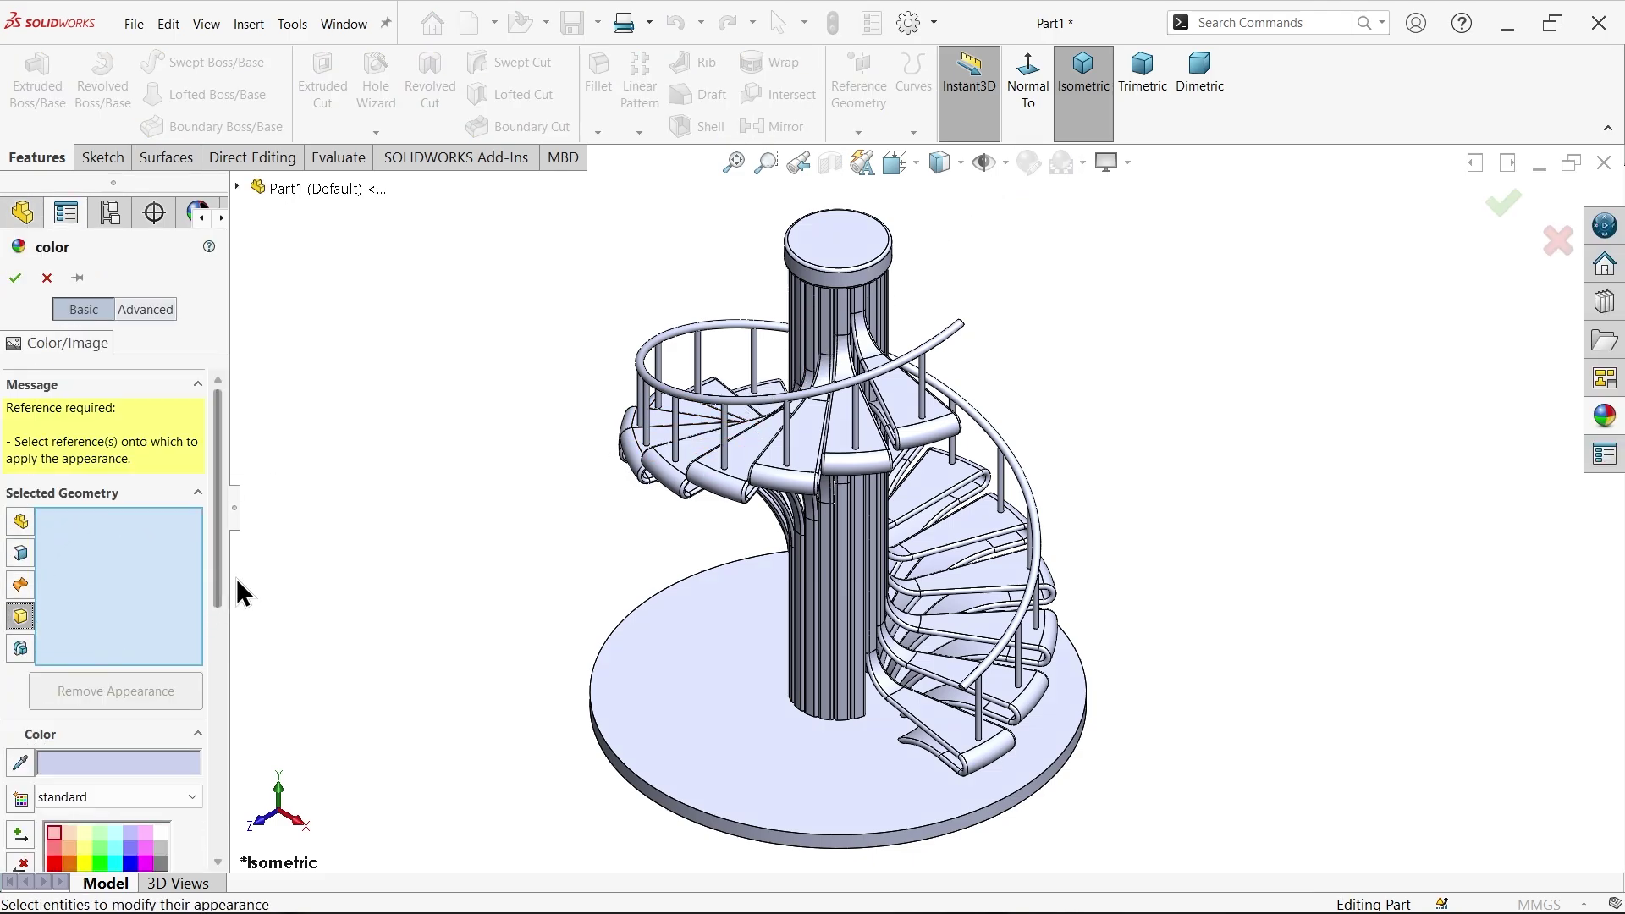
drag(217, 576, 217, 707)
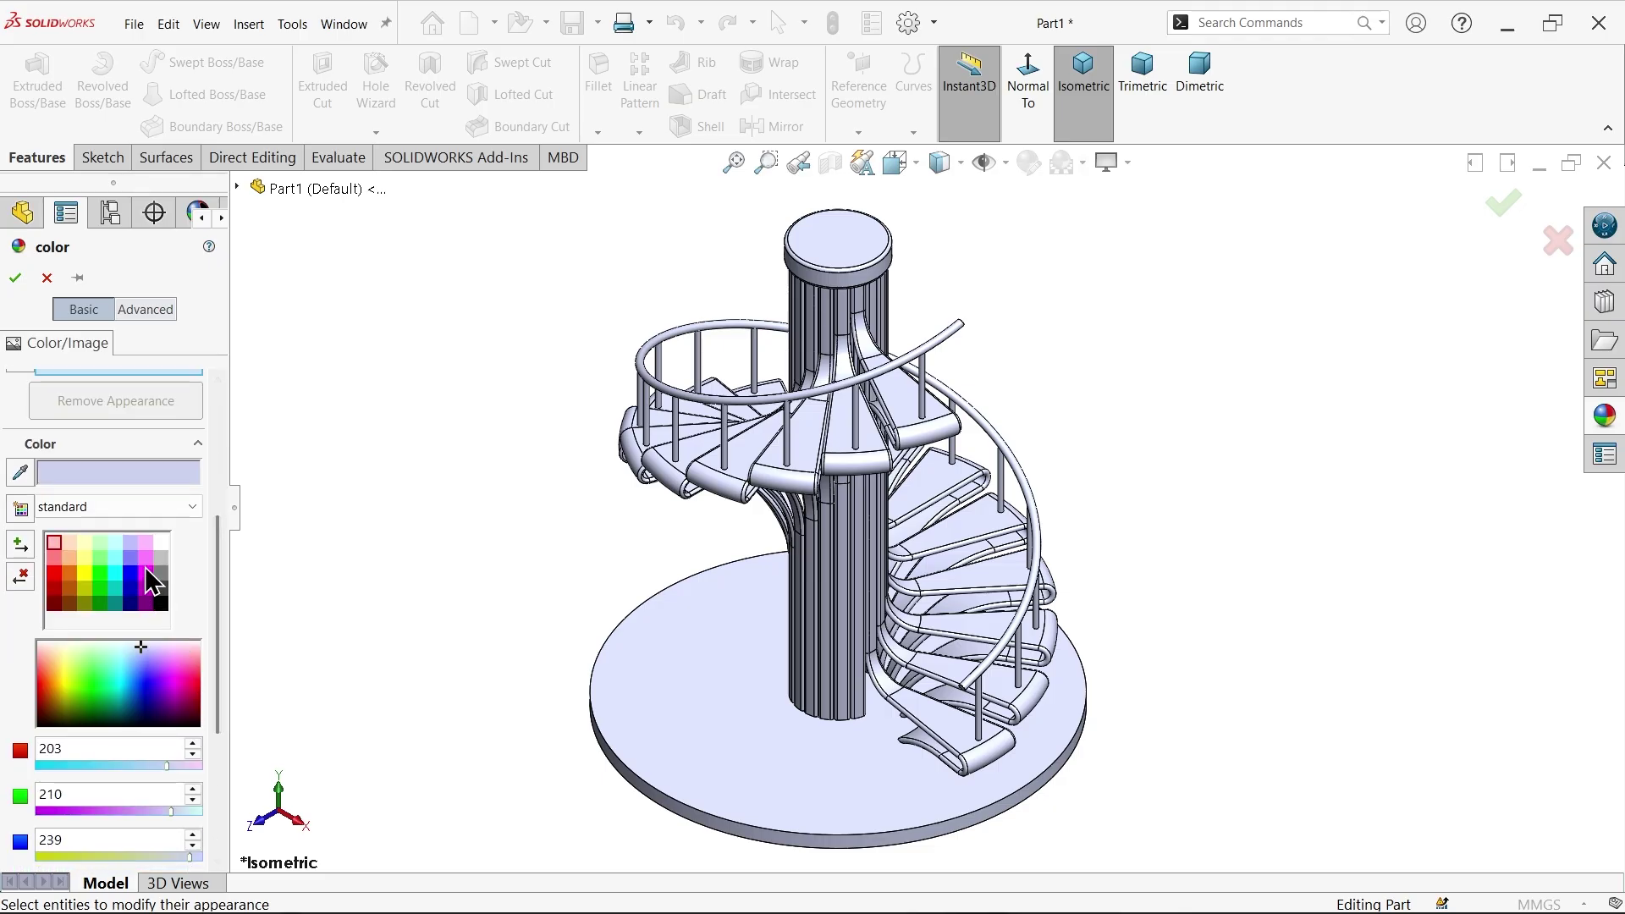
click(147, 574)
drag(217, 631, 210, 687)
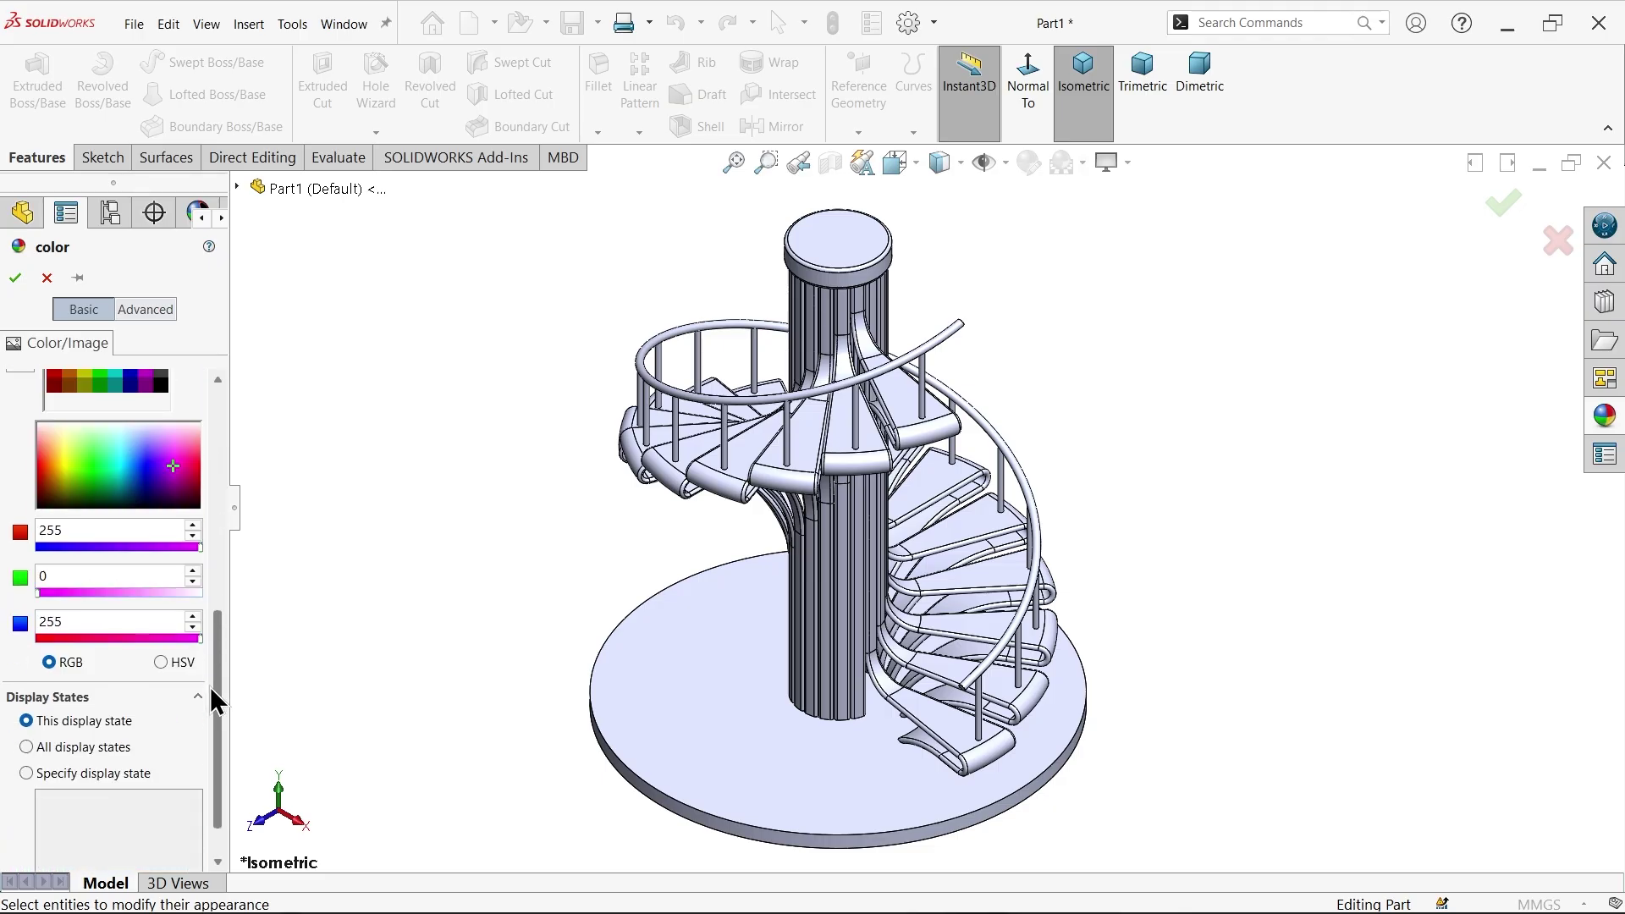
click(126, 639)
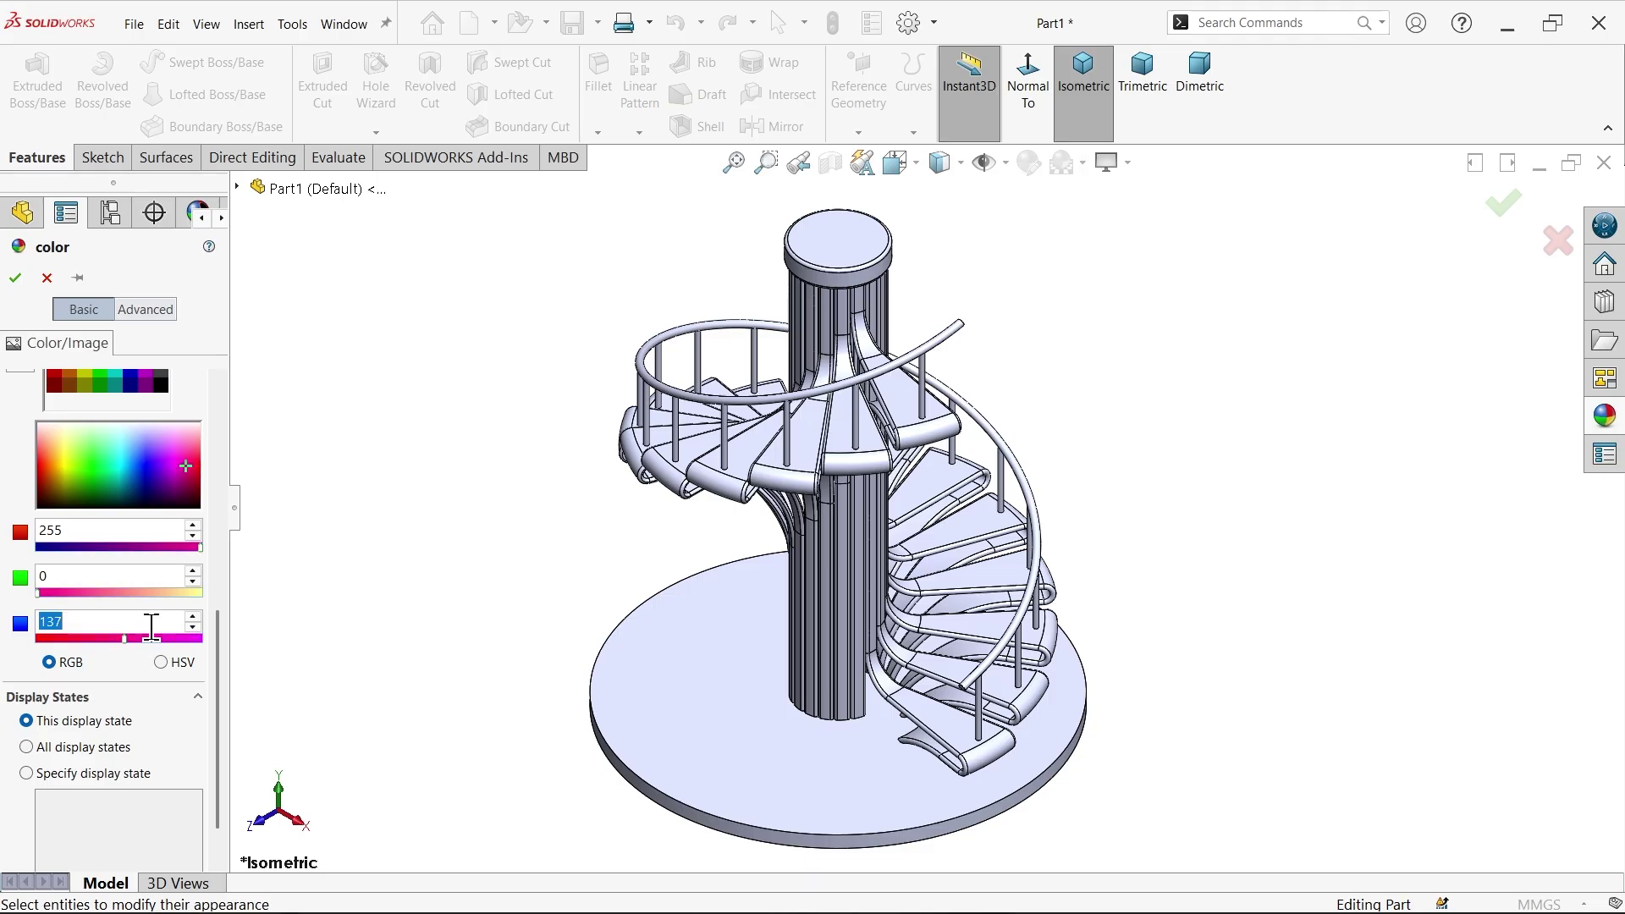
click(772, 740)
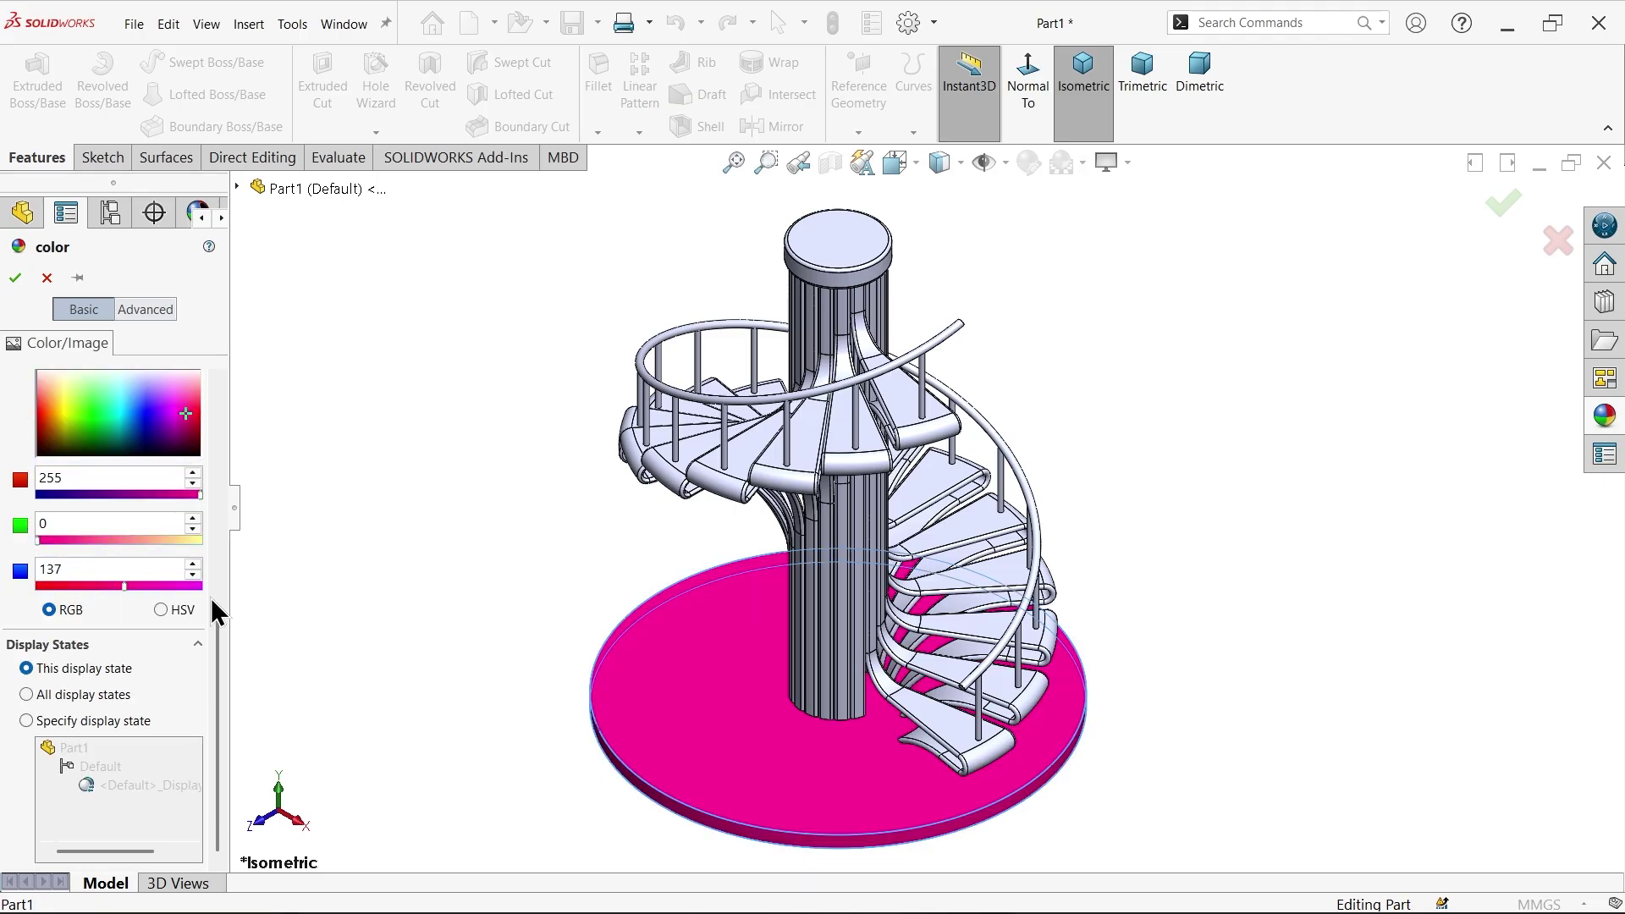
click(95, 540)
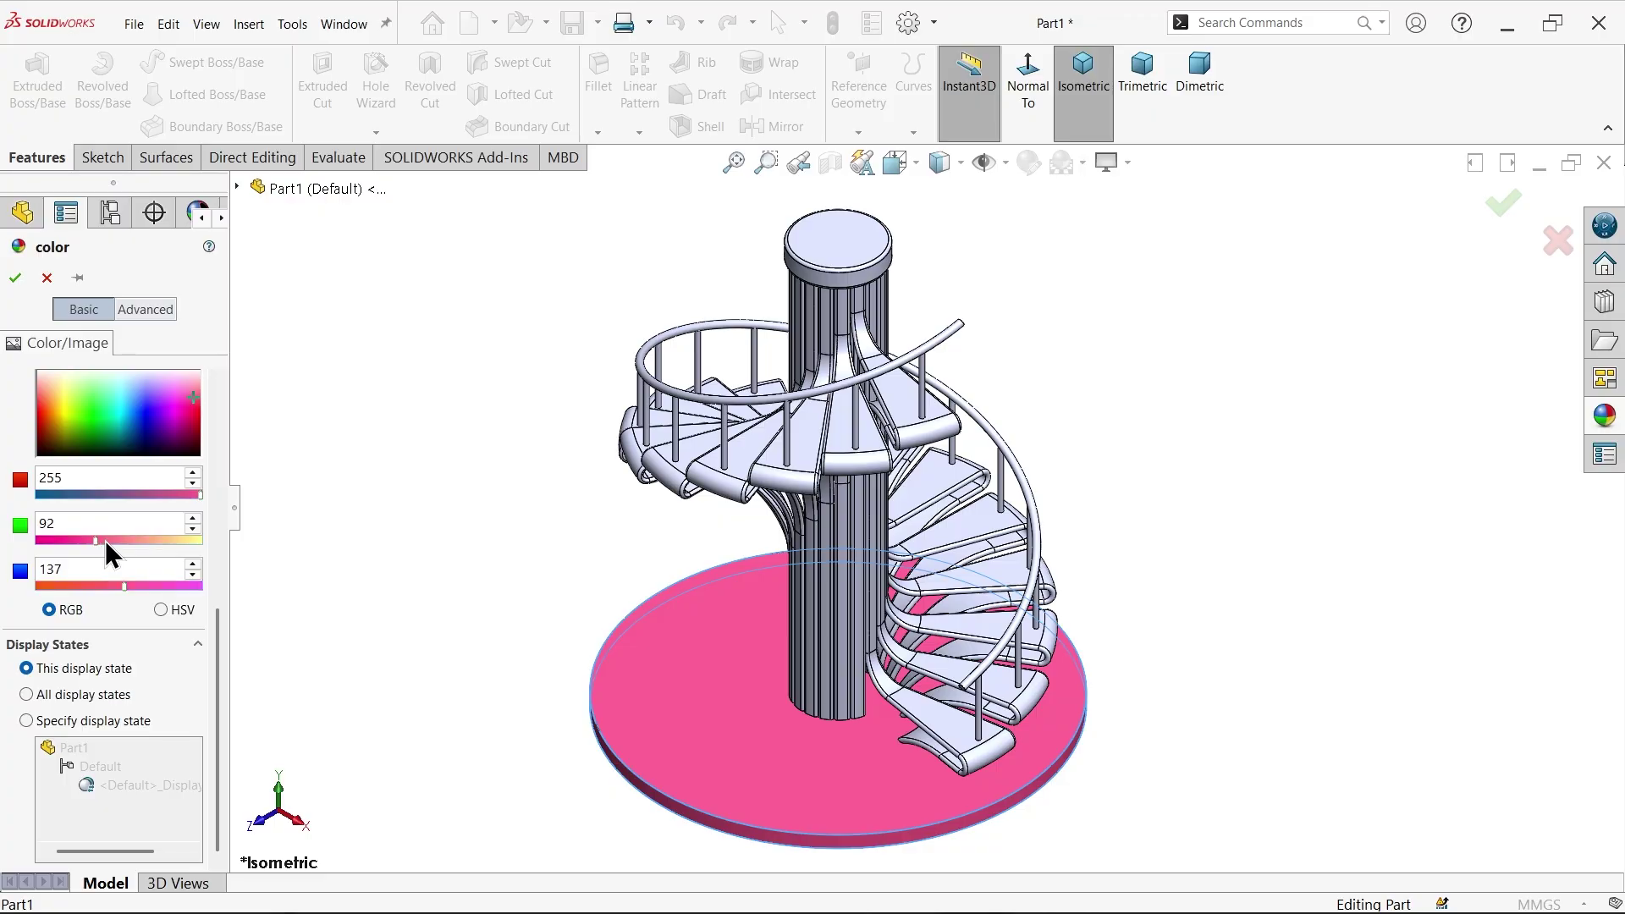
click(17, 279)
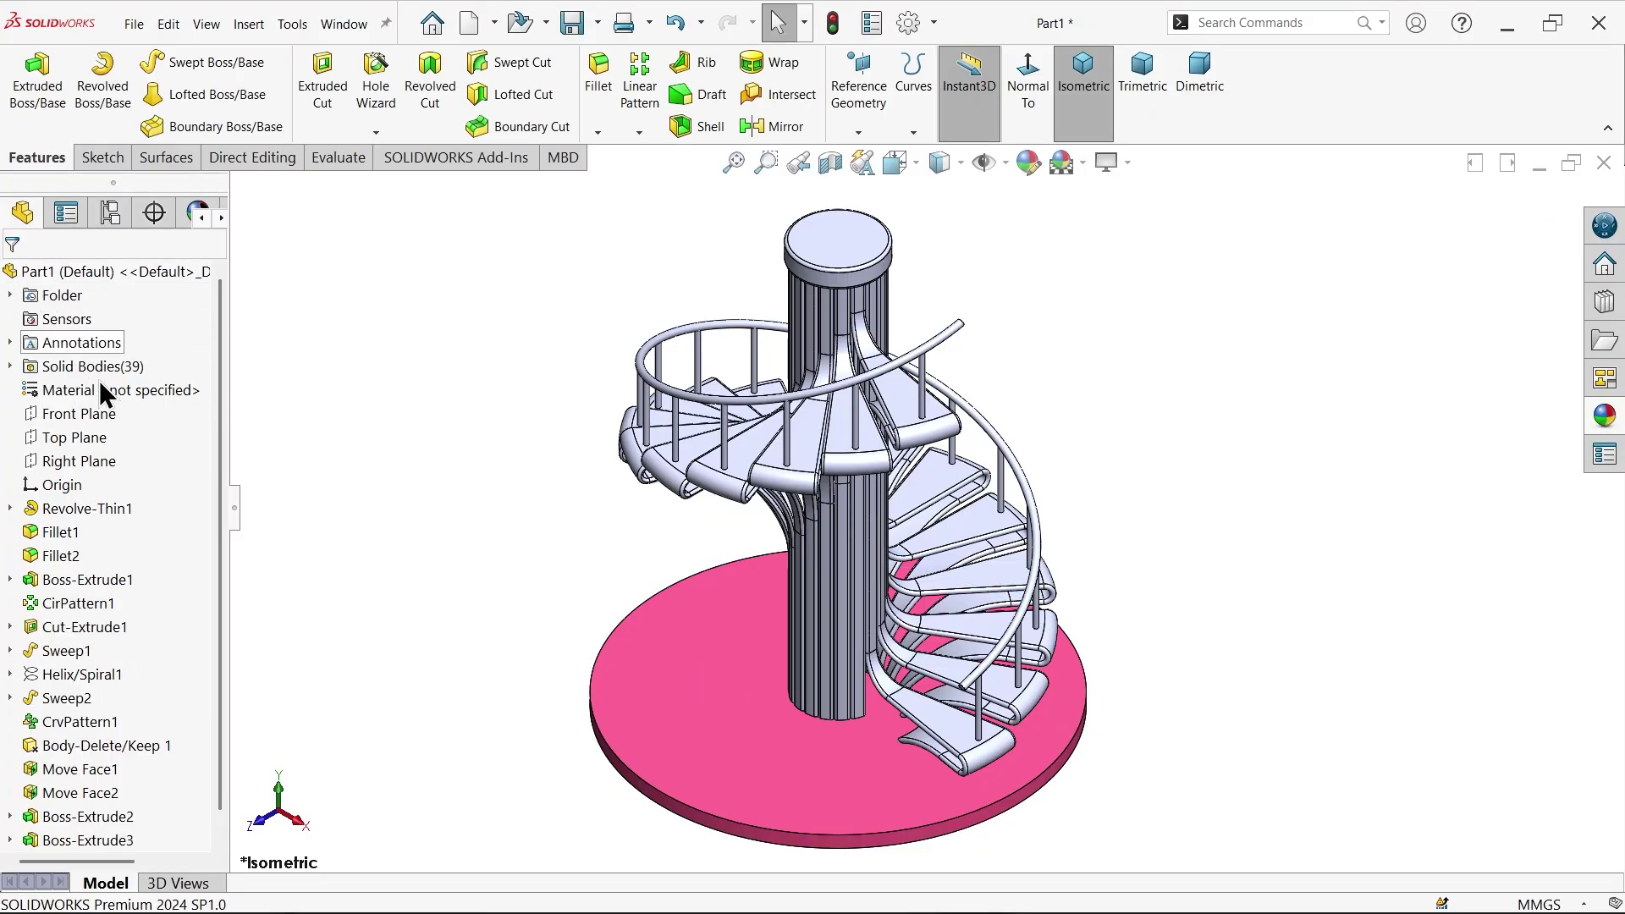
click(1027, 166)
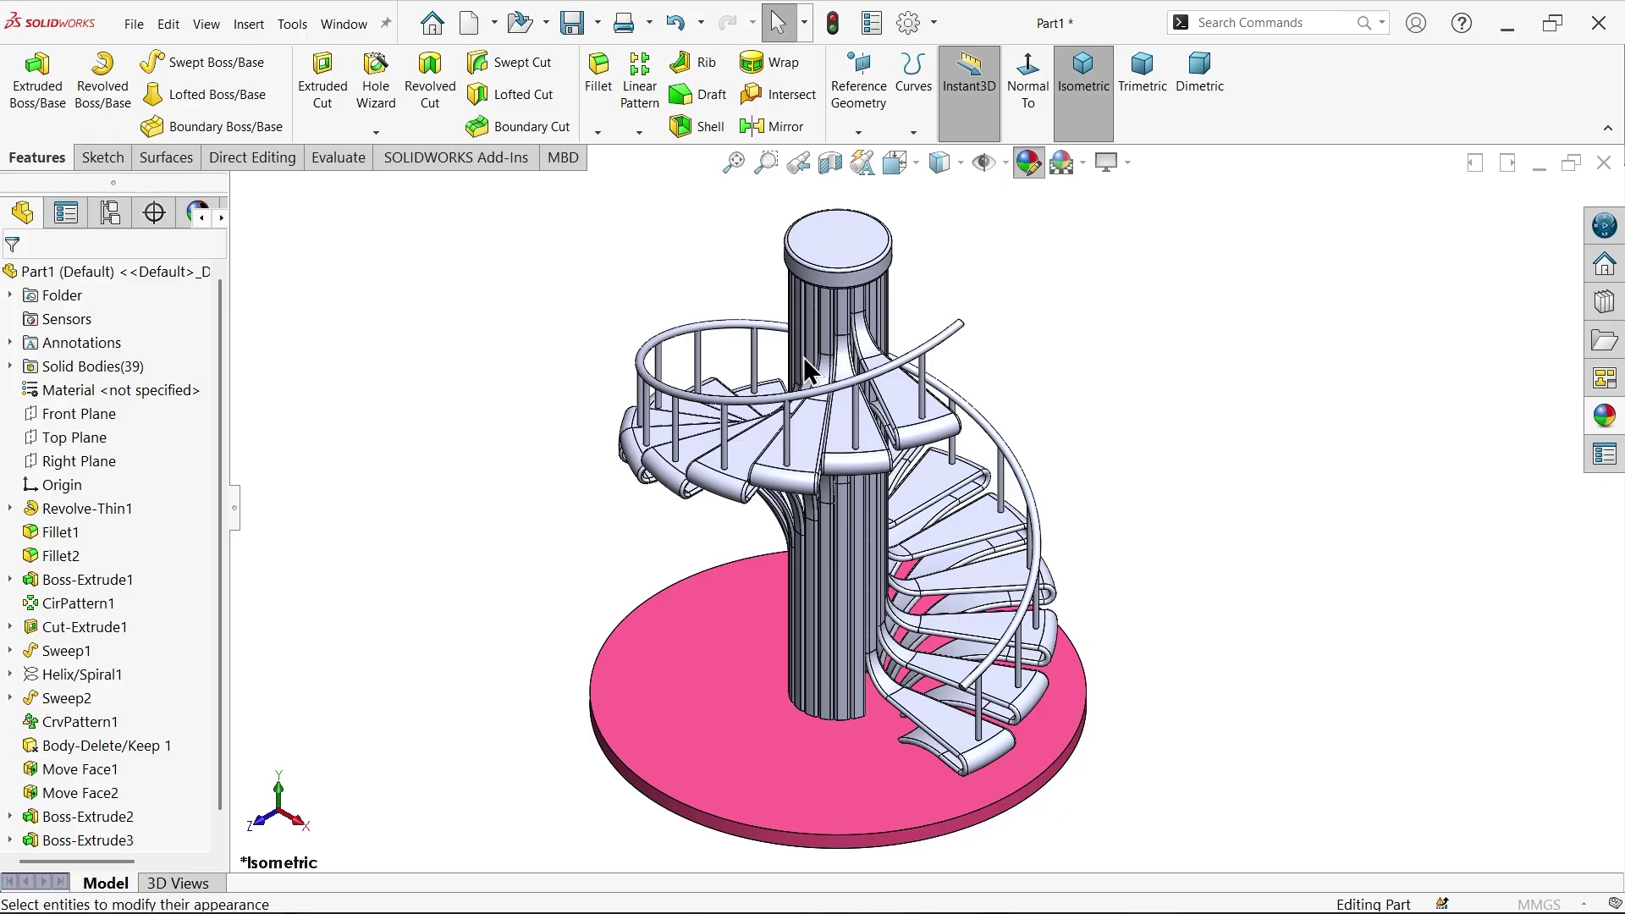
Colour the top tread beside the column bright green (RGB 0, 255, 0)
right_click(67, 457)
click(119, 461)
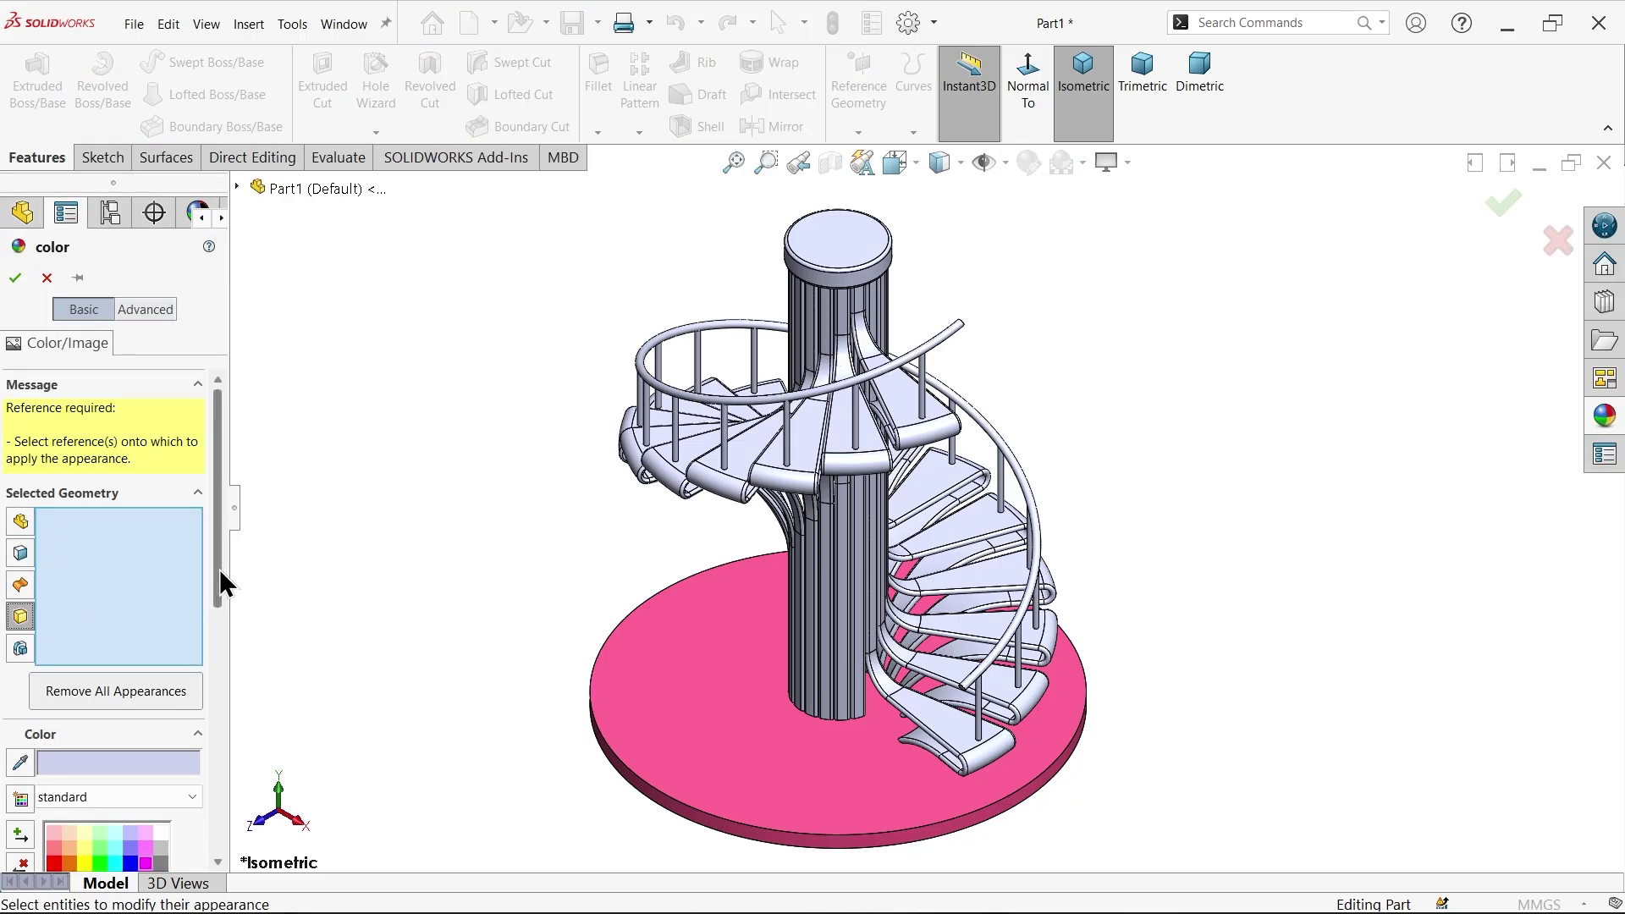
drag(220, 568, 216, 677)
click(101, 619)
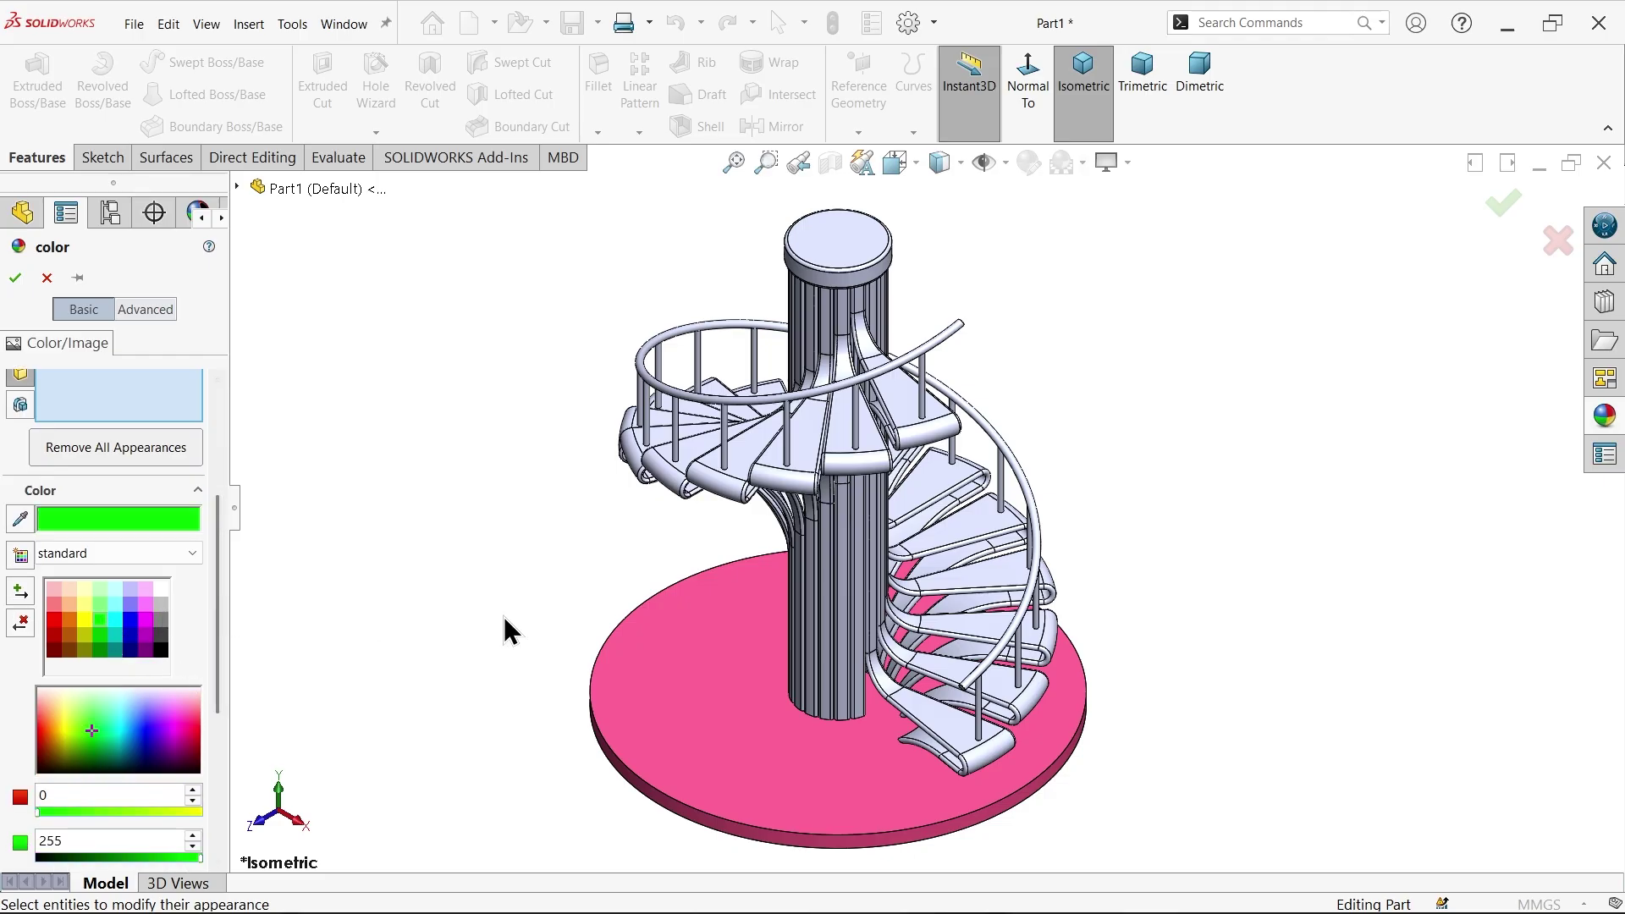
click(795, 478)
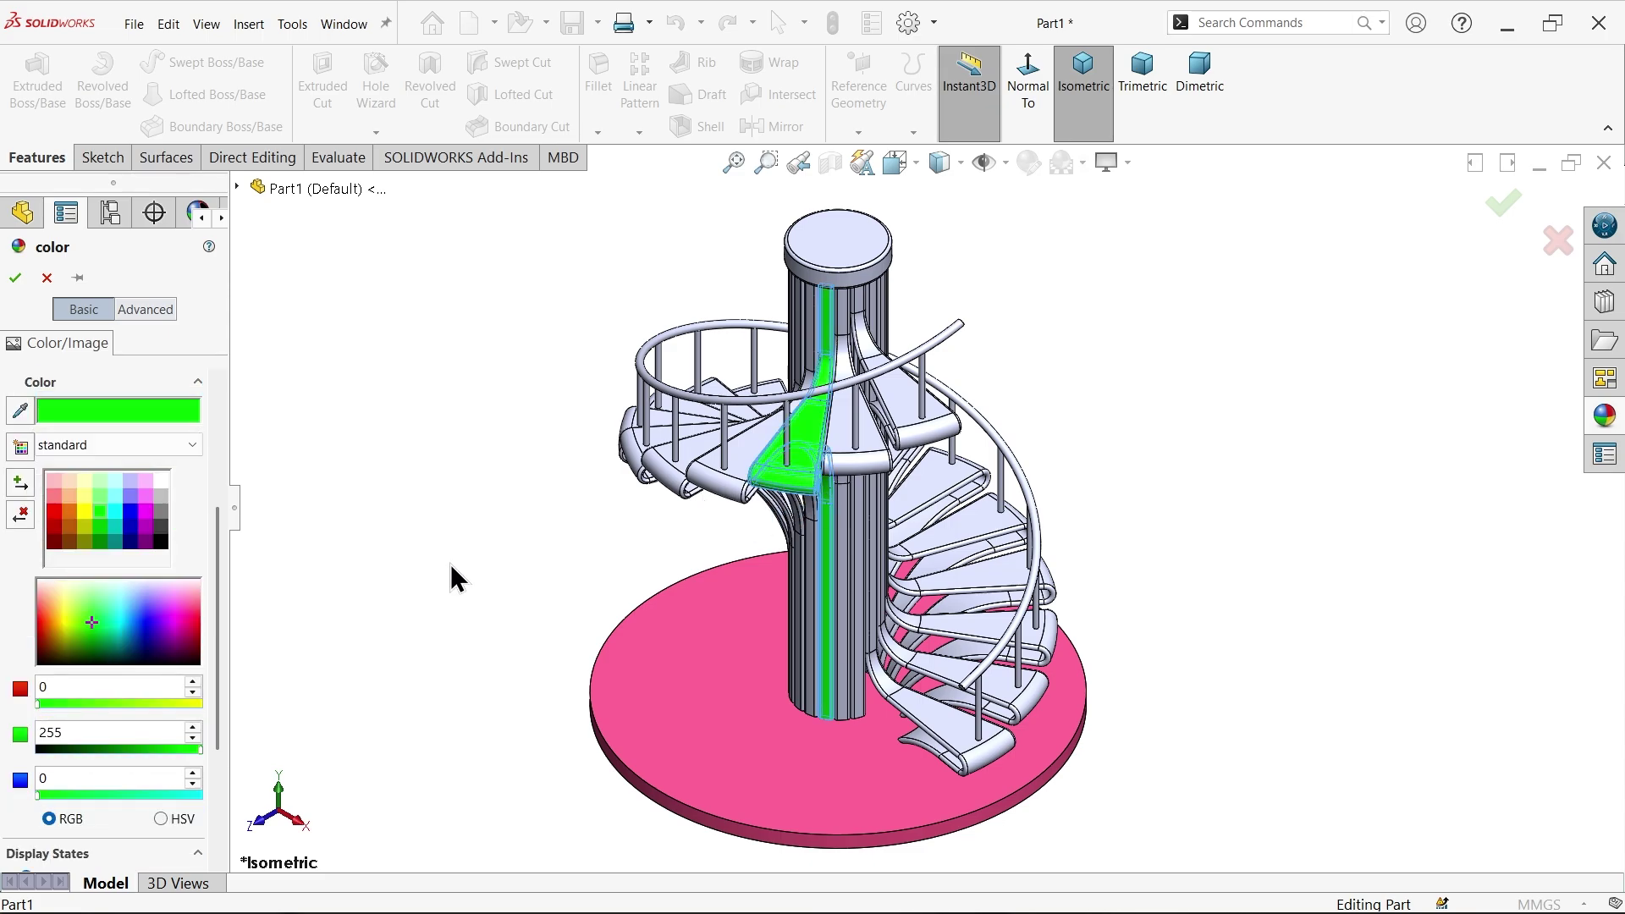
click(16, 278)
Colour the face of the tread left of the green one red
click(1031, 166)
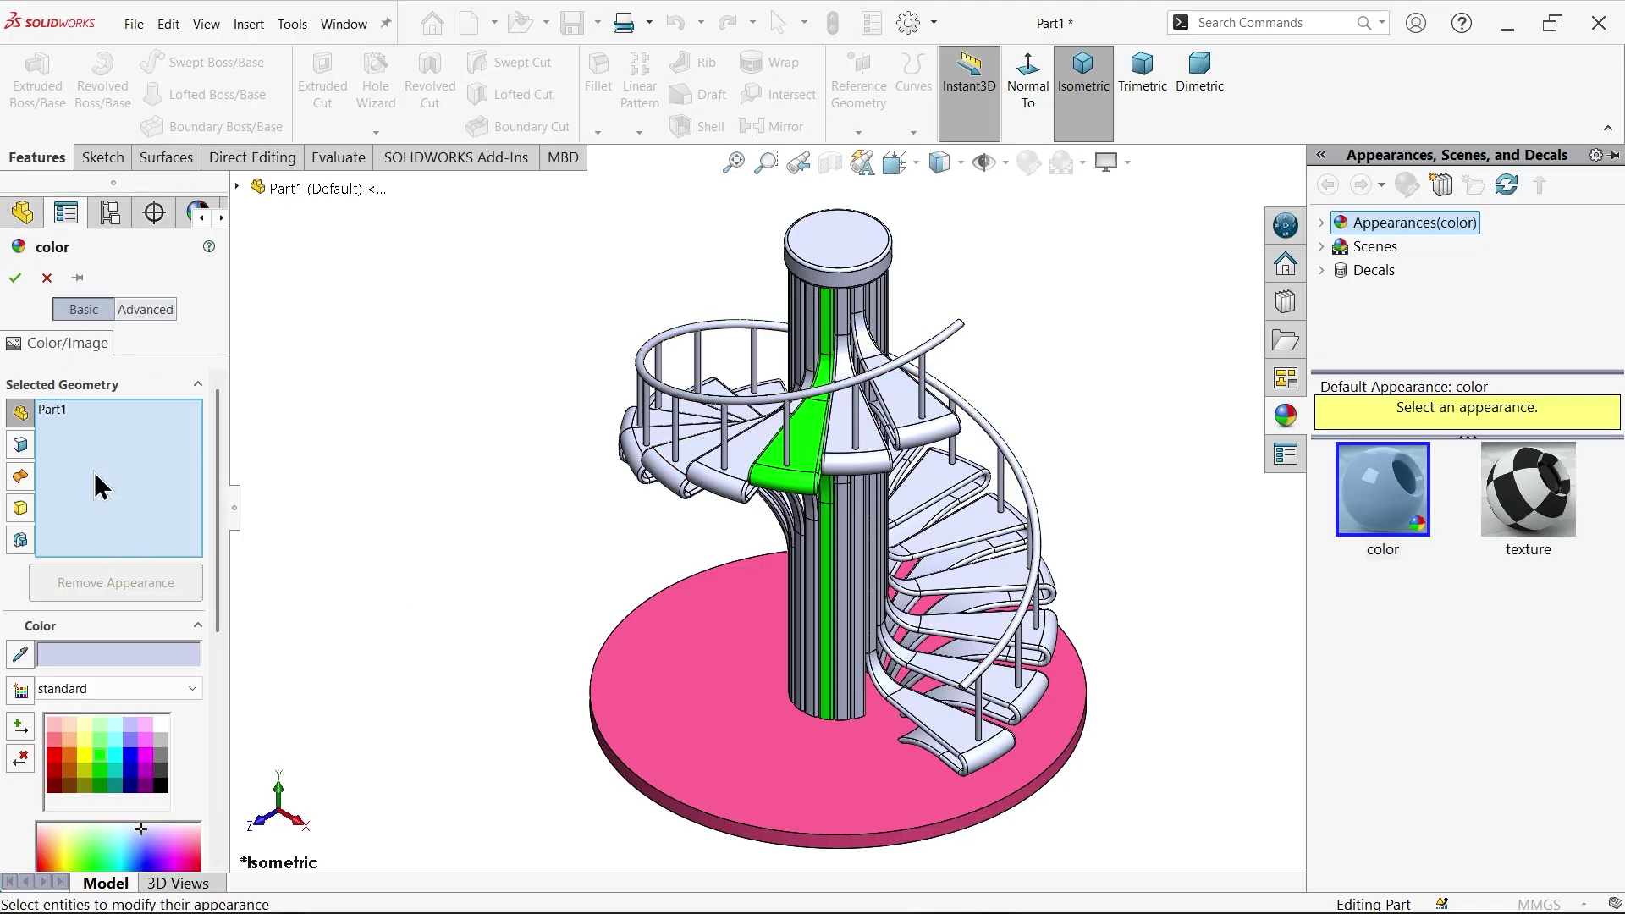
right_click(97, 487)
click(145, 478)
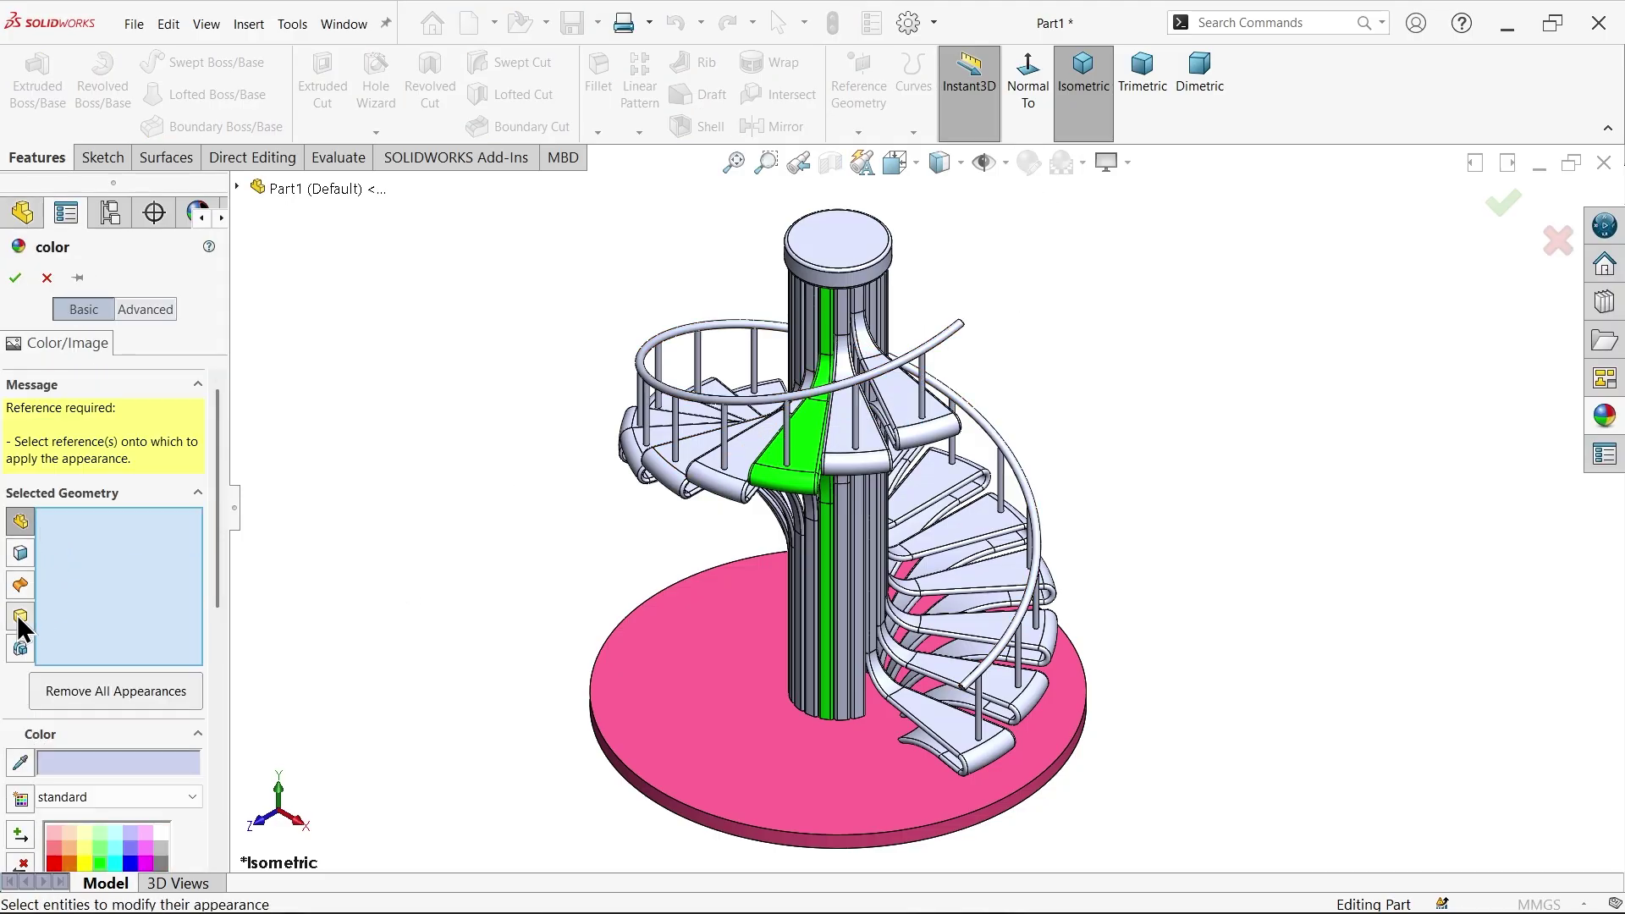
click(19, 618)
drag(214, 590, 211, 648)
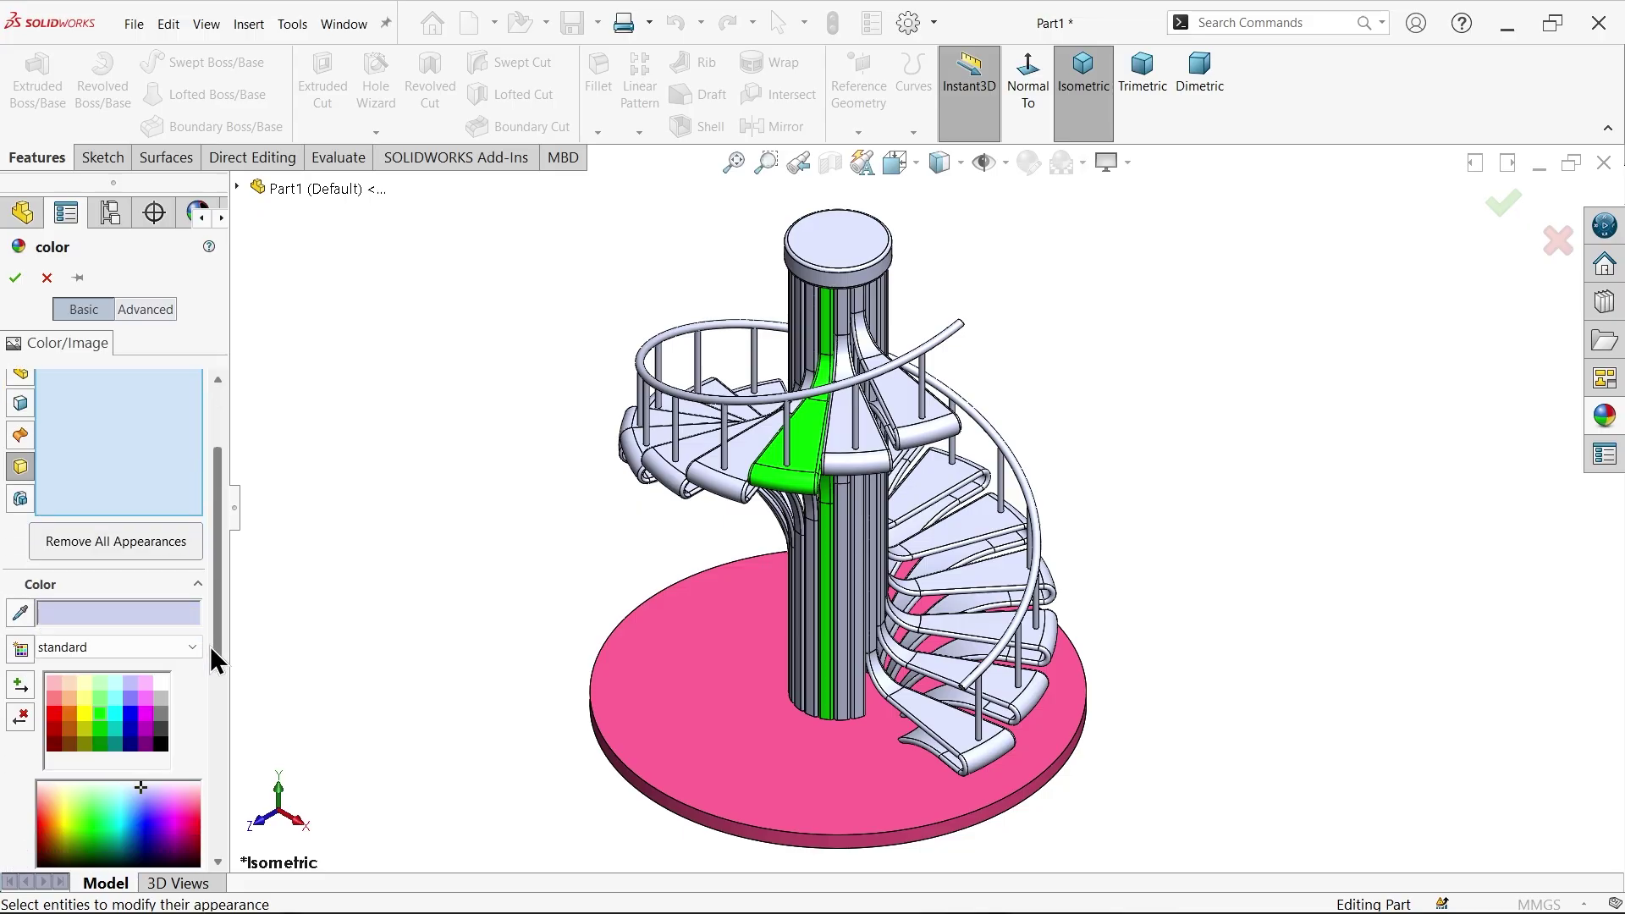
click(54, 721)
click(681, 472)
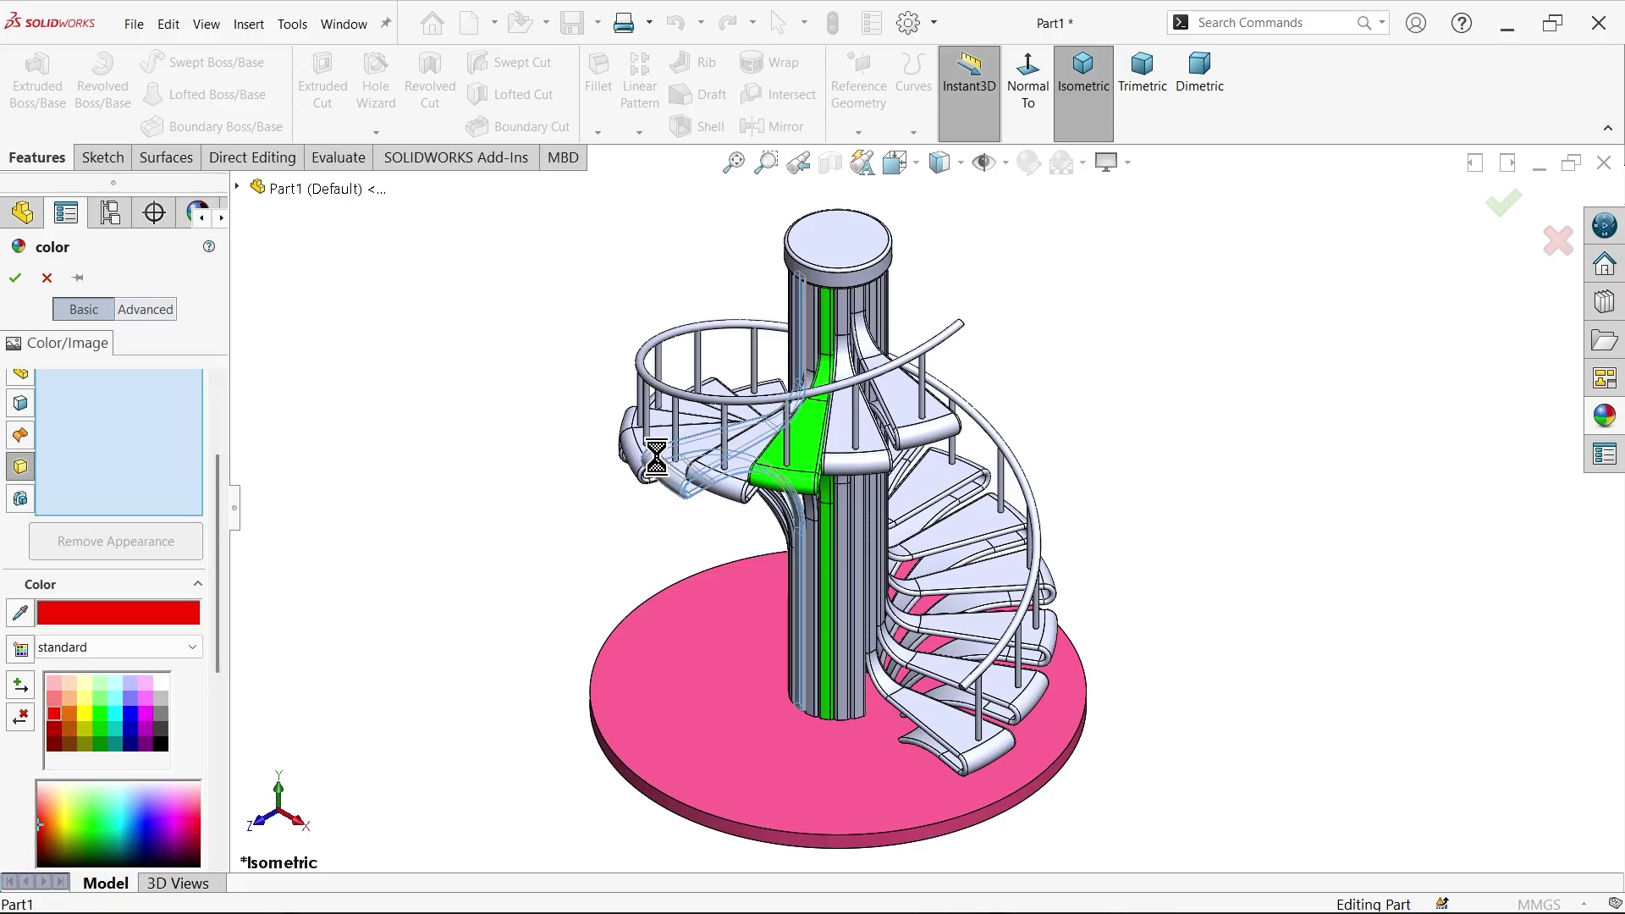
click(12, 281)
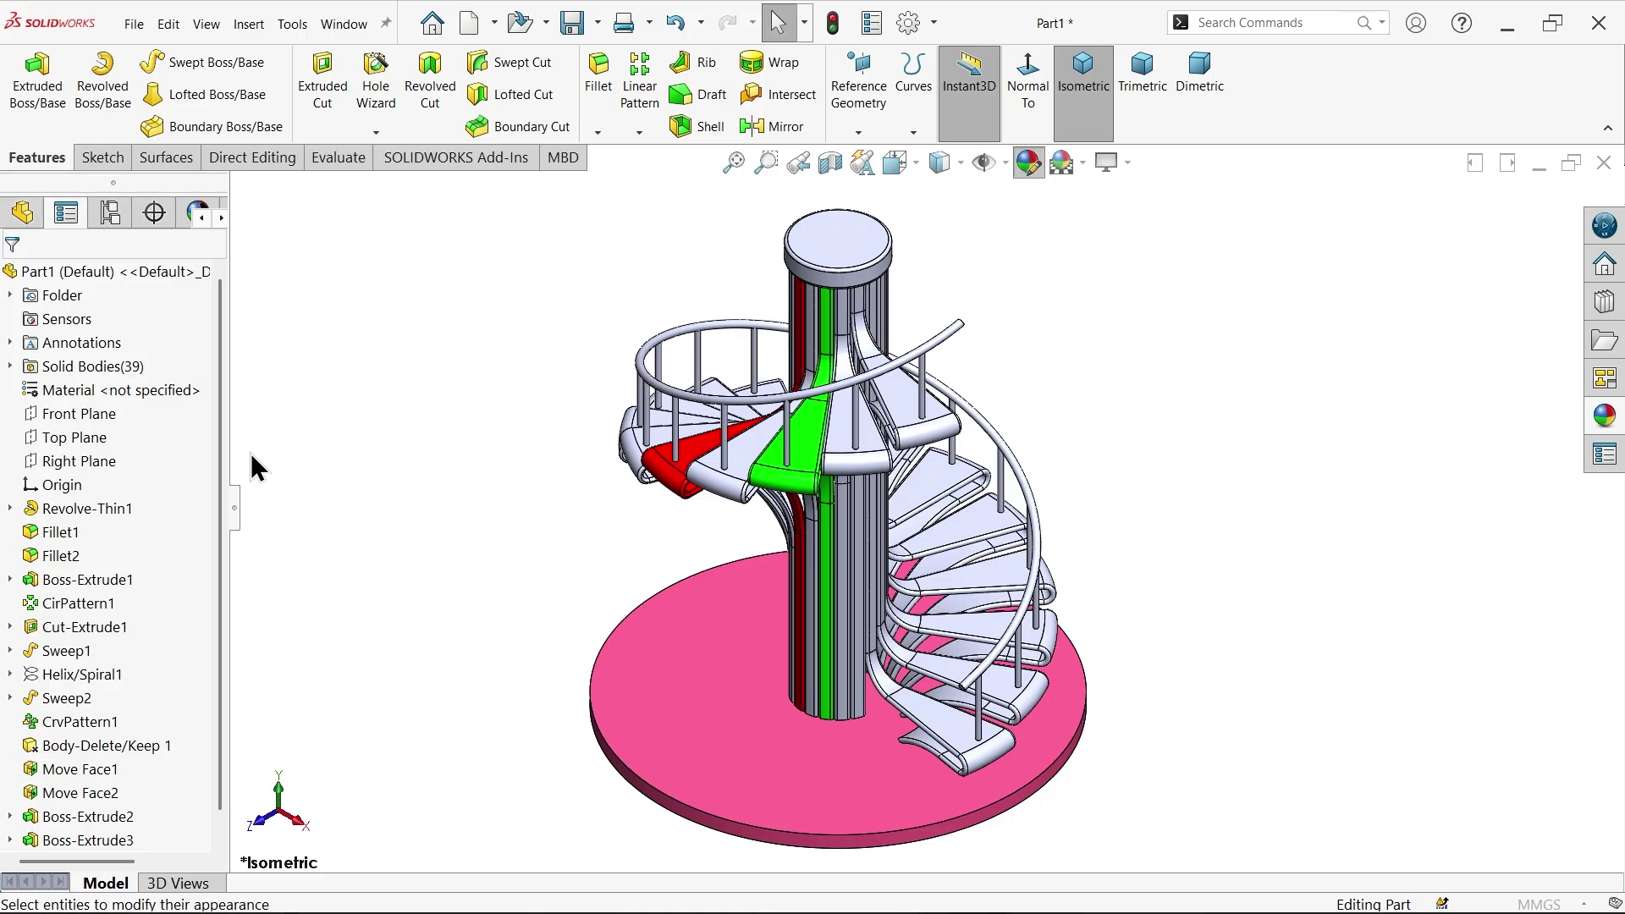
Colour the bottom stair tread cyan
right_click(100, 446)
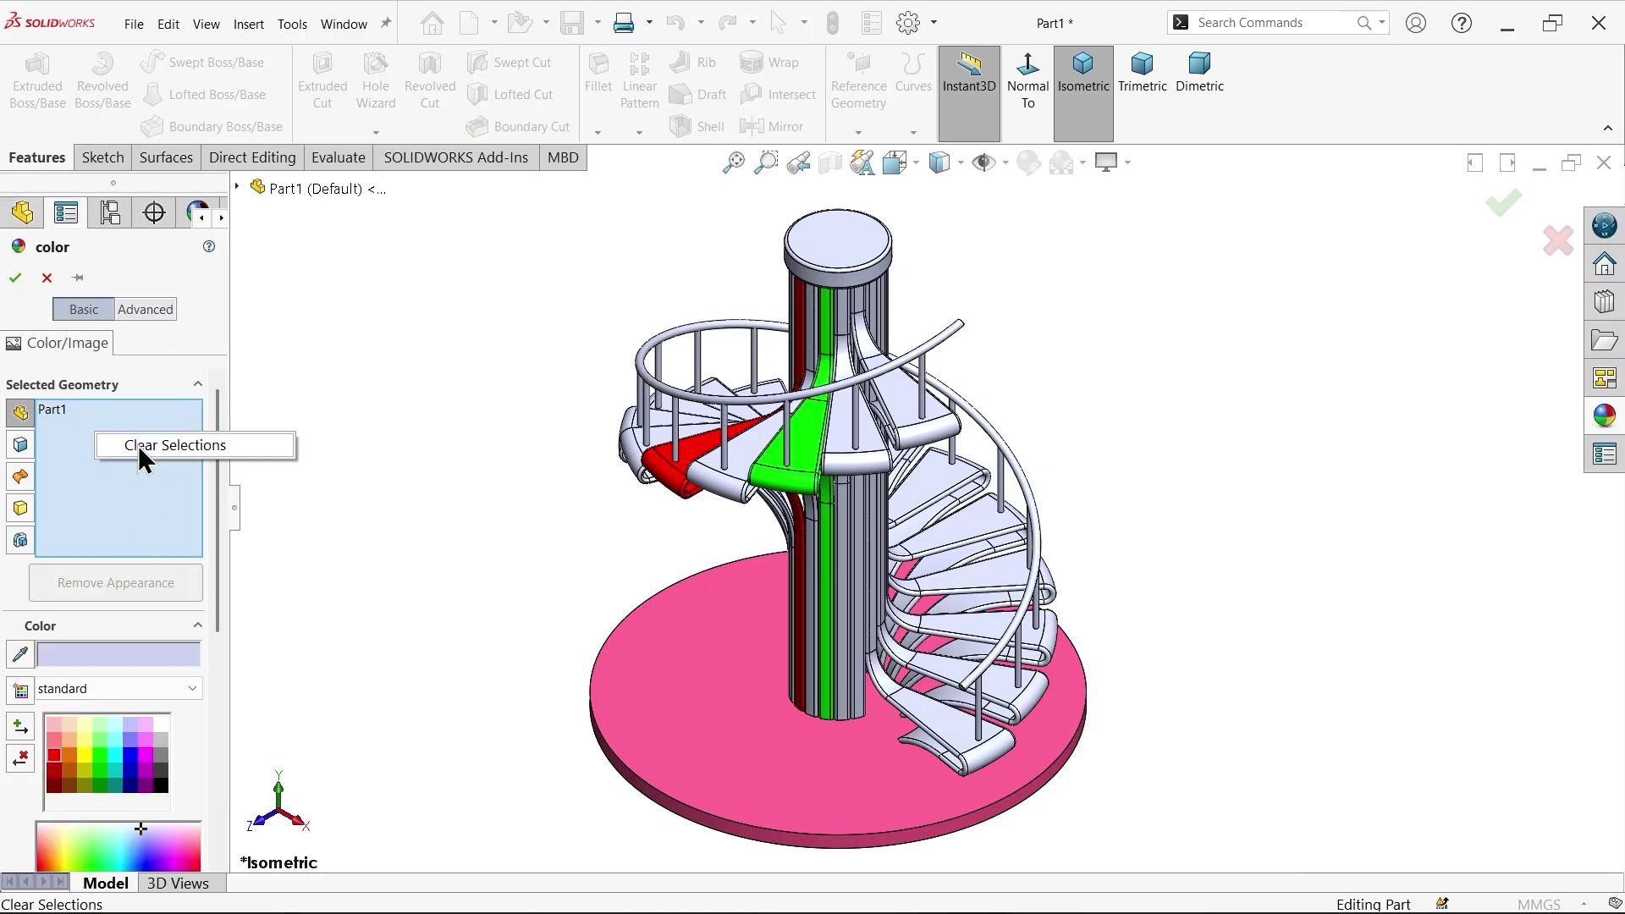
click(145, 449)
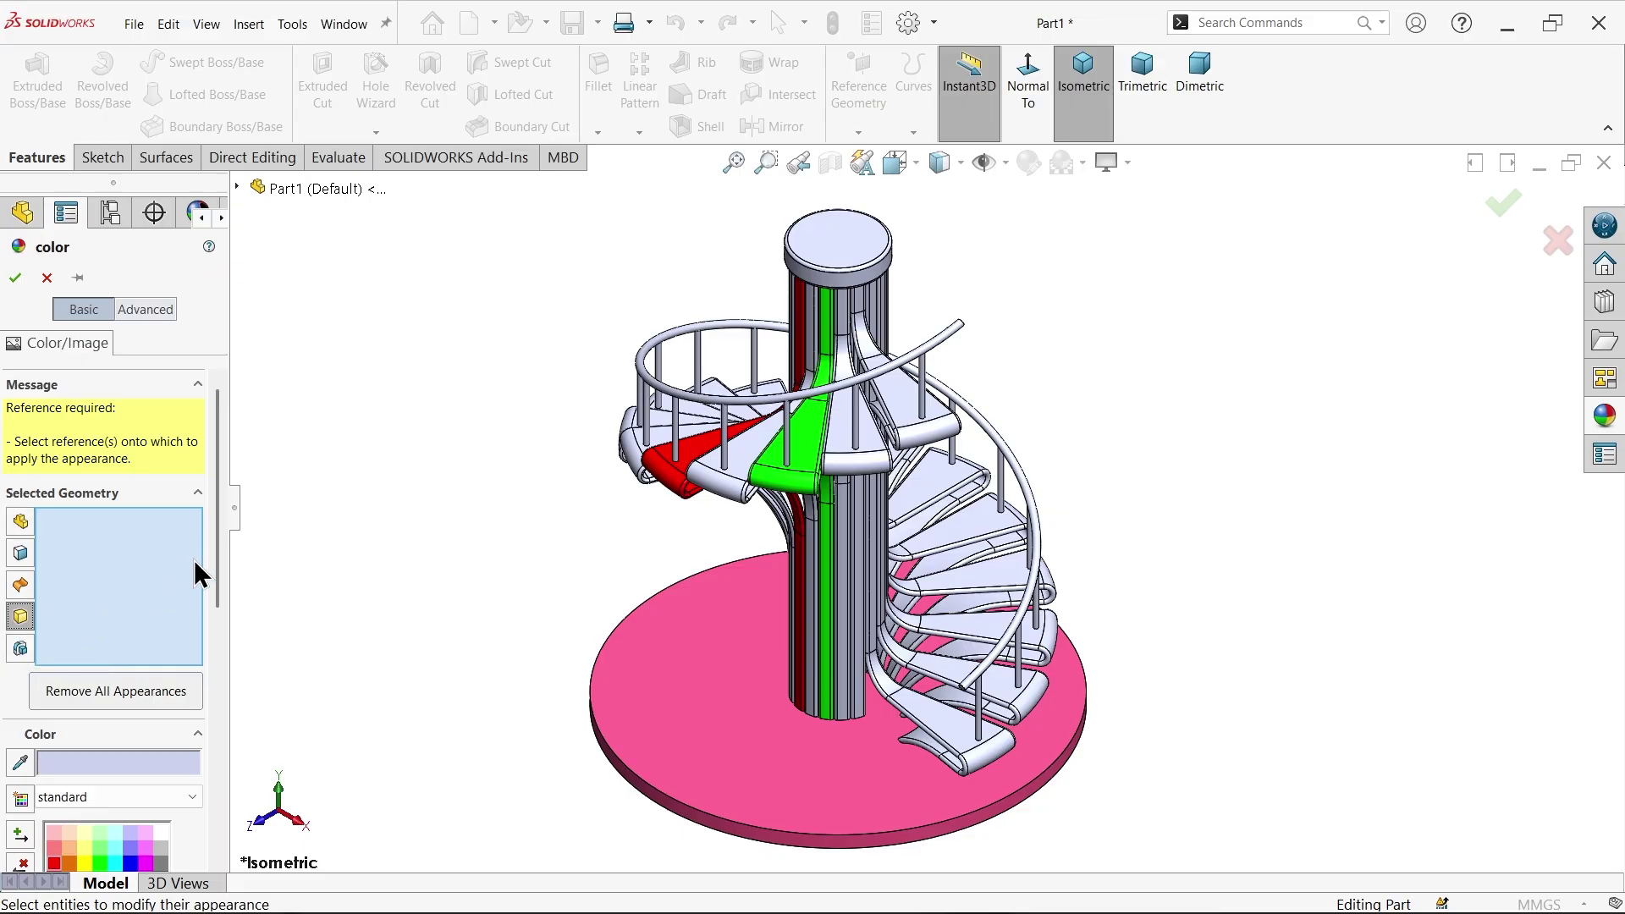
drag(220, 572, 220, 673)
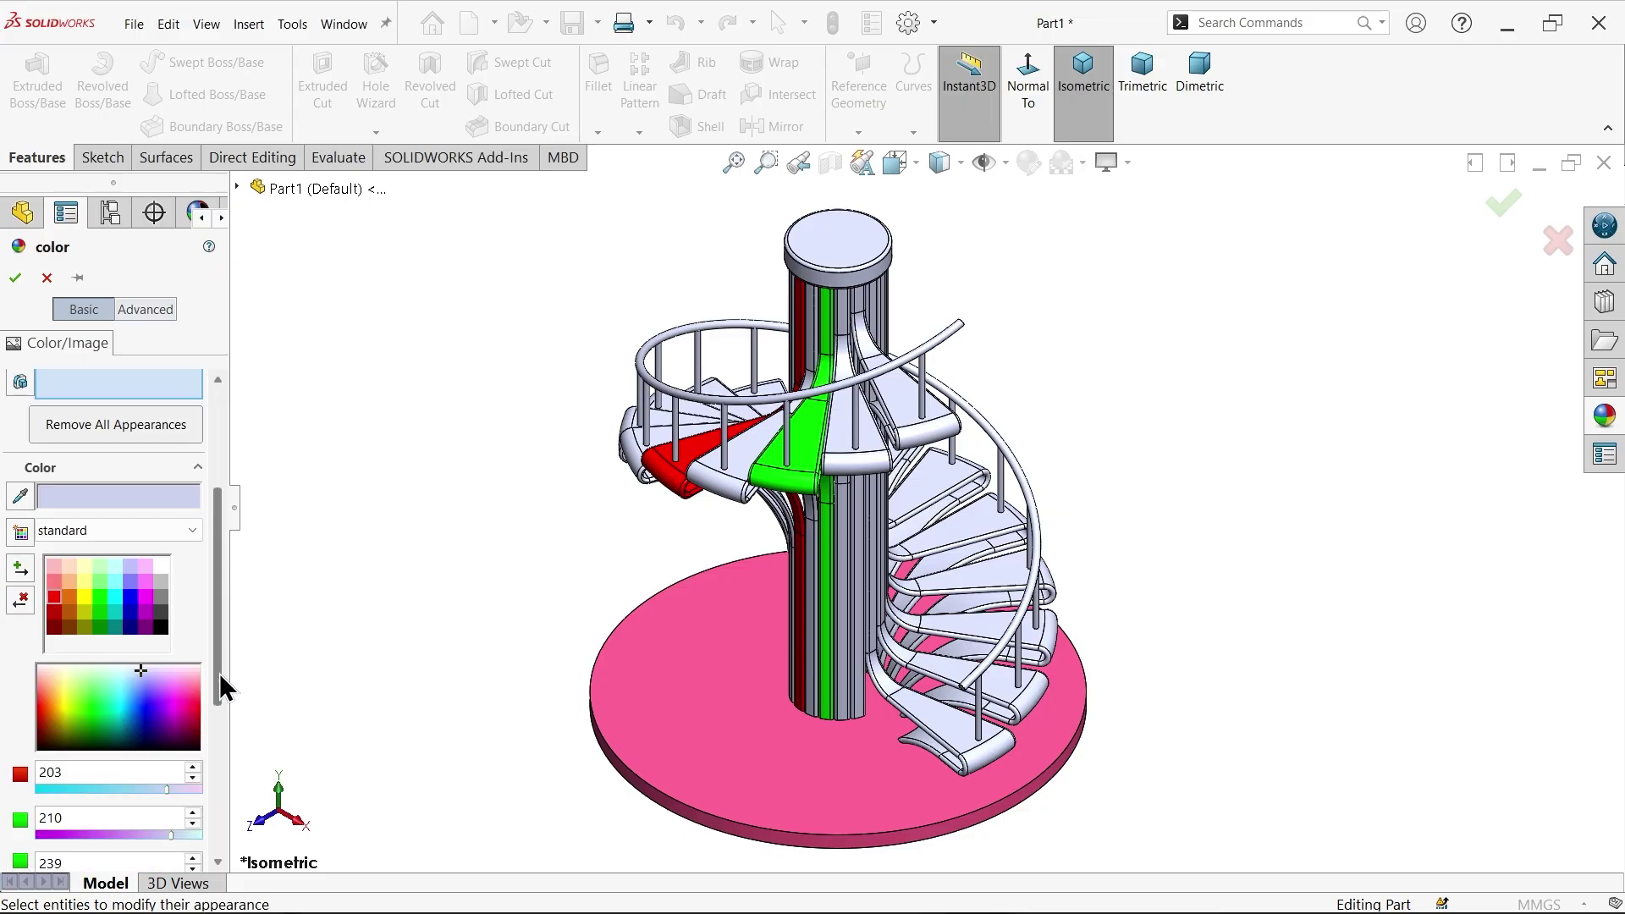
click(115, 592)
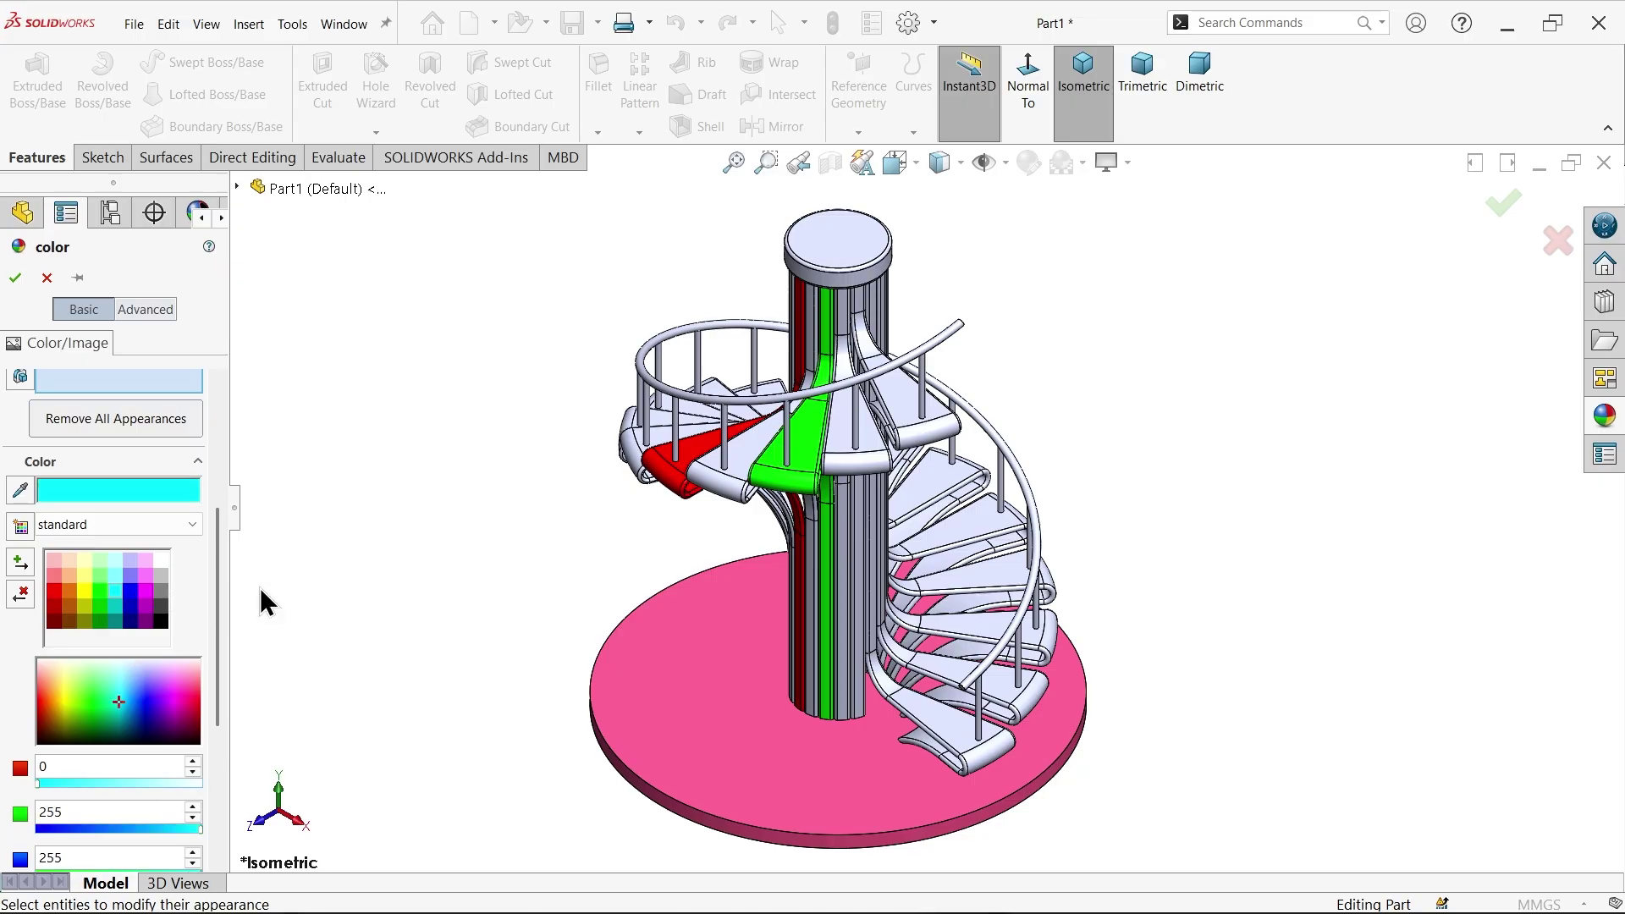
click(931, 734)
click(15, 280)
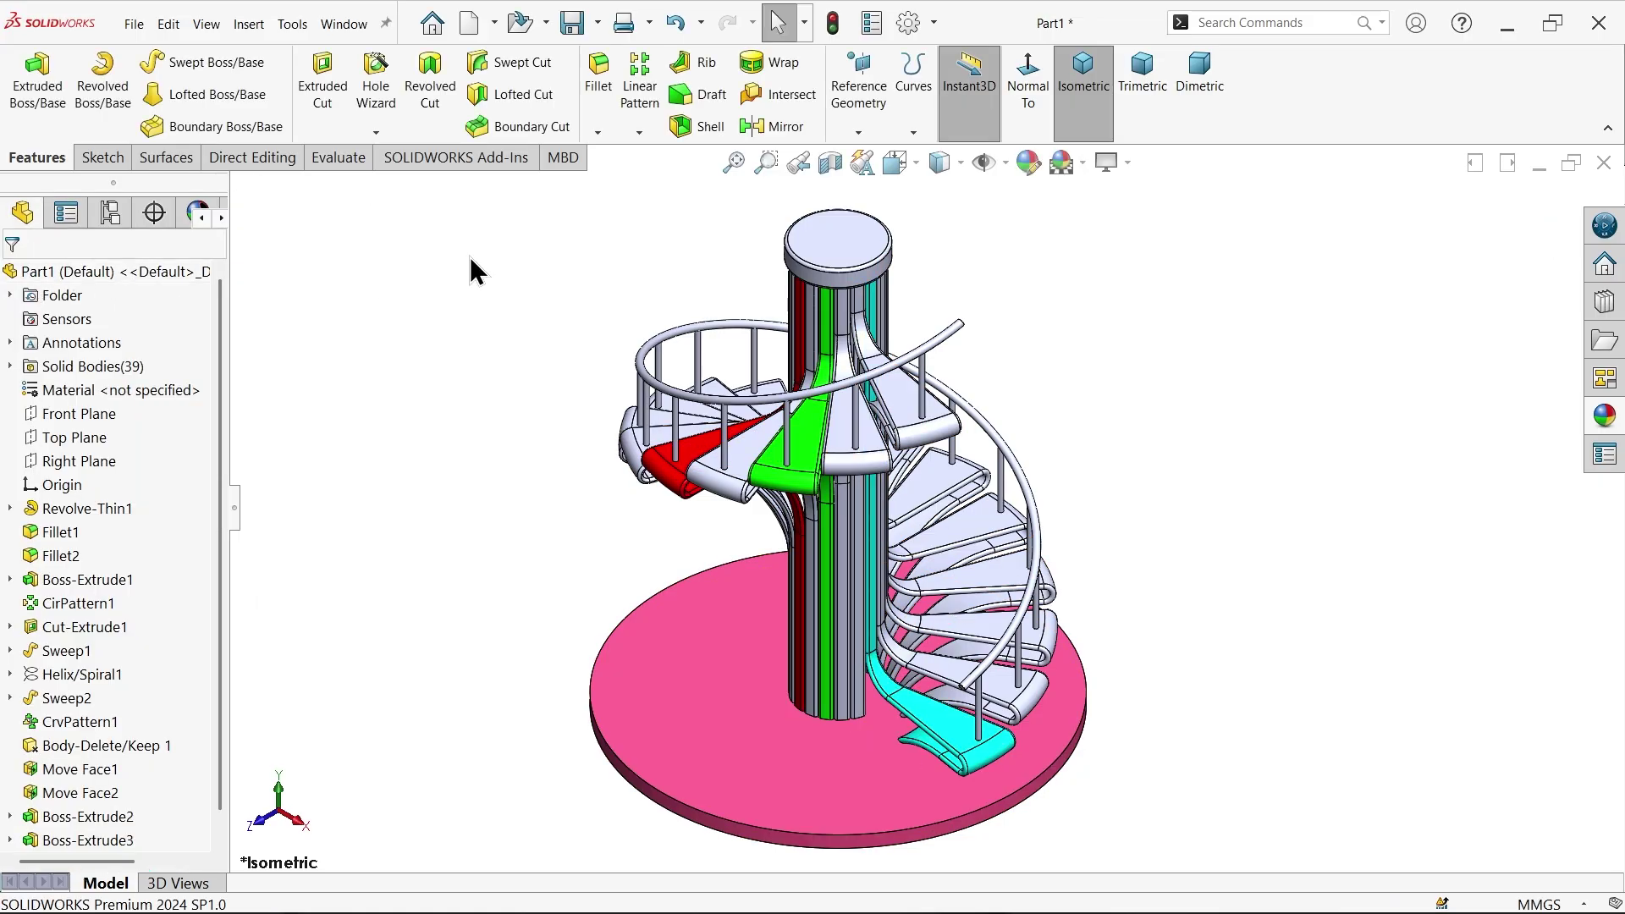
Colour the tread right of the green one yellow (RGB 255, 255, 0)
click(1030, 168)
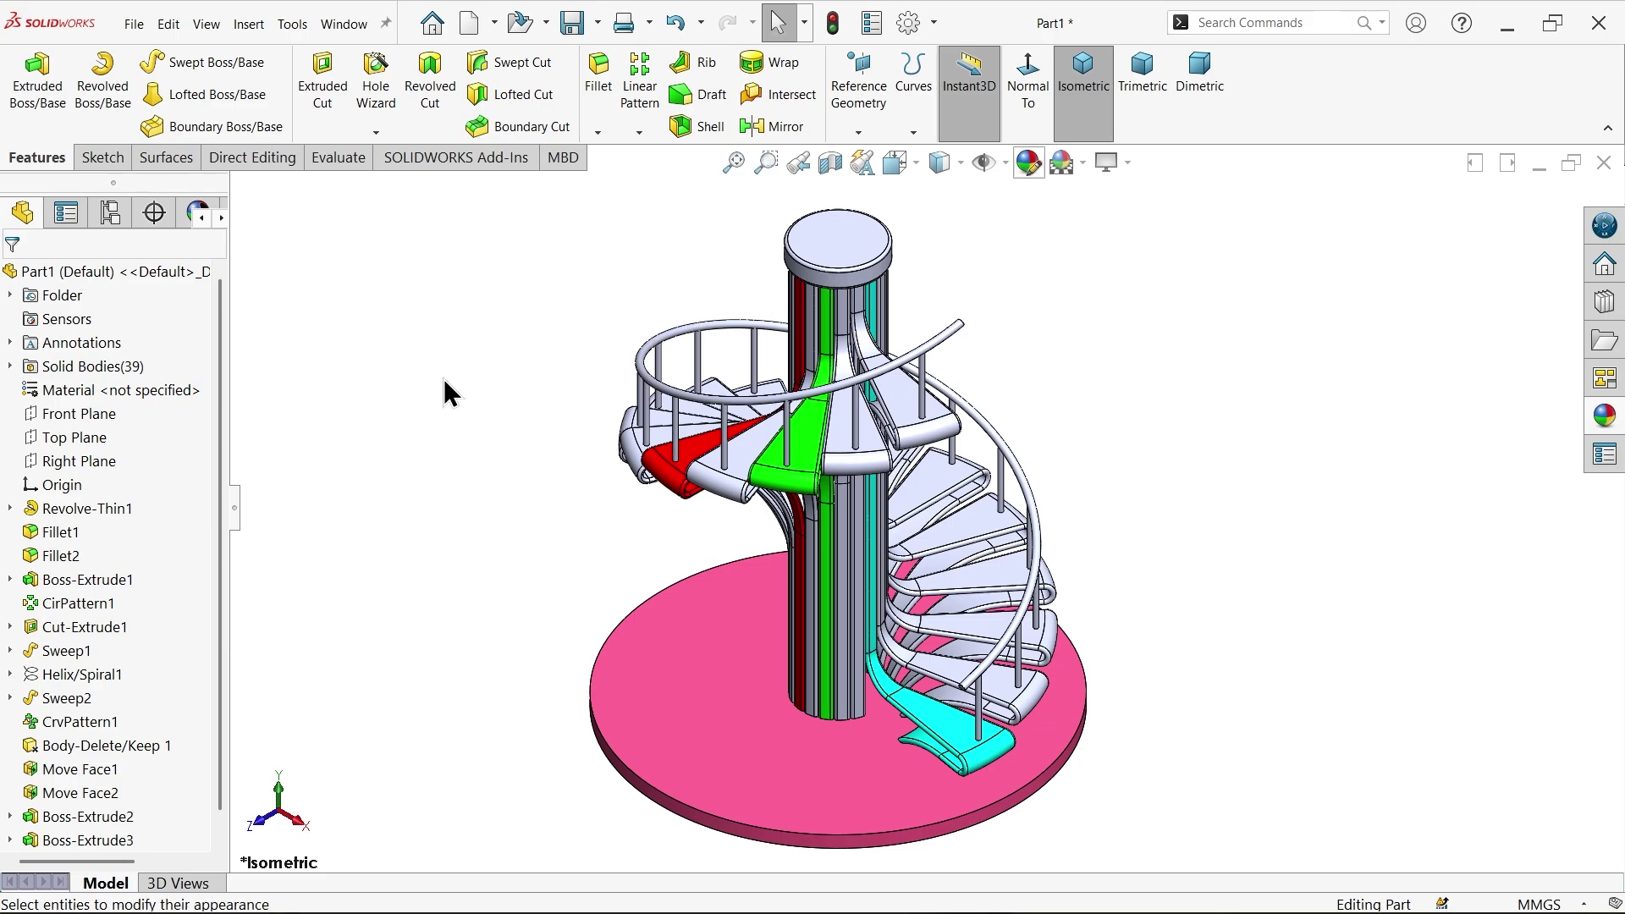
right_click(138, 474)
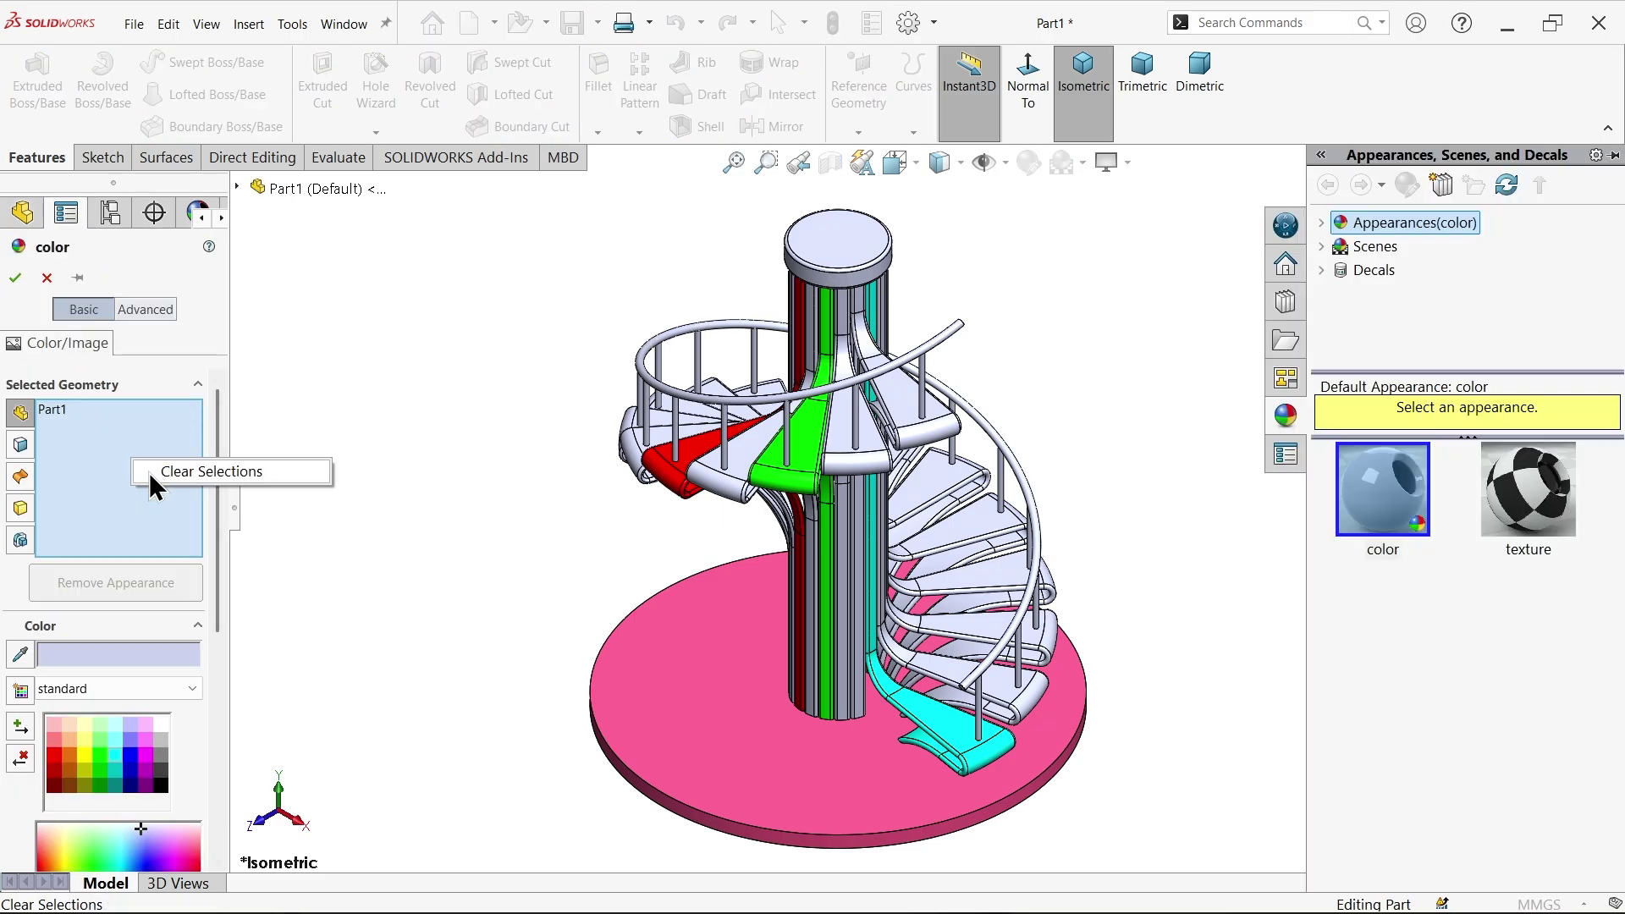
click(169, 471)
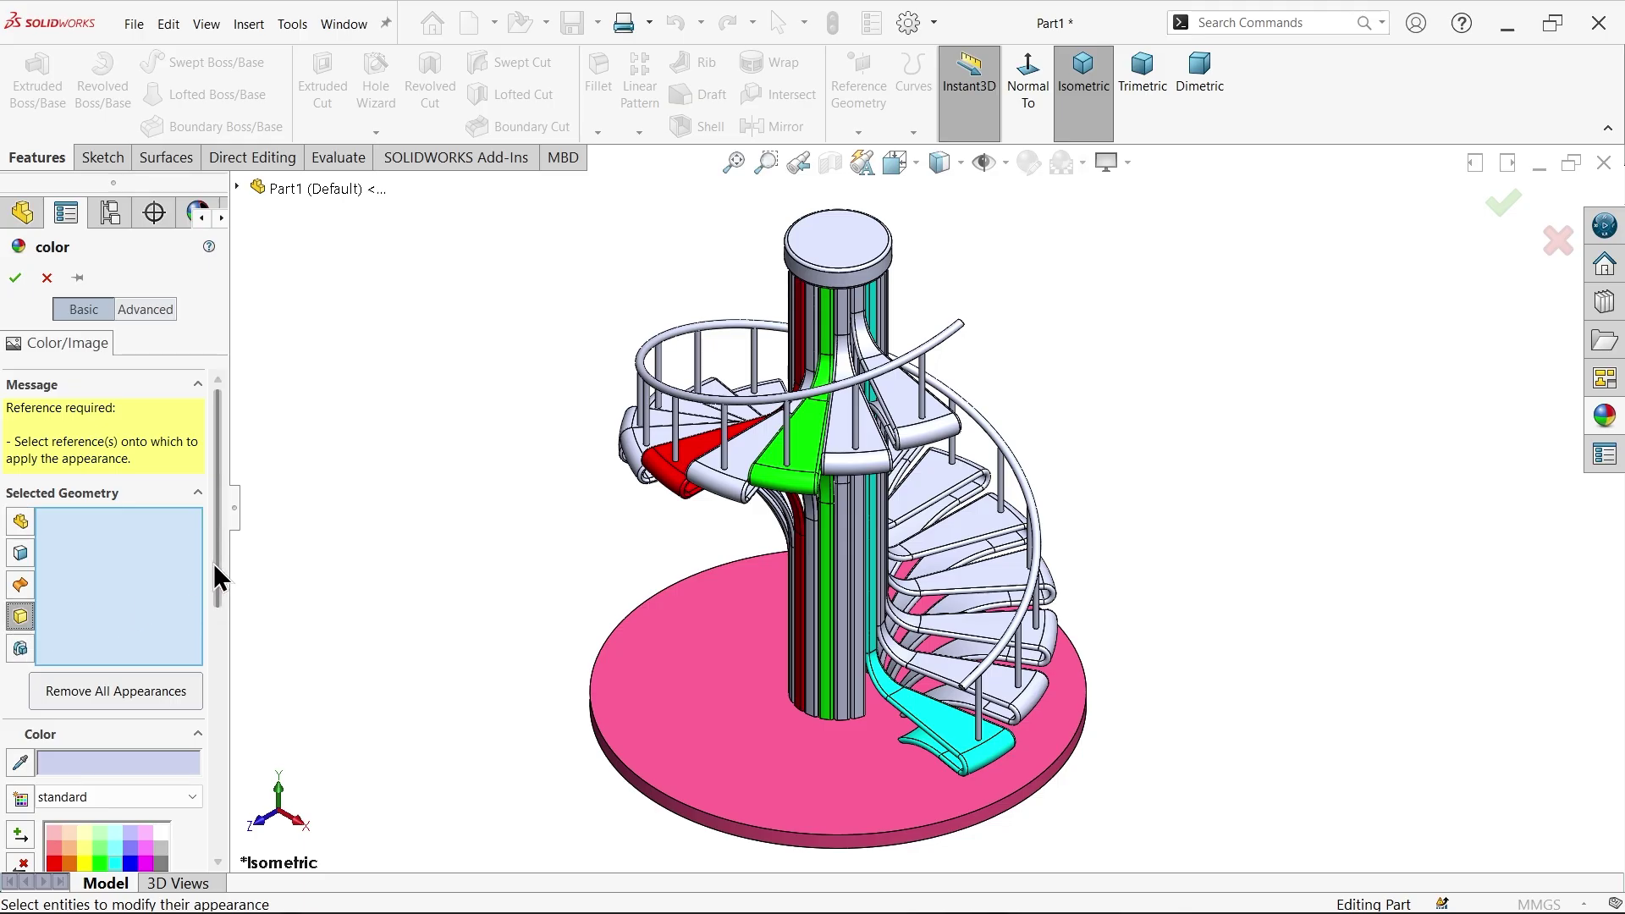
drag(213, 562, 214, 686)
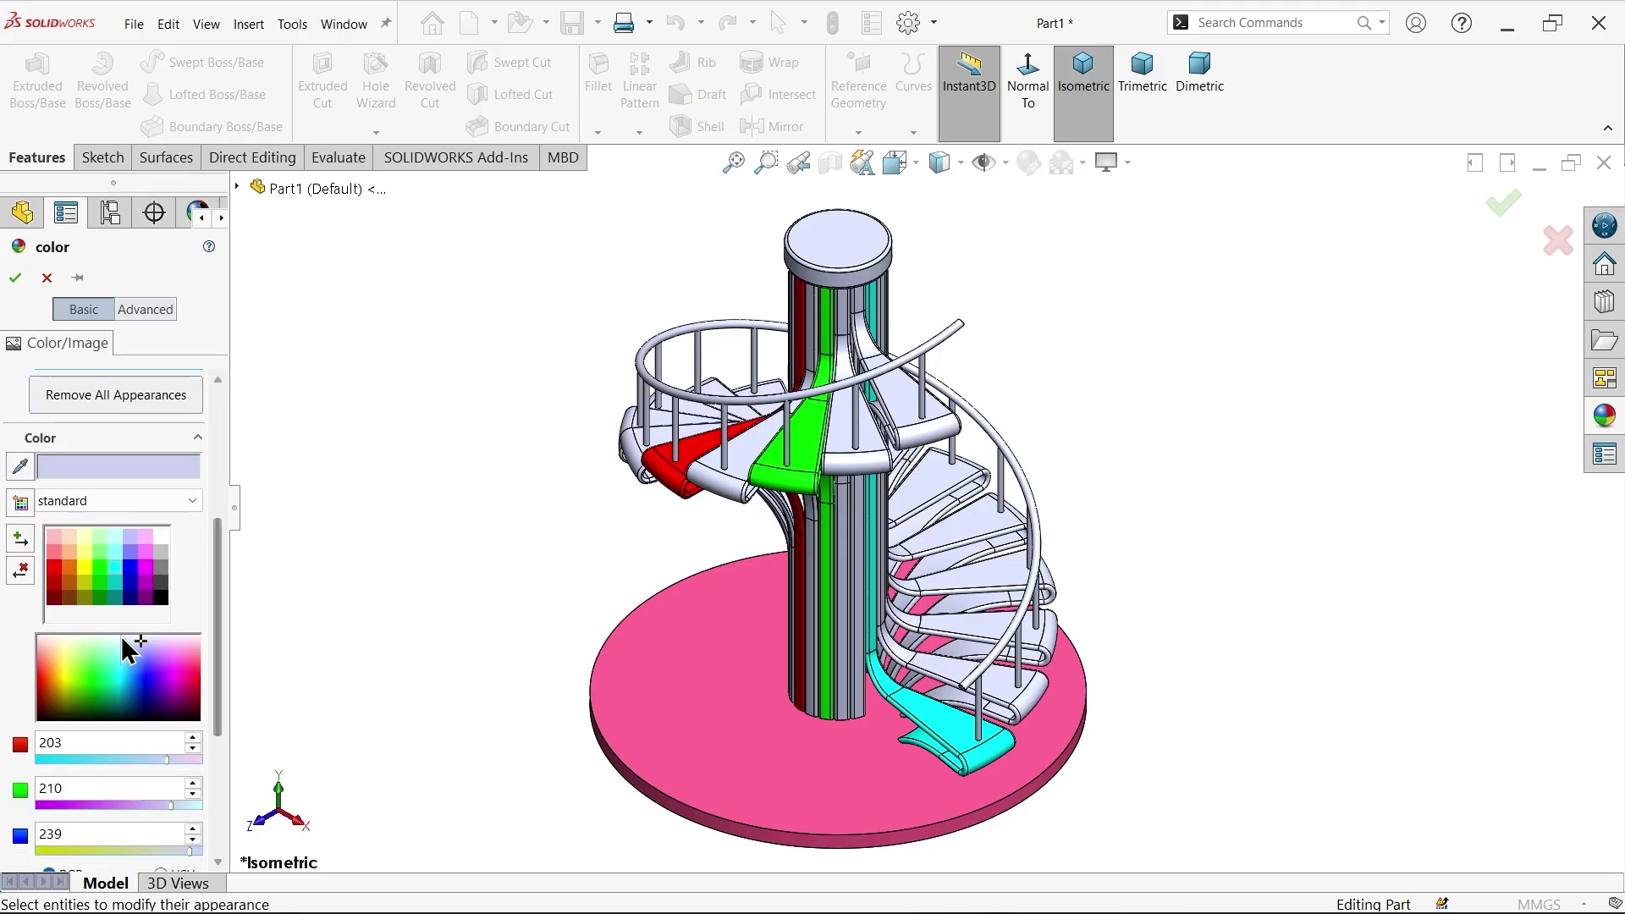
click(82, 562)
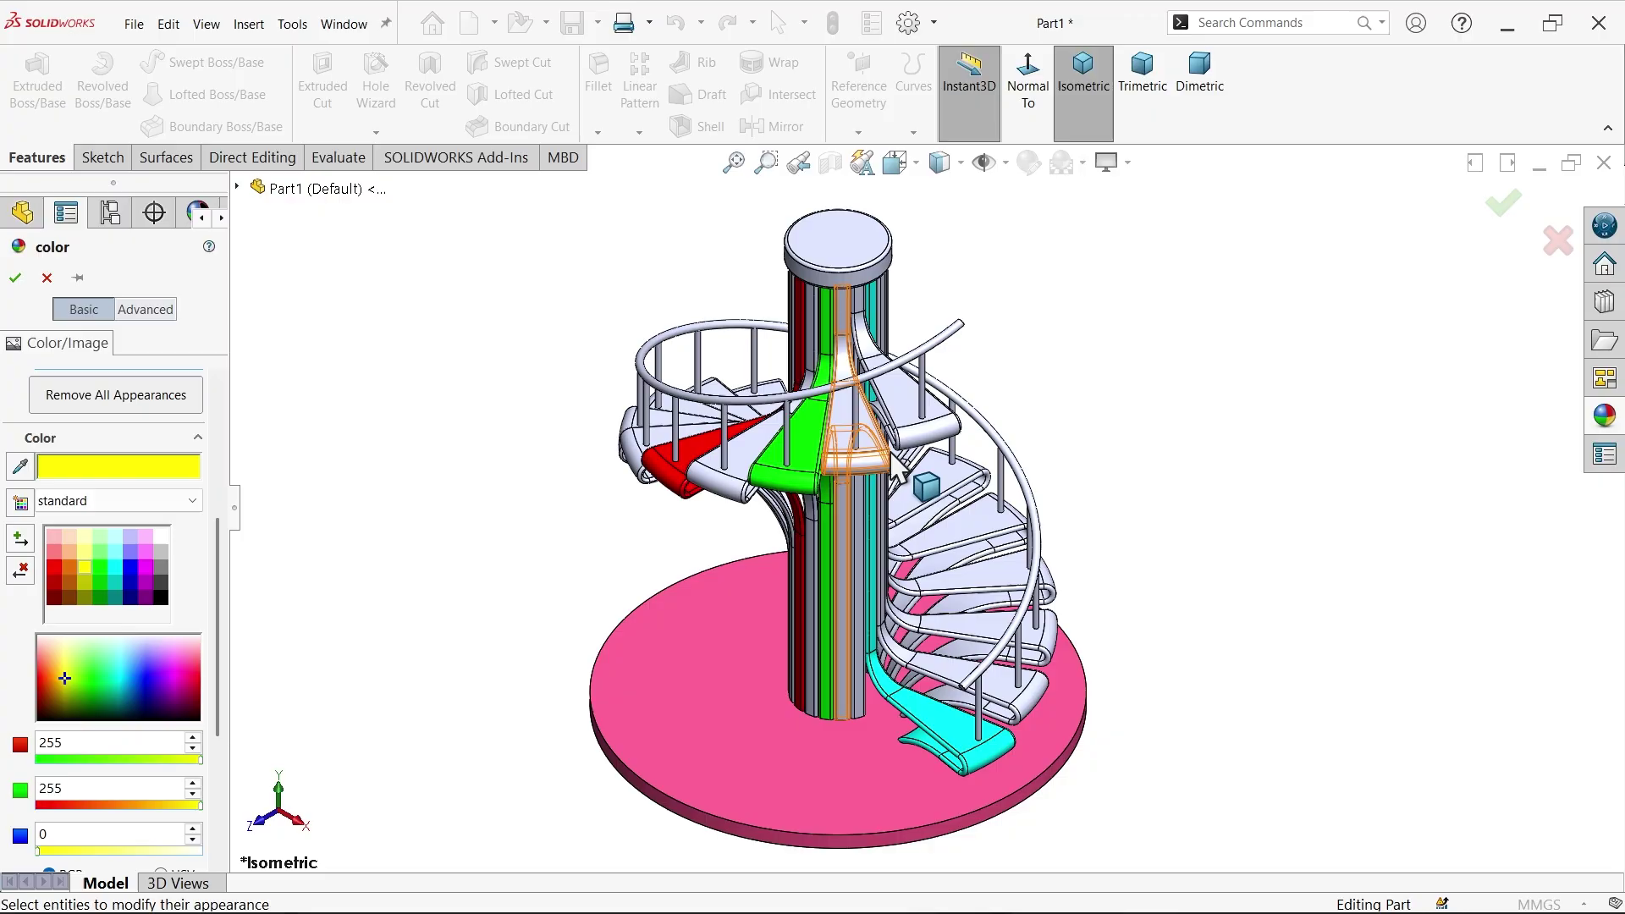
click(863, 467)
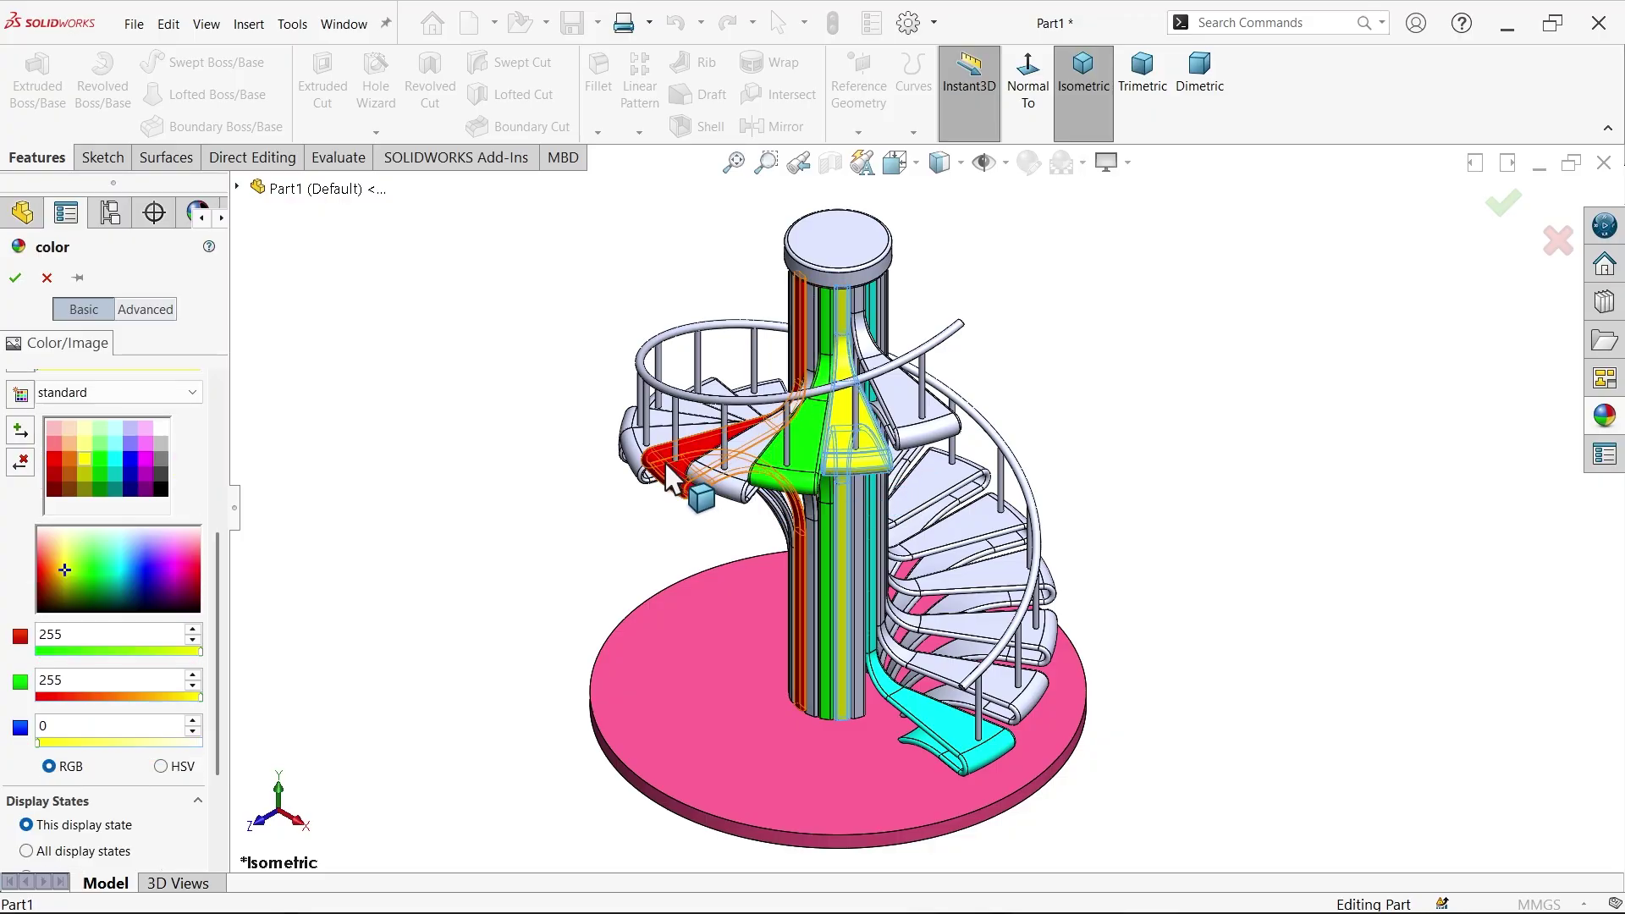
click(15, 278)
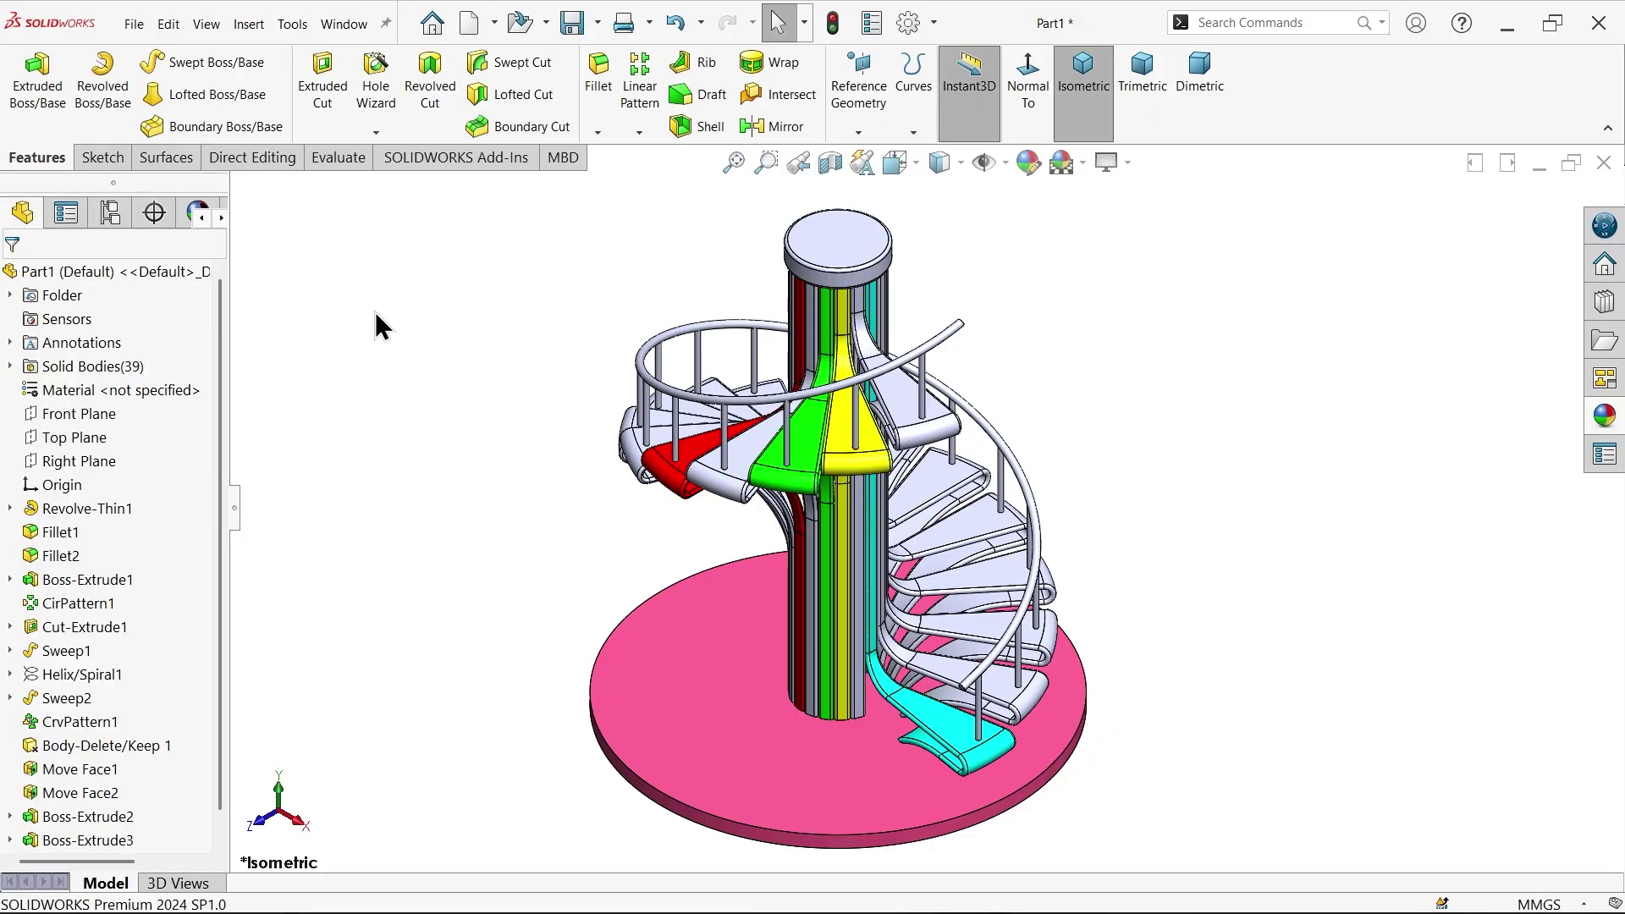
click(1029, 165)
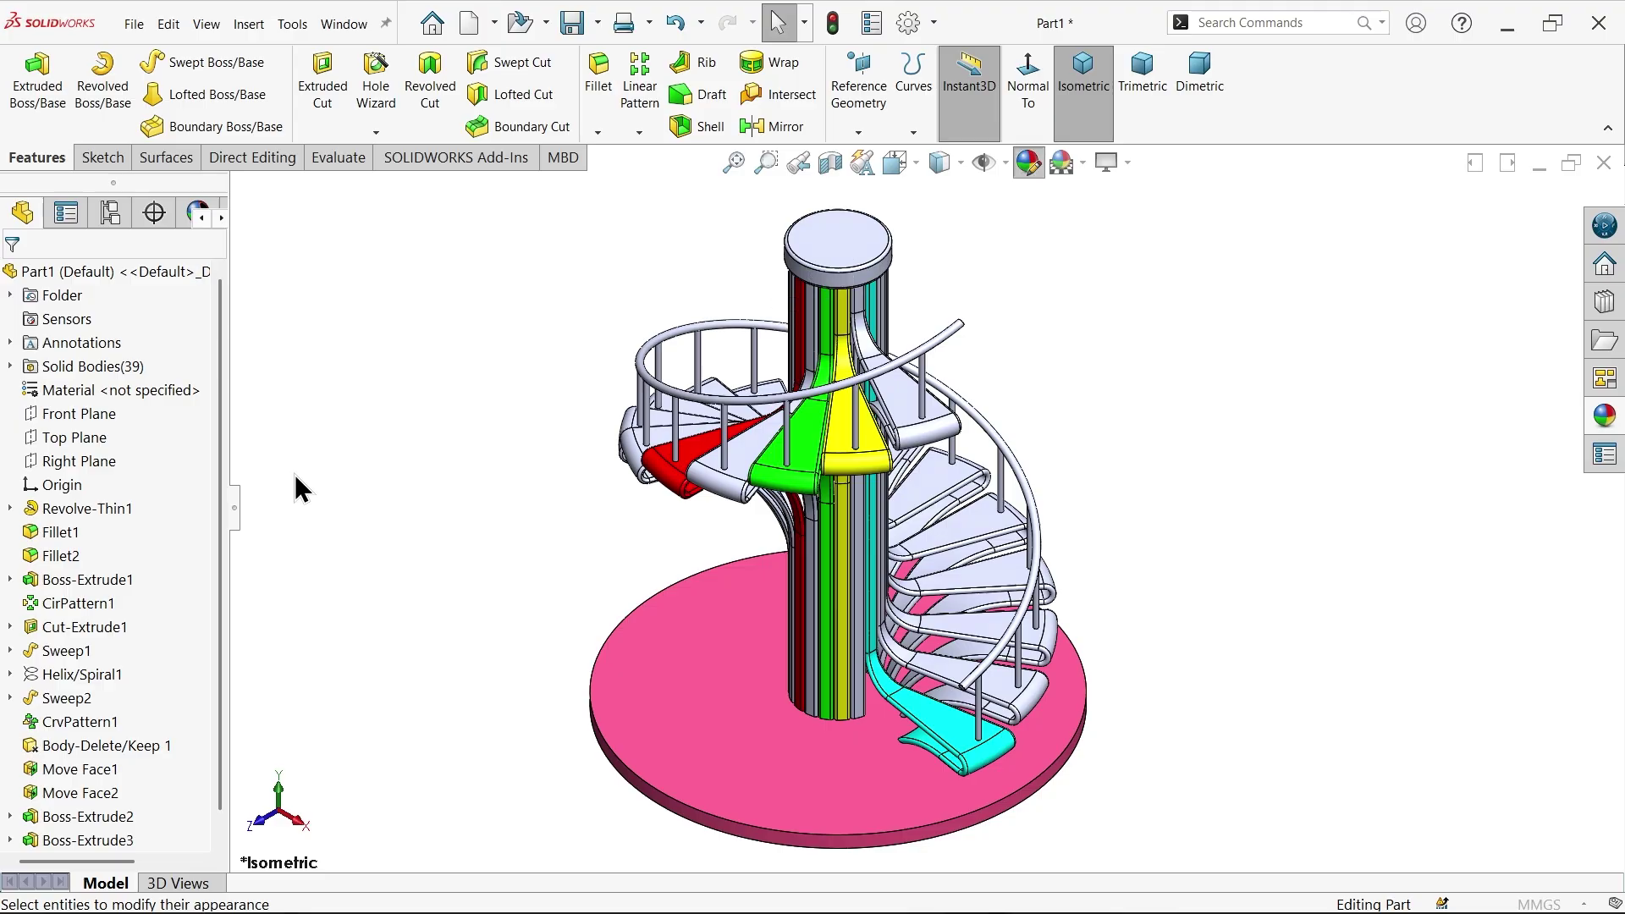
Apply the blue-violet palette swatch to the step between the red and green treads
right_click(104, 493)
click(136, 500)
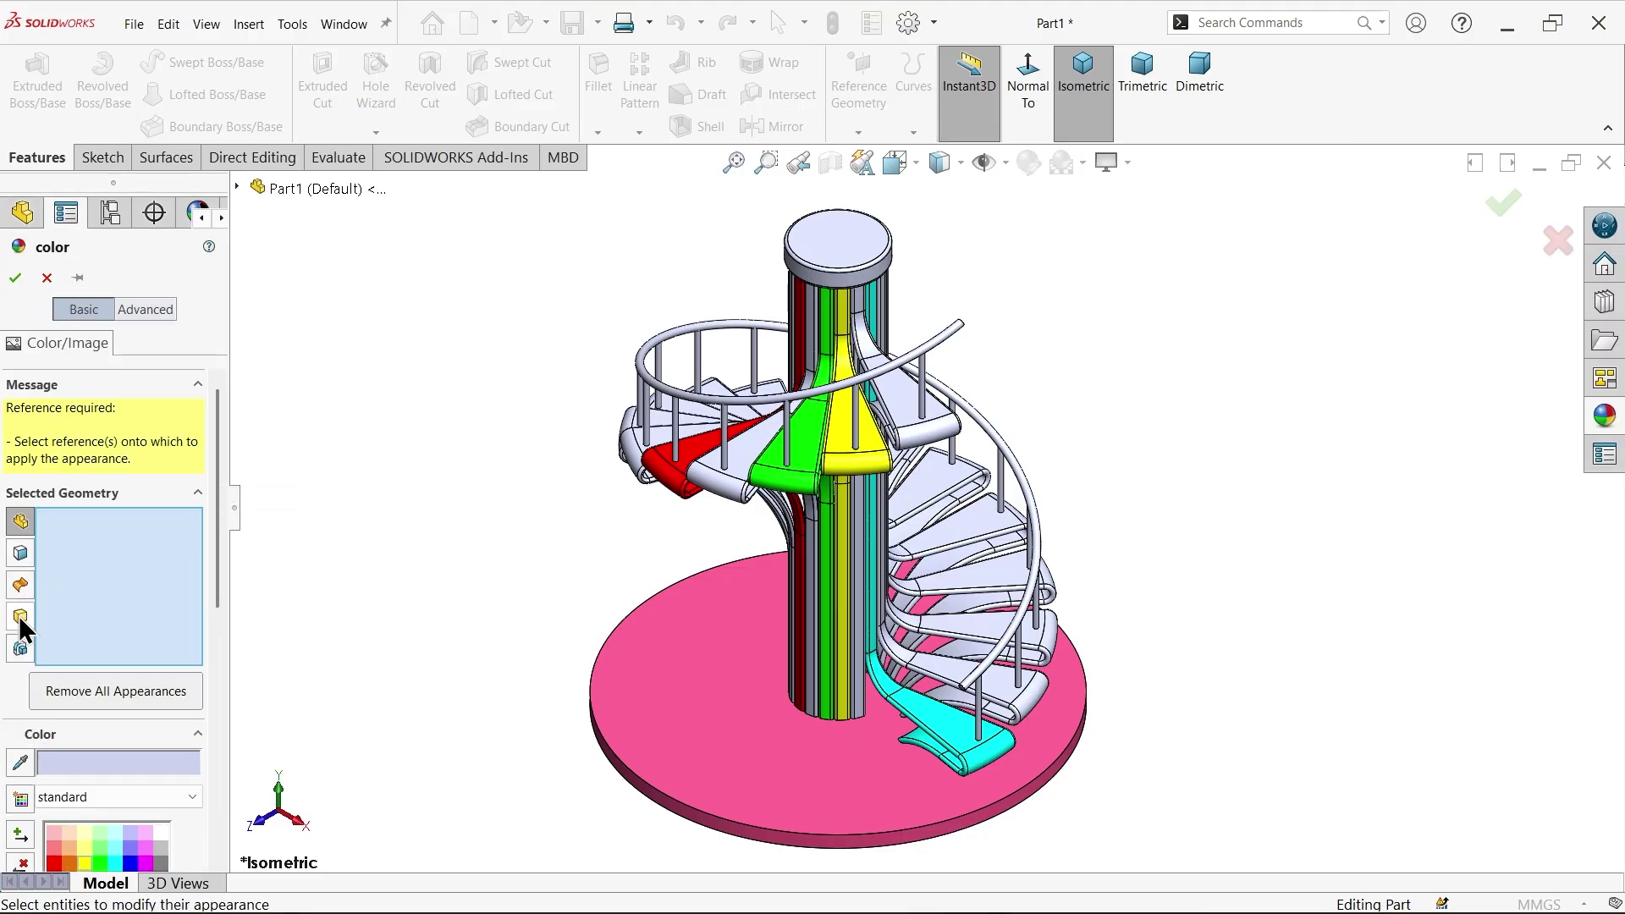
drag(222, 580, 218, 667)
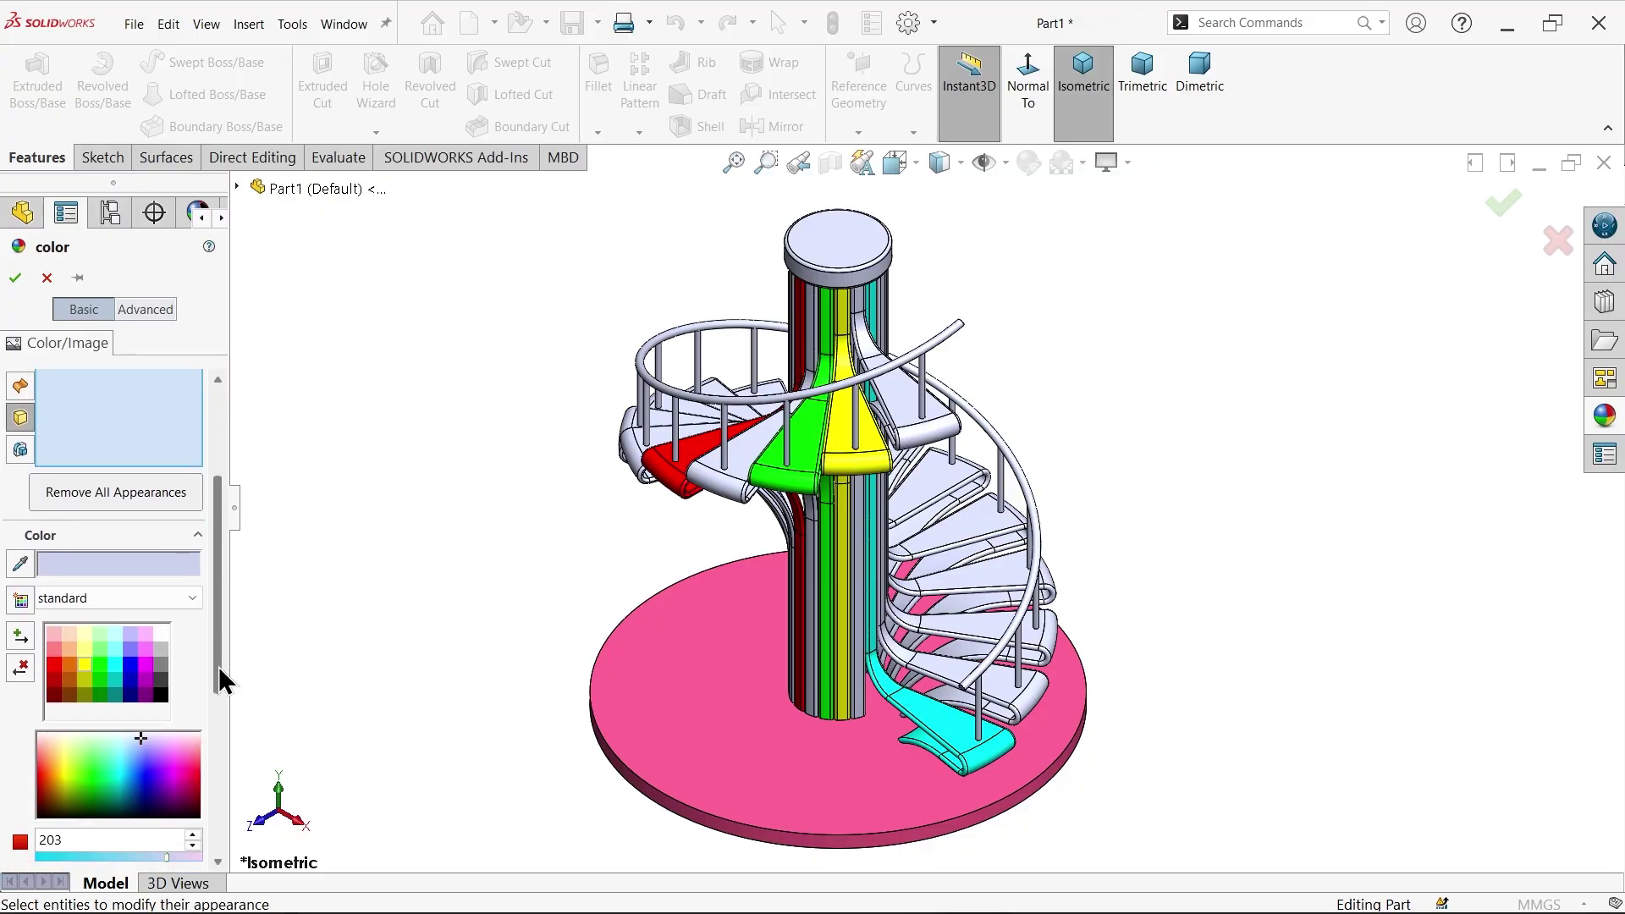
click(130, 651)
click(742, 495)
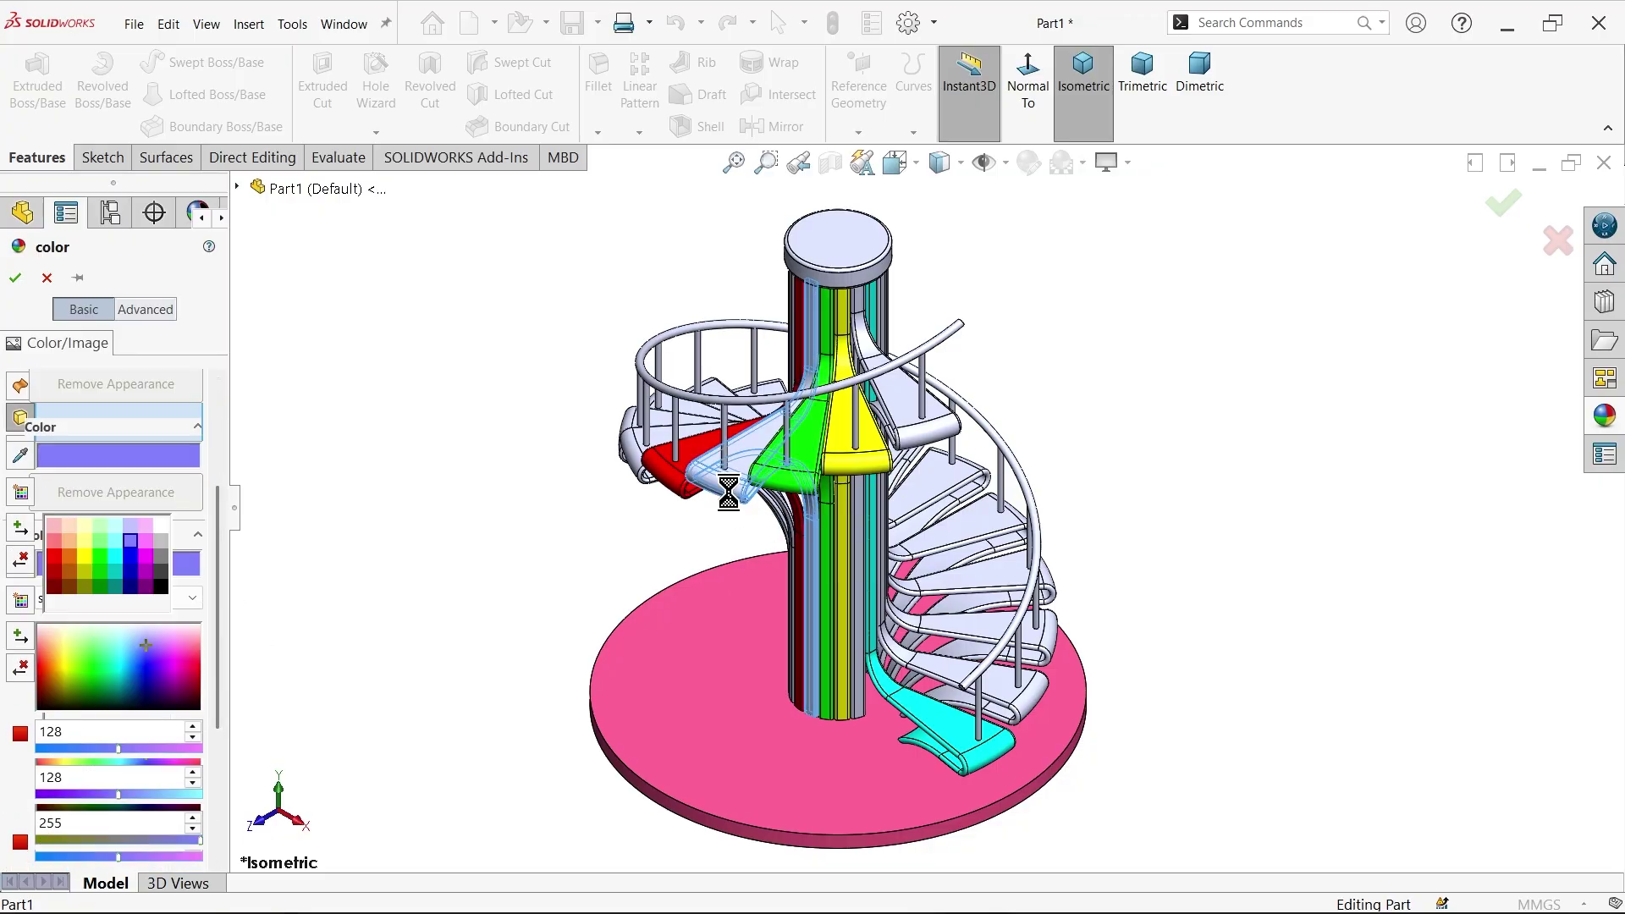
click(16, 278)
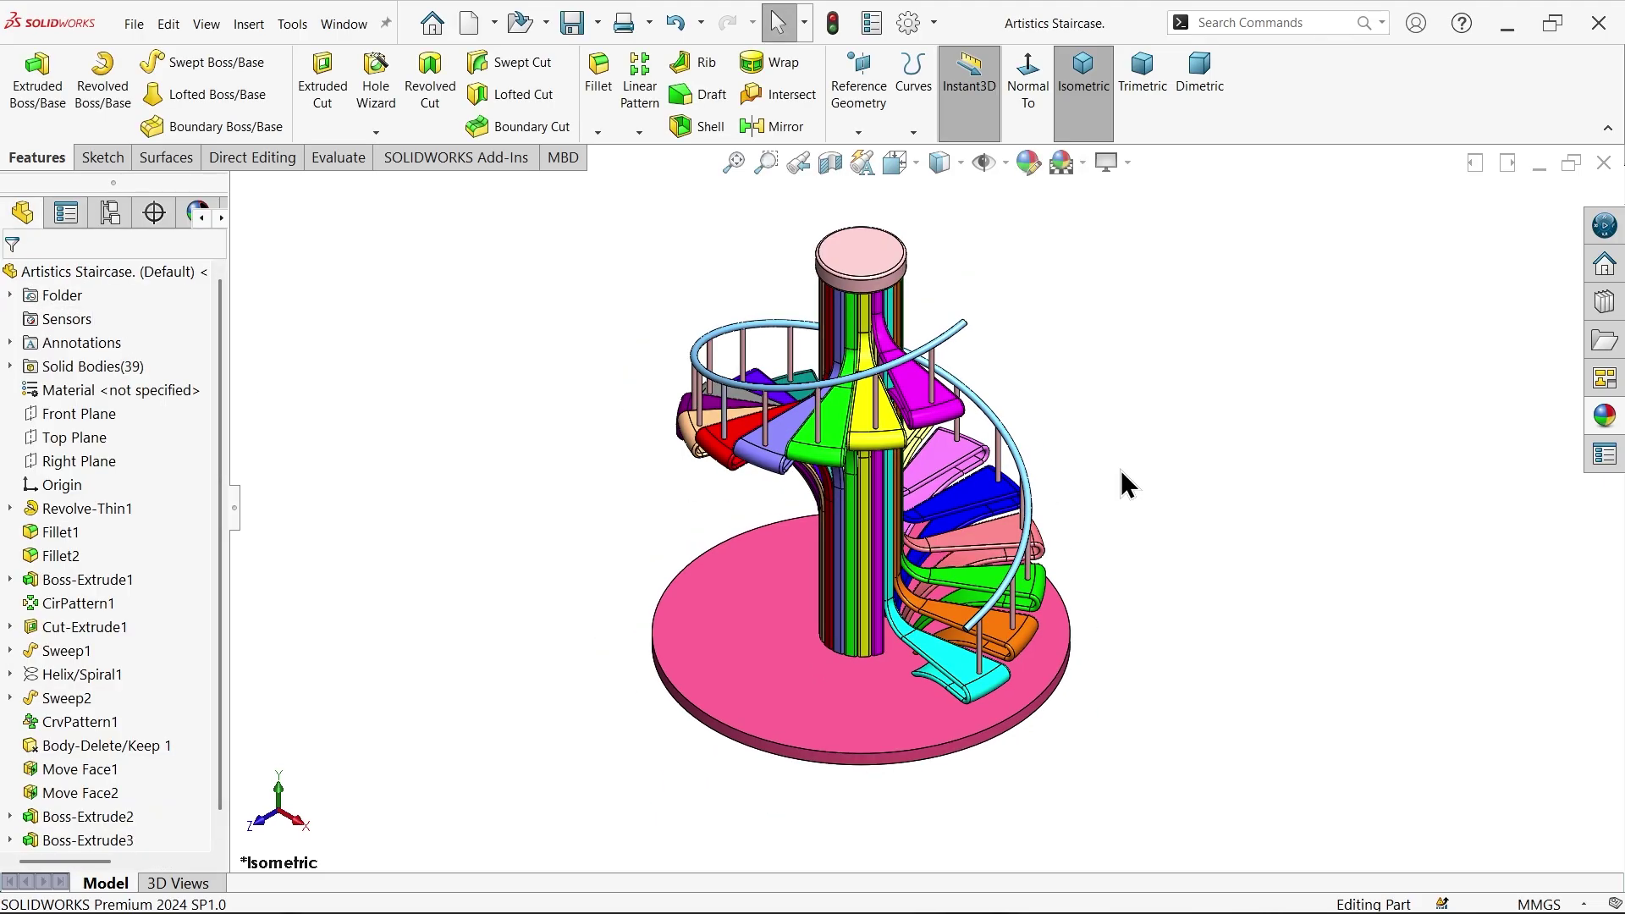
scroll(1104, 482, down, 4)
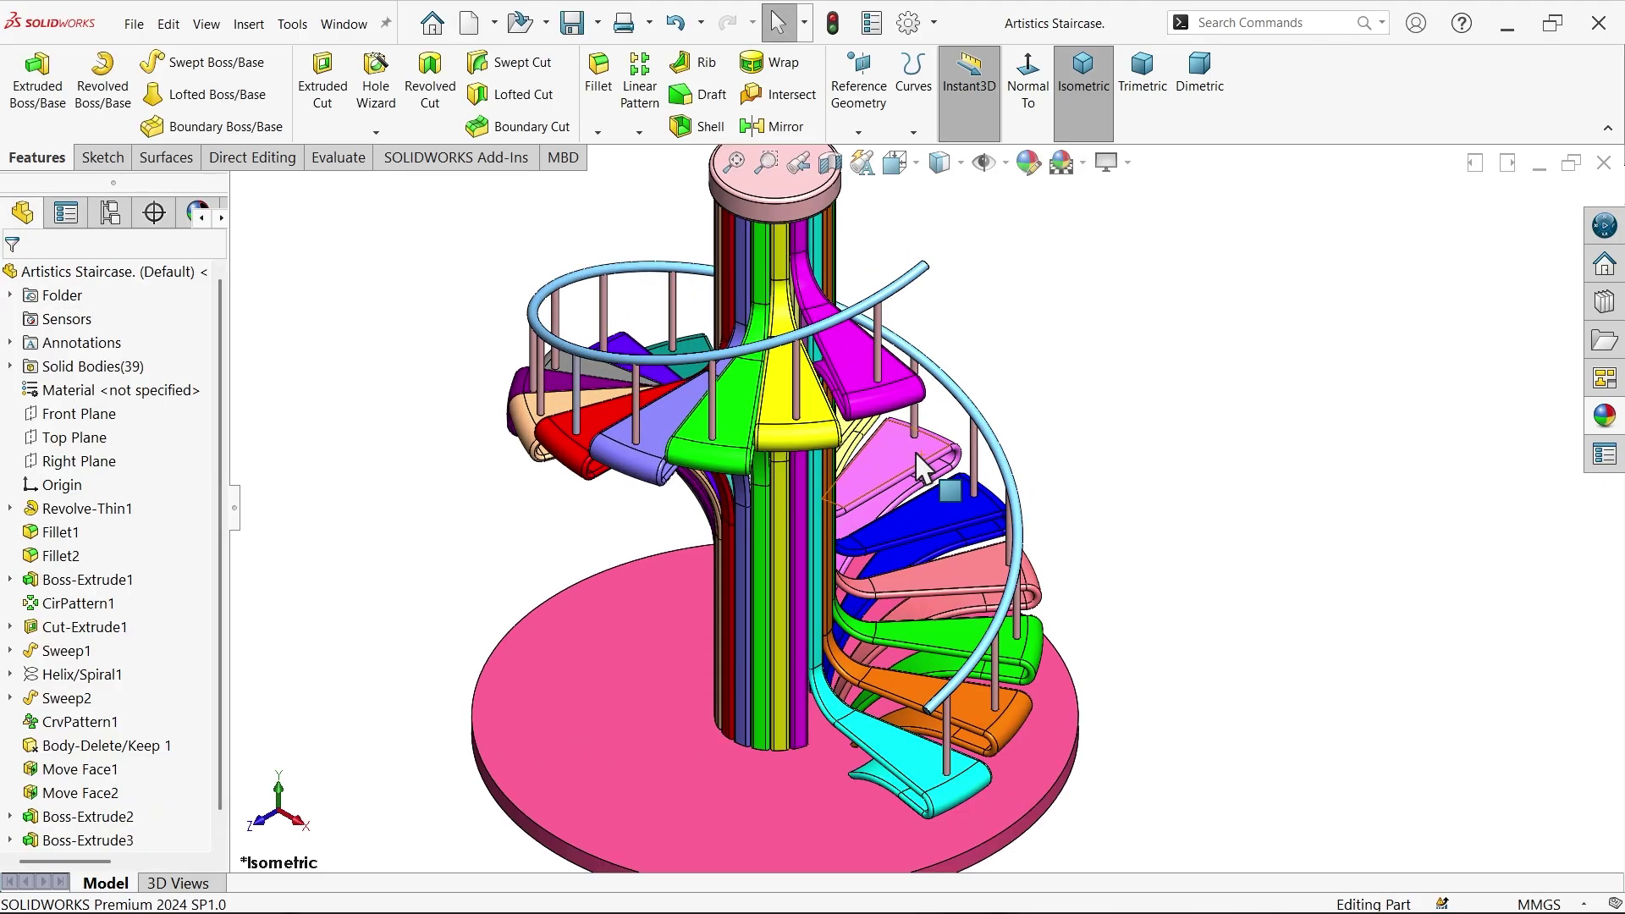